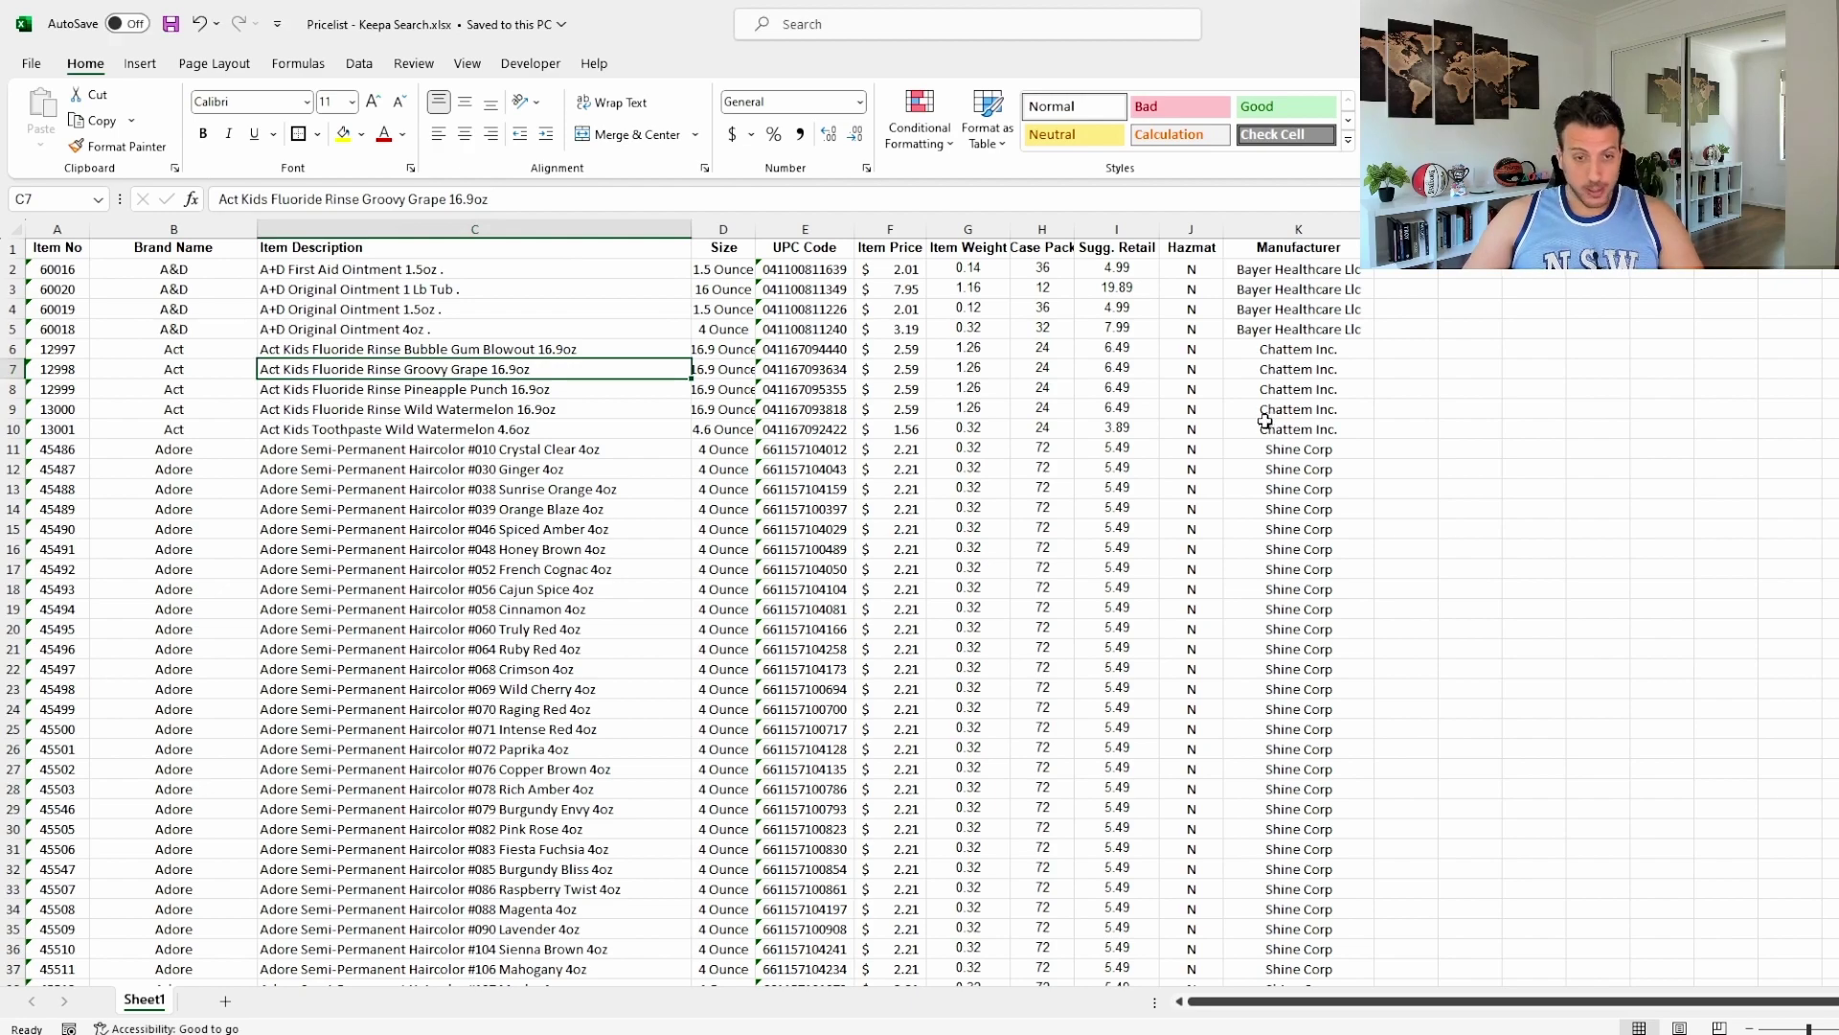
Select the full Item Description column range to review it, then clear the selection.
{"action": "scroll", "coordinate": [1264, 412], "scroll_direction": "down", "scroll_amount": 20}
{"action": "scroll", "coordinate": [459, 415], "scroll_direction": "down", "scroll_amount": 9}
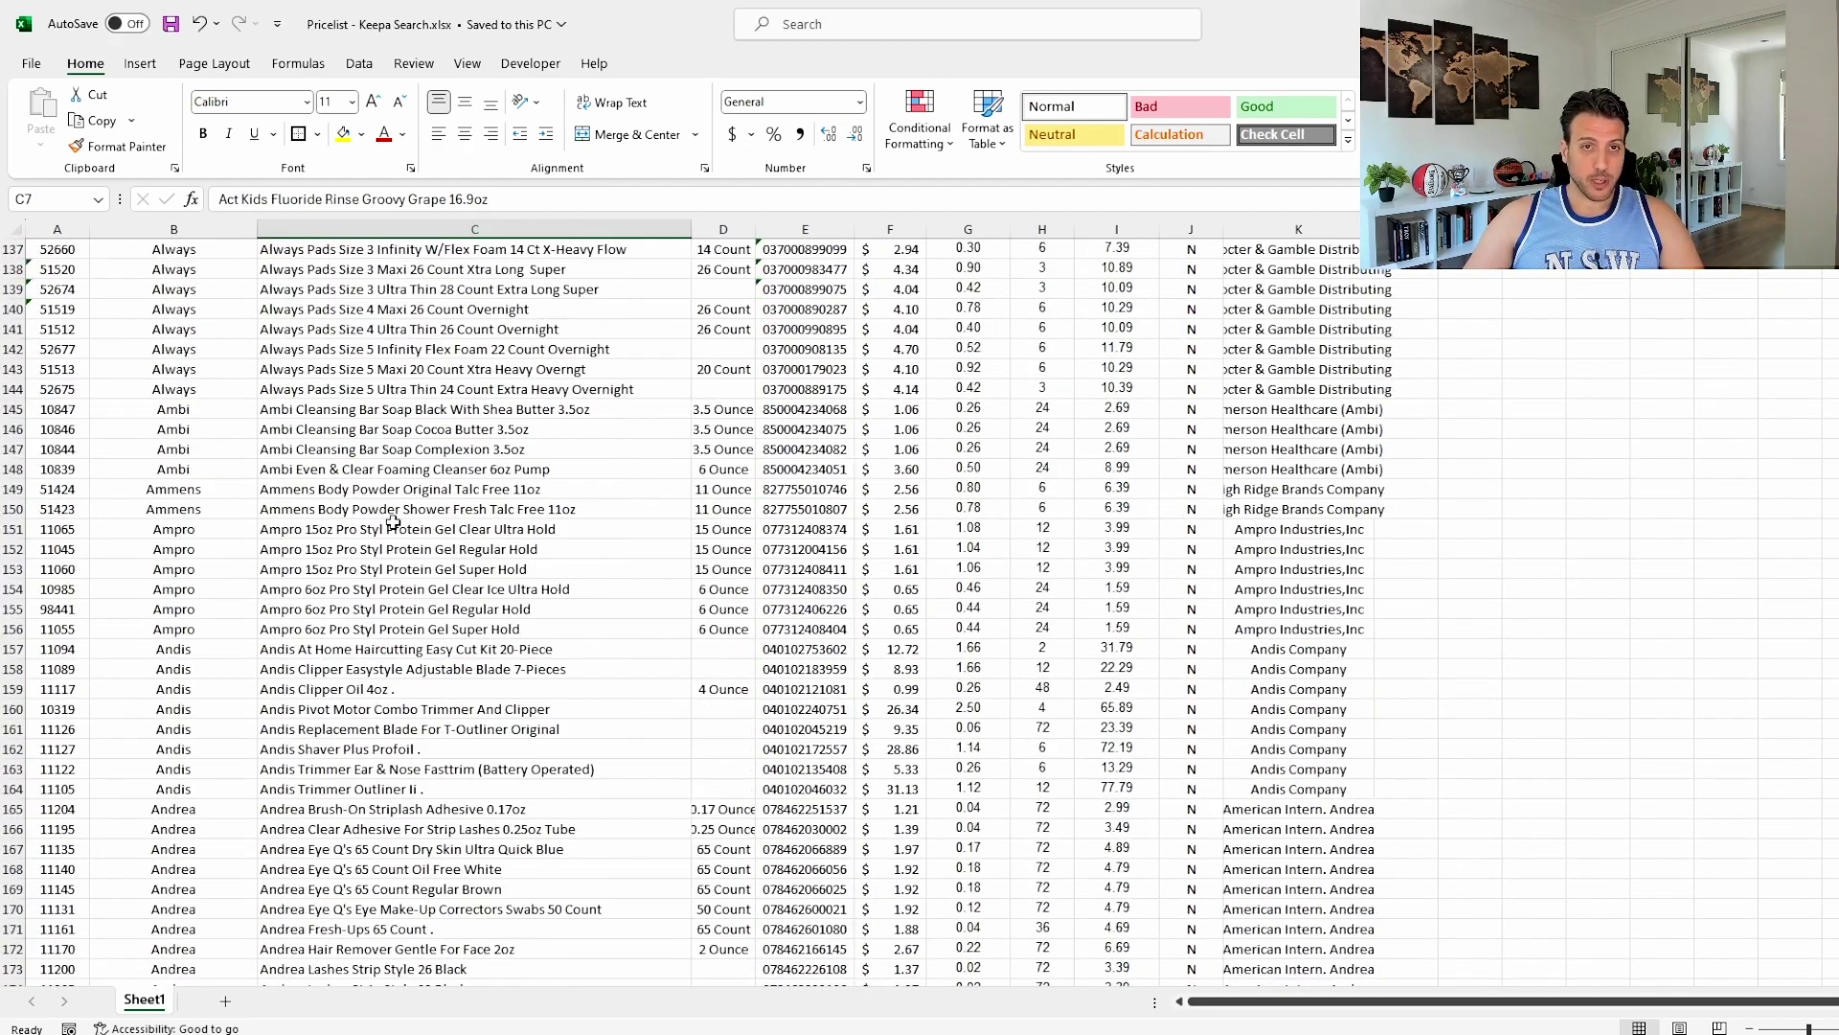
{"action": "scroll", "coordinate": [464, 269], "scroll_direction": "up", "scroll_amount": 4}
{"action": "left_click", "coordinate": [471, 285]}
{"action": "key", "text": "ctrl+shift+Down"}
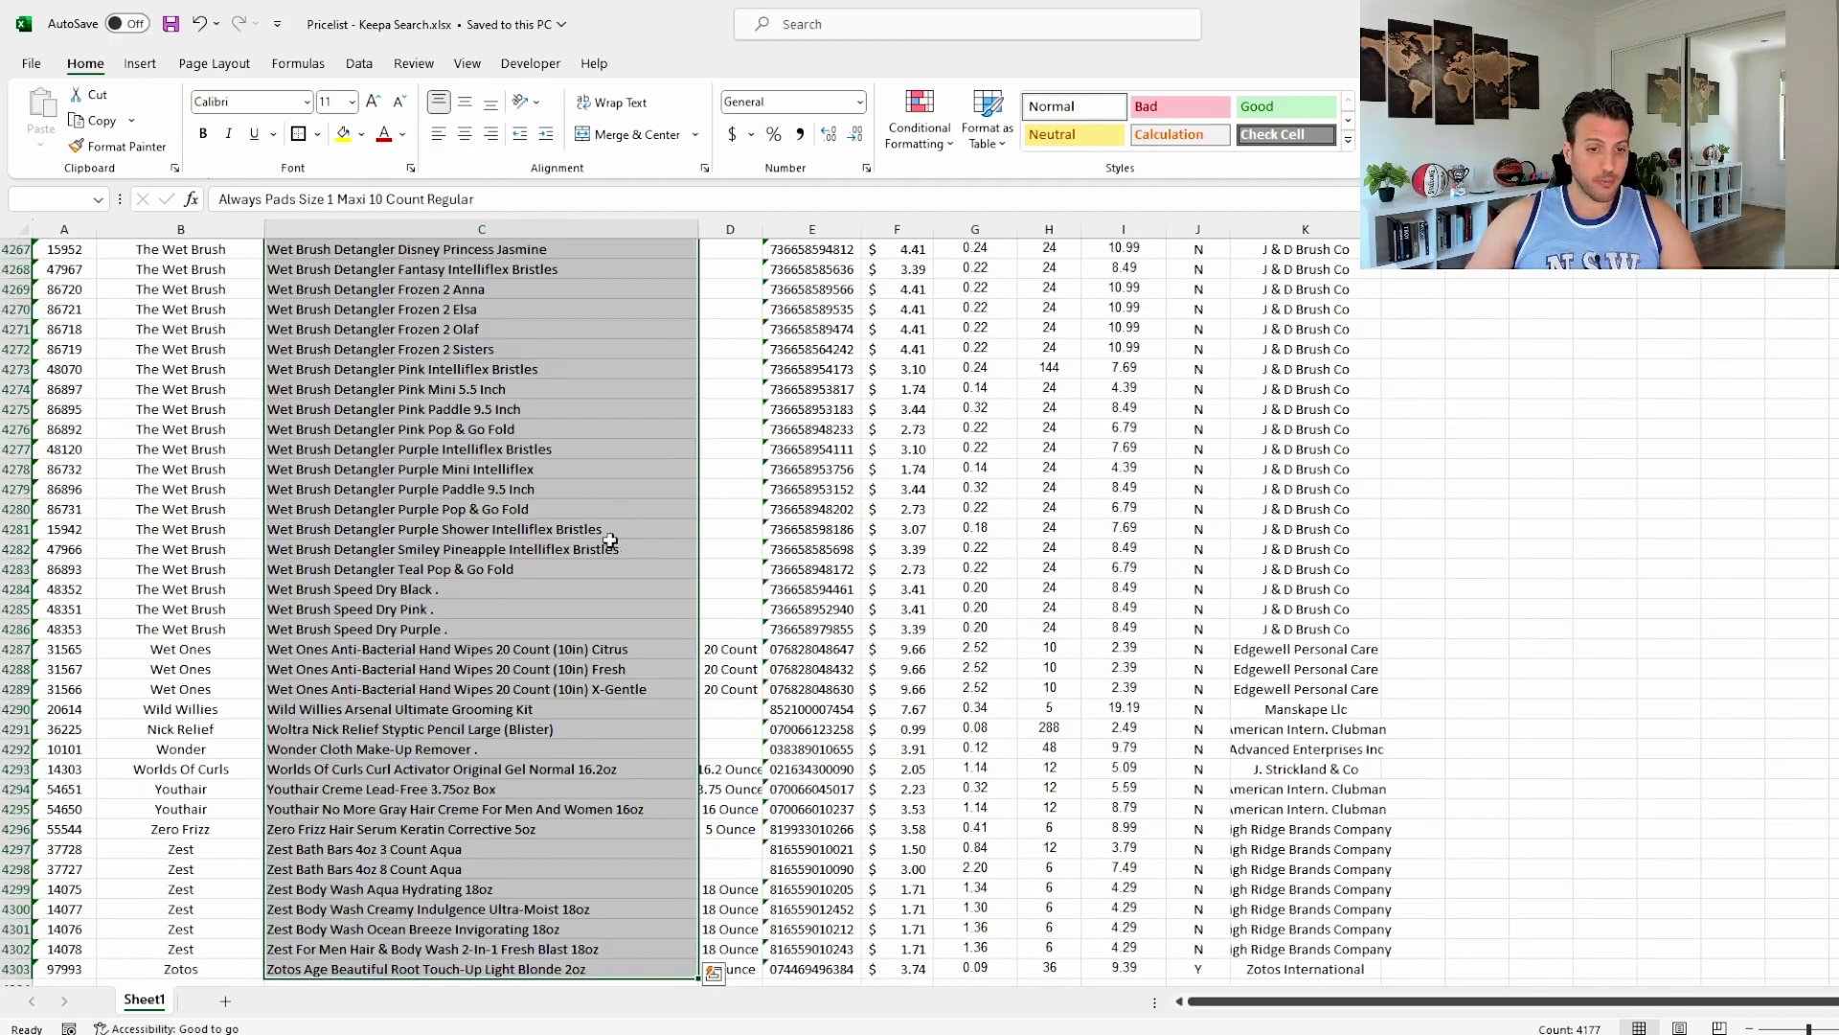
{"action": "scroll", "coordinate": [633, 527], "scroll_direction": "down", "scroll_amount": 6}
{"action": "scroll", "coordinate": [1284, 814], "scroll_direction": "up", "scroll_amount": 3}
{"action": "scroll", "coordinate": [1293, 757], "scroll_direction": "up", "scroll_amount": 4}
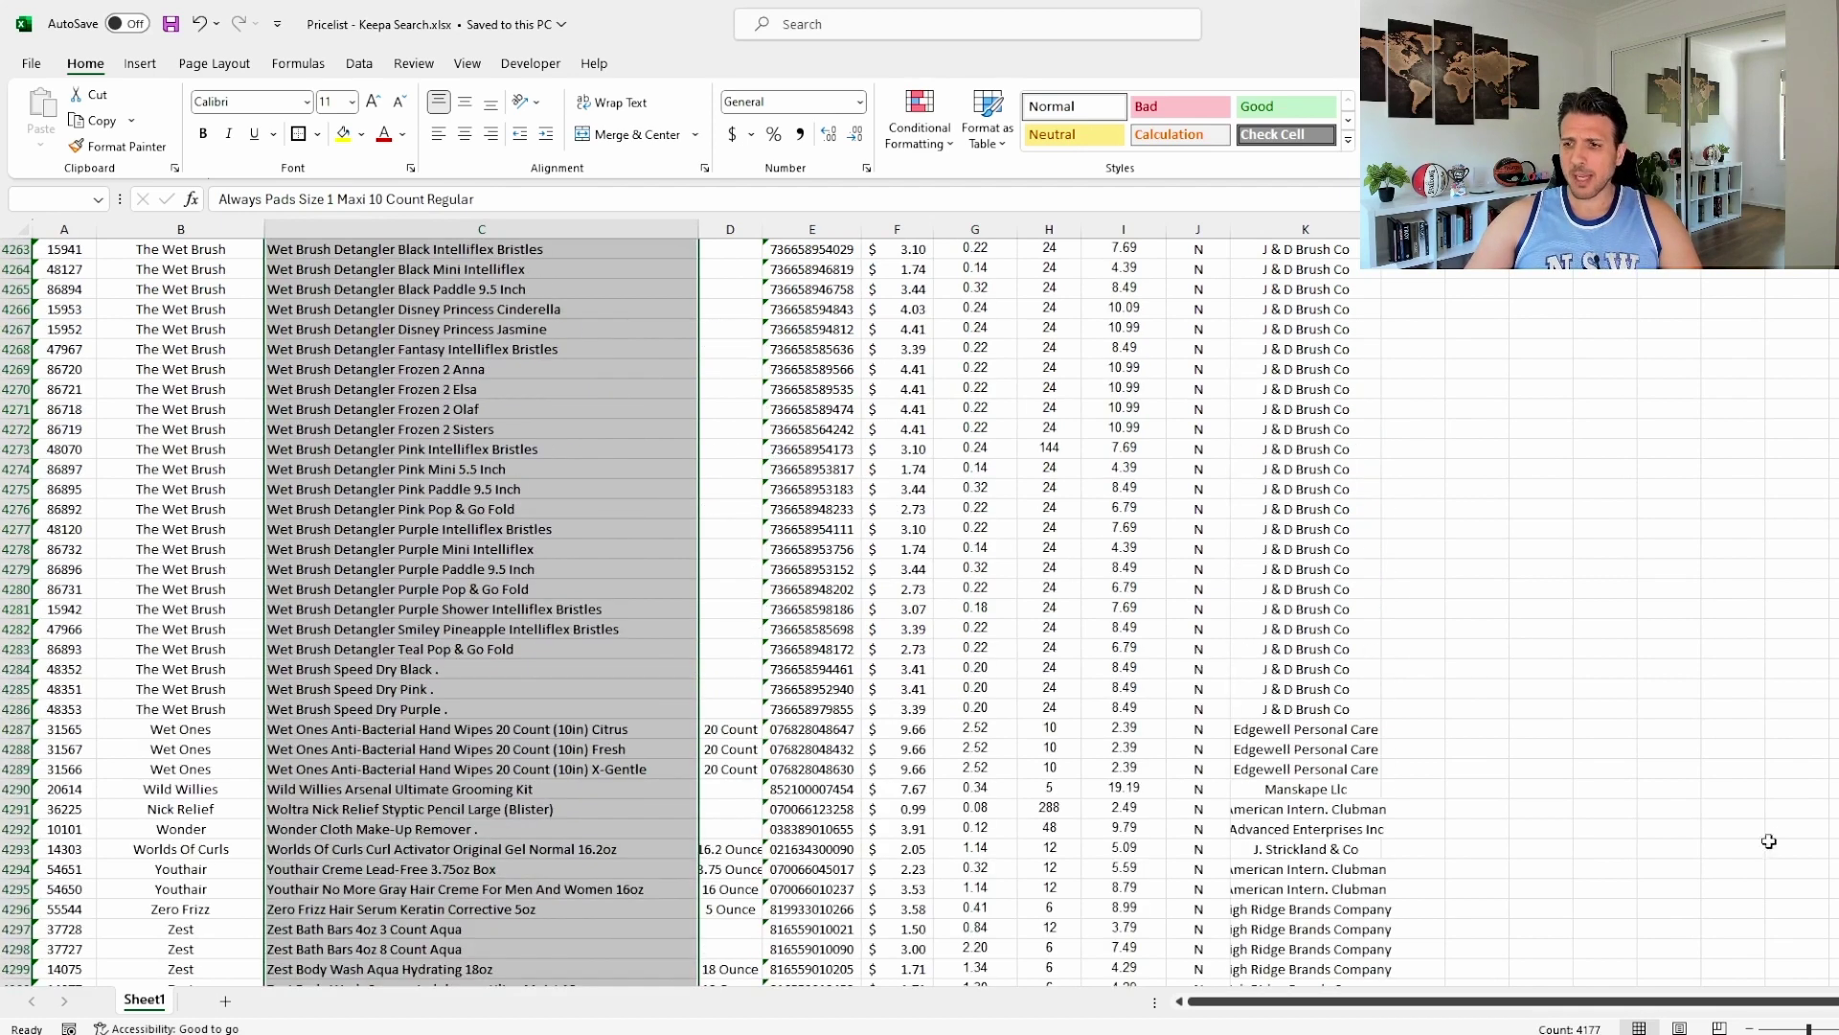
{"action": "left_click", "coordinate": [1476, 748]}
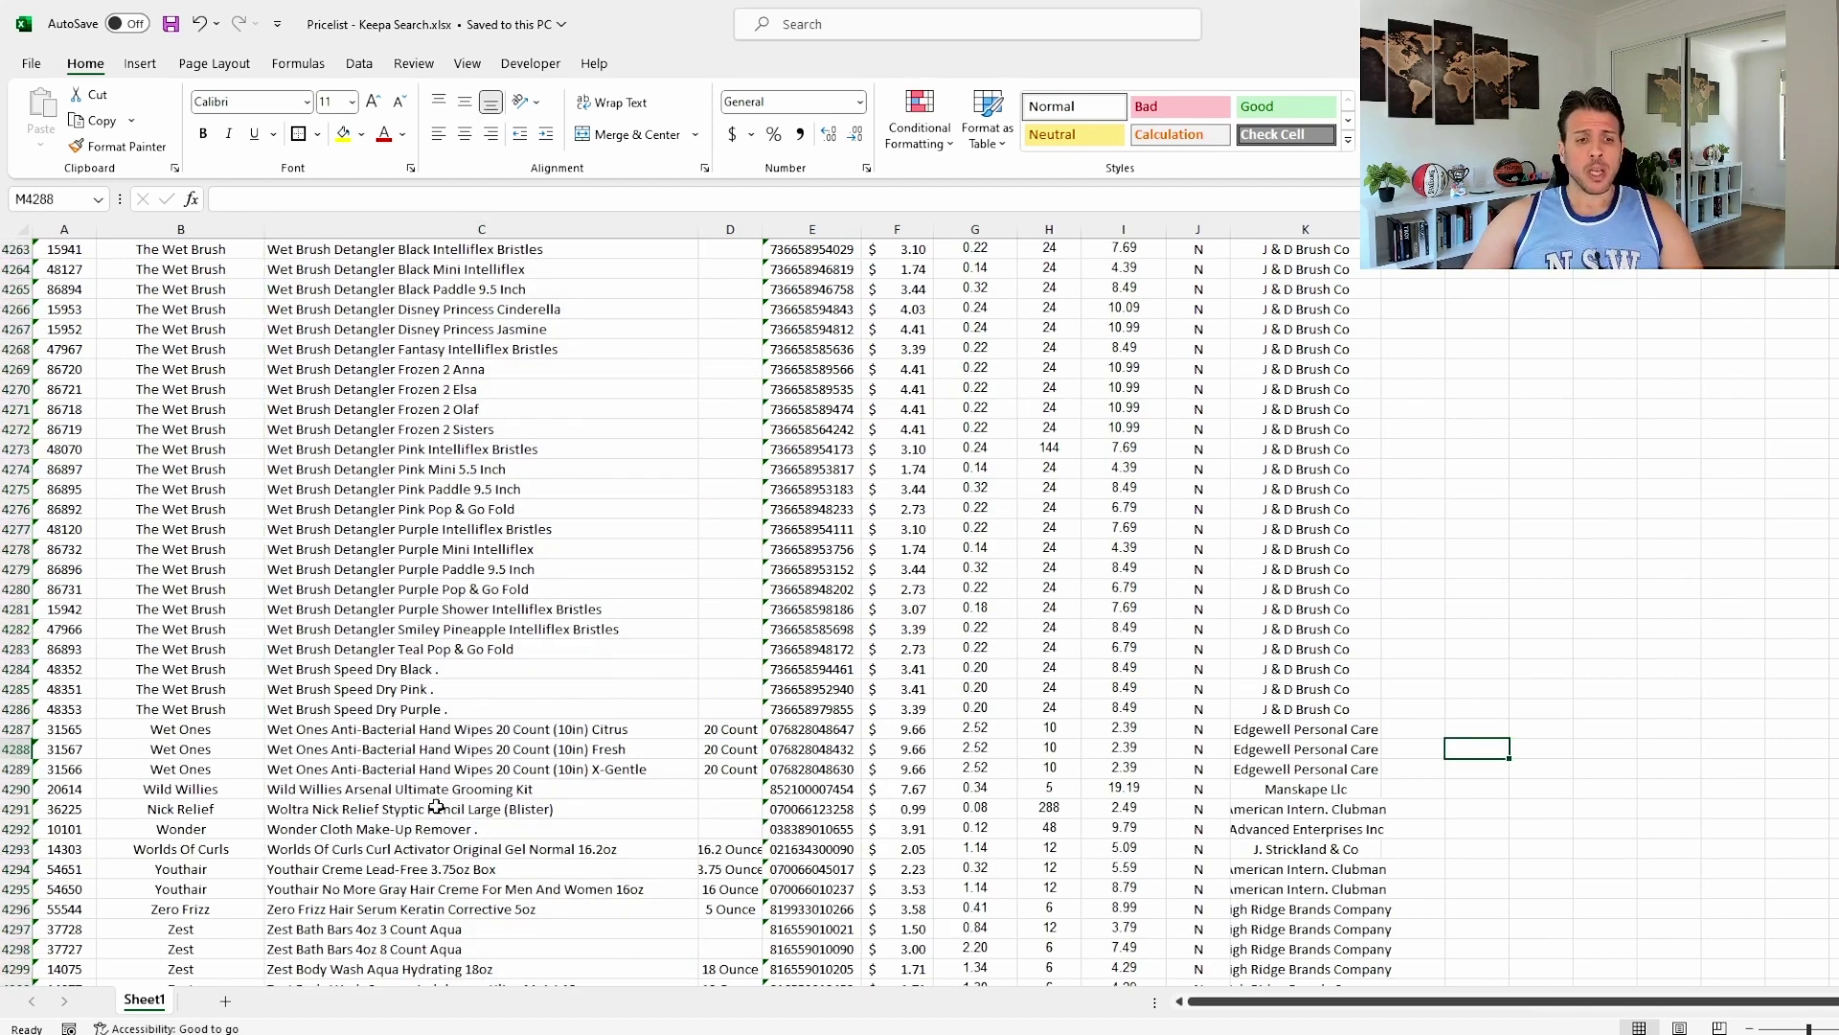
Rename the Sheet1 tab to Raw.
{"action": "double_click", "coordinate": [137, 1001]}
{"action": "type", "text": "Raw"}
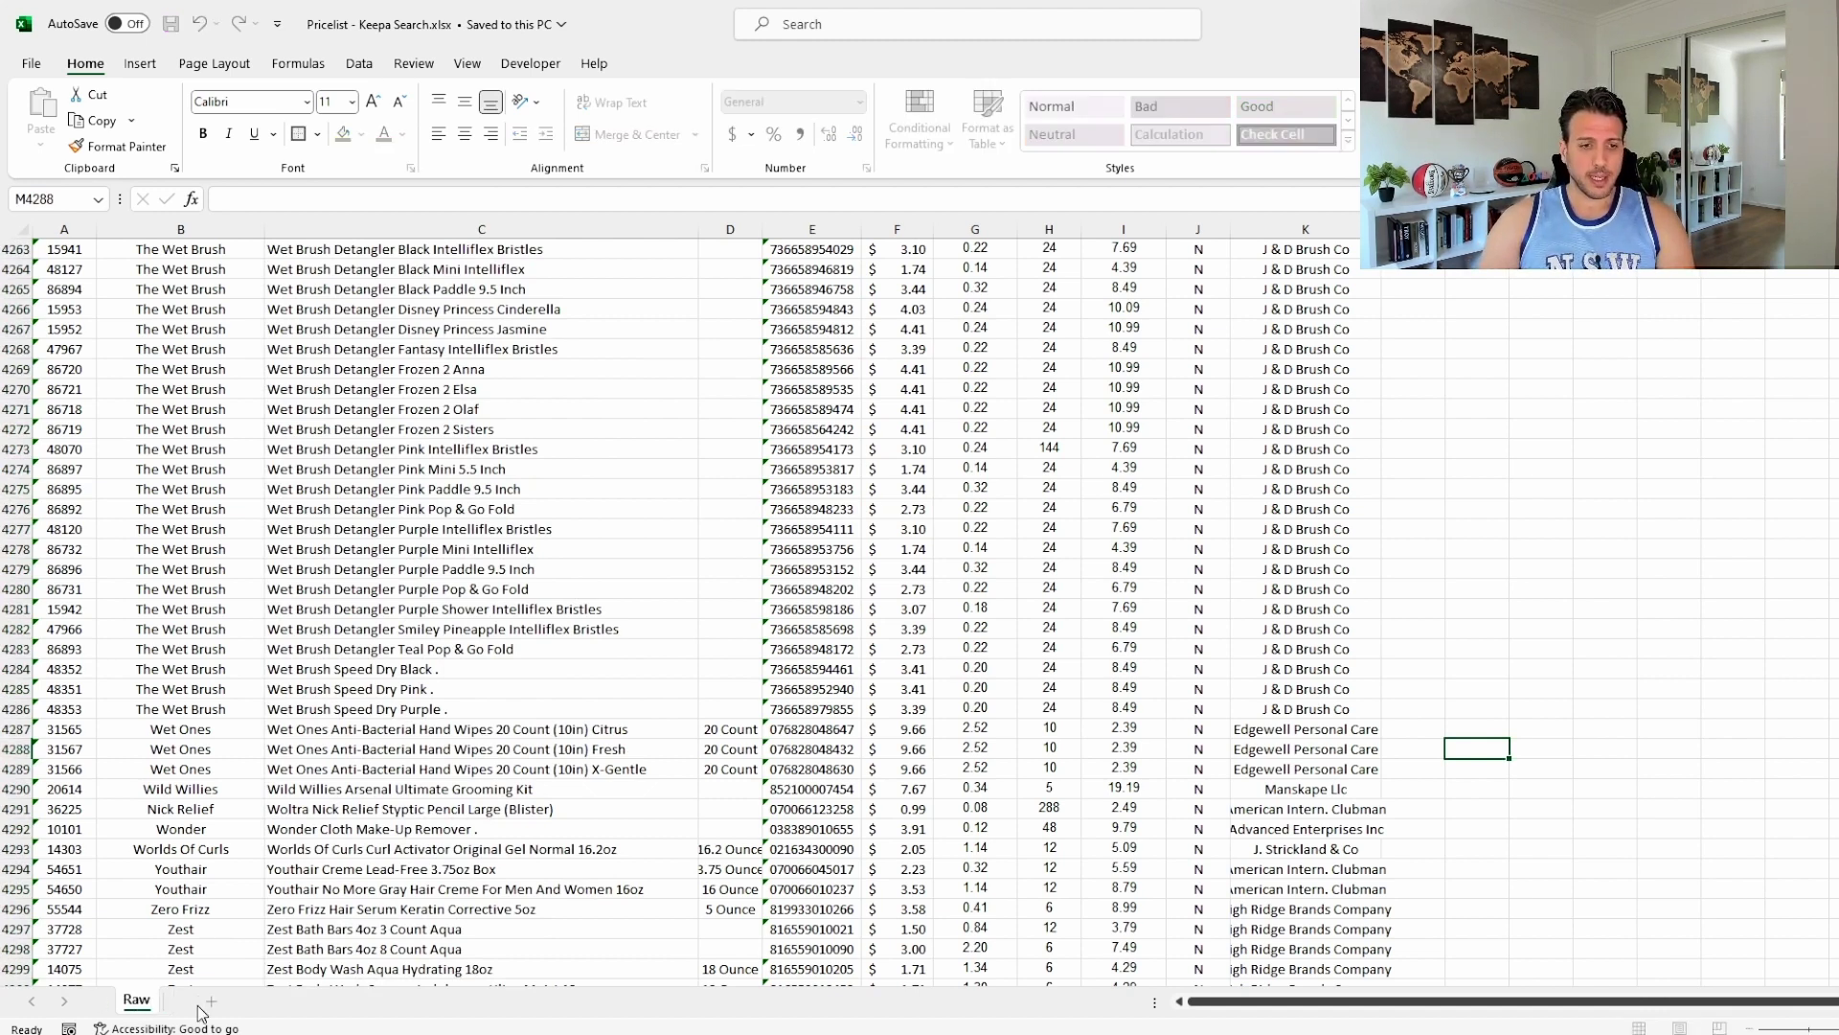
{"action": "key", "text": "Return"}
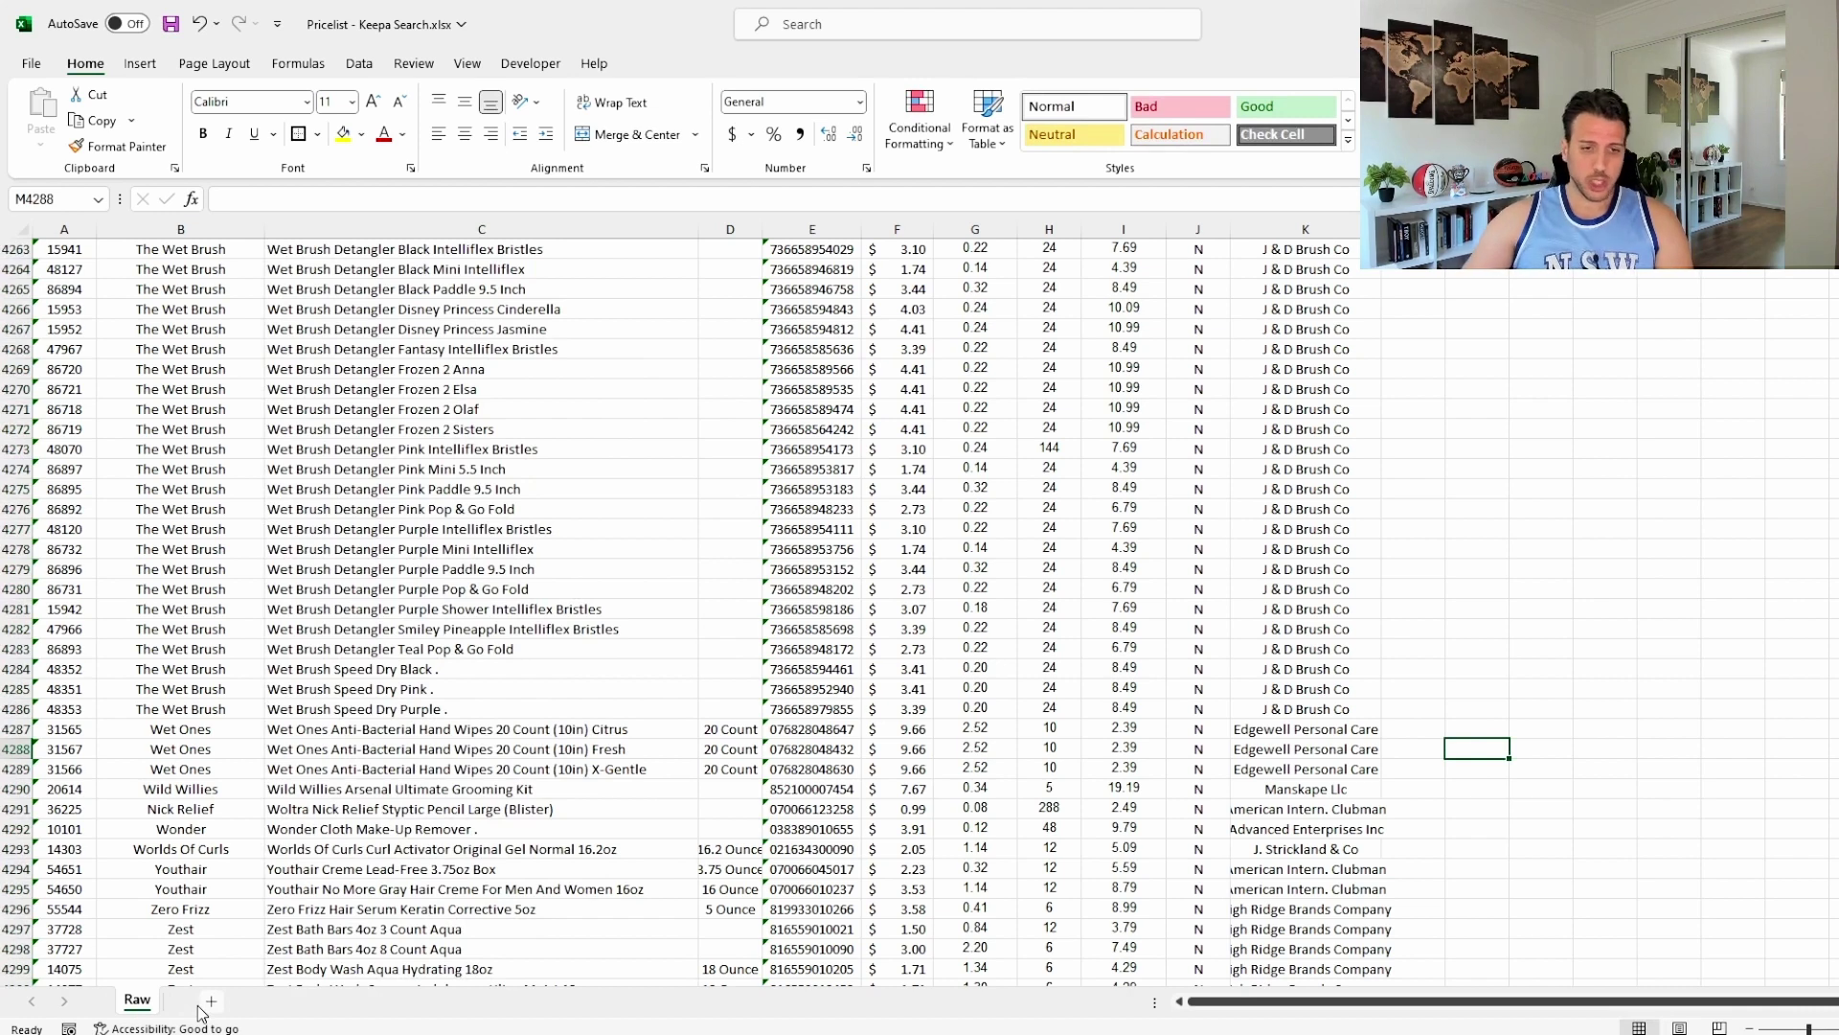
Add a new sheet named Found ASINs, then return to the Raw sheet.
{"action": "left_click", "coordinate": [209, 1002]}
{"action": "double_click", "coordinate": [198, 1001]}
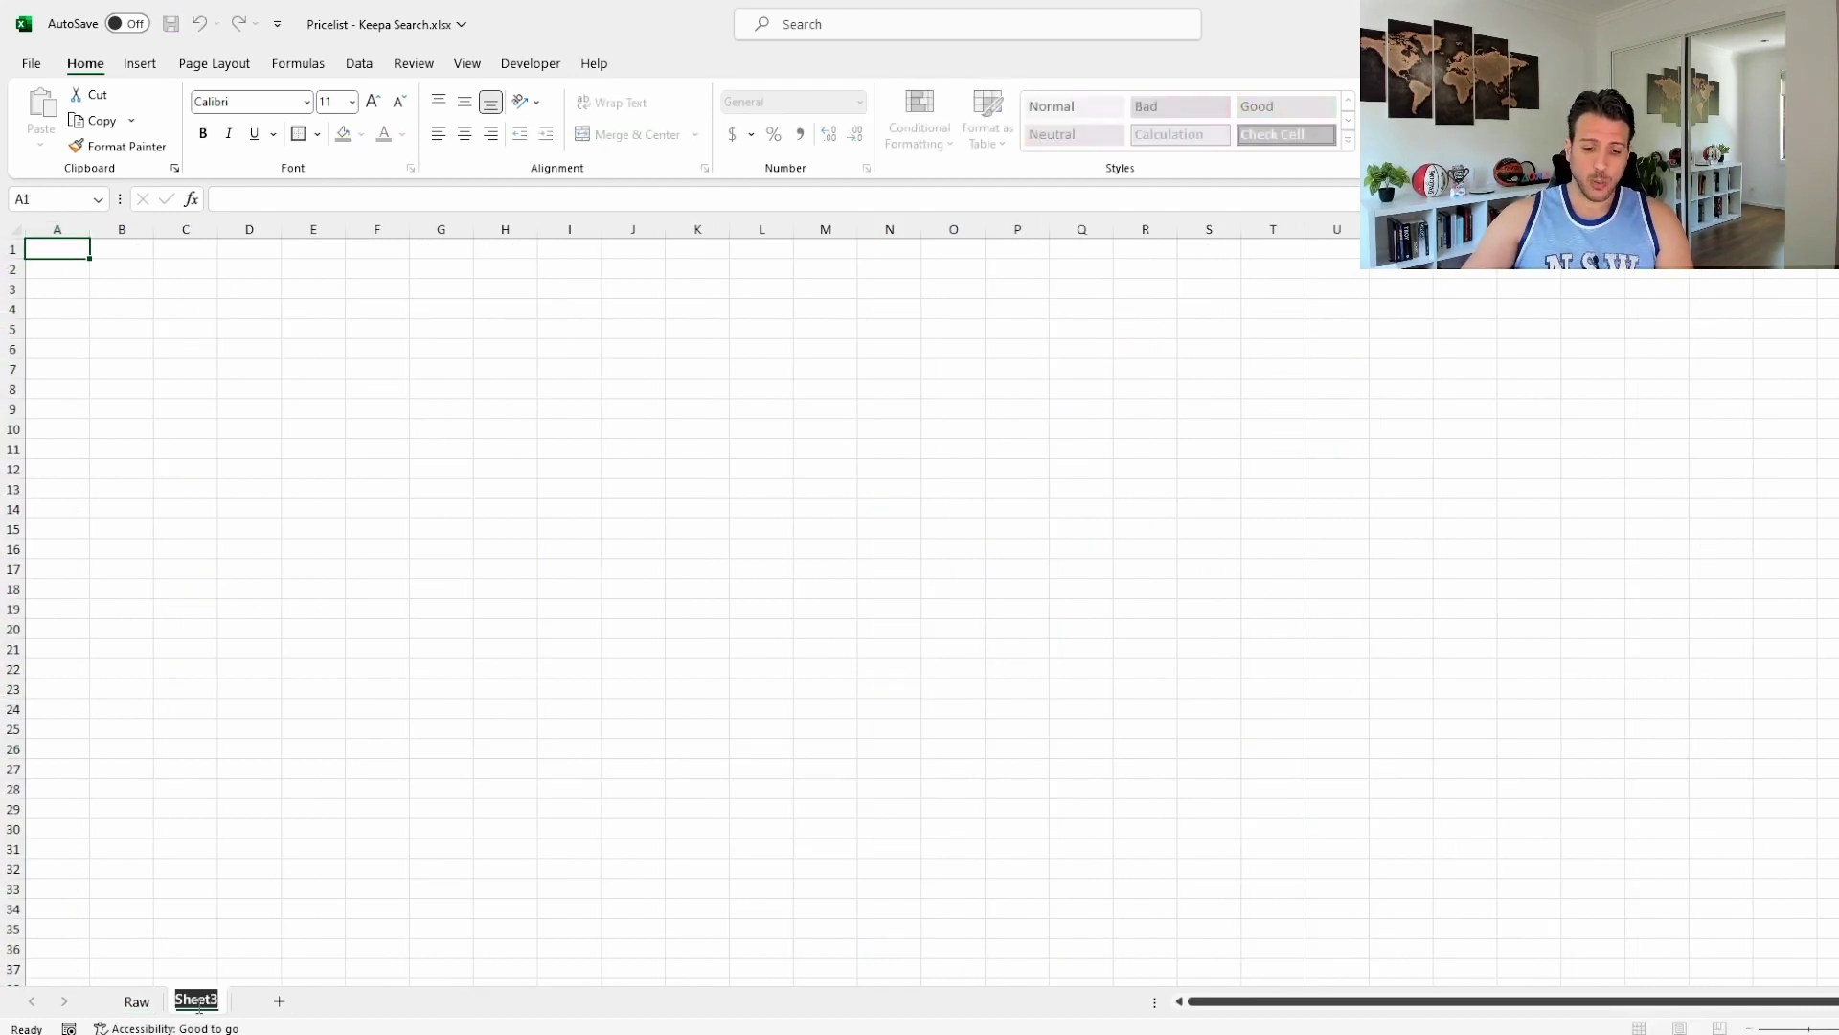
{"action": "type", "text": "Found ASI"}
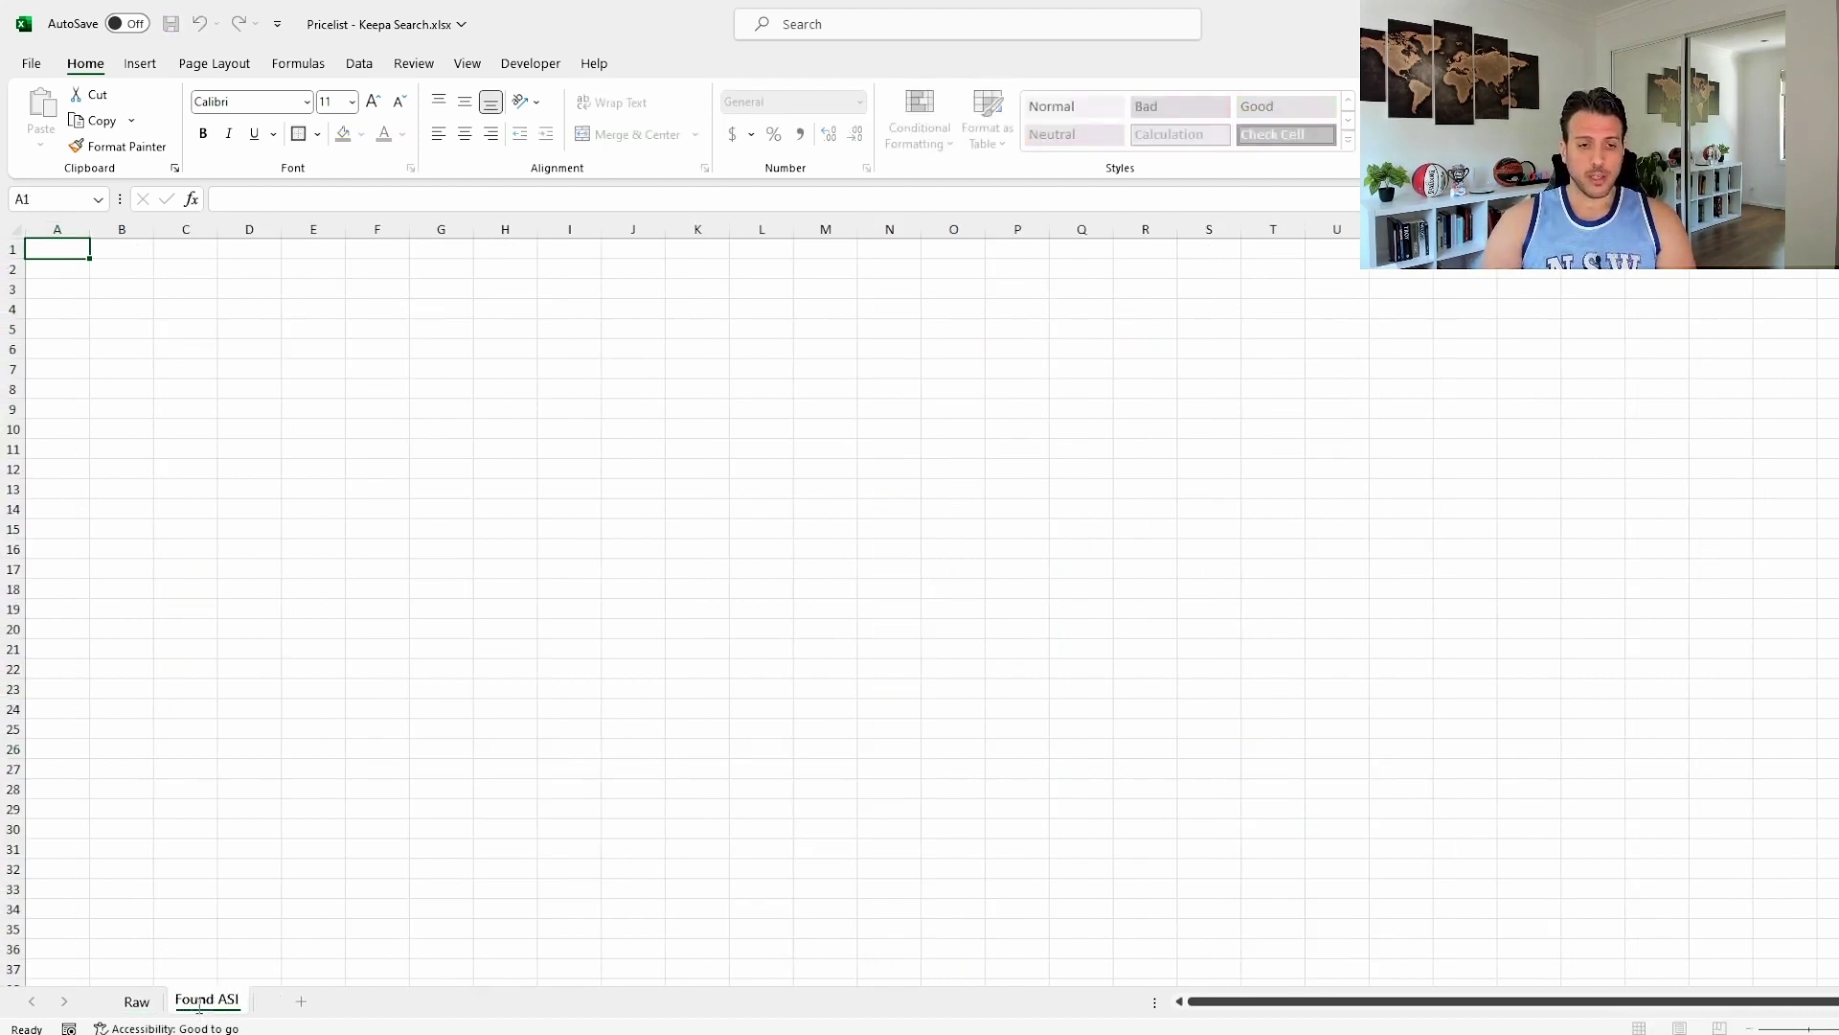
{"action": "type", "text": "NSs"}
{"action": "key", "text": "BackSpace"}
{"action": "type", "text": "s"}
{"action": "key", "text": "Return"}
{"action": "left_click", "coordinate": [137, 1001]}
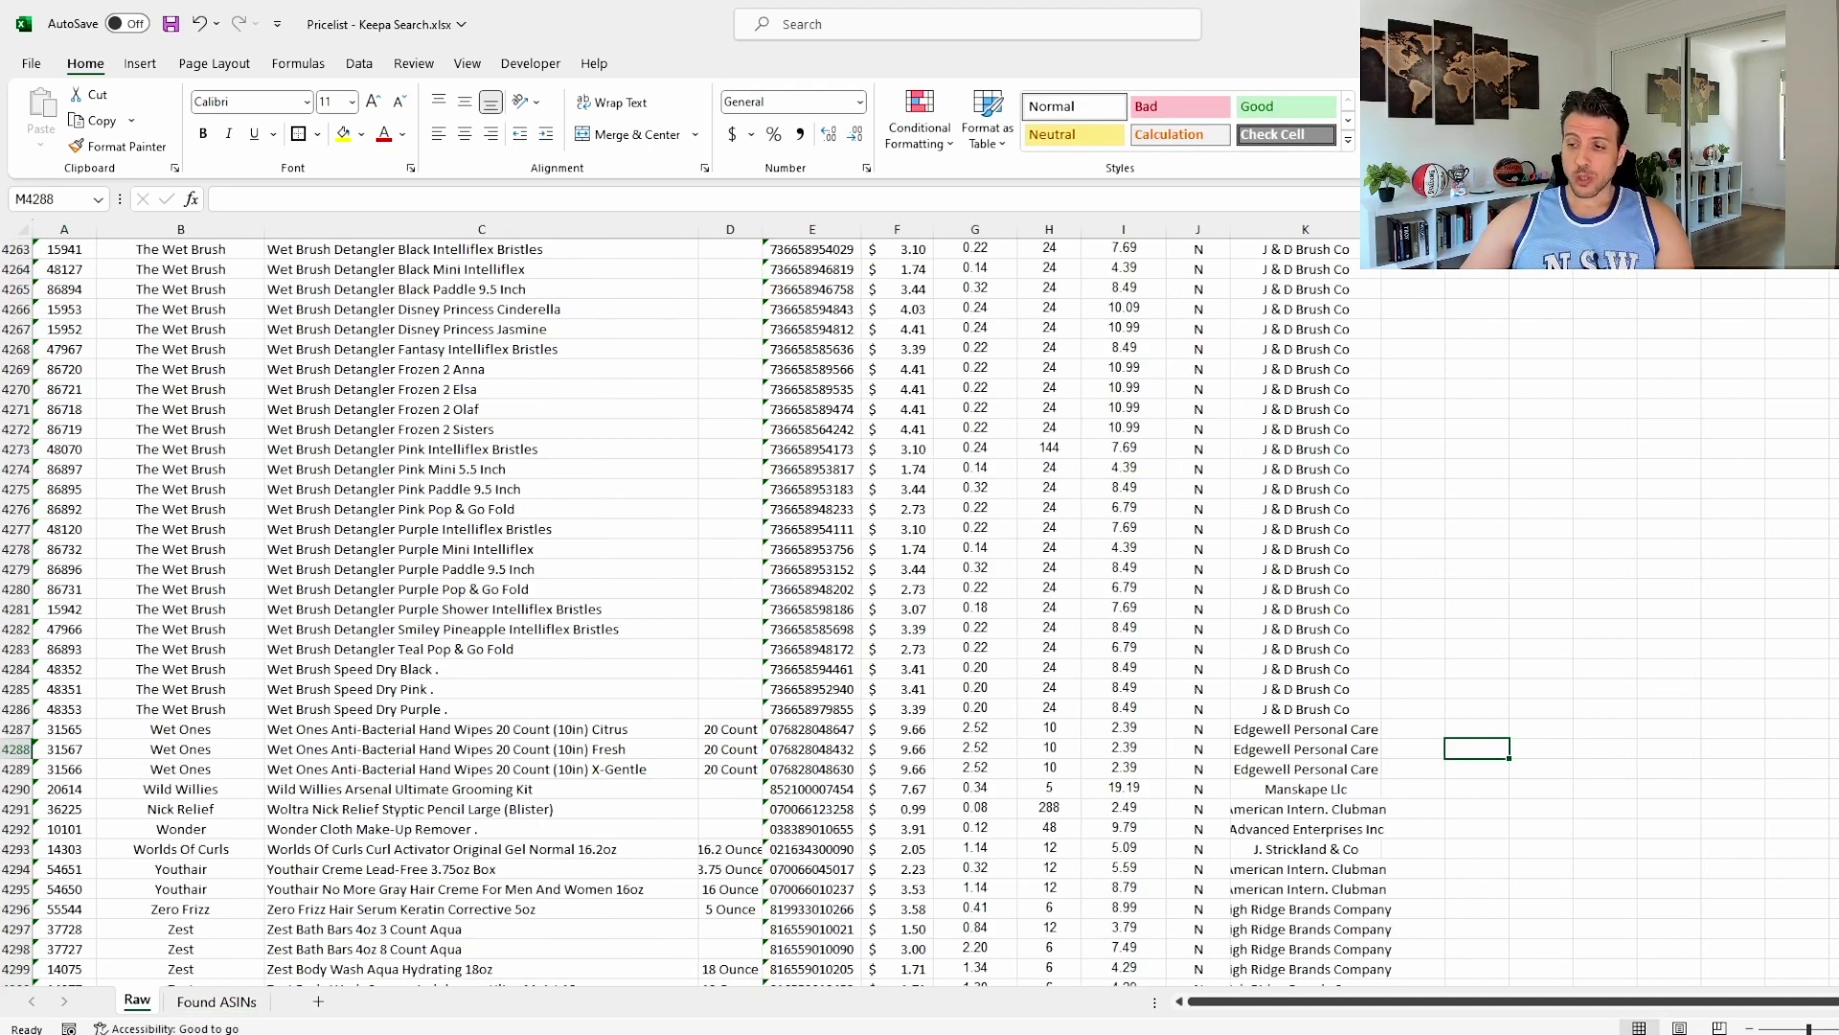
{"action": "scroll", "coordinate": [670, 614], "scroll_direction": "up", "scroll_amount": 20}
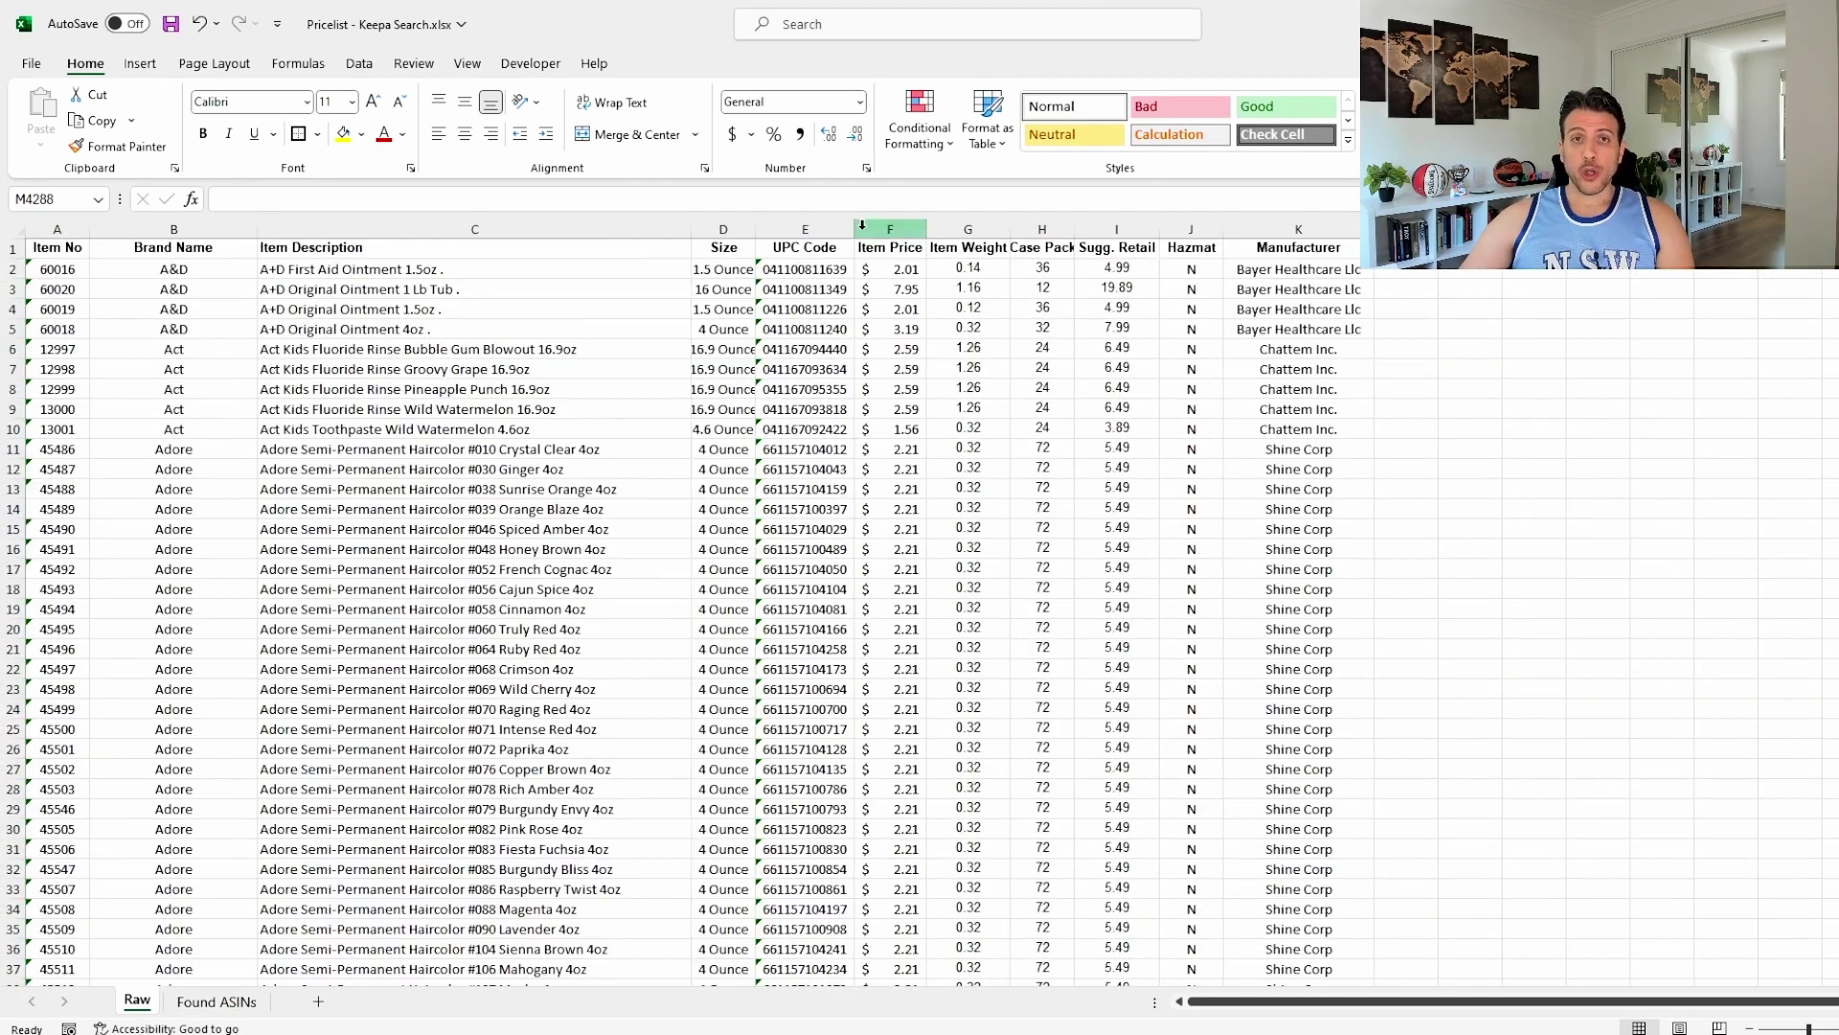
Freeze the top row of the Raw sheet.
{"action": "left_click", "coordinate": [467, 63]}
{"action": "left_click", "coordinate": [1036, 120]}
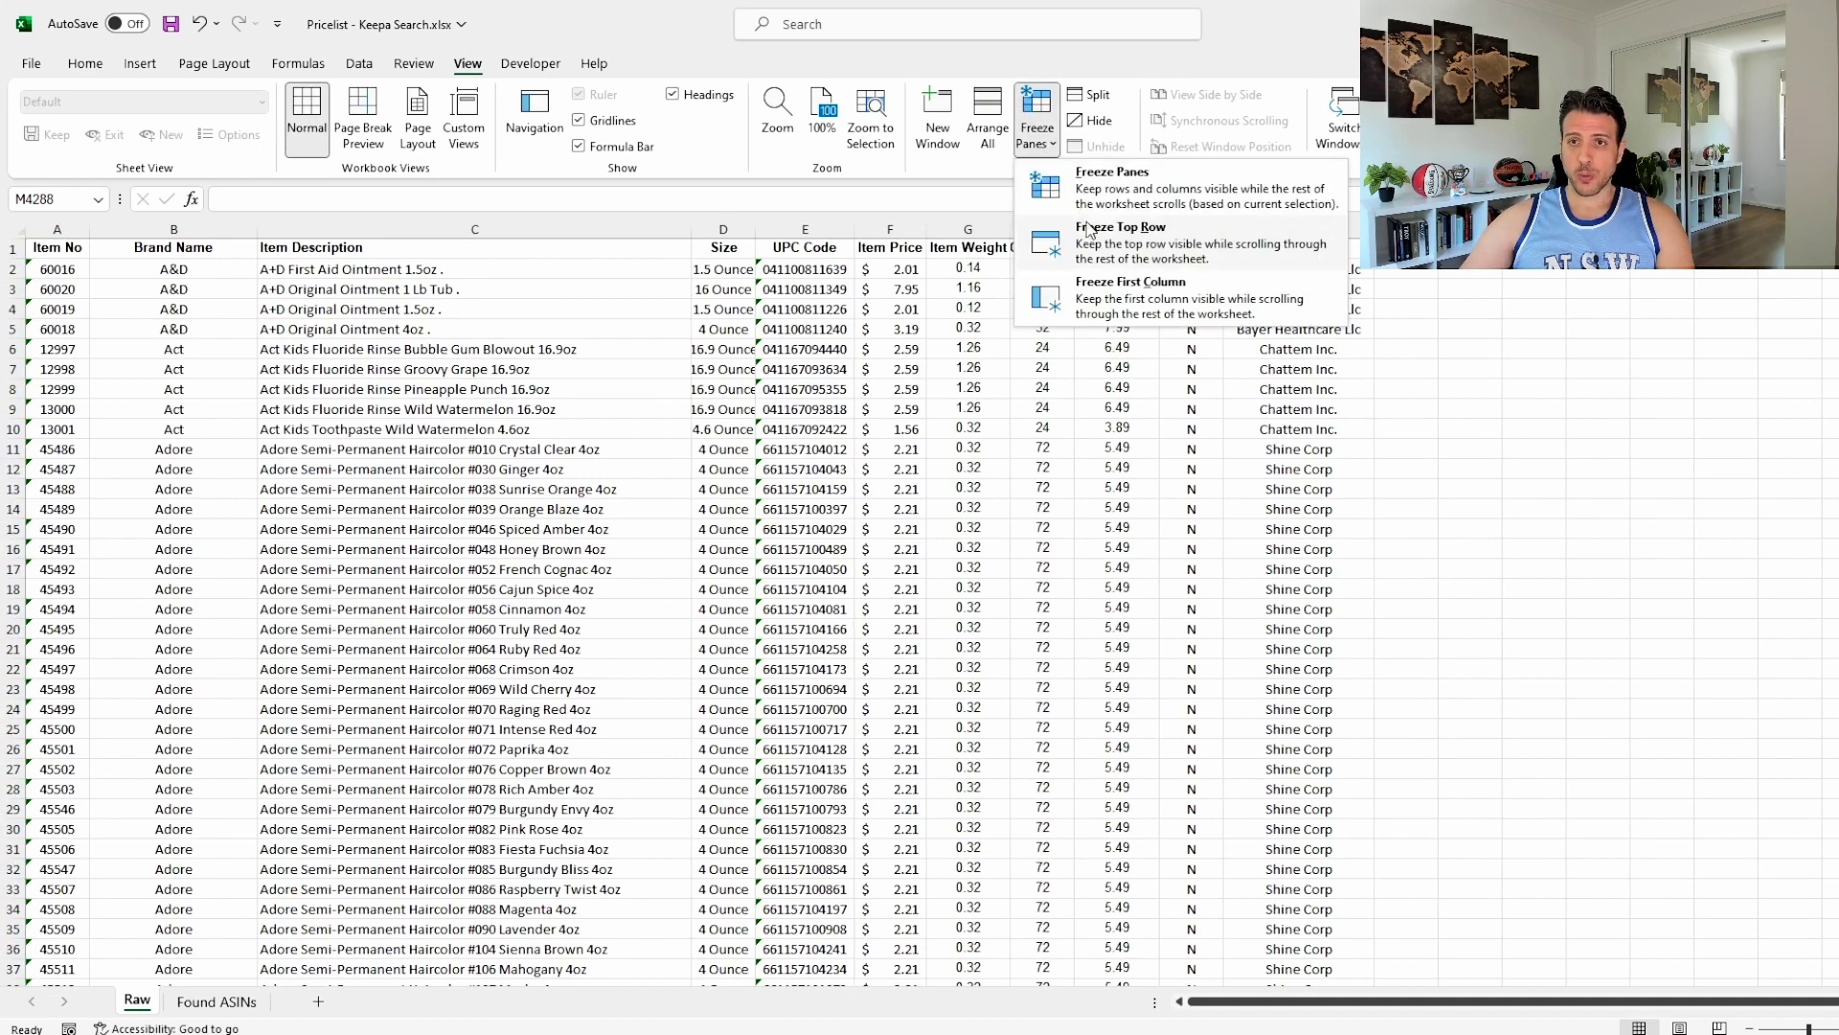
{"action": "left_click", "coordinate": [1149, 257]}
{"action": "scroll", "coordinate": [1159, 431], "scroll_direction": "down", "scroll_amount": 2}
{"action": "scroll", "coordinate": [1159, 431], "scroll_direction": "up", "scroll_amount": 2}
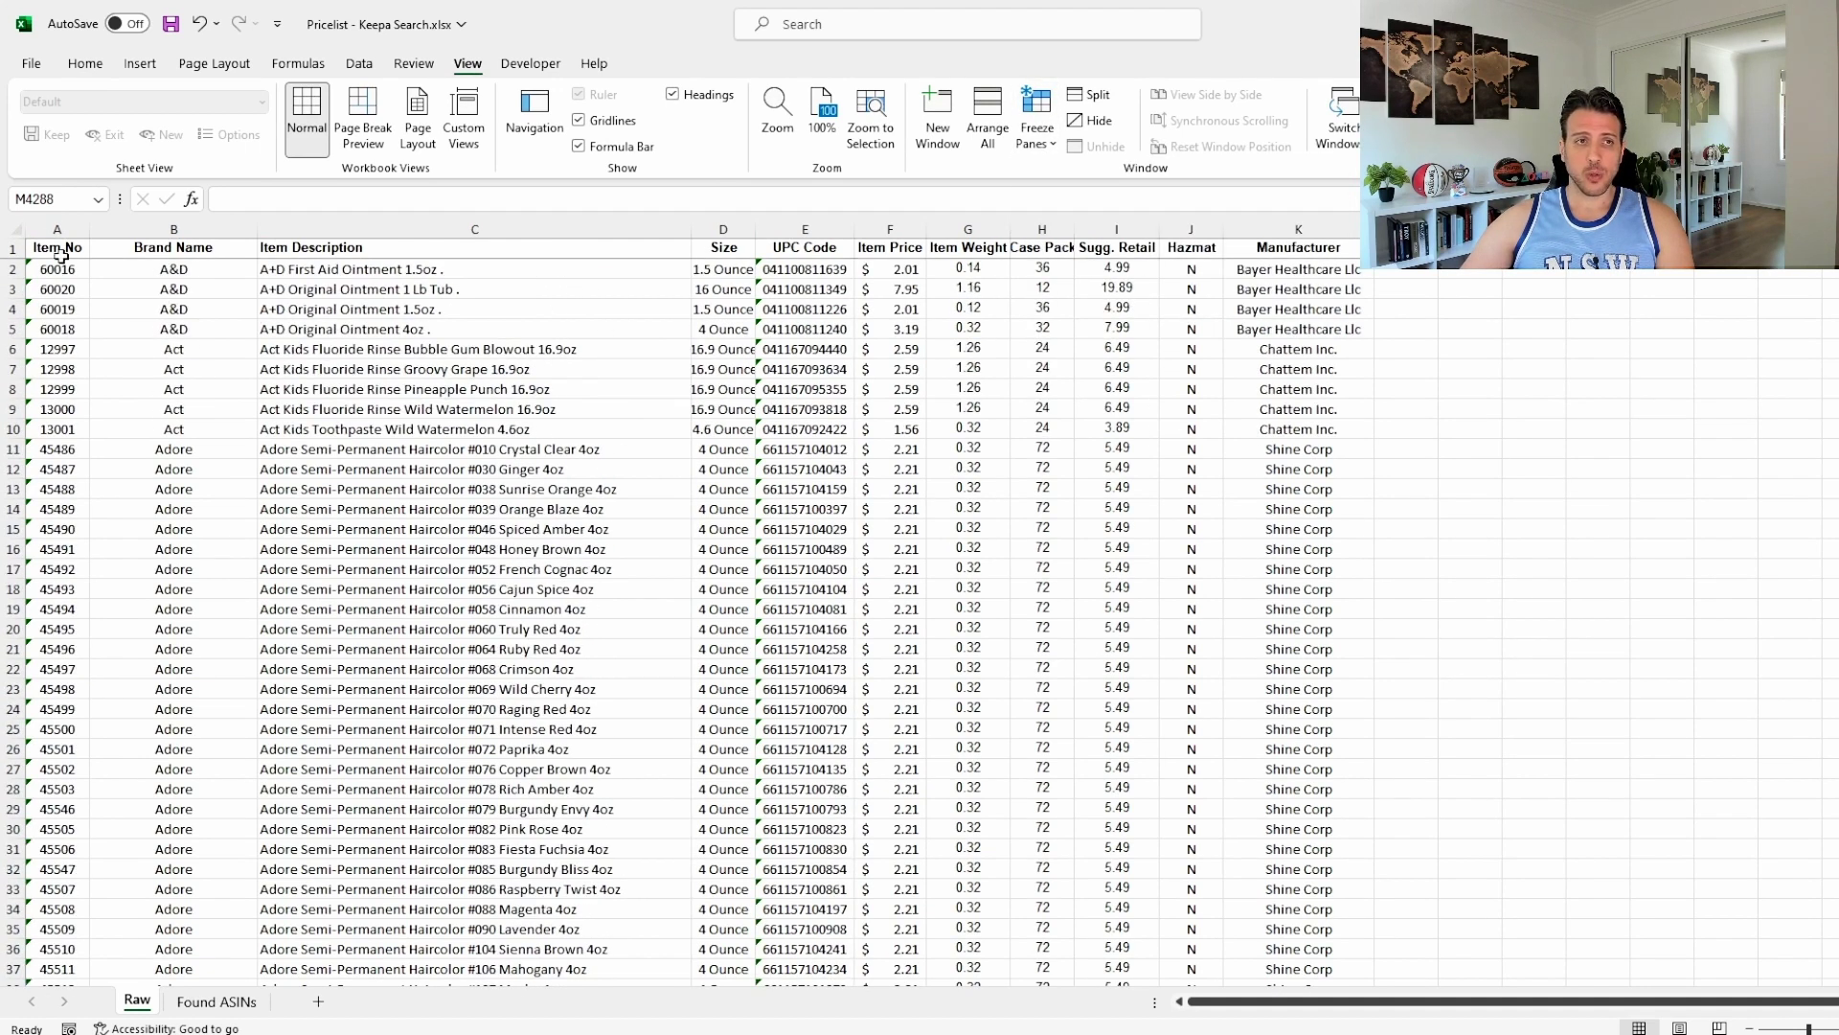
Add filter dropdowns to header cells A1:K1, Item No through Manufacturer.
{"action": "left_click_drag", "start_coordinate": [59, 254], "coordinate": [1296, 248]}
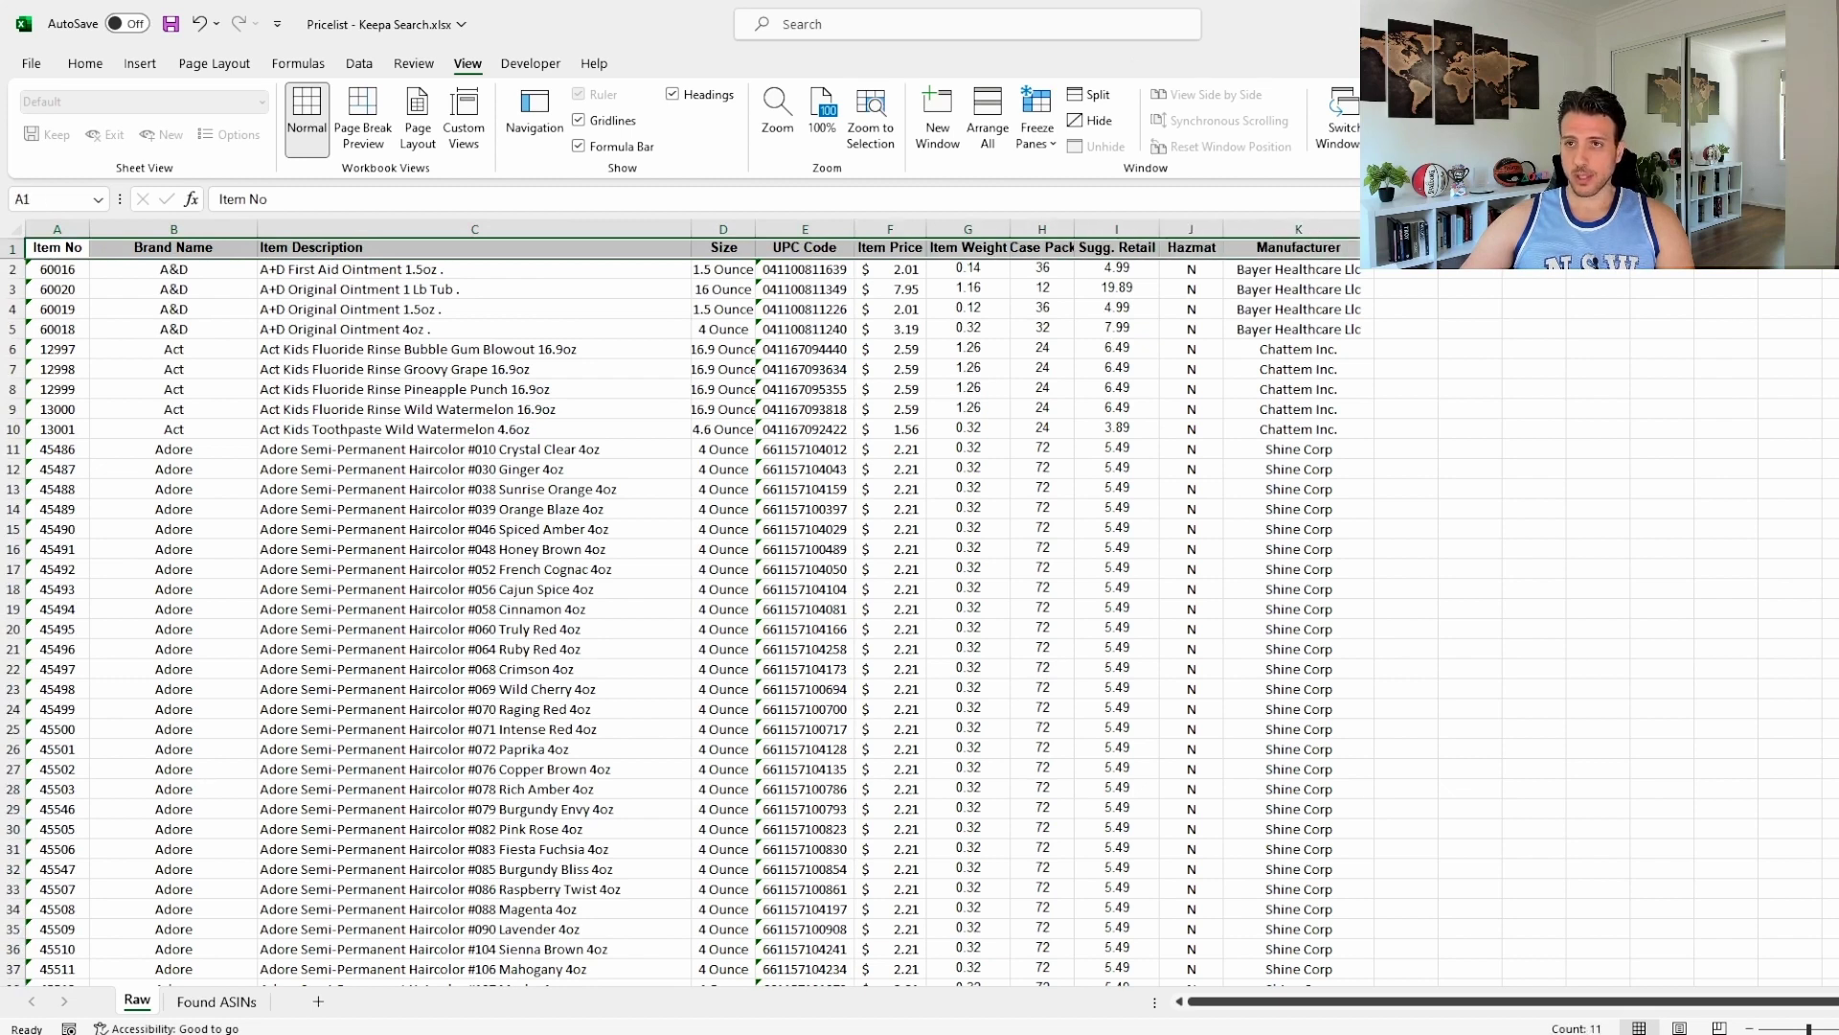
{"action": "left_click", "coordinate": [85, 63]}
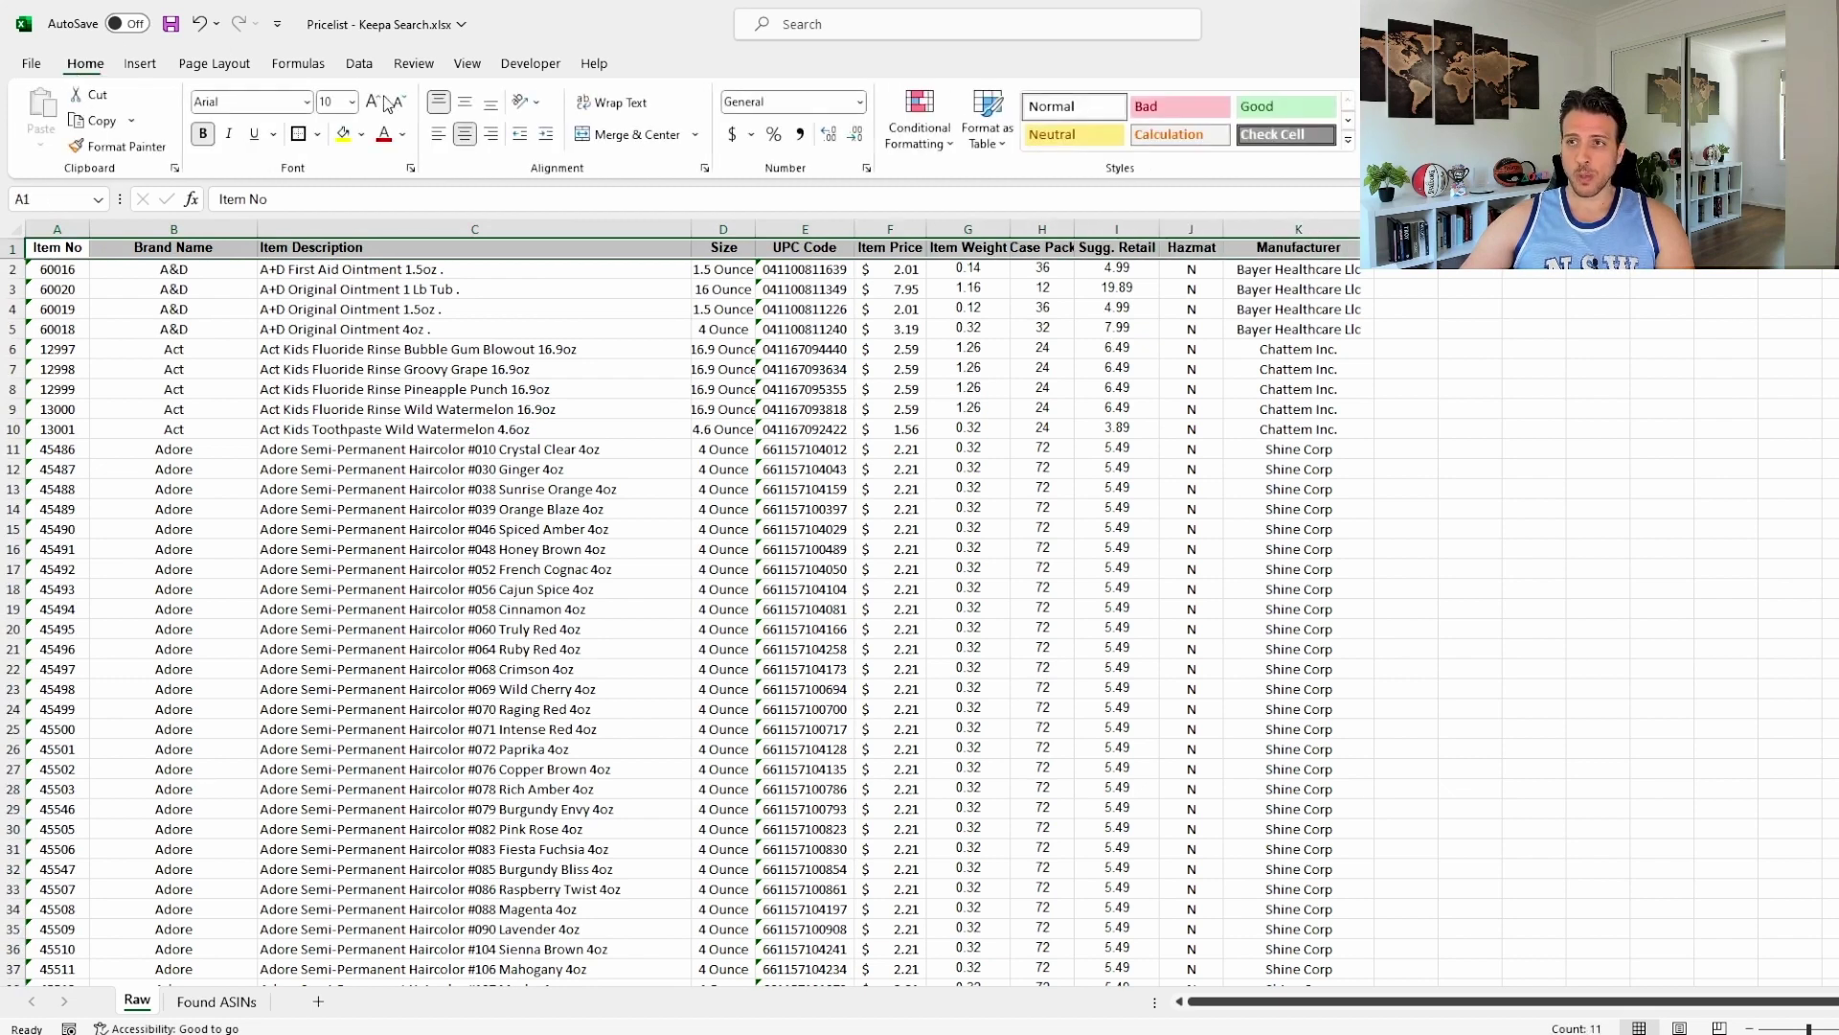
{"action": "left_click", "coordinate": [1644, 134]}
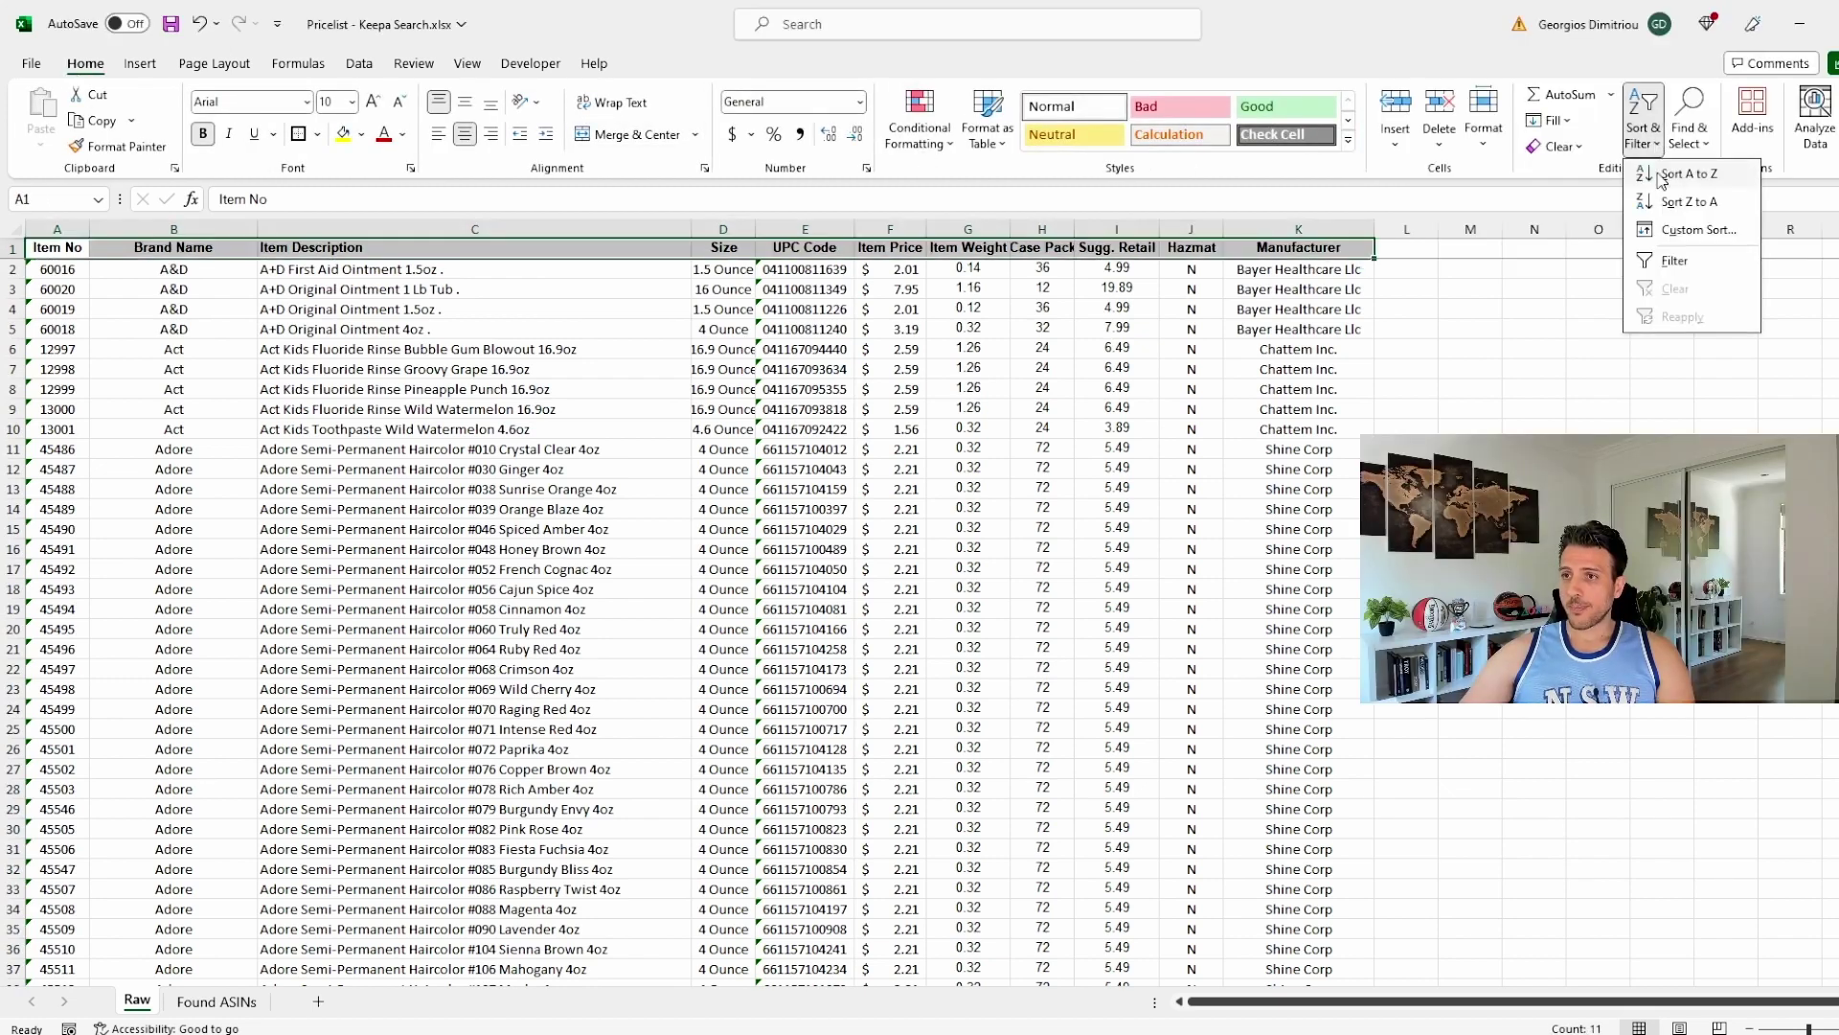
{"action": "left_click", "coordinate": [1677, 262]}
{"action": "left_click", "coordinate": [1662, 469]}
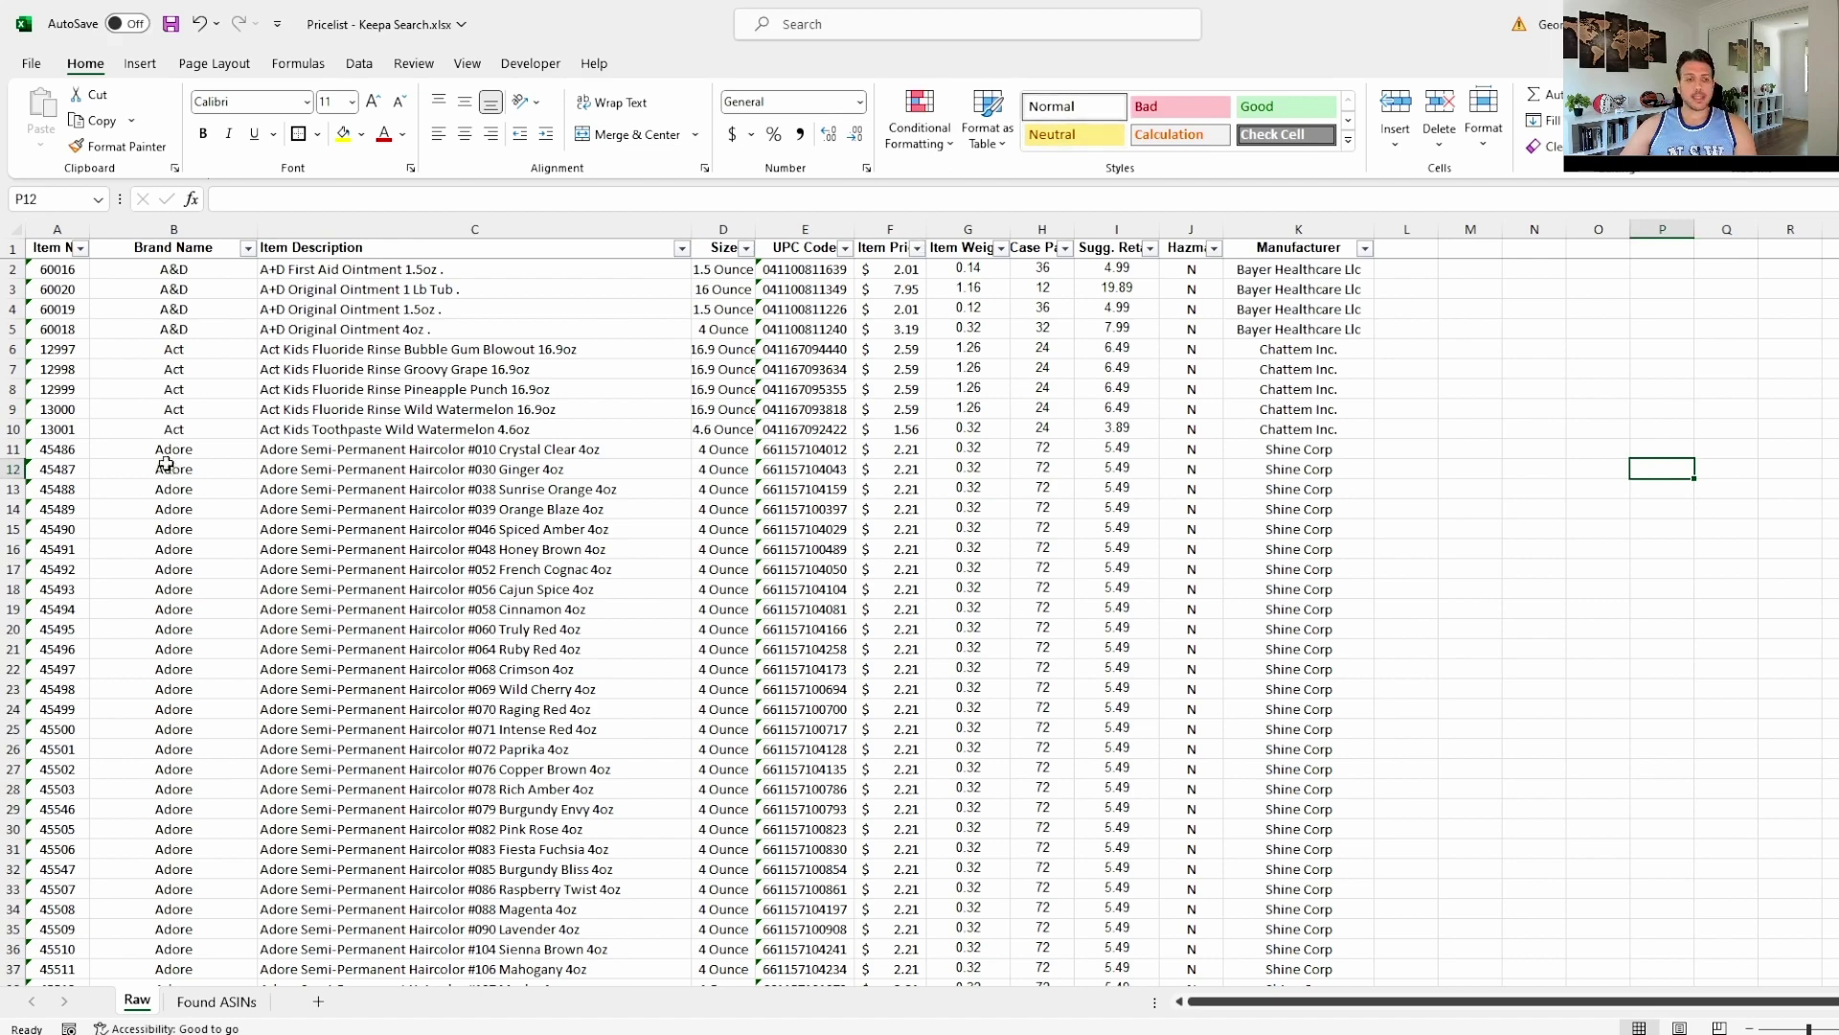
Scroll down to the Neutrogena rows near row 2840 and select a Neutrogena Brand Name cell.
{"action": "scroll", "coordinate": [166, 464], "scroll_direction": "down", "scroll_amount": 20}
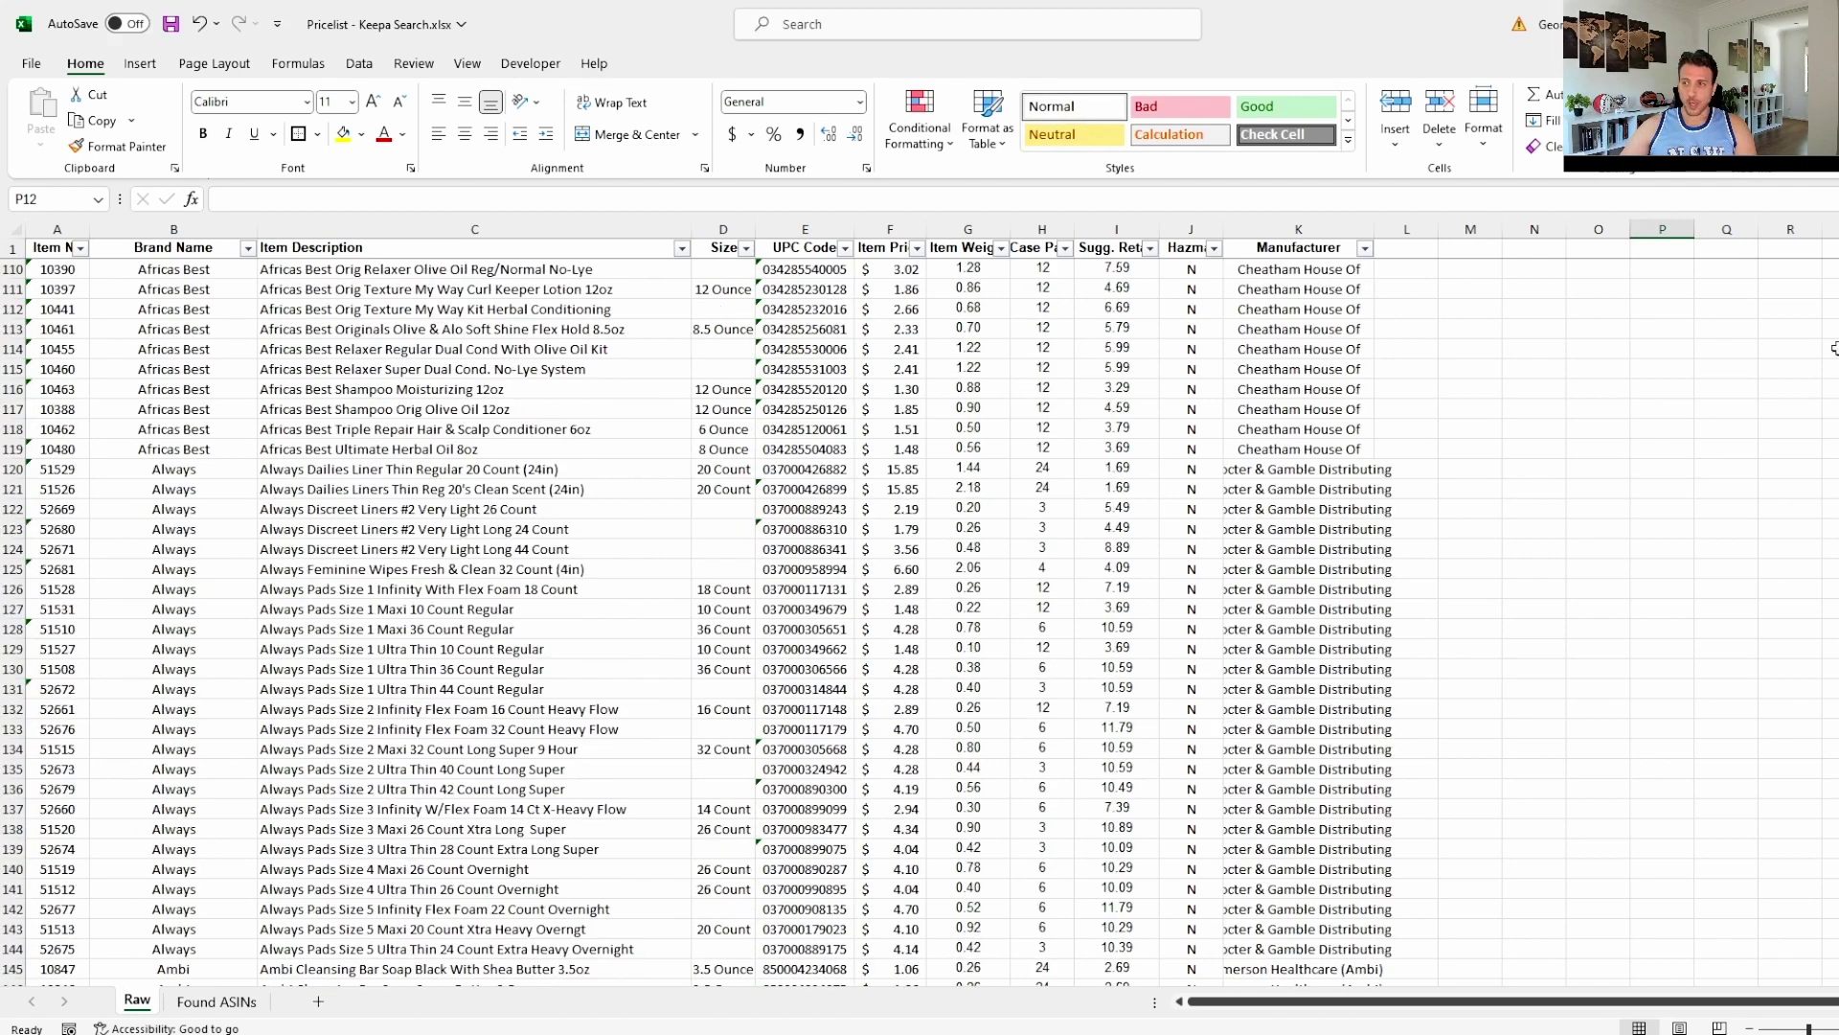
{"action": "scroll", "coordinate": [178, 275], "scroll_direction": "down", "scroll_amount": 20}
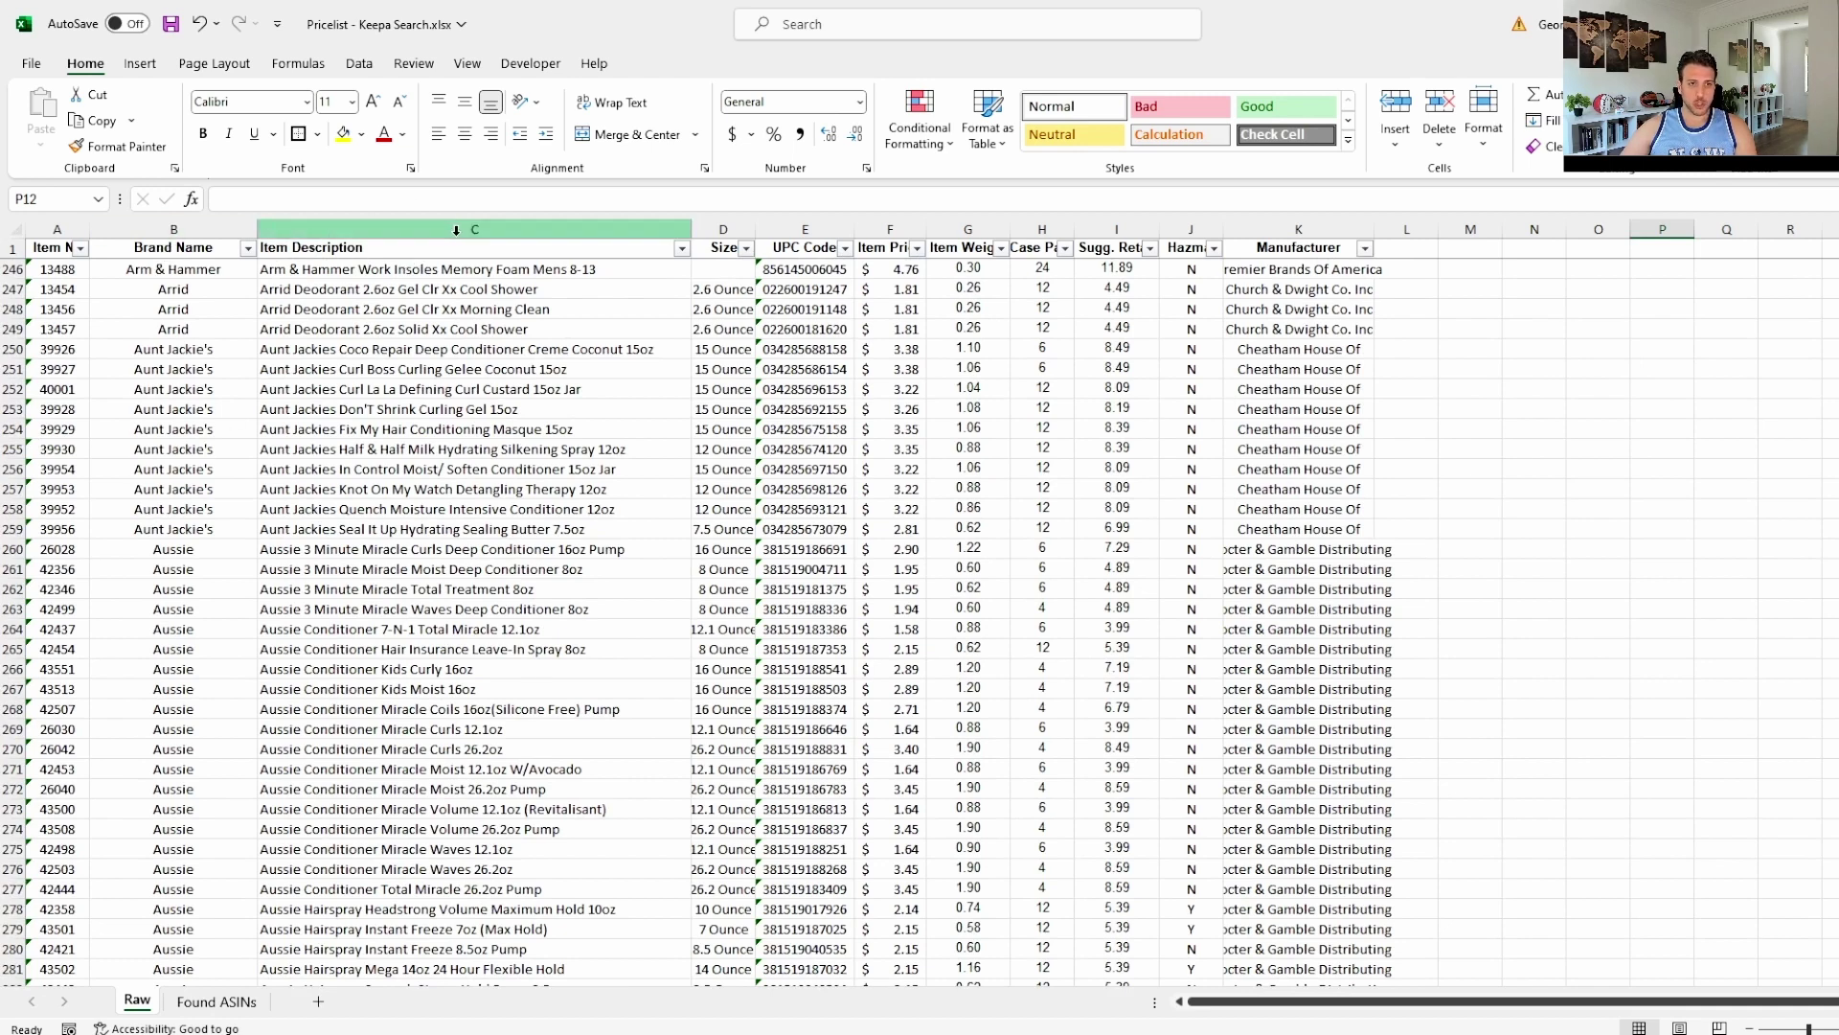
{"action": "scroll", "coordinate": [1581, 563], "scroll_direction": "down", "scroll_amount": 13}
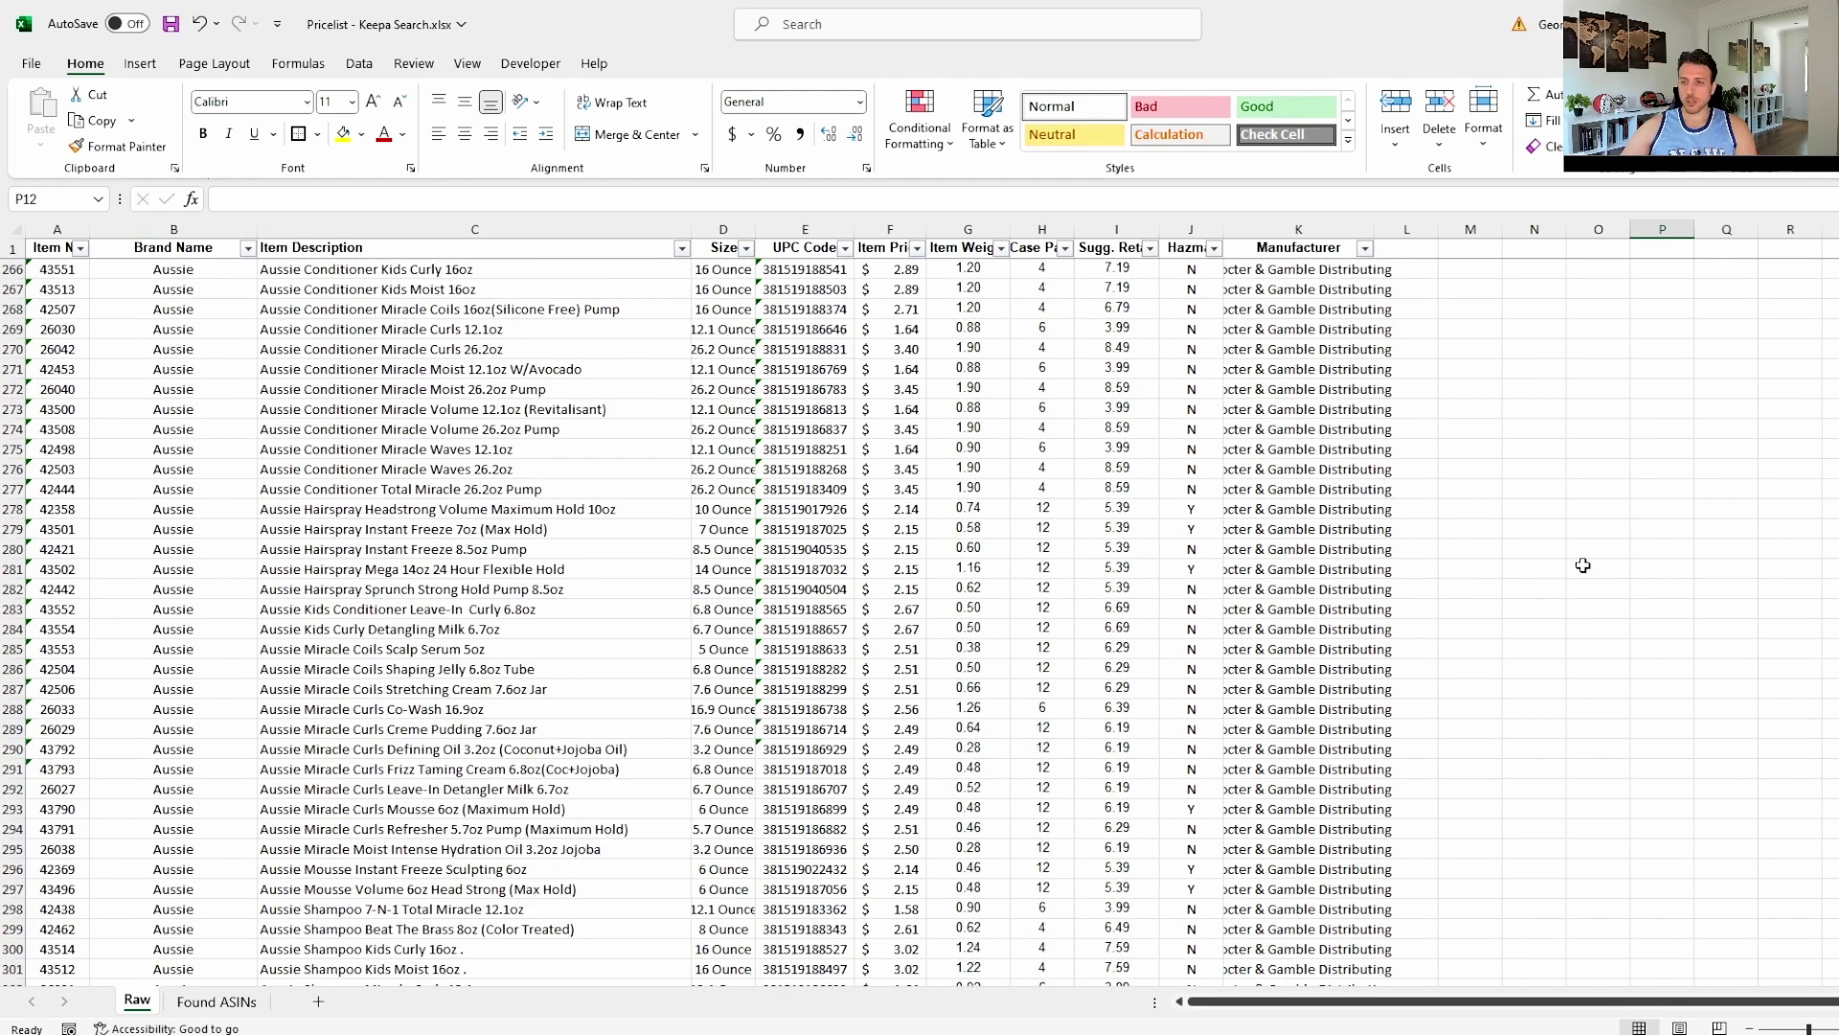
{"action": "scroll", "coordinate": [919, 622], "scroll_direction": "down", "scroll_amount": 20}
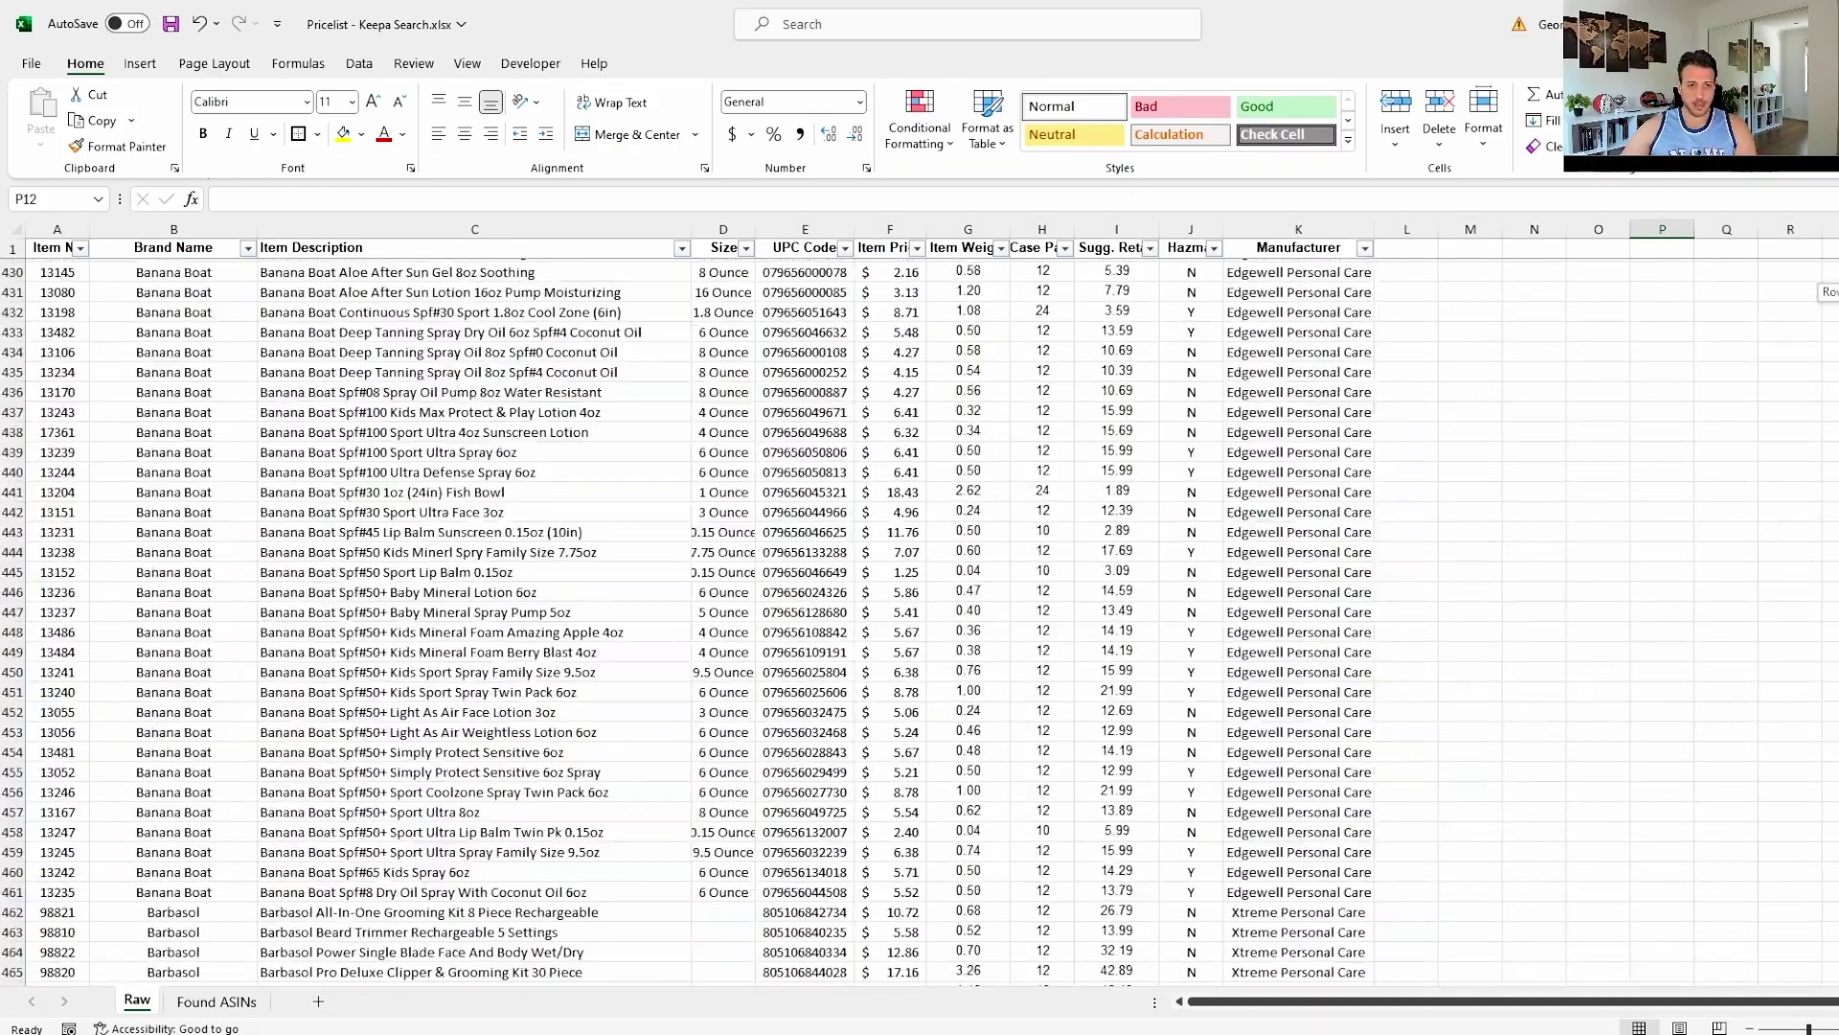
{"action": "scroll", "coordinate": [920, 623], "scroll_direction": "down", "scroll_amount": 20}
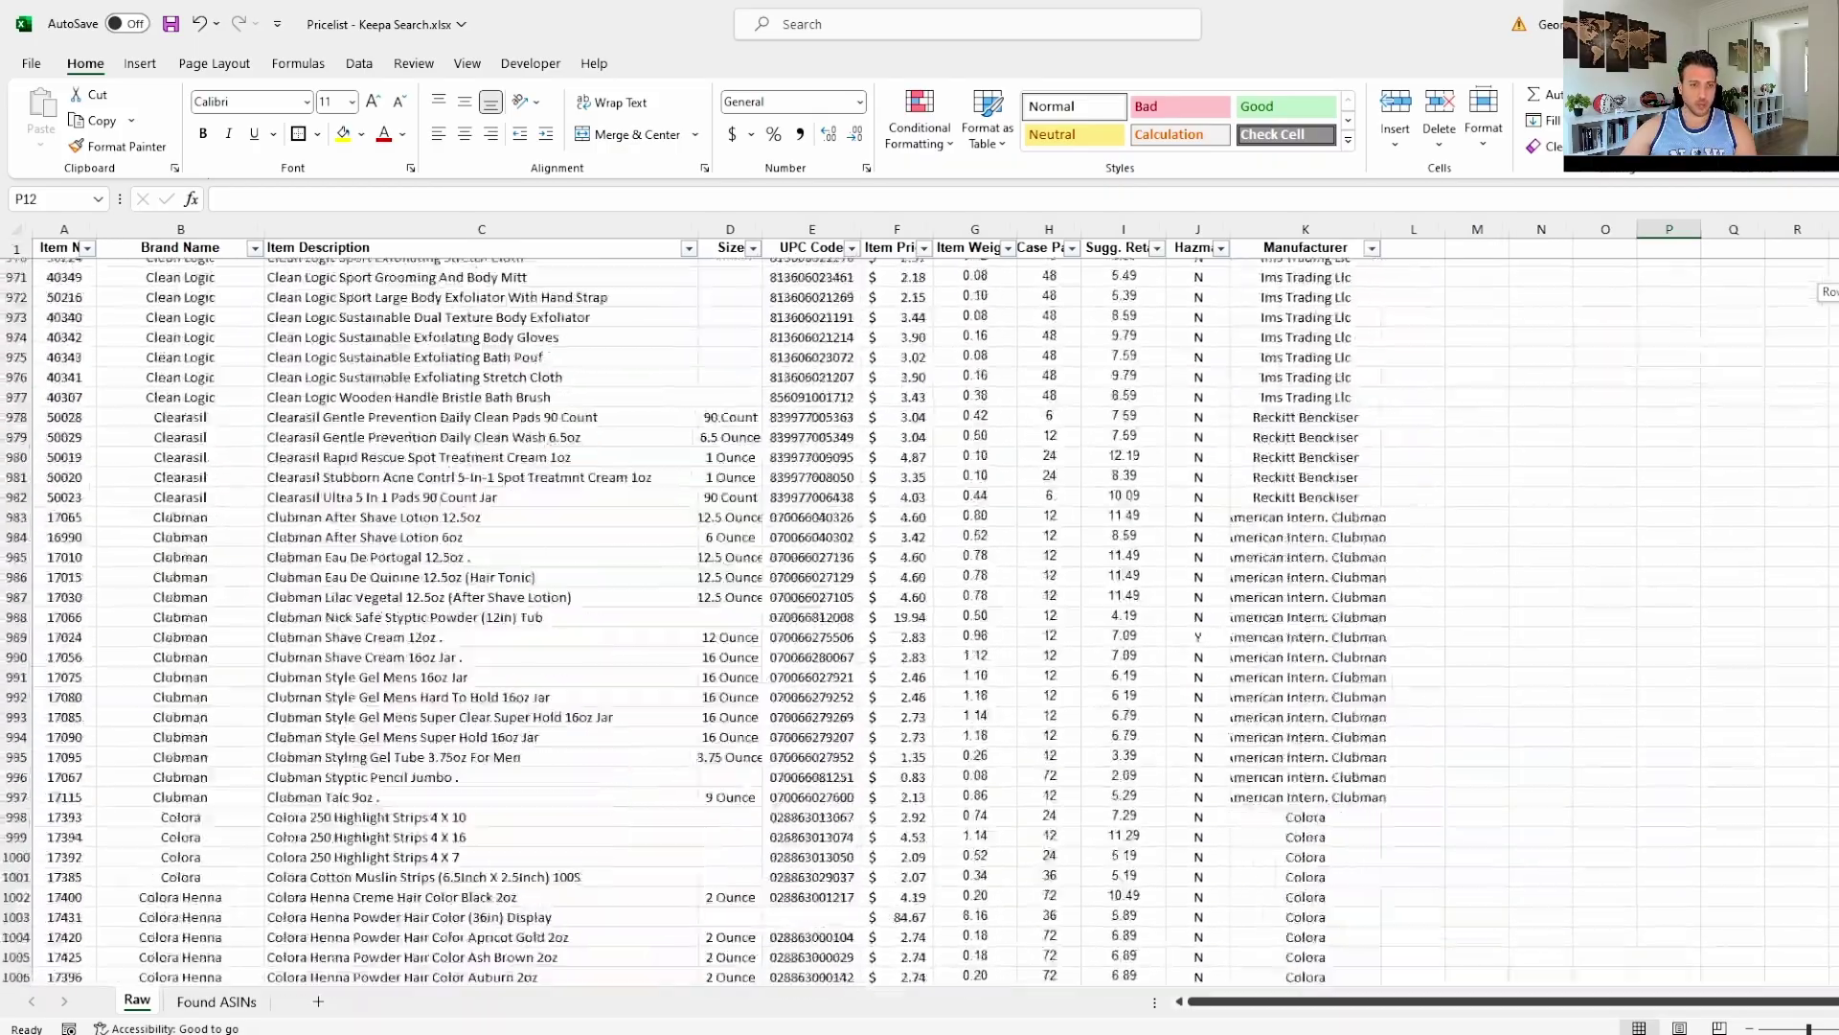
{"action": "scroll", "coordinate": [919, 623], "scroll_direction": "down", "scroll_amount": 20}
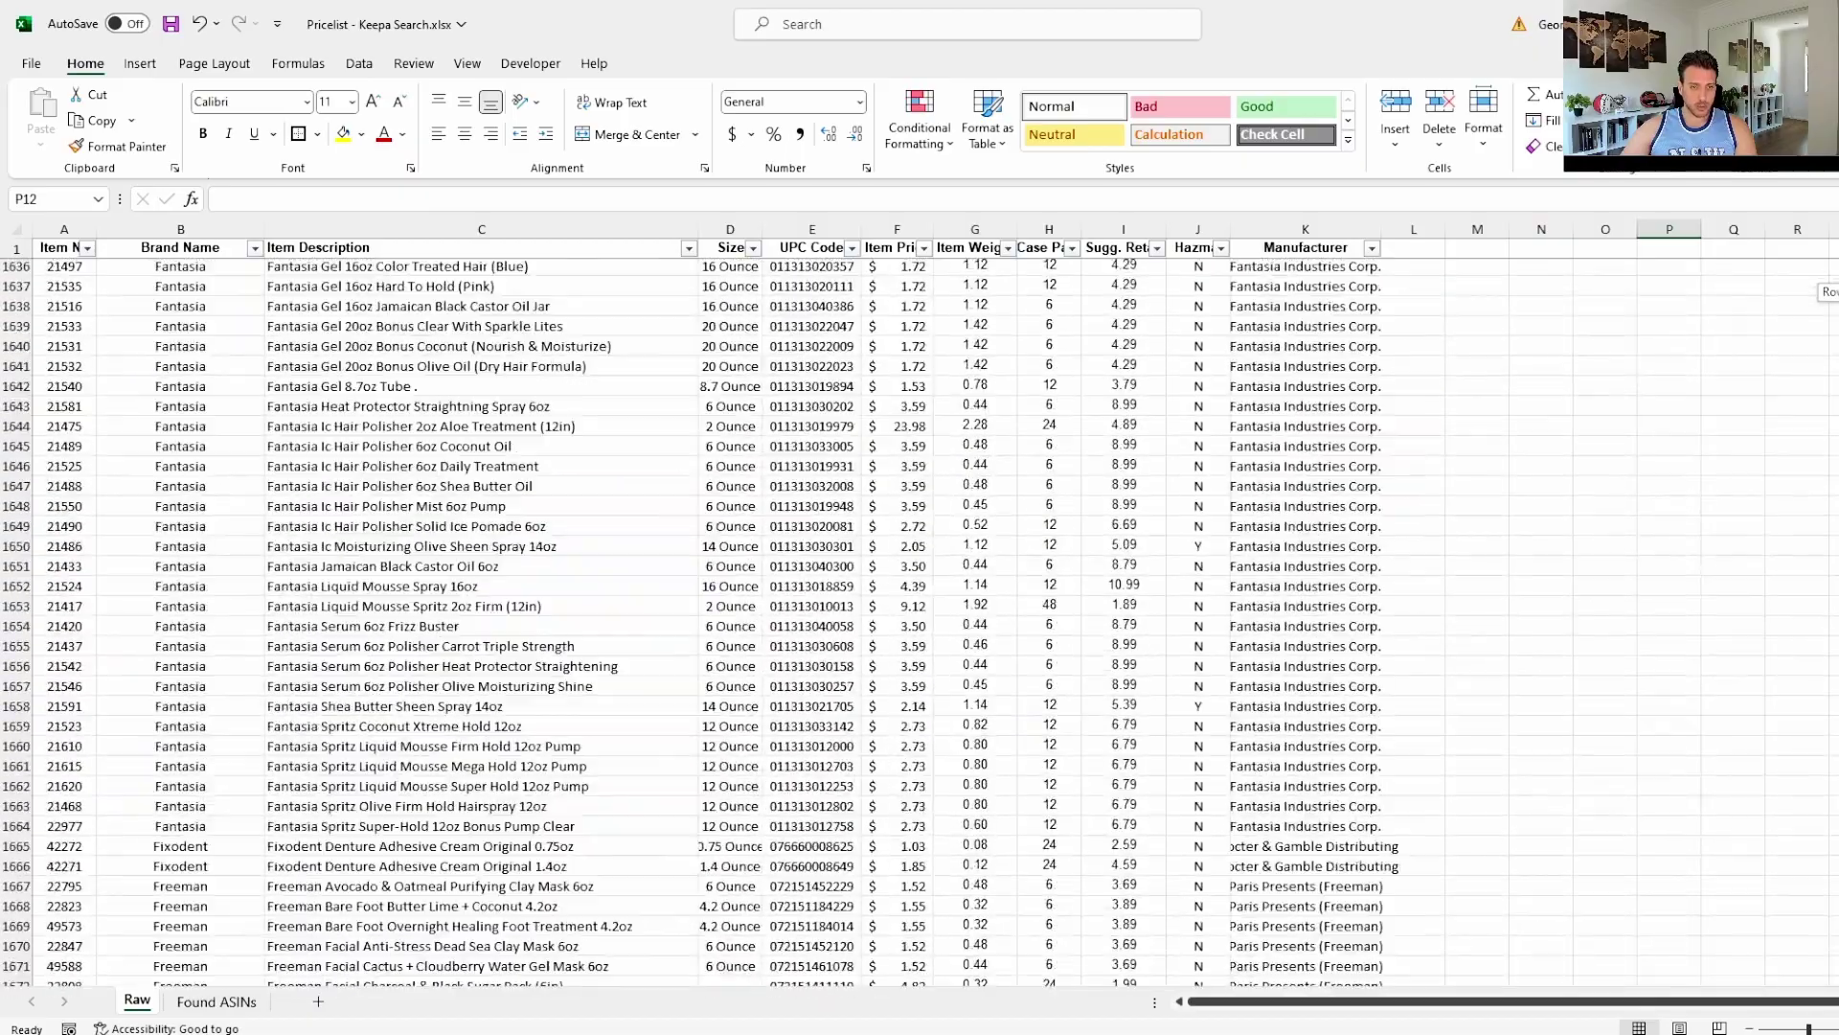
{"action": "scroll", "coordinate": [919, 623], "scroll_direction": "down", "scroll_amount": 20}
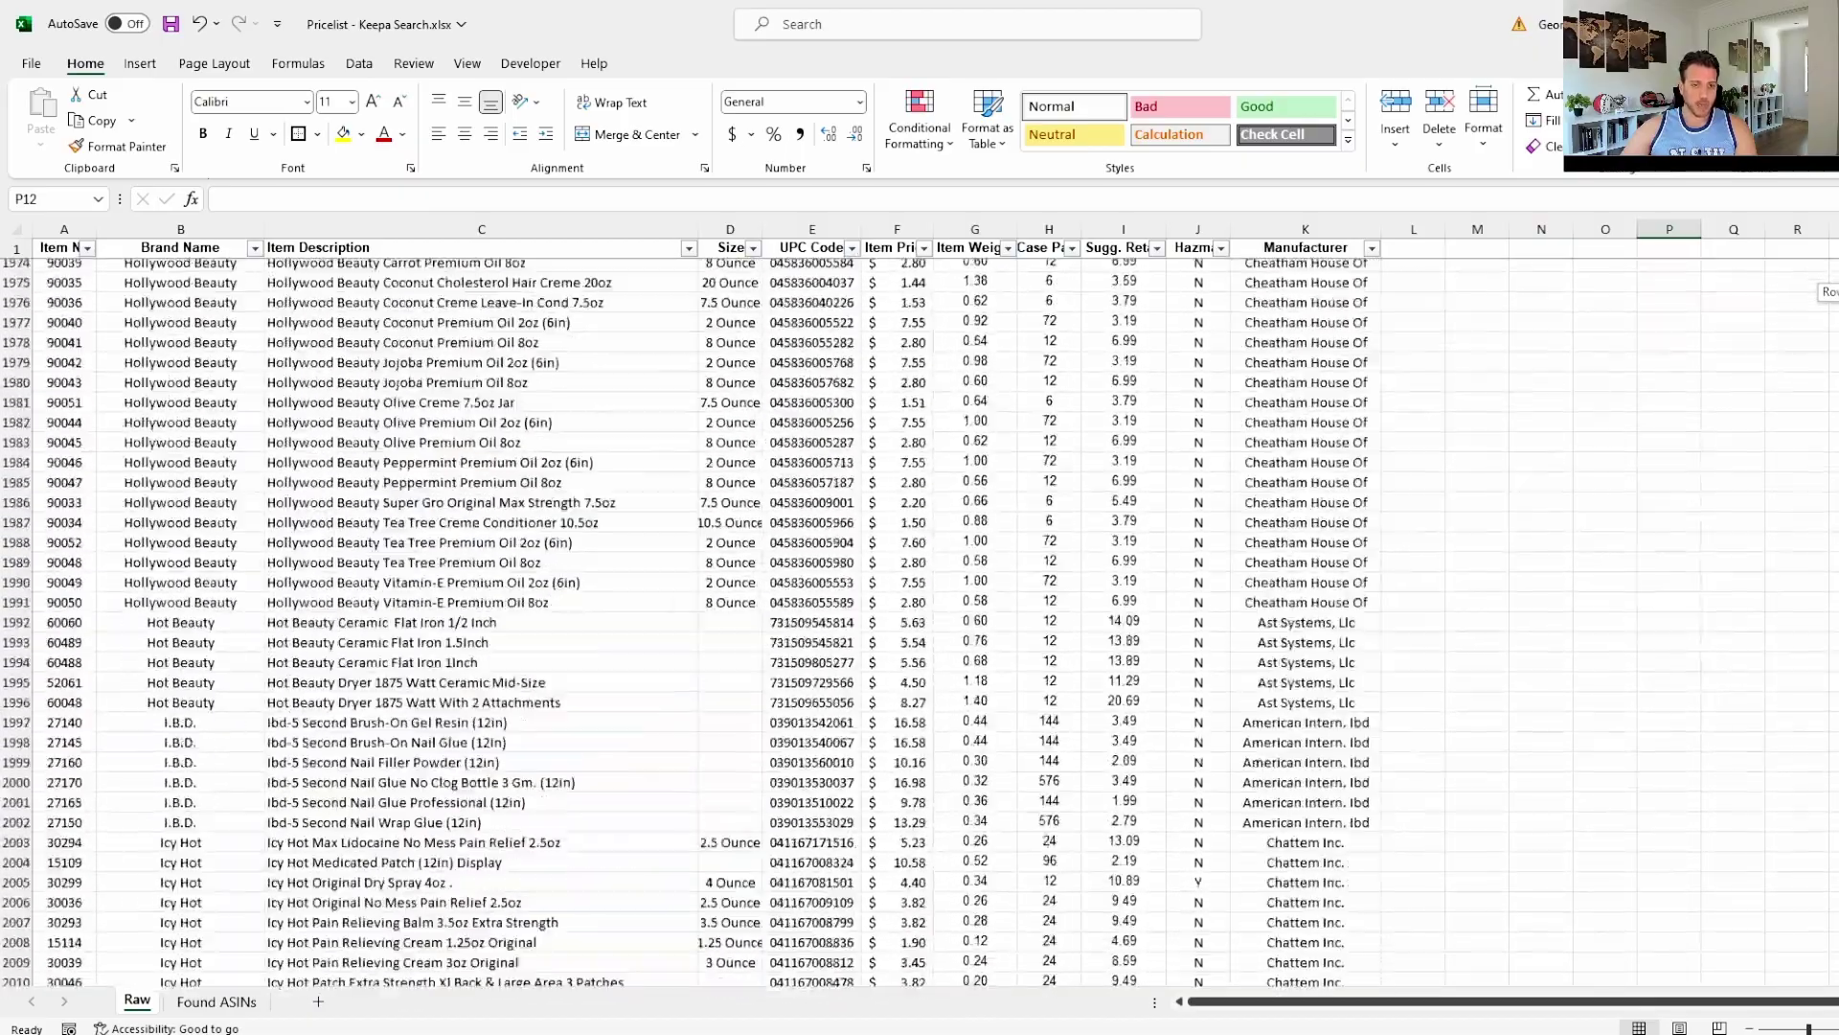
{"action": "scroll", "coordinate": [1824, 668], "scroll_direction": "down", "scroll_amount": 20}
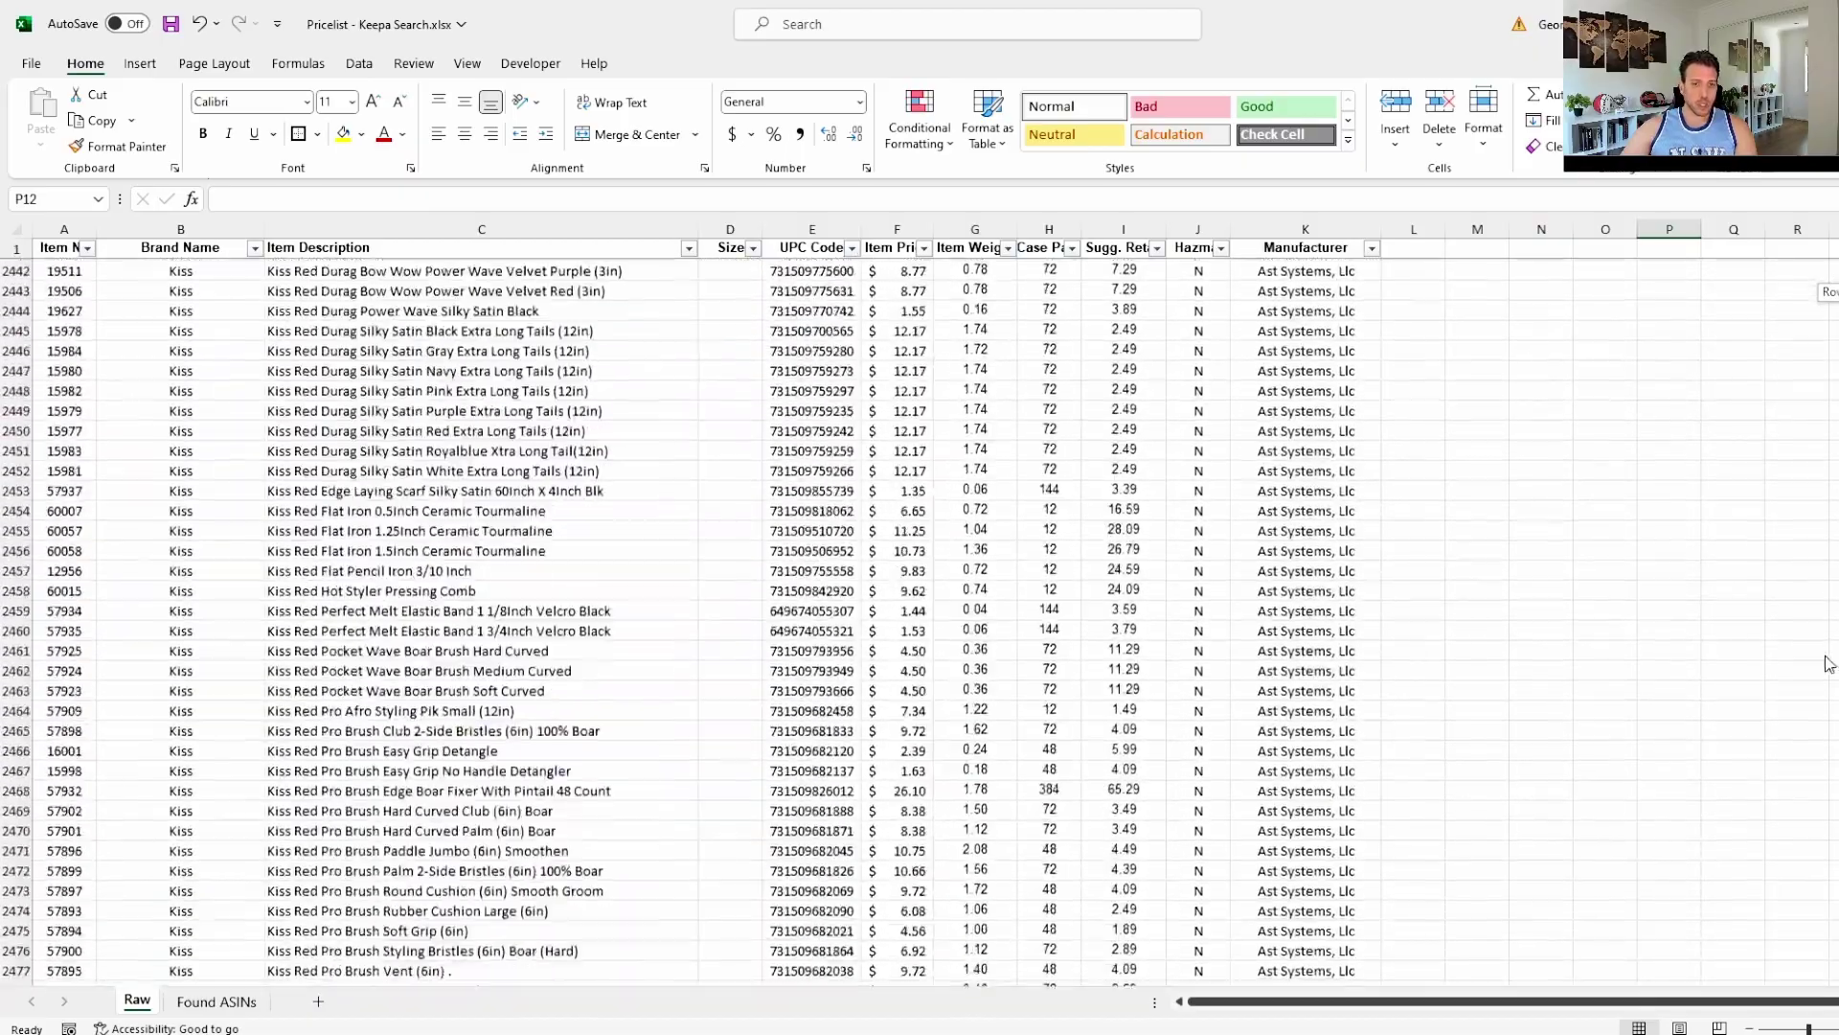
{"action": "scroll", "coordinate": [1824, 668], "scroll_direction": "down", "scroll_amount": 20}
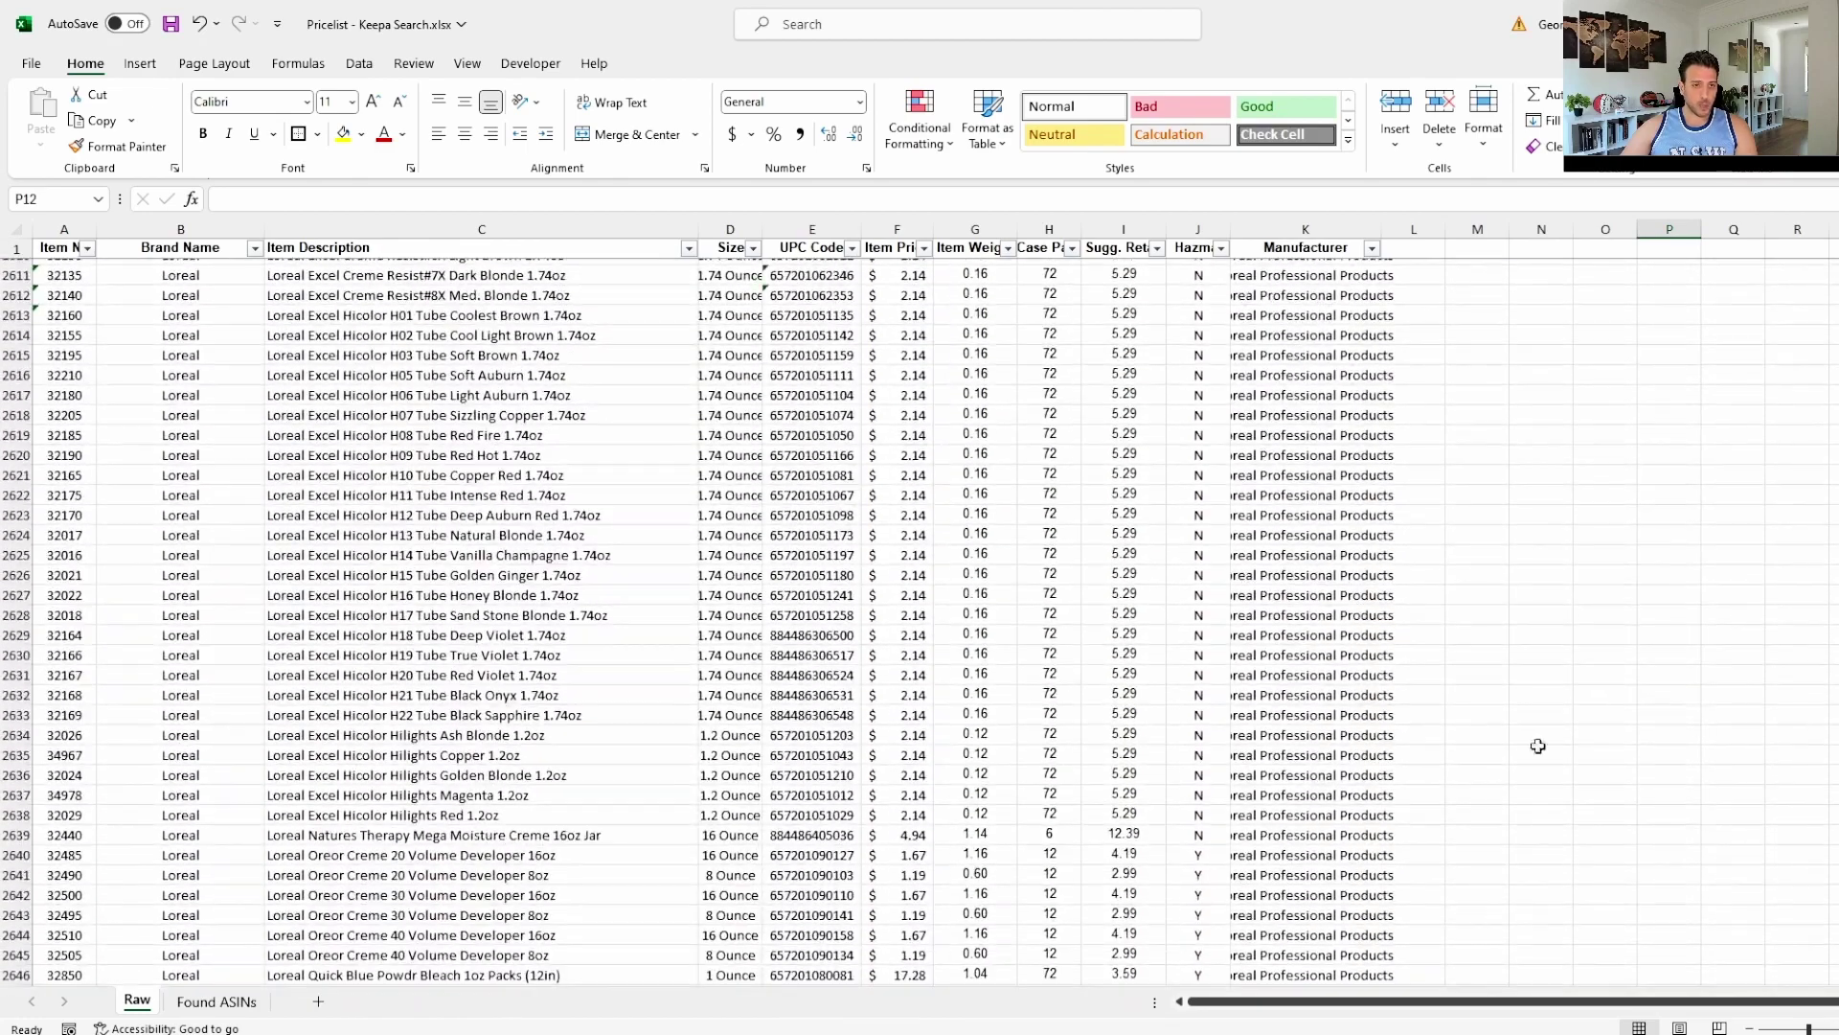
{"action": "scroll", "coordinate": [474, 686], "scroll_direction": "down", "scroll_amount": 20}
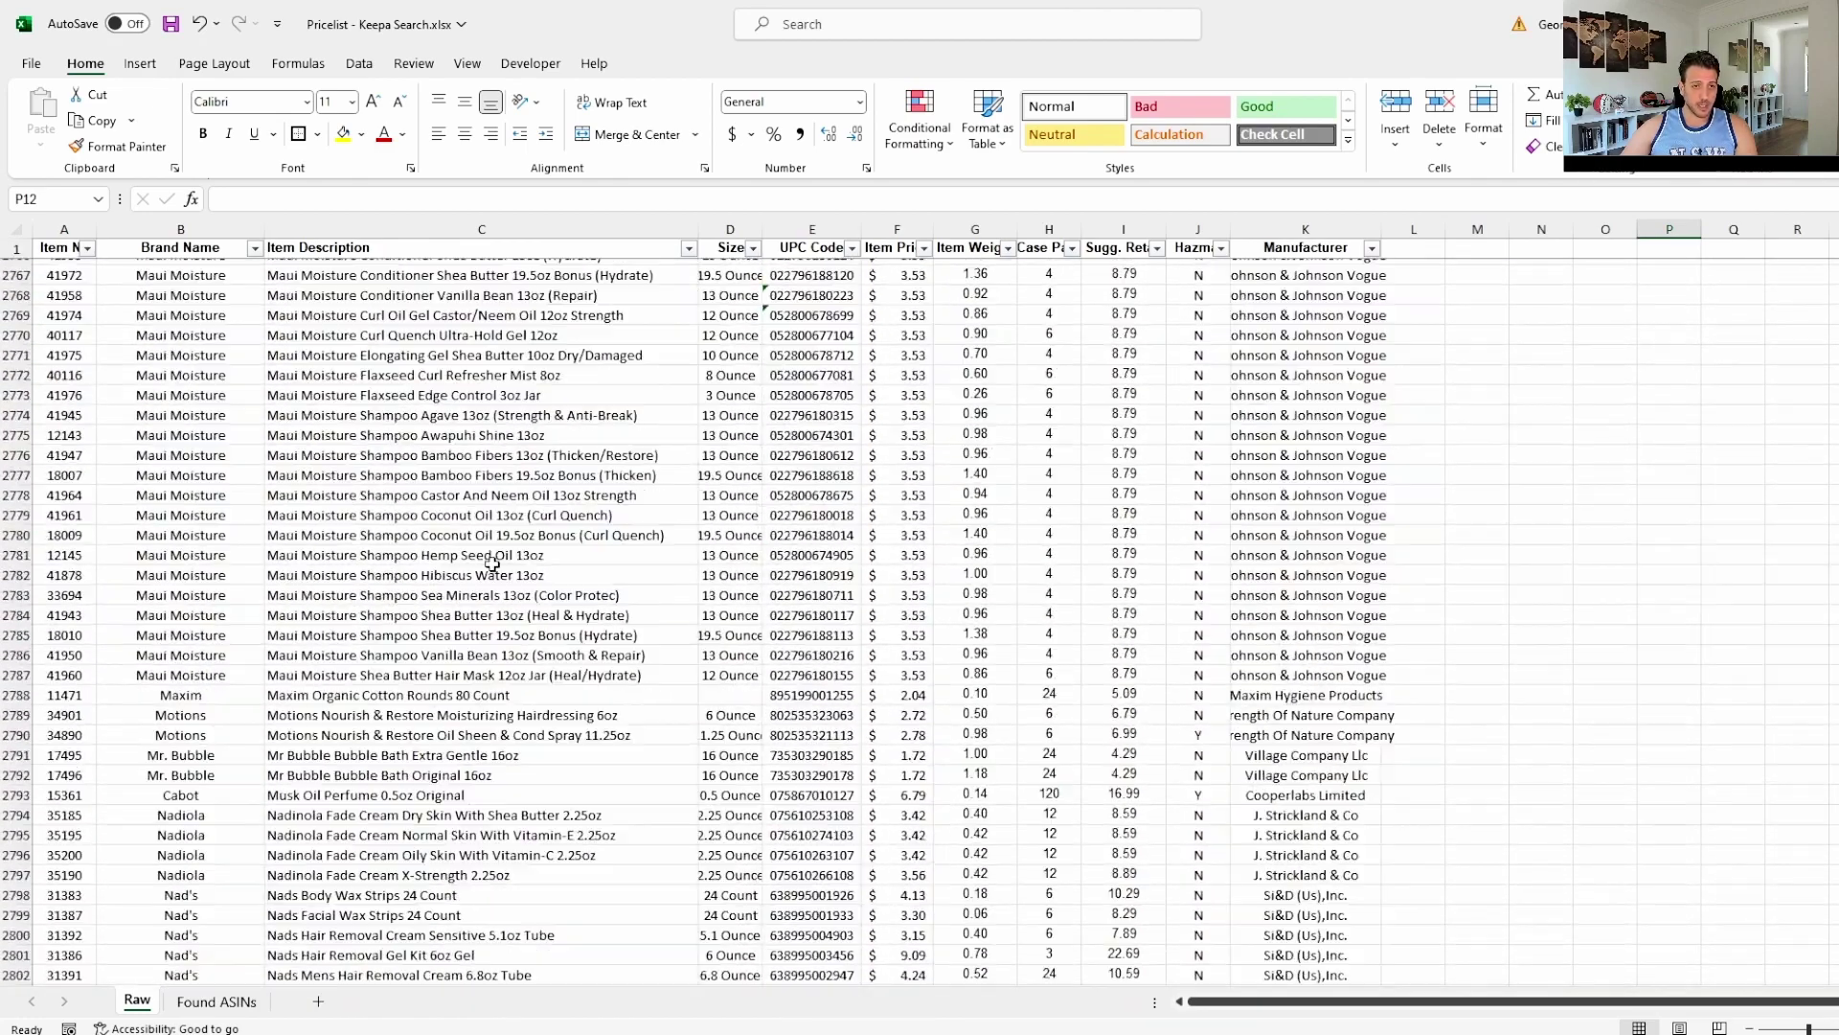
{"action": "left_click", "coordinate": [182, 556]}
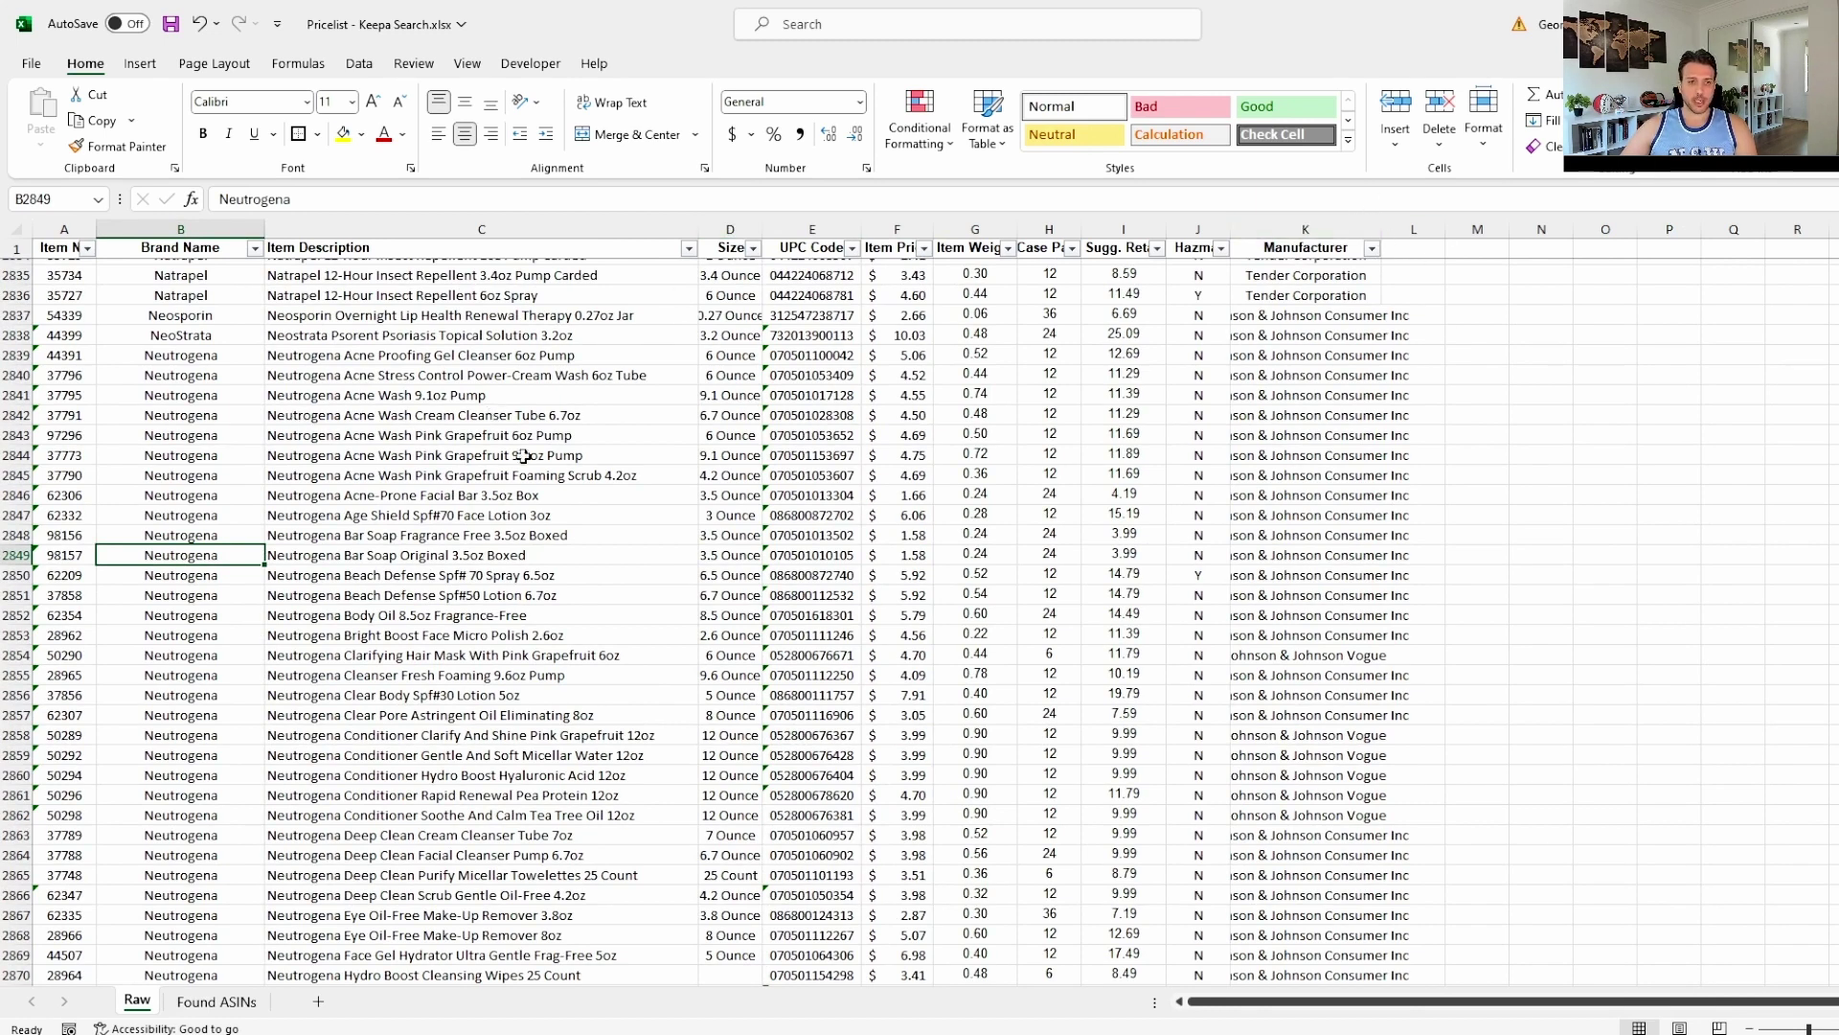
Filter the Brand Name column to show only Neutrogena, leaving 79 of 4303 records.
{"action": "left_click", "coordinate": [254, 249]}
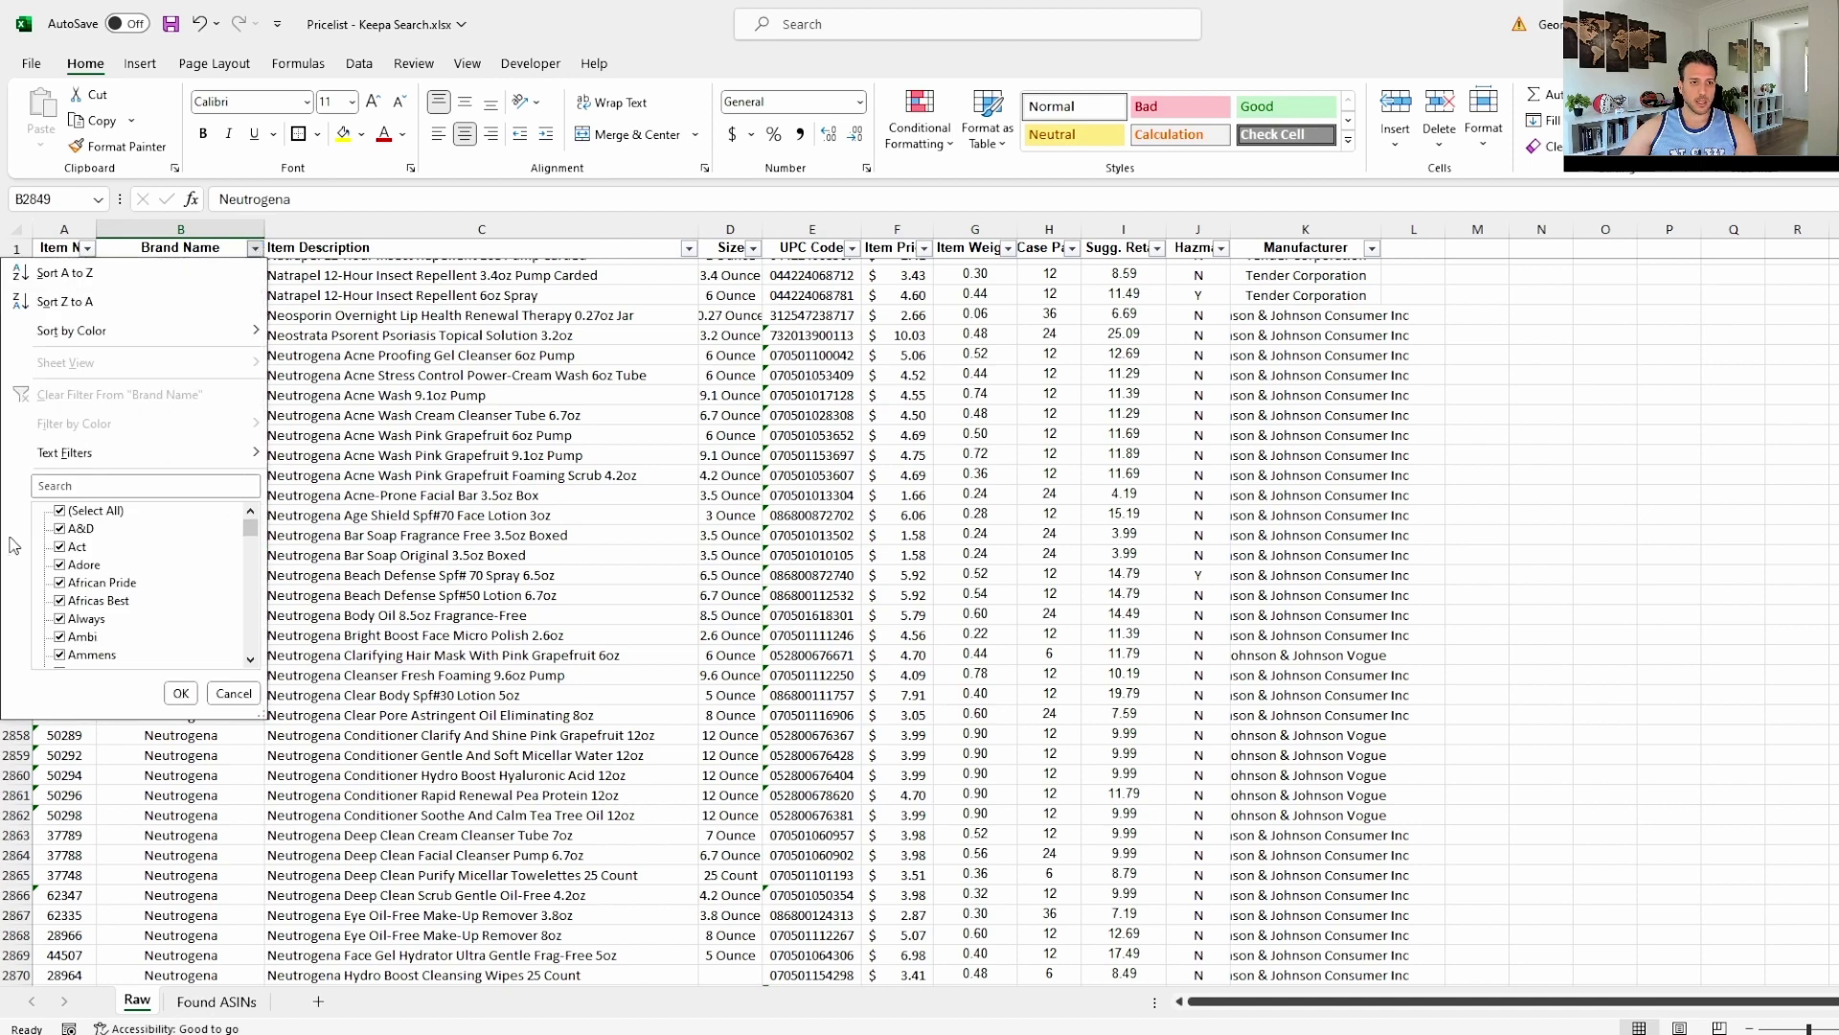
{"action": "left_click", "coordinate": [61, 510]}
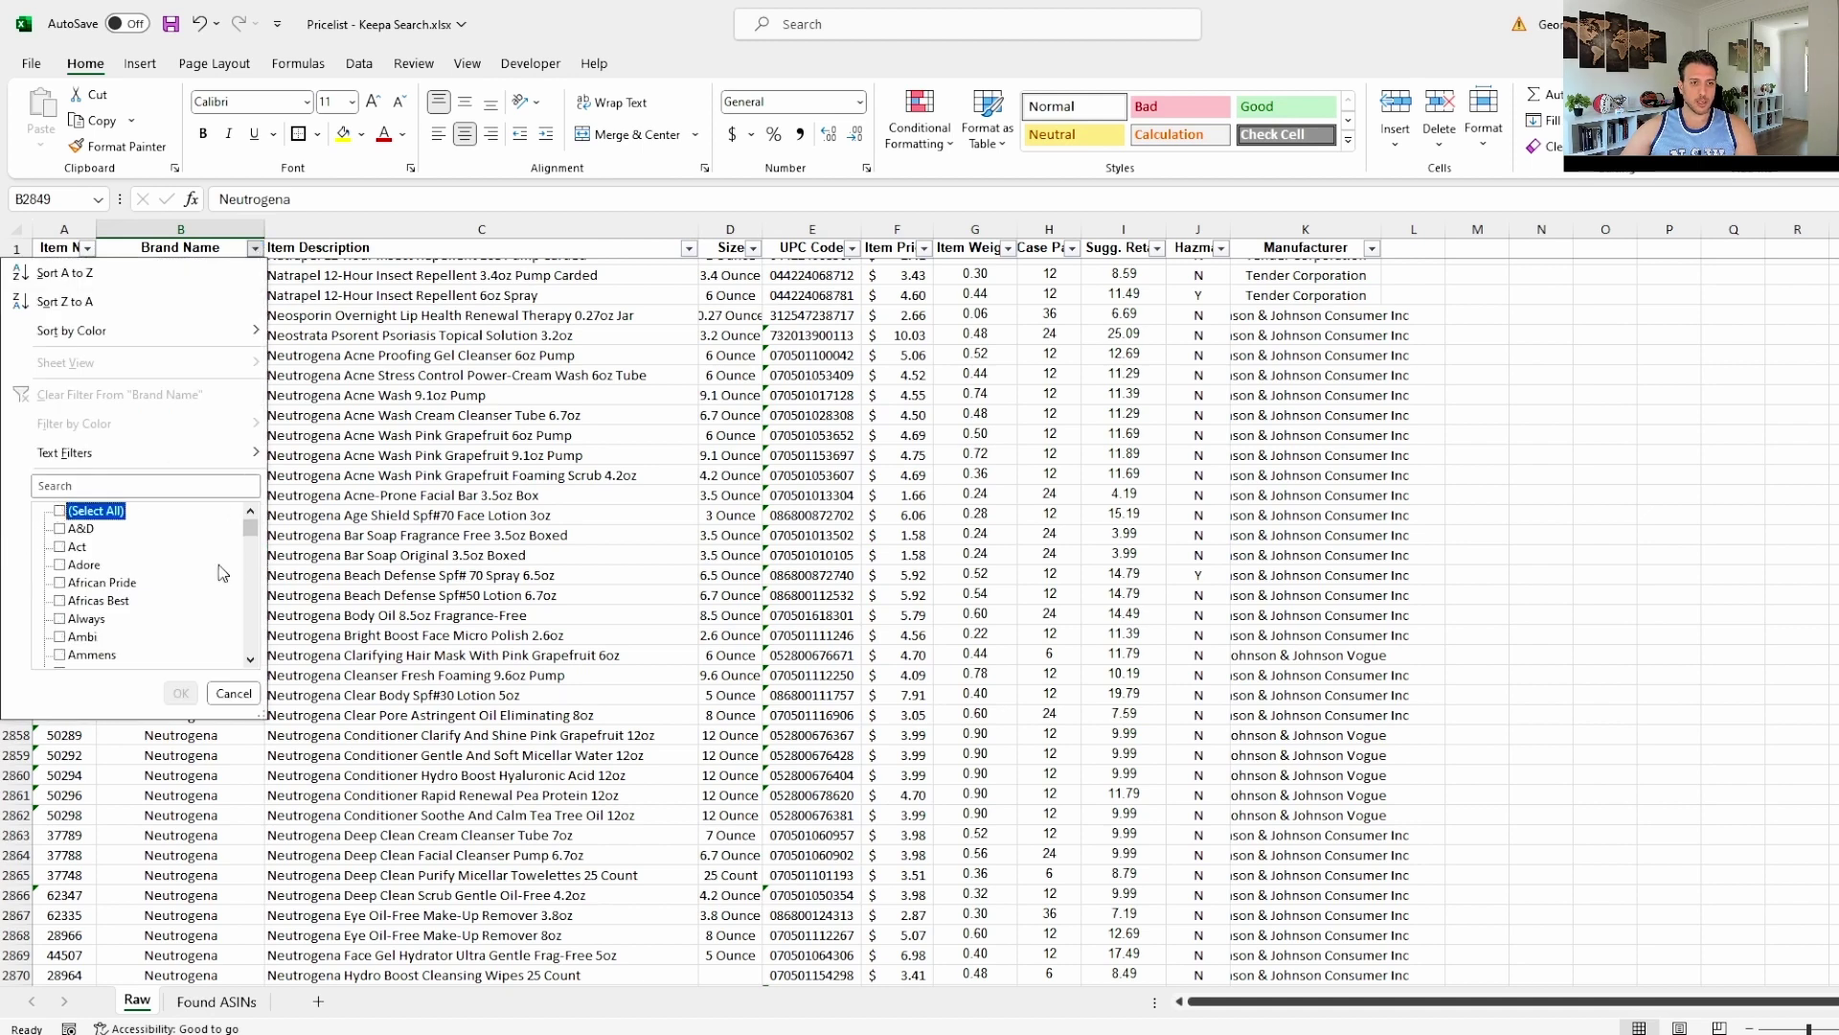
{"action": "left_click_drag", "start_coordinate": [256, 538], "coordinate": [254, 594]}
{"action": "left_click", "coordinate": [95, 618]}
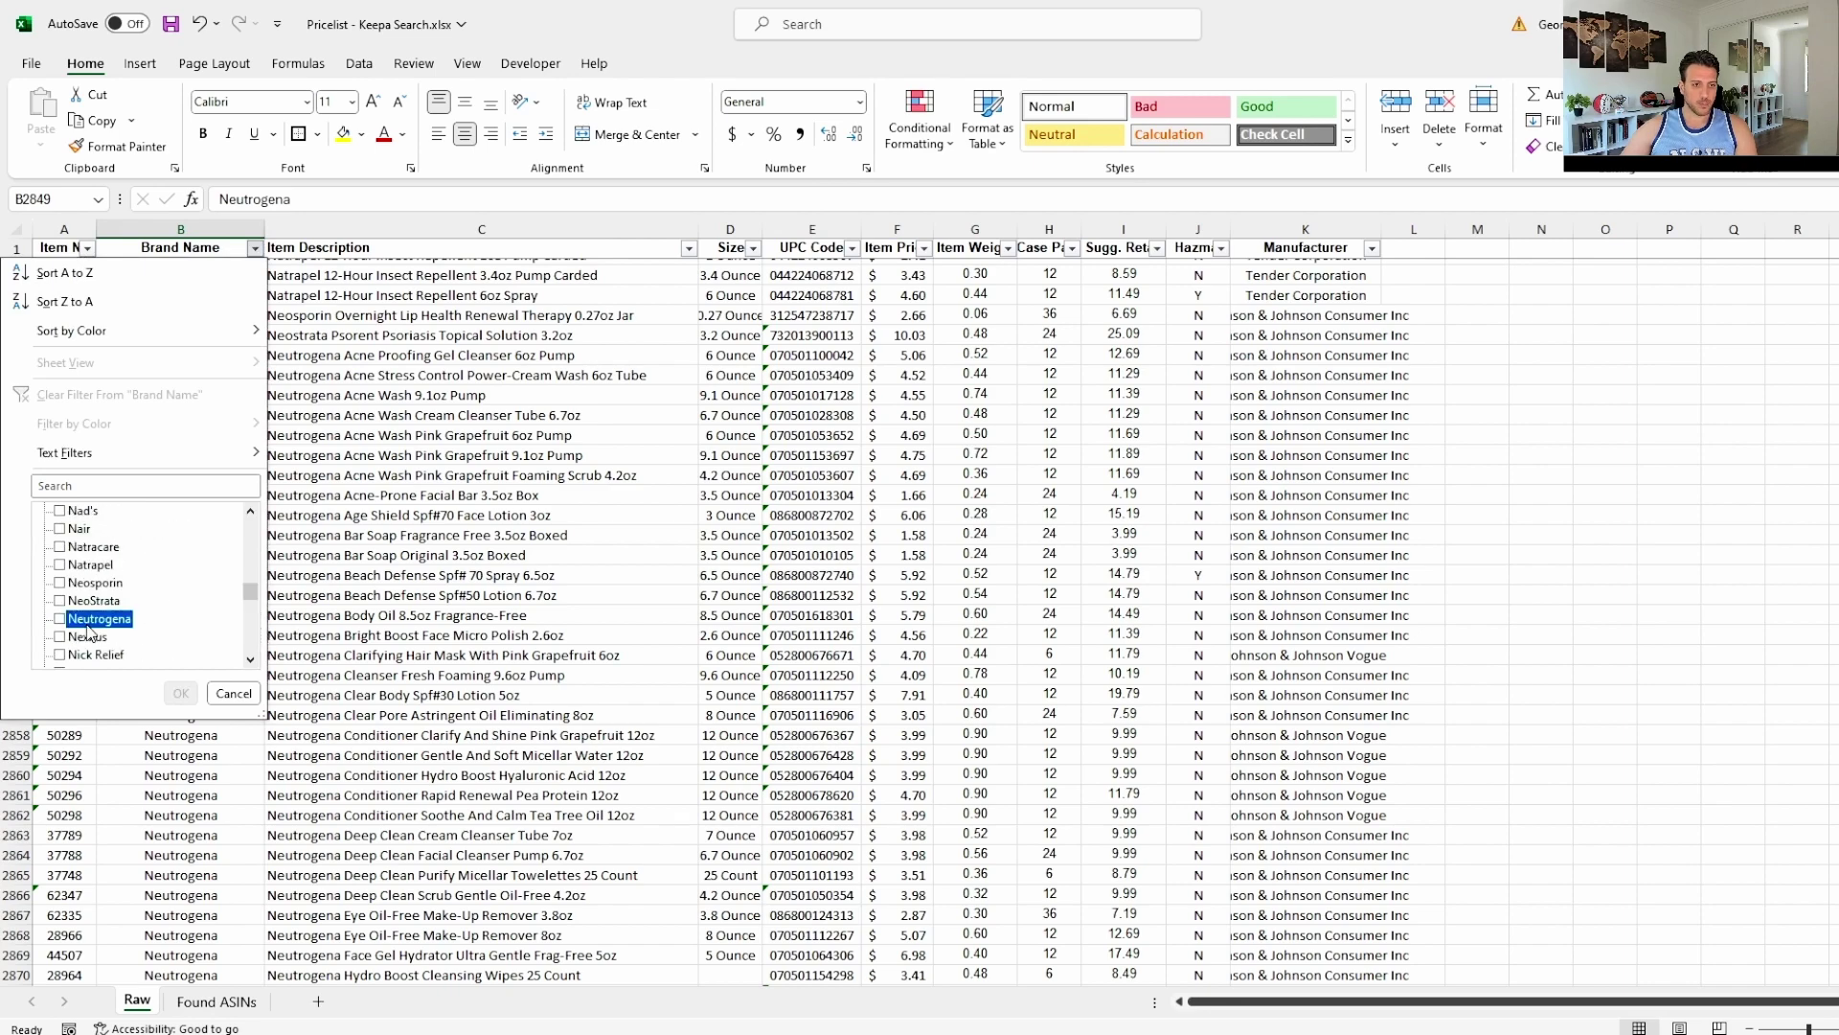
{"action": "left_click", "coordinate": [182, 694]}
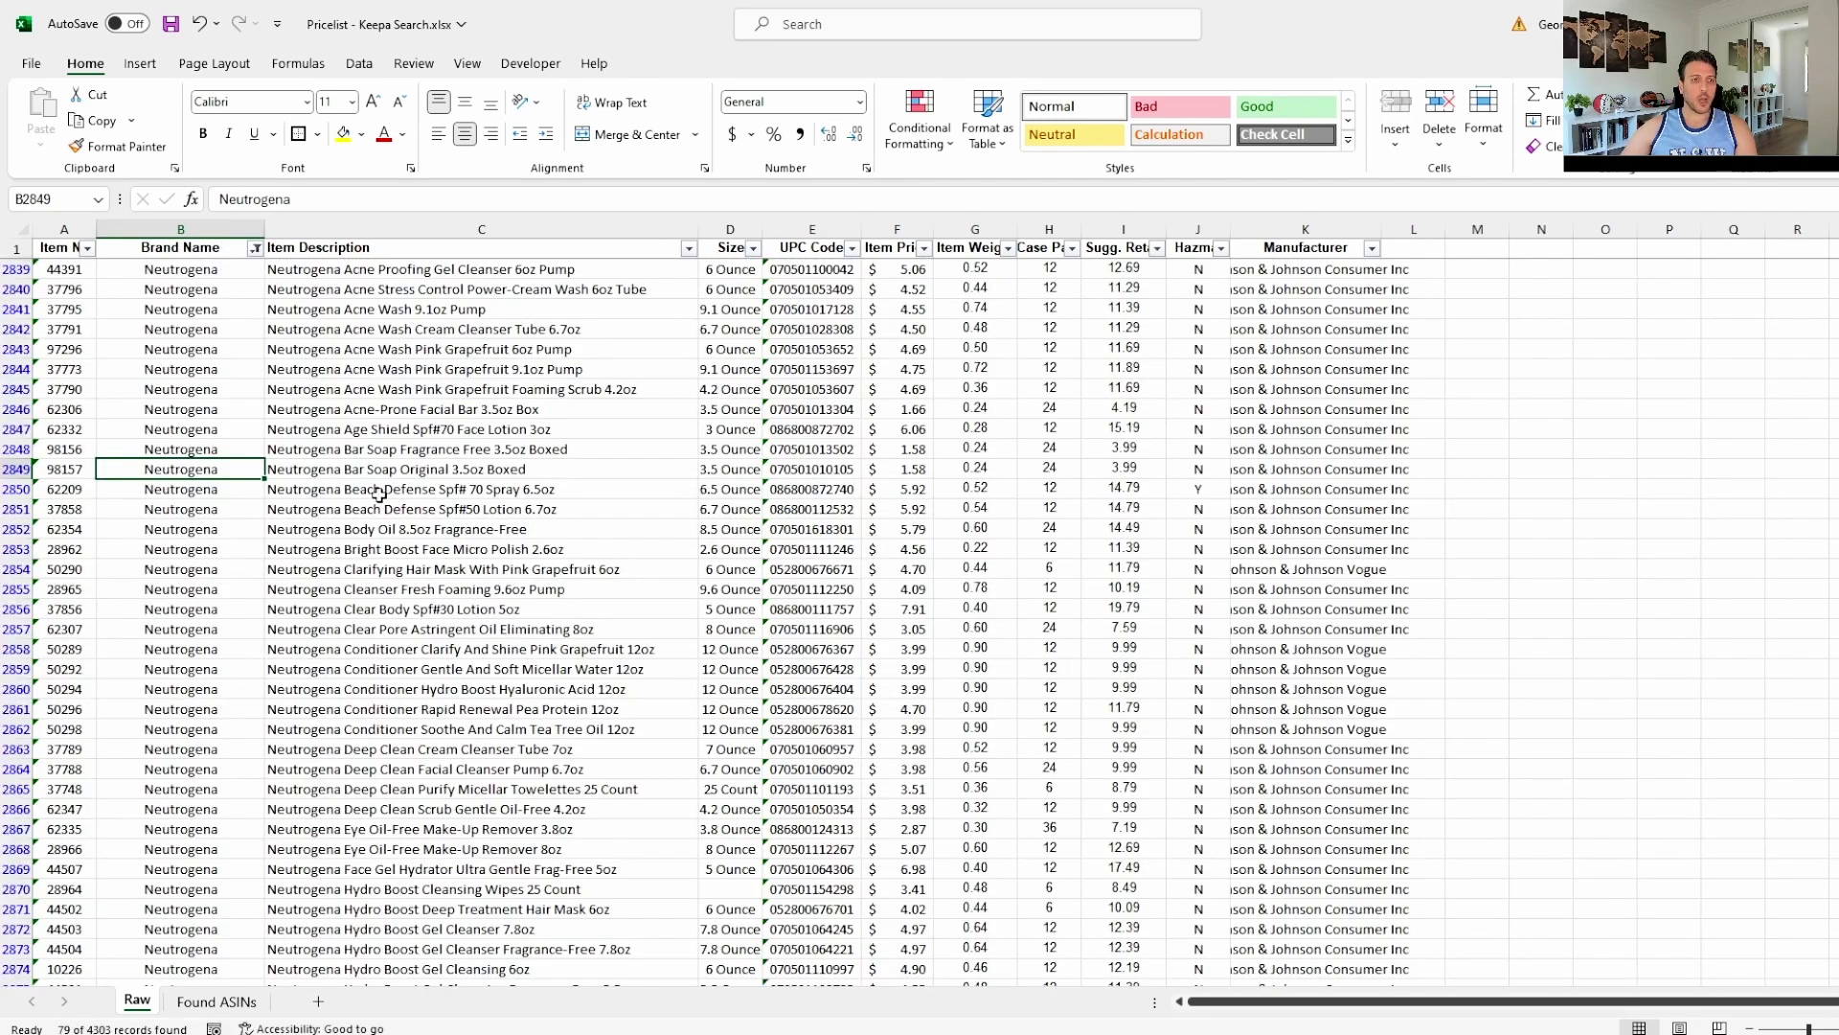
Open a Contains text filter on Item Description, close it, and switch to Keepa.
{"action": "left_click", "coordinate": [689, 248]}
{"action": "mouse_move", "coordinate": [590, 452]}
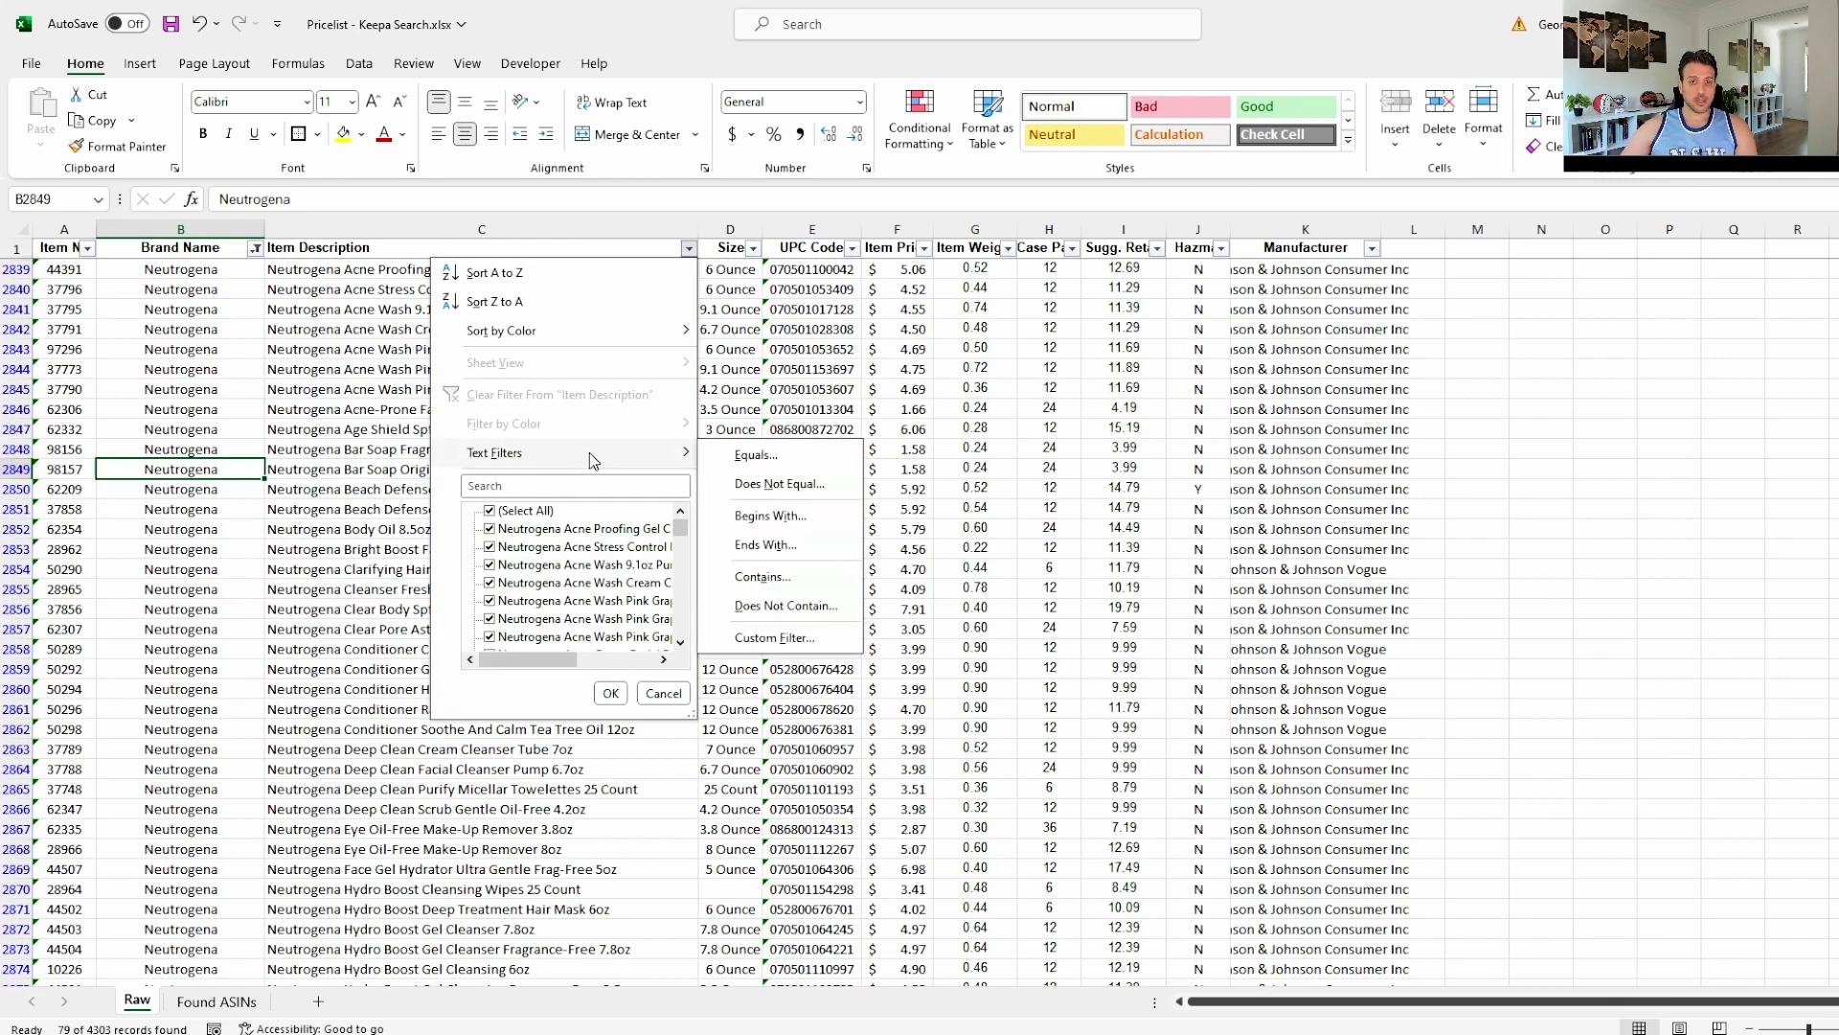
{"action": "left_click", "coordinate": [763, 577]}
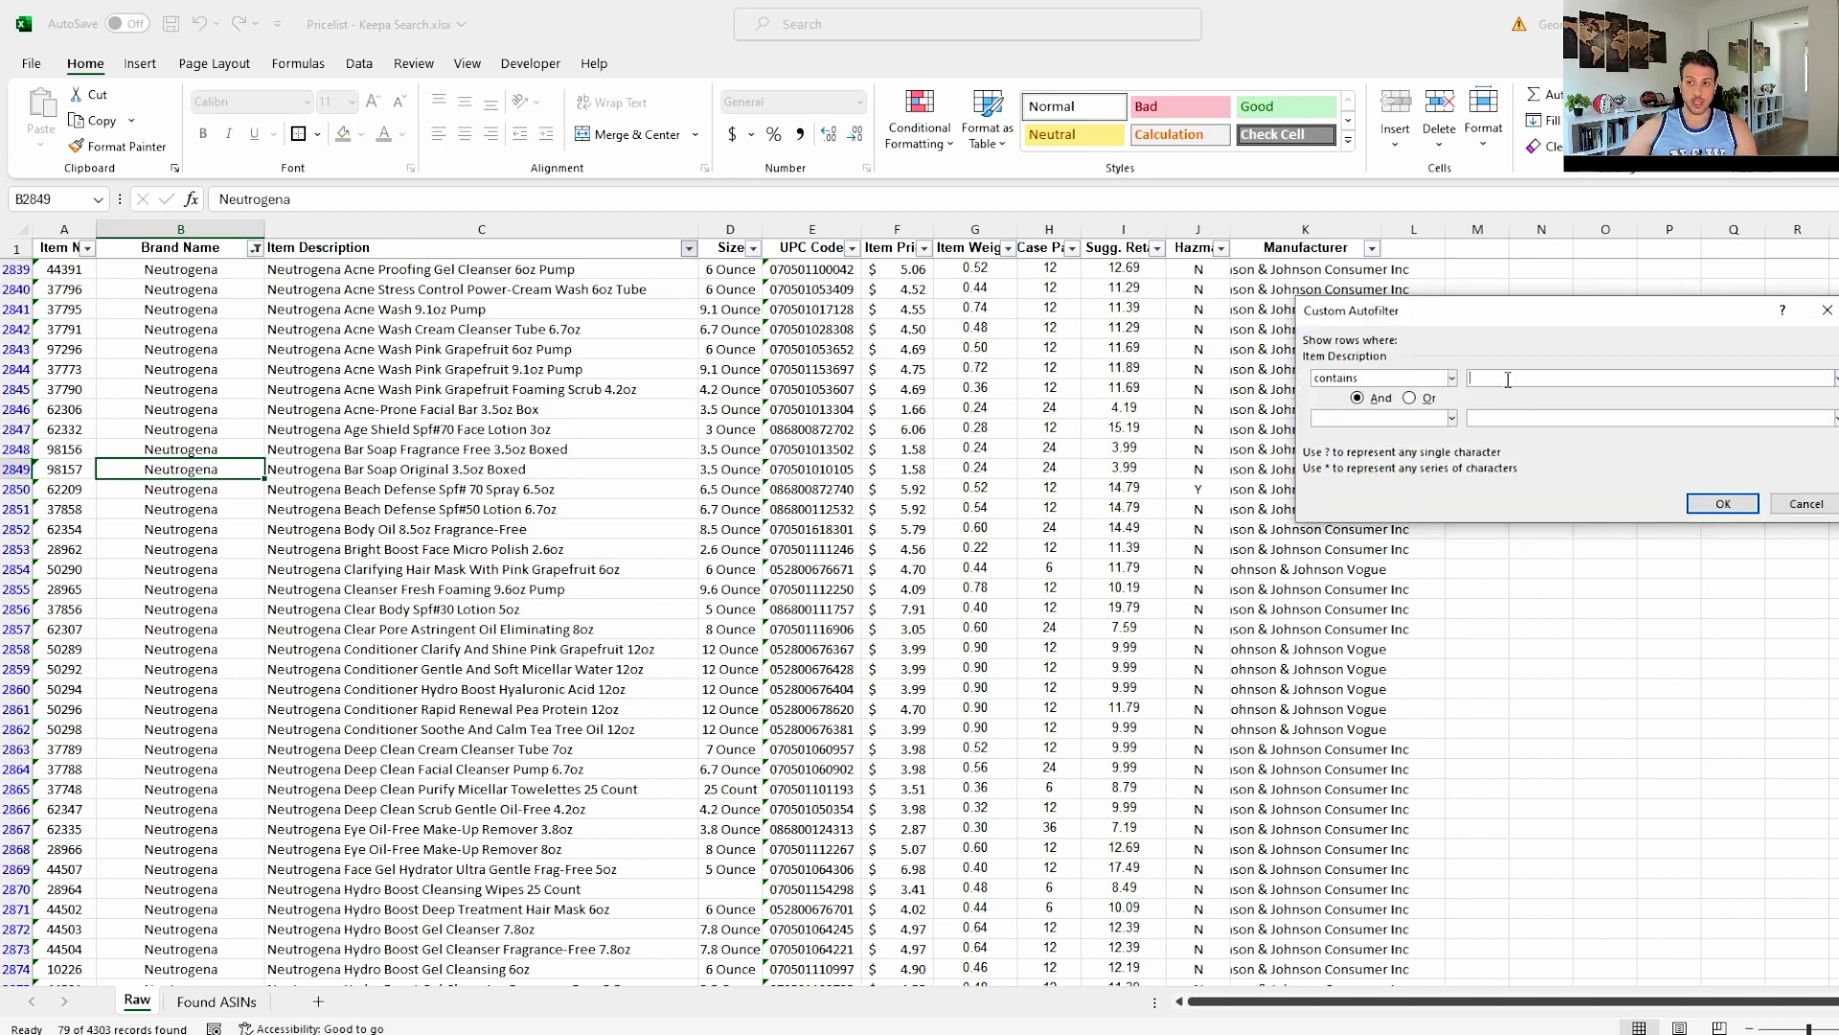
{"action": "left_click", "coordinate": [1738, 519]}
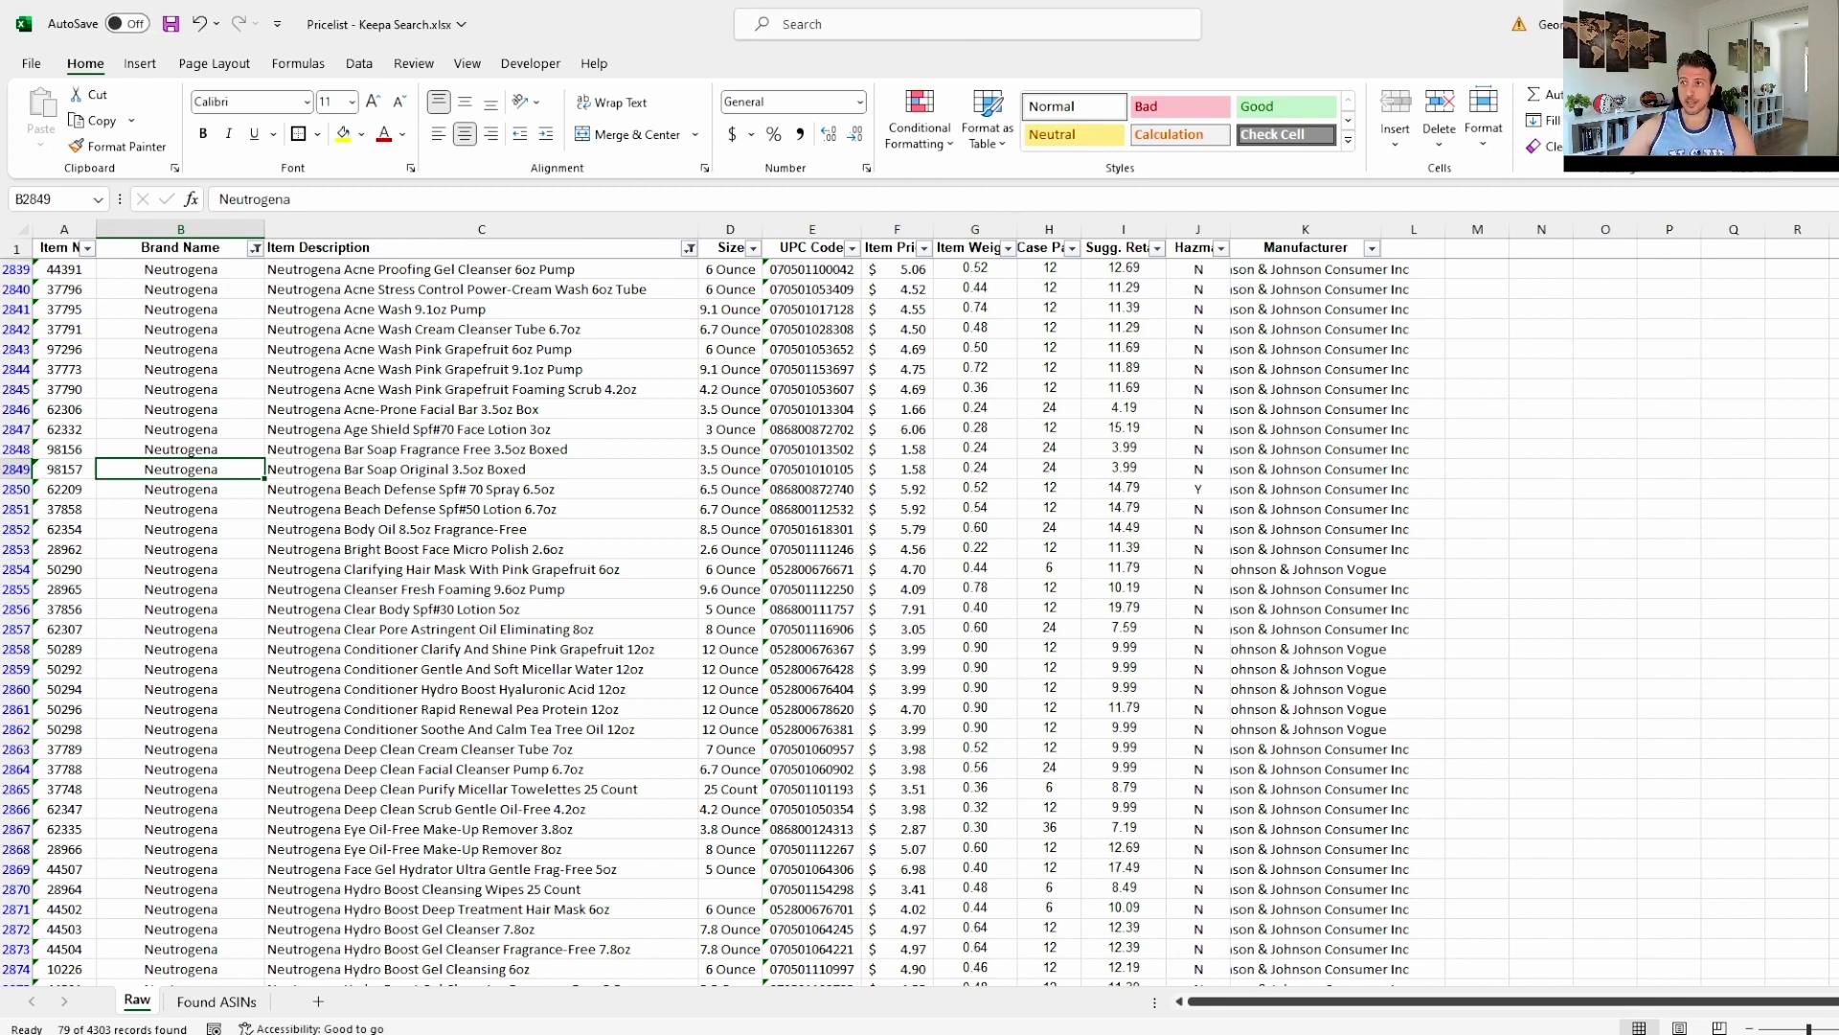
{"action": "key", "text": "alt+Tab"}
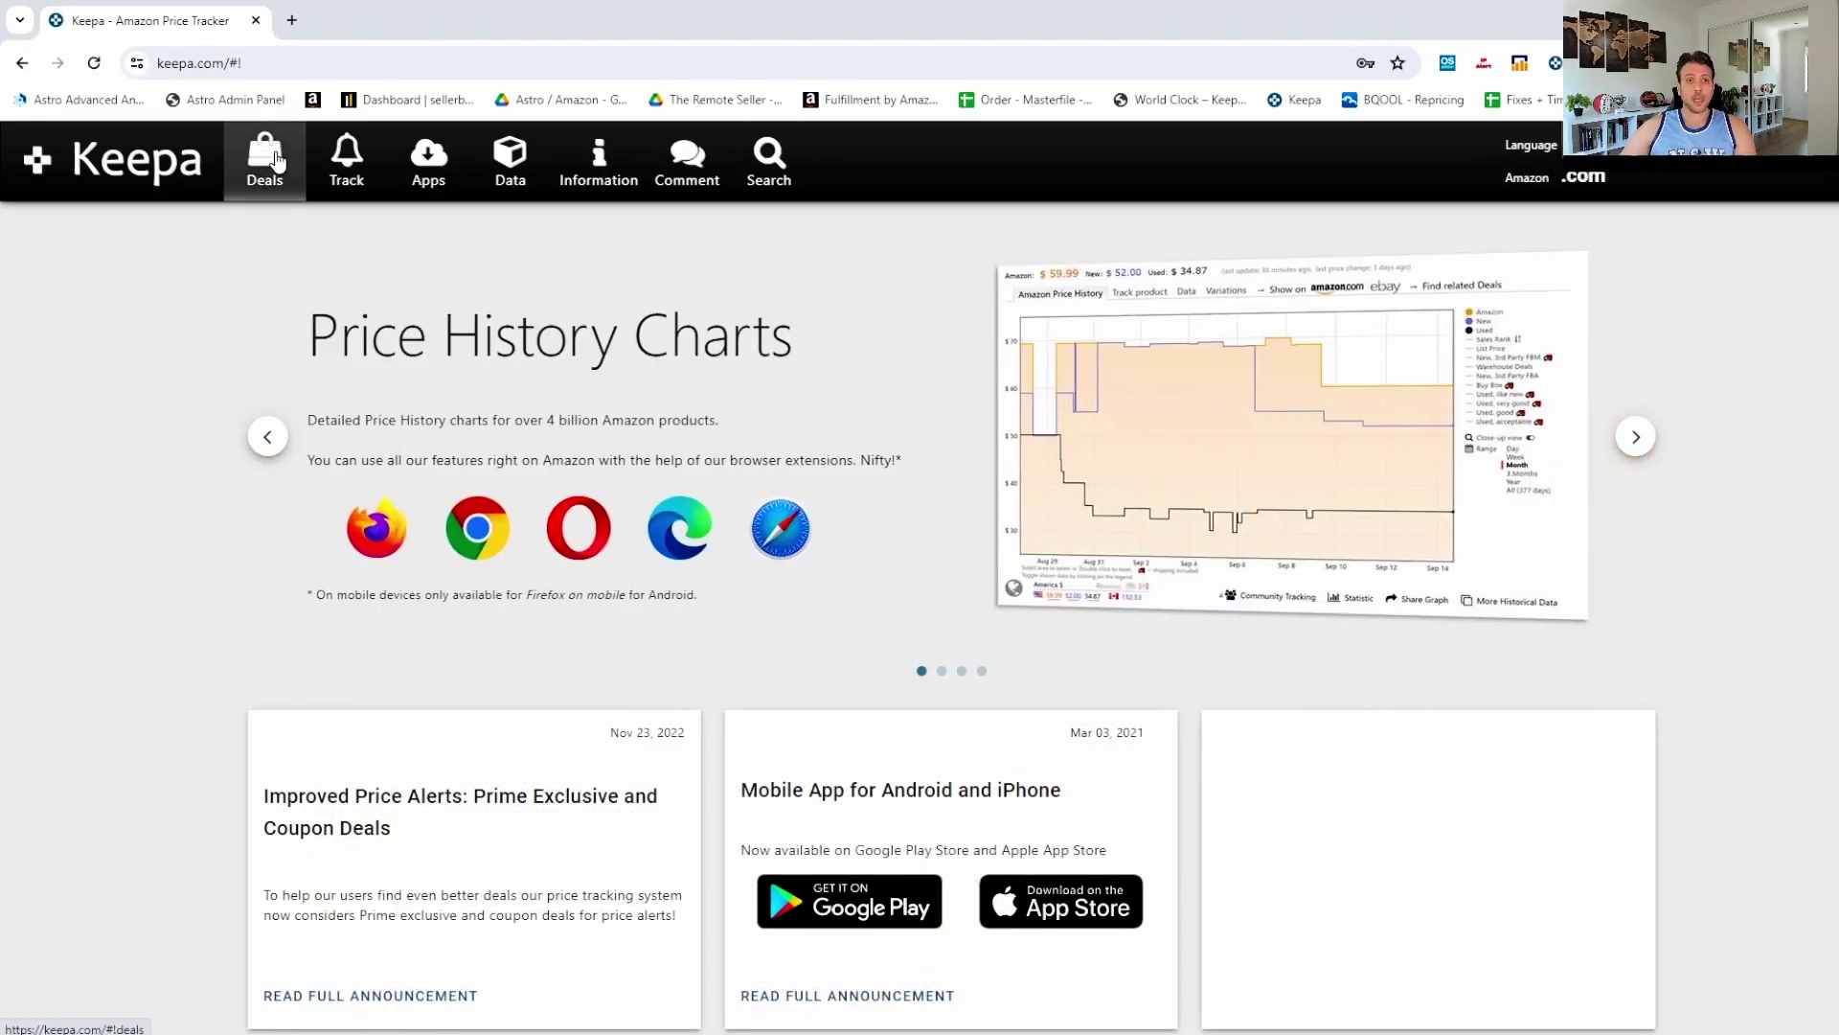
In Keepa's Product Finder, cap Sales Rank 90 days avg. at 60000, then return to Excel.
{"action": "left_click", "coordinate": [514, 170]}
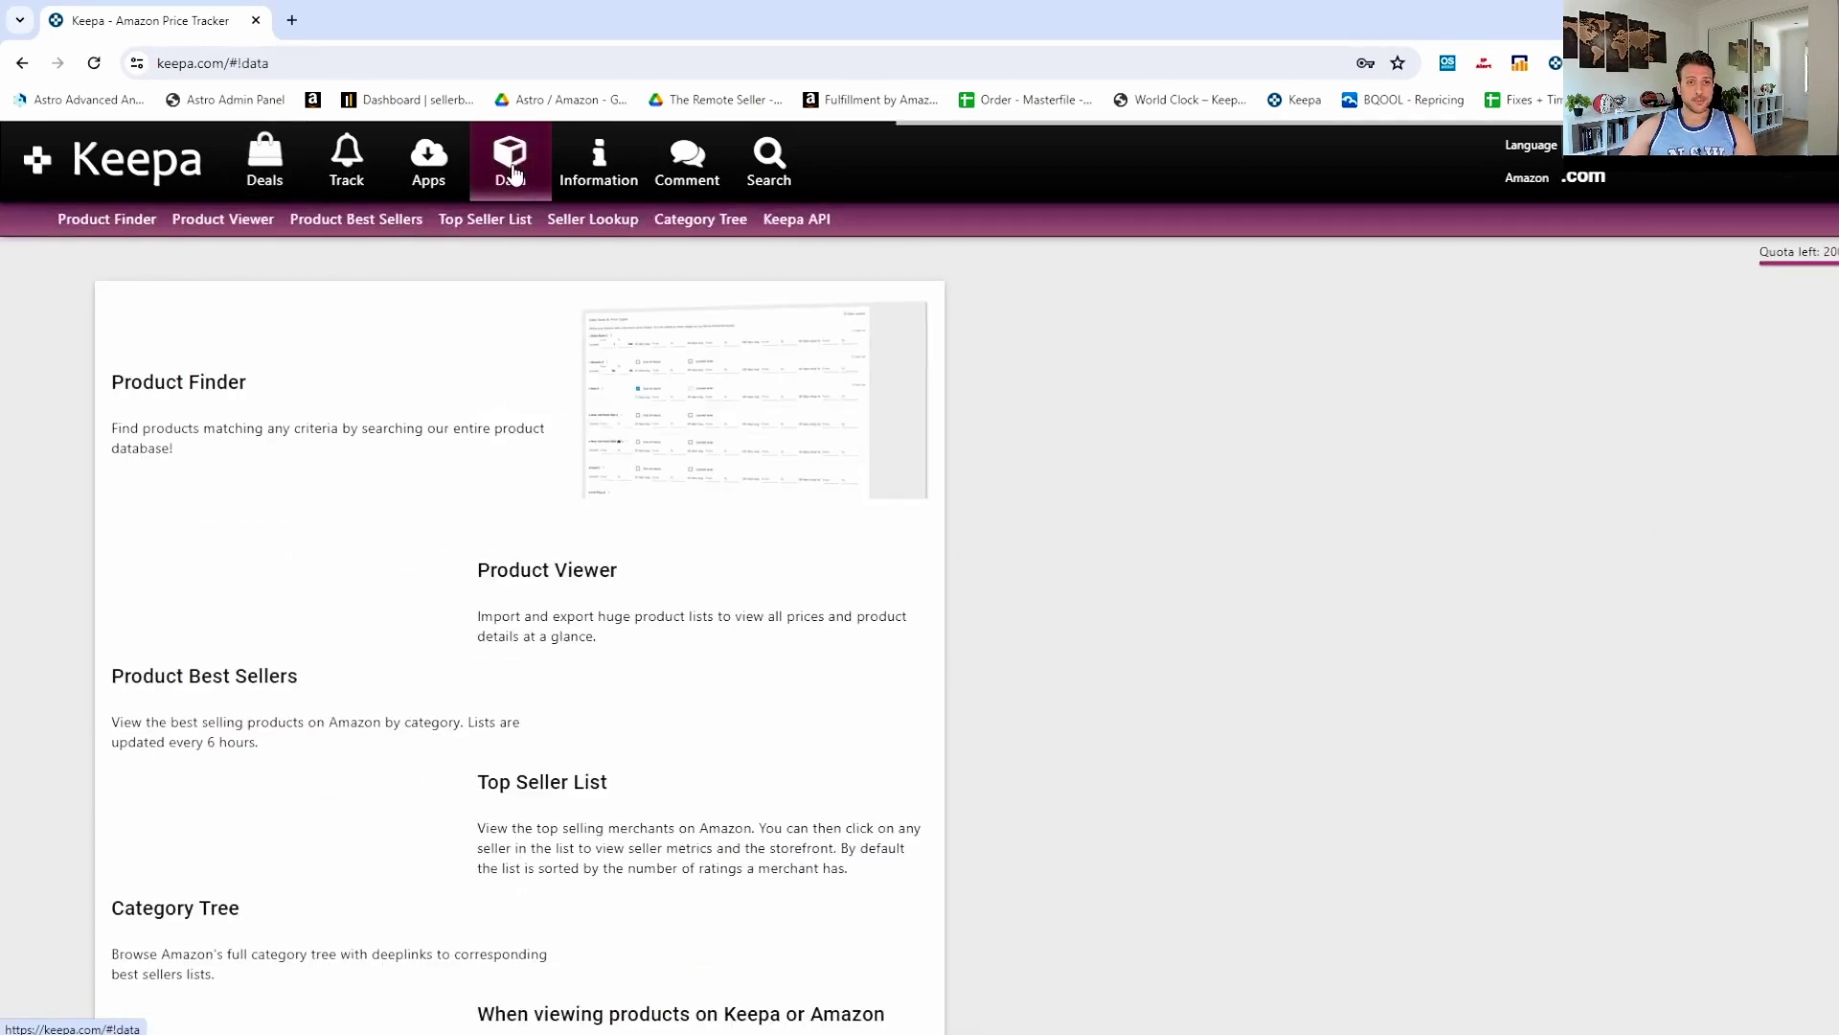
{"action": "left_click", "coordinate": [86, 222]}
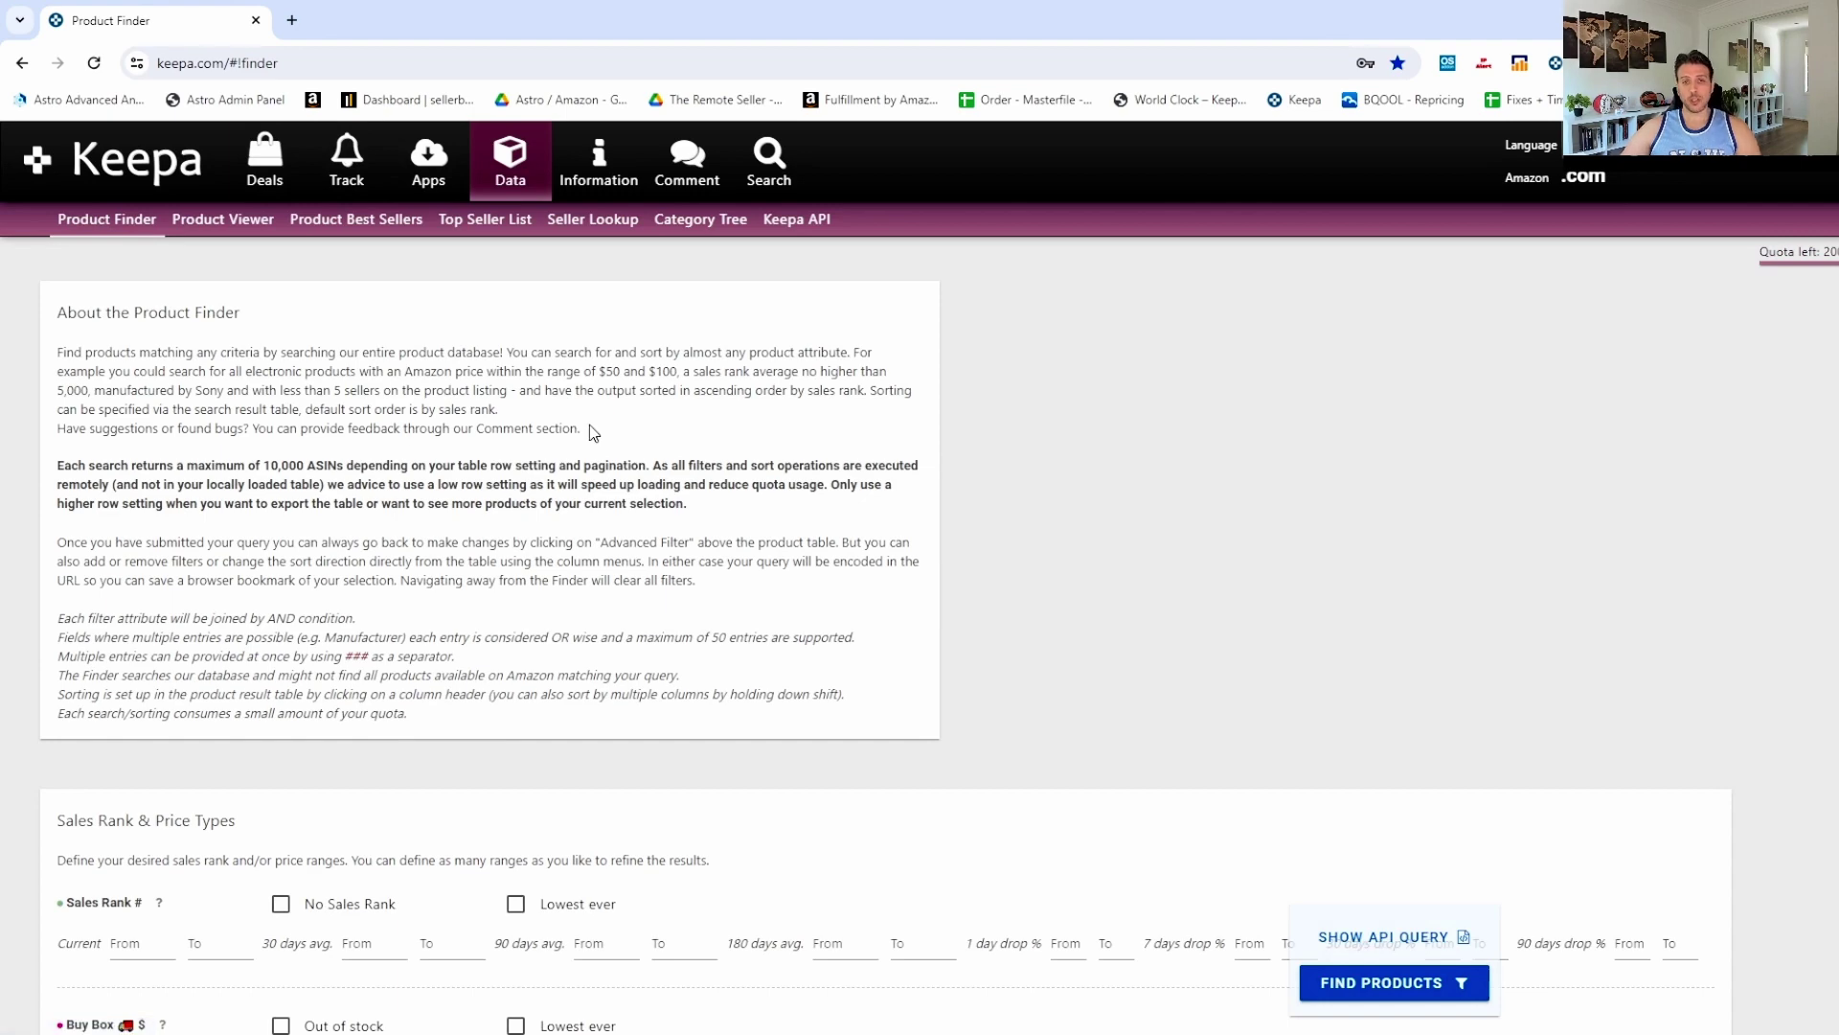
{"action": "scroll", "coordinate": [1092, 527], "scroll_direction": "down", "scroll_amount": 3}
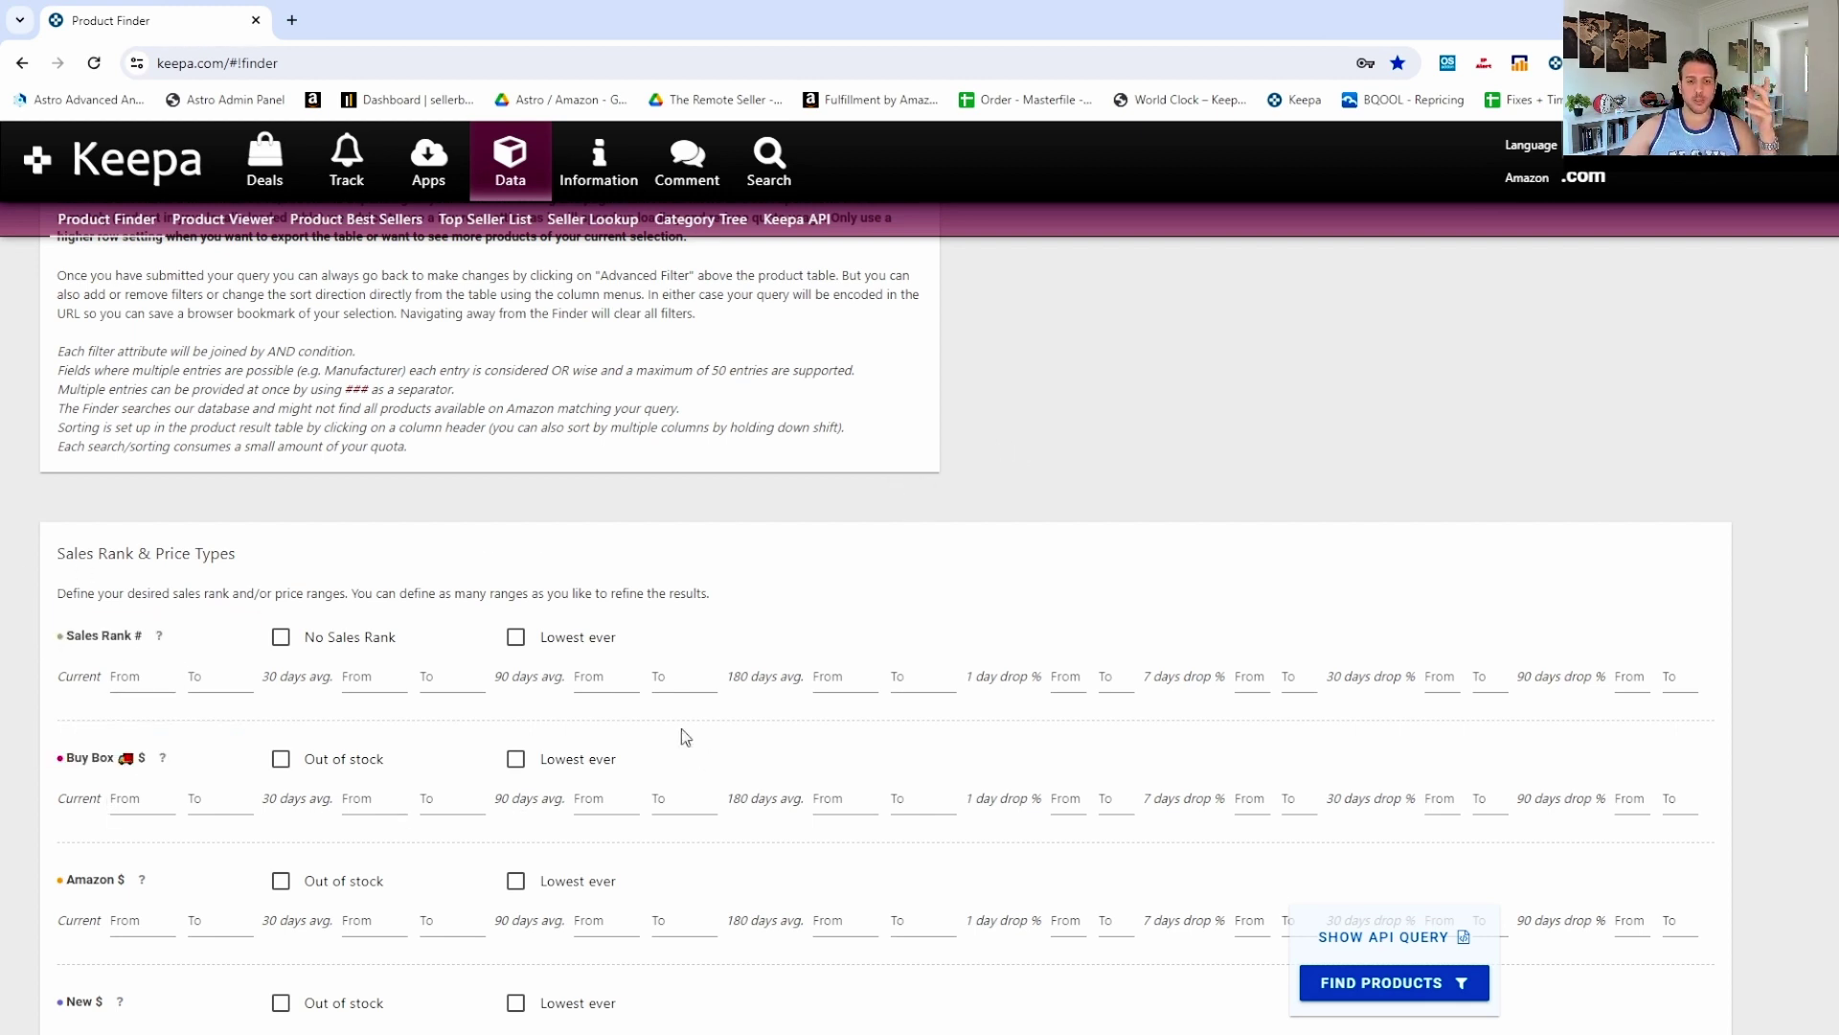
{"action": "left_click", "coordinate": [689, 679]}
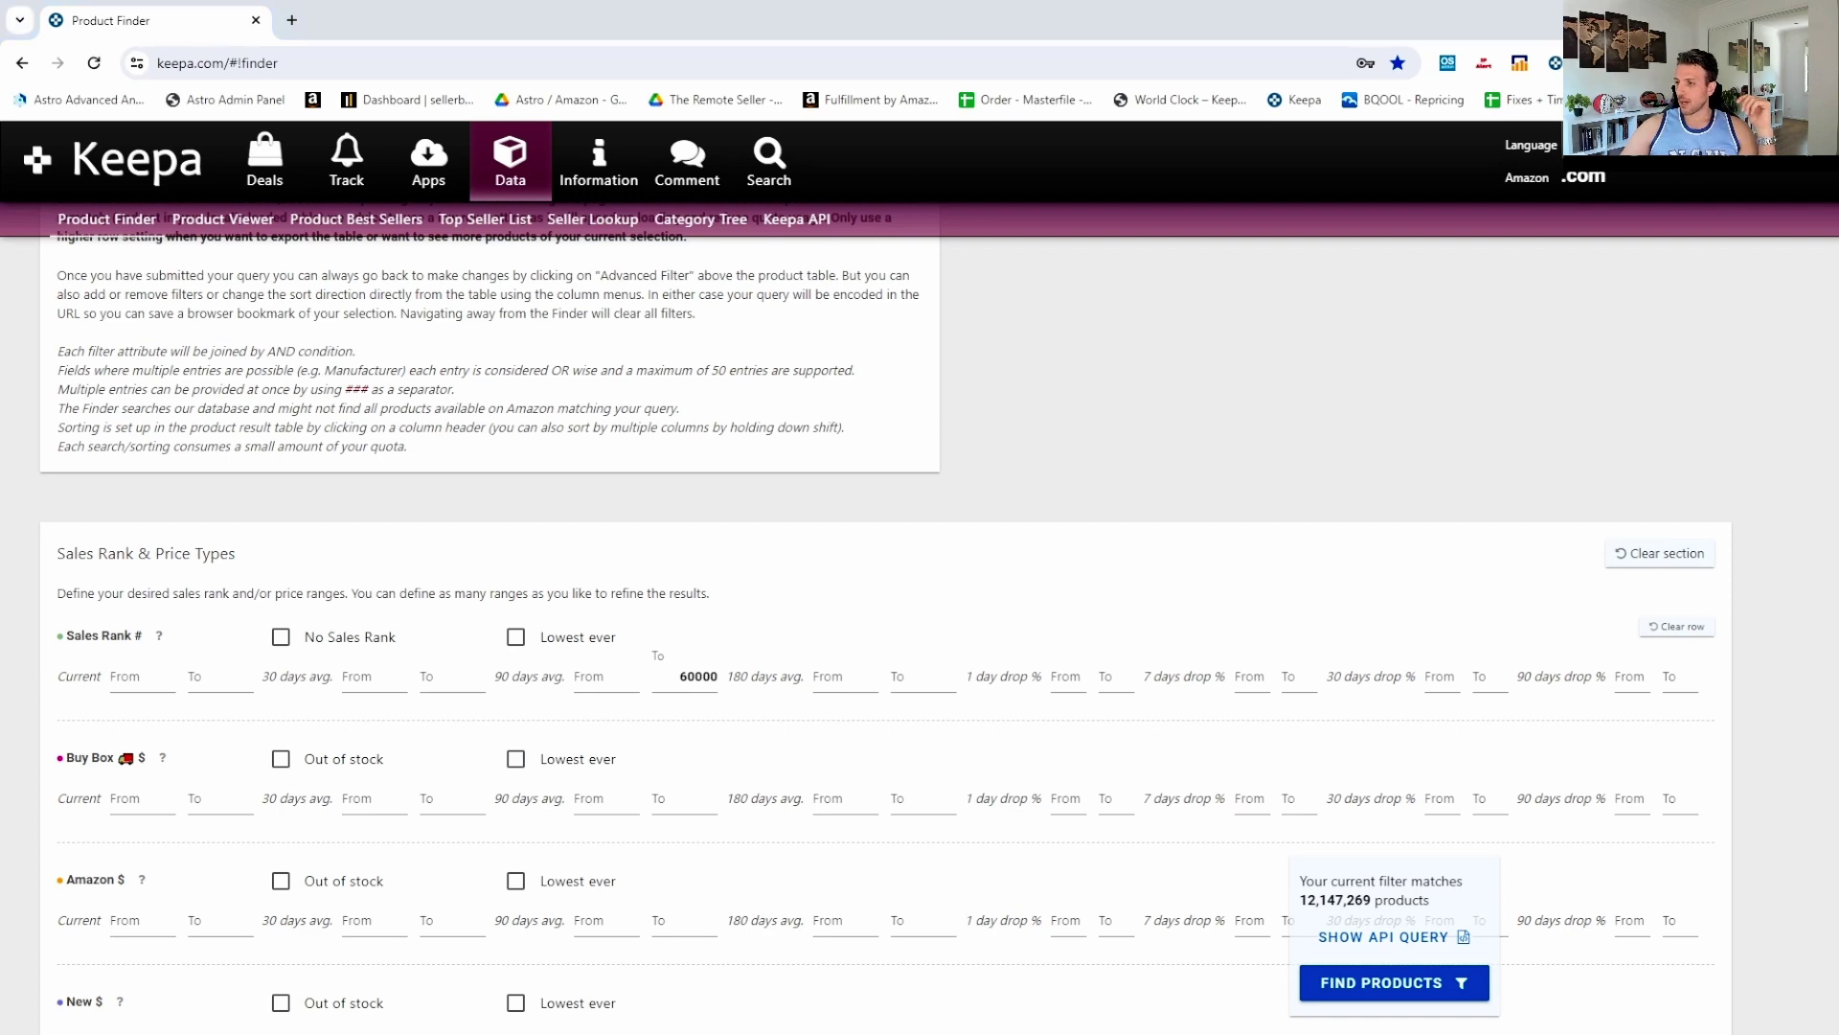
{"action": "key", "text": "alt+Tab"}
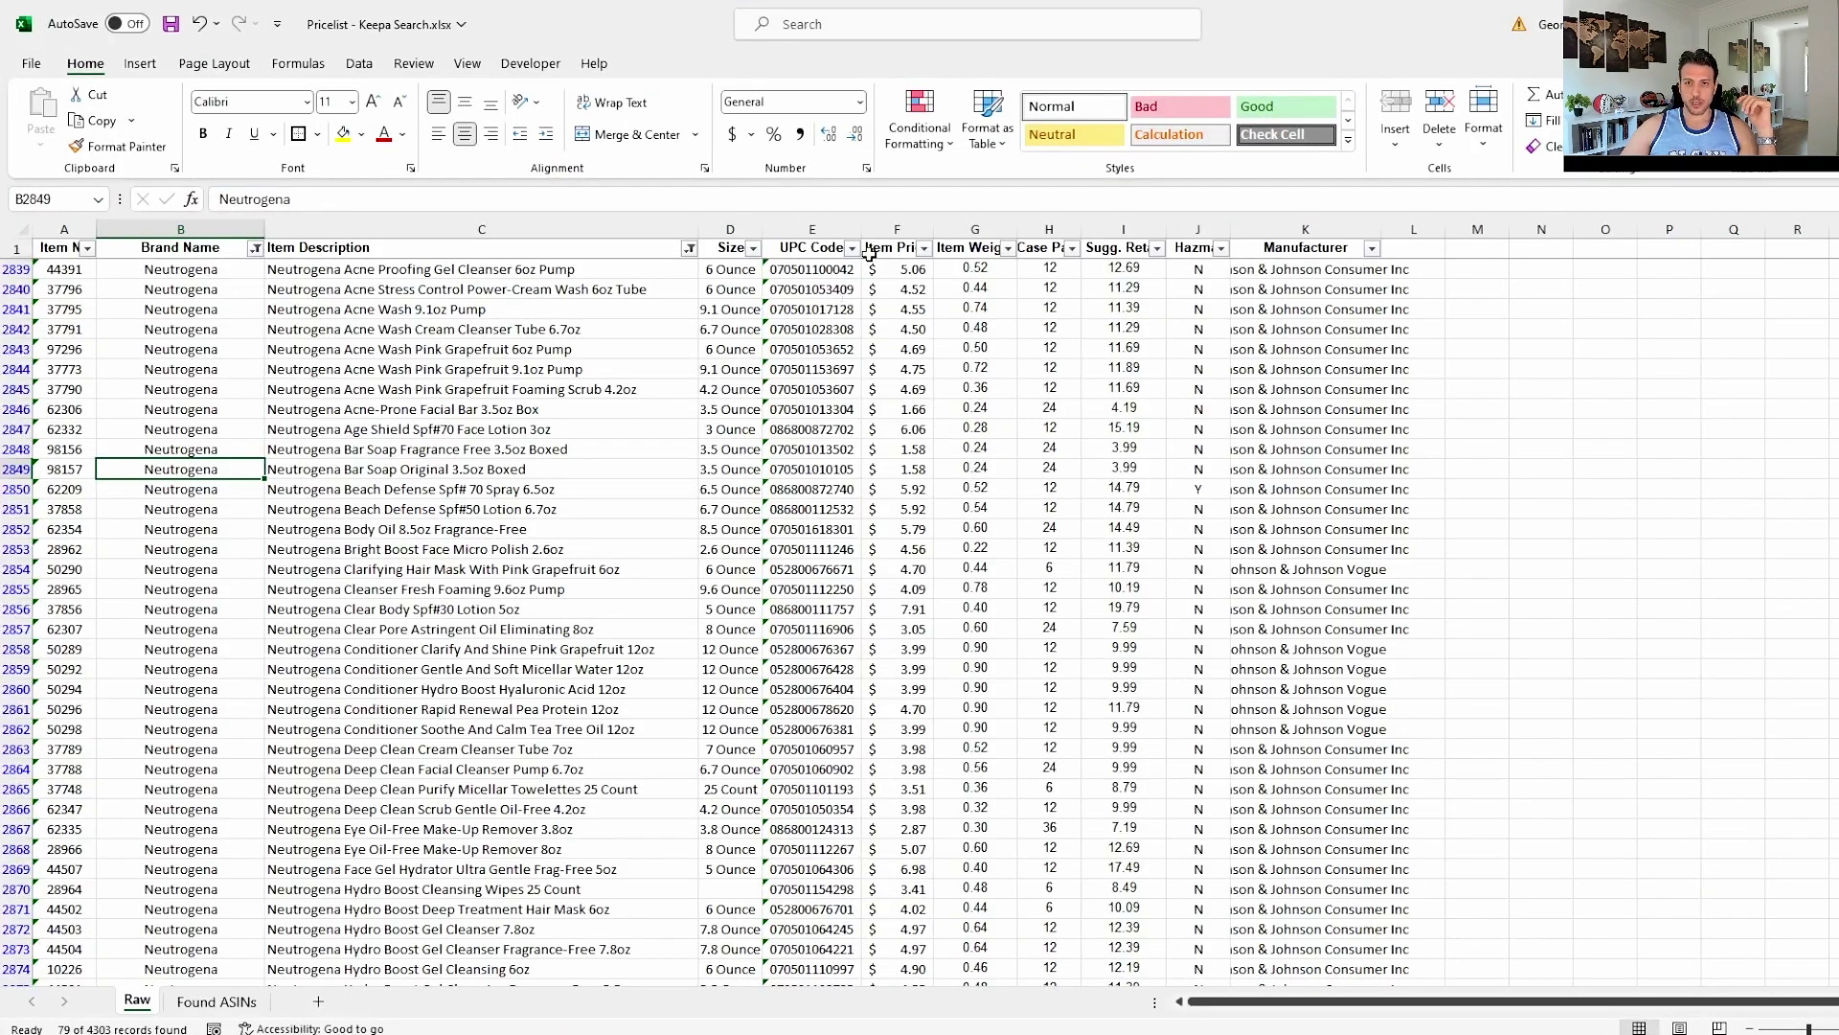
Step through the Neutrogena Item Price values in column F, then return to Keepa.
{"action": "left_click", "coordinate": [891, 269]}
{"action": "key", "text": "Up"}
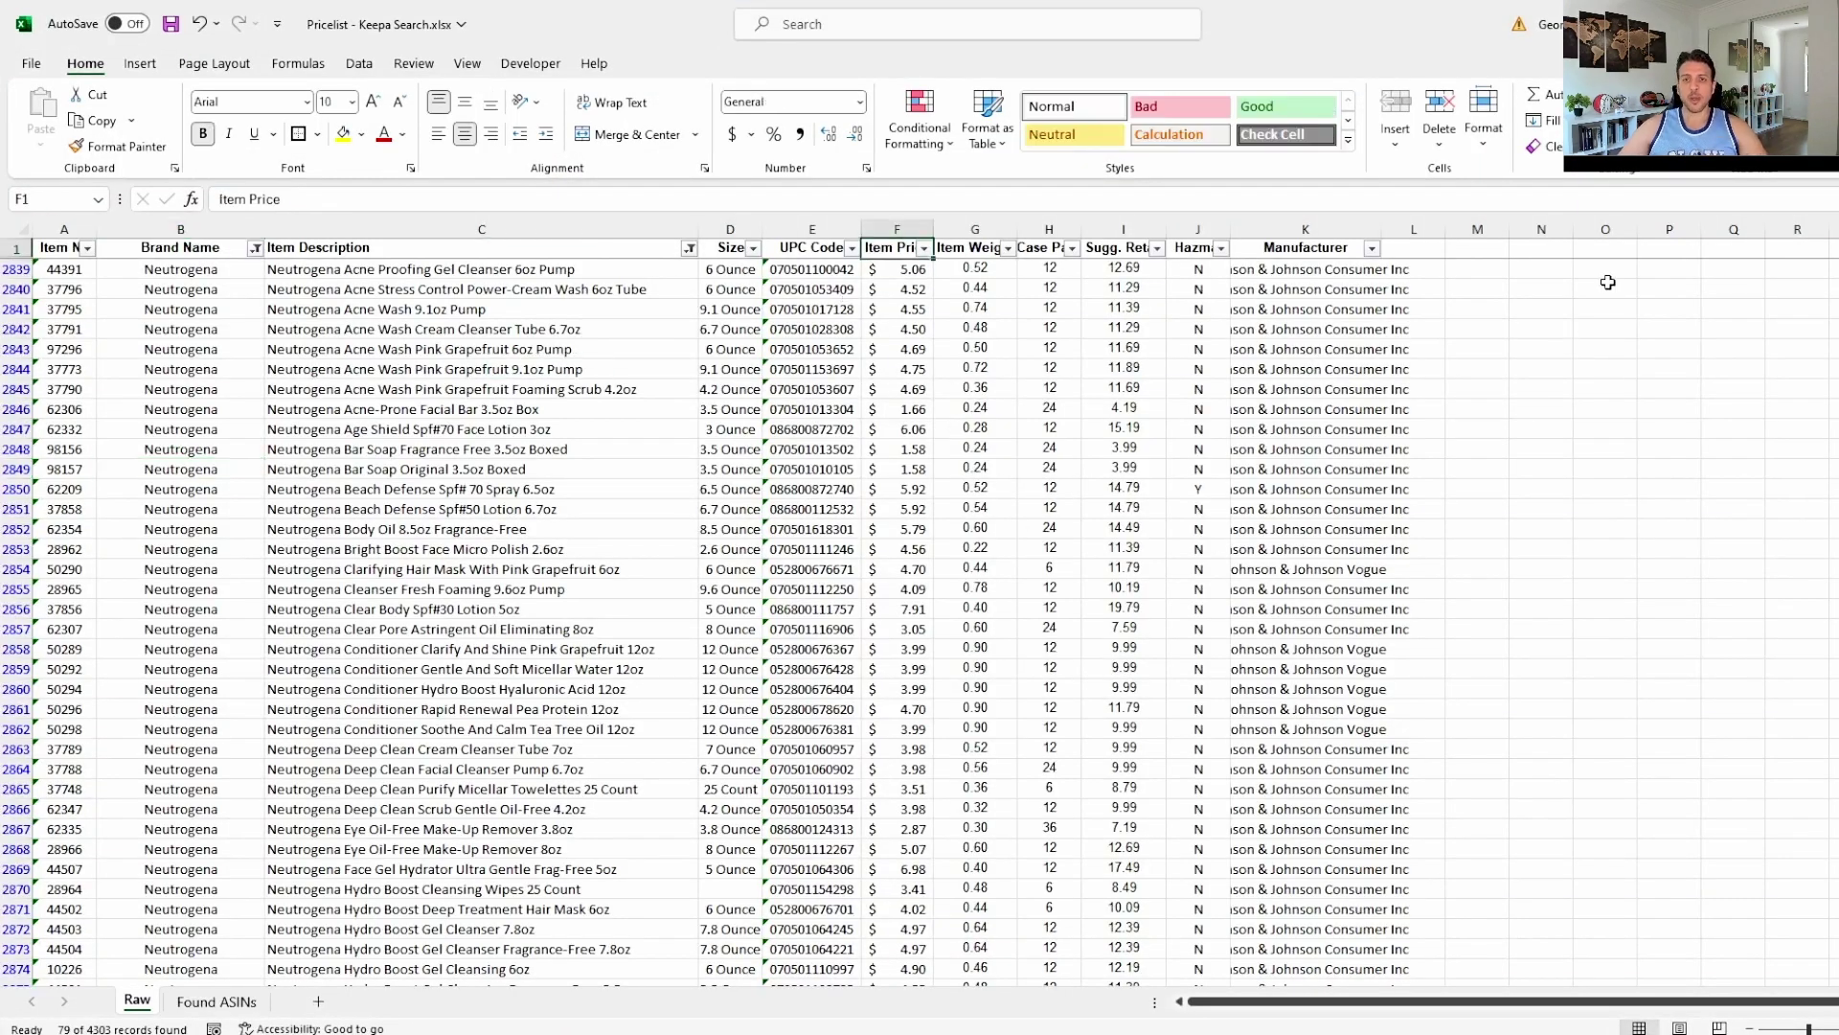
{"action": "key", "text": "Down"}
{"action": "key", "text": "Down"}
{"action": "key", "text": "Down"}
{"action": "key", "text": "Down"}
{"action": "key", "text": "Down"}
{"action": "key", "text": "Down"}
{"action": "key", "text": "Down"}
{"action": "key", "text": "Down"}
{"action": "key", "text": "Down"}
{"action": "key", "text": "Down"}
{"action": "key", "text": "Down"}
{"action": "key", "text": "Down"}
{"action": "key", "text": "Down"}
{"action": "key", "text": "Down"}
{"action": "key", "text": "Down"}
{"action": "key", "text": "Down"}
{"action": "key", "text": "Down"}
{"action": "key", "text": "Down"}
{"action": "key", "text": "Down"}
{"action": "key", "text": "Down"}
{"action": "key", "text": "Down"}
{"action": "key", "text": "Down"}
{"action": "key", "text": "Down"}
{"action": "key", "text": "Down"}
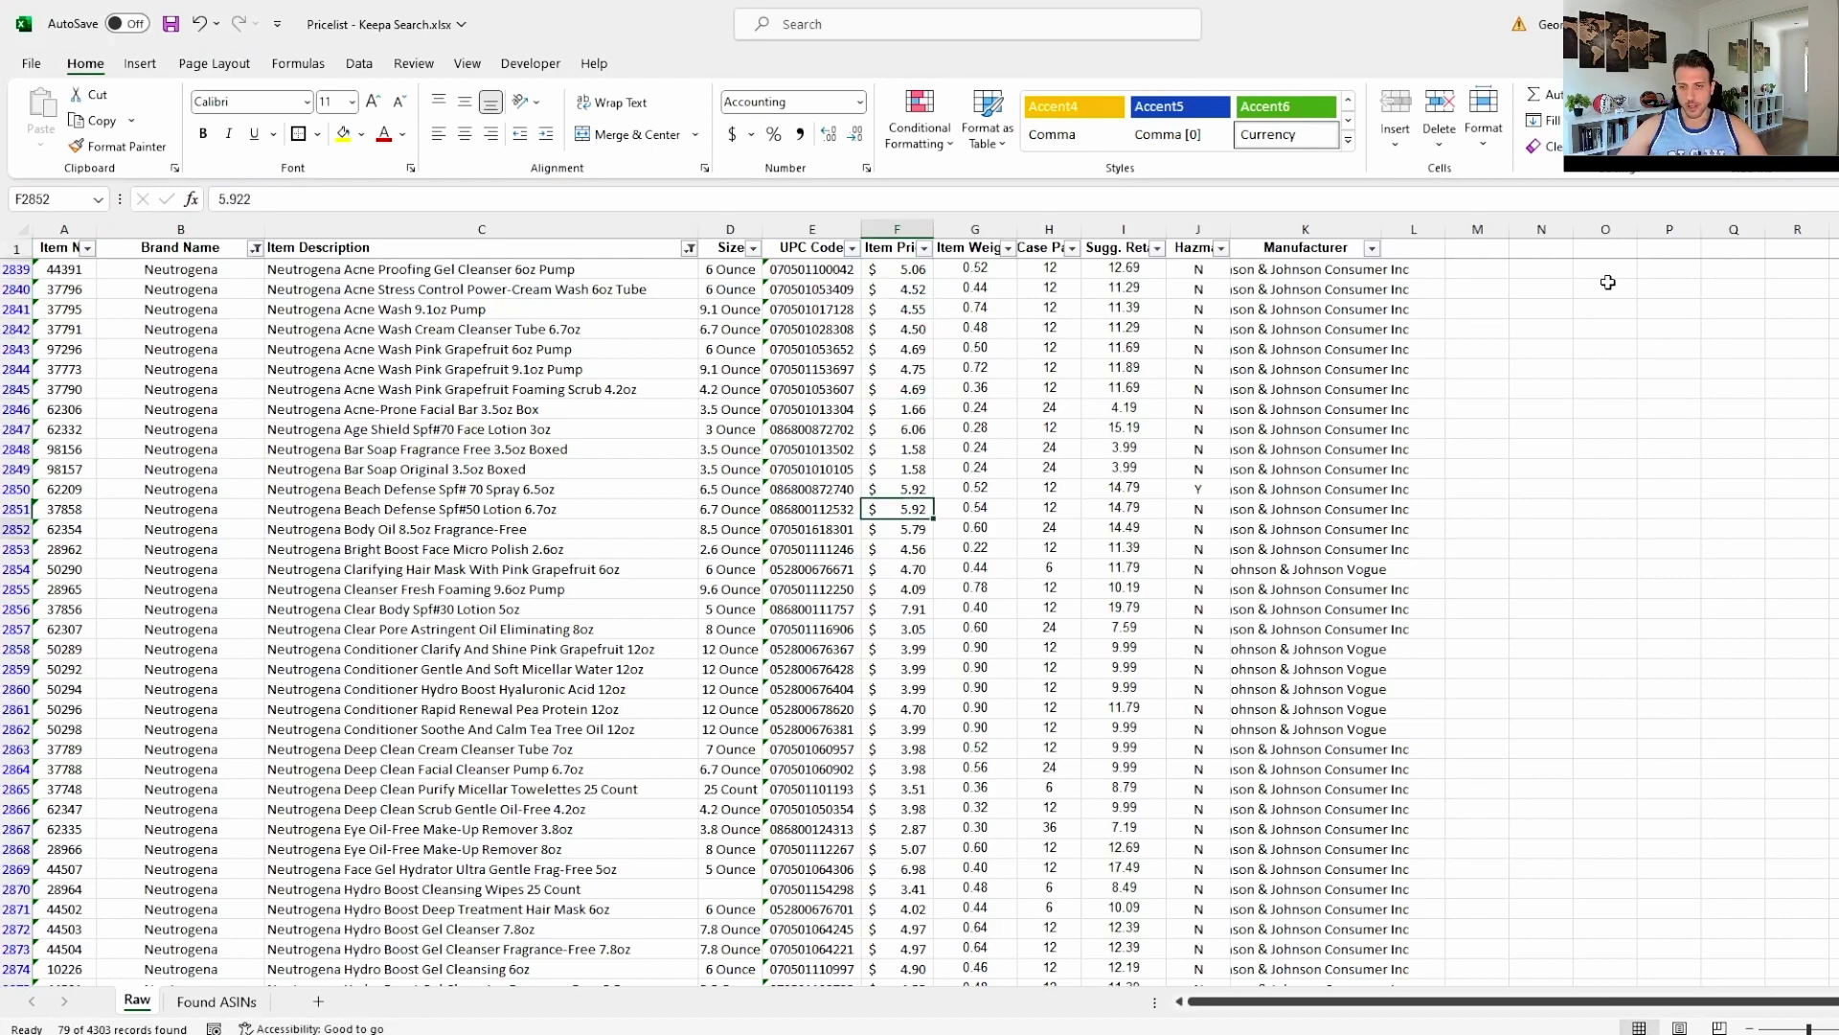
{"action": "key", "text": "Down"}
{"action": "key", "text": "Down"}
{"action": "key", "text": "Down"}
{"action": "key", "text": "Down"}
{"action": "key", "text": "Down"}
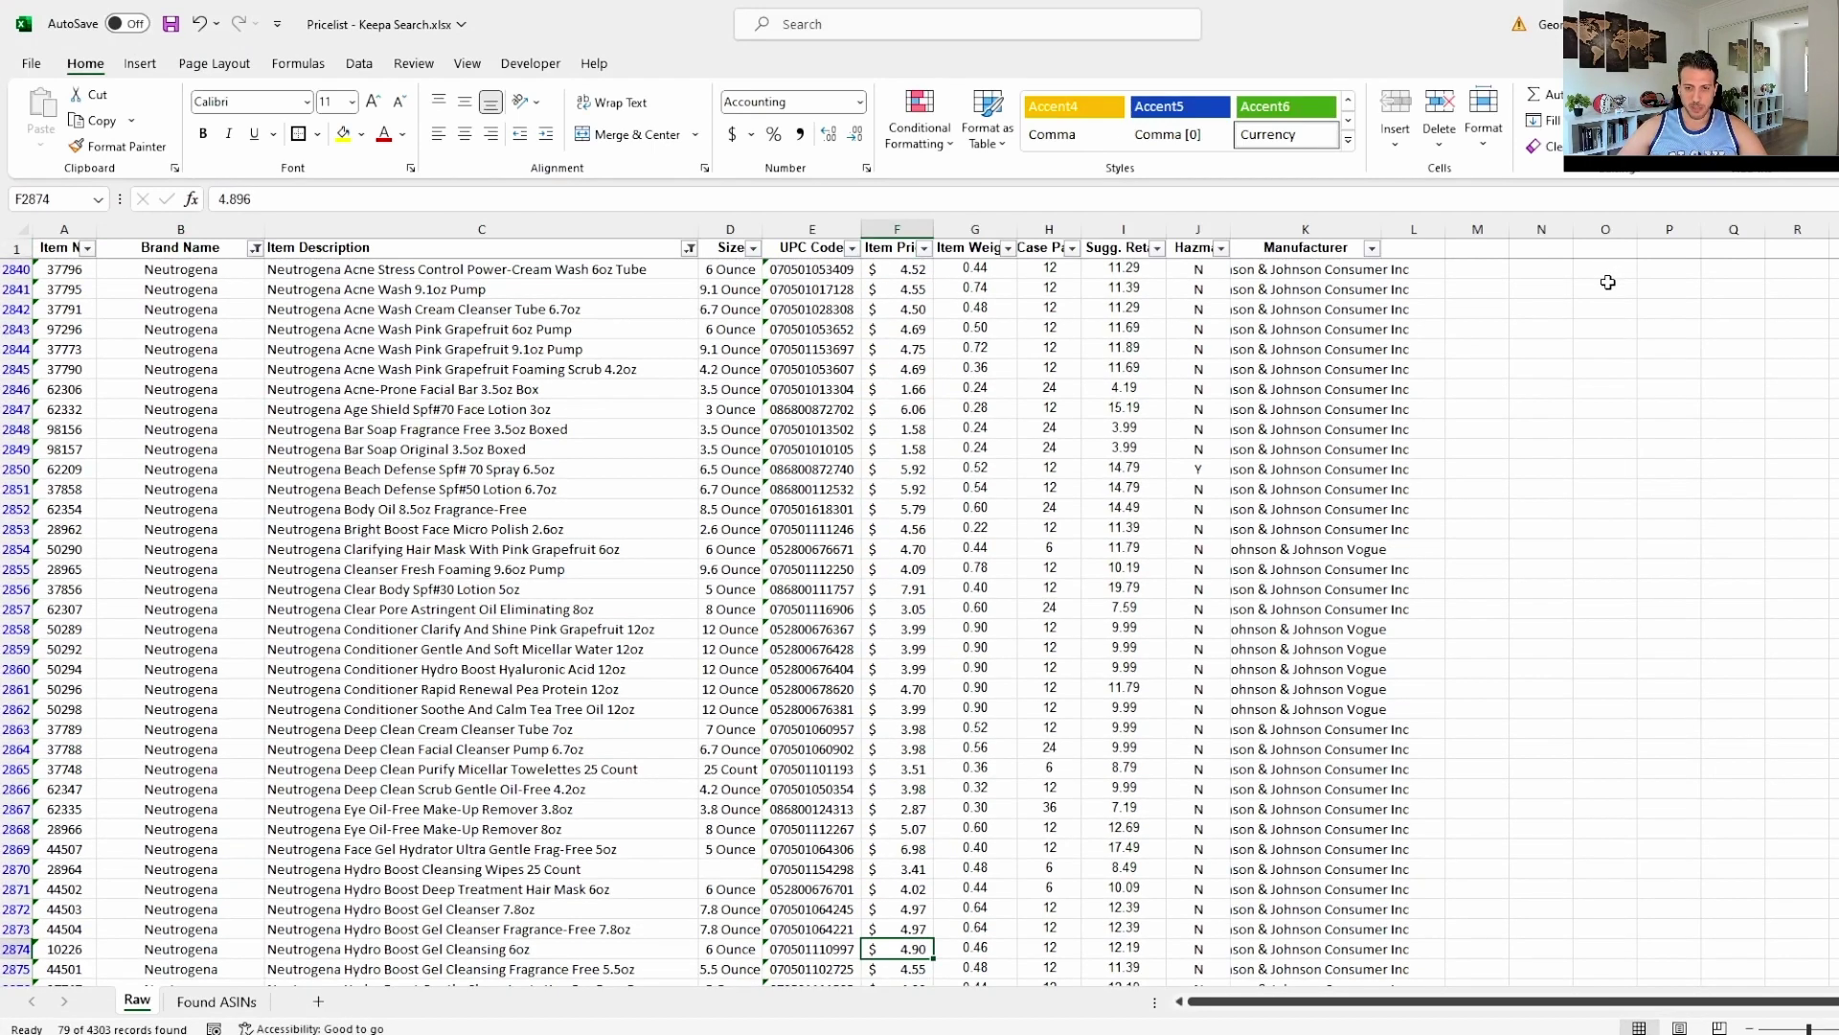
{"action": "key", "text": "Down"}
{"action": "key", "text": "Down"}
{"action": "key", "text": "Down"}
{"action": "key", "text": "Down"}
{"action": "key", "text": "Down"}
{"action": "key", "text": "Down"}
{"action": "key", "text": "Down"}
{"action": "key", "text": "Down"}
{"action": "key", "text": "Down"}
{"action": "key", "text": "Down"}
{"action": "key", "text": "Down"}
{"action": "key", "text": "Down"}
{"action": "key", "text": "Down"}
{"action": "key", "text": "Down"}
{"action": "key", "text": "Down"}
{"action": "key", "text": "Down"}
{"action": "key", "text": "Down"}
{"action": "key", "text": "Down"}
{"action": "key", "text": "Down"}
{"action": "key", "text": "Down"}
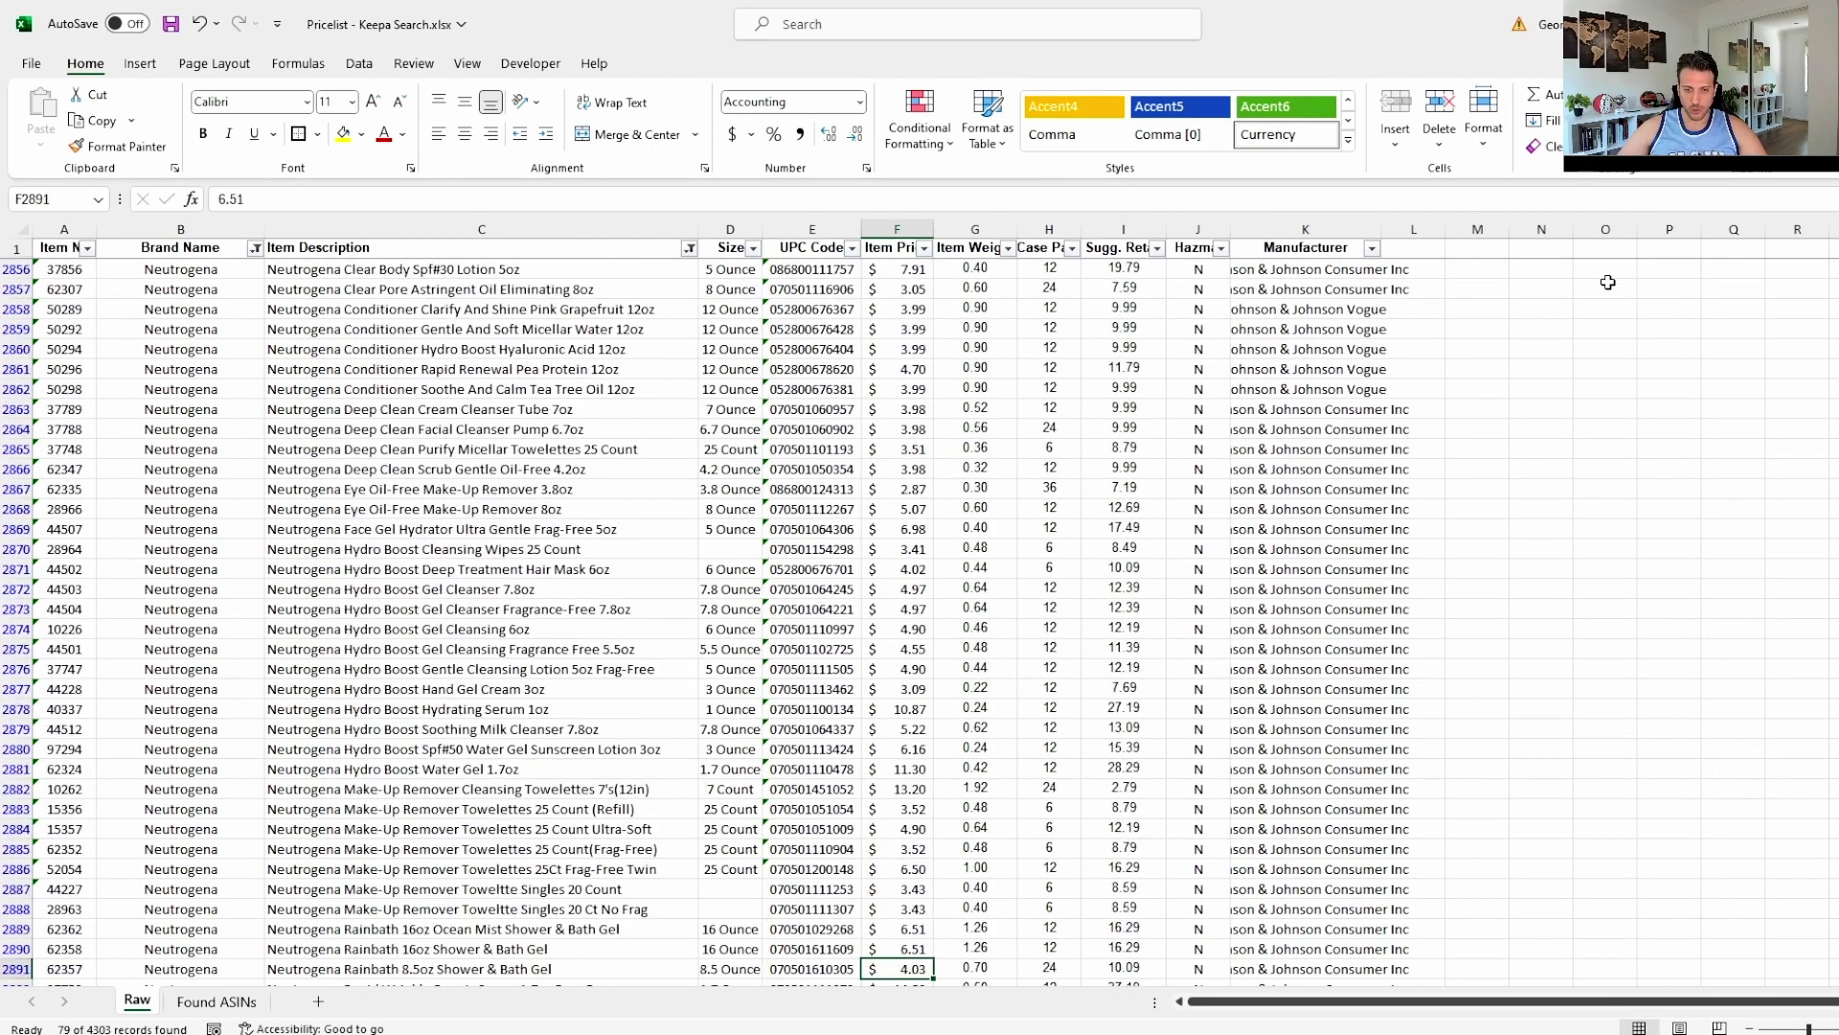
{"action": "key", "text": "Up"}
{"action": "key", "text": "Up"}
{"action": "key", "text": "Up"}
{"action": "key", "text": "Up"}
{"action": "key", "text": "Up"}
{"action": "key", "text": "Up"}
{"action": "key", "text": "Up"}
{"action": "key", "text": "Up"}
{"action": "key", "text": "Up"}
{"action": "key", "text": "Up"}
{"action": "key", "text": "Up"}
{"action": "key", "text": "Up"}
{"action": "key", "text": "Up"}
{"action": "key", "text": "Up"}
{"action": "key", "text": "Up"}
{"action": "key", "text": "Up"}
{"action": "key", "text": "Up"}
{"action": "key", "text": "Up"}
{"action": "key", "text": "Up"}
{"action": "key", "text": "Up"}
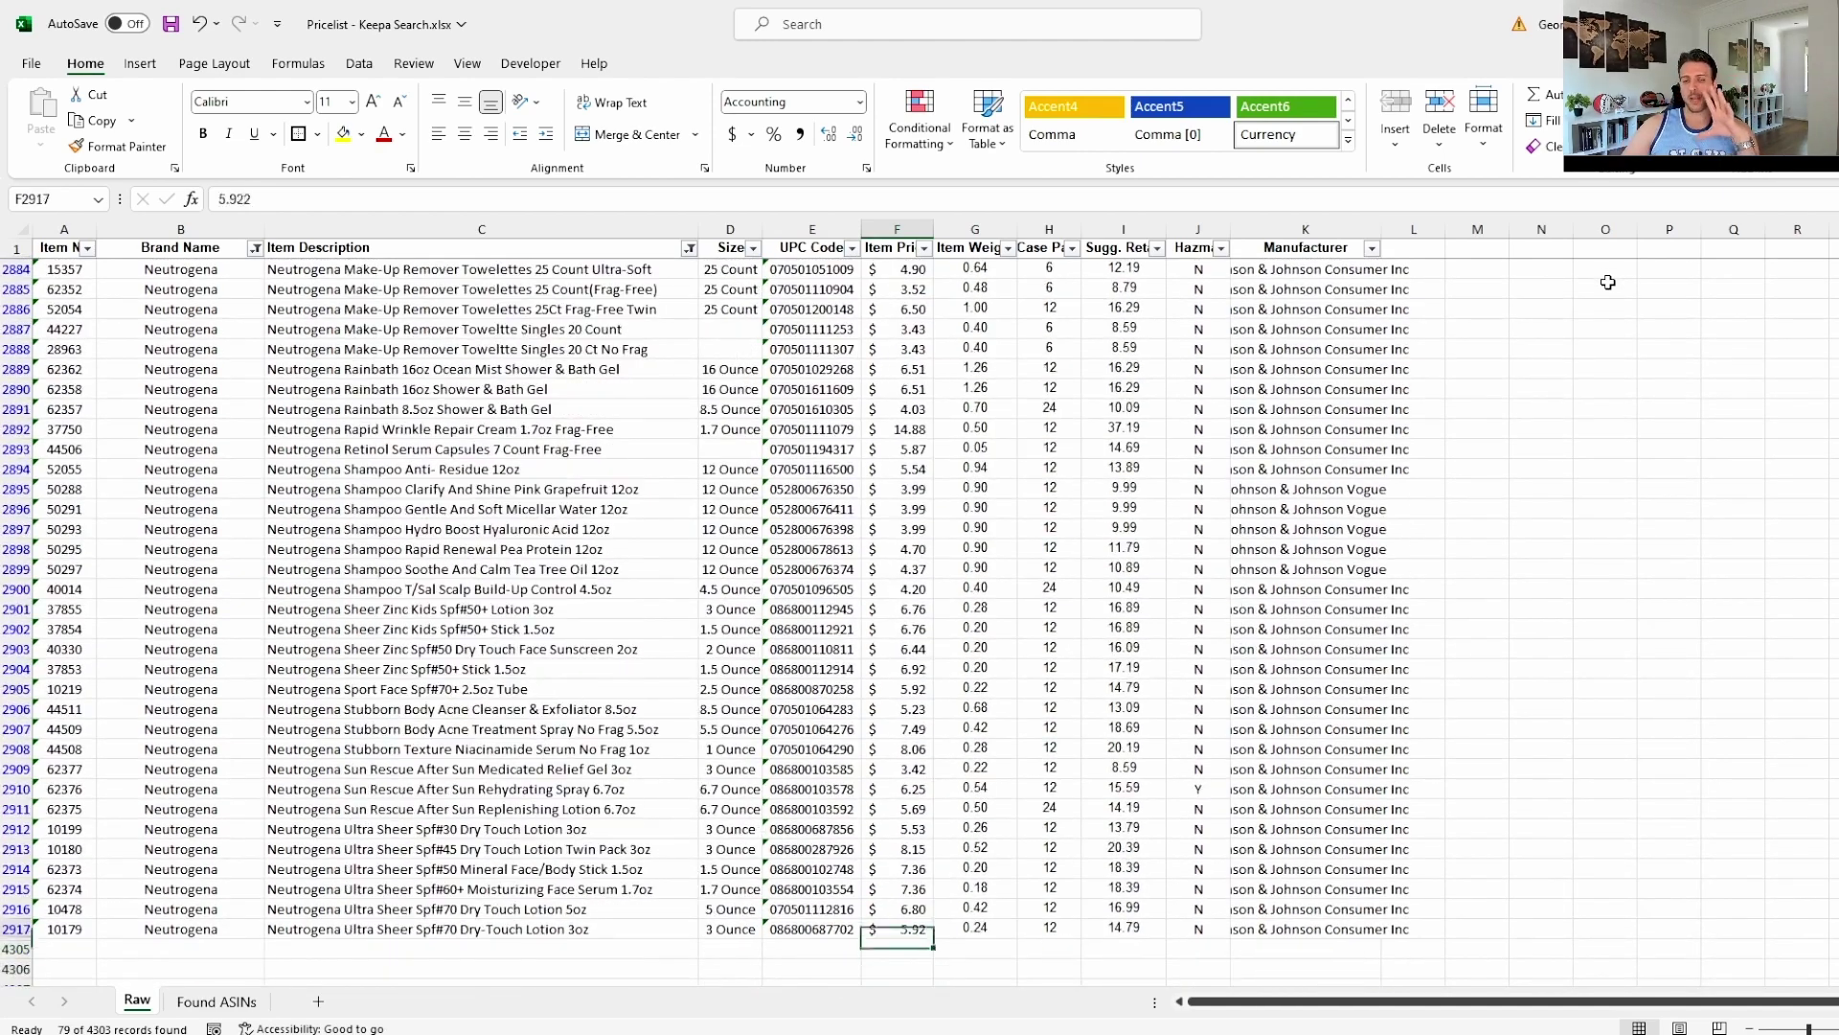
{"action": "key", "text": "Up"}
{"action": "key", "text": "Up"}
{"action": "key", "text": "Up"}
{"action": "key", "text": "Up"}
{"action": "key", "text": "Up"}
{"action": "key", "text": "Up"}
{"action": "key", "text": "Up"}
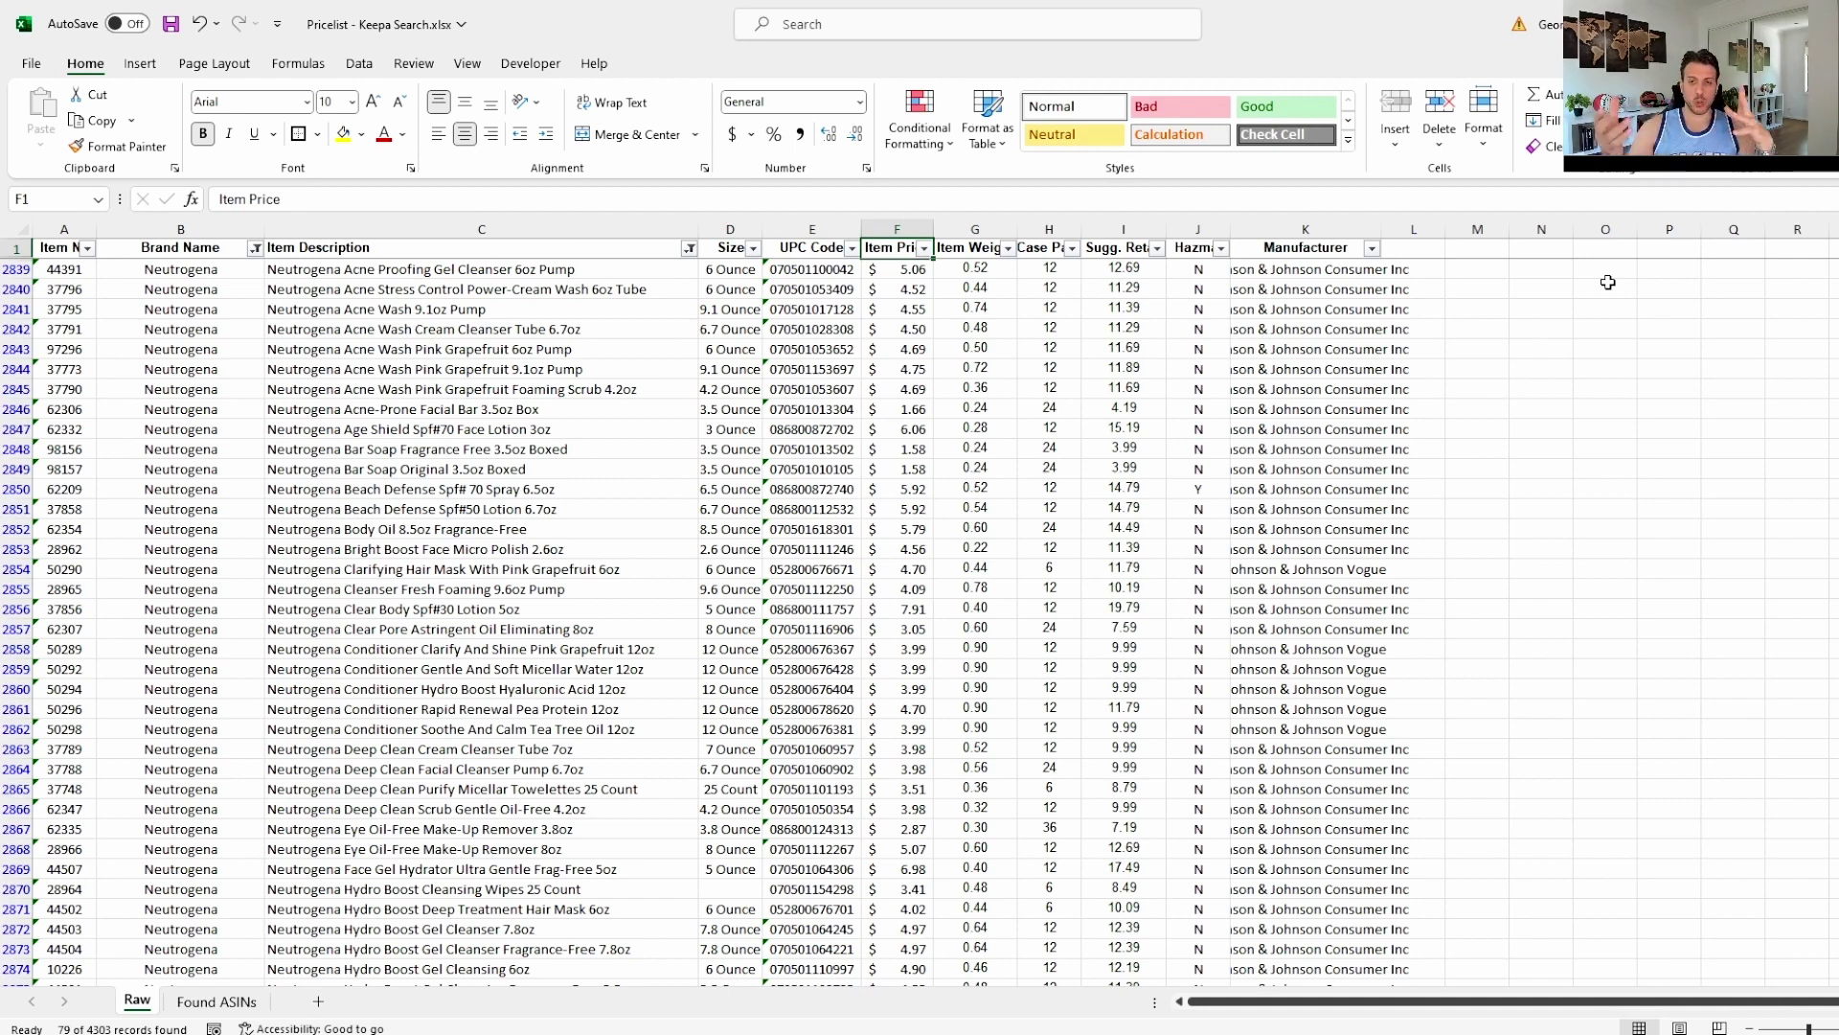
{"action": "key", "text": "Down"}
{"action": "key", "text": "Down"}
{"action": "key", "text": "Down"}
{"action": "key", "text": "Down"}
{"action": "key", "text": "Down"}
{"action": "key", "text": "Down"}
{"action": "key", "text": "Down"}
{"action": "key", "text": "Down"}
{"action": "key", "text": "Down"}
{"action": "key", "text": "Down"}
{"action": "key", "text": "Down"}
{"action": "key", "text": "Down"}
{"action": "key", "text": "Down"}
{"action": "key", "text": "Down"}
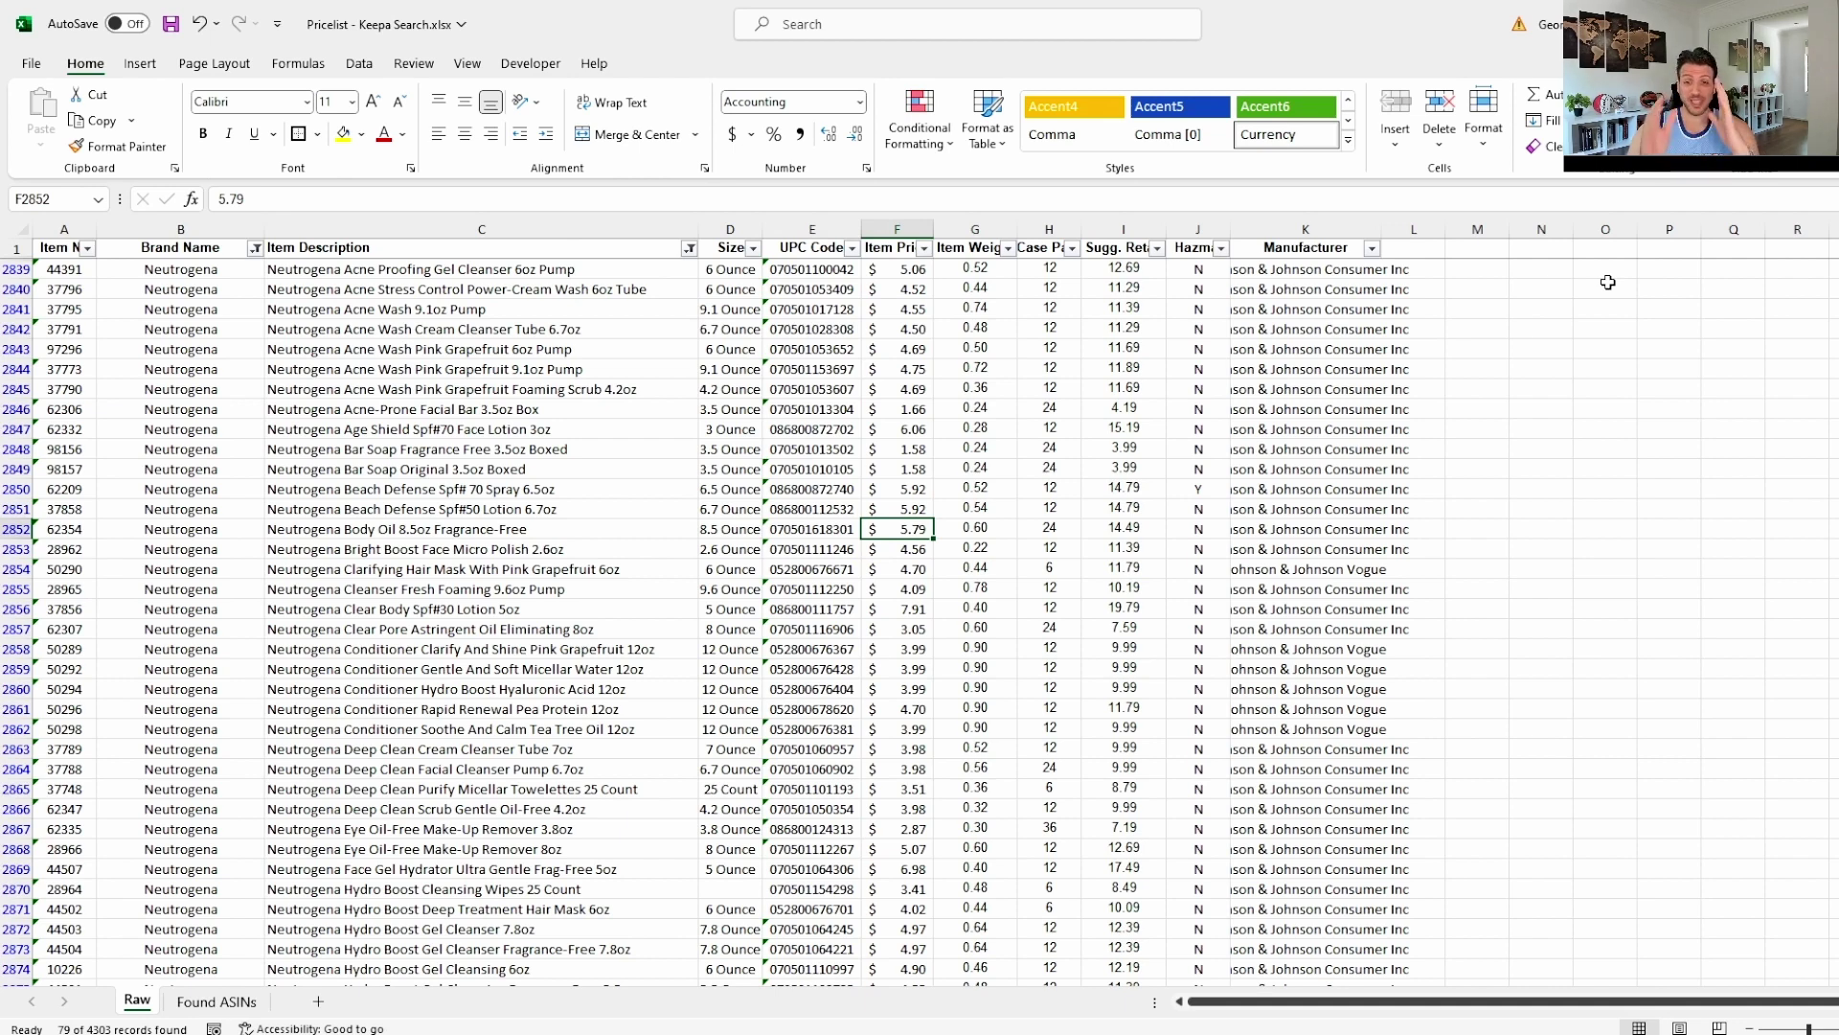
{"action": "key", "text": "Up"}
{"action": "key", "text": "Up"}
{"action": "key", "text": "Up"}
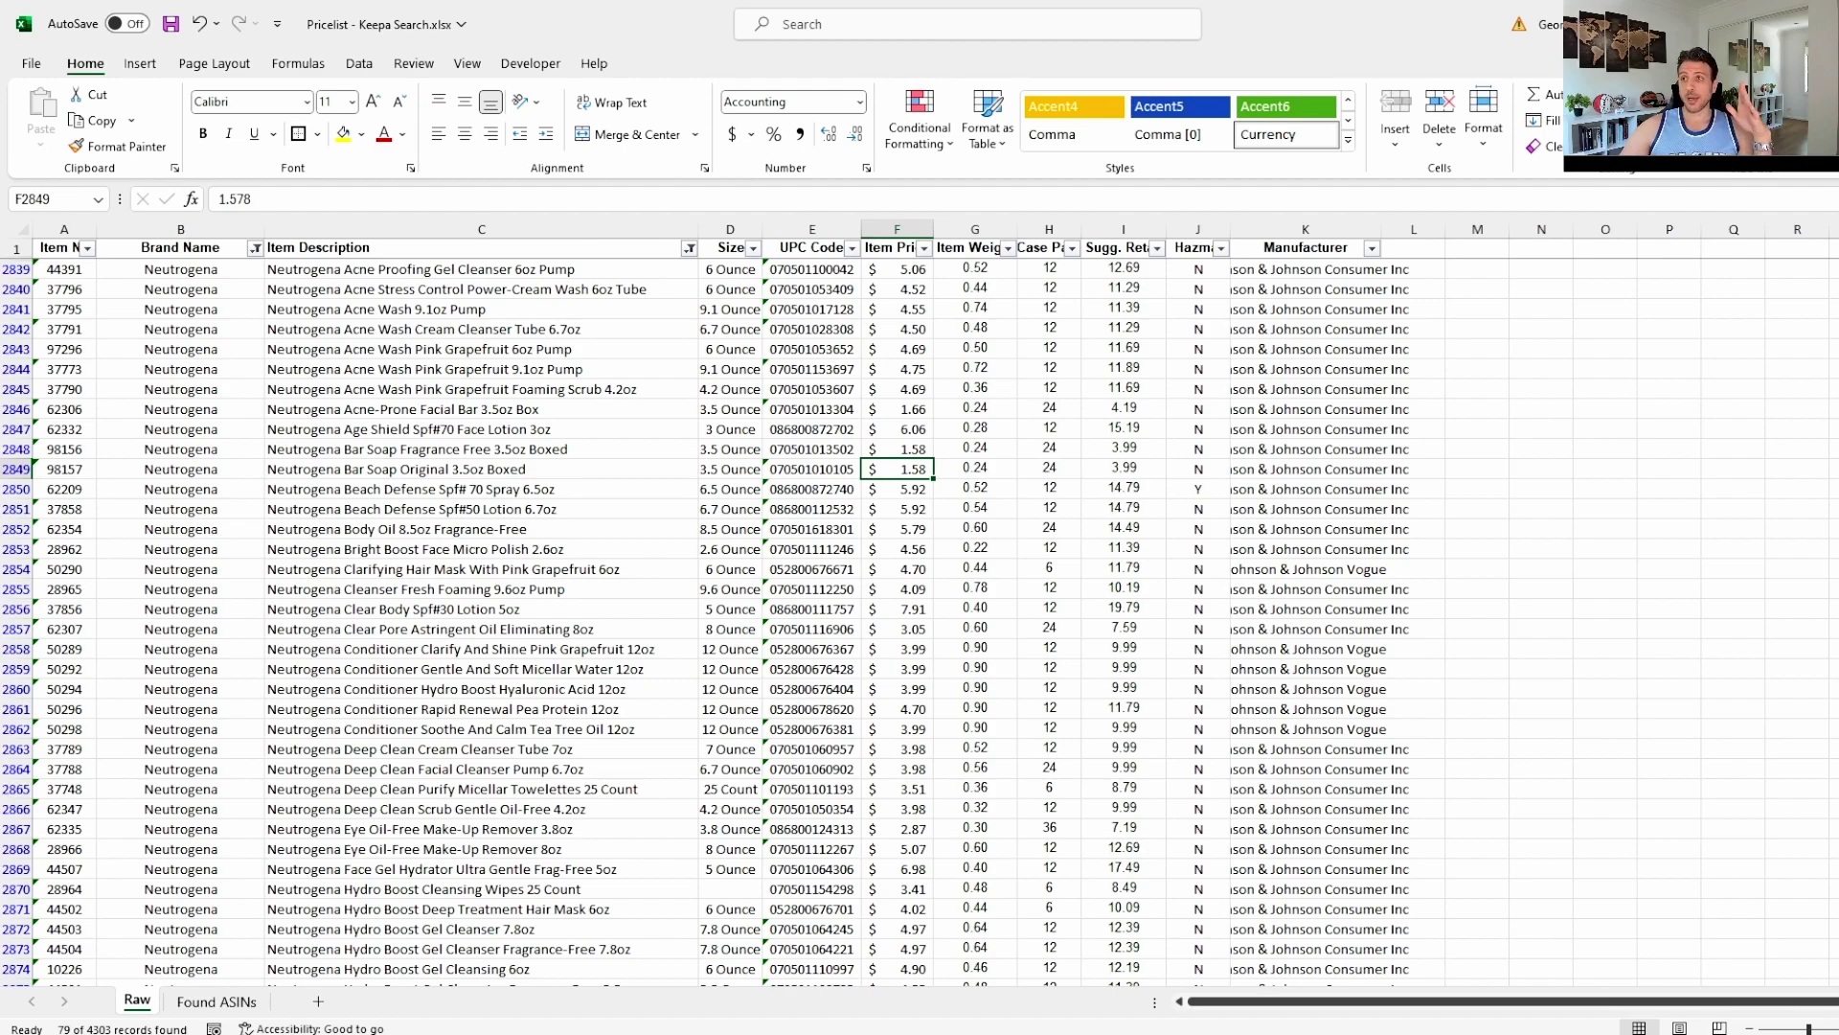
{"action": "key", "text": "alt+Tab"}
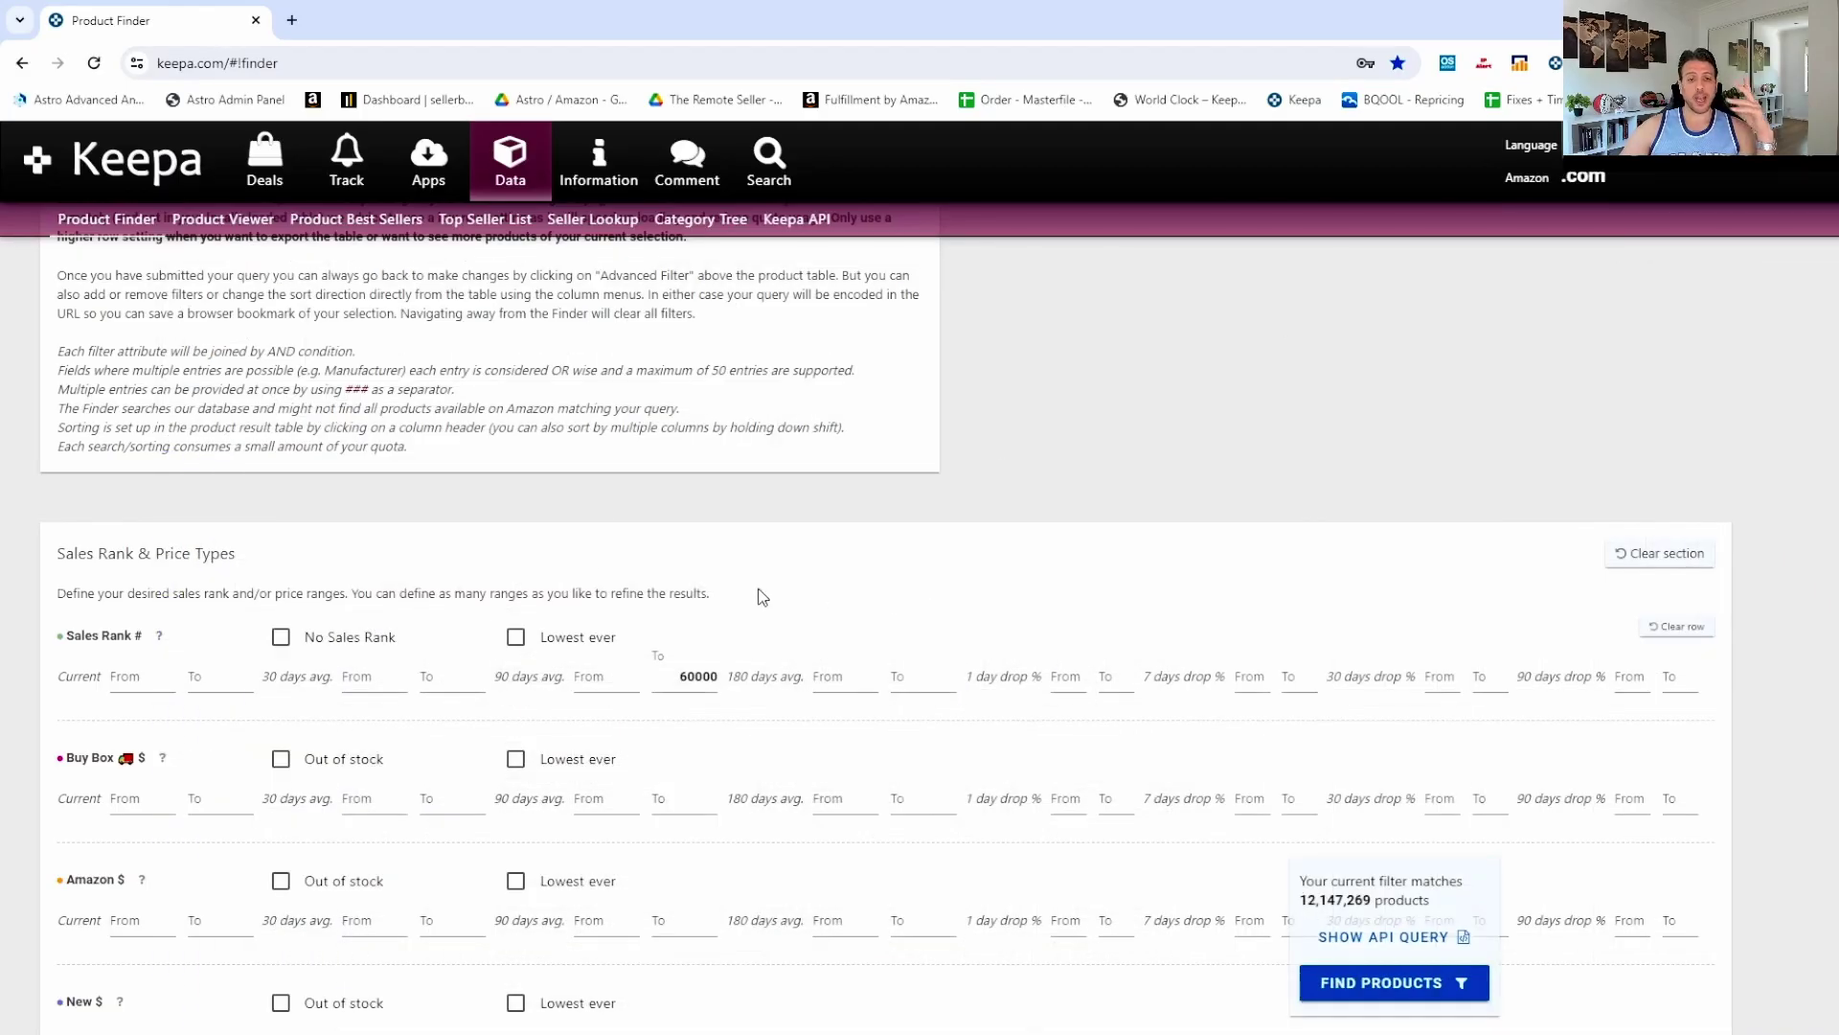
Set the 90-day average Buy Box price to $9–50 and require Amazon out of stock.
{"action": "scroll", "coordinate": [613, 642], "scroll_direction": "down", "scroll_amount": 1}
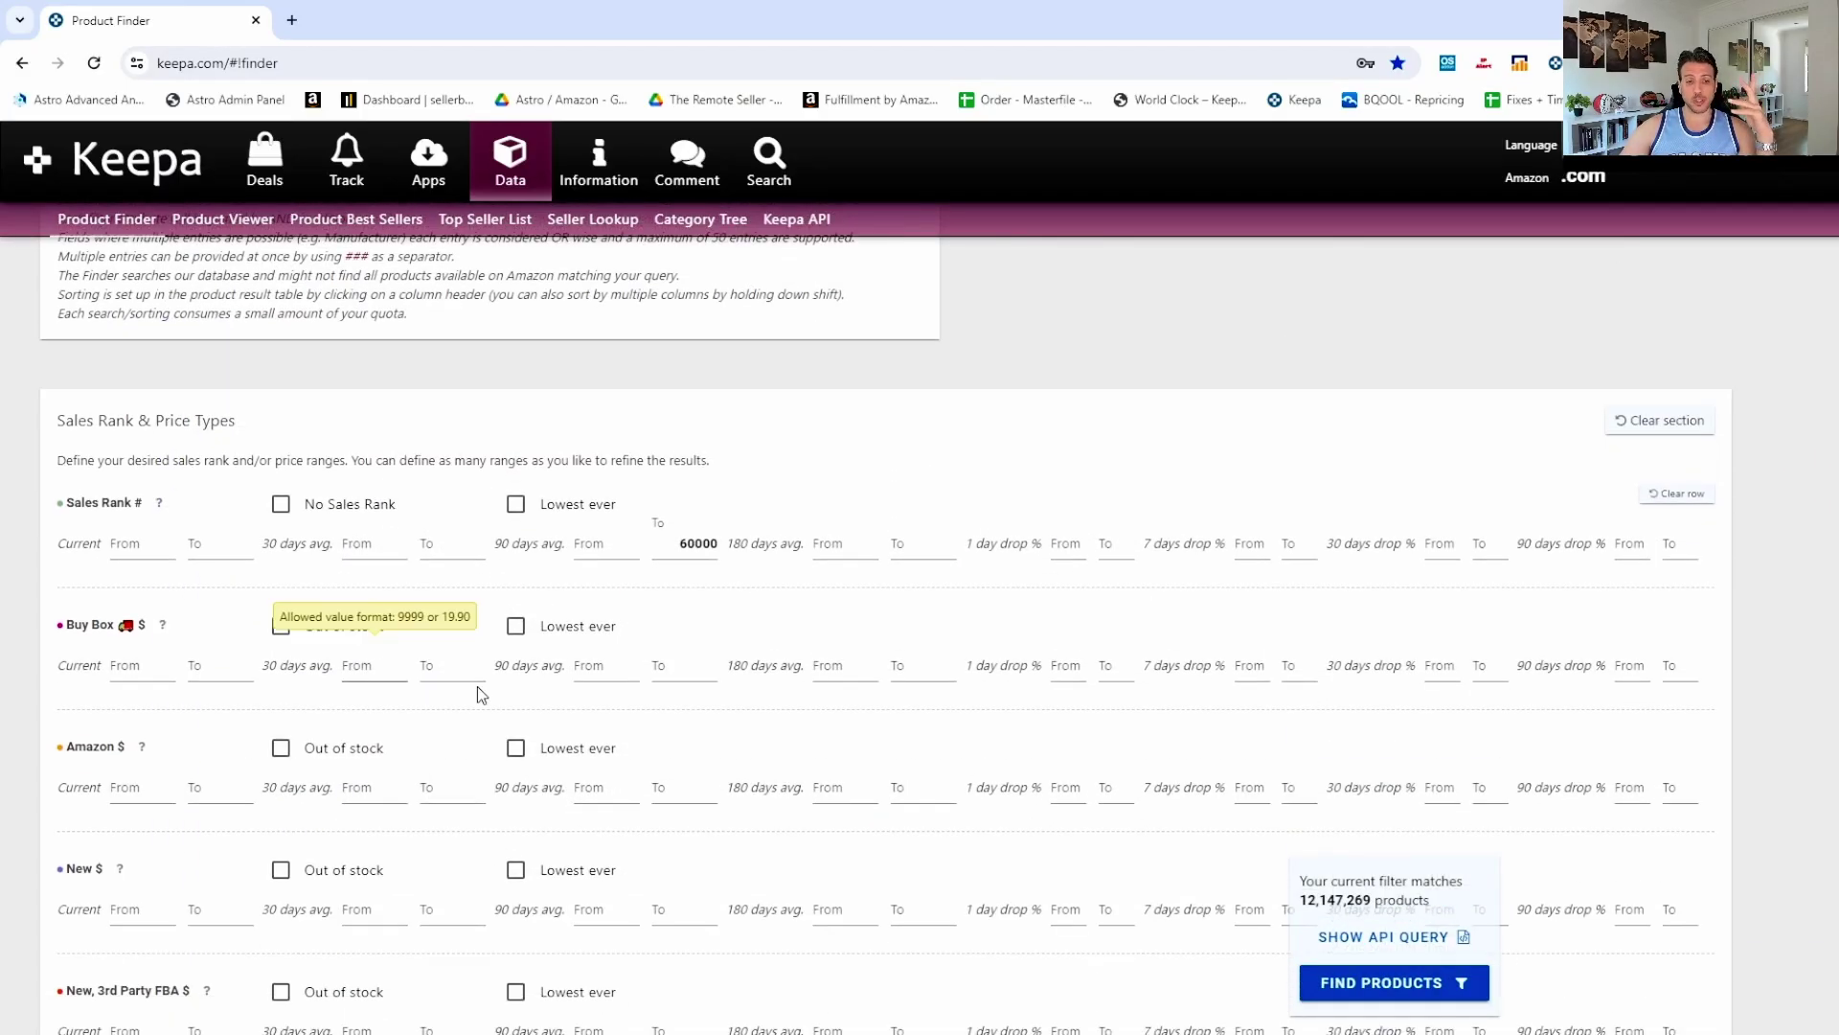
{"action": "left_click", "coordinate": [602, 666]}
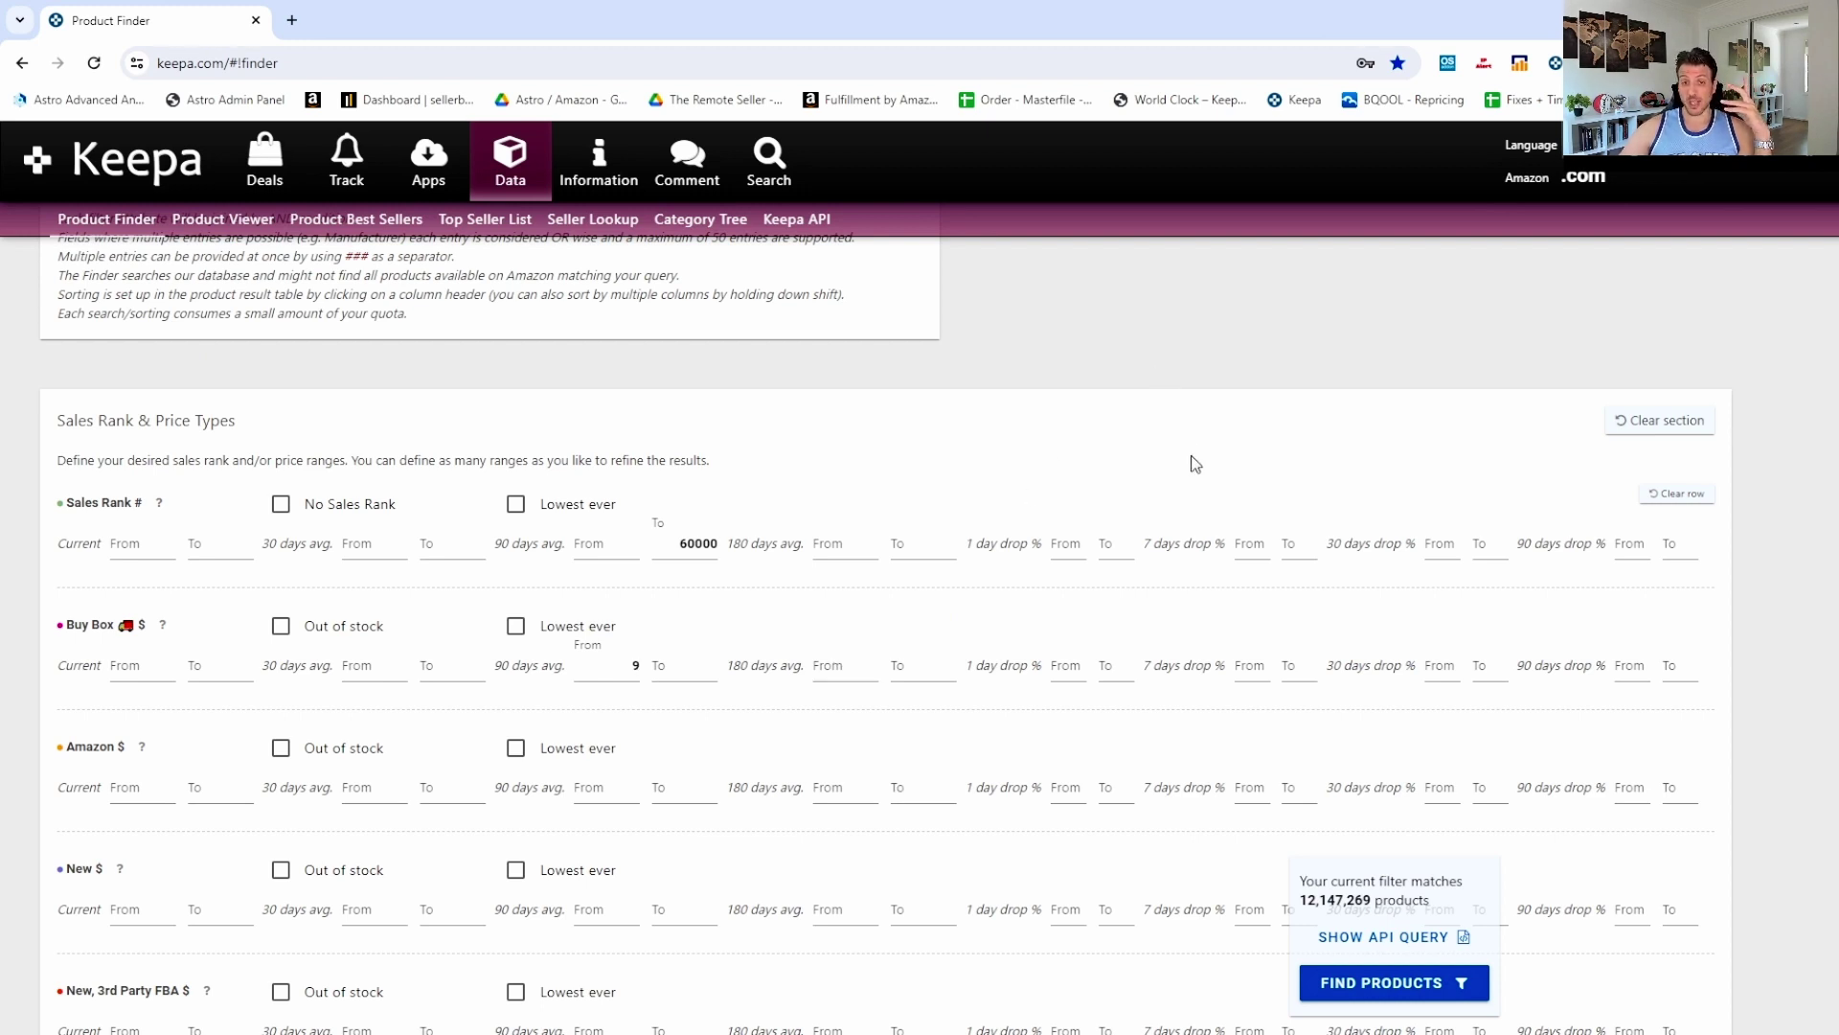
{"action": "left_click", "coordinate": [692, 666]}
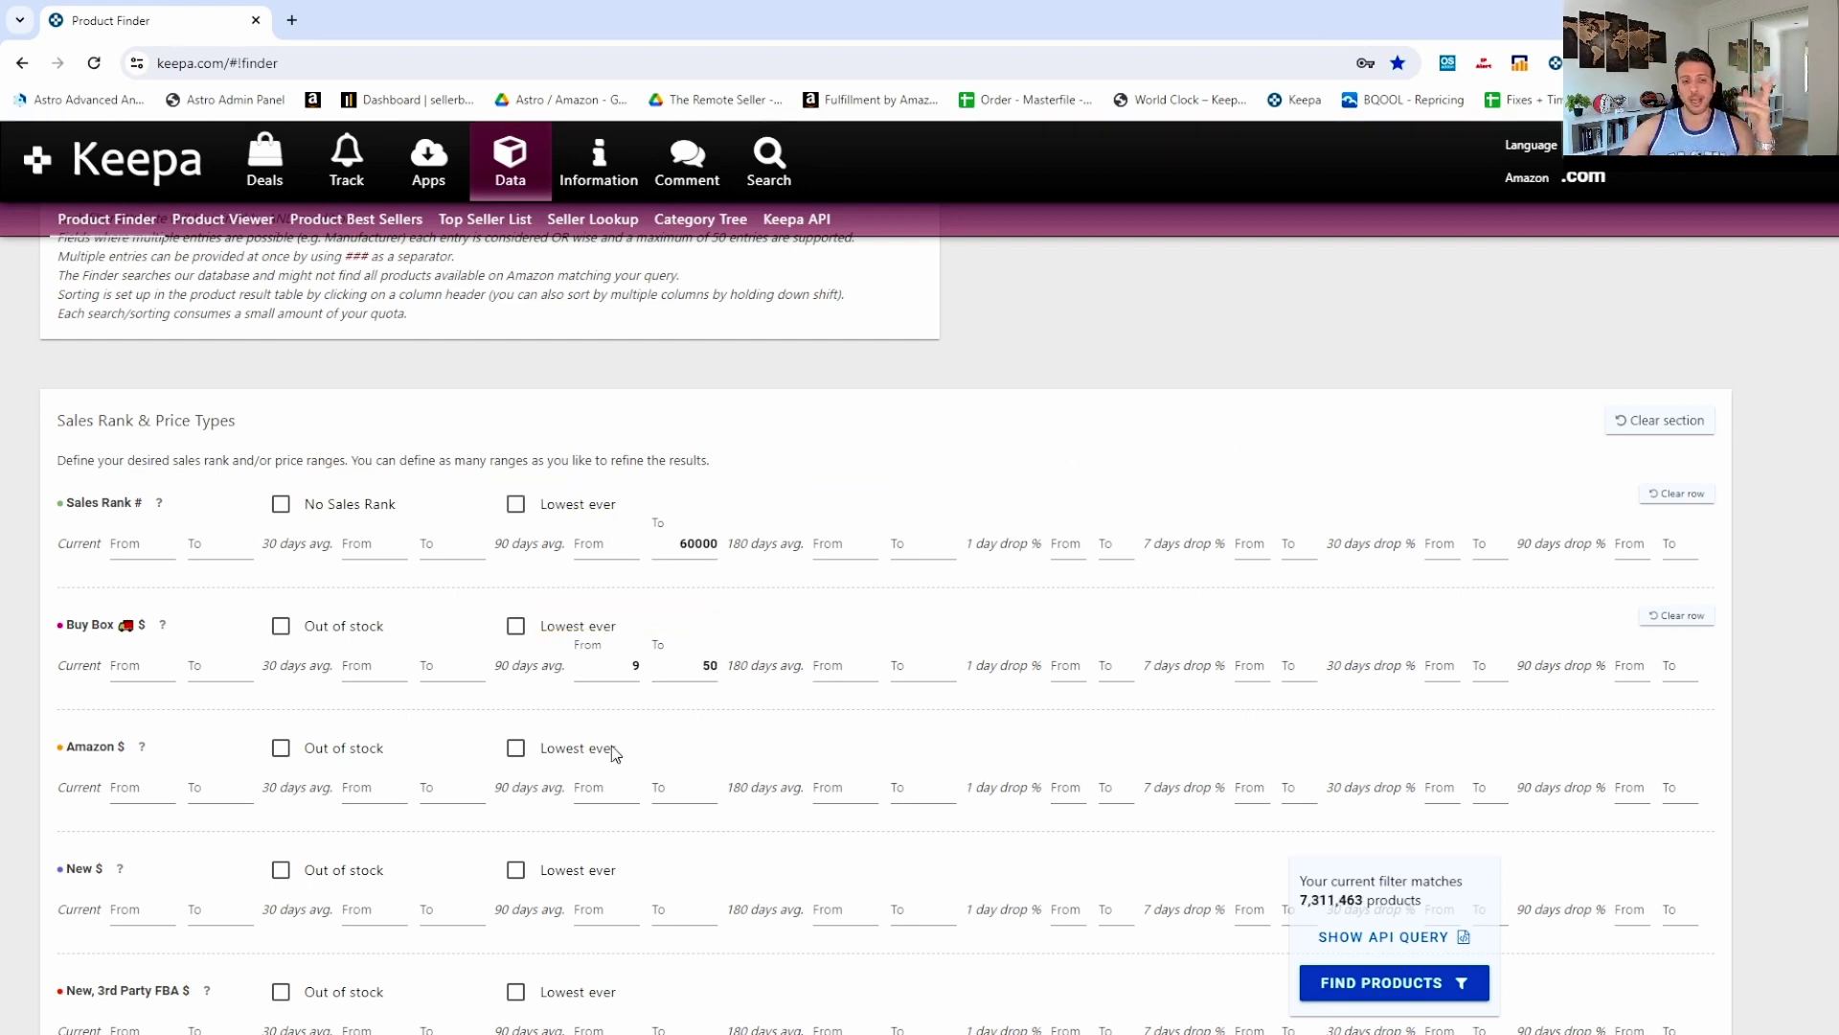
{"action": "left_click", "coordinate": [371, 774]}
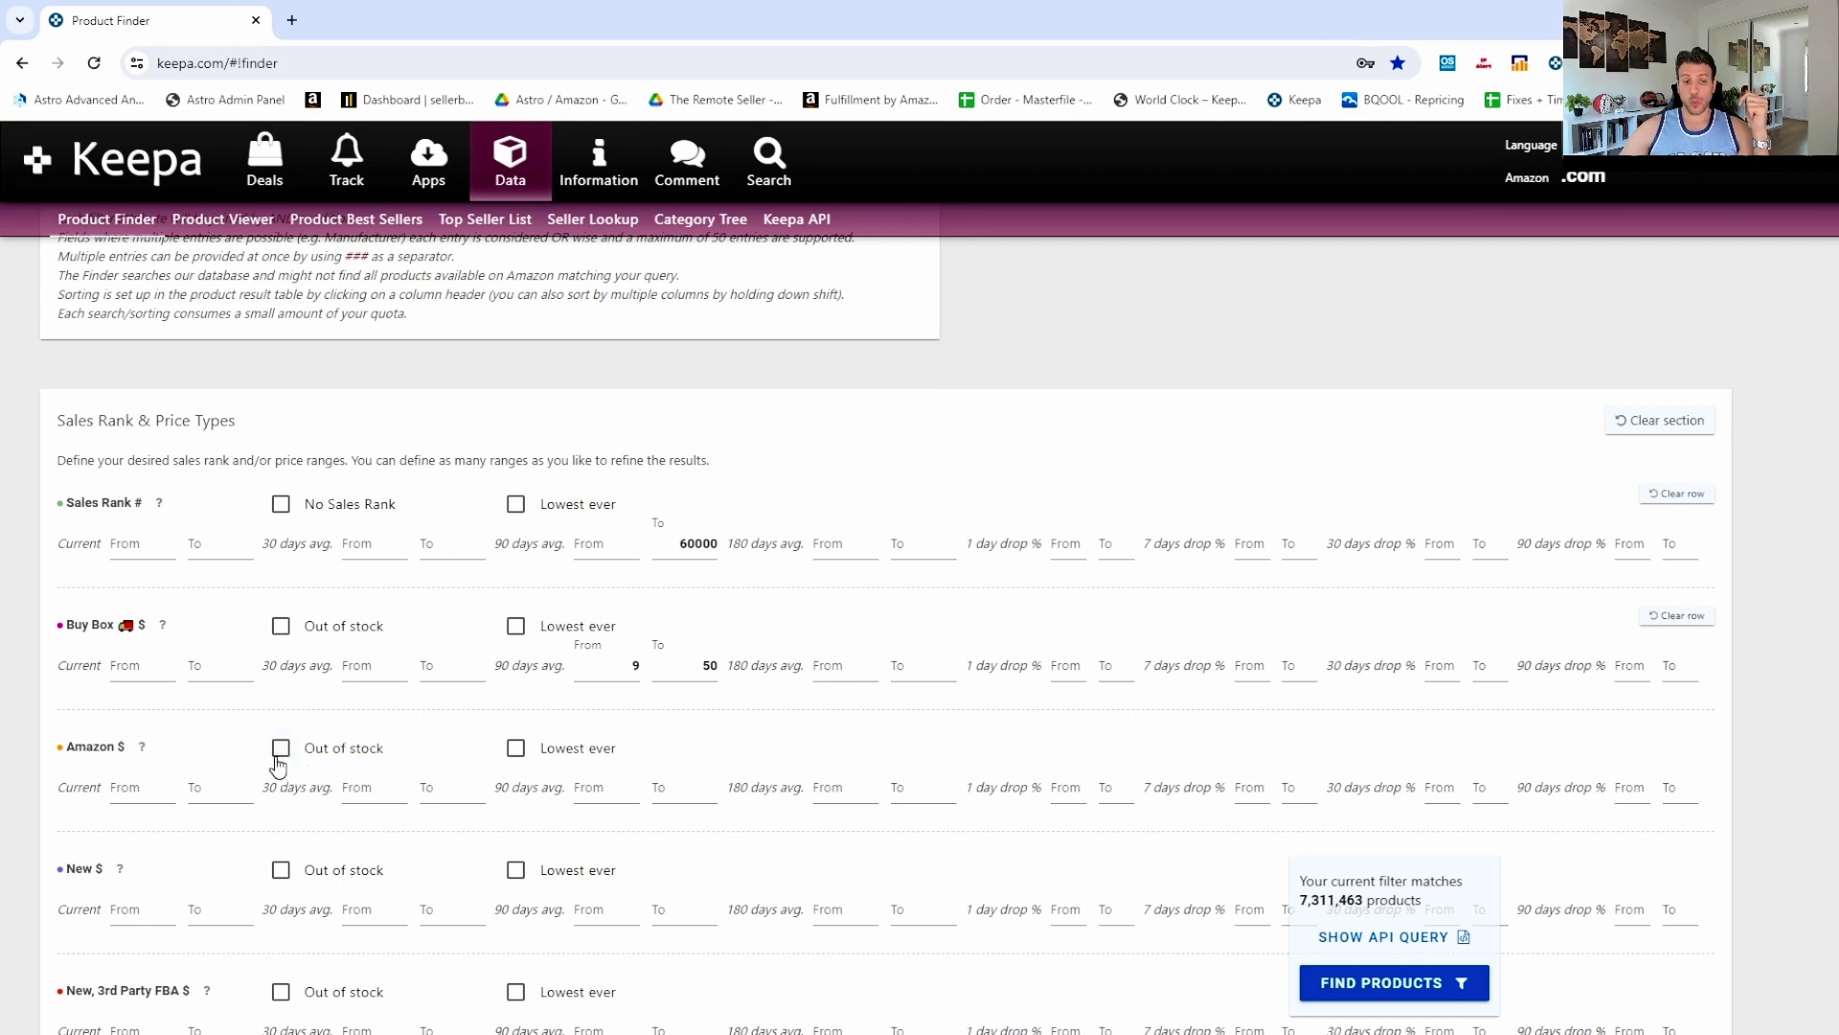
{"action": "scroll", "coordinate": [398, 690], "scroll_direction": "down", "scroll_amount": 2}
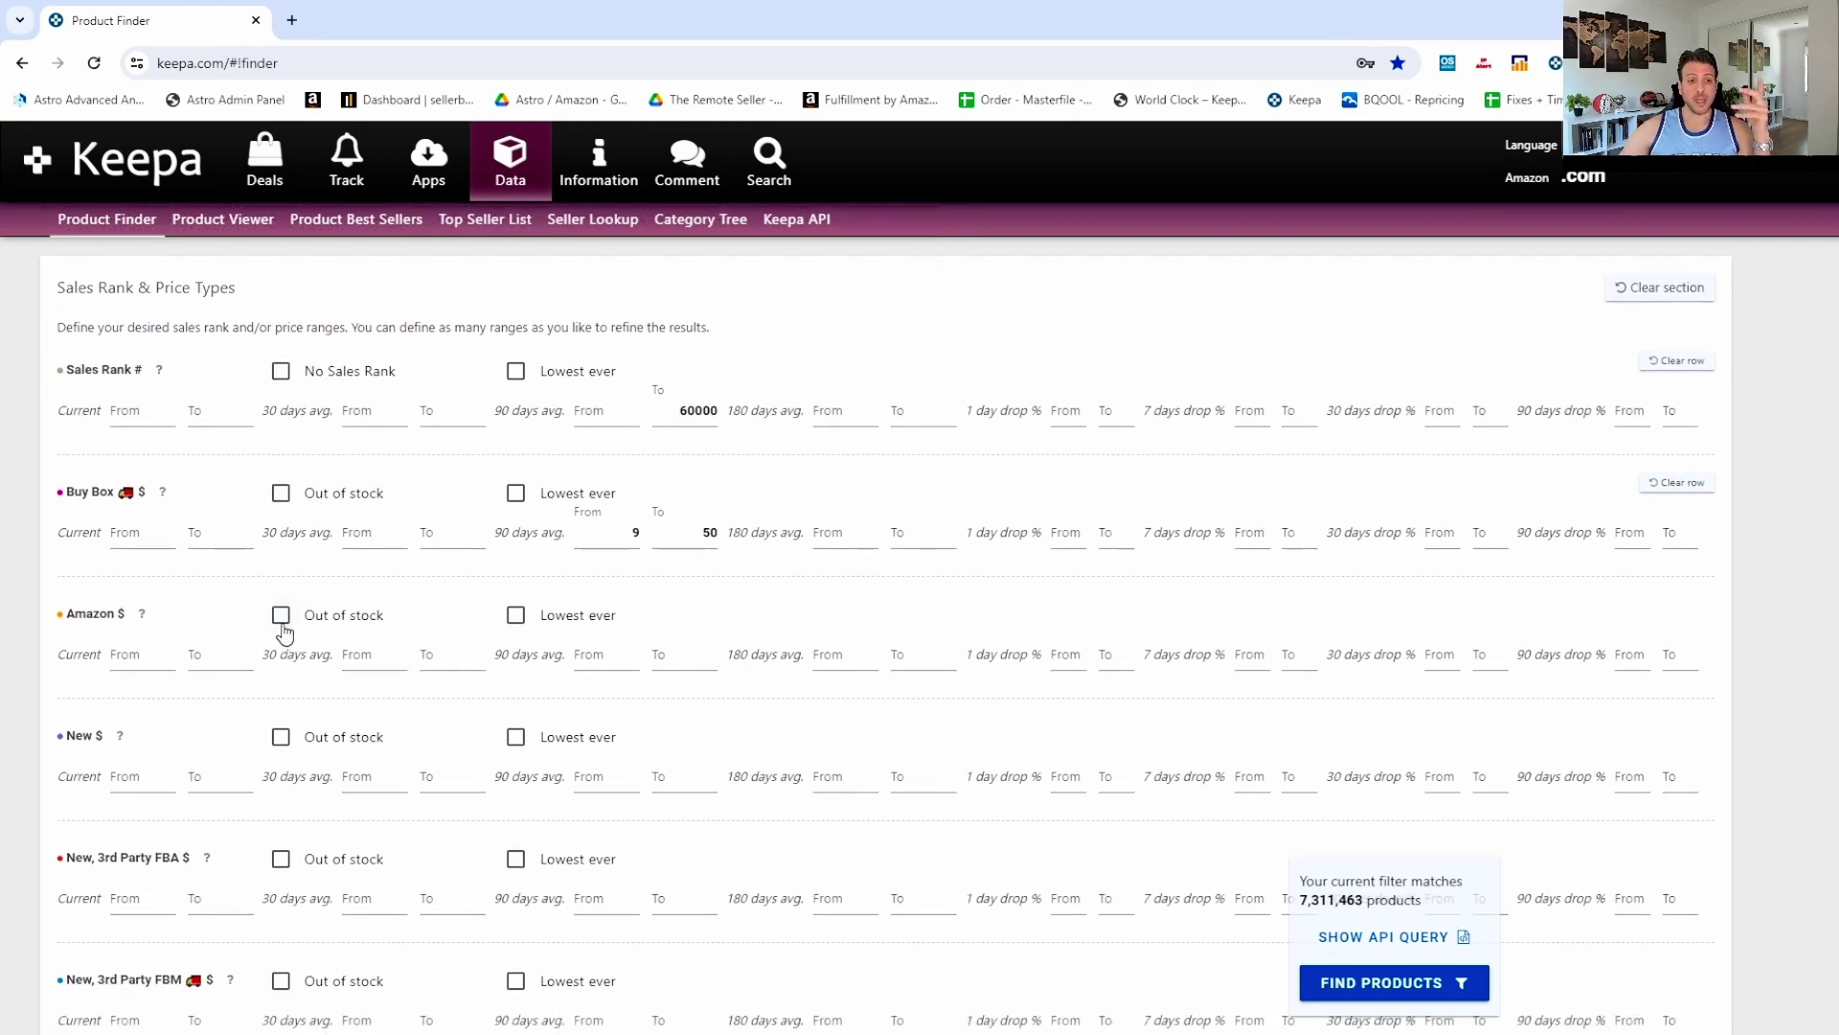
{"action": "left_click", "coordinate": [281, 627]}
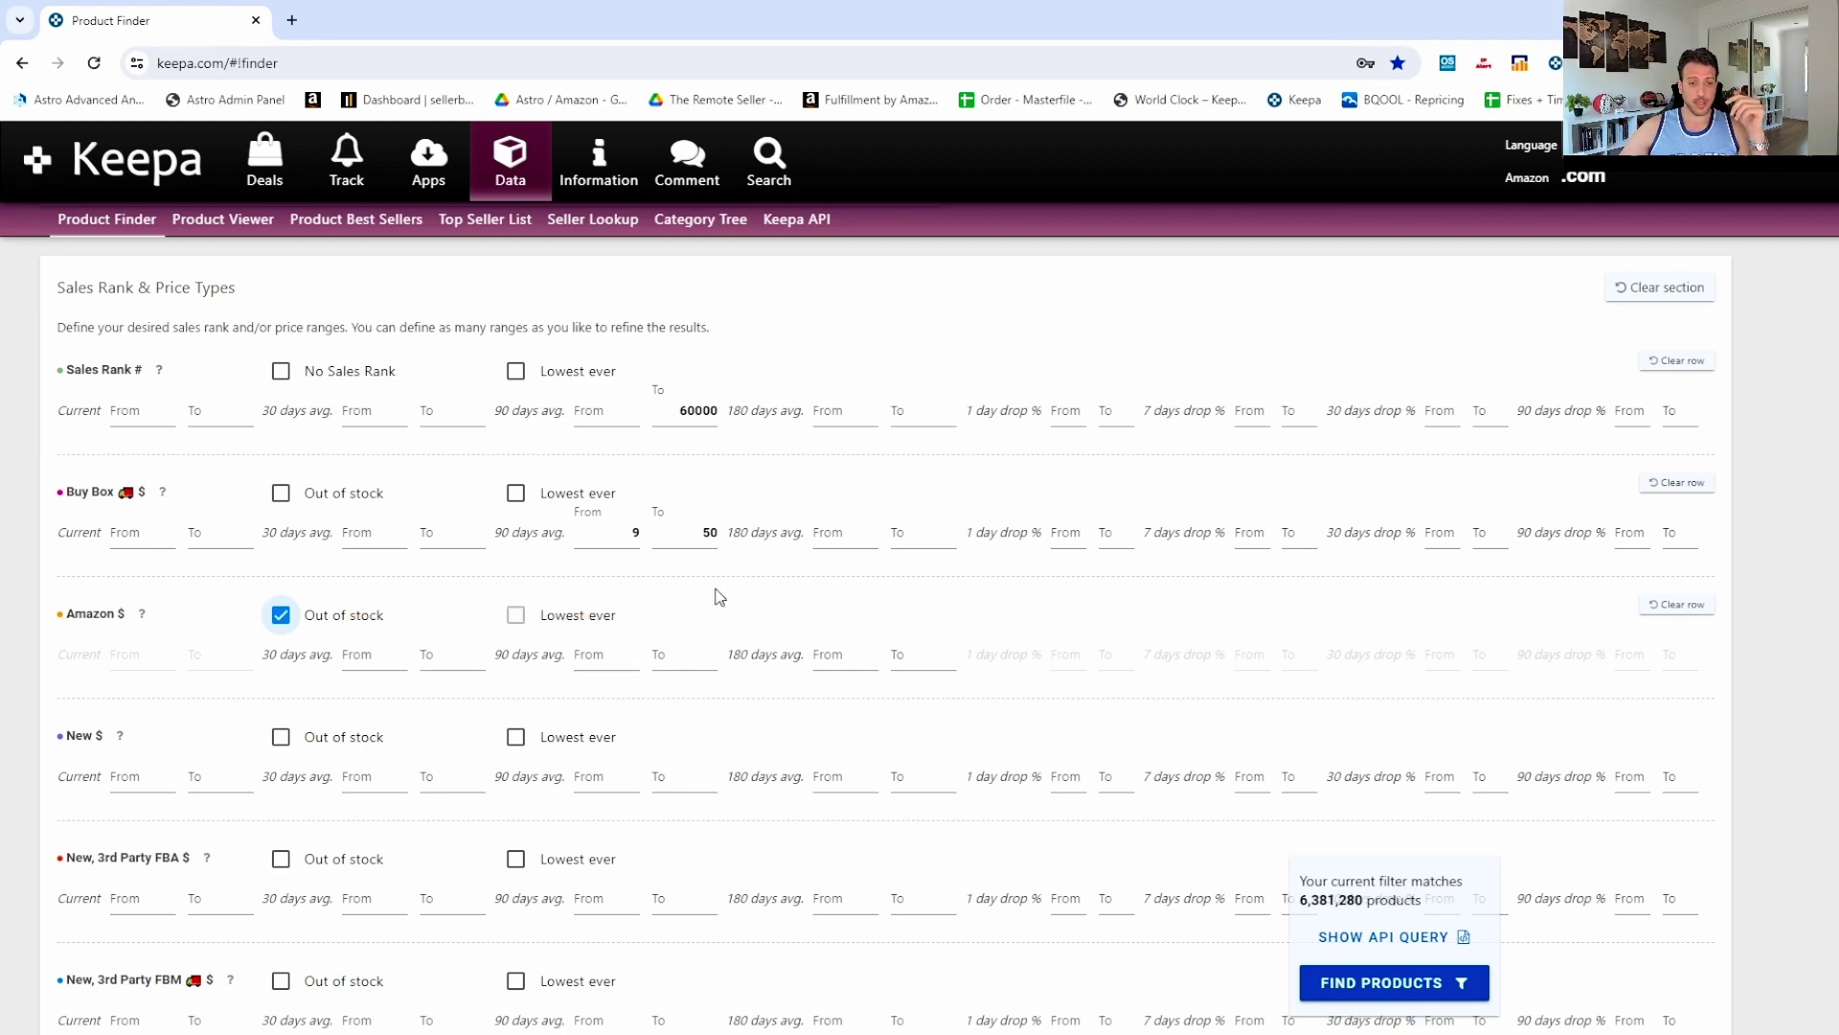
Set the 90-day third-party FBA price to $9–50 and scroll to Title, Brand and more.
{"action": "scroll", "coordinate": [719, 597], "scroll_direction": "down", "scroll_amount": 3}
{"action": "scroll", "coordinate": [701, 463], "scroll_direction": "up", "scroll_amount": 3}
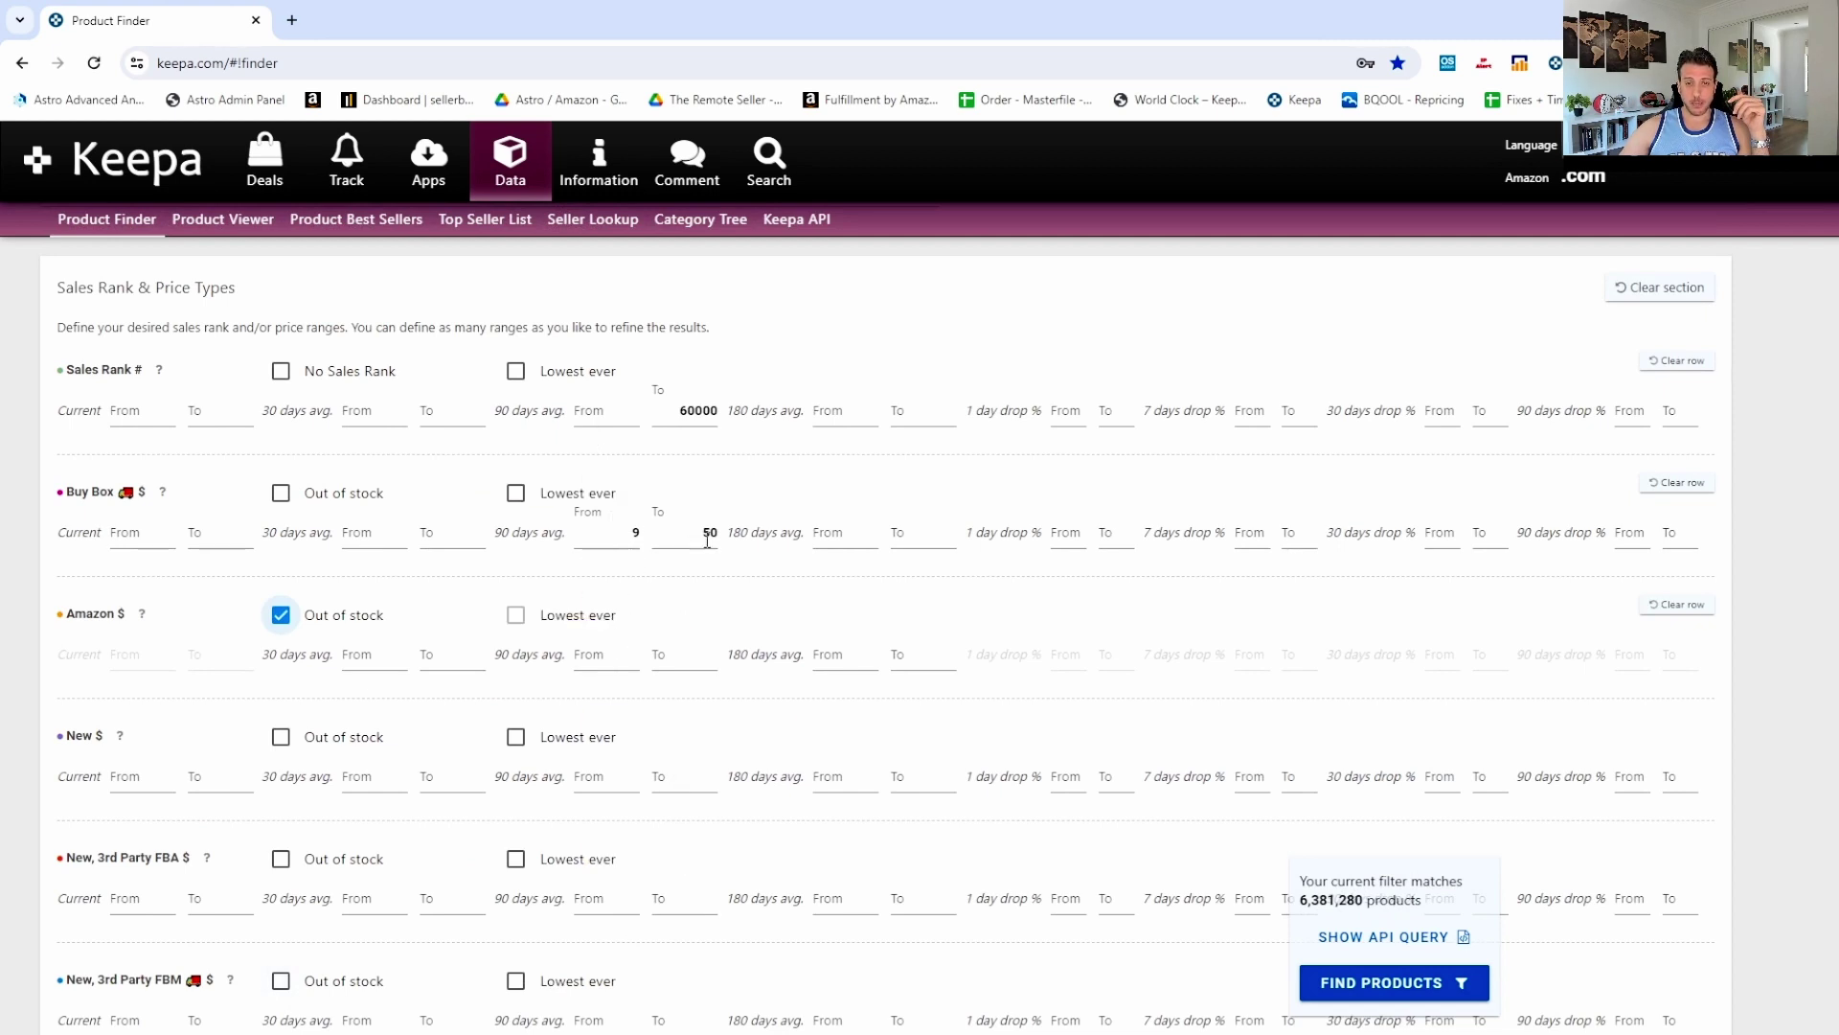
{"action": "left_click", "coordinate": [593, 915]}
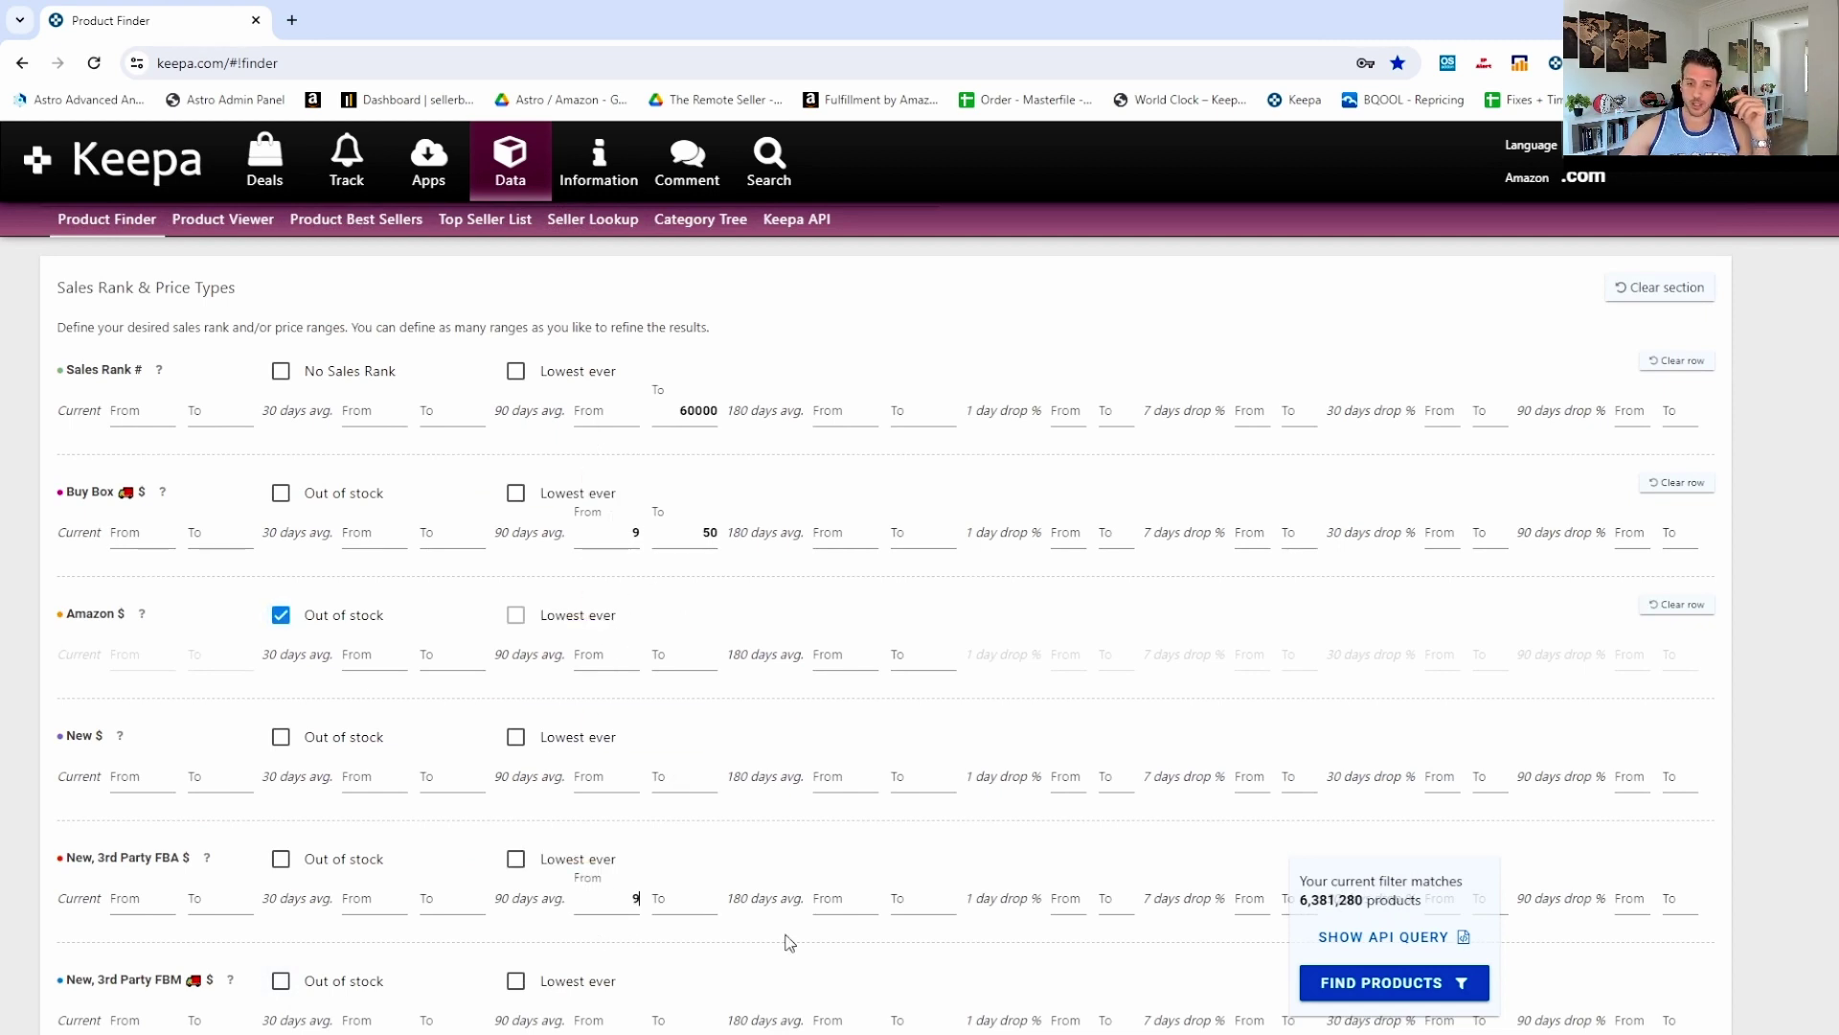
{"action": "left_click", "coordinate": [689, 905]}
{"action": "type", "text": "50"}
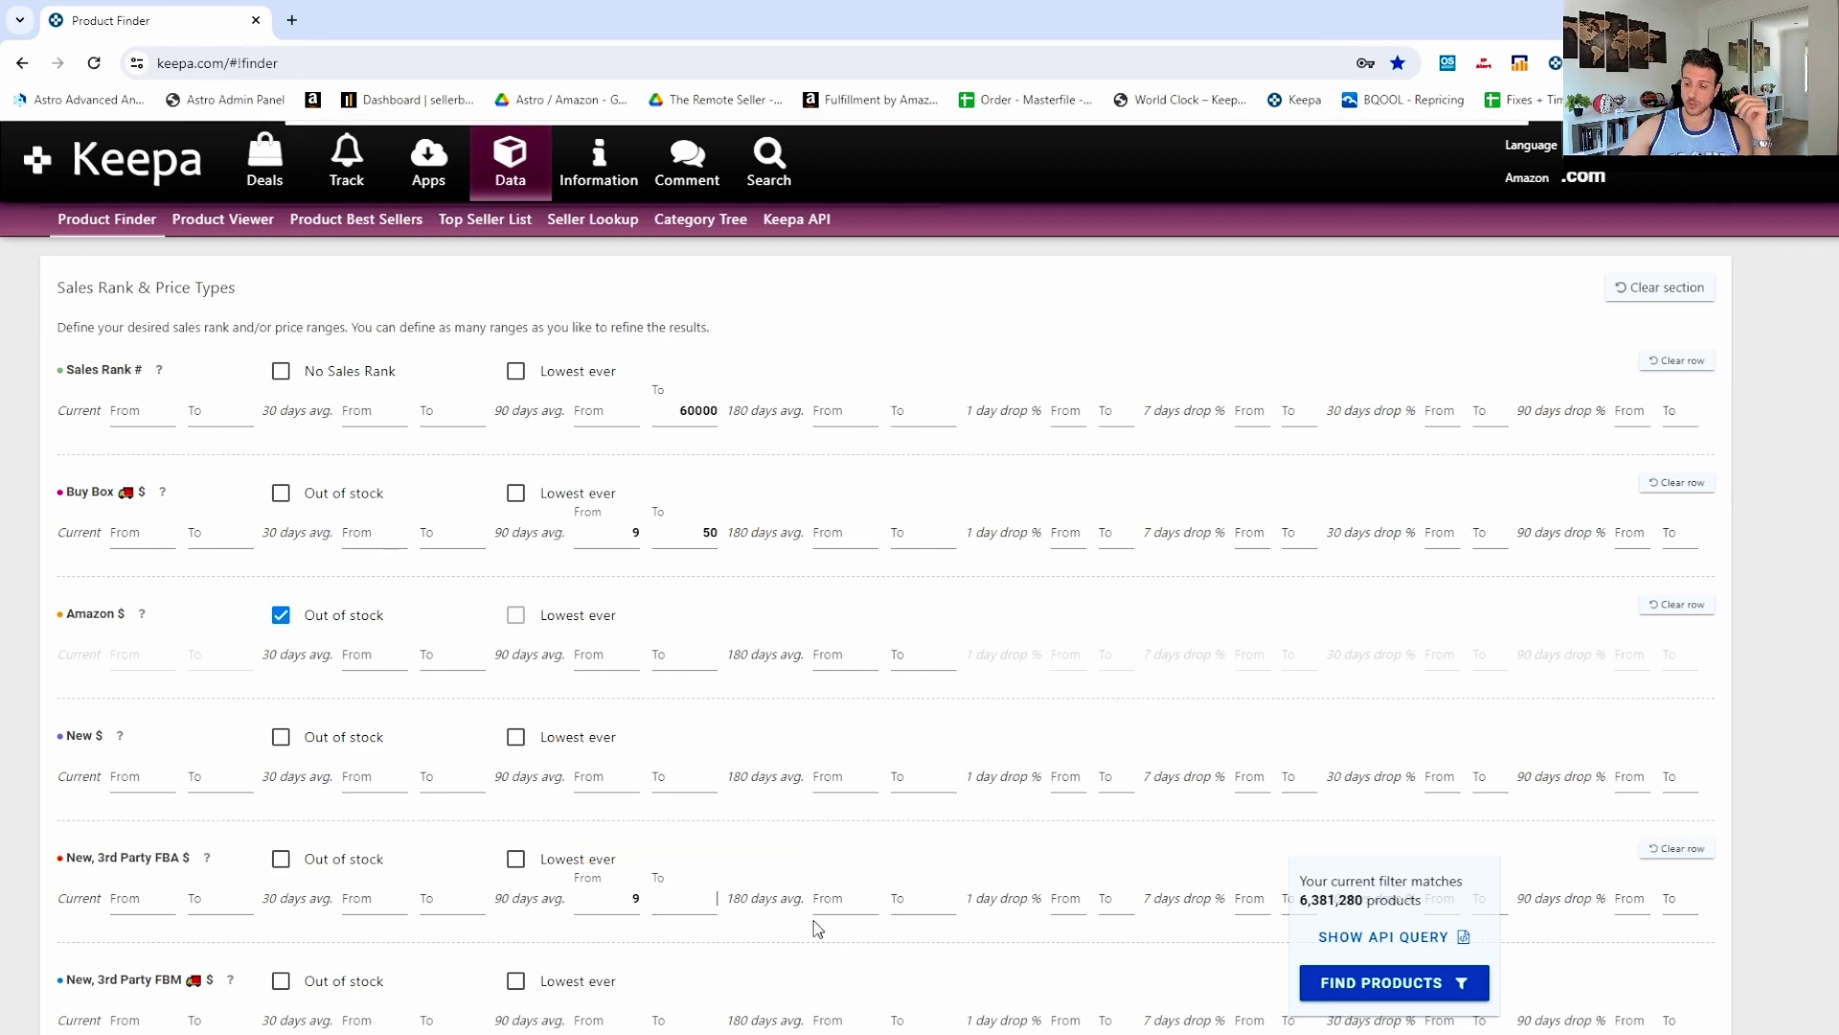
{"action": "scroll", "coordinate": [1095, 499], "scroll_direction": "down", "scroll_amount": 3}
{"action": "scroll", "coordinate": [1095, 499], "scroll_direction": "down", "scroll_amount": 12}
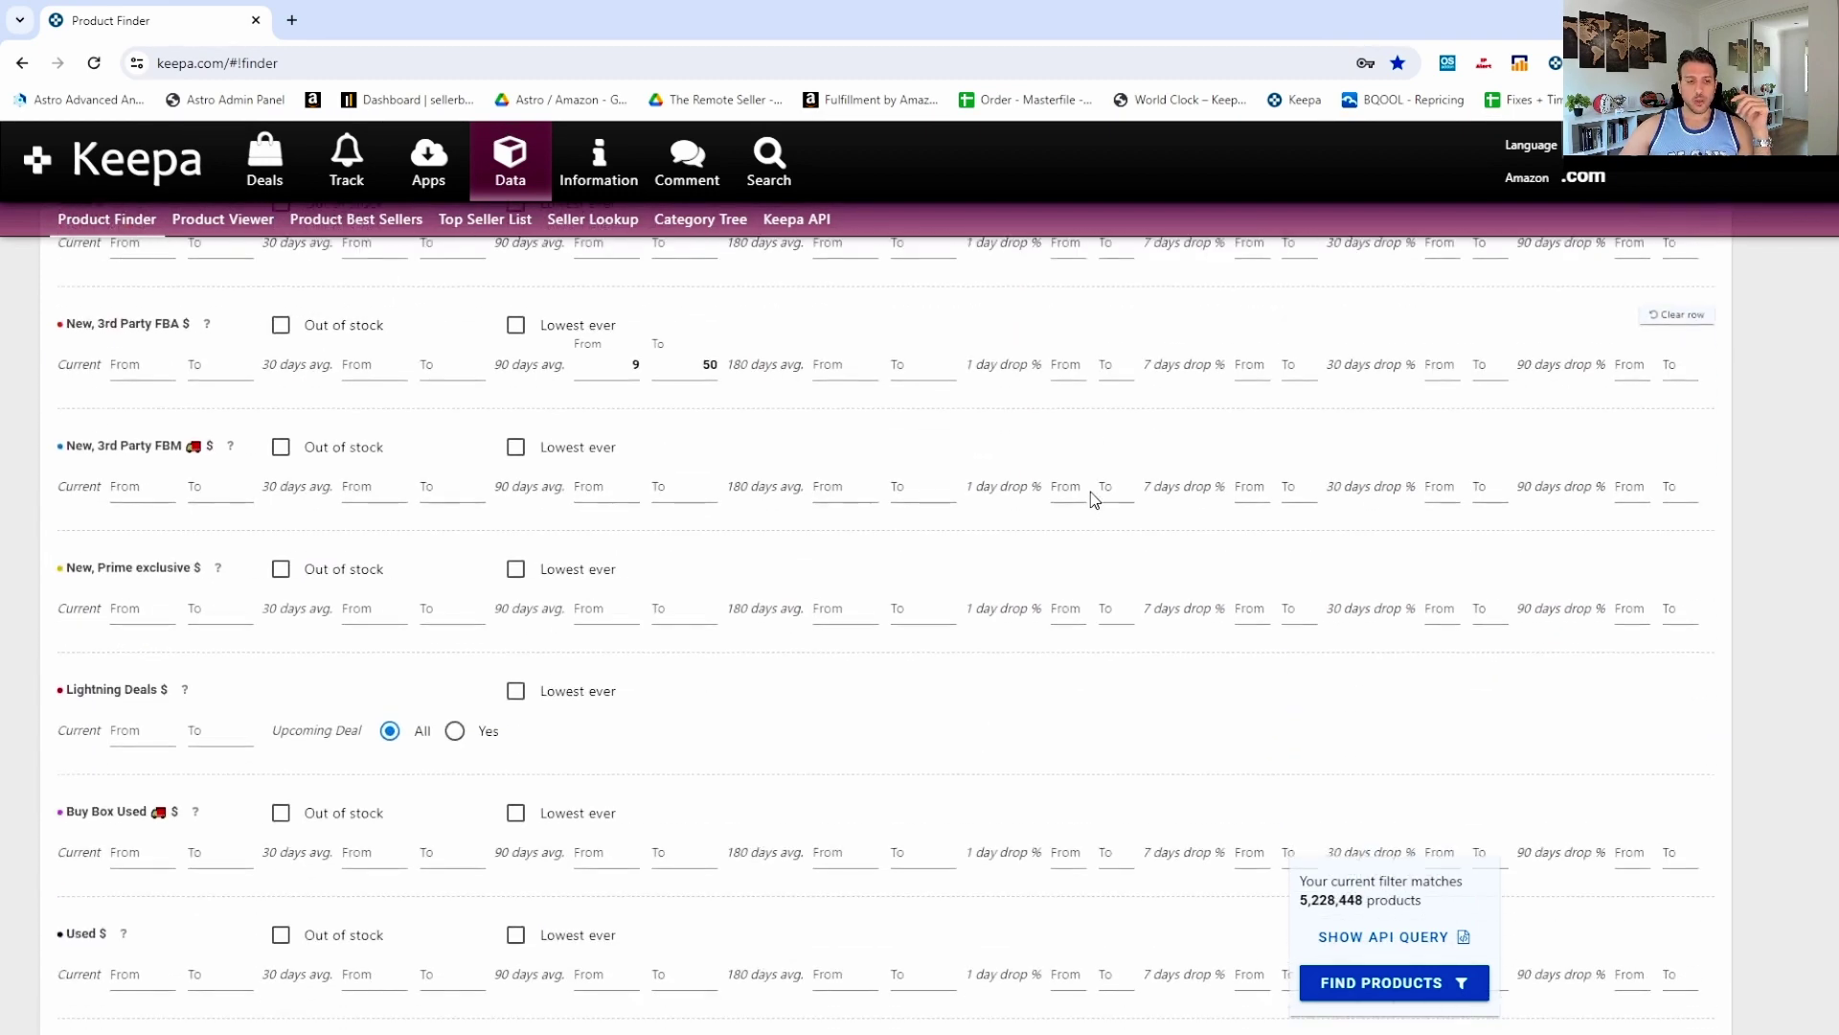
{"action": "scroll", "coordinate": [1095, 499], "scroll_direction": "down", "scroll_amount": 8}
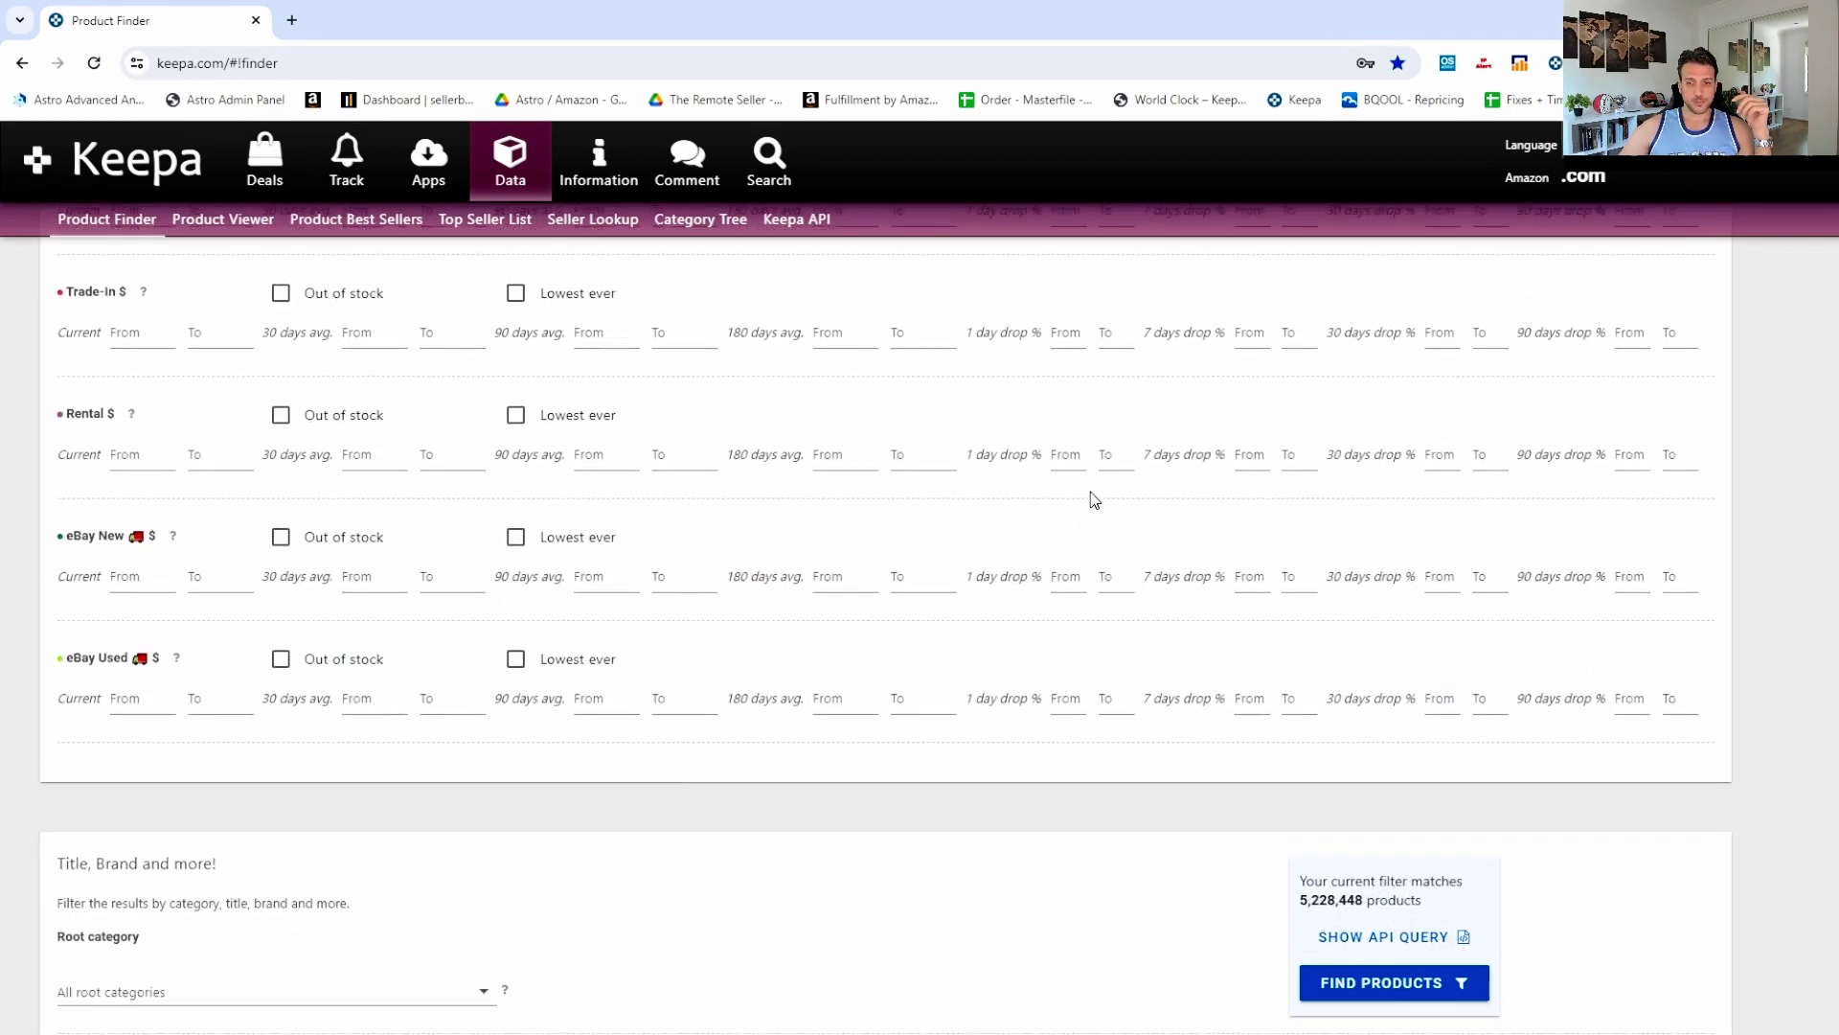
{"action": "scroll", "coordinate": [1094, 499], "scroll_direction": "down", "scroll_amount": 1}
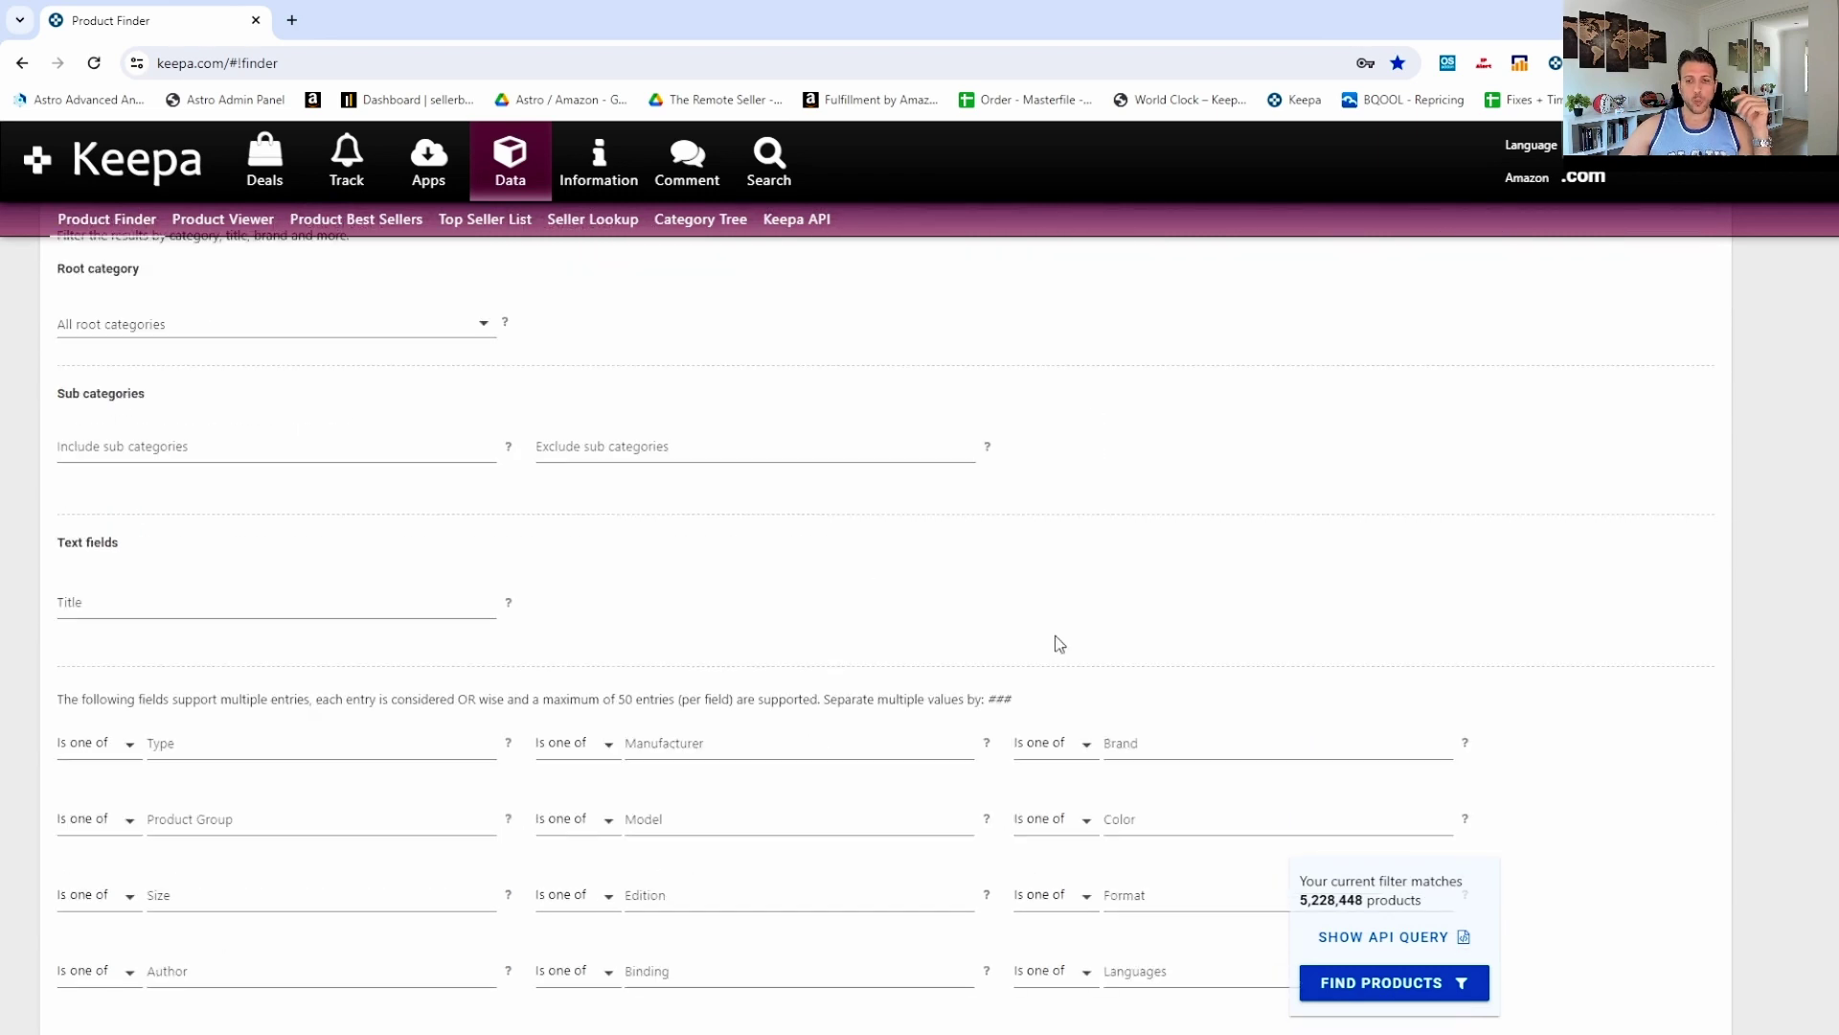
Set the Brand filter to neutrogena and run Find Products, returning 194 results.
{"action": "left_click", "coordinate": [1190, 748]}
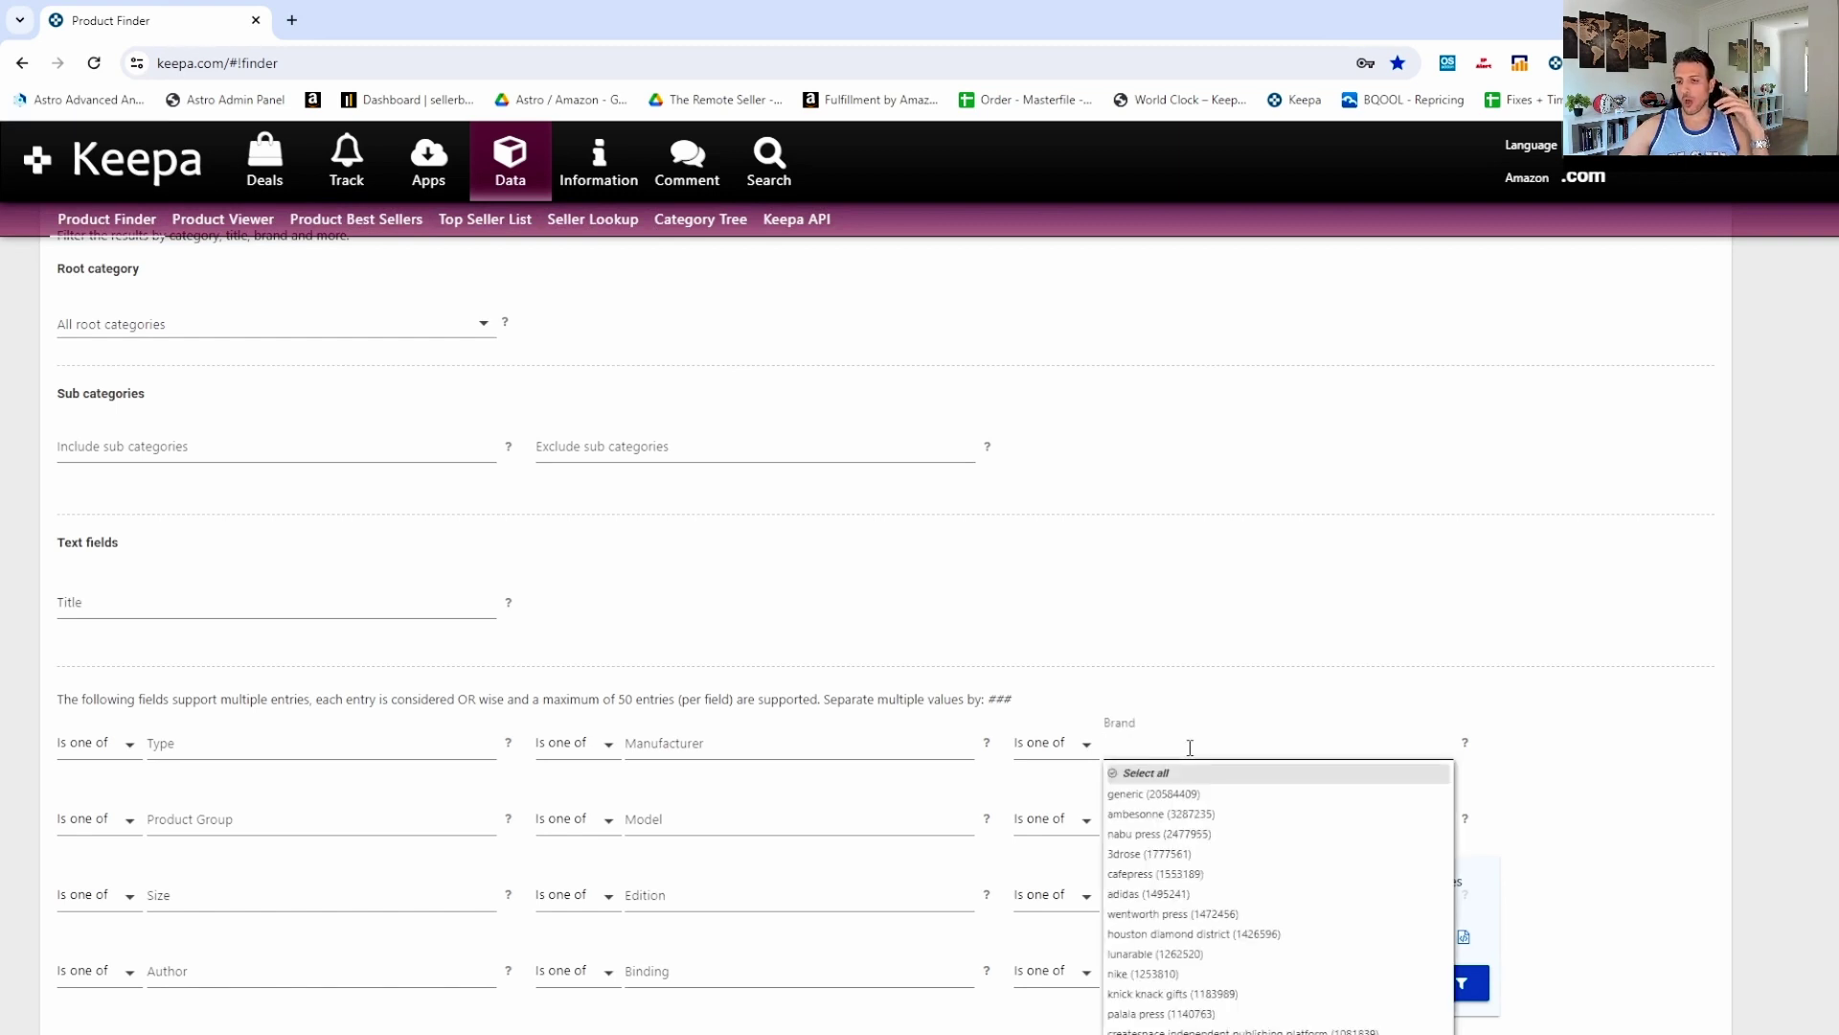
{"action": "type", "text": "nei"}
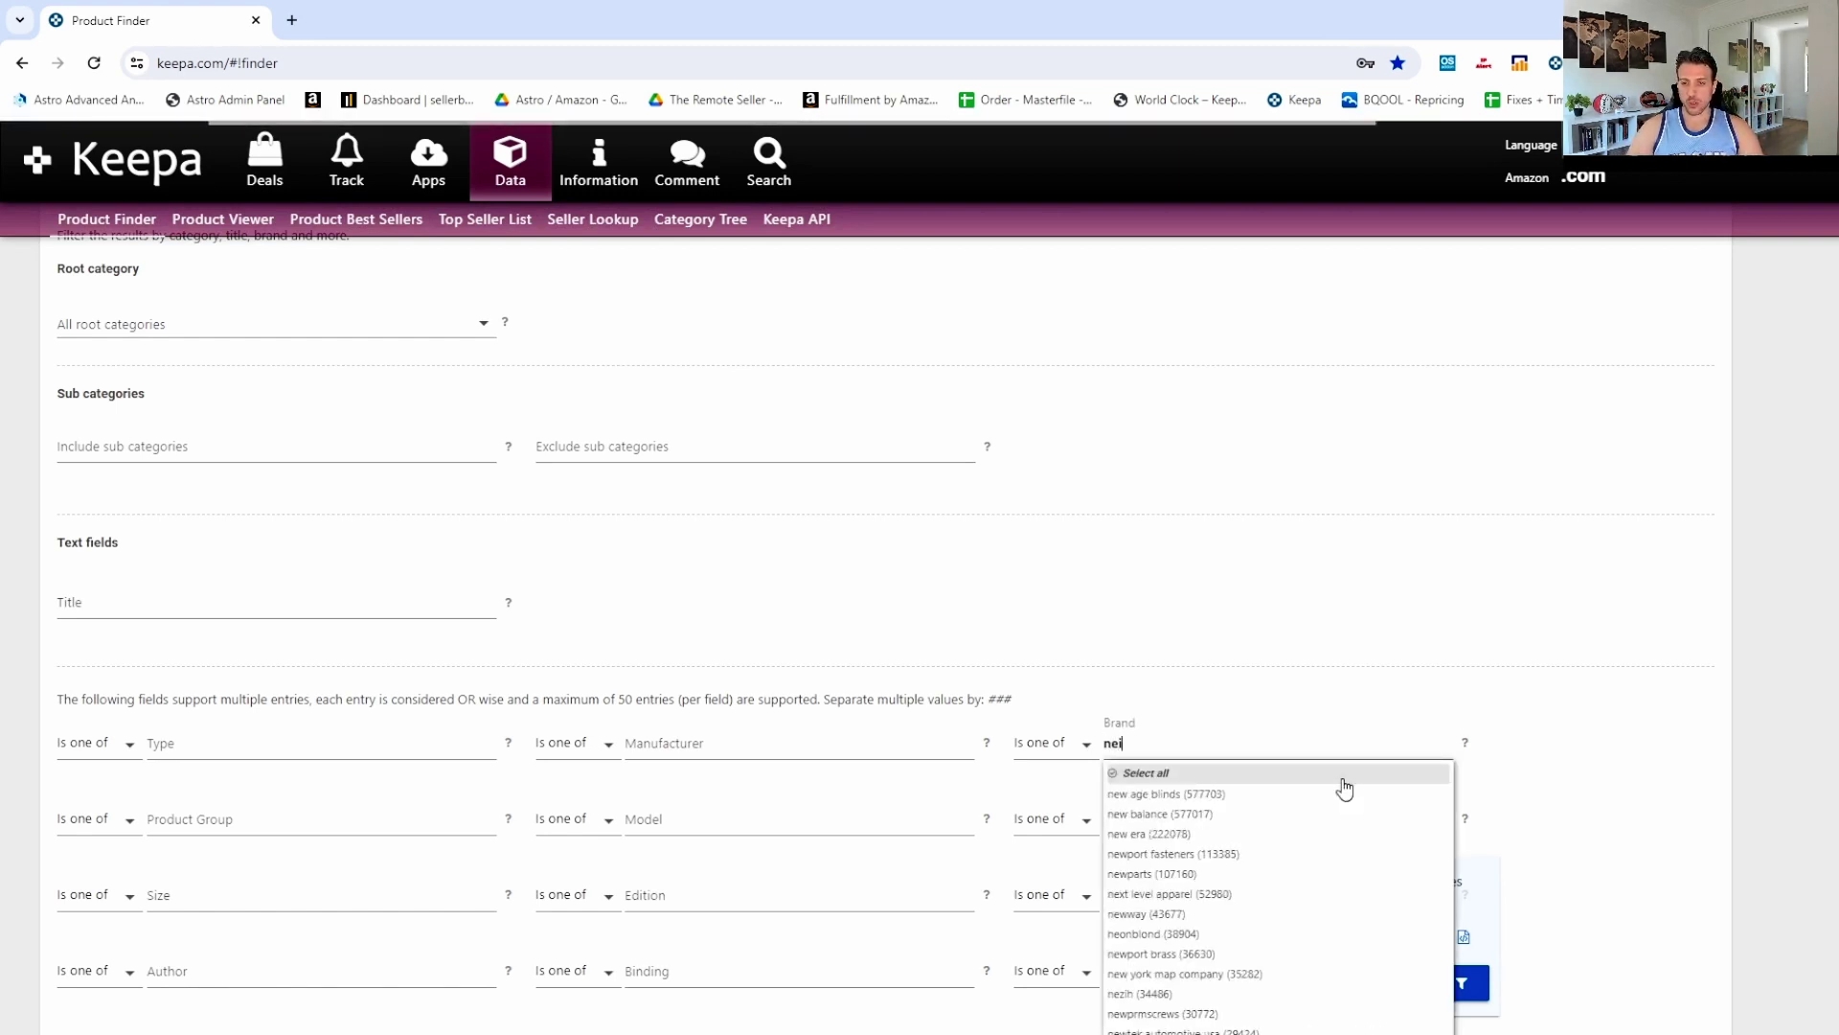
{"action": "key", "text": "BackSpace"}
{"action": "type", "text": "ut"}
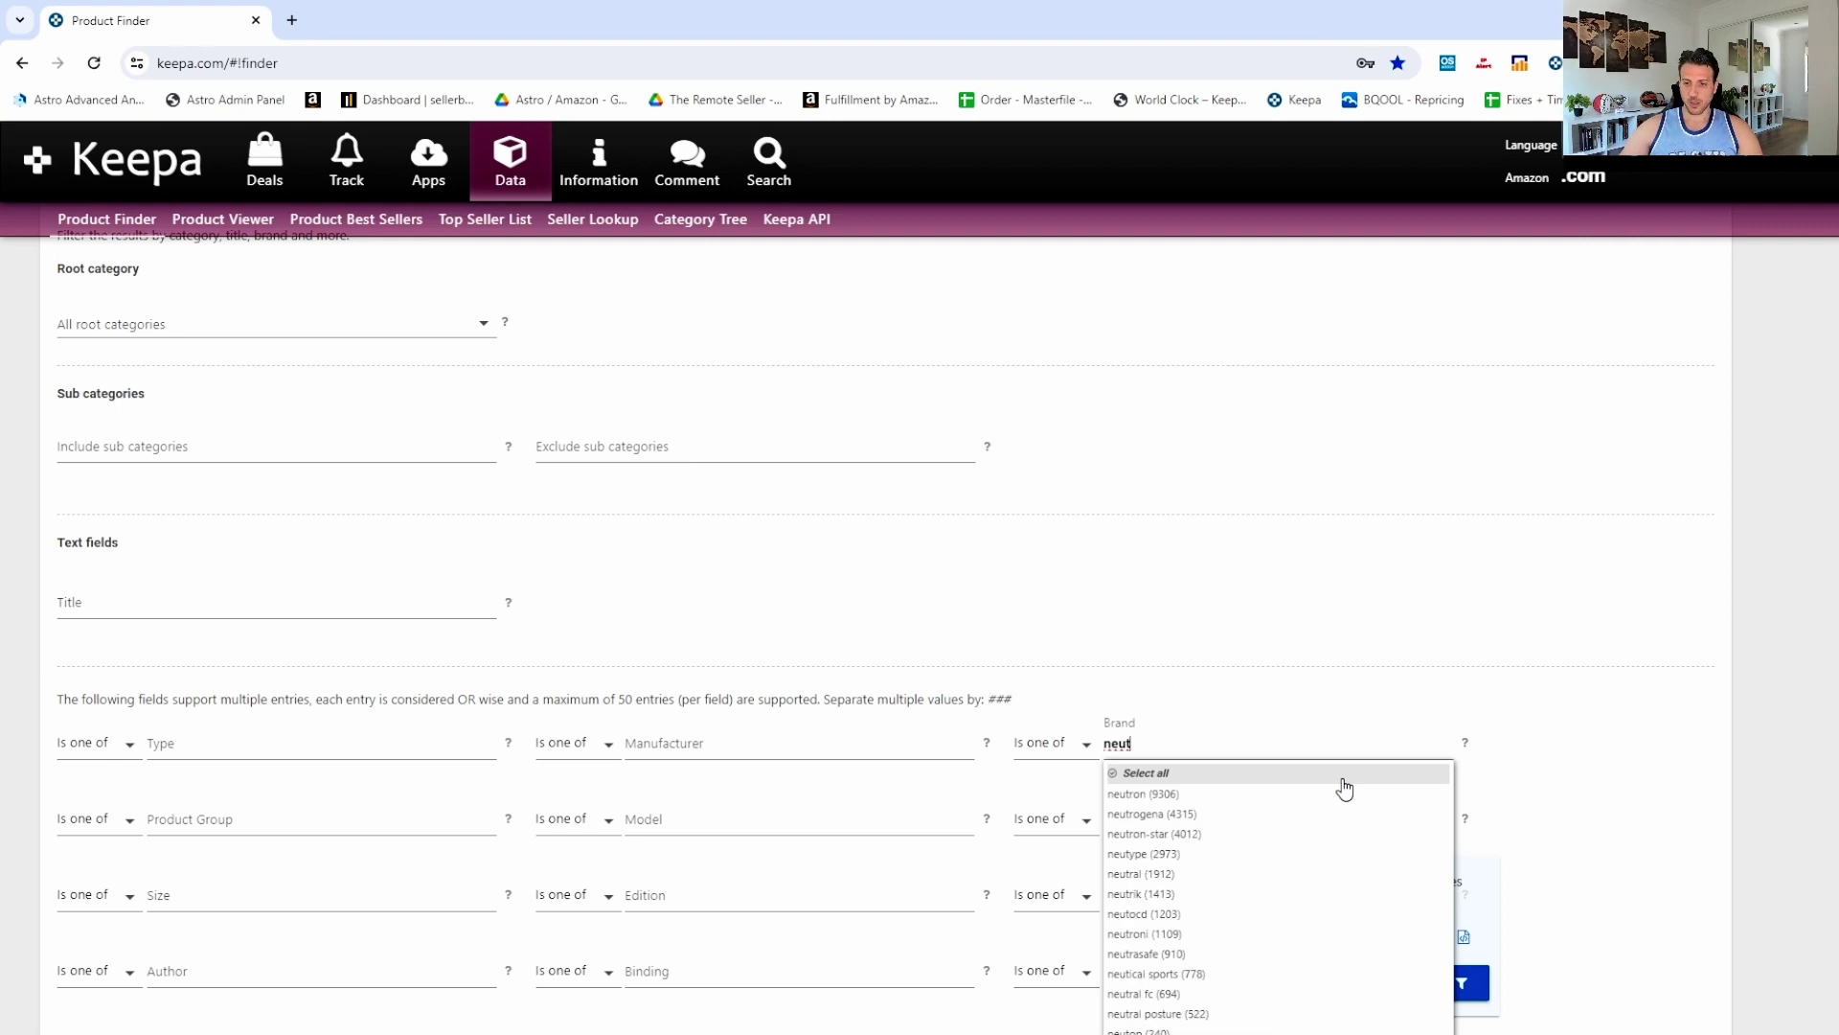
{"action": "left_click", "coordinate": [1154, 813]}
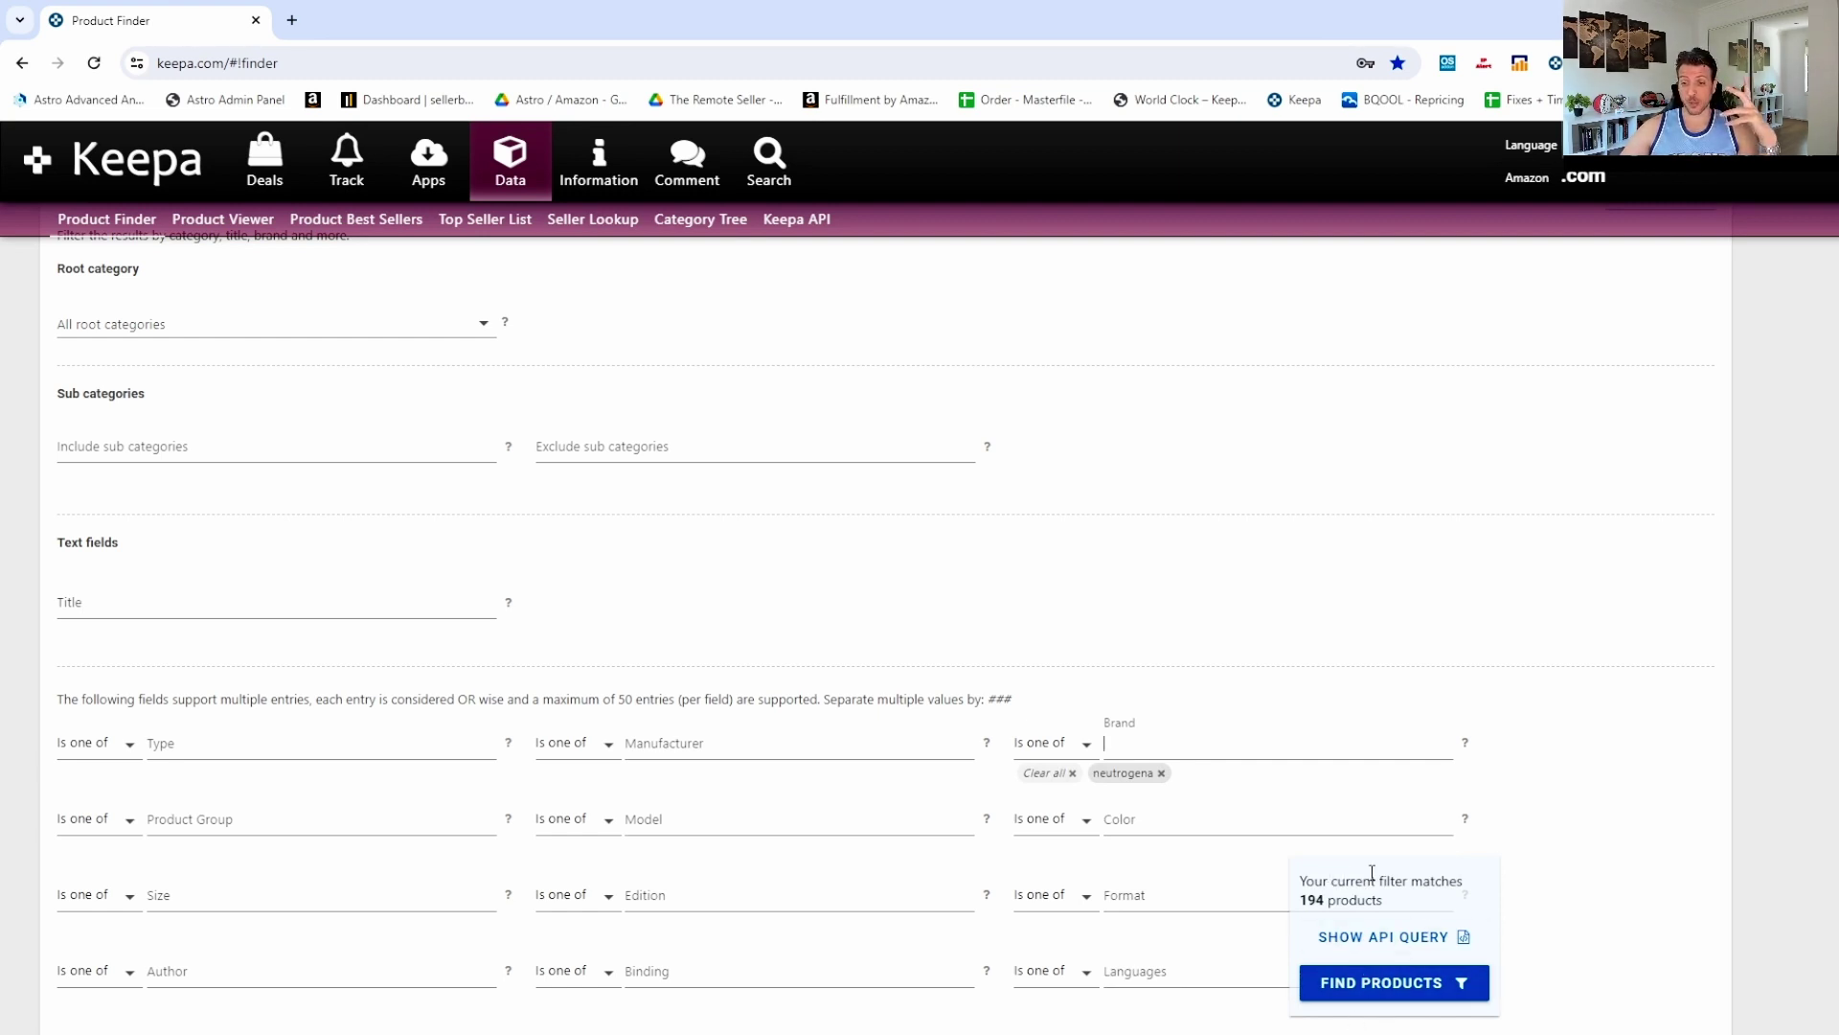
{"action": "left_click", "coordinate": [1376, 983]}
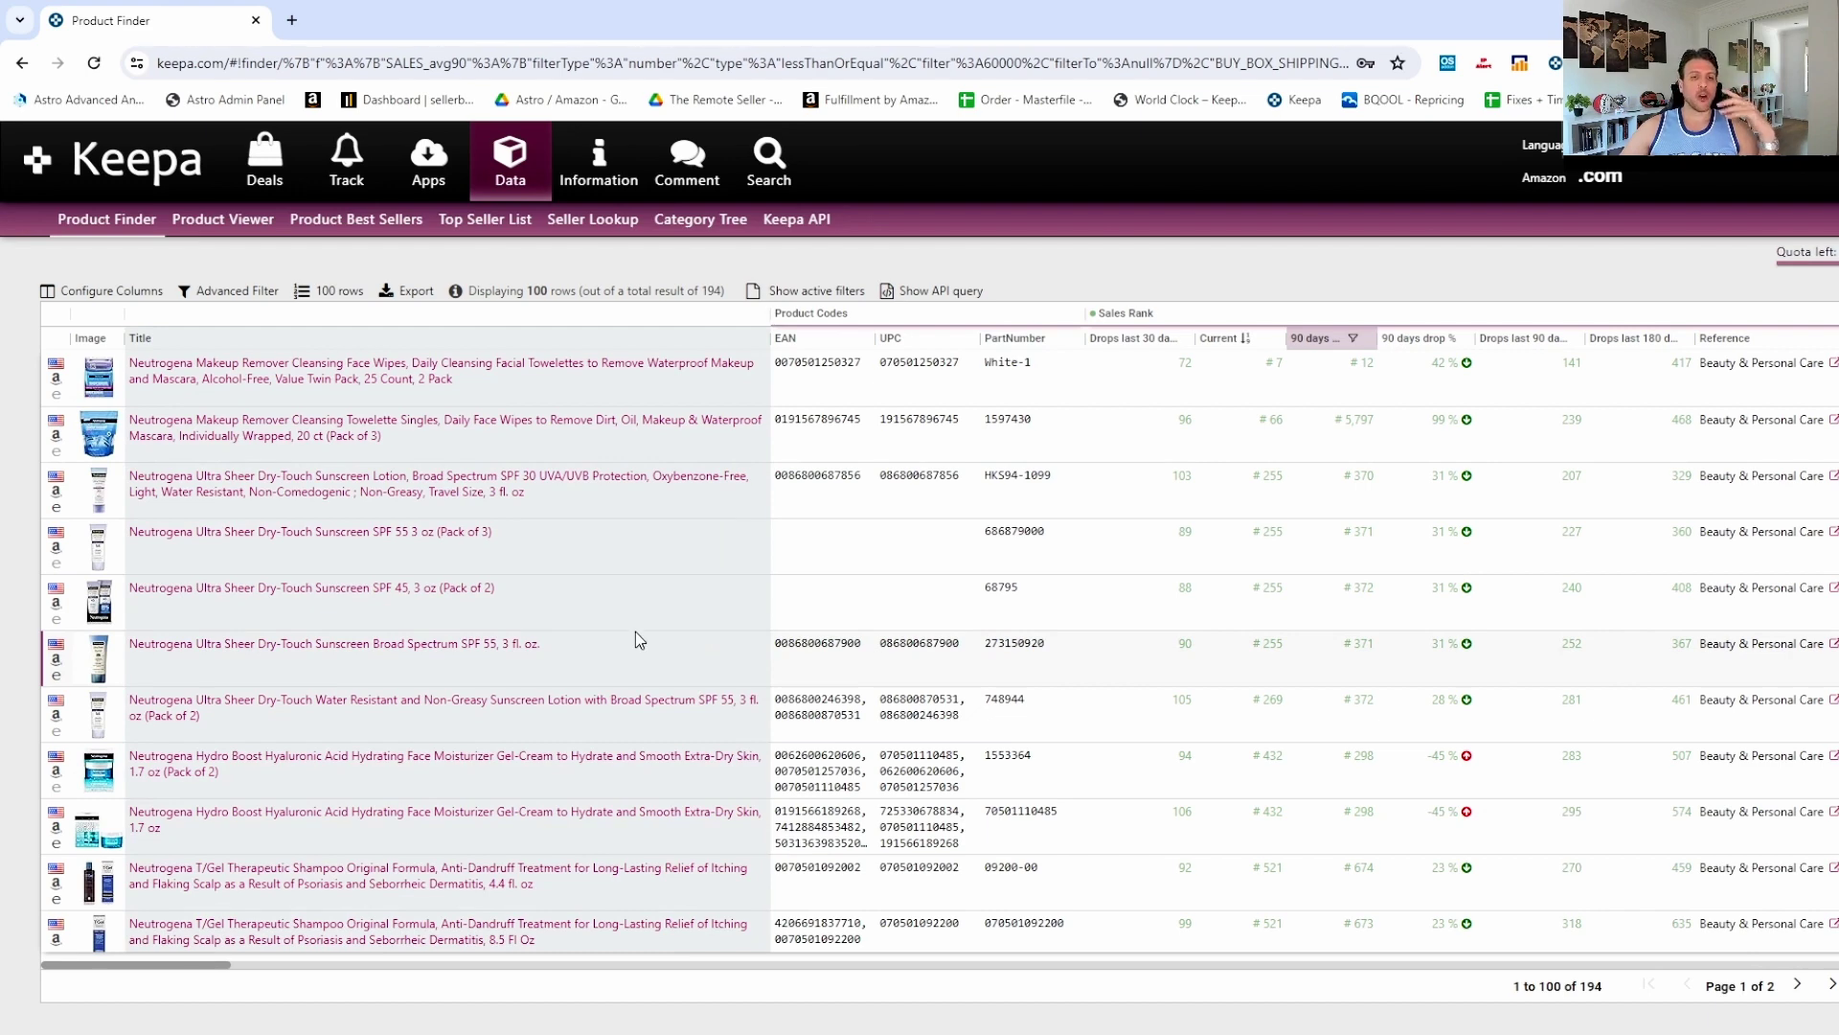
{"action": "mouse_move", "coordinate": [417, 484]}
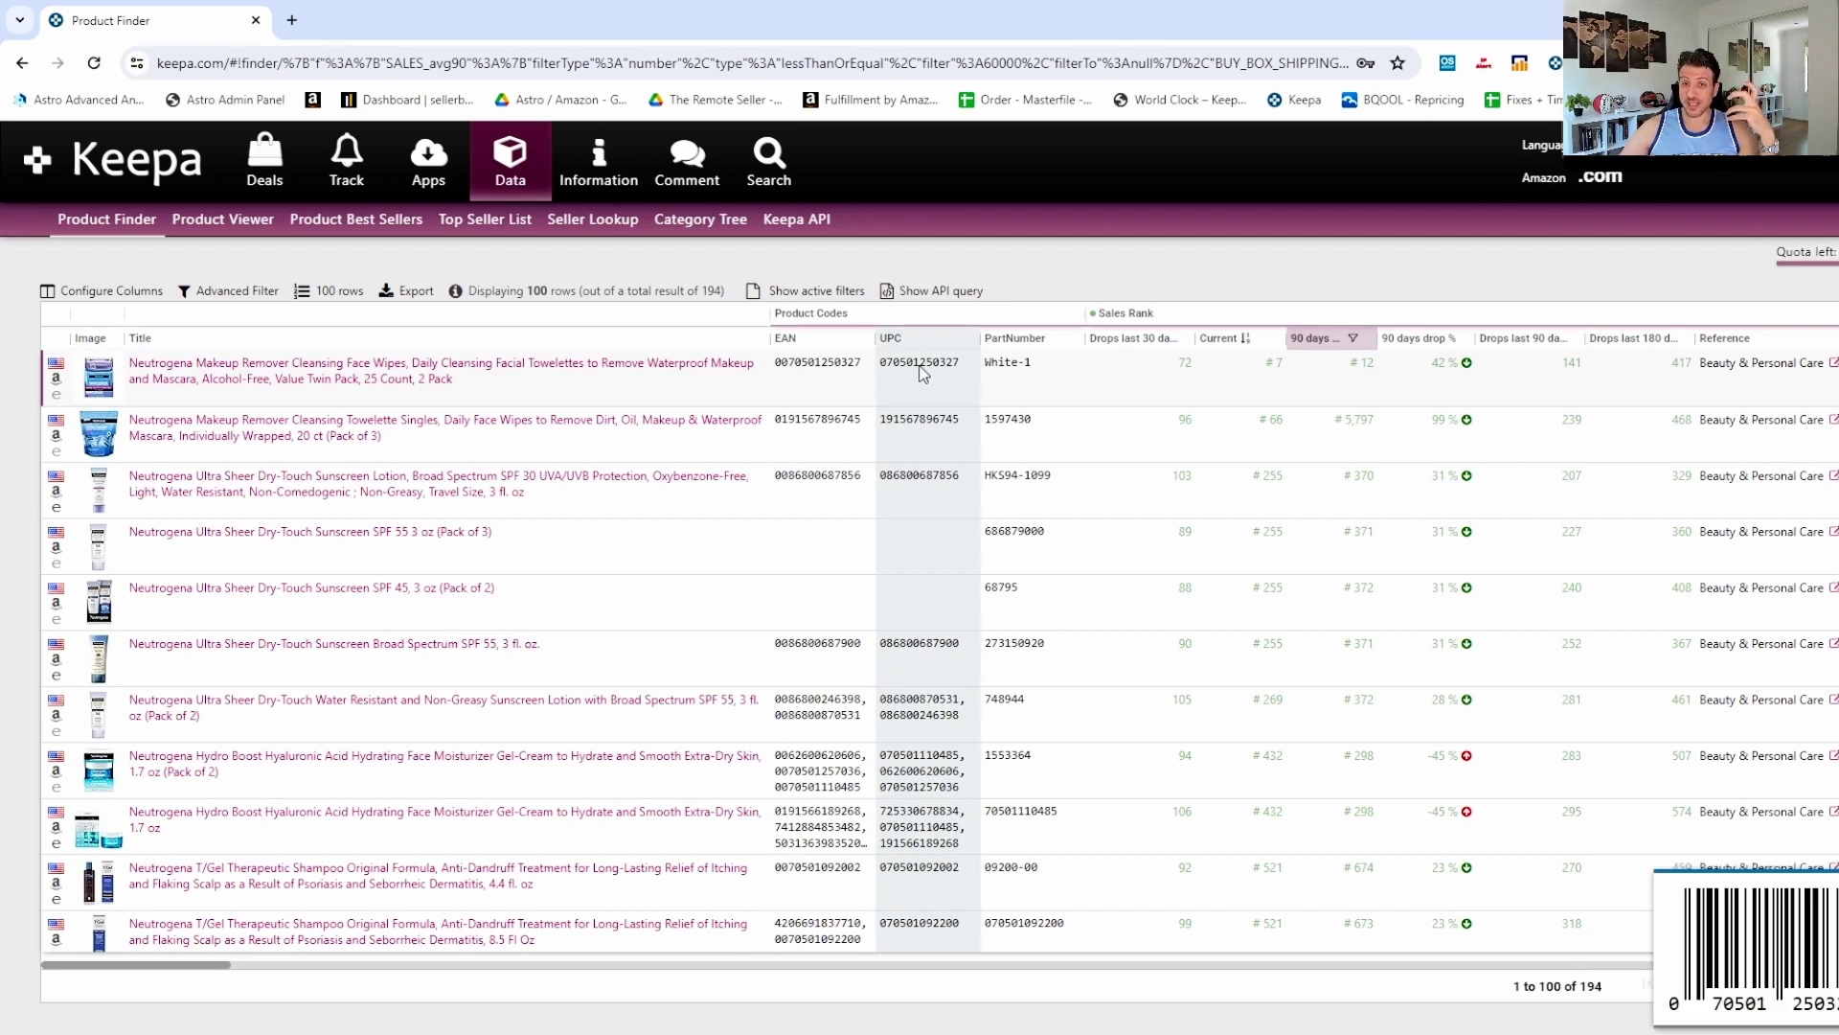
{"action": "left_click", "coordinate": [923, 374]}
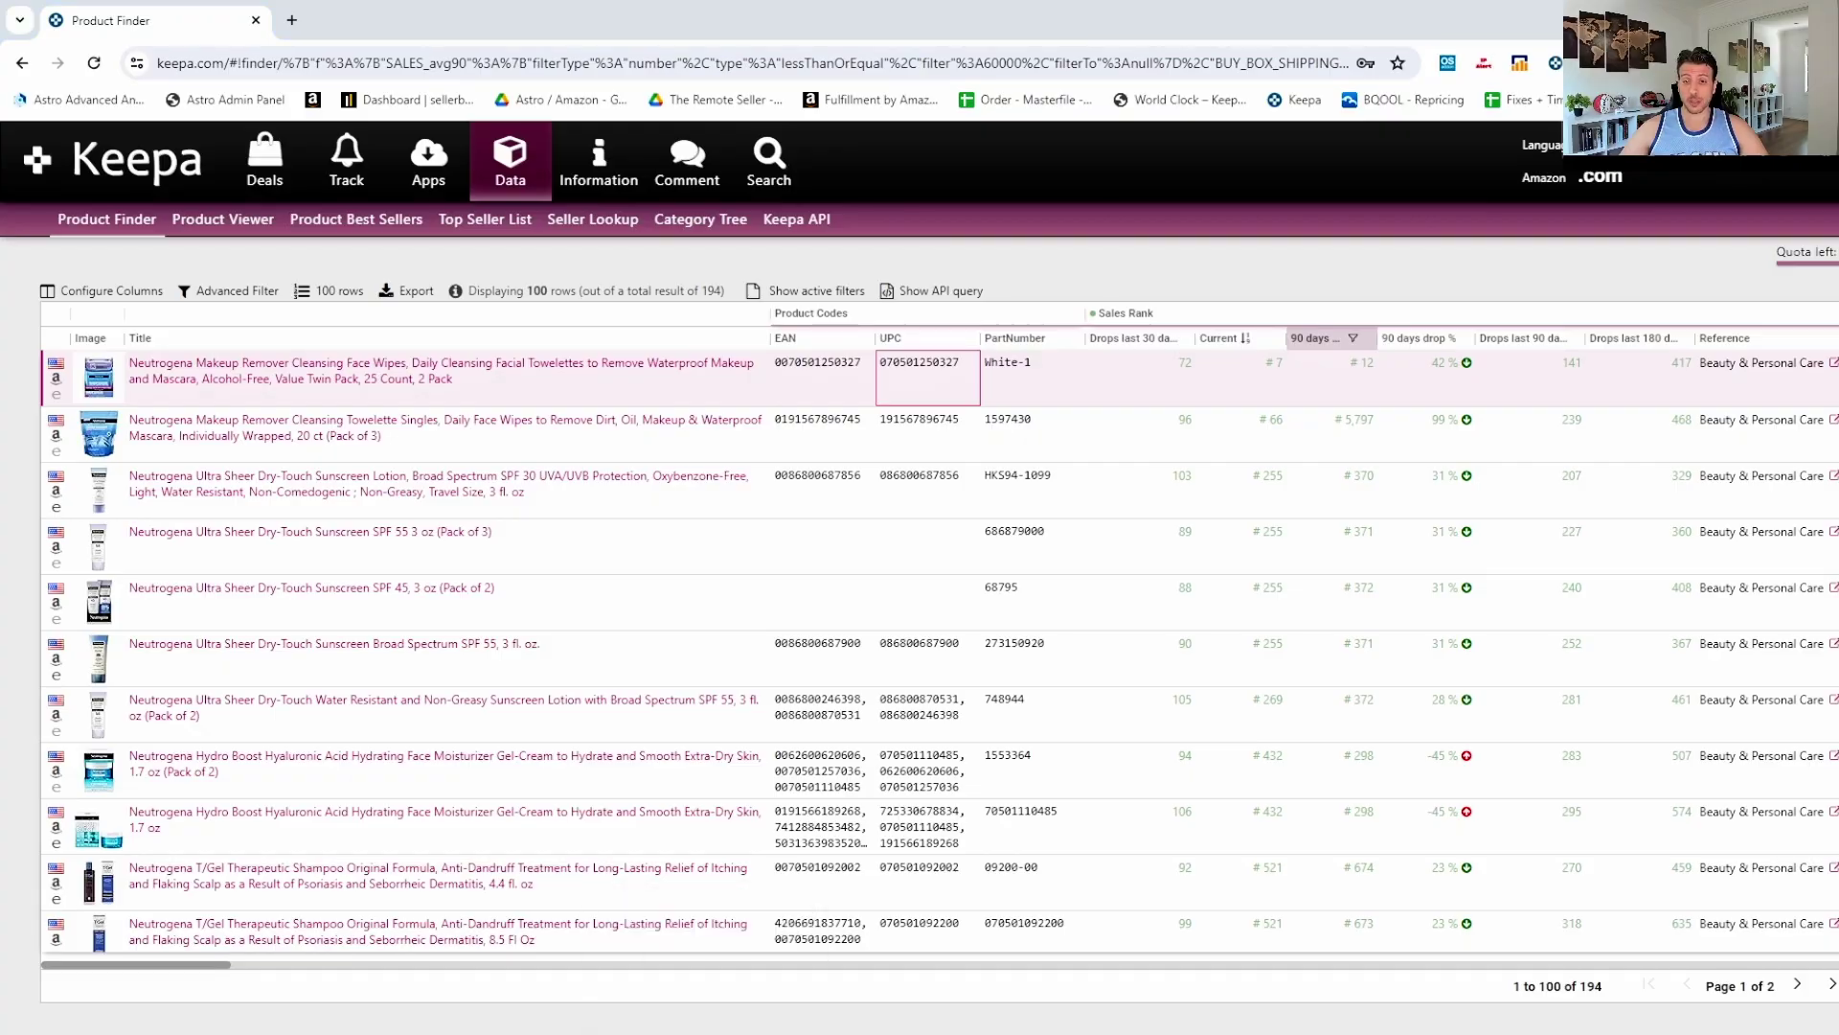
{"action": "key", "text": "alt+Tab"}
{"action": "key", "text": "ctrl+f"}
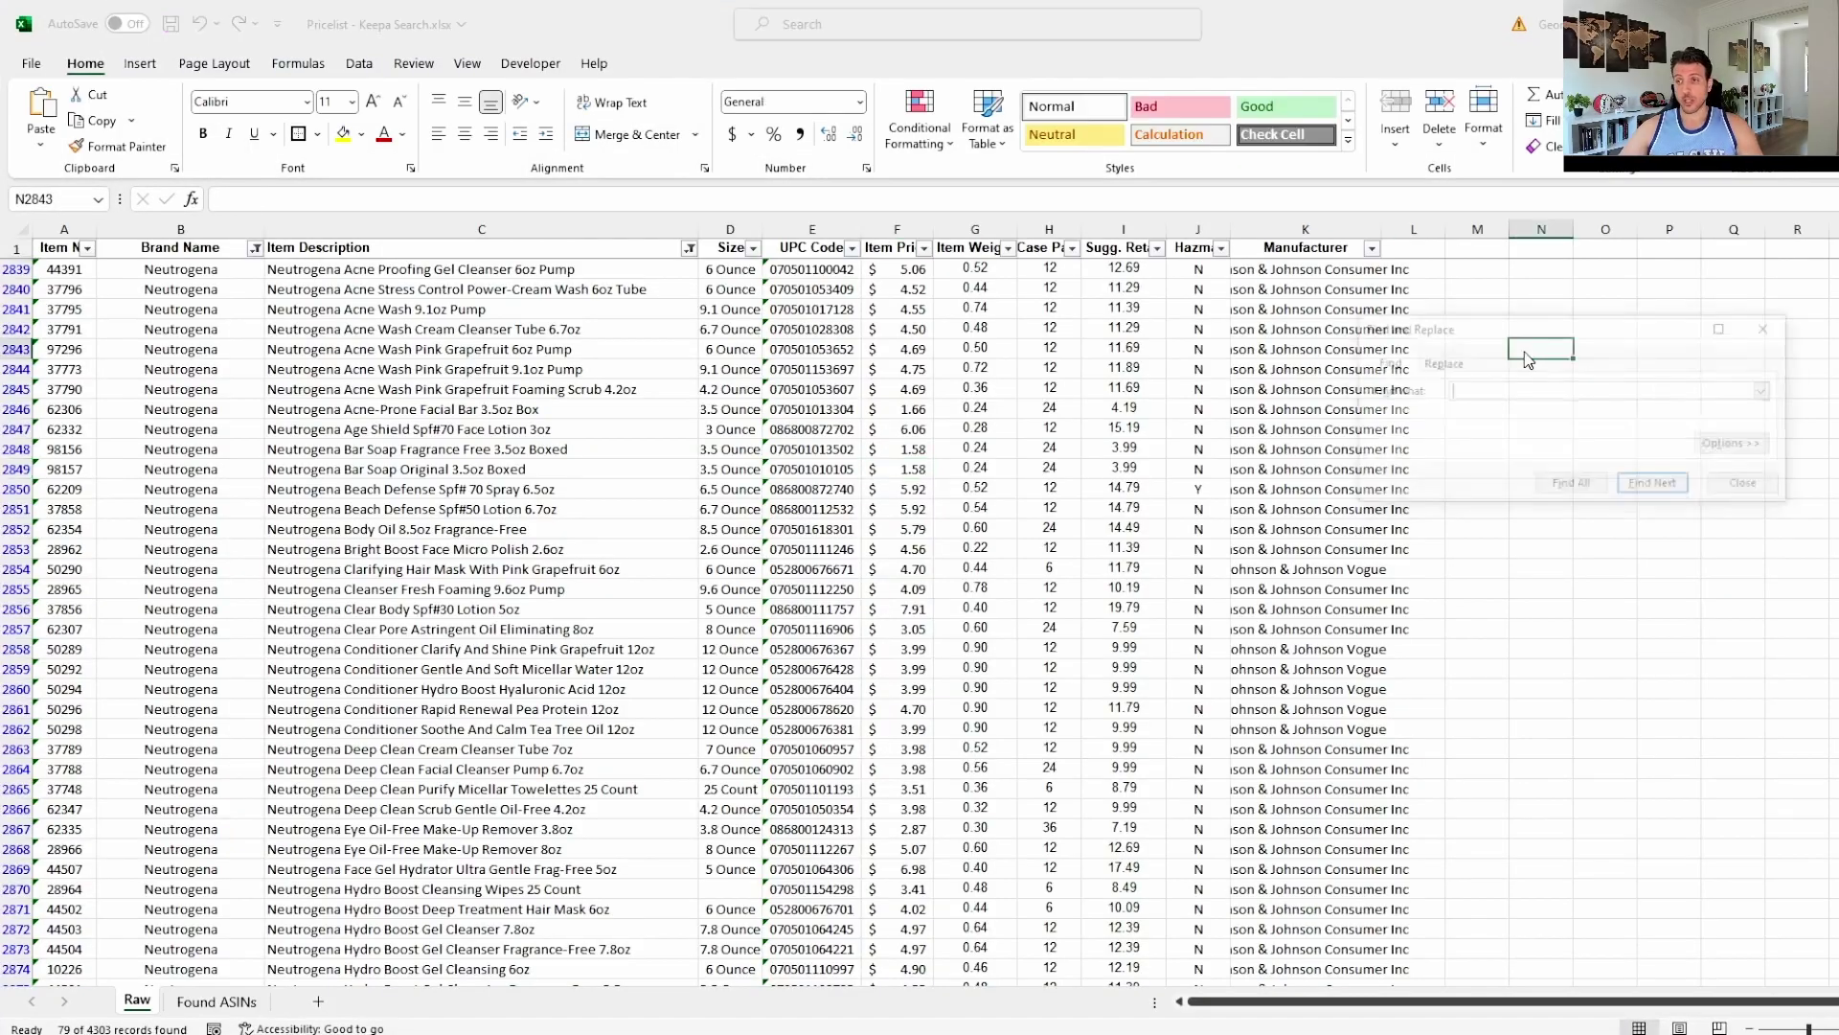
{"action": "key", "text": "ctrl+v"}
{"action": "left_click", "coordinate": [1652, 495]}
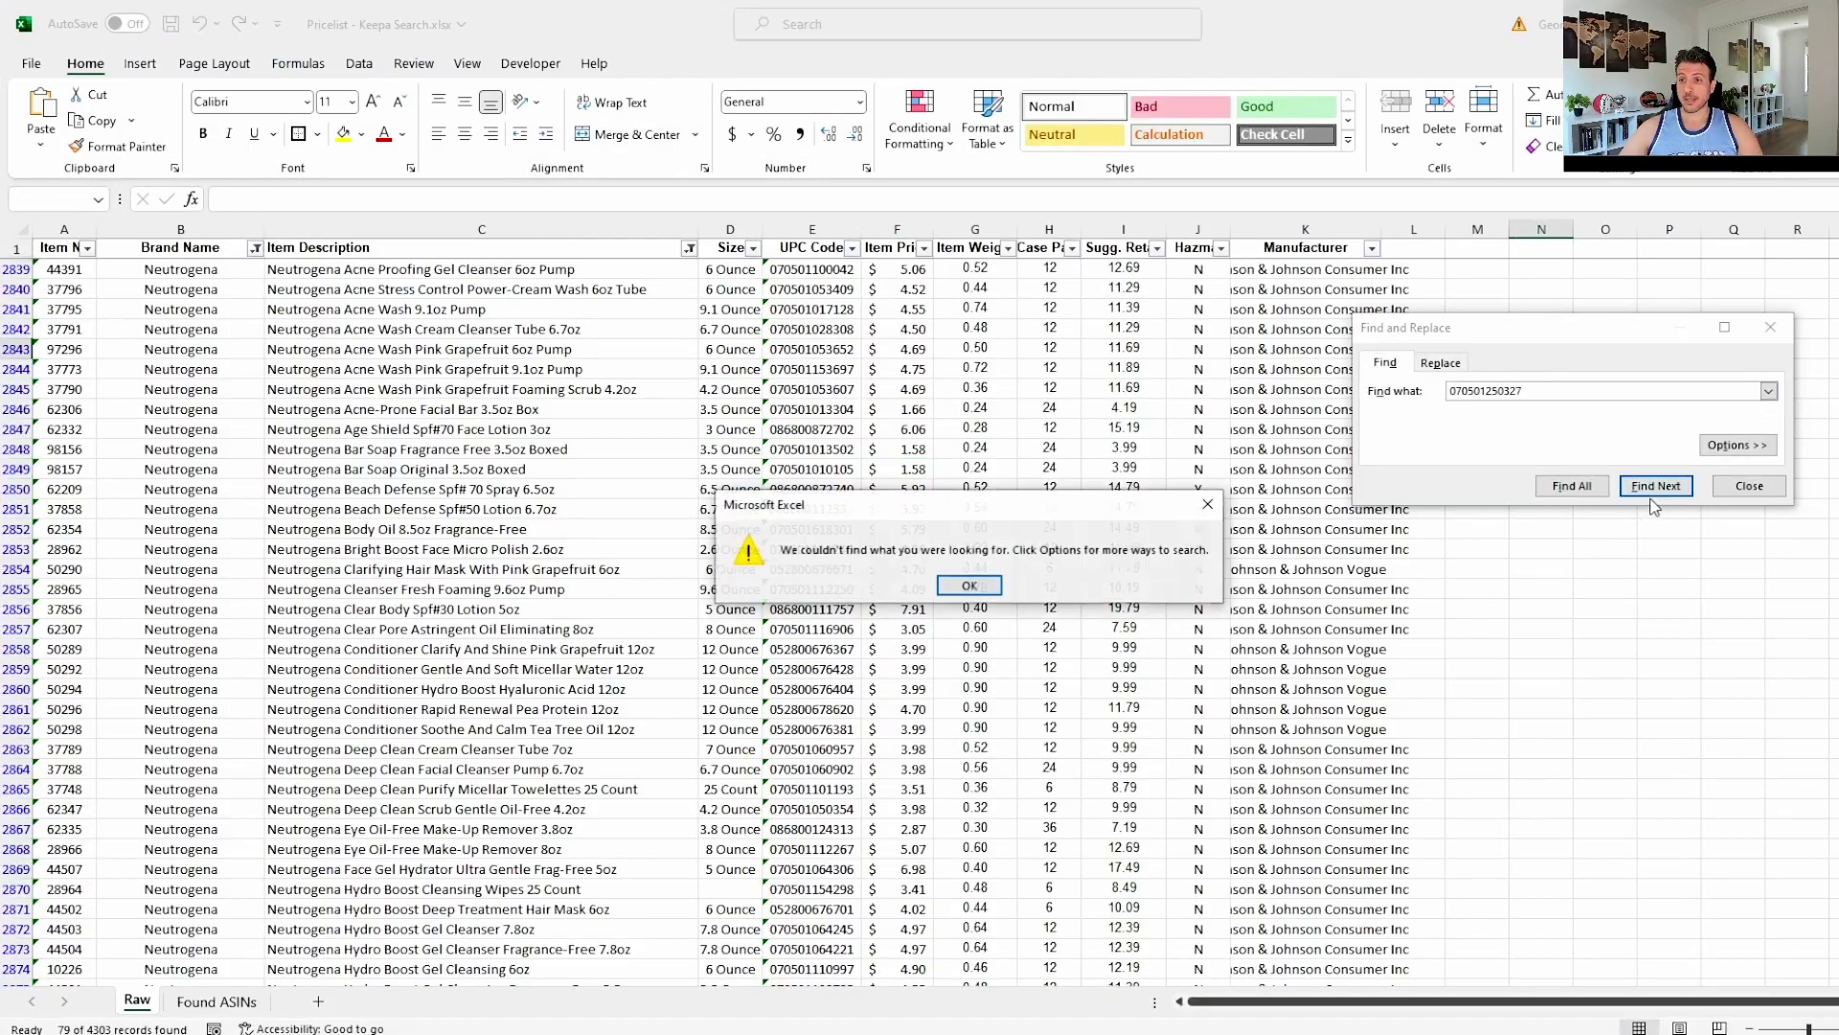
{"action": "left_click", "coordinate": [967, 587]}
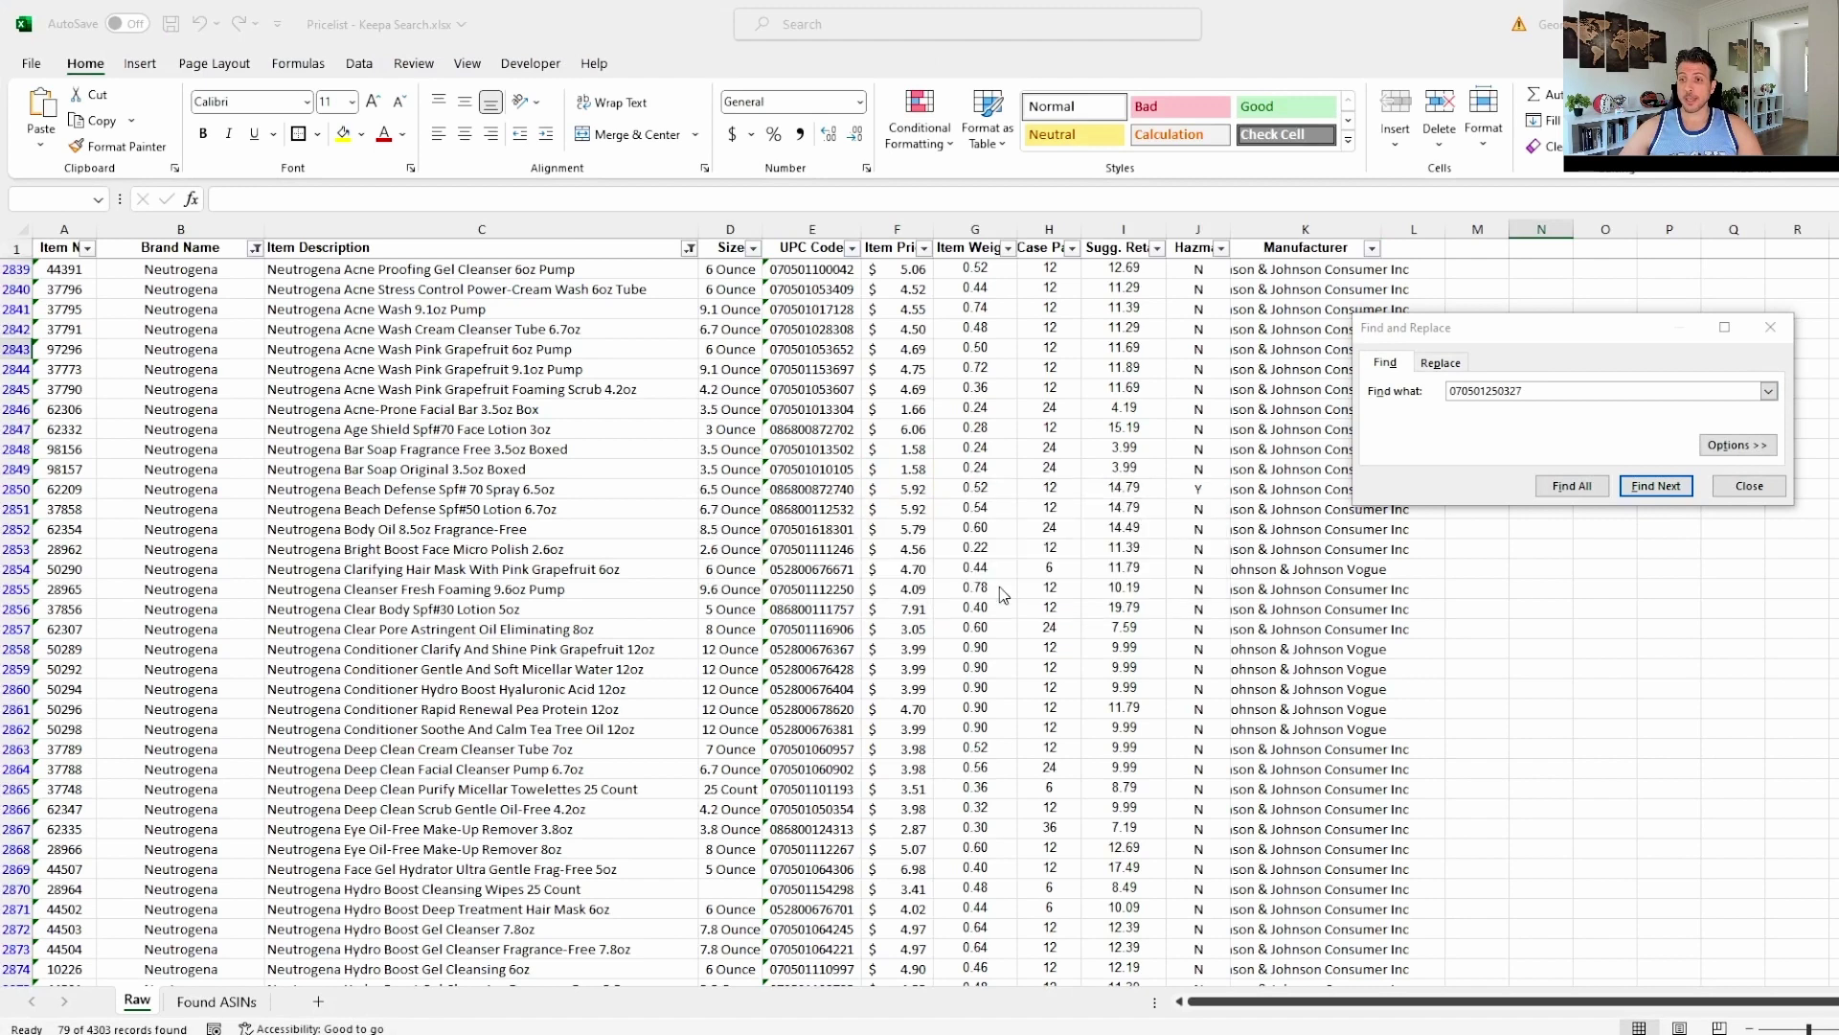
{"action": "left_click", "coordinate": [1455, 391]}
{"action": "key", "text": "BackSpace"}
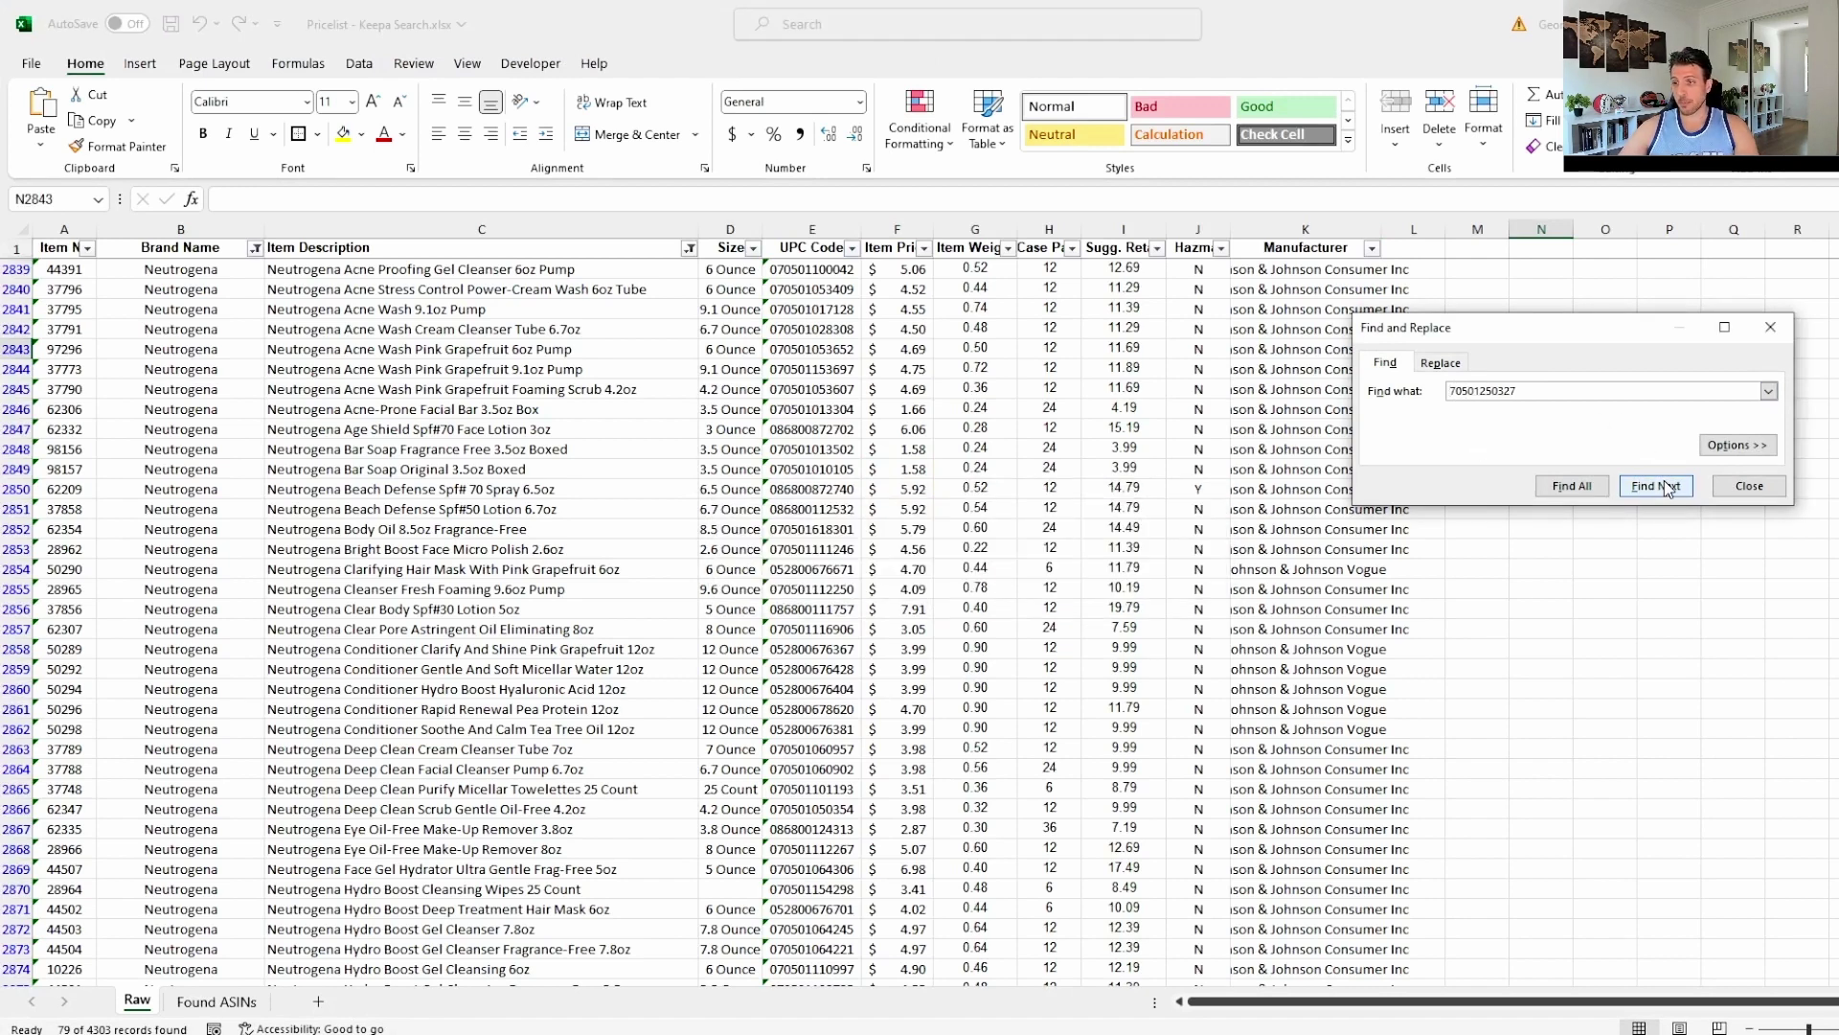
{"action": "left_click", "coordinate": [1672, 486]}
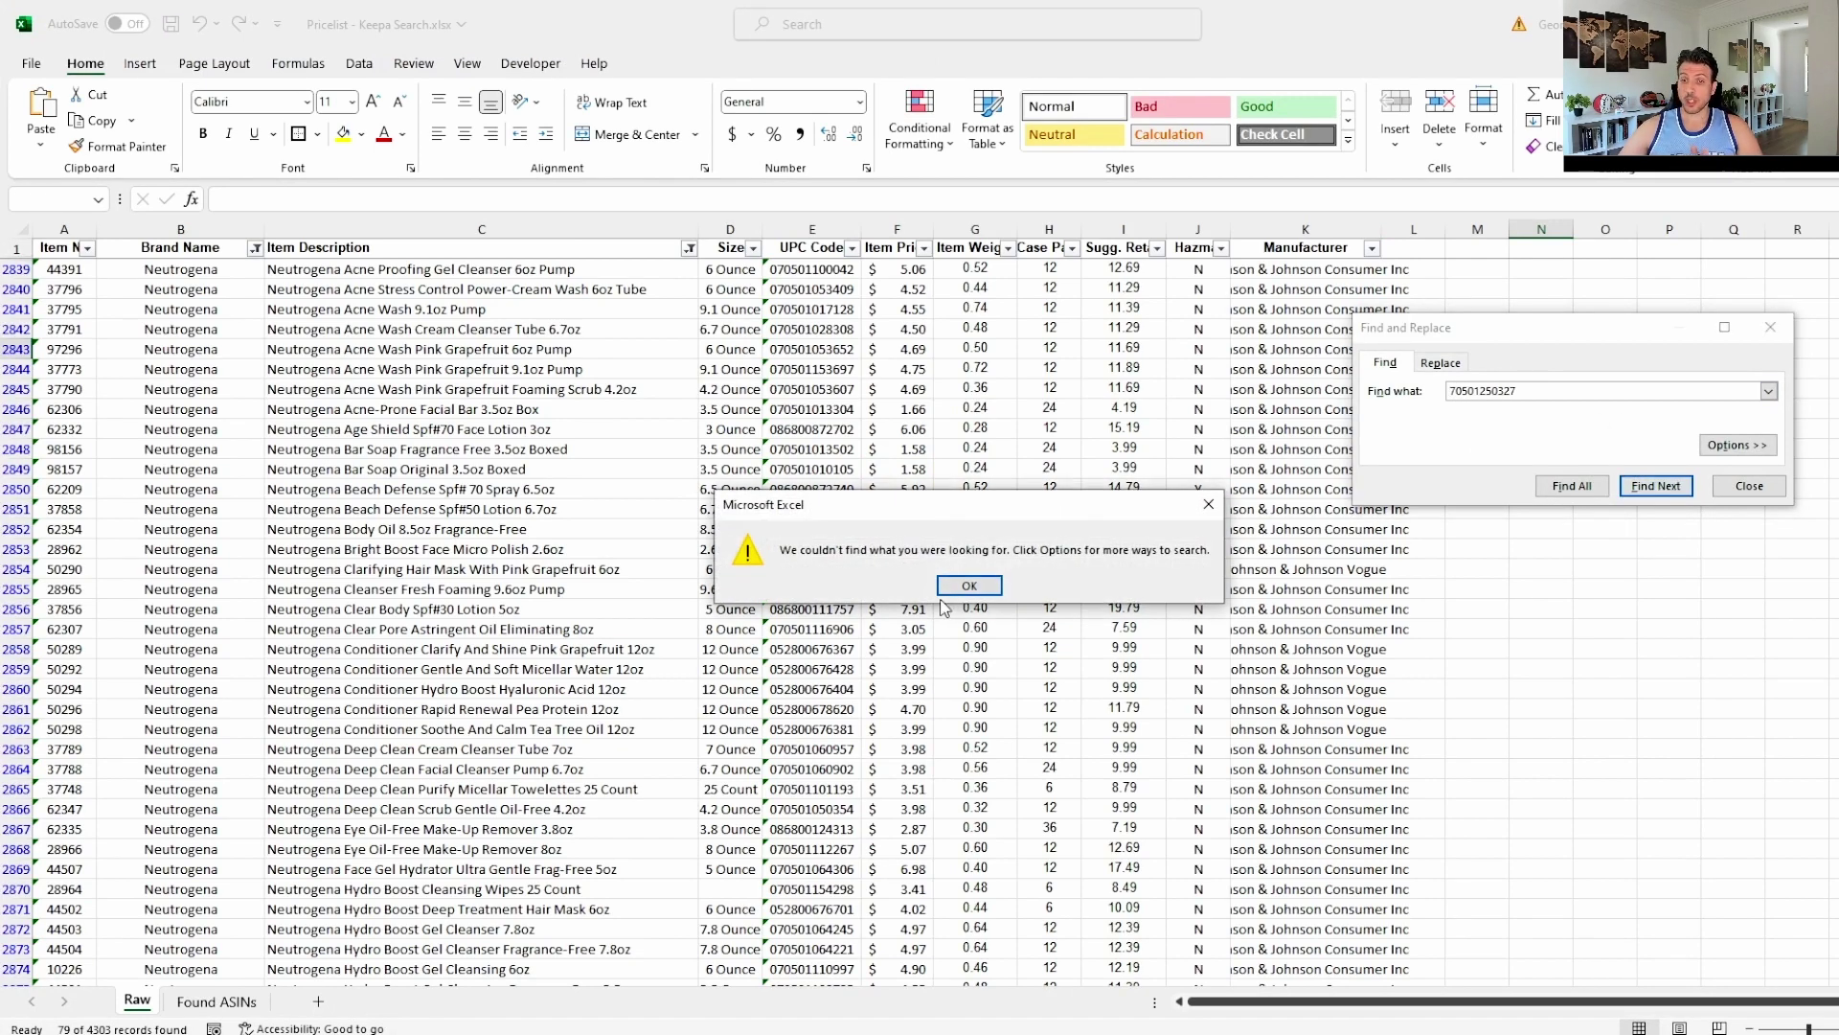
{"action": "left_click", "coordinate": [970, 585]}
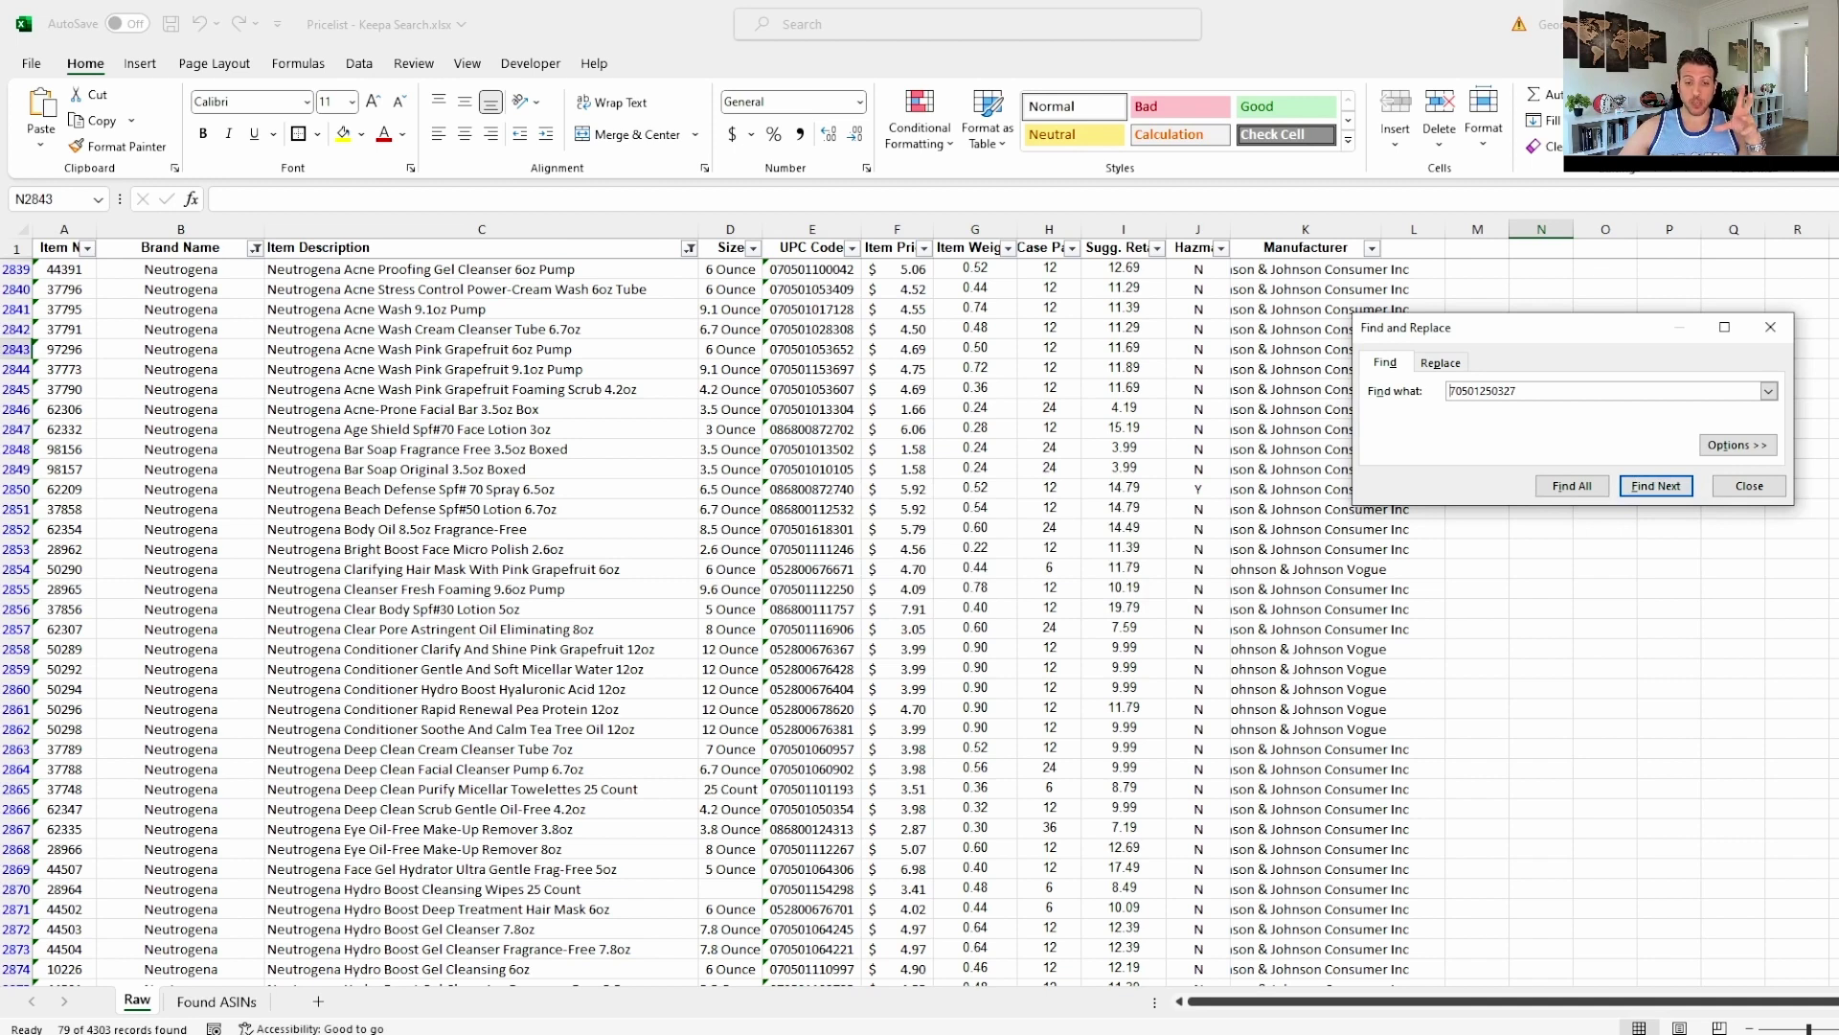
Glance at the Keepa results, then return to the Excel pricelist.
{"action": "key", "text": "alt+Tab"}
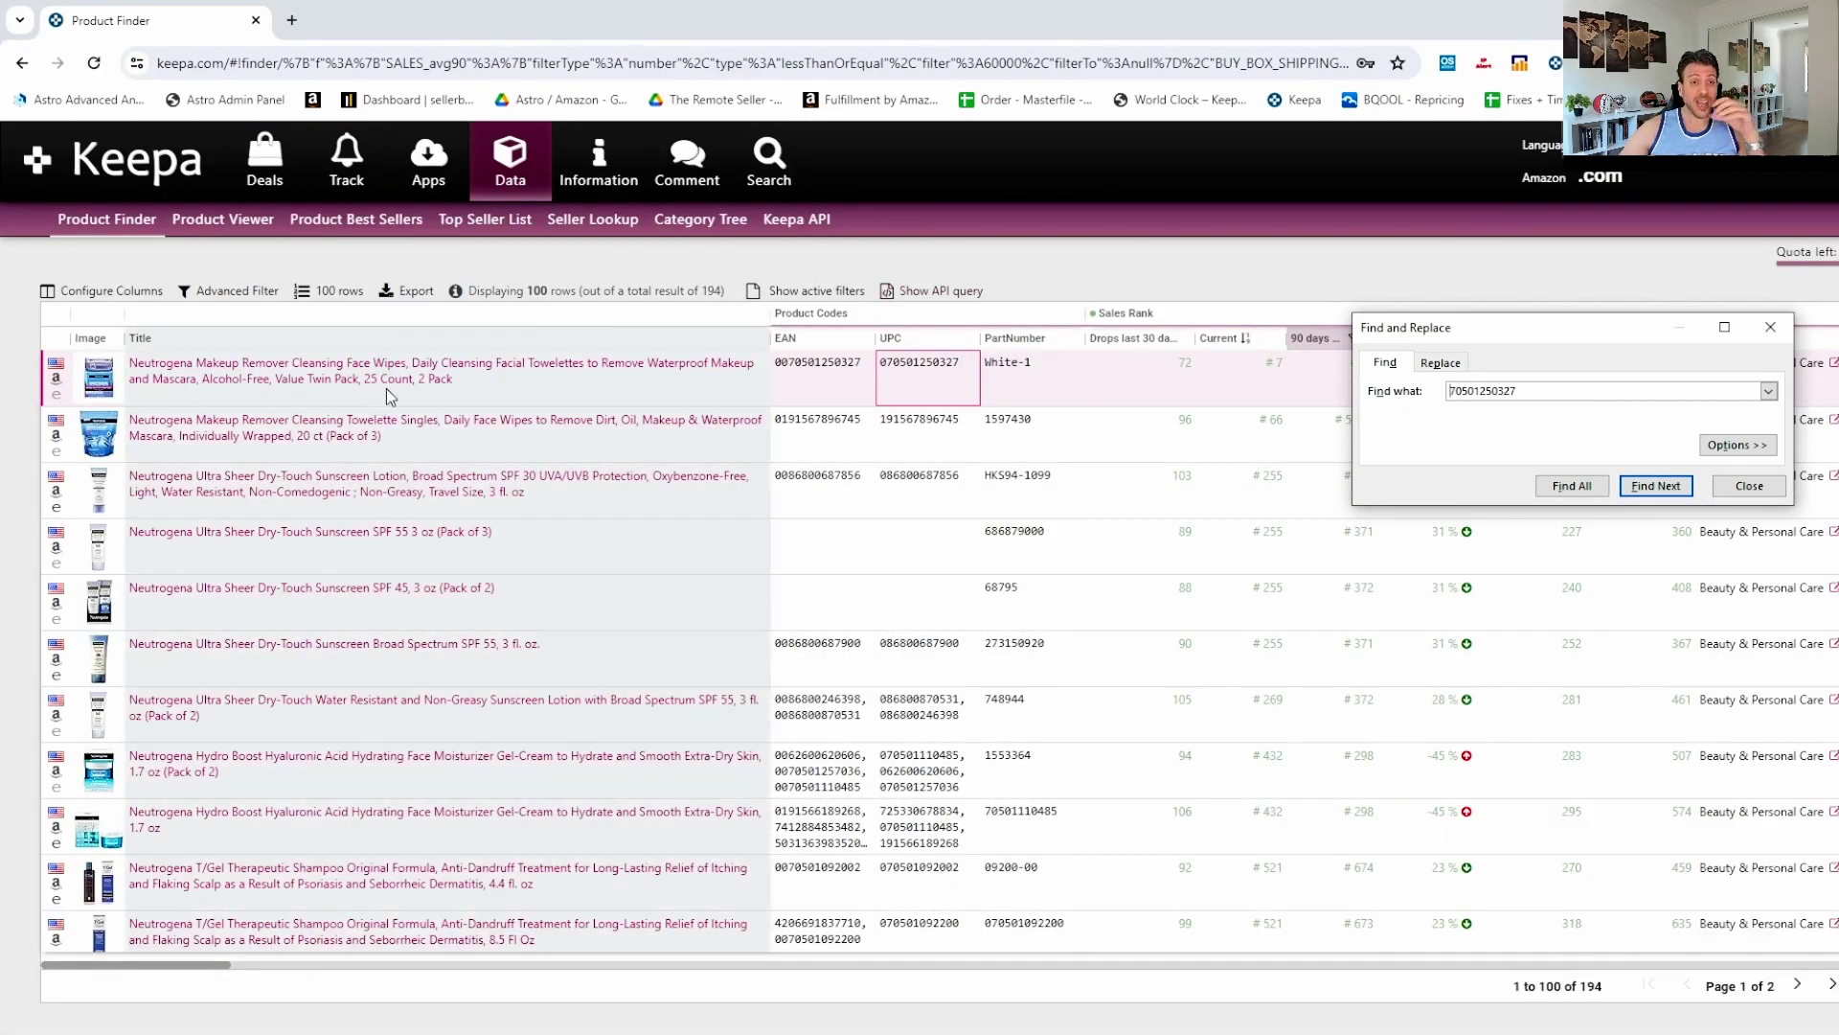
{"action": "mouse_move", "coordinate": [500, 428]}
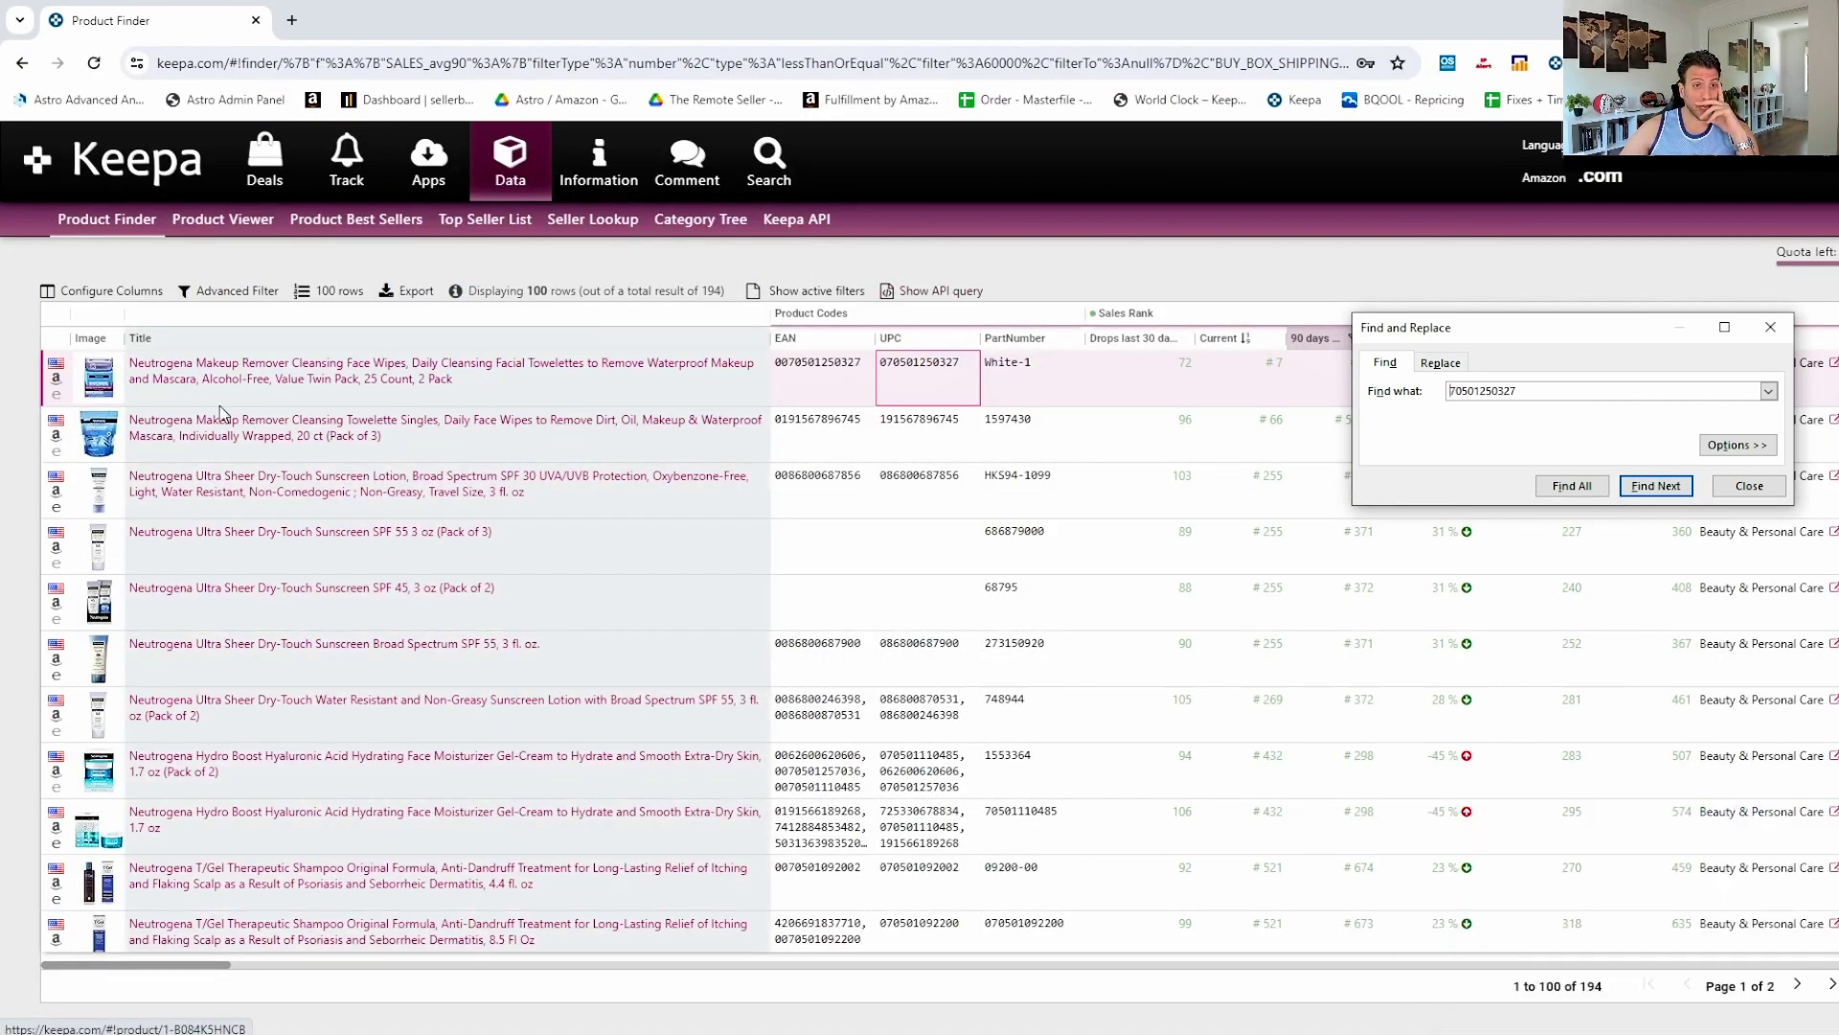
{"action": "mouse_move", "coordinate": [273, 394]}
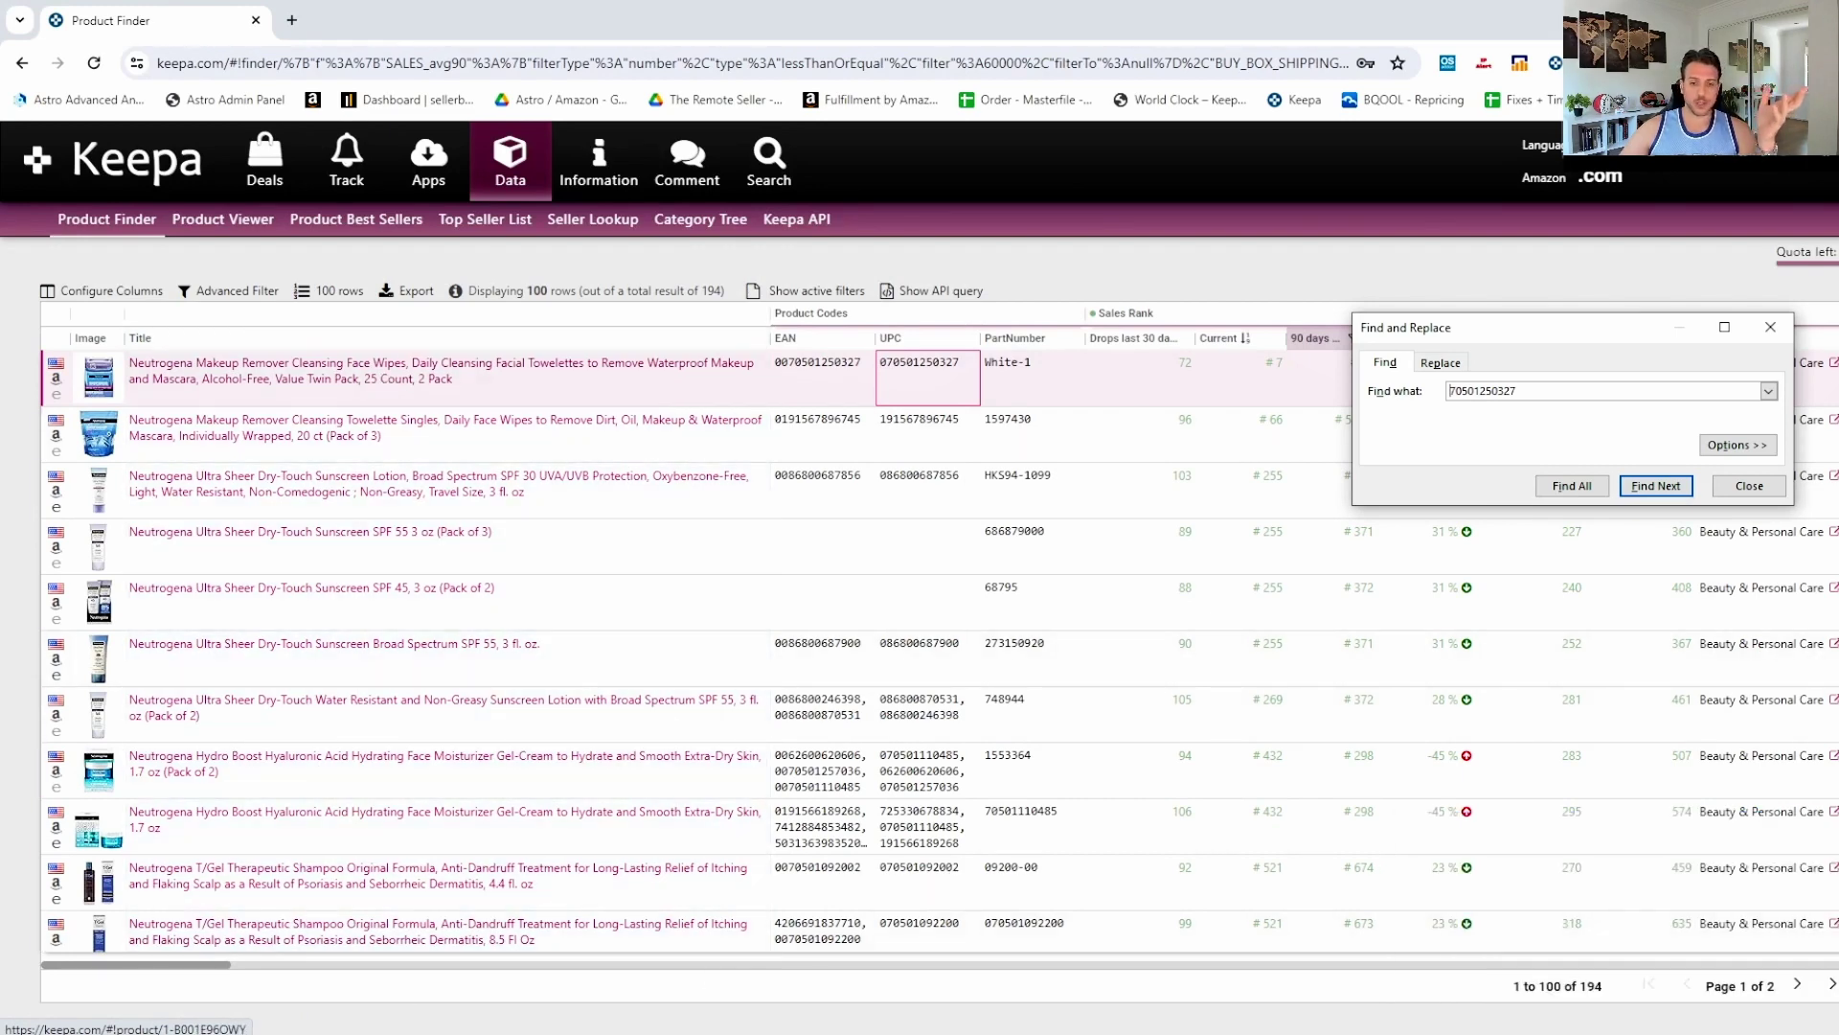
{"action": "key", "text": "alt+Tab"}
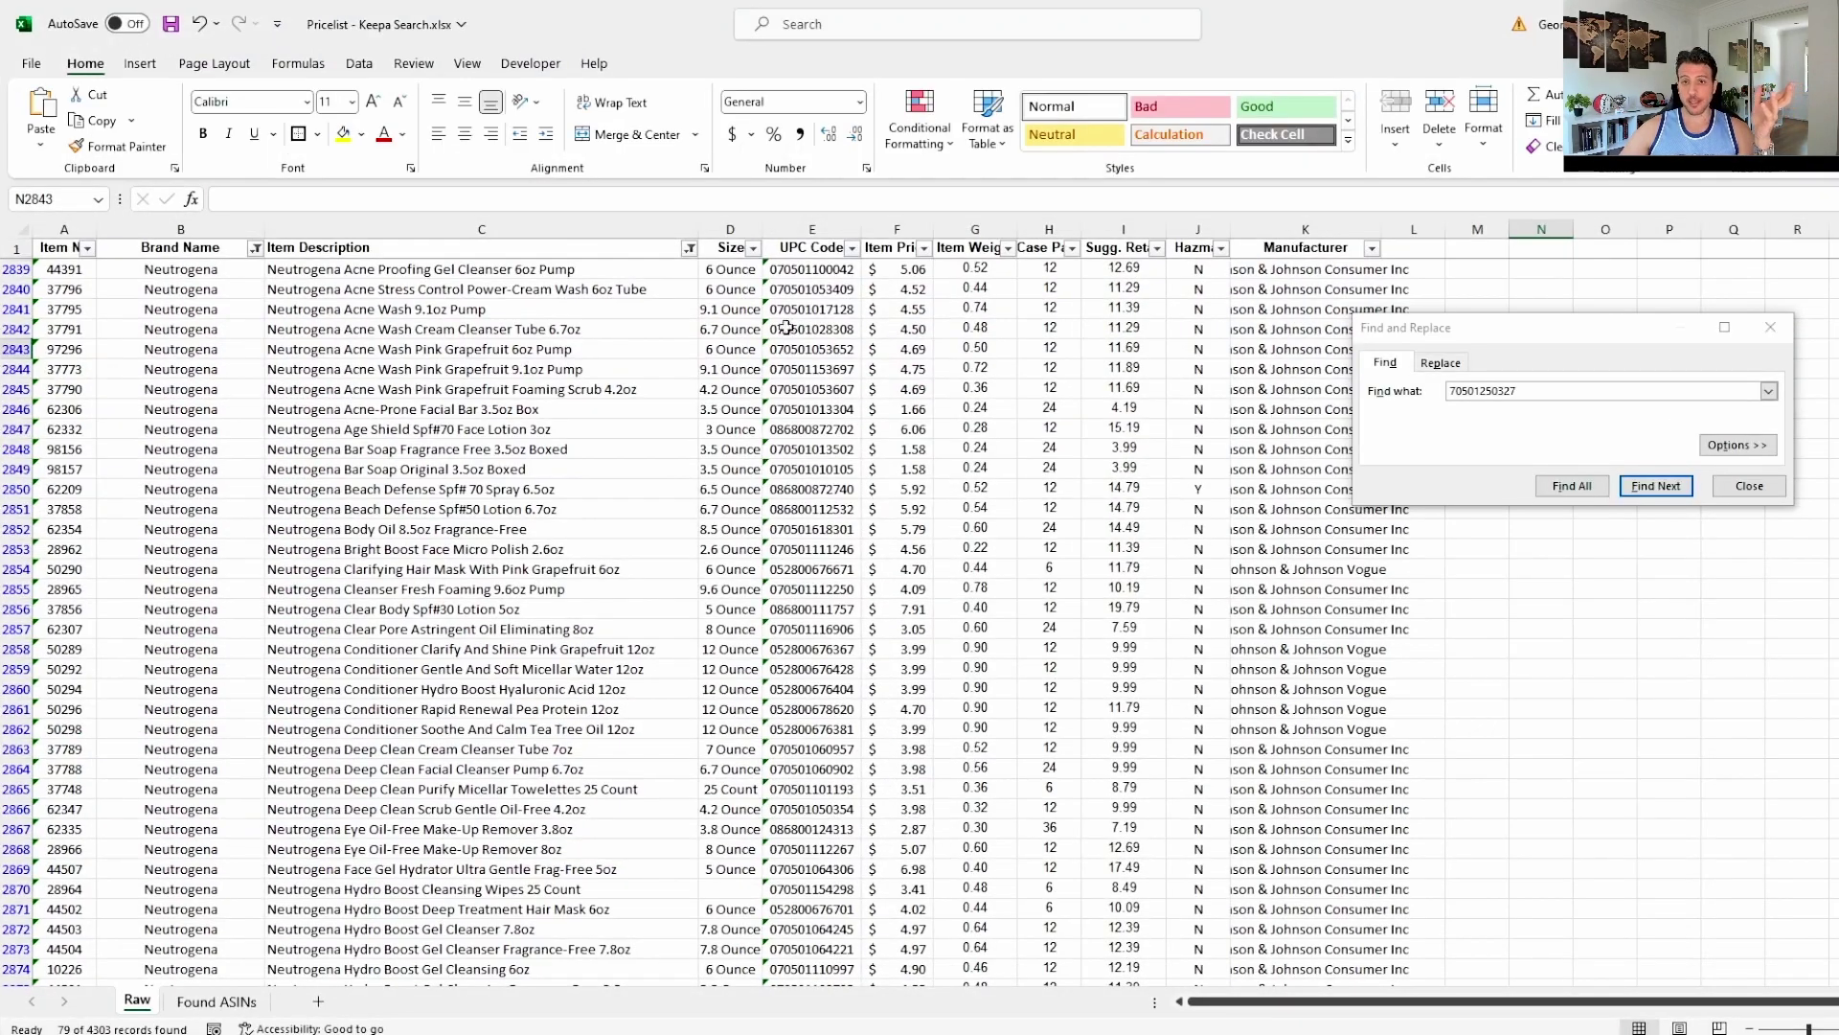
Filter Item Description to rows containing 'wipe', leaving only the Hydro Boost Cleansing Wipes 25 Count.
{"action": "left_click", "coordinate": [1749, 486]}
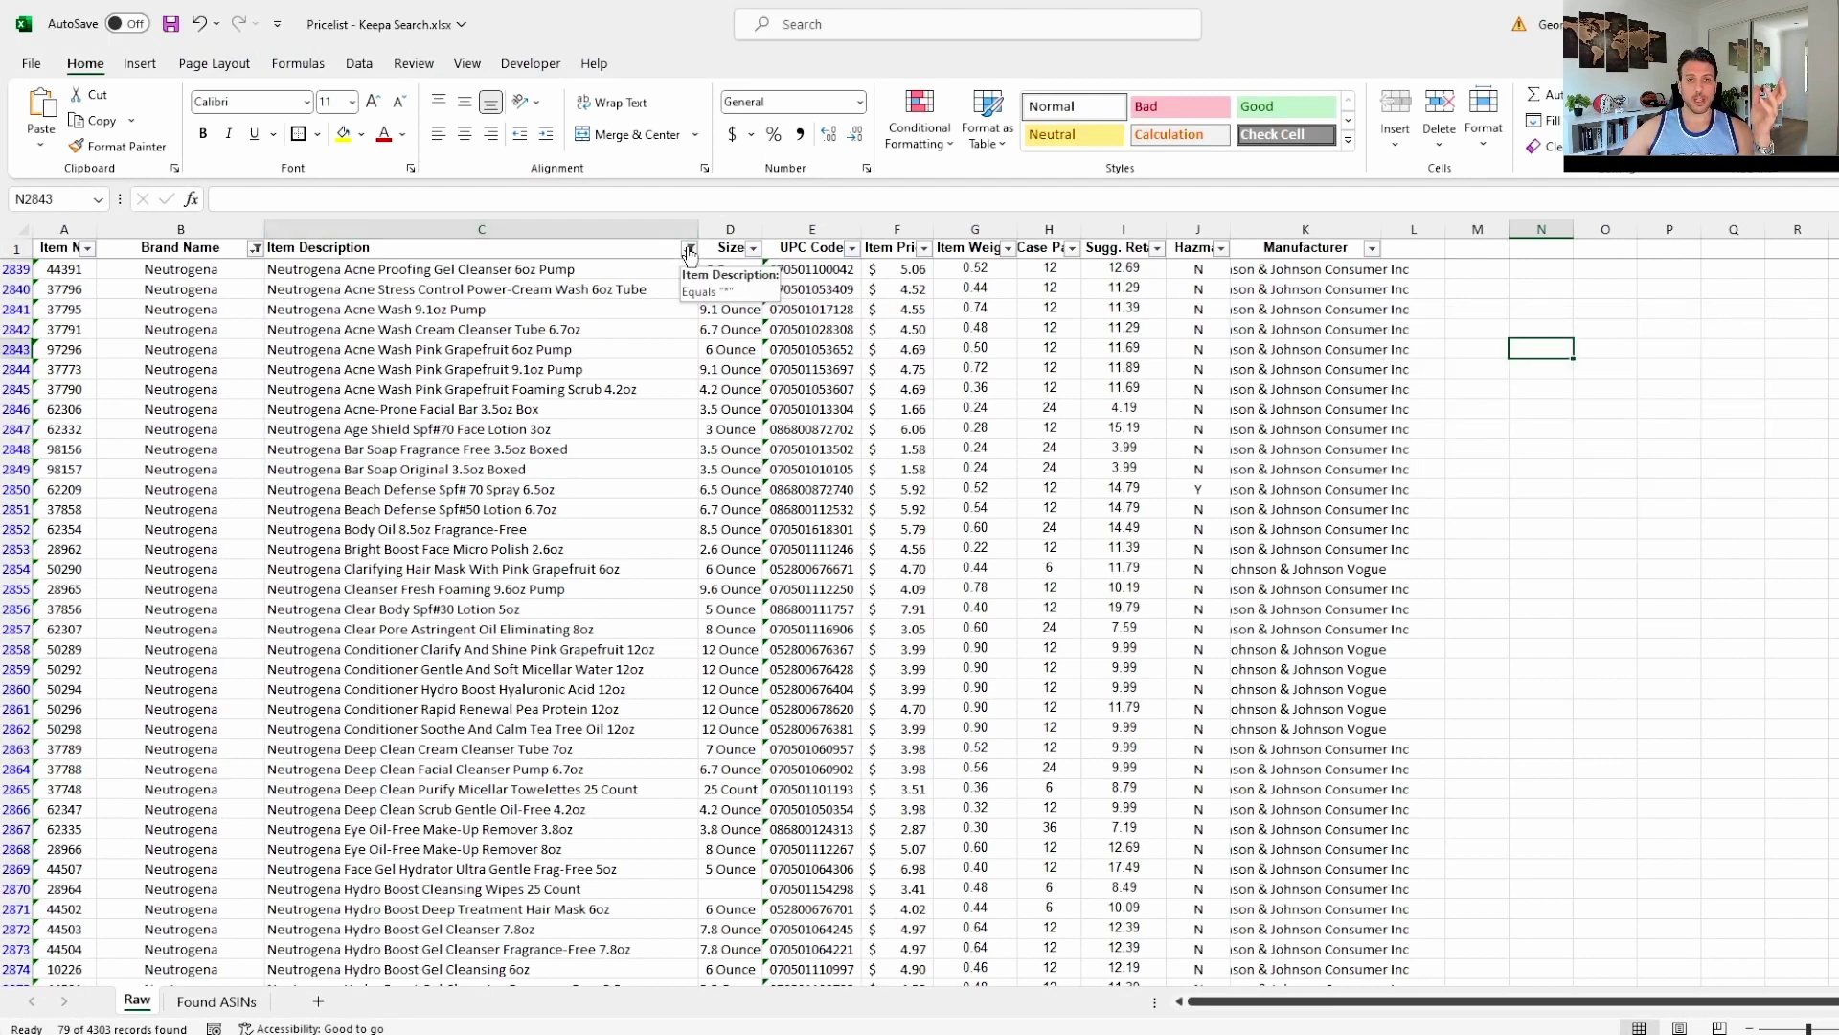
{"action": "left_click", "coordinate": [689, 249]}
{"action": "mouse_move", "coordinate": [561, 453]}
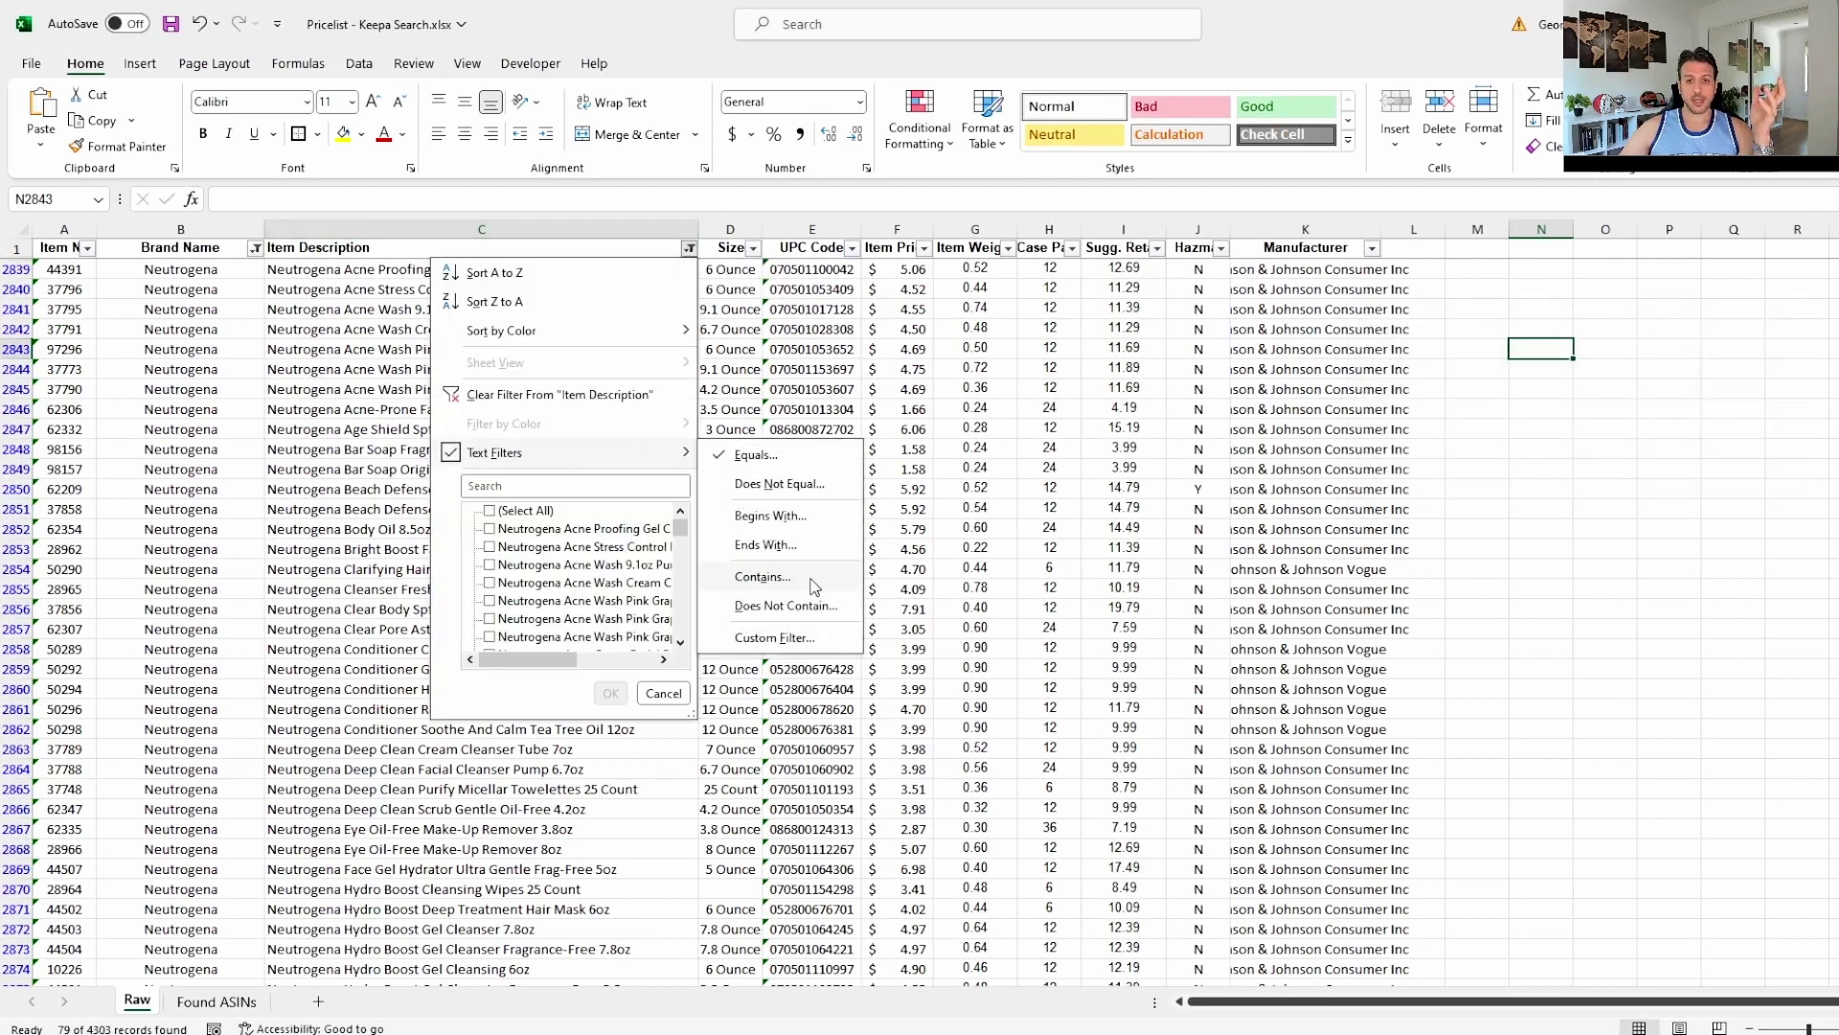
{"action": "left_click", "coordinate": [763, 577]}
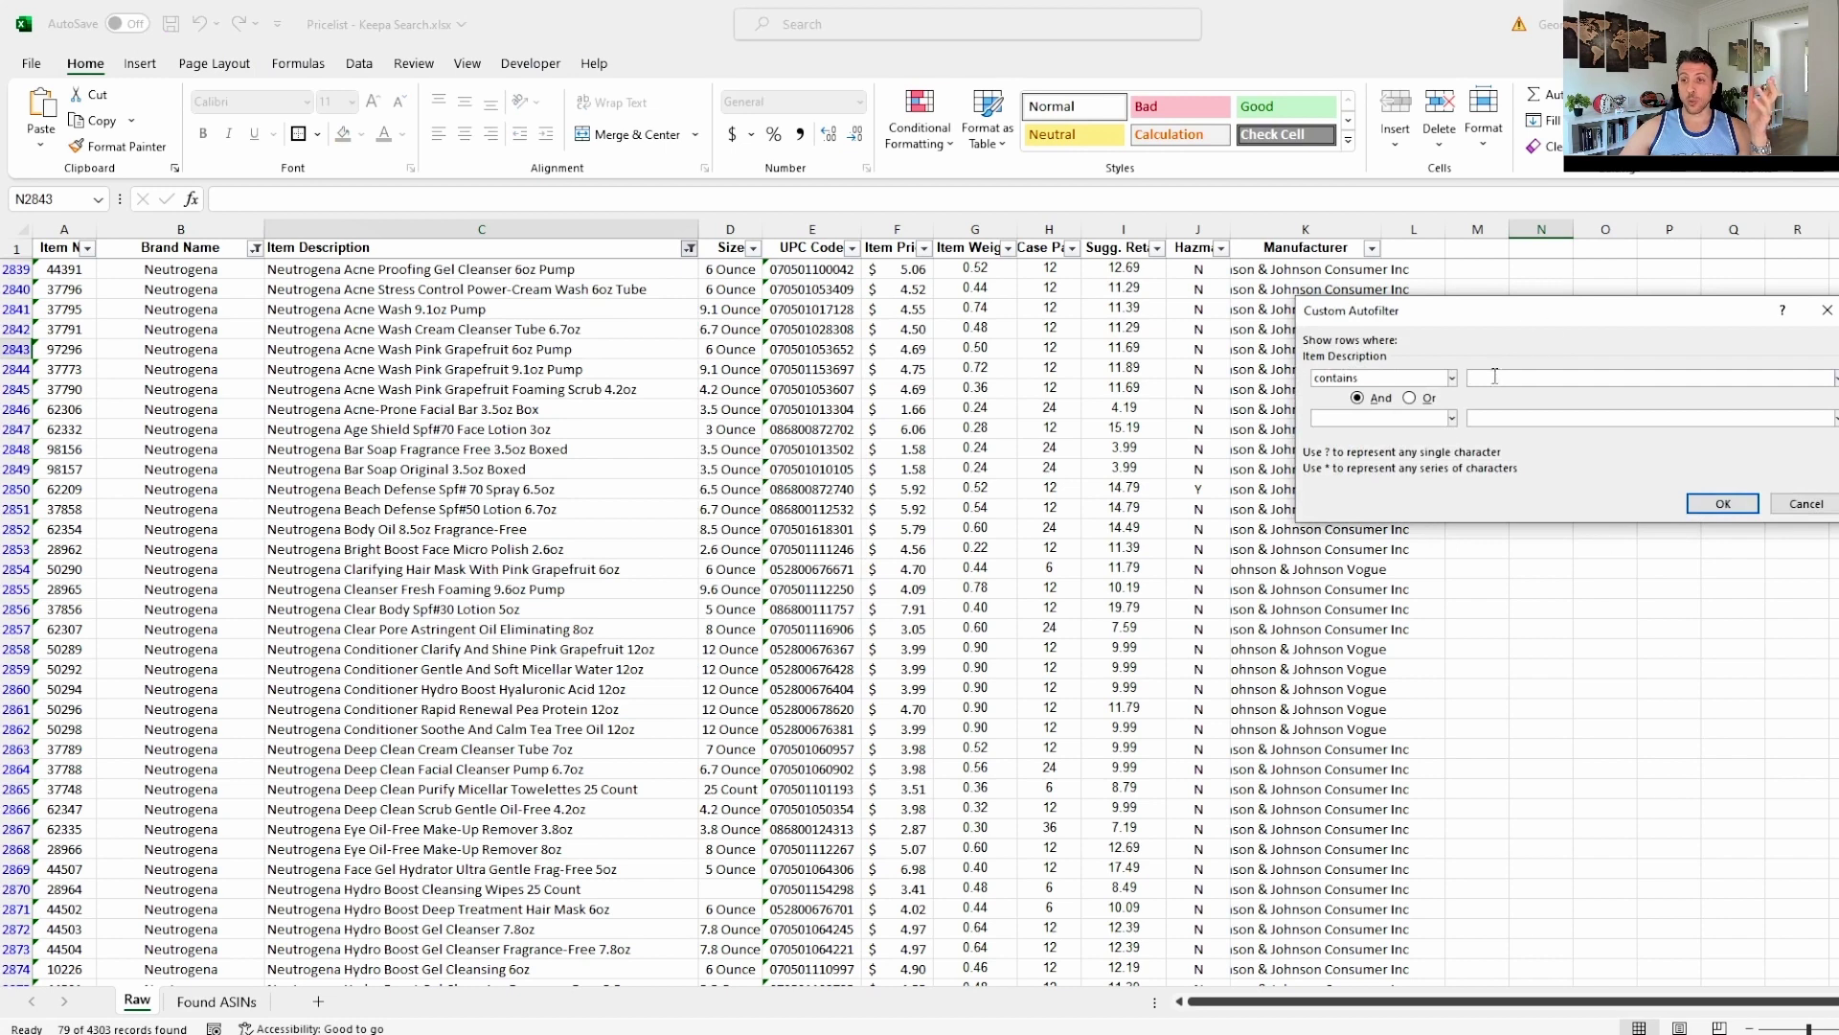
{"action": "type", "text": "wipe"}
{"action": "left_click", "coordinate": [1722, 503]}
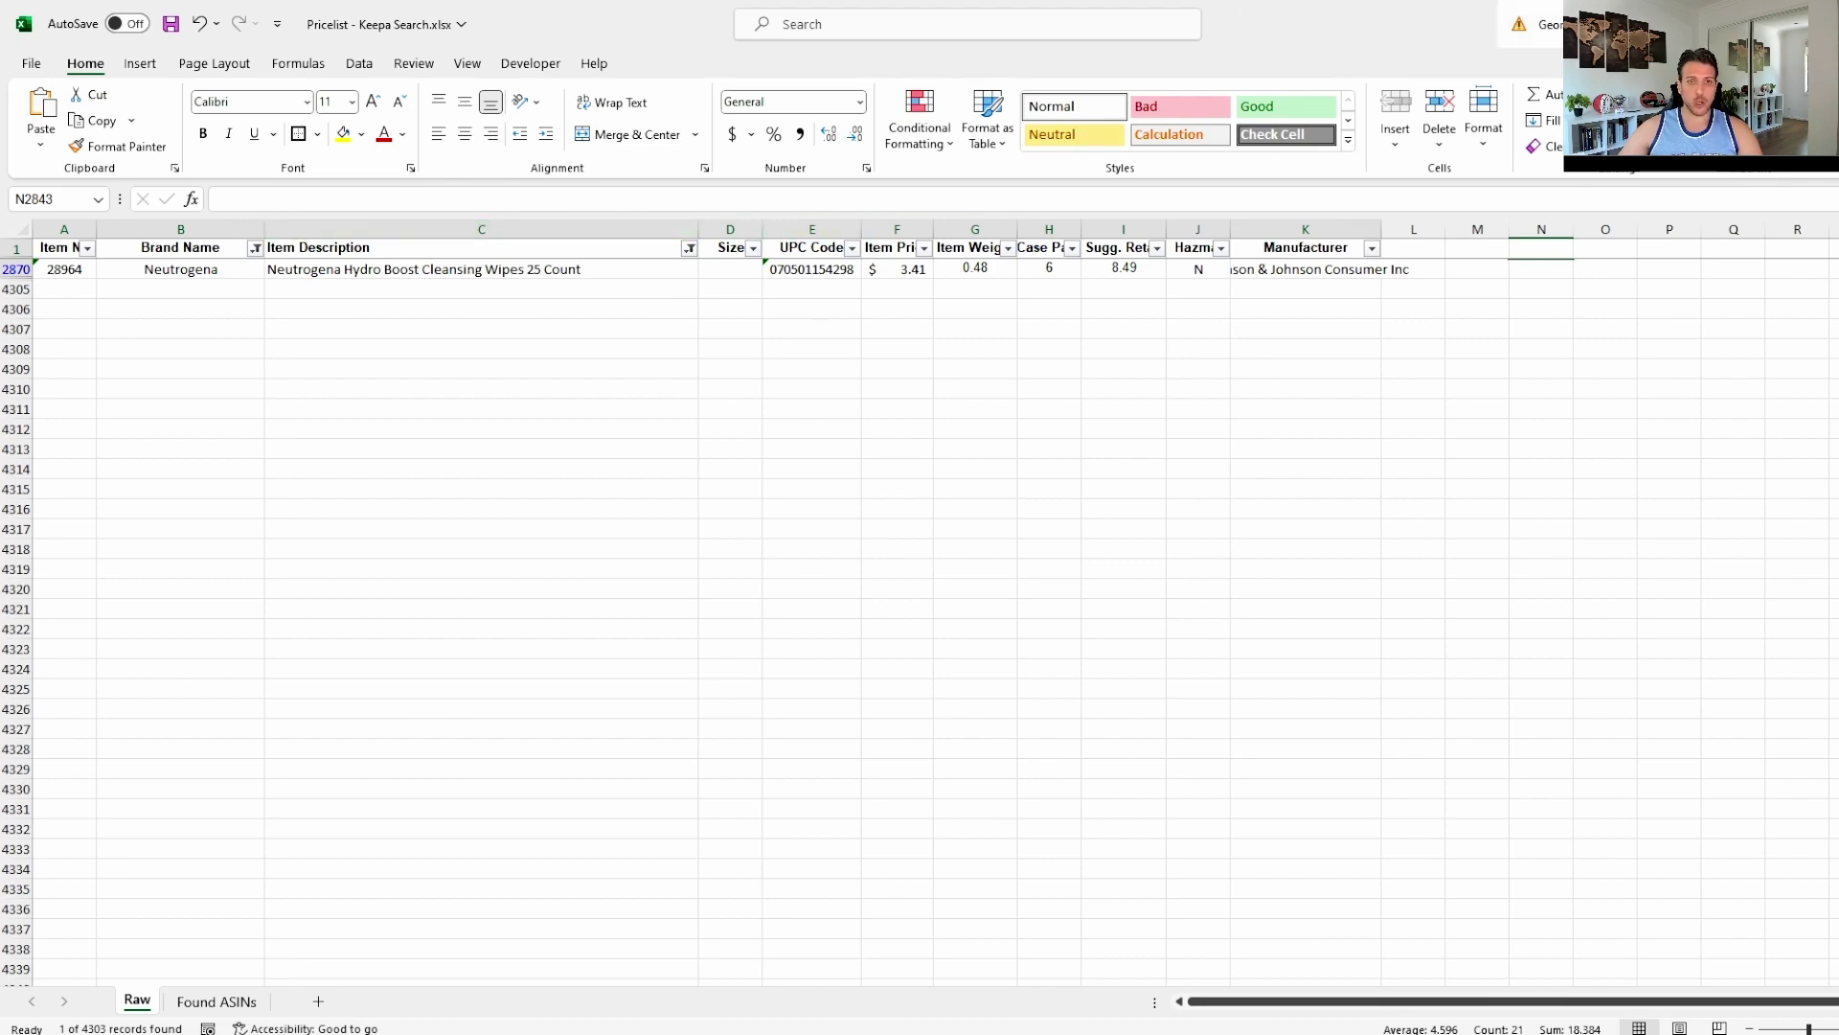
Glance at the Keepa results, then return to the Excel pricelist.
{"action": "key", "text": "alt+Tab"}
{"action": "mouse_move", "coordinate": [146, 384]}
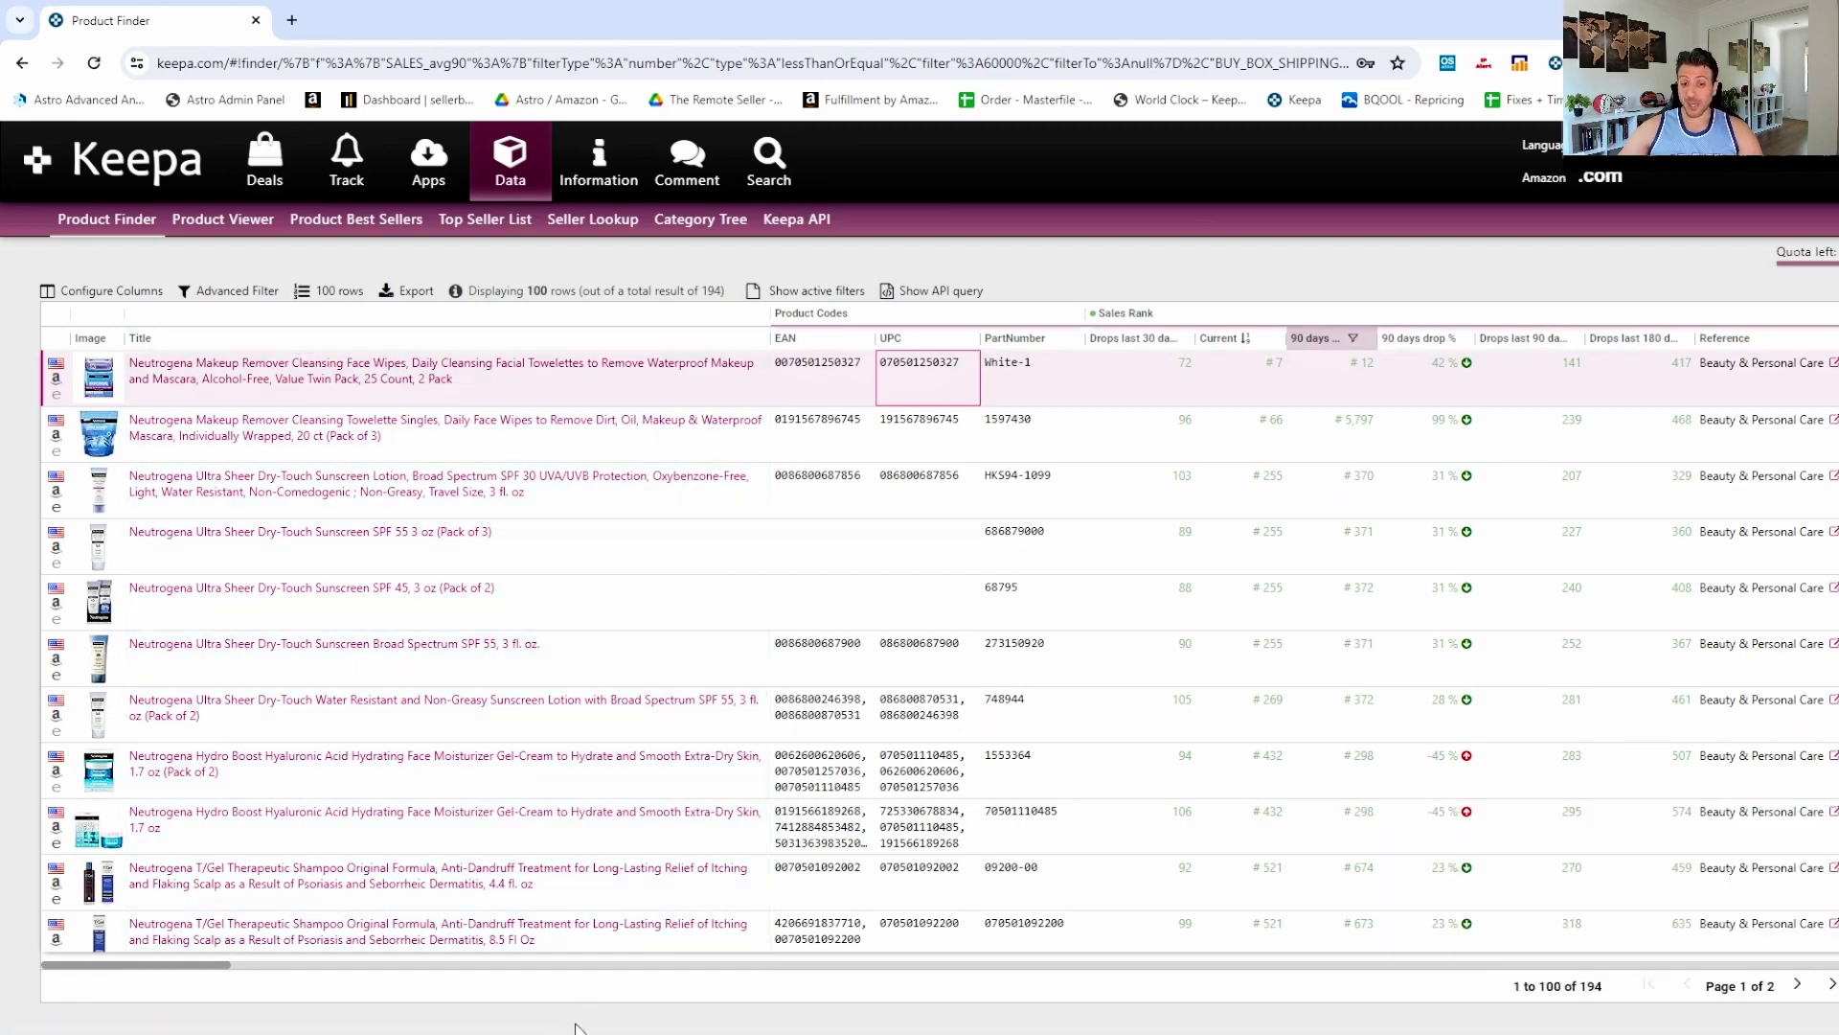
{"action": "key", "text": "alt+Tab"}
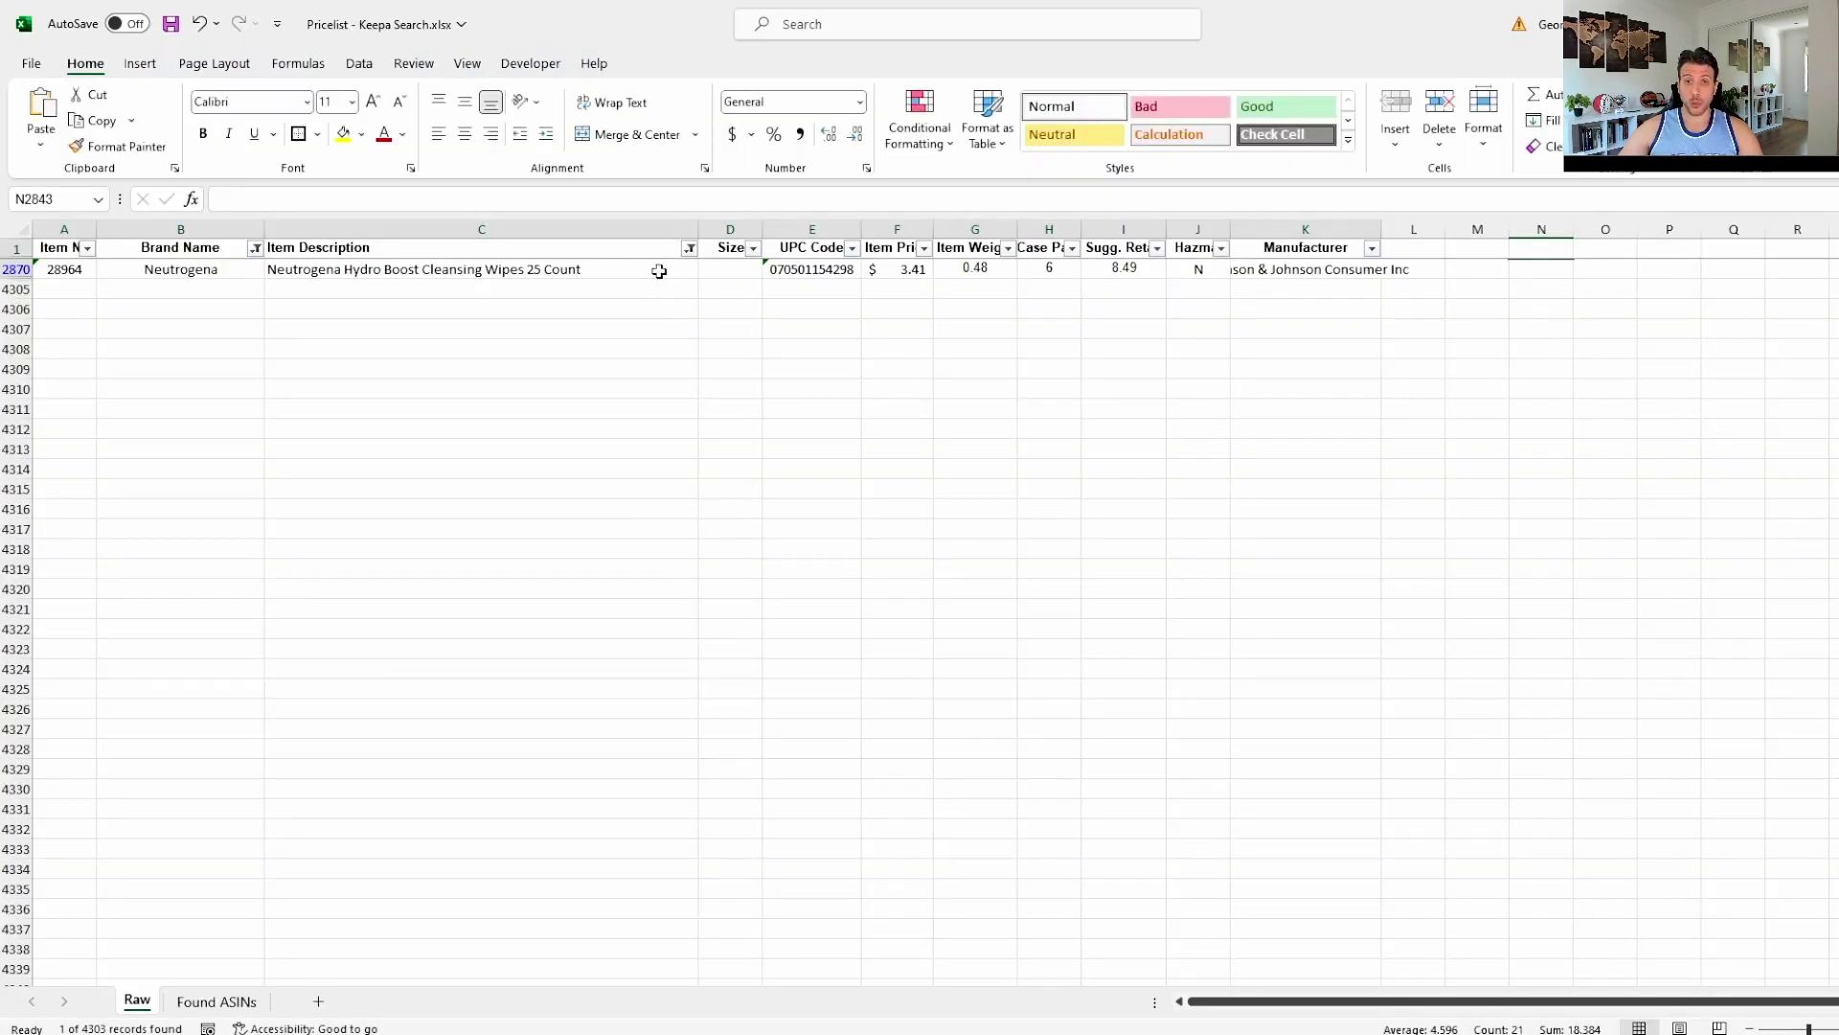
Change the Item Description filter to contain 'remove' for the 9 make-up remover rows, then restore down Excel.
{"action": "left_click", "coordinate": [690, 250]}
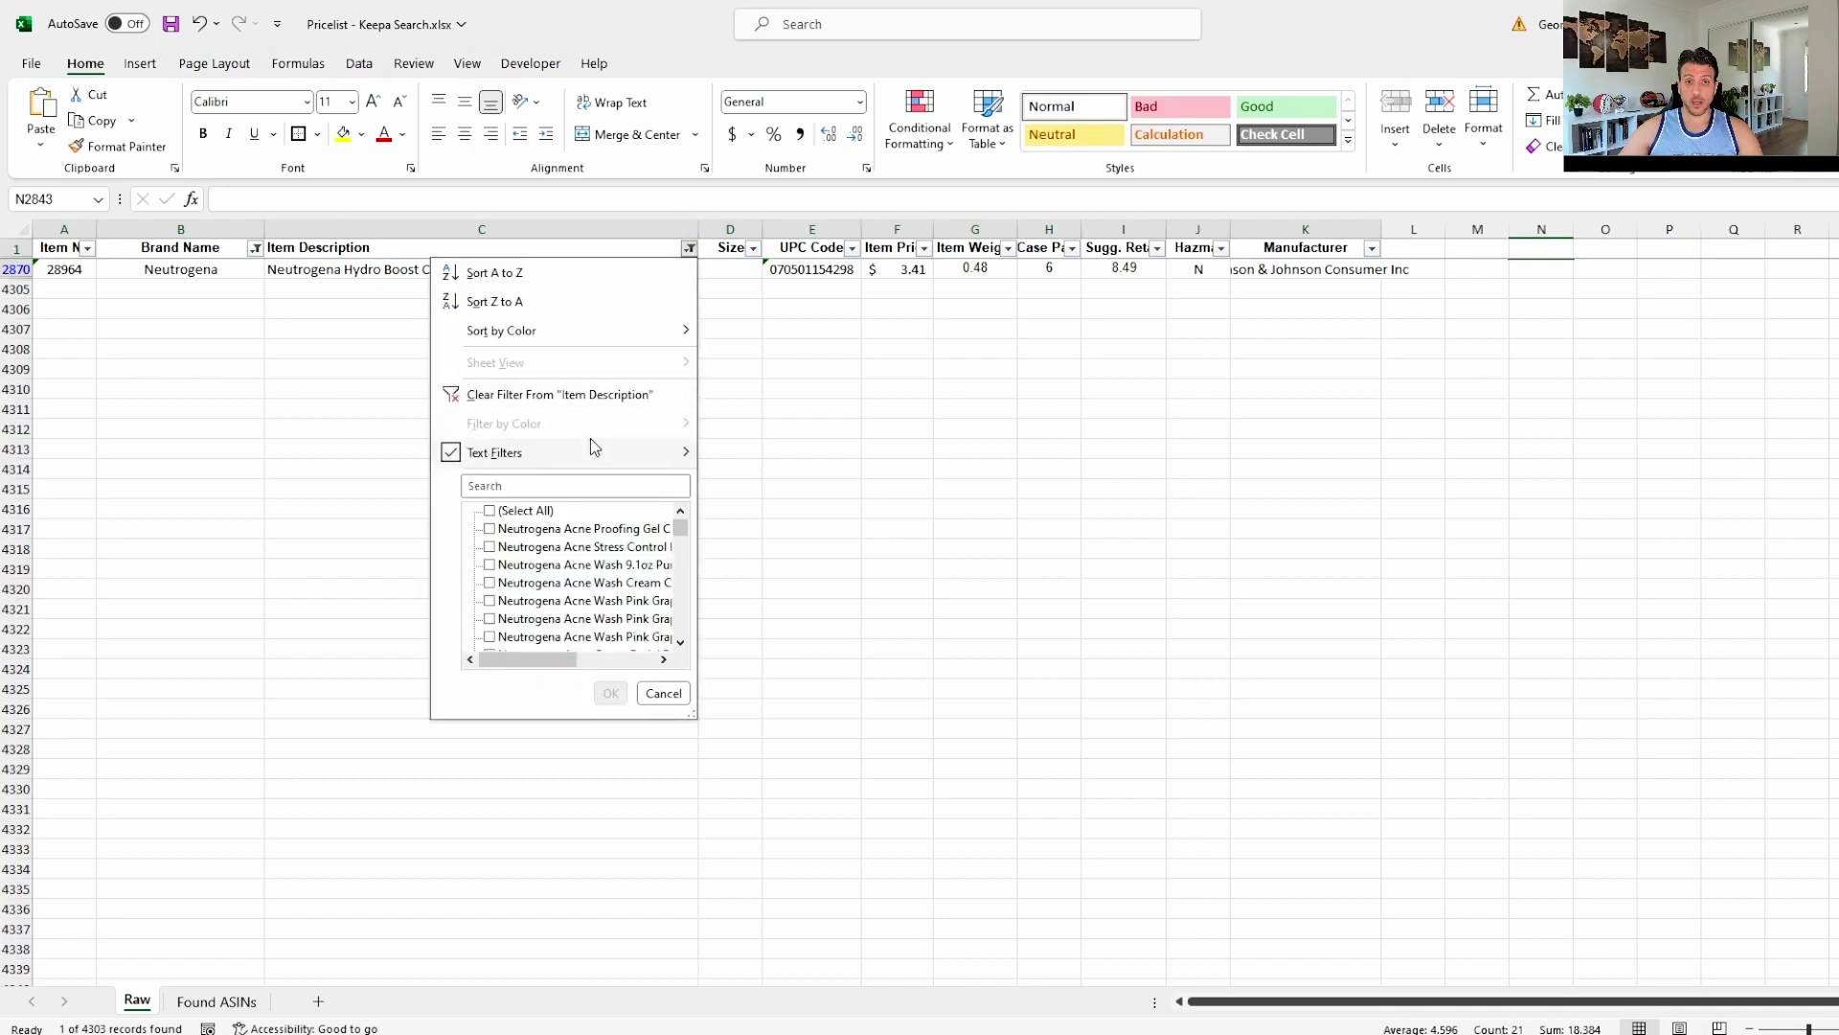
{"action": "mouse_move", "coordinate": [565, 456]}
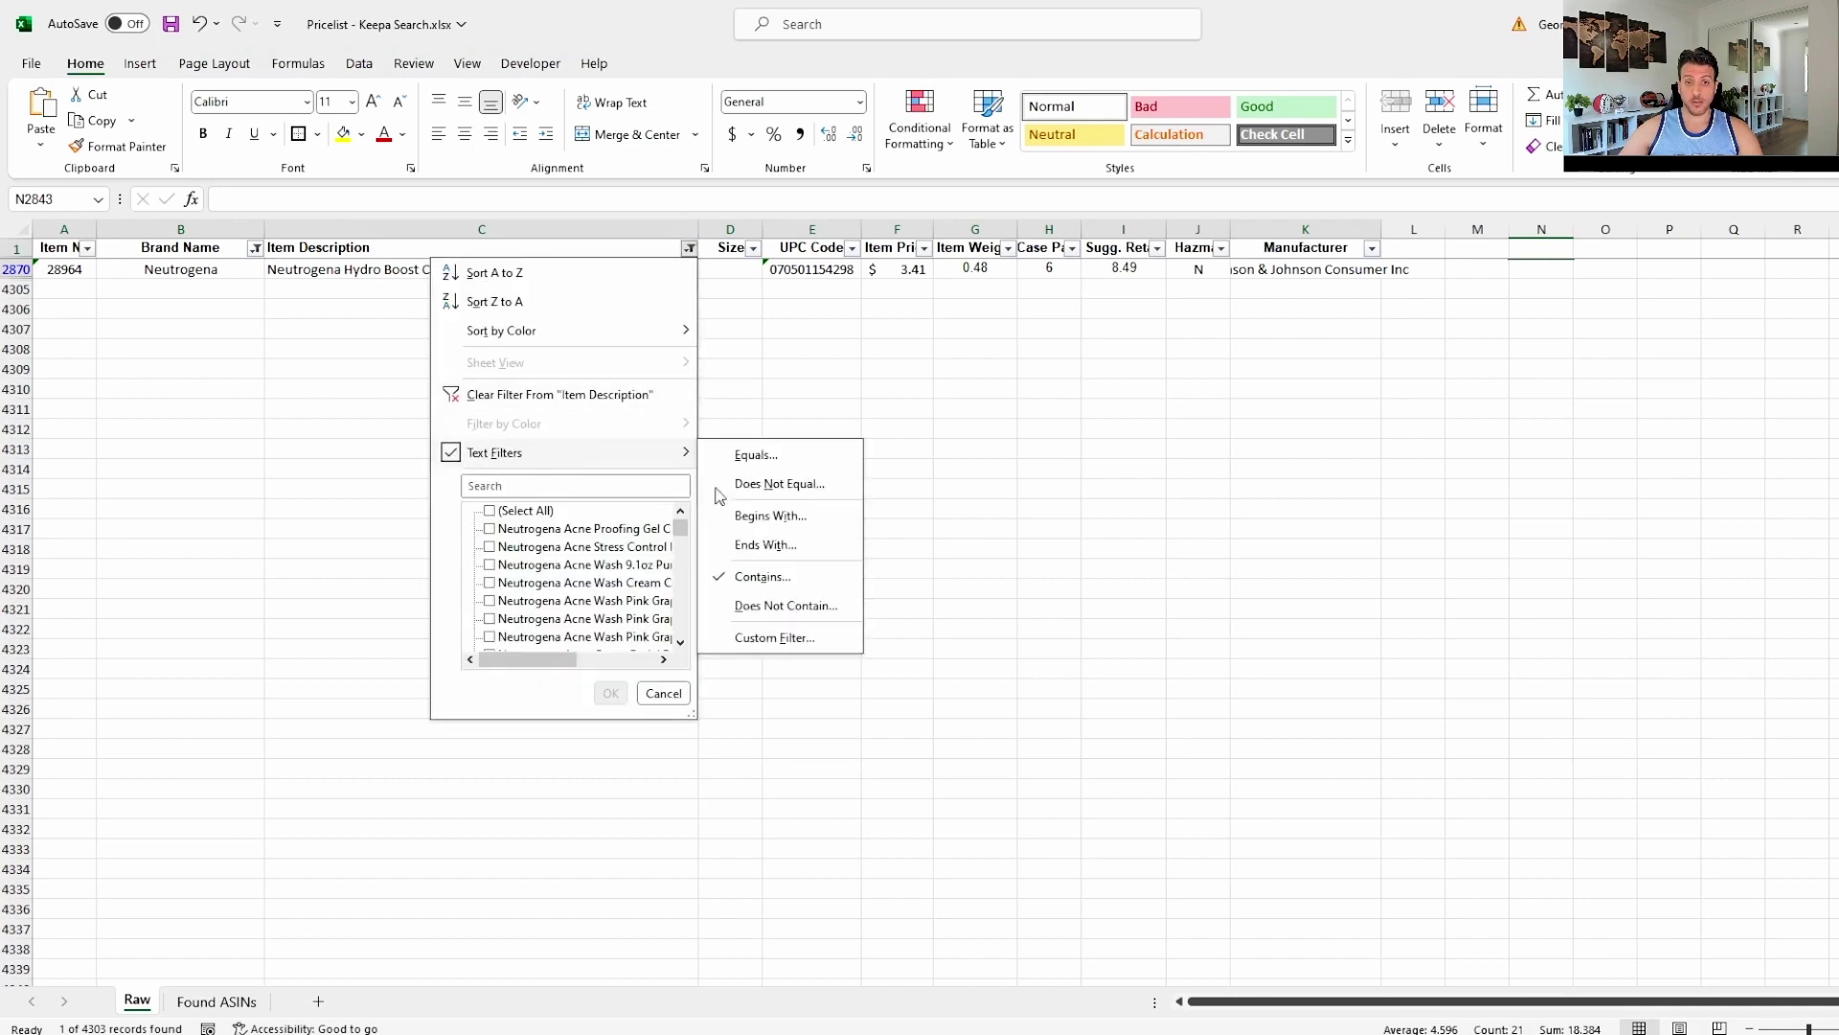
{"action": "left_click", "coordinate": [769, 577]}
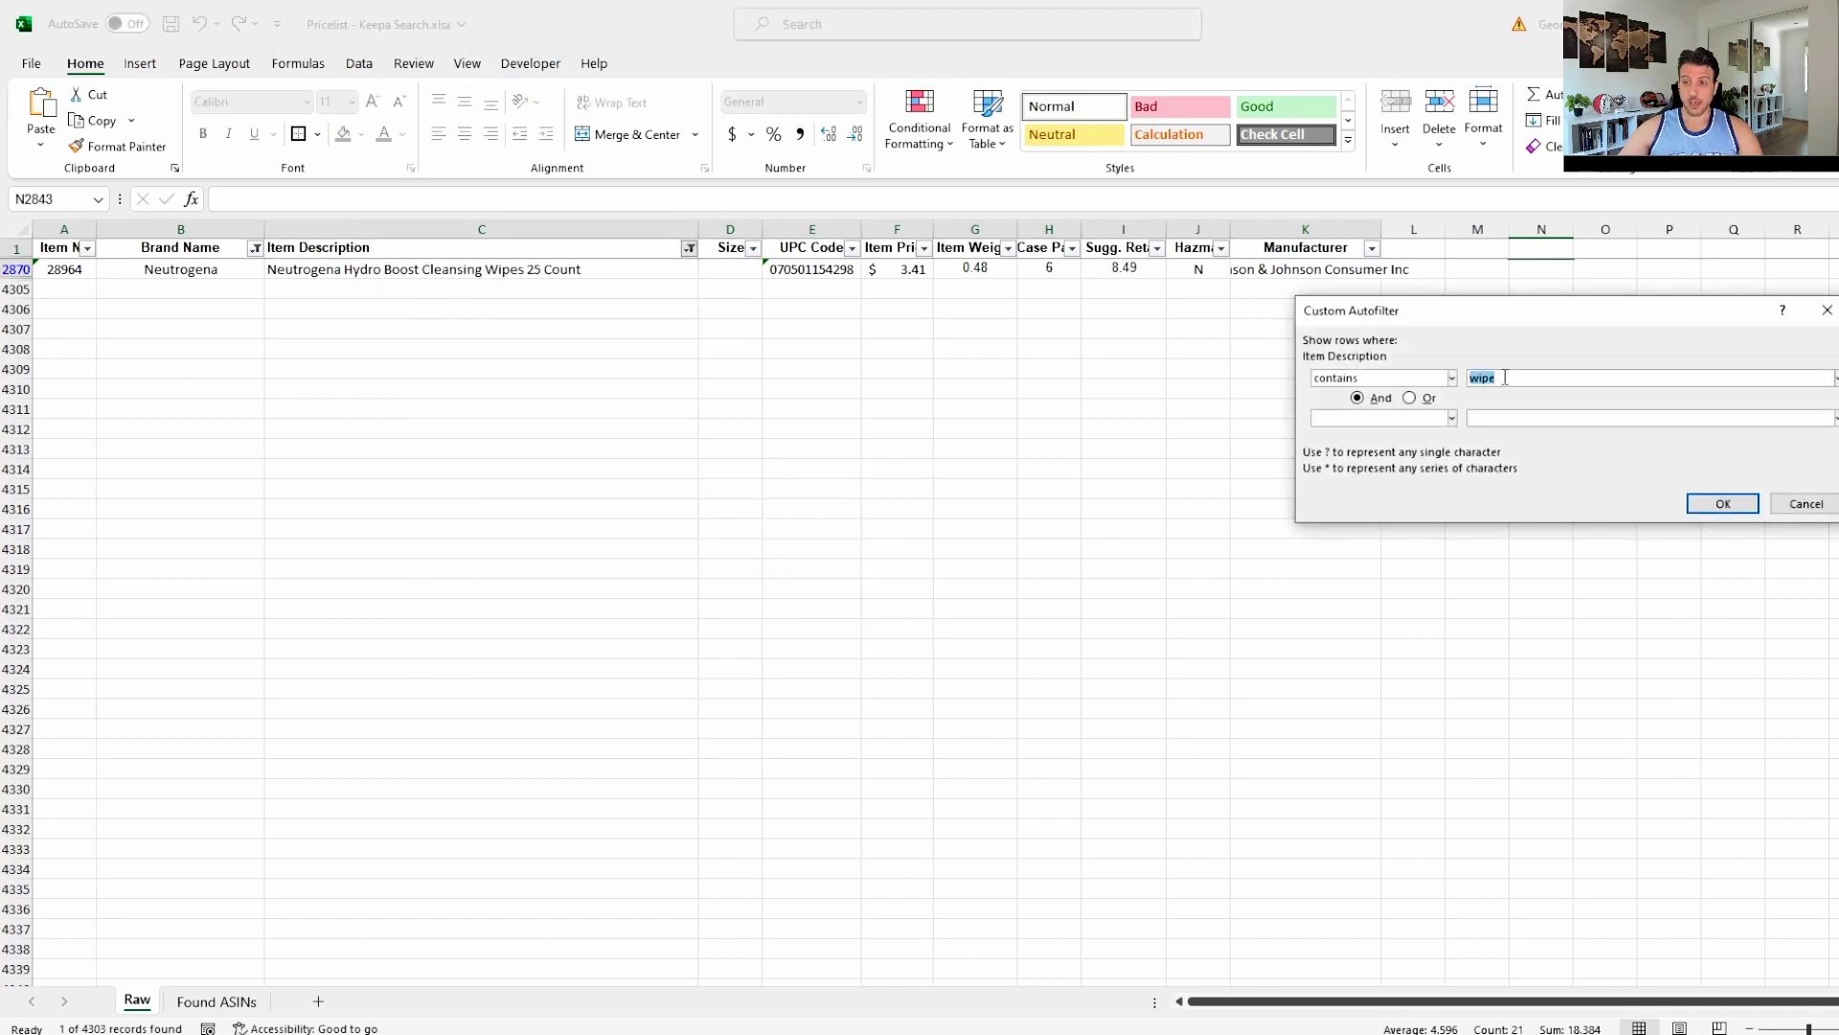
{"action": "type", "text": "remover"}
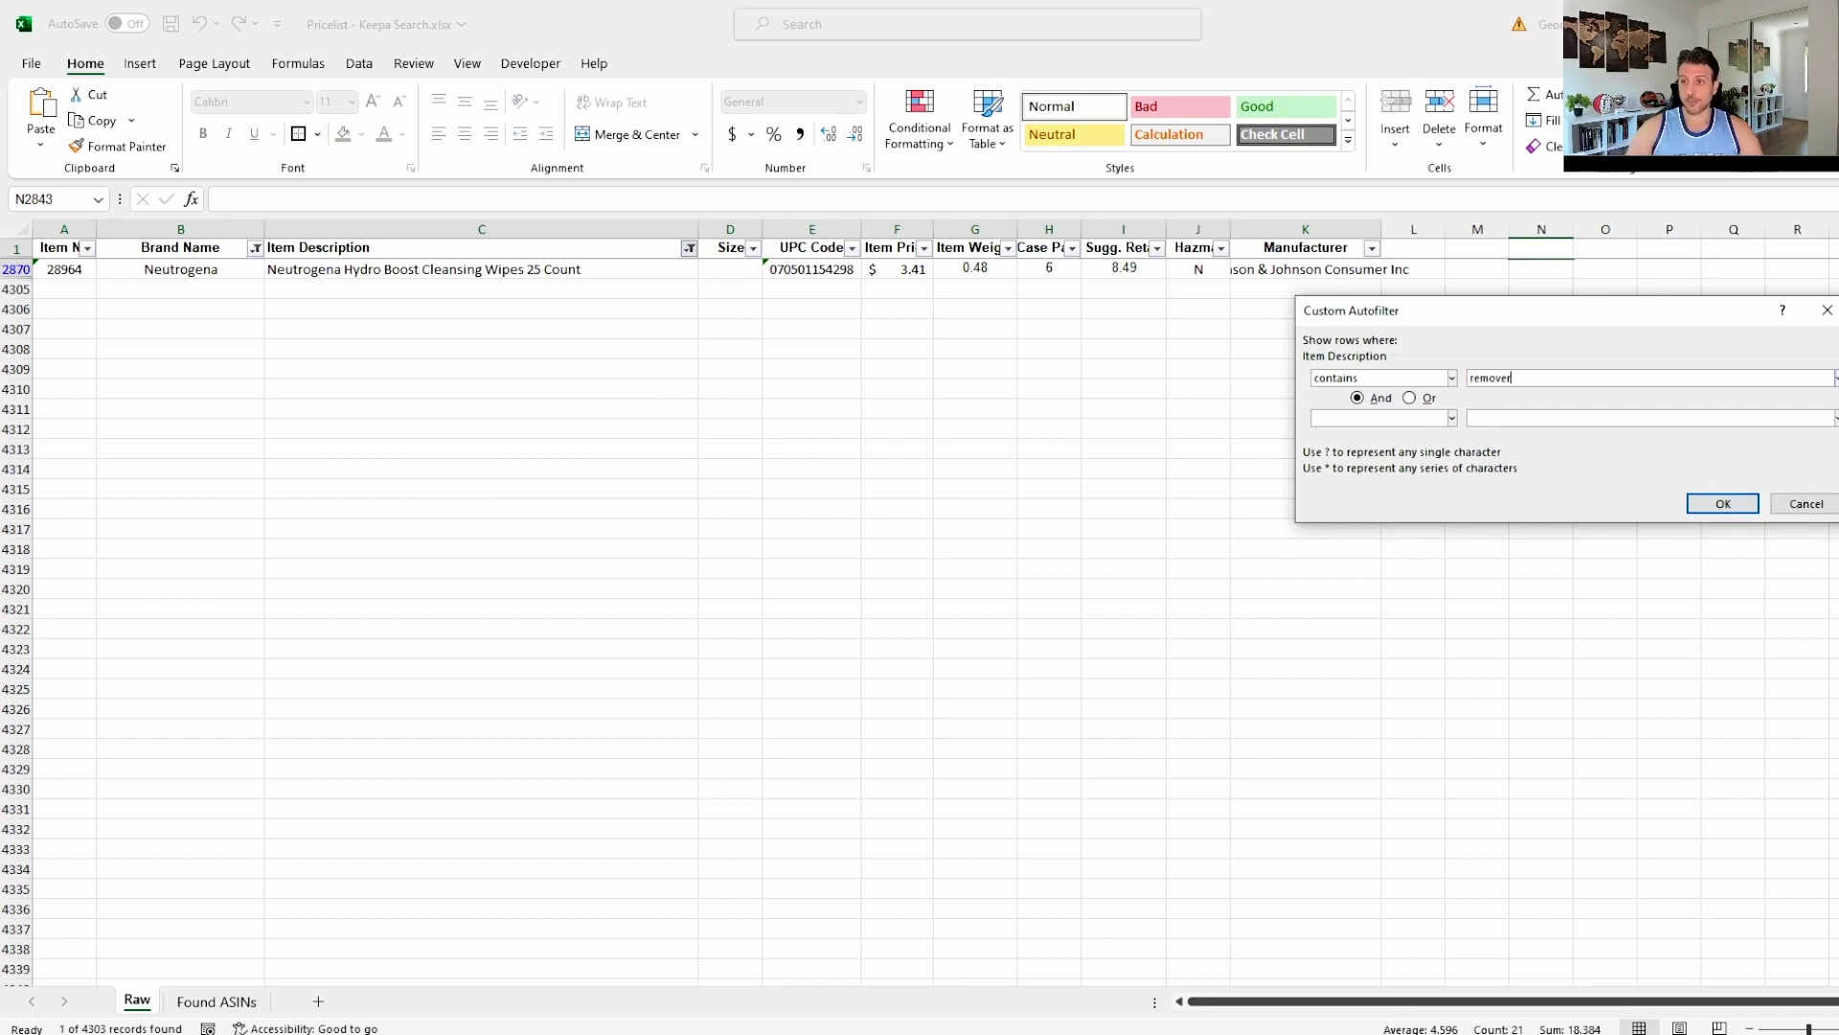
{"action": "left_click", "coordinate": [1721, 502]}
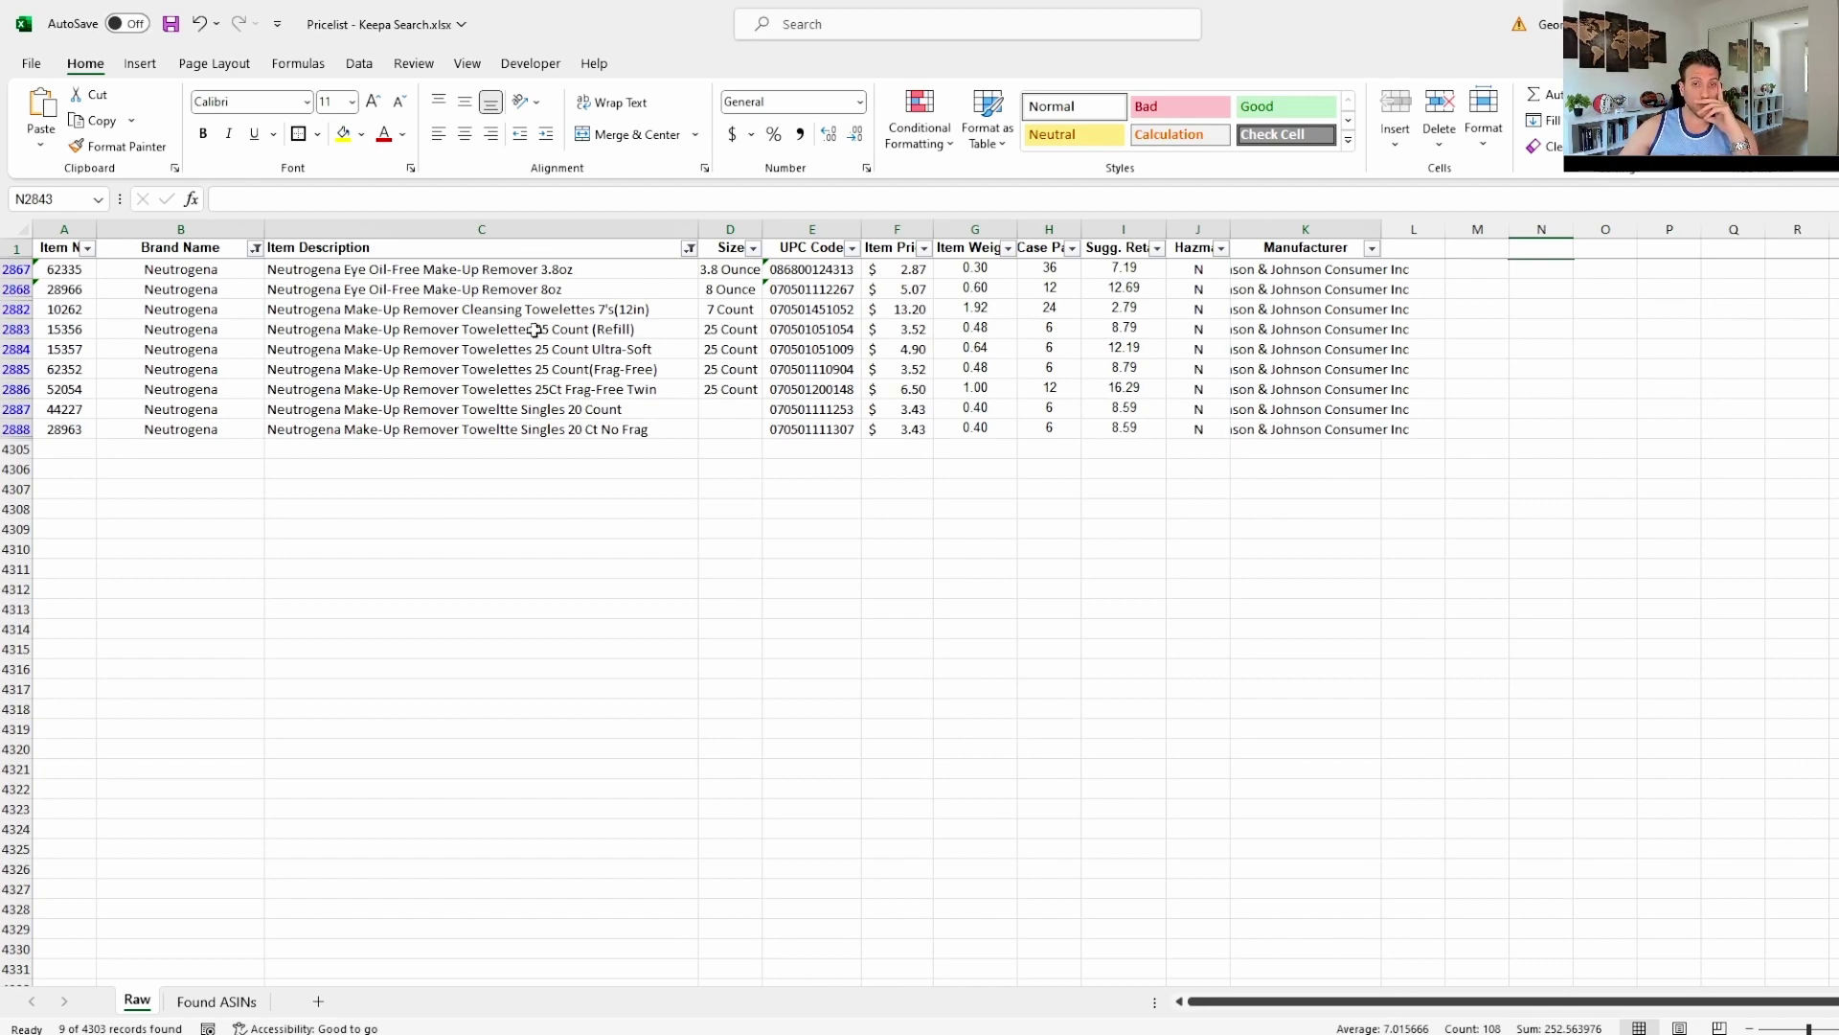
{"action": "left_click_drag", "start_coordinate": [1293, 17], "coordinate": [996, 431]}
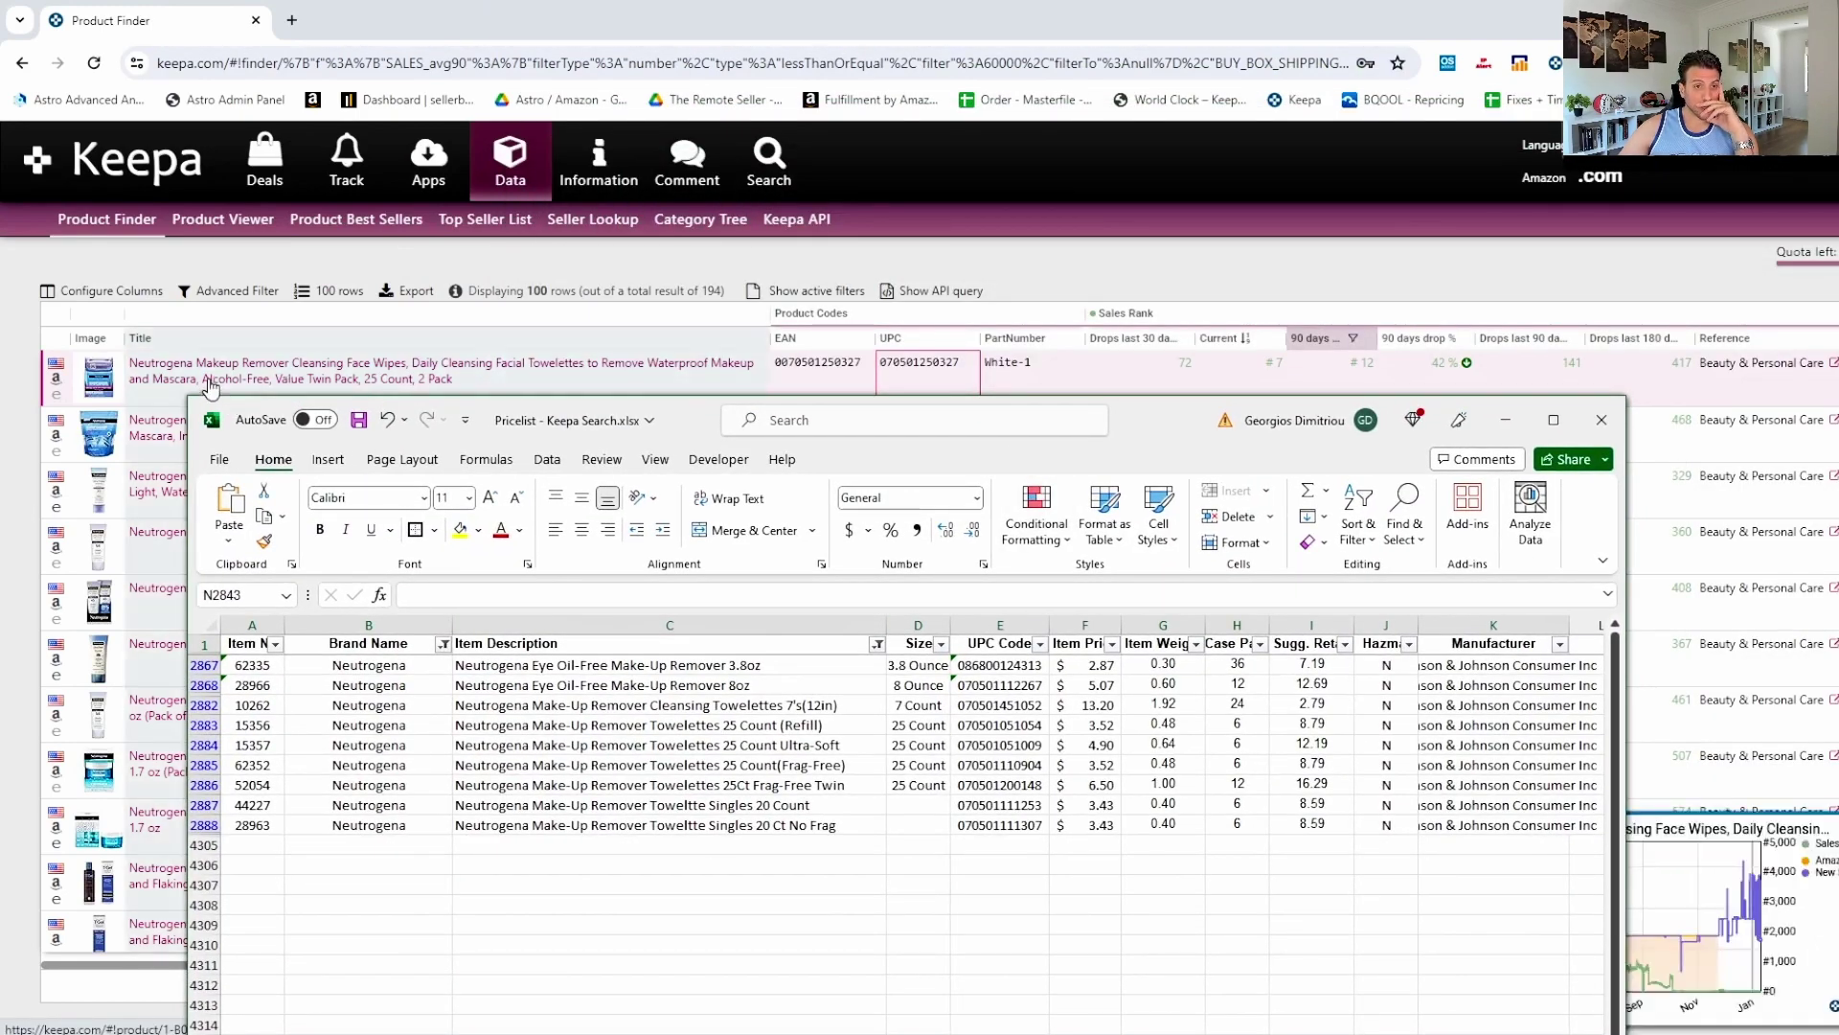
Select the four Make-Up Remover Towelettes descriptions and open the top Keepa result's Amazon page (B084K5HNCB).
{"action": "mouse_move", "coordinate": [333, 383]}
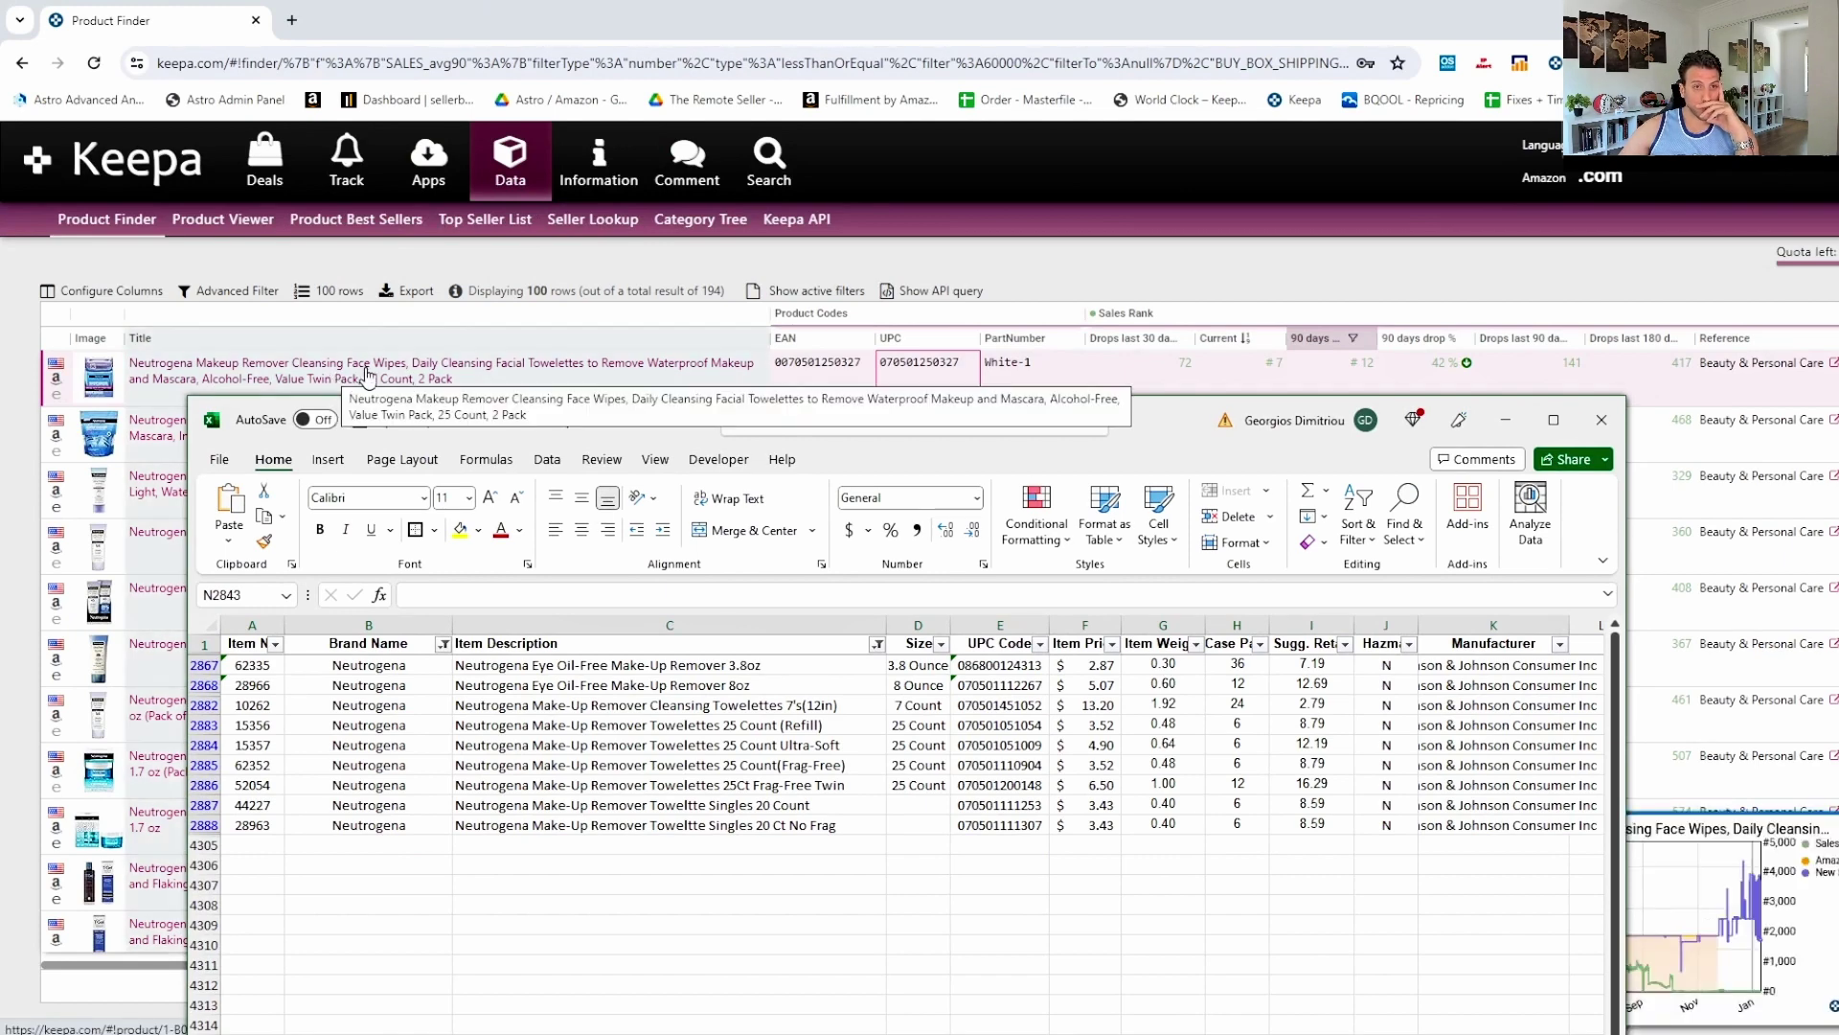
{"action": "left_click_drag", "start_coordinate": [671, 725], "coordinate": [671, 784]}
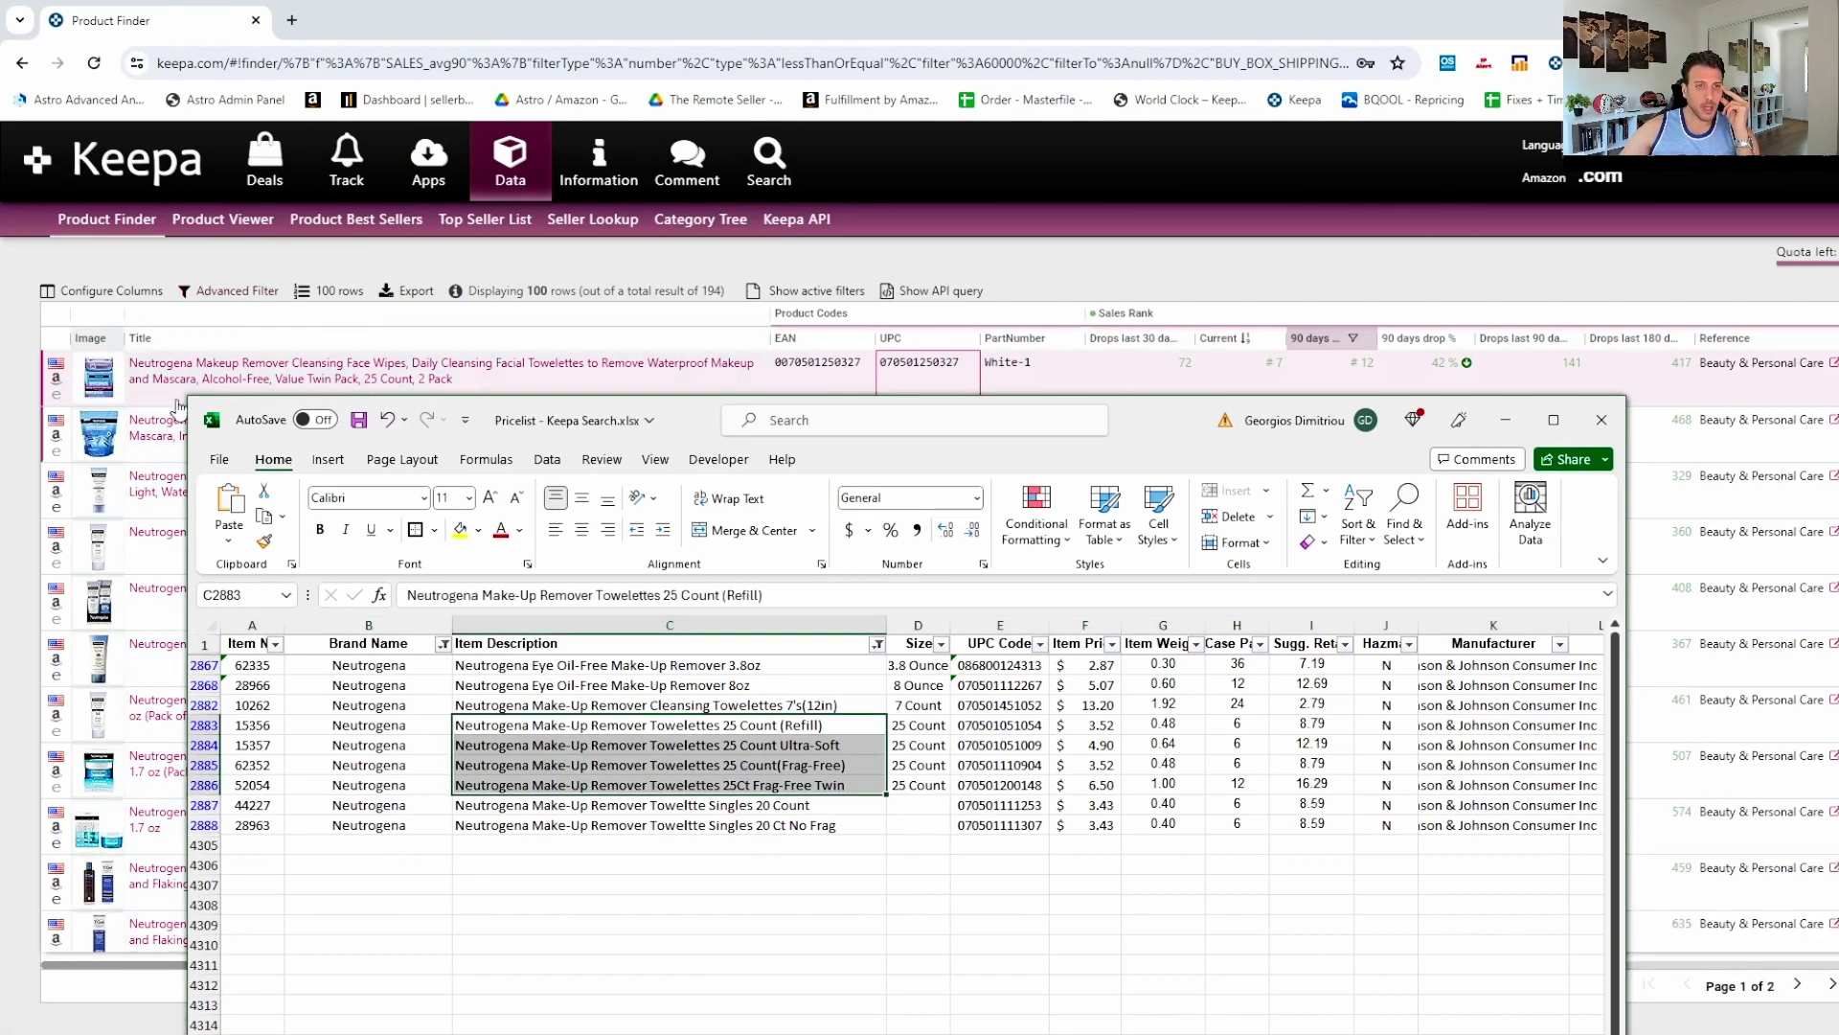
{"action": "left_click", "coordinate": [55, 384]}
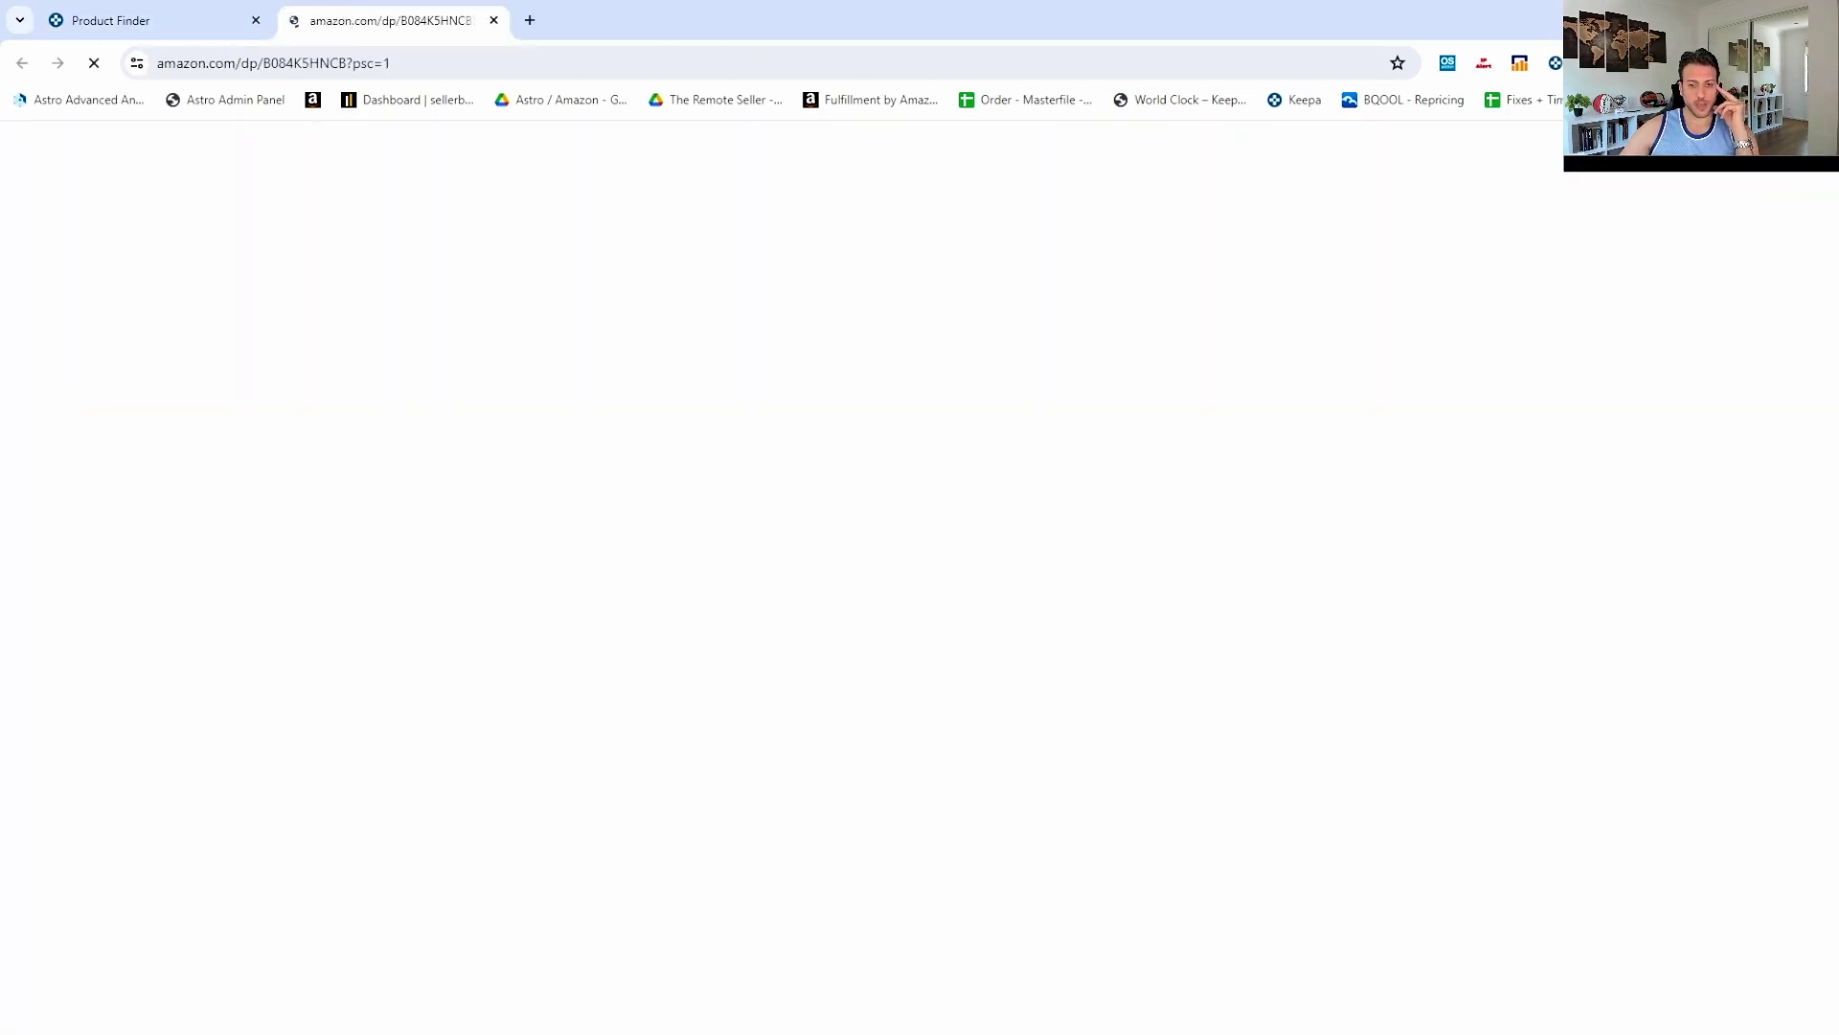
Compare the 25 Count Ultra-Soft description against the Amazon twin-pack listing, then maximize Excel again.
{"action": "key", "text": "alt+Tab"}
{"action": "left_click", "coordinate": [1440, 500]}
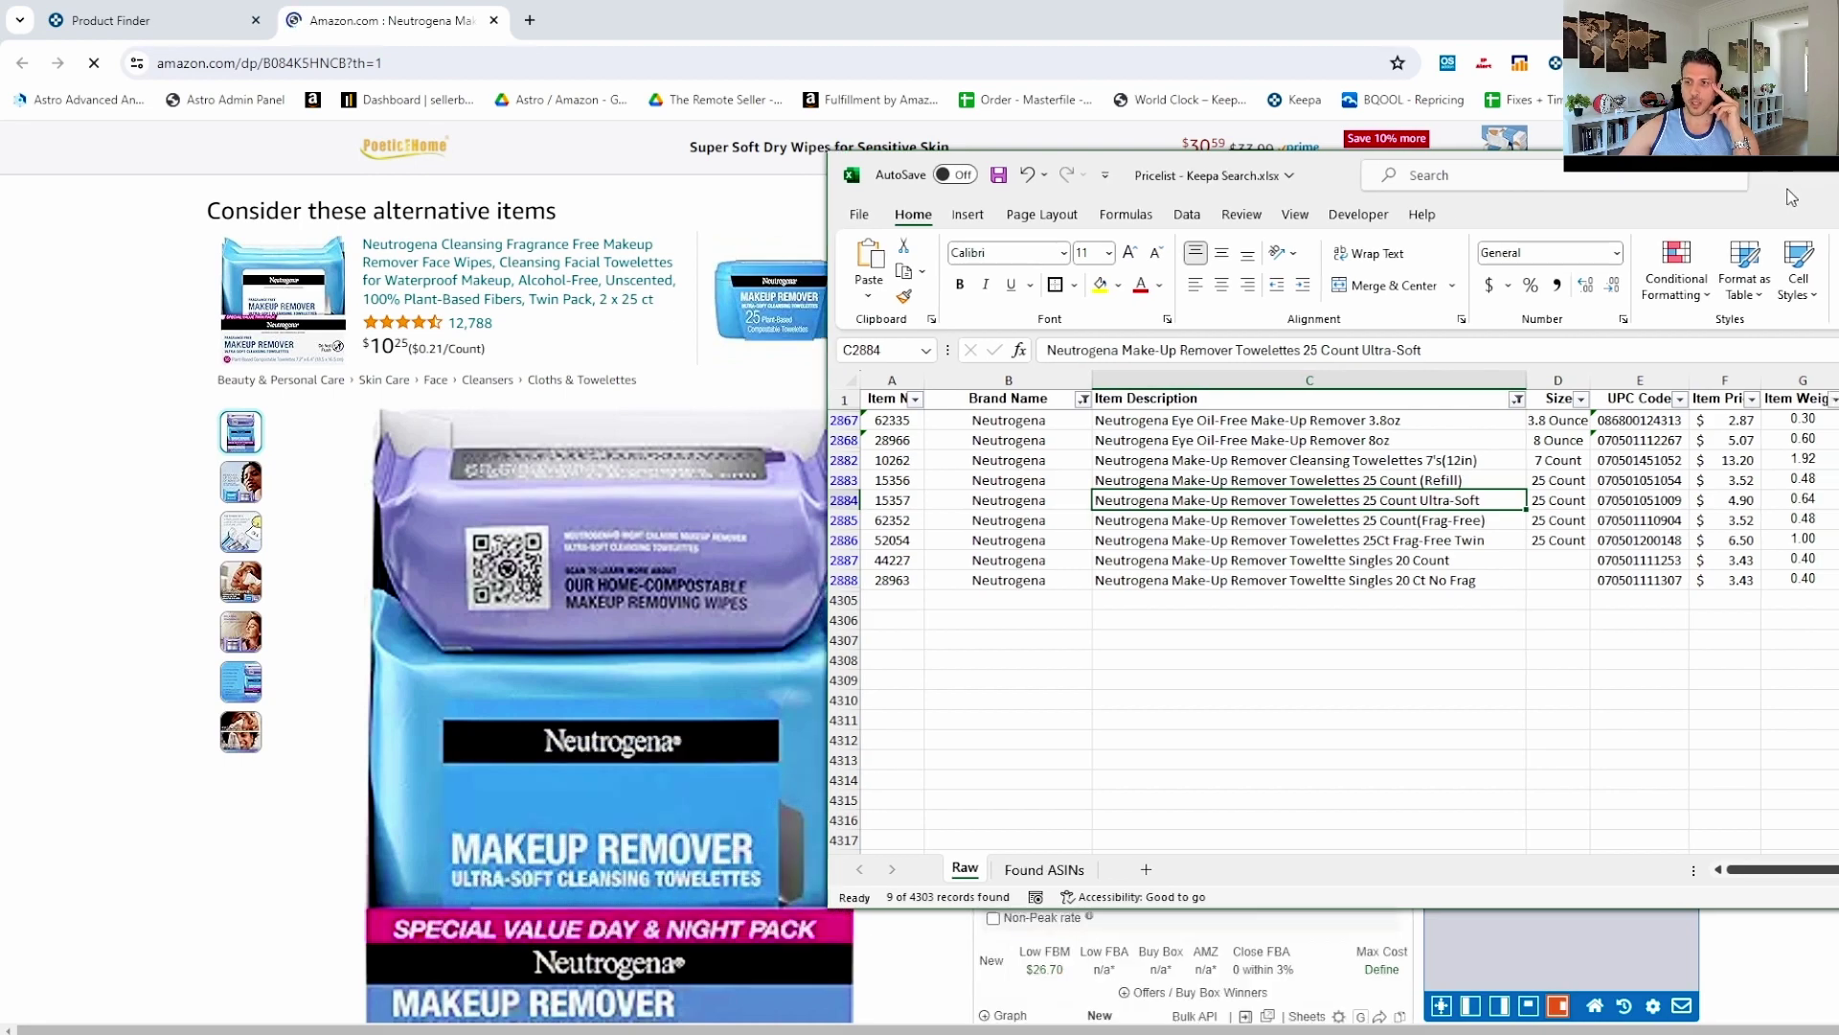
{"action": "left_click_drag", "start_coordinate": [1829, 187], "coordinate": [1838, 580]}
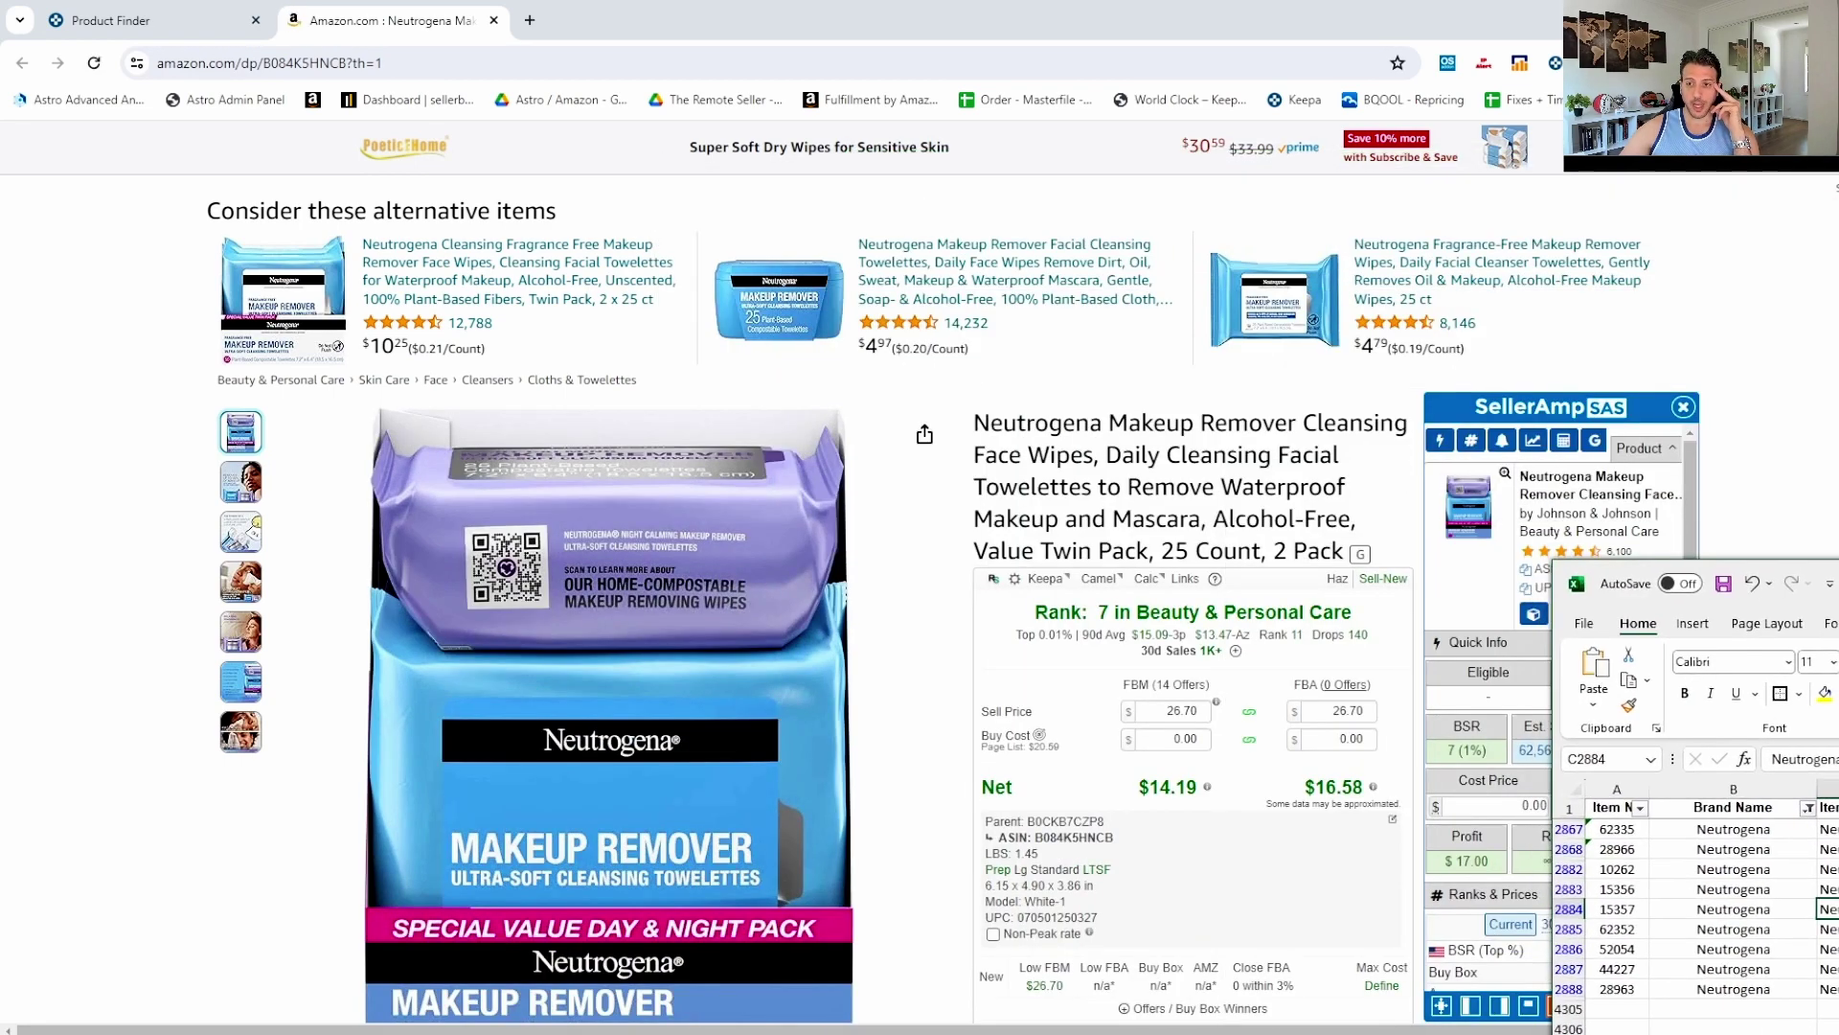
{"action": "double_click", "coordinate": [1835, 573]}
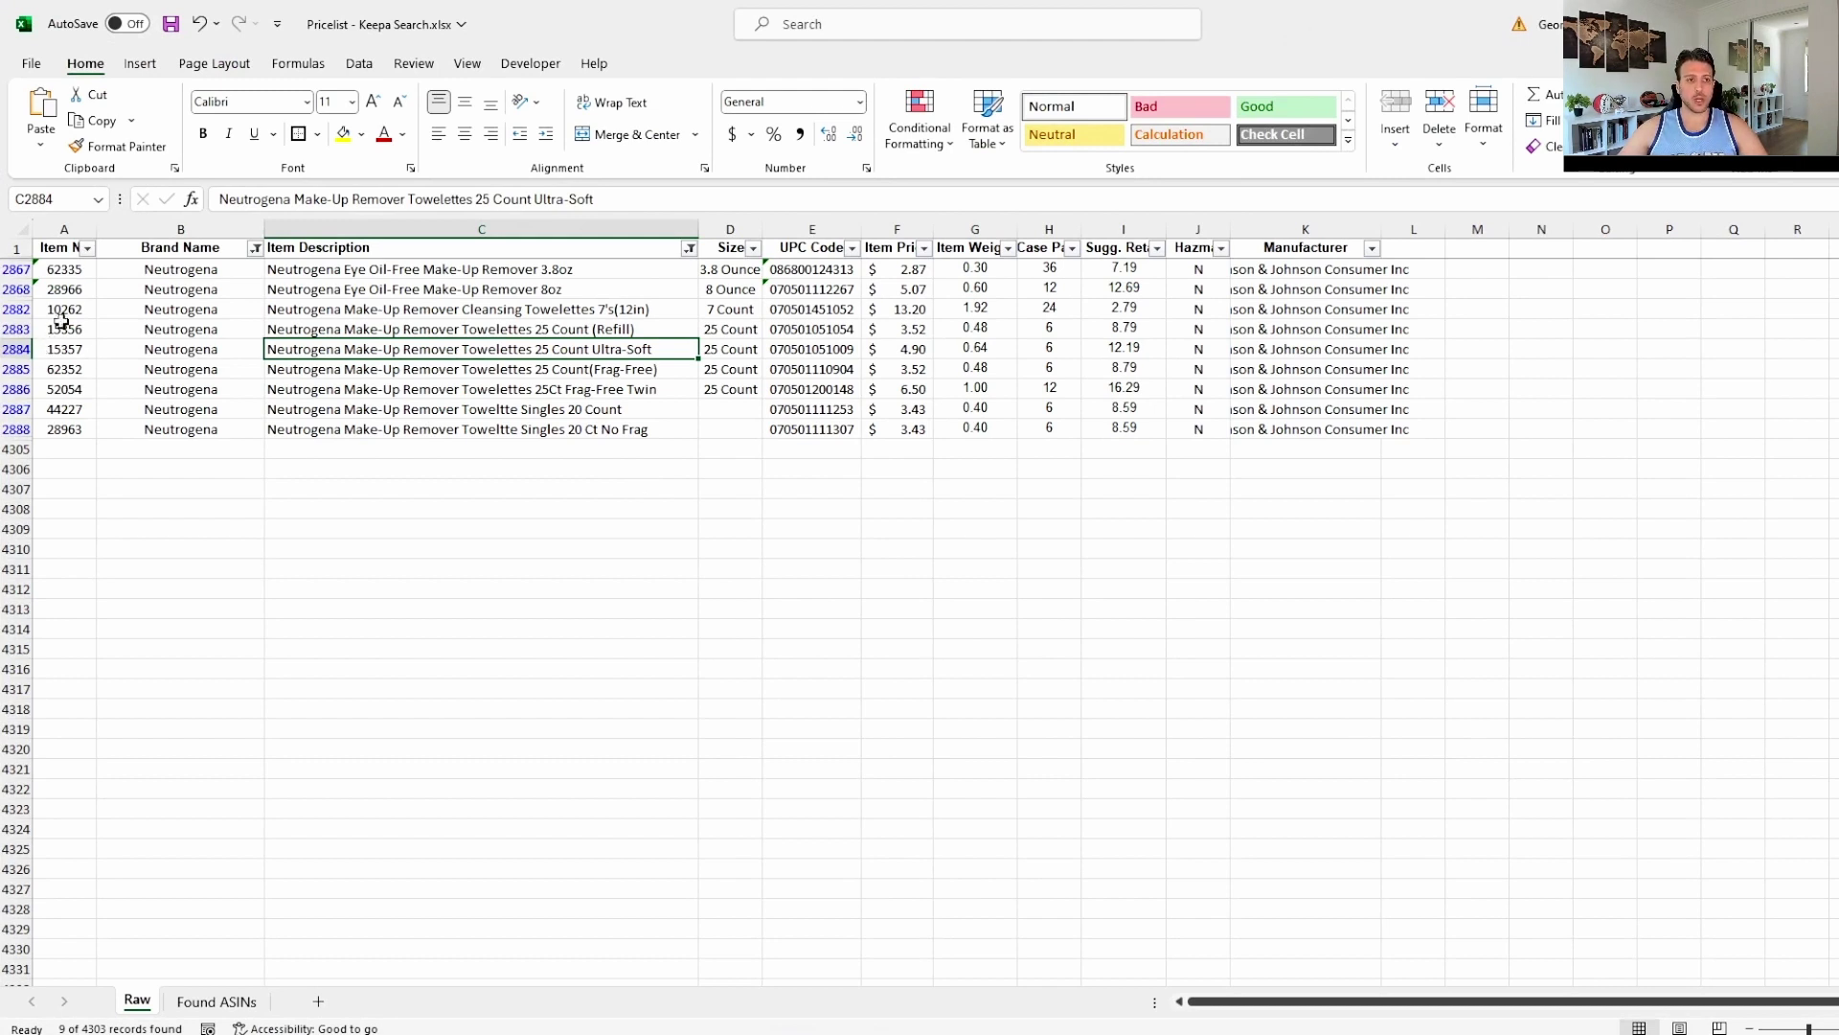
Copy the Ultra-Soft towelettes row A:K from Raw into A2 of Found ASINs.
{"action": "left_click_drag", "start_coordinate": [58, 349], "coordinate": [1368, 359]}
{"action": "key", "text": "ctrl+c"}
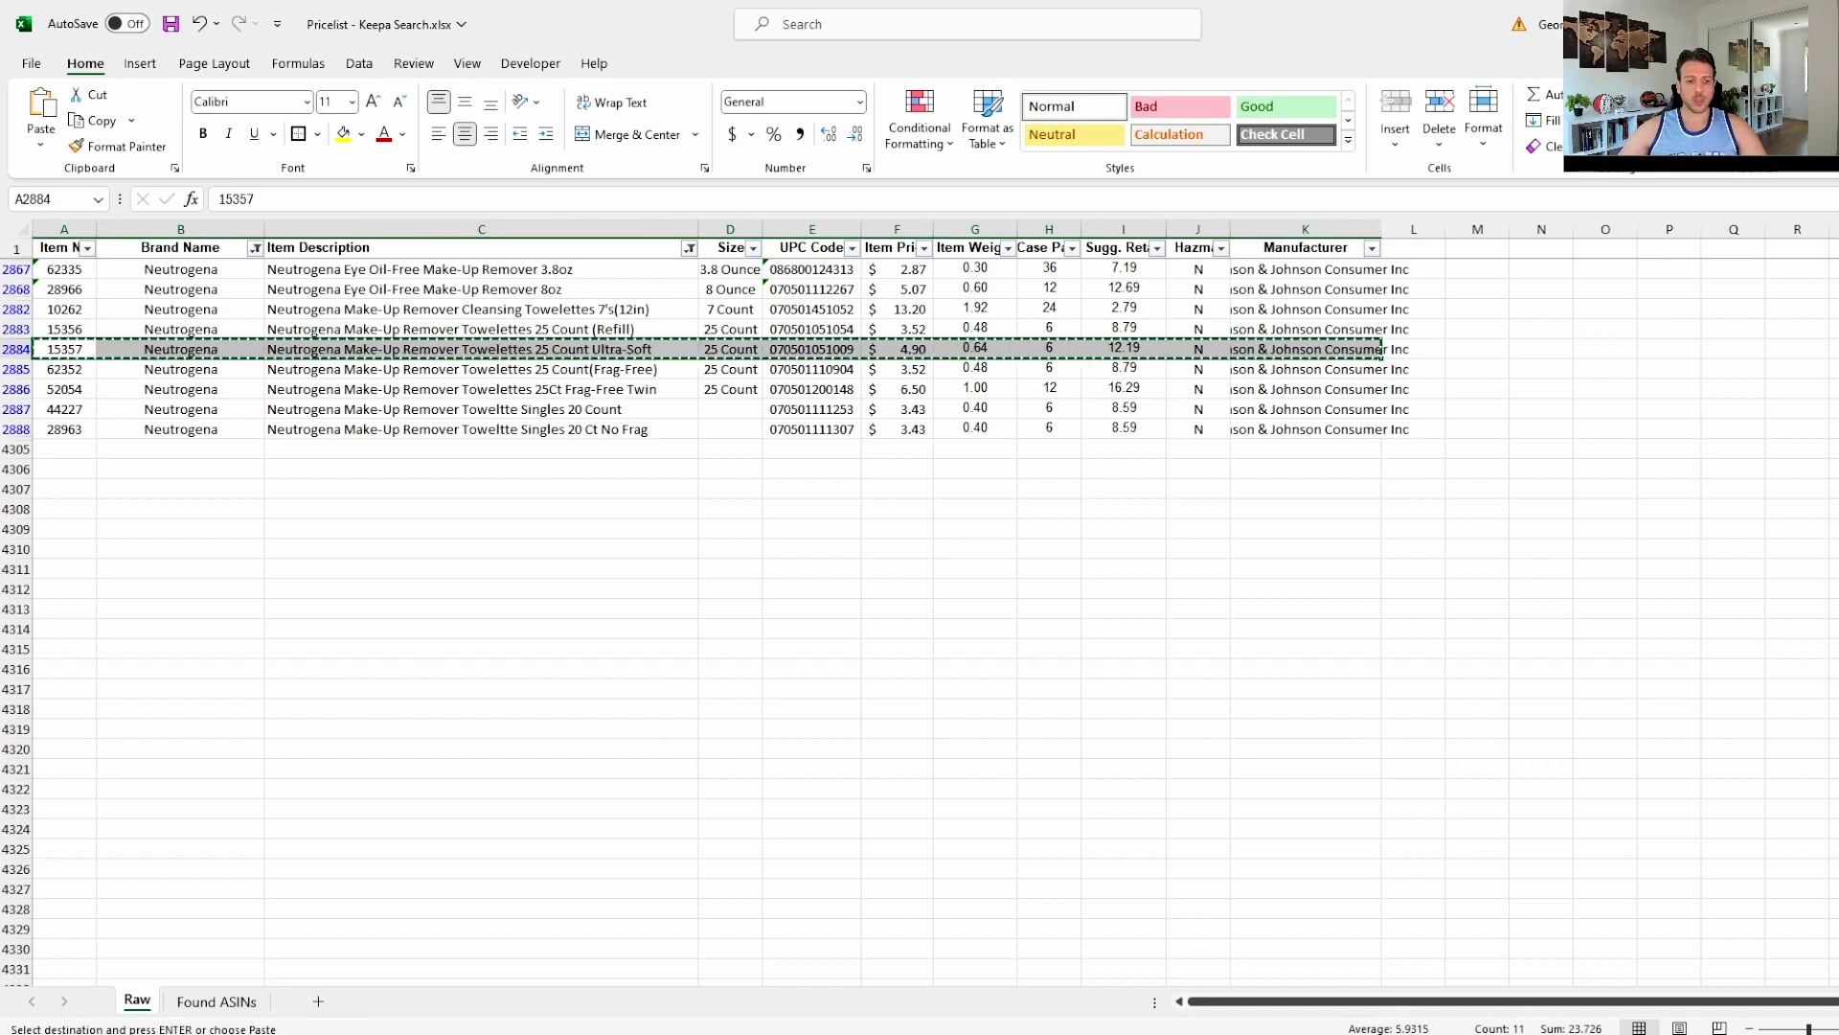
{"action": "left_click", "coordinate": [214, 1001]}
{"action": "left_click", "coordinate": [249, 588]}
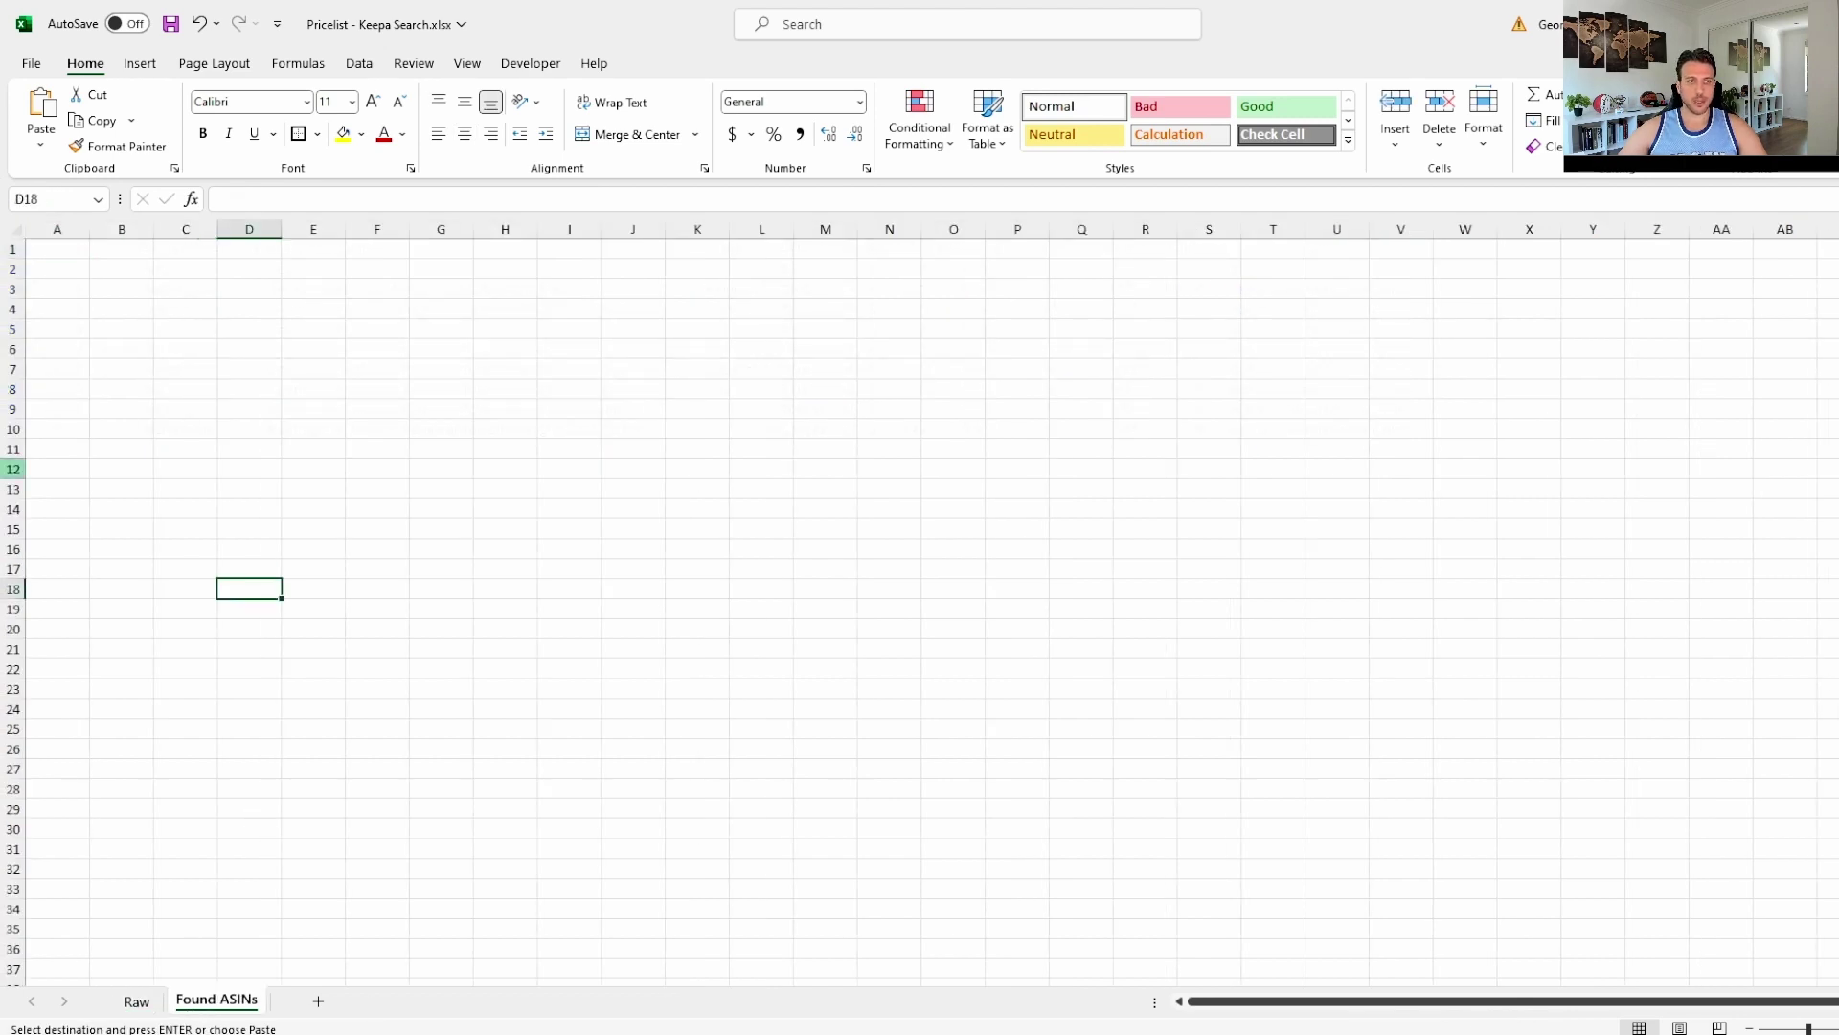
{"action": "left_click", "coordinate": [80, 274]}
{"action": "key", "text": "ctrl+v"}
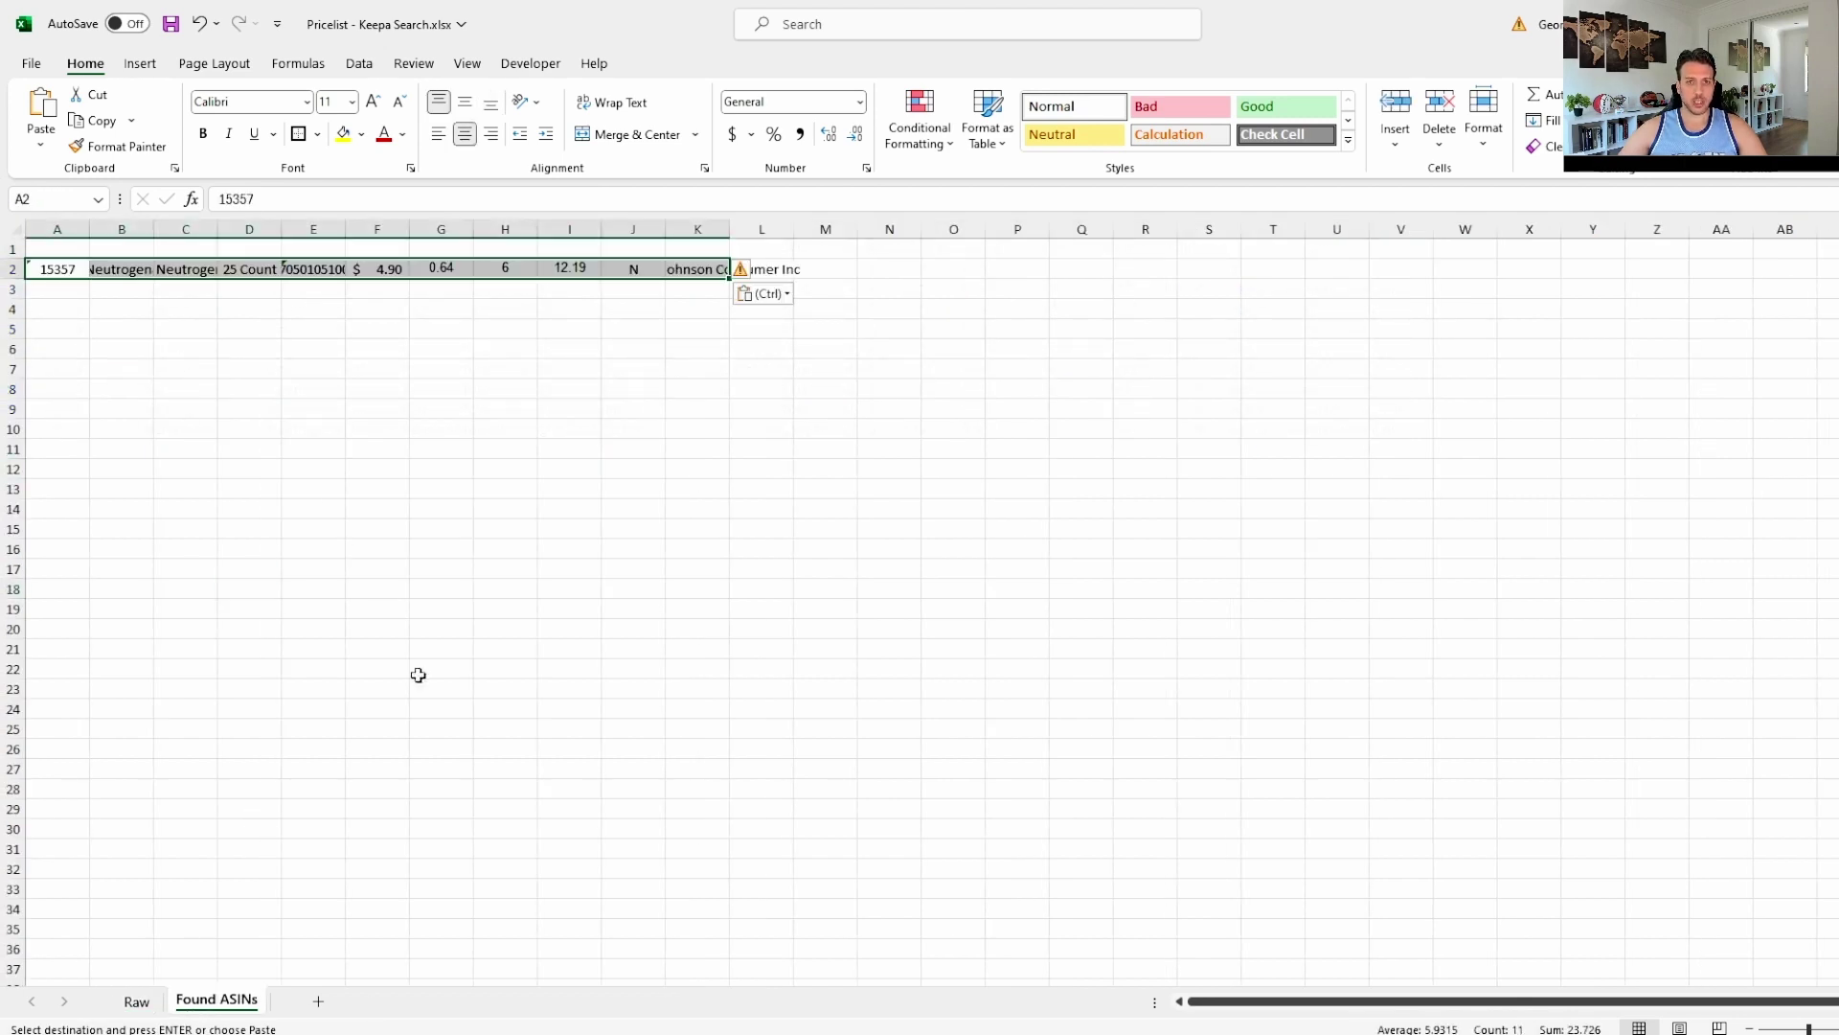
Copy the Raw header row A1:K1 into A1 of Found ASINs.
{"action": "left_click", "coordinate": [137, 1001]}
{"action": "left_click_drag", "start_coordinate": [64, 247], "coordinate": [1341, 247]}
{"action": "key", "text": "ctrl+c"}
{"action": "left_click", "coordinate": [215, 1001]}
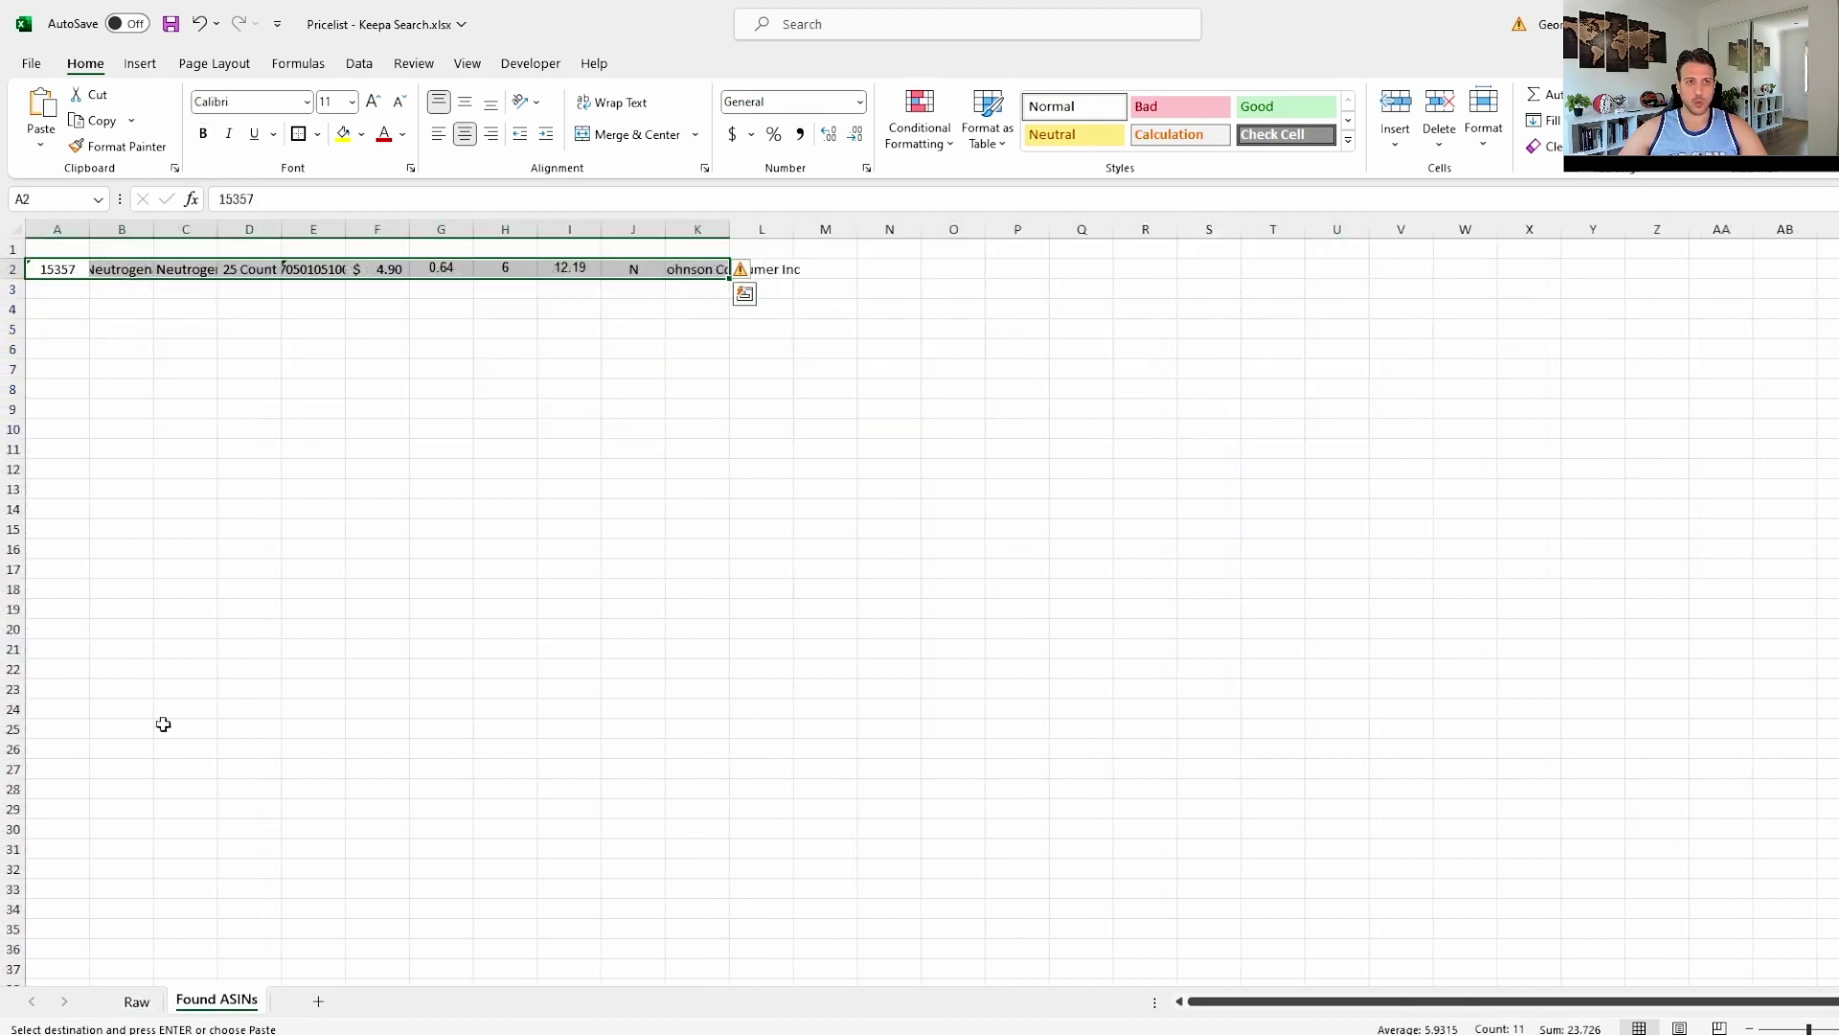
{"action": "left_click", "coordinate": [72, 248]}
{"action": "key", "text": "ctrl+v"}
Autofit columns A through K on Found ASINs to their contents.
{"action": "left_click", "coordinate": [612, 567]}
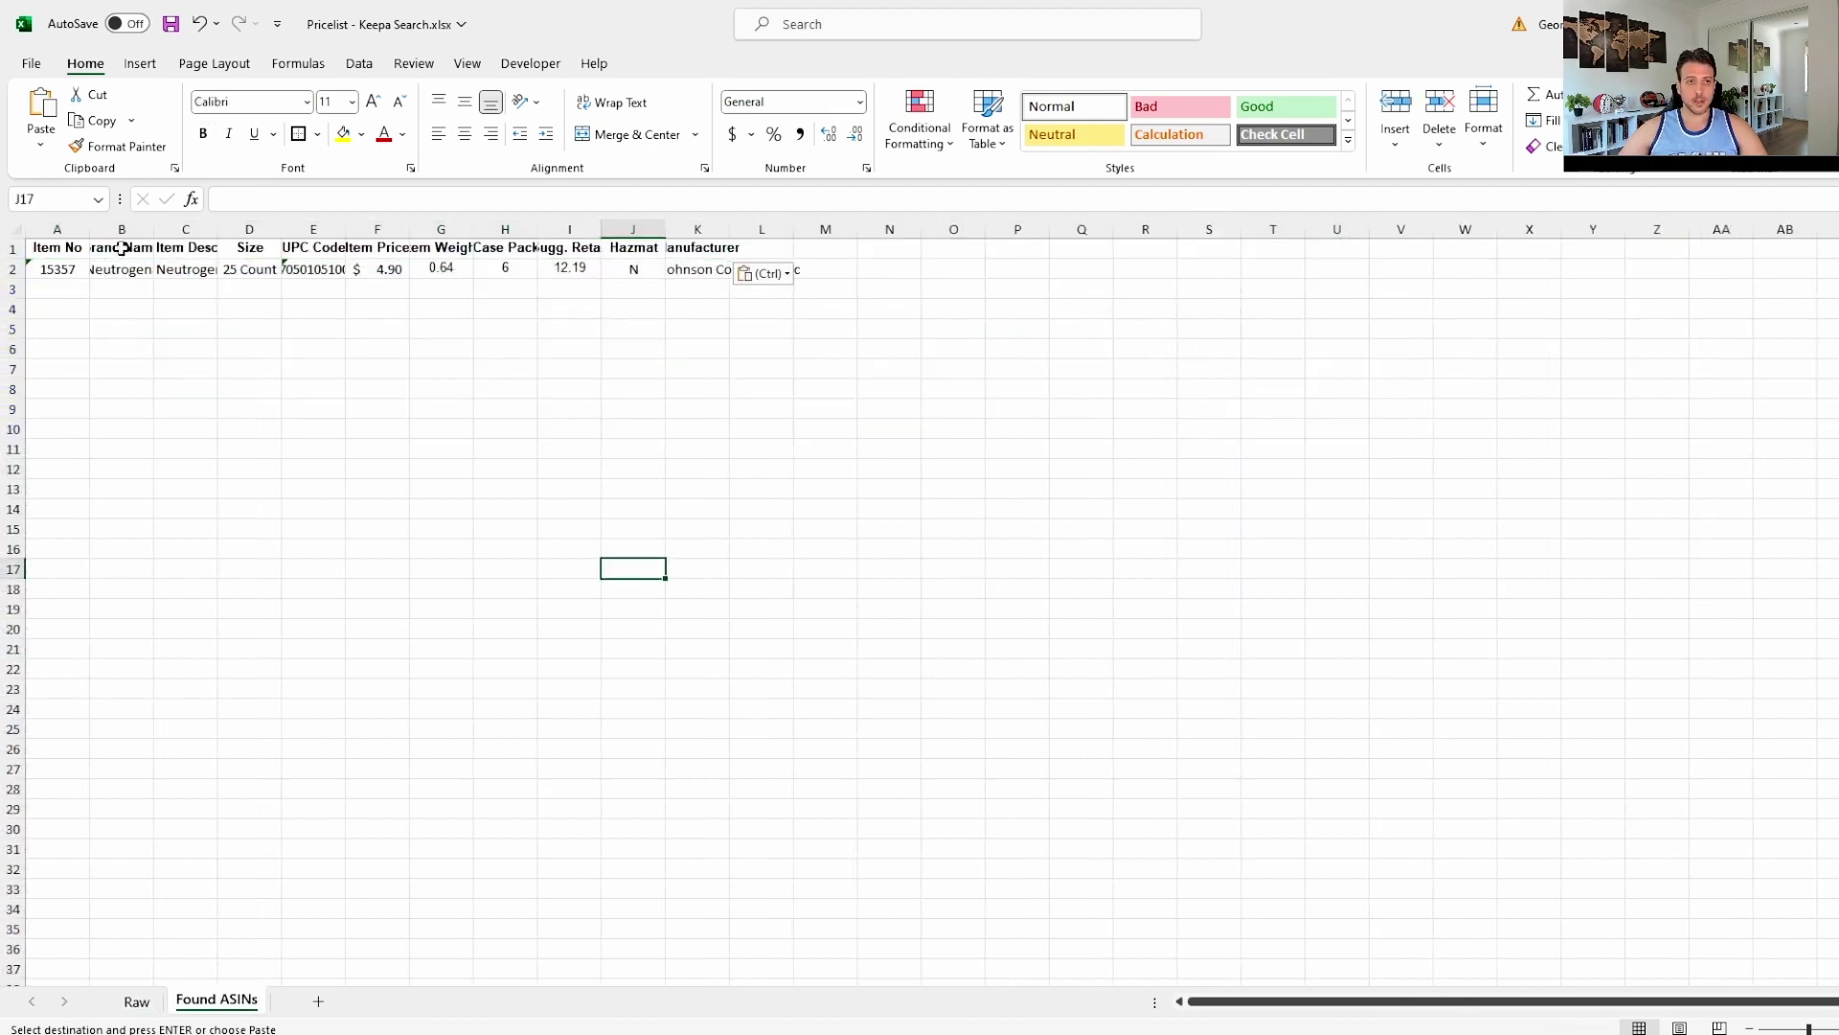
{"action": "left_click_drag", "start_coordinate": [58, 229], "coordinate": [735, 228]}
{"action": "left_click", "coordinate": [729, 229]}
{"action": "left_click", "coordinate": [260, 229]}
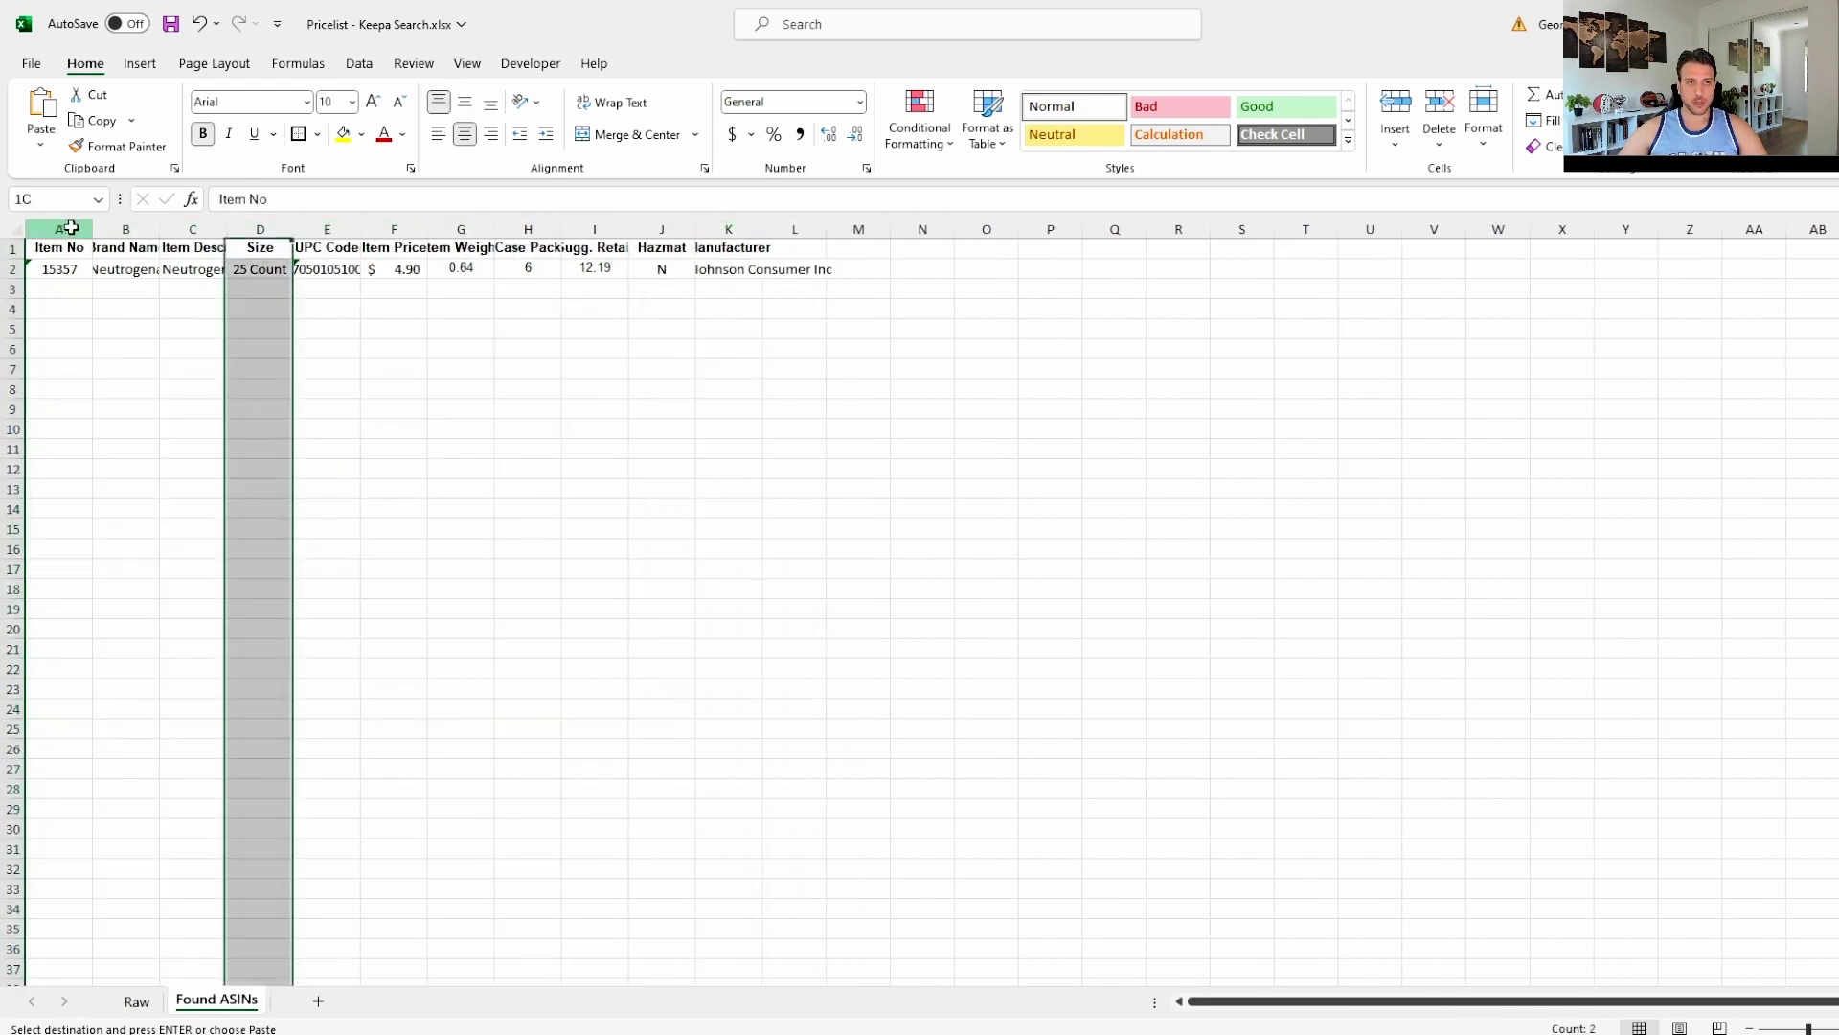
{"action": "left_click_drag", "start_coordinate": [59, 229], "coordinate": [751, 205]}
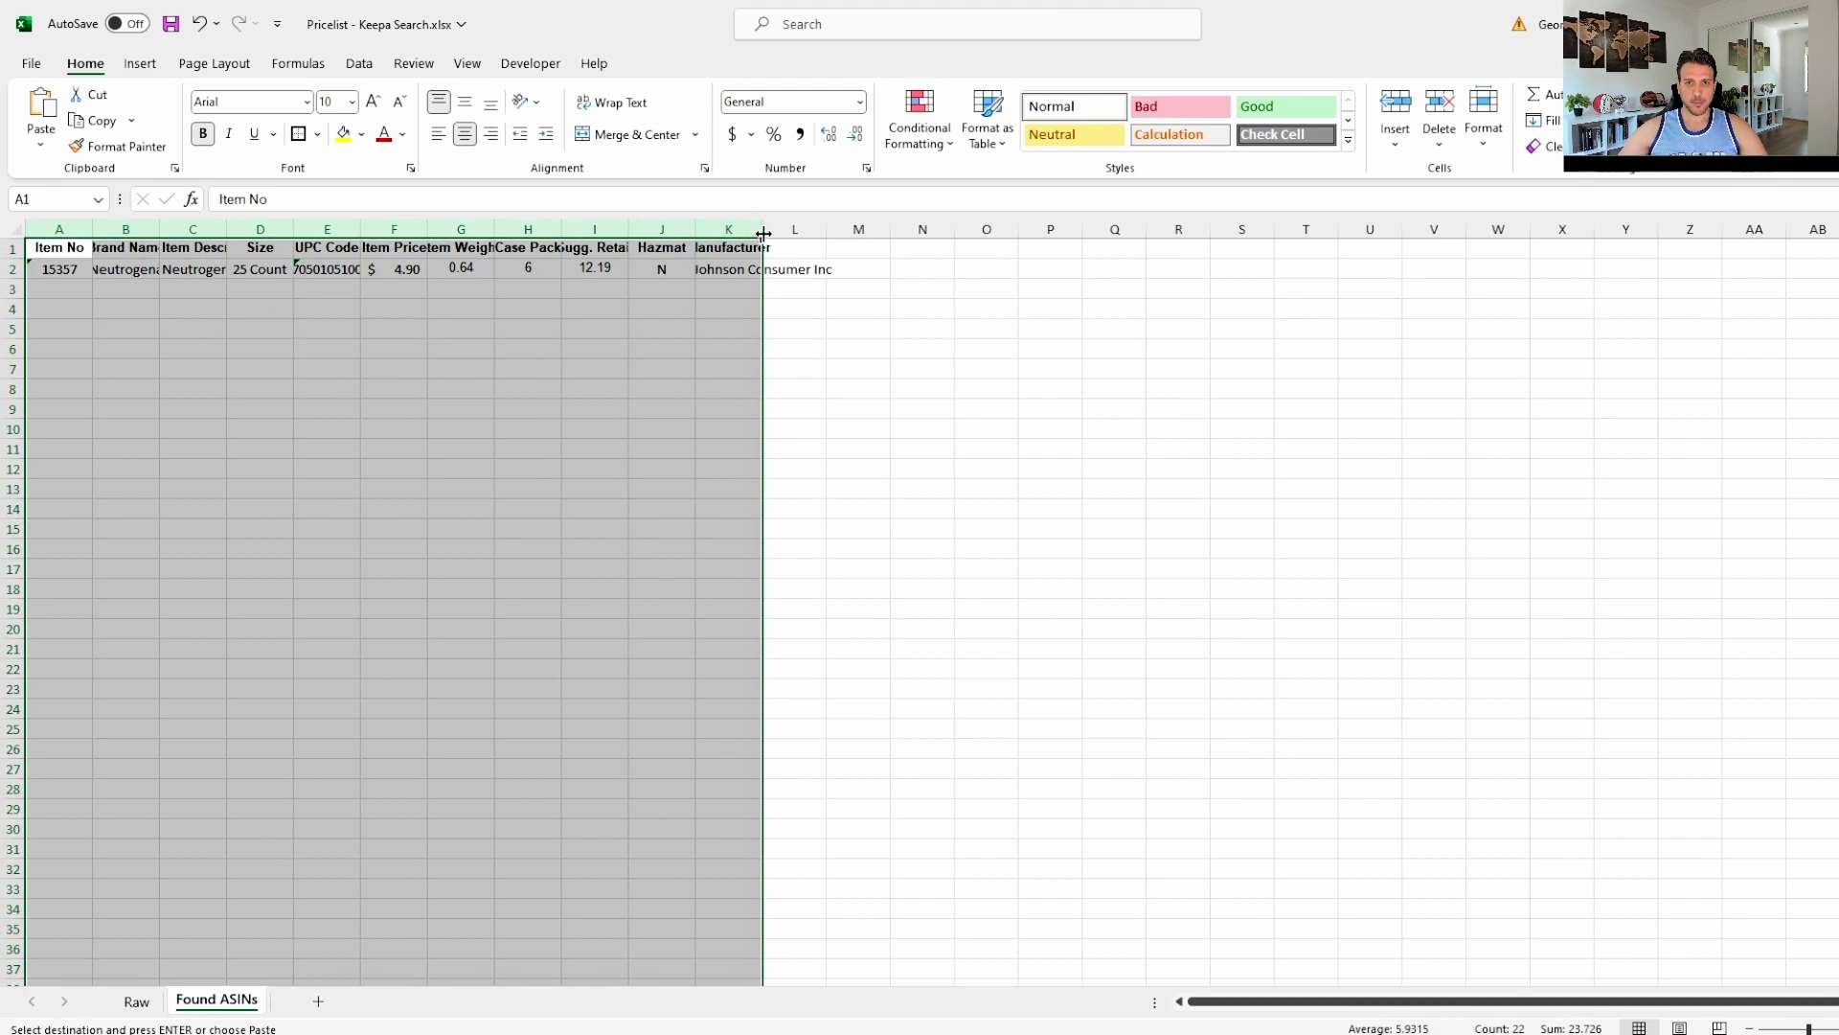
{"action": "double_click", "coordinate": [761, 229]}
{"action": "left_click", "coordinate": [1064, 528]}
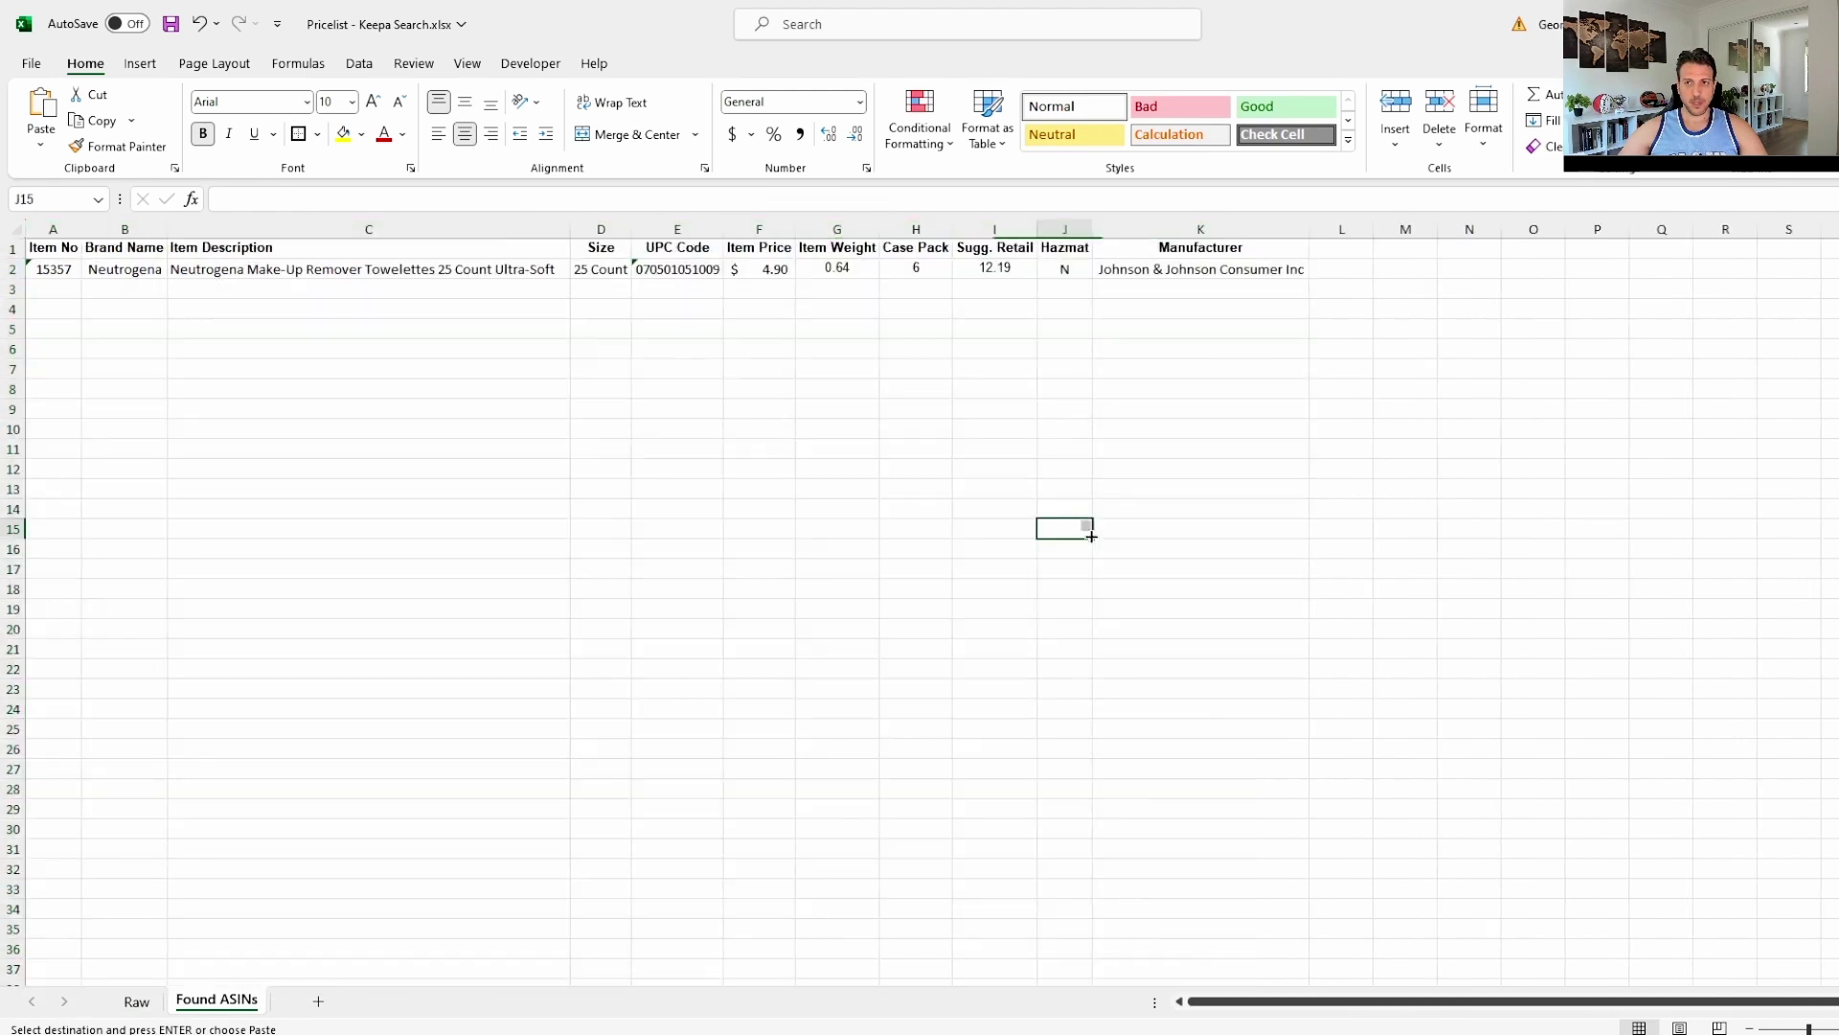
{"action": "left_click", "coordinate": [1367, 248]}
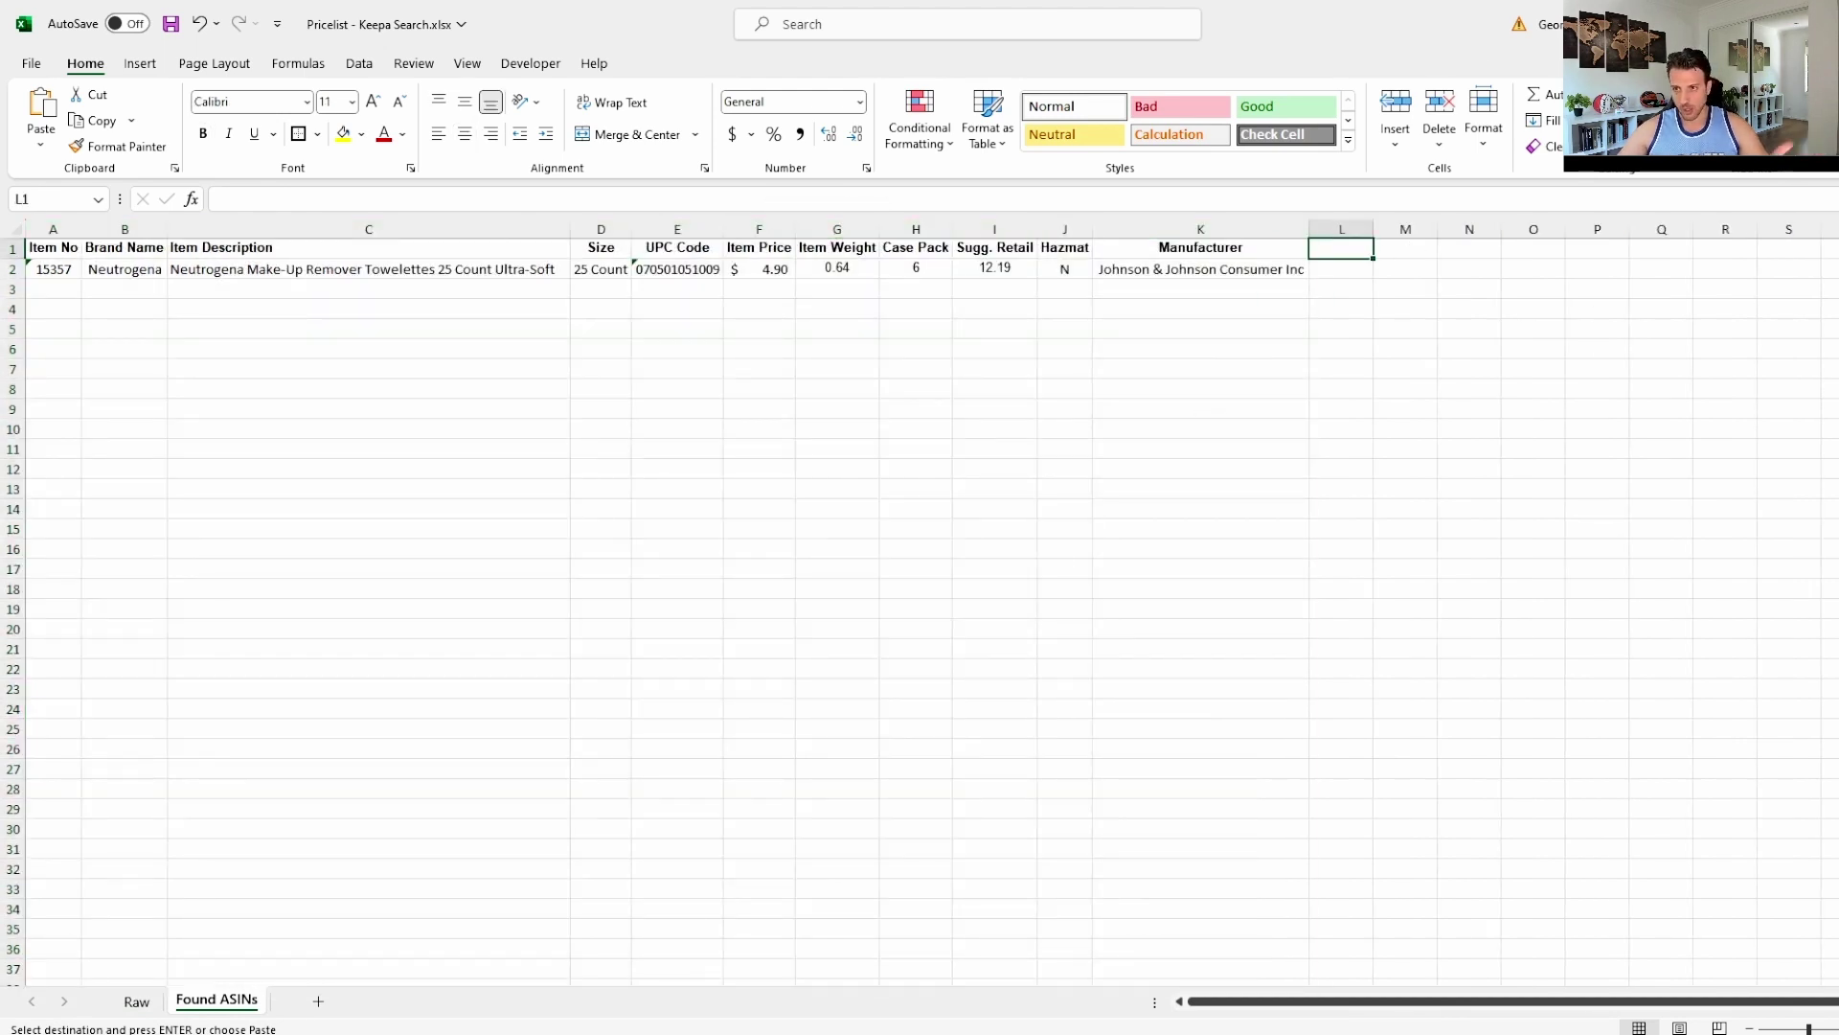
Add the headers ASIN in L1 and Qty in M1.
{"action": "type", "text": "ASI"}
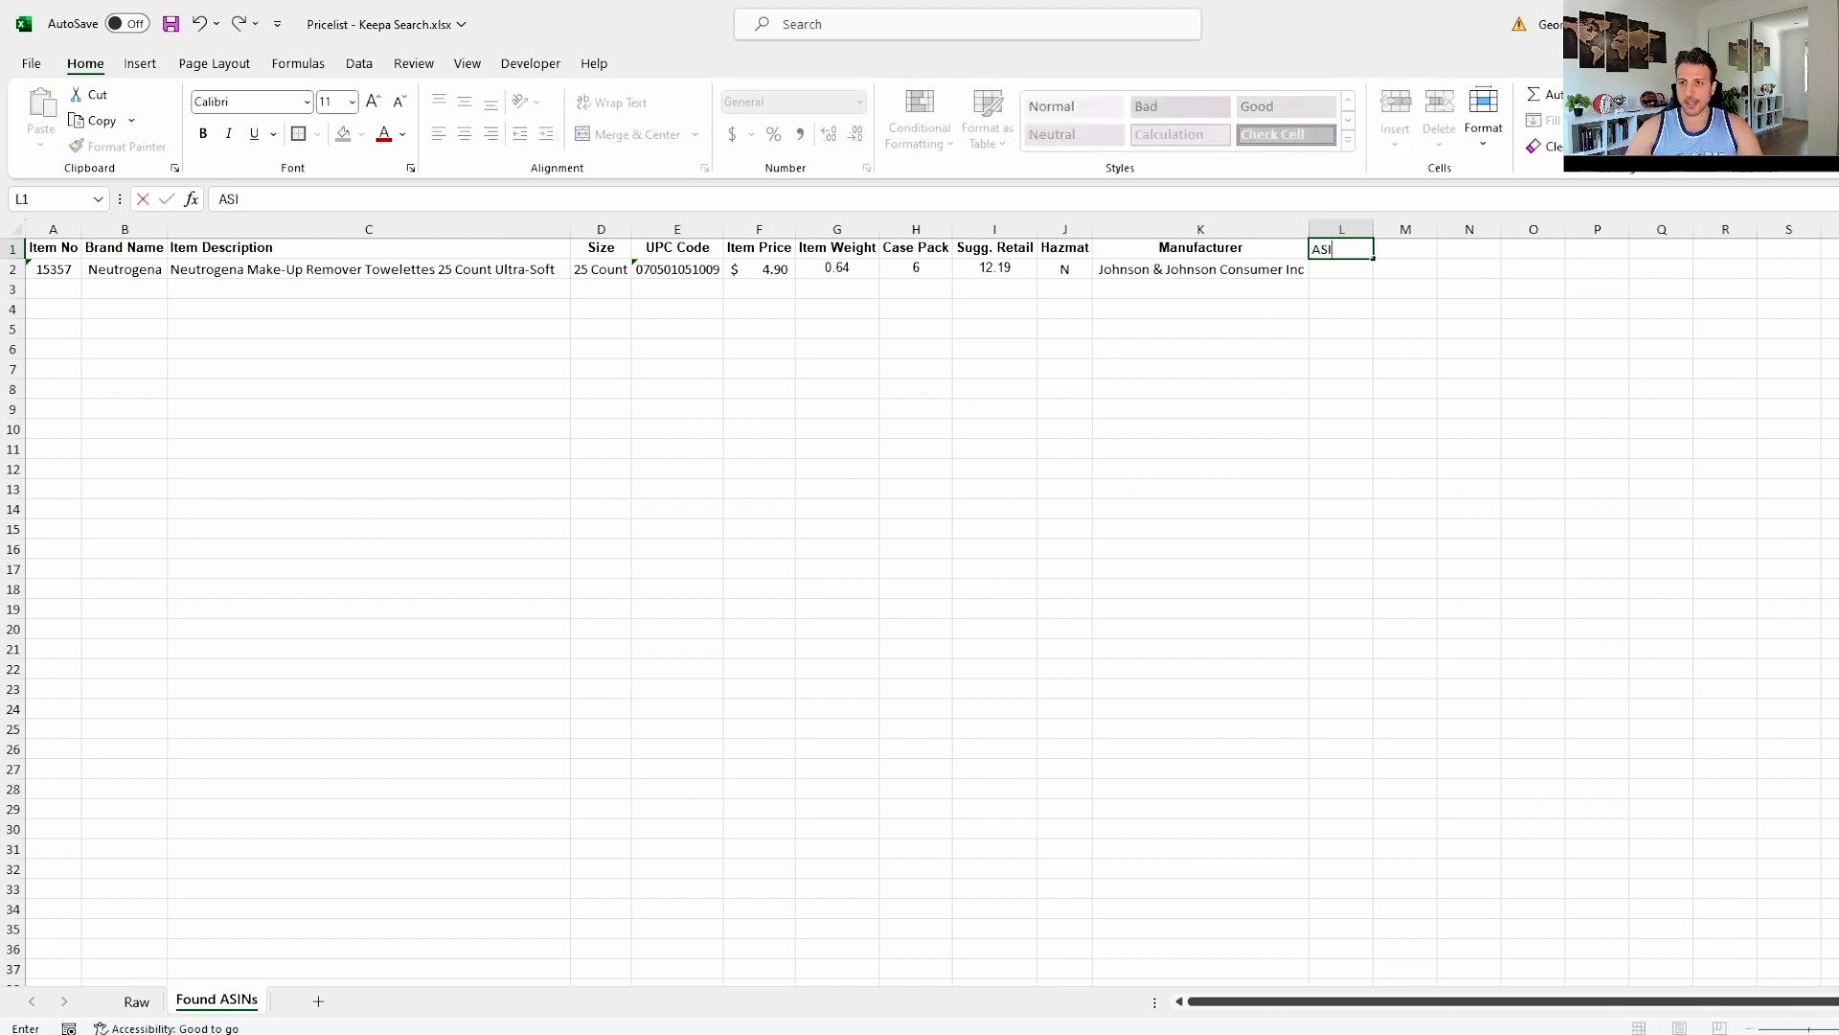
{"action": "type", "text": "N"}
{"action": "key", "text": "Tab"}
{"action": "type", "text": "Q"}
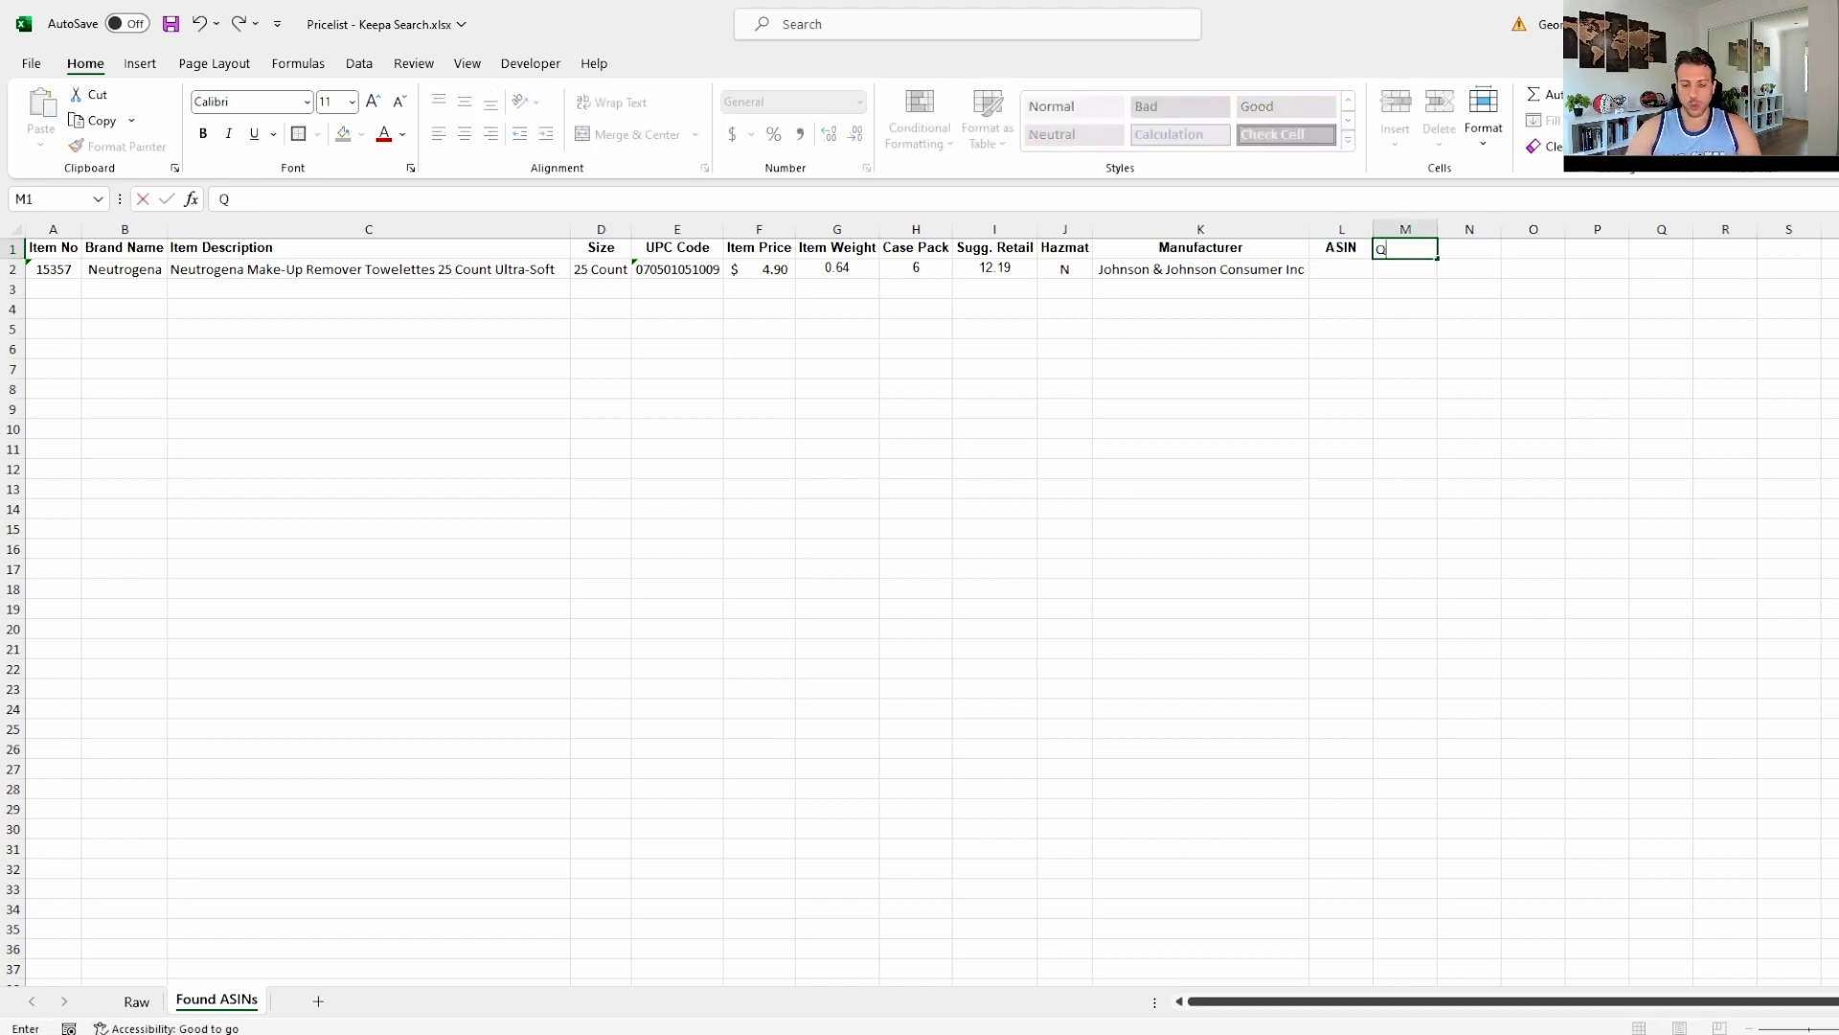
{"action": "key", "text": "Return"}
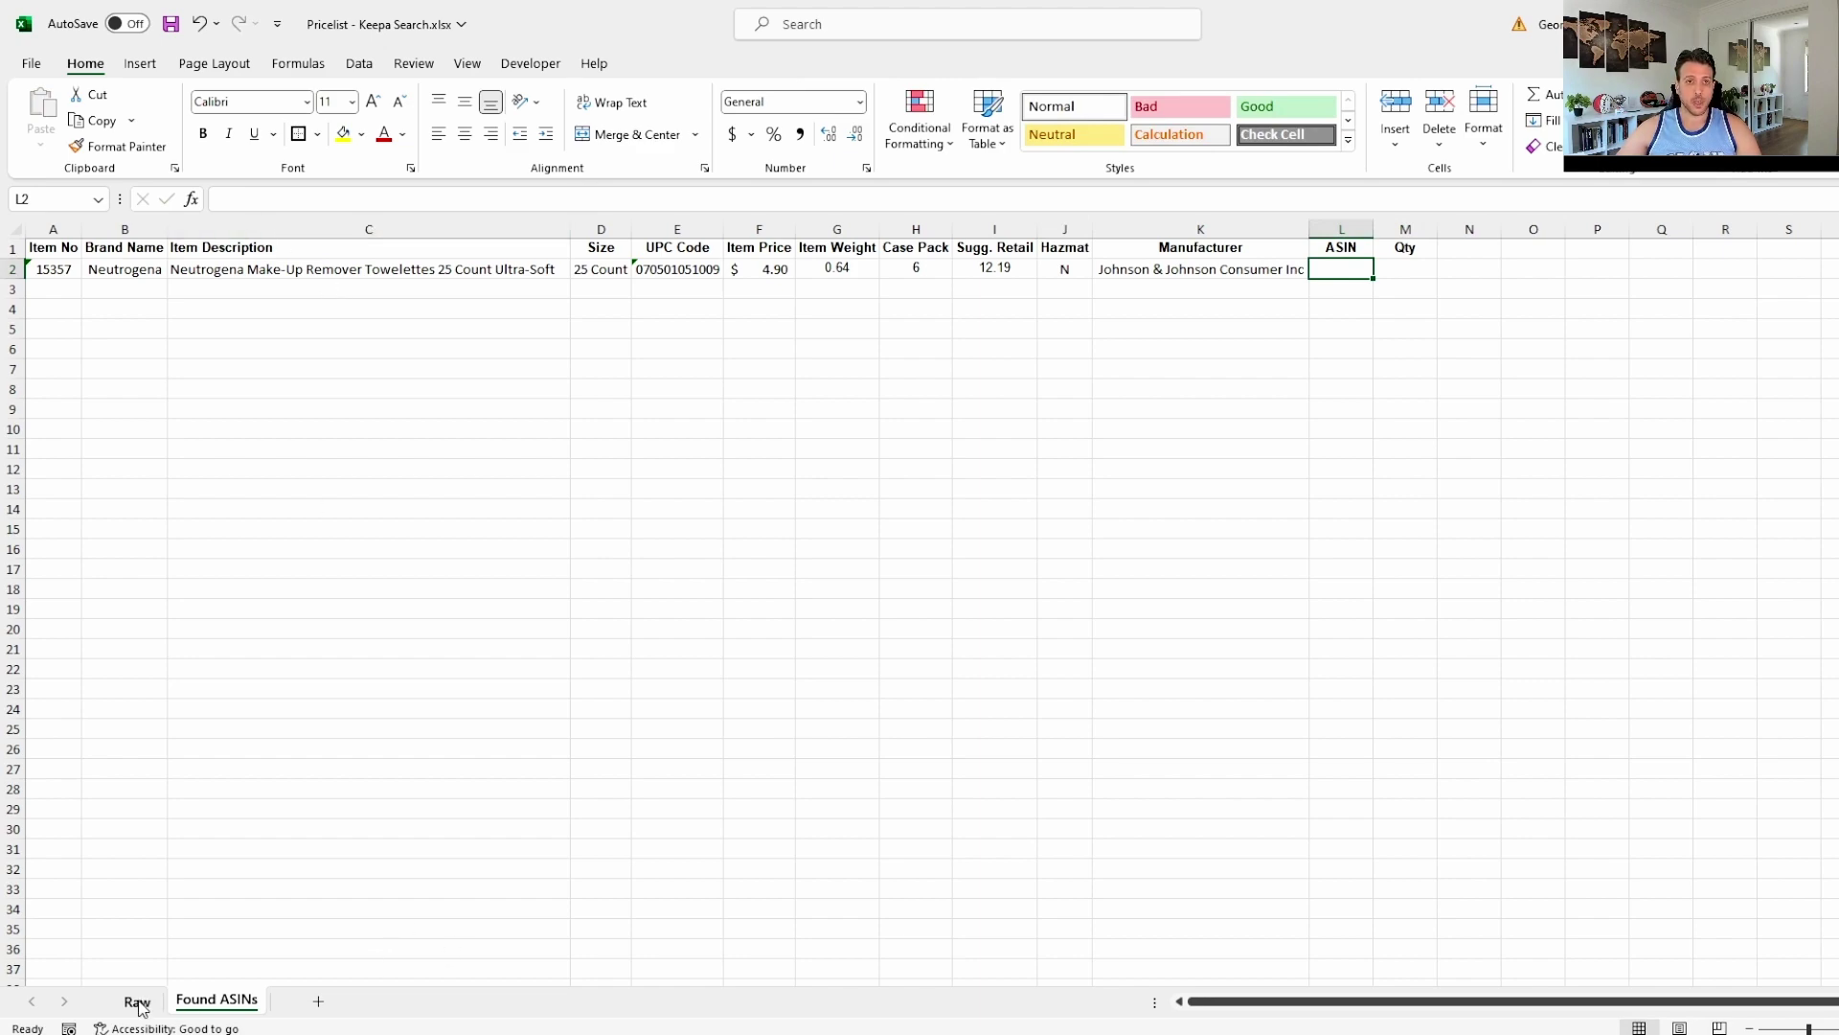
Paste ASIN B084K5HNCB from the Amazon URL into L2 and enter quantity 2 in M2.
{"action": "left_click_drag", "start_coordinate": [1186, 9], "coordinate": [1245, 305]}
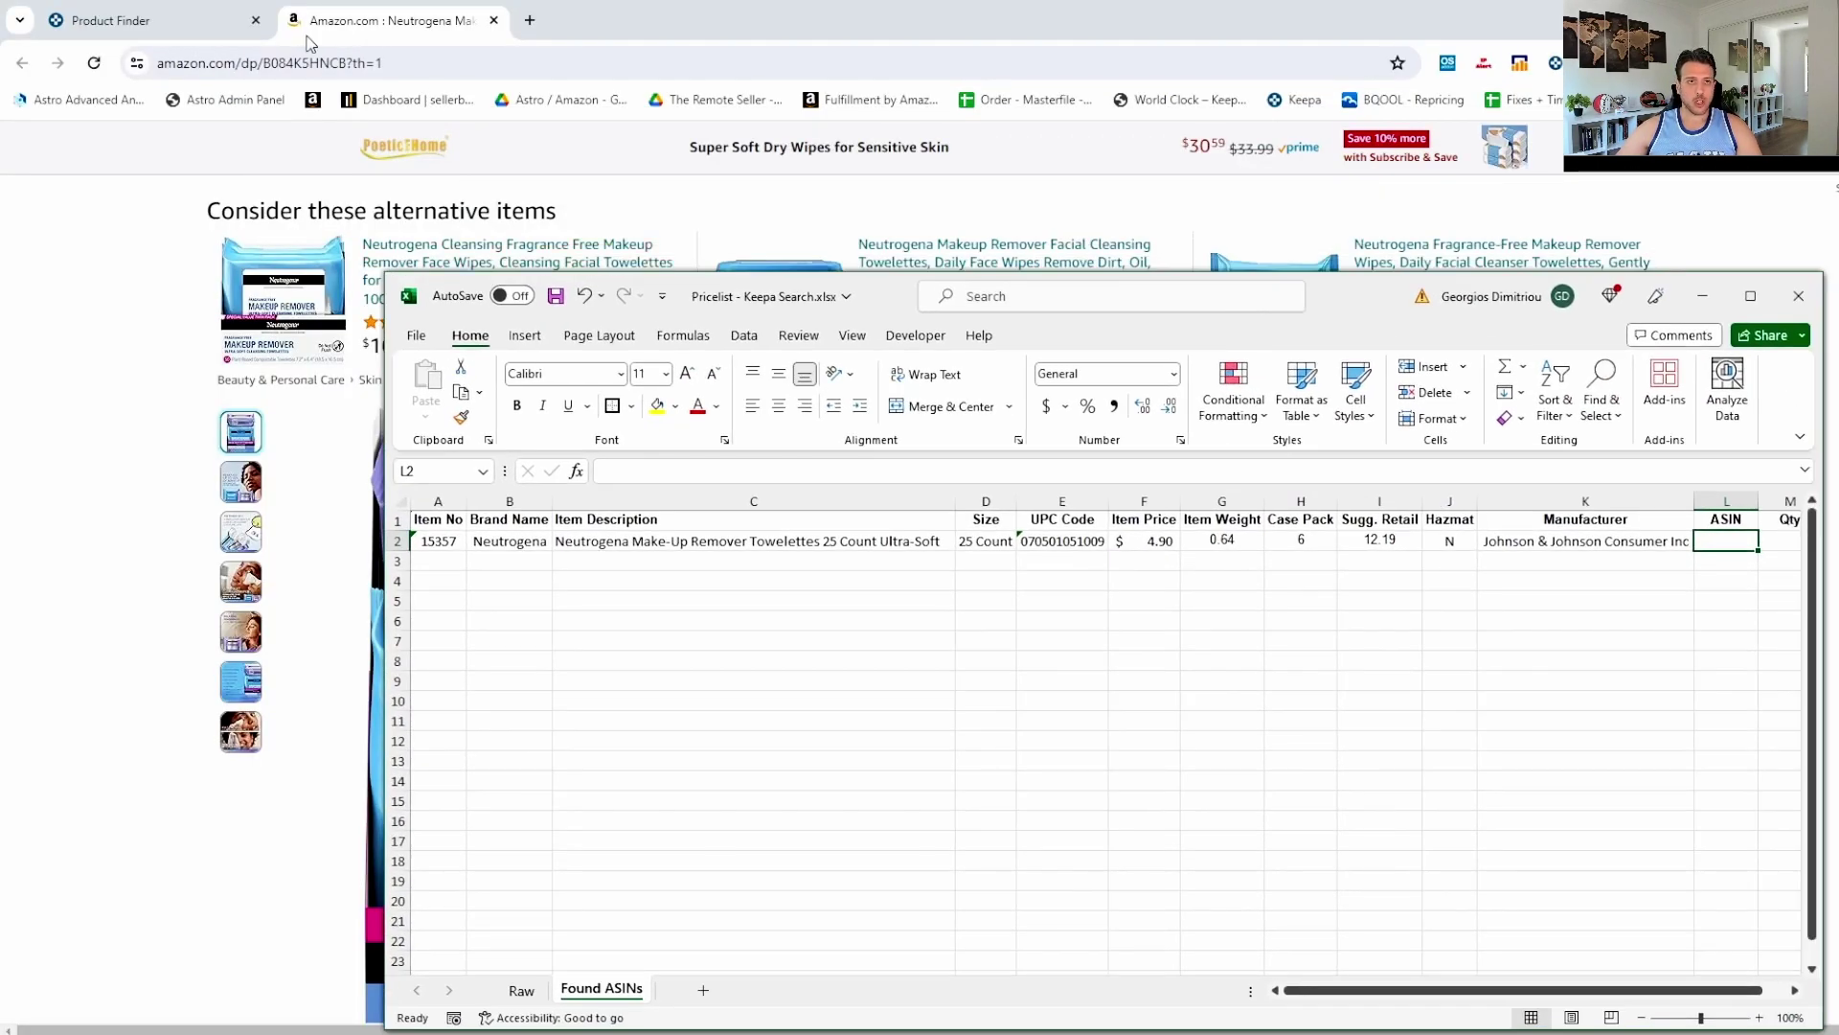
{"action": "double_click", "coordinate": [325, 62]}
{"action": "key", "text": "ctrl+c"}
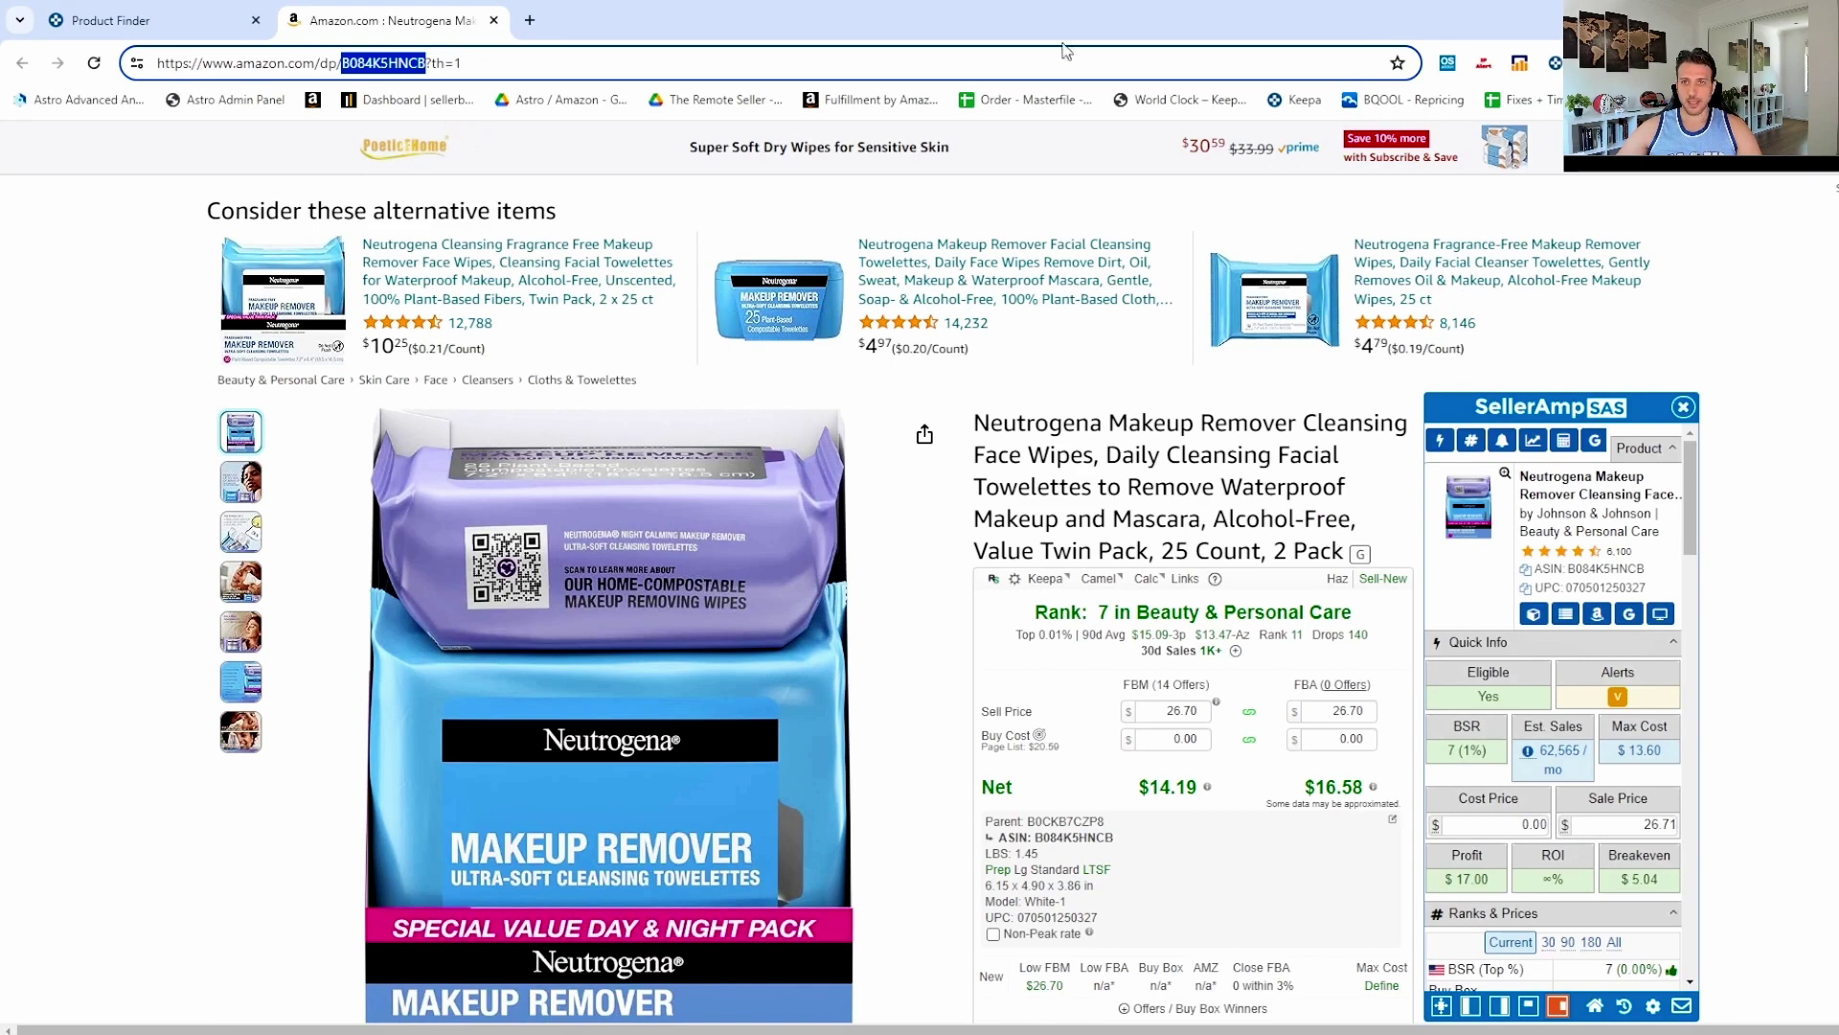
{"action": "key", "text": "alt+Tab"}
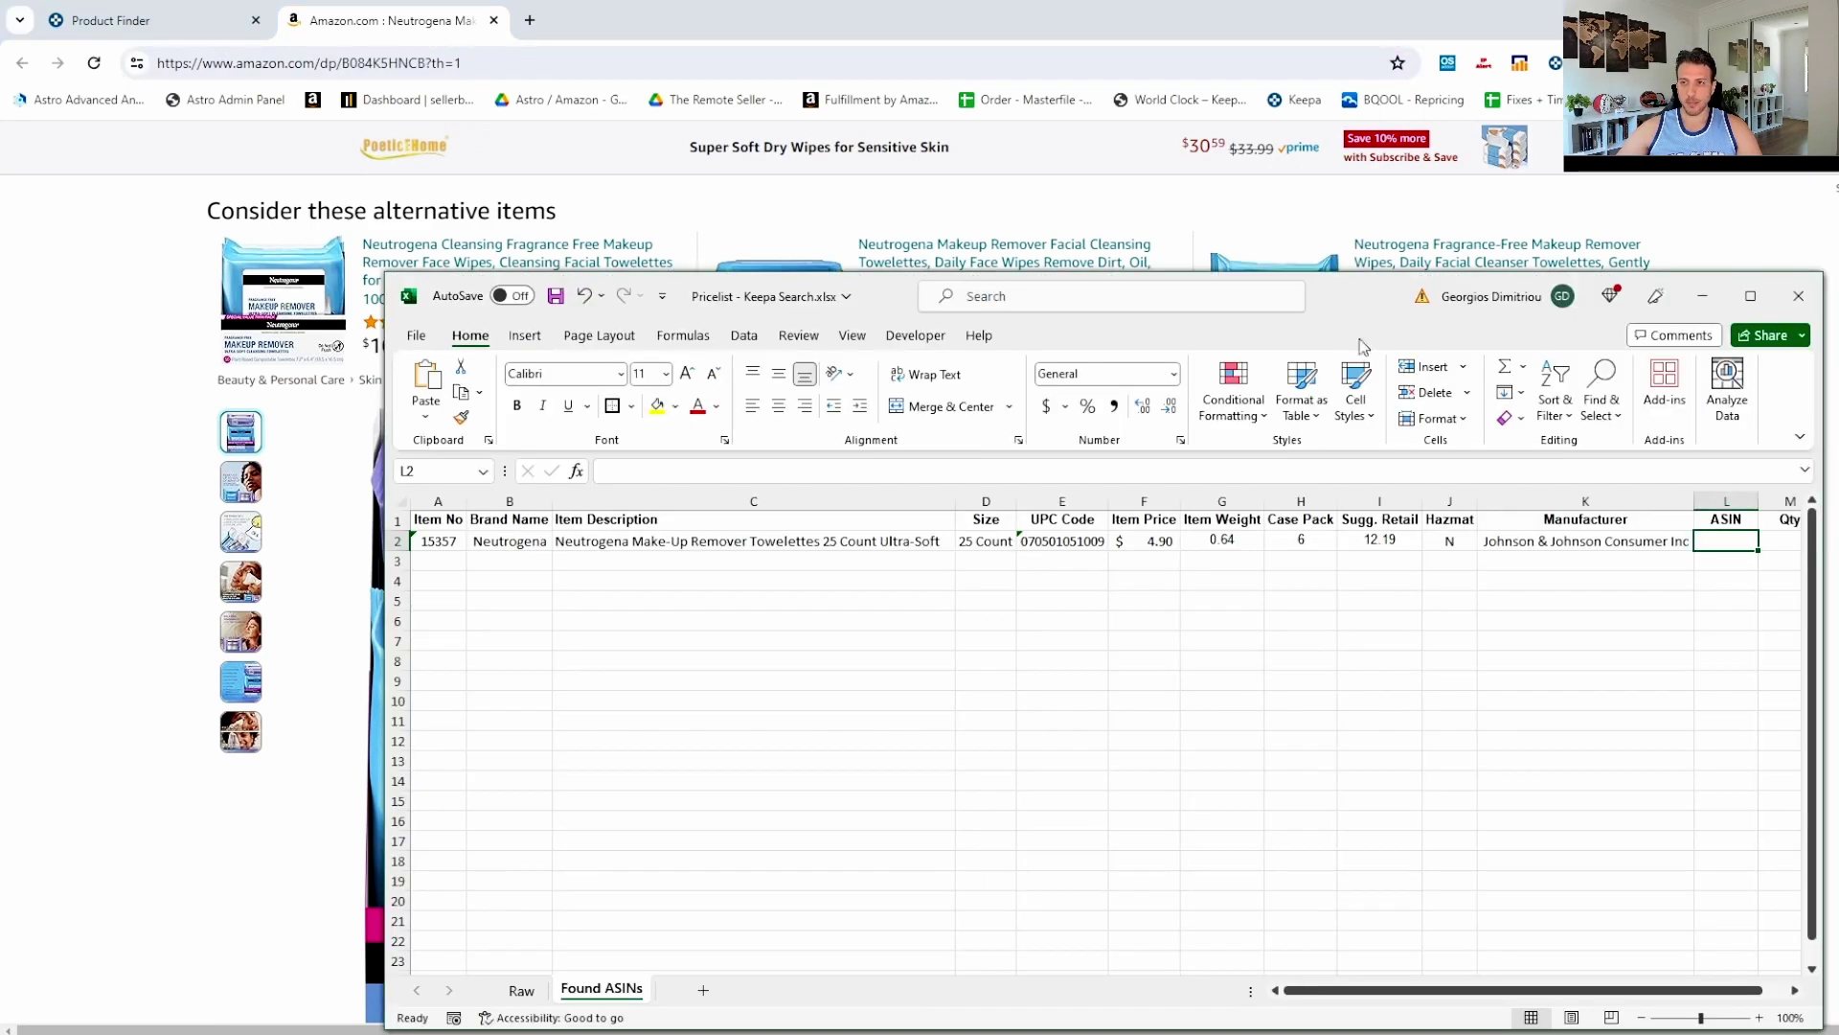
{"action": "double_click", "coordinate": [1364, 305]}
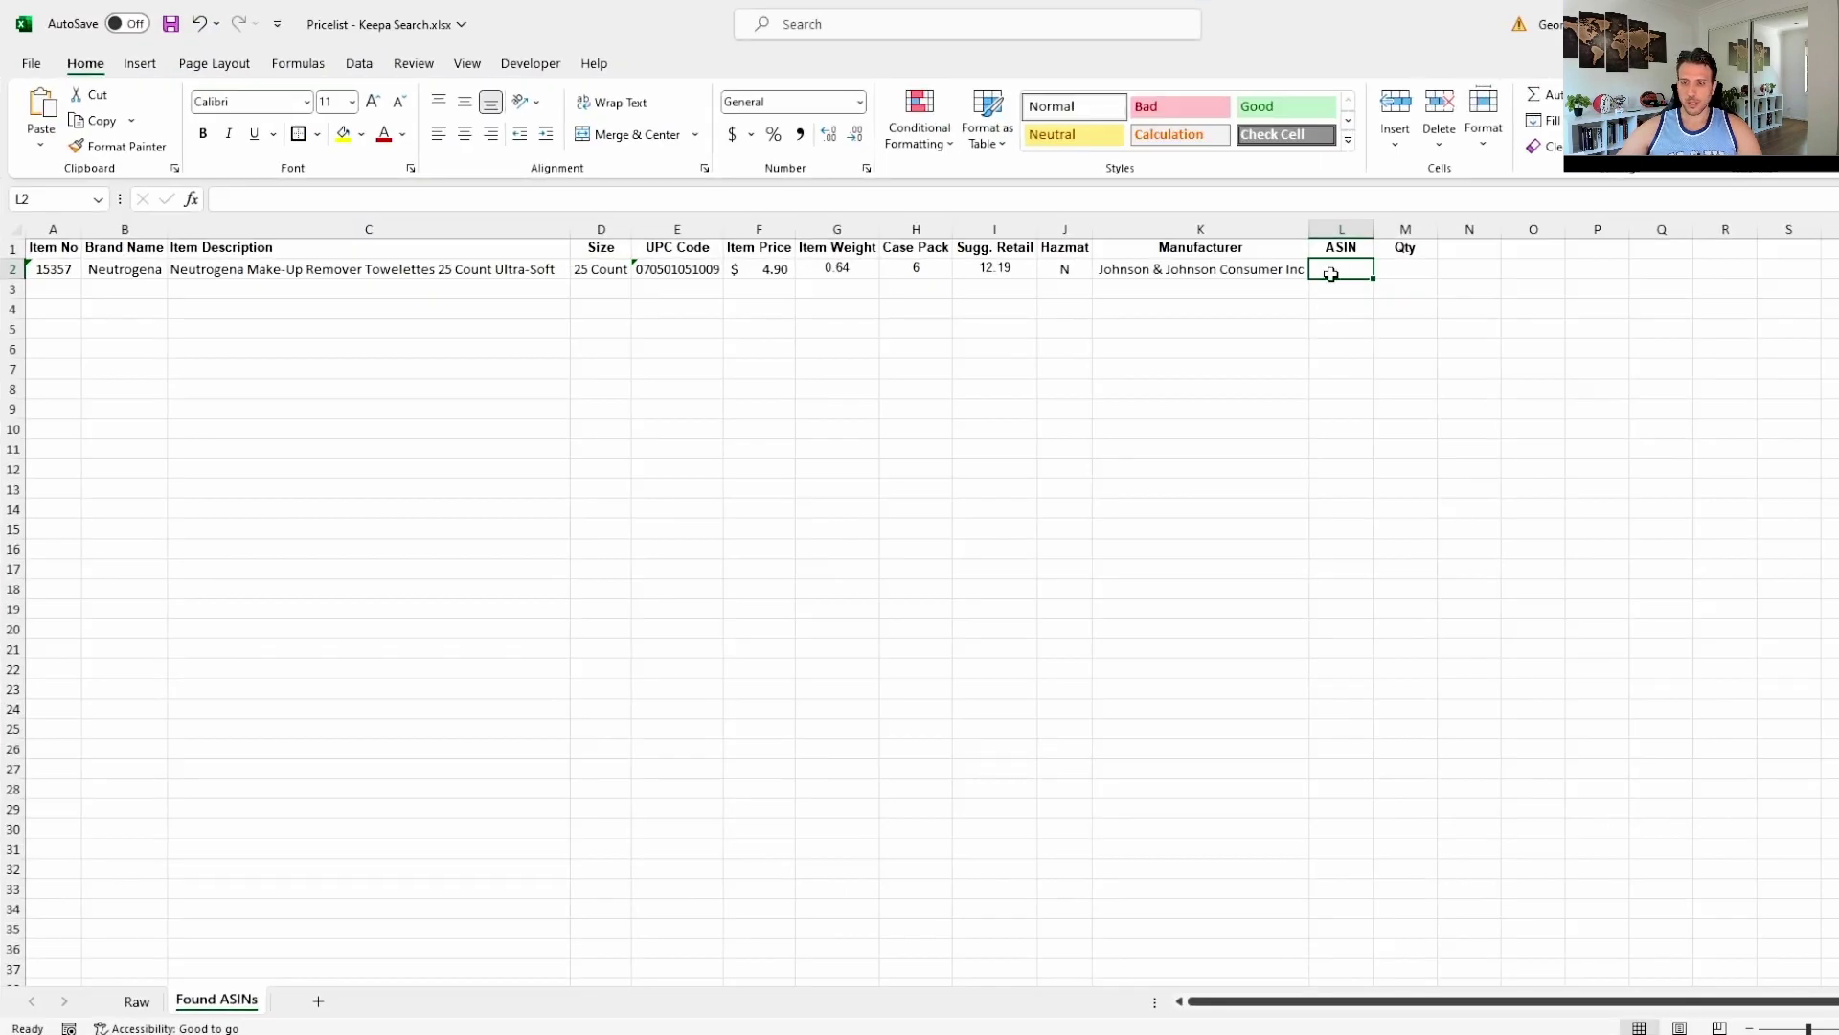
{"action": "key", "text": "ctrl+v"}
{"action": "key", "text": "Right"}
{"action": "type", "text": "2"}
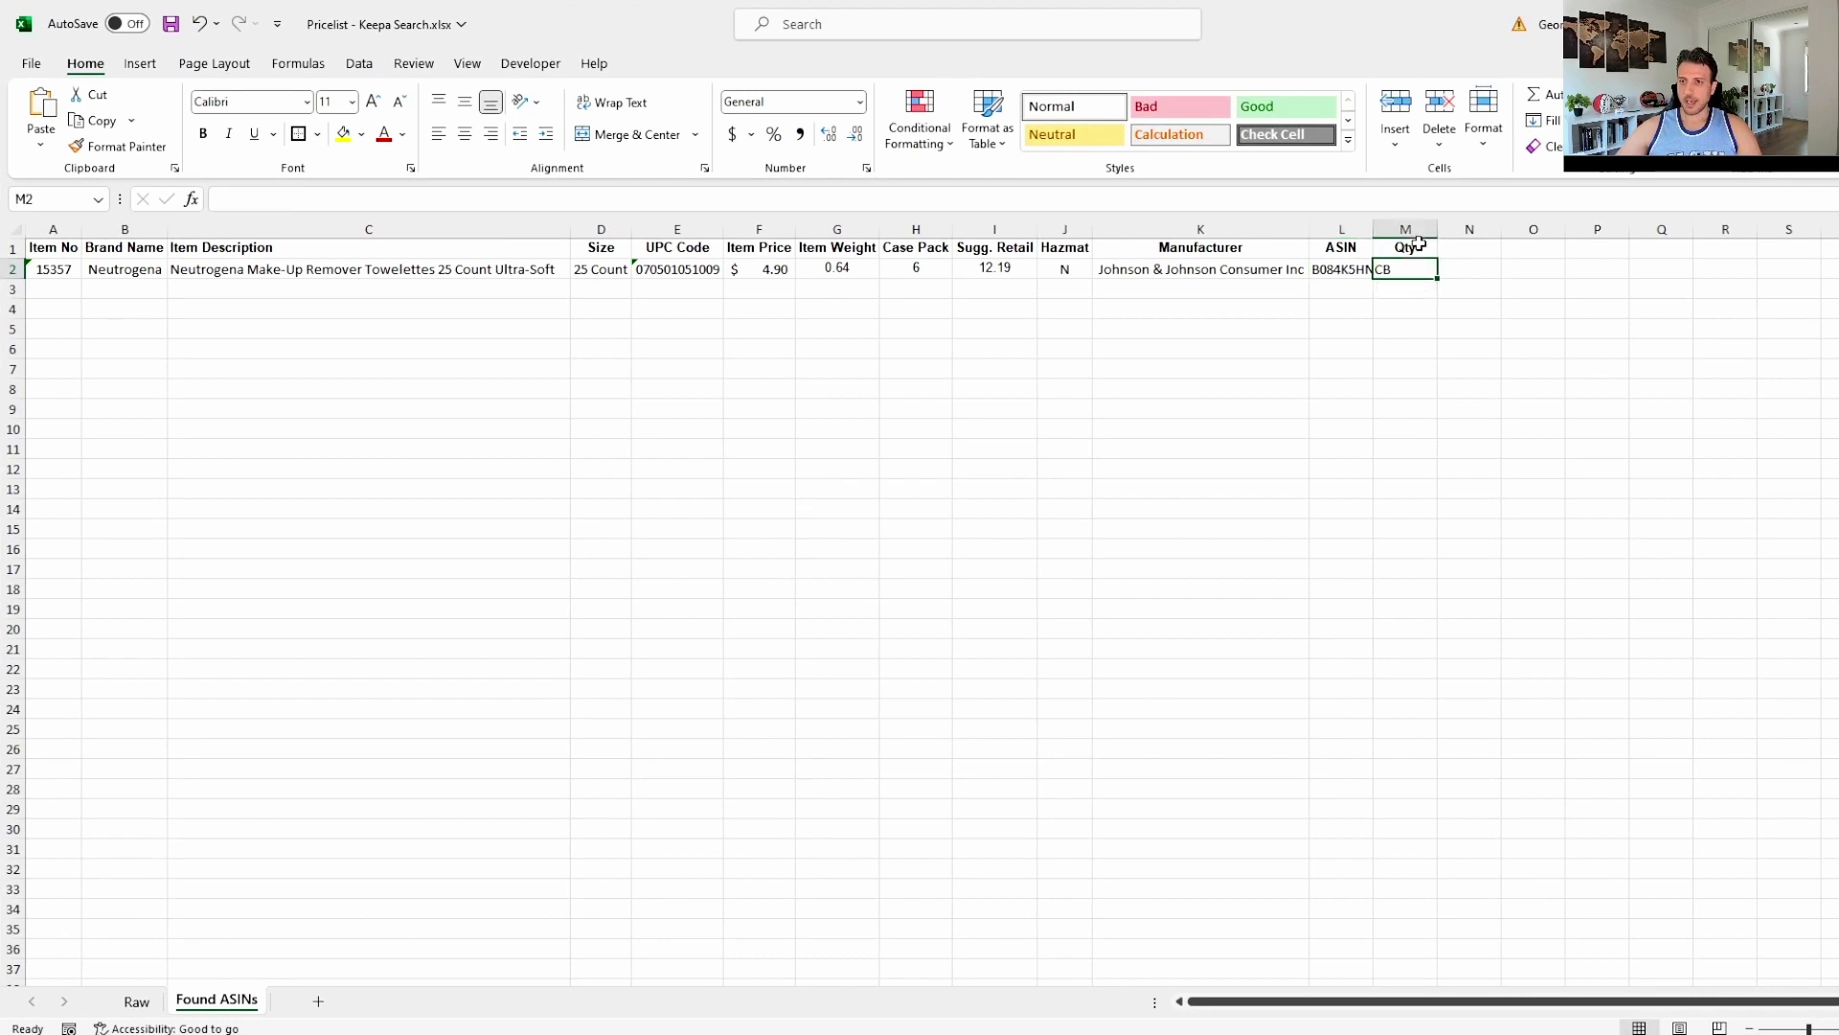
{"action": "left_click", "coordinate": [1412, 311]}
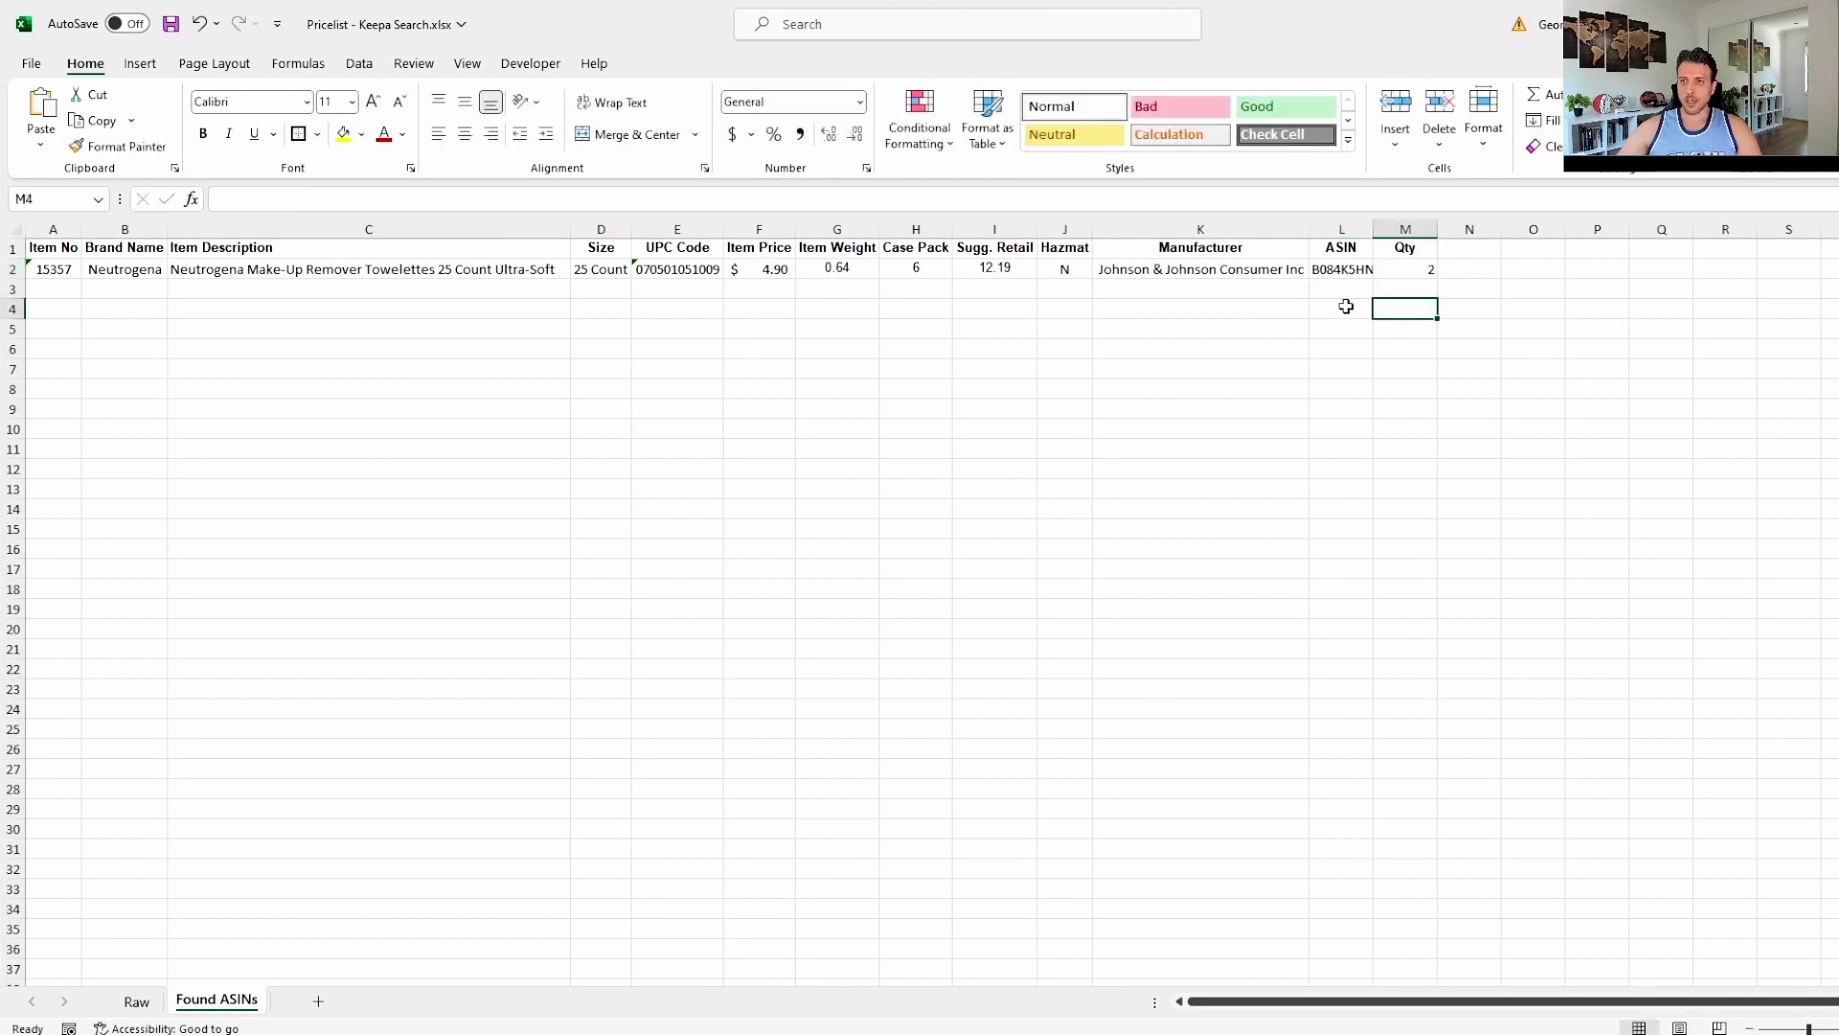
Autofit columns L and M, then move the workbook down to reveal the Amazon page.
{"action": "left_click", "coordinate": [1346, 228]}
{"action": "left_click", "coordinate": [1428, 228]}
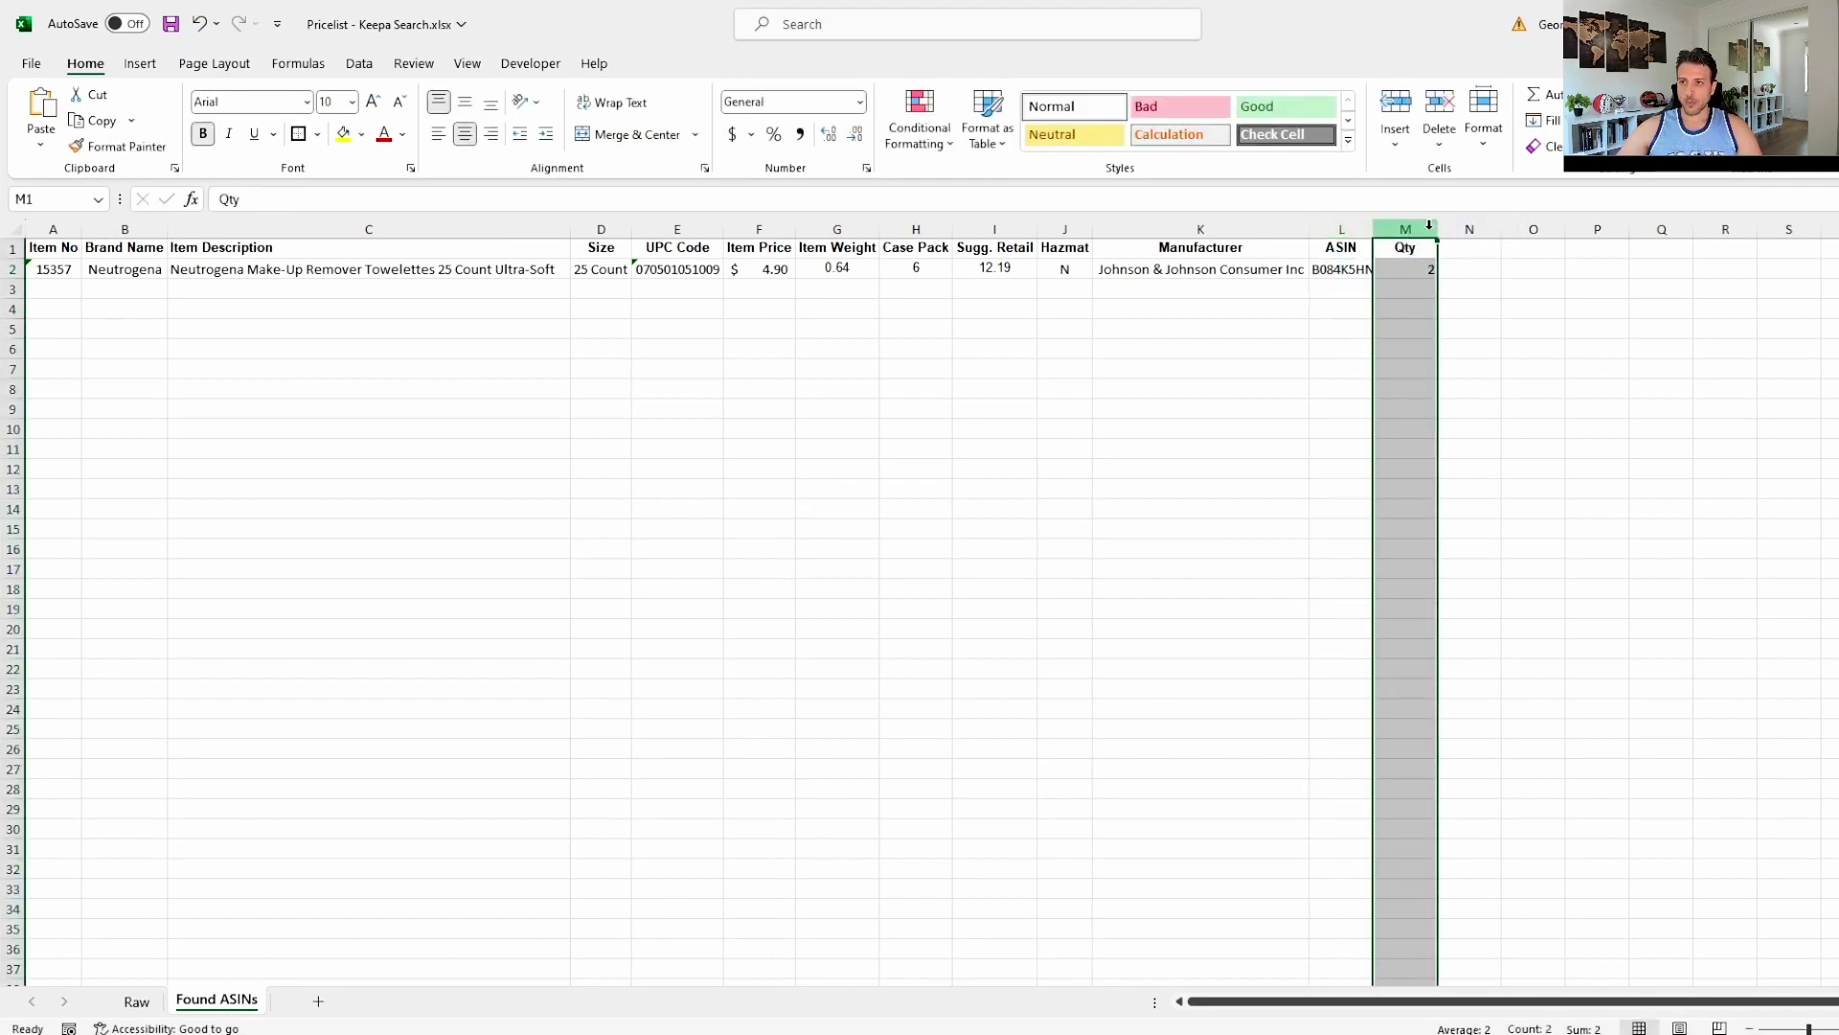
{"action": "left_click_drag", "start_coordinate": [1344, 229], "coordinate": [1416, 235]}
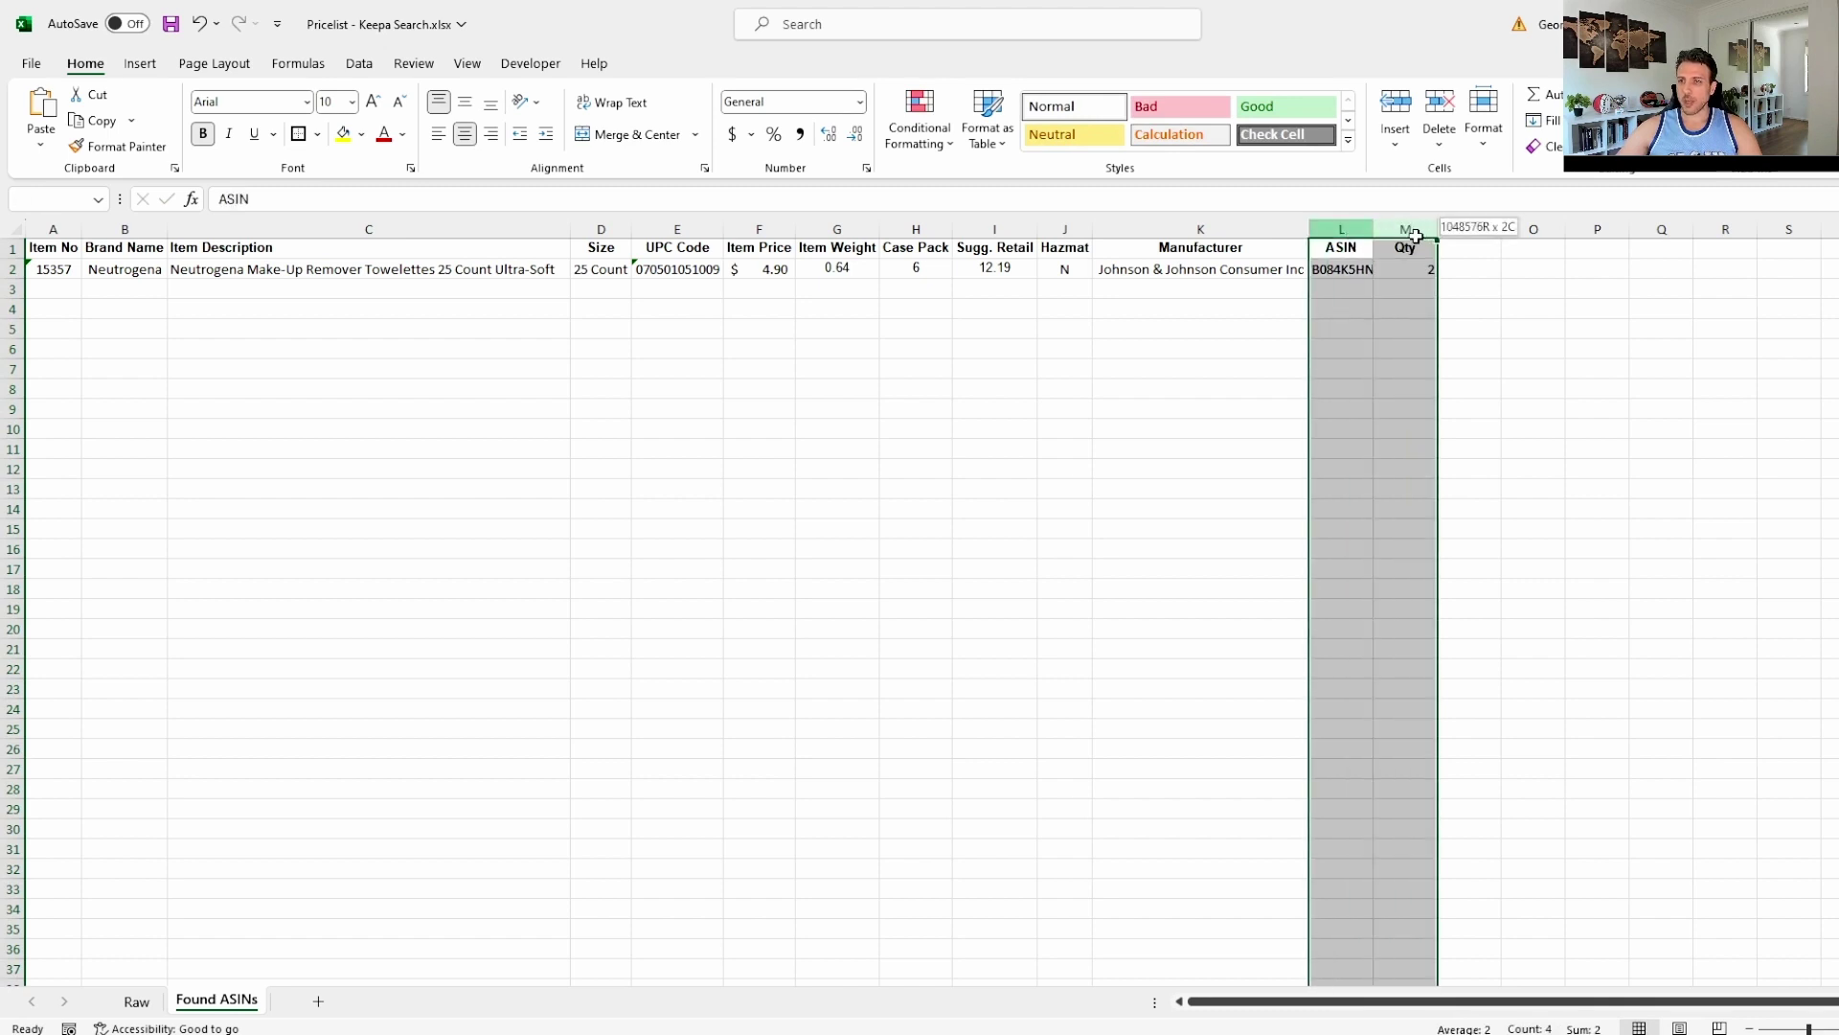
{"action": "double_click", "coordinate": [1437, 229]}
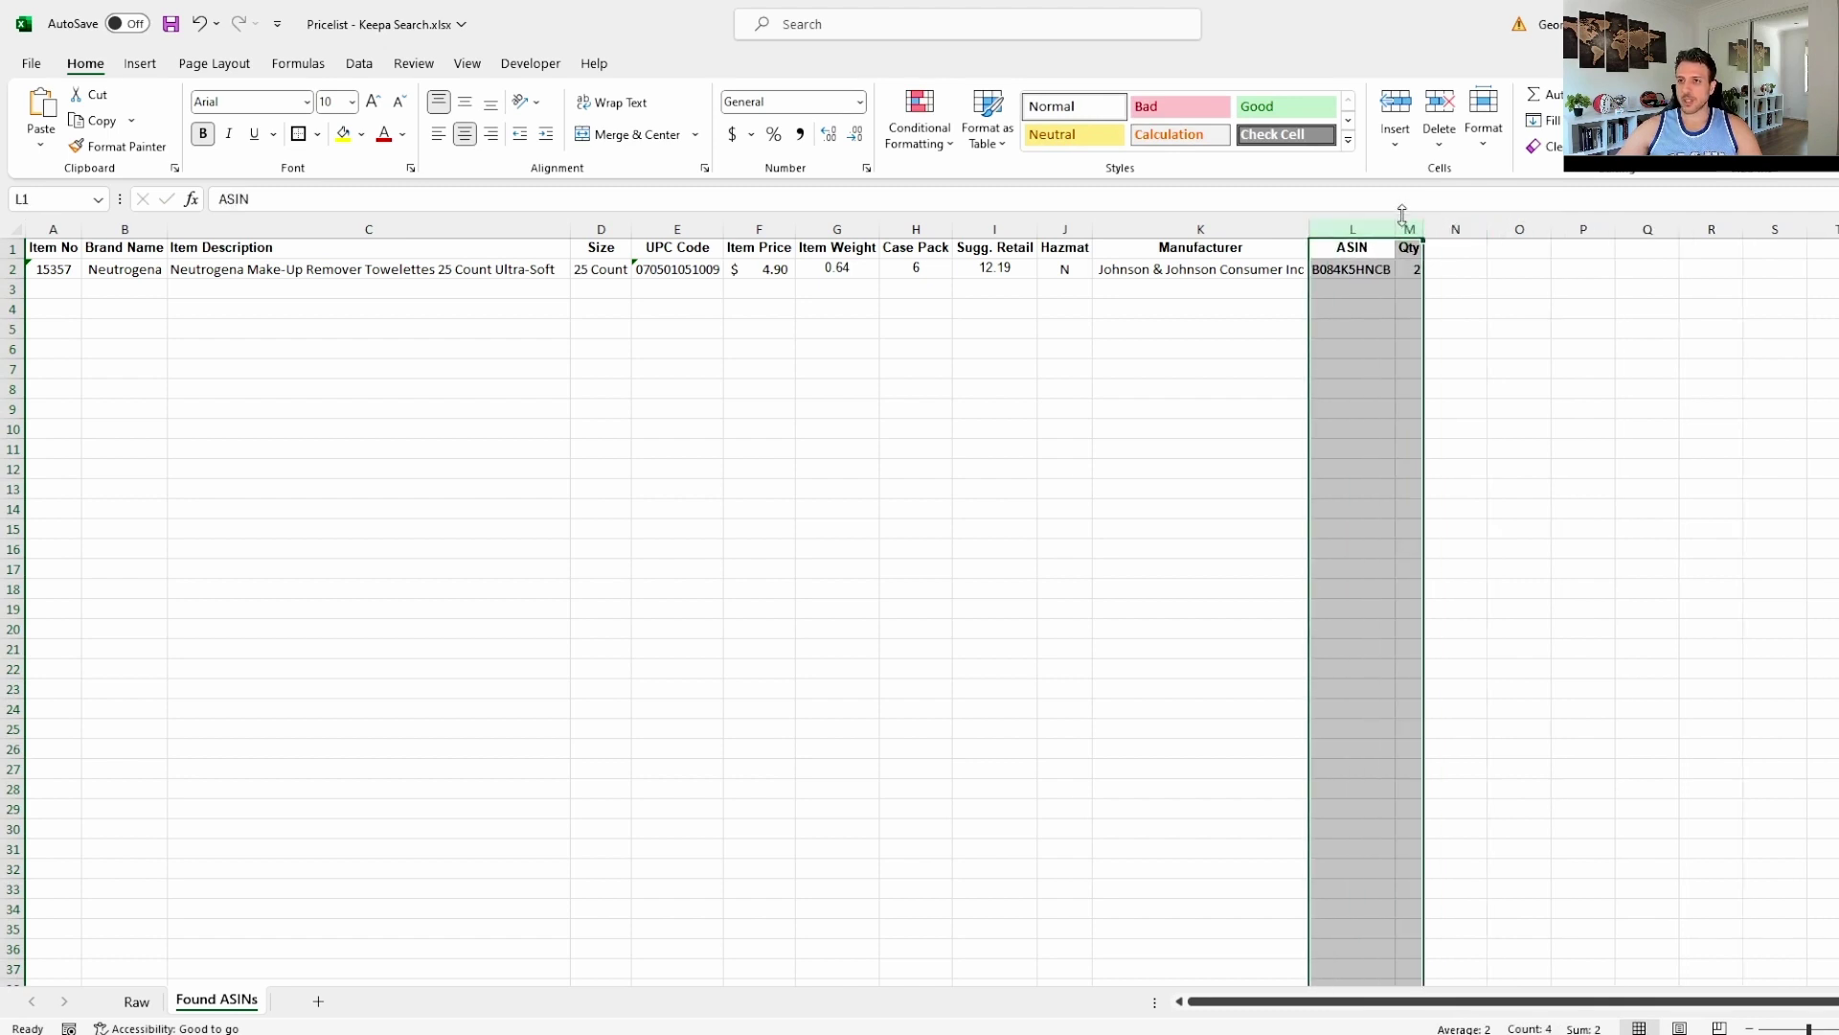
{"action": "left_click_drag", "start_coordinate": [1424, 229], "coordinate": [1439, 229]}
{"action": "left_click", "coordinate": [1617, 388]}
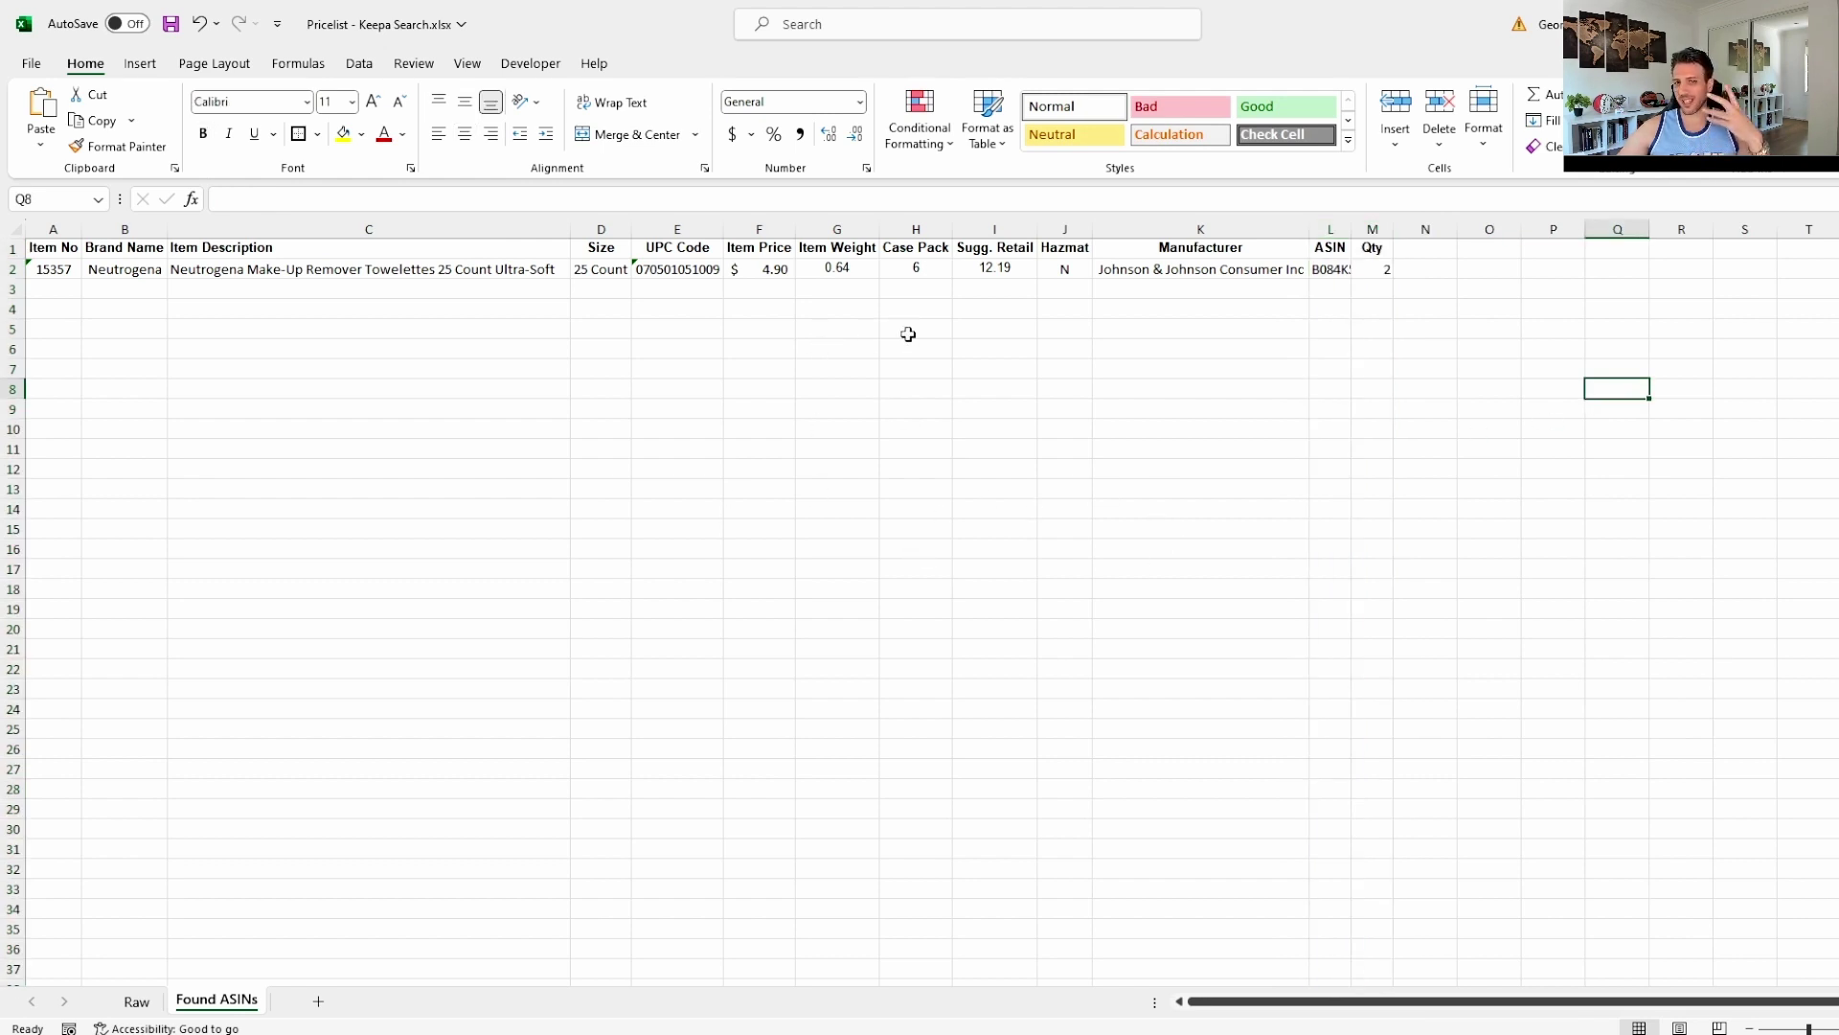
{"action": "left_click", "coordinate": [1329, 545]}
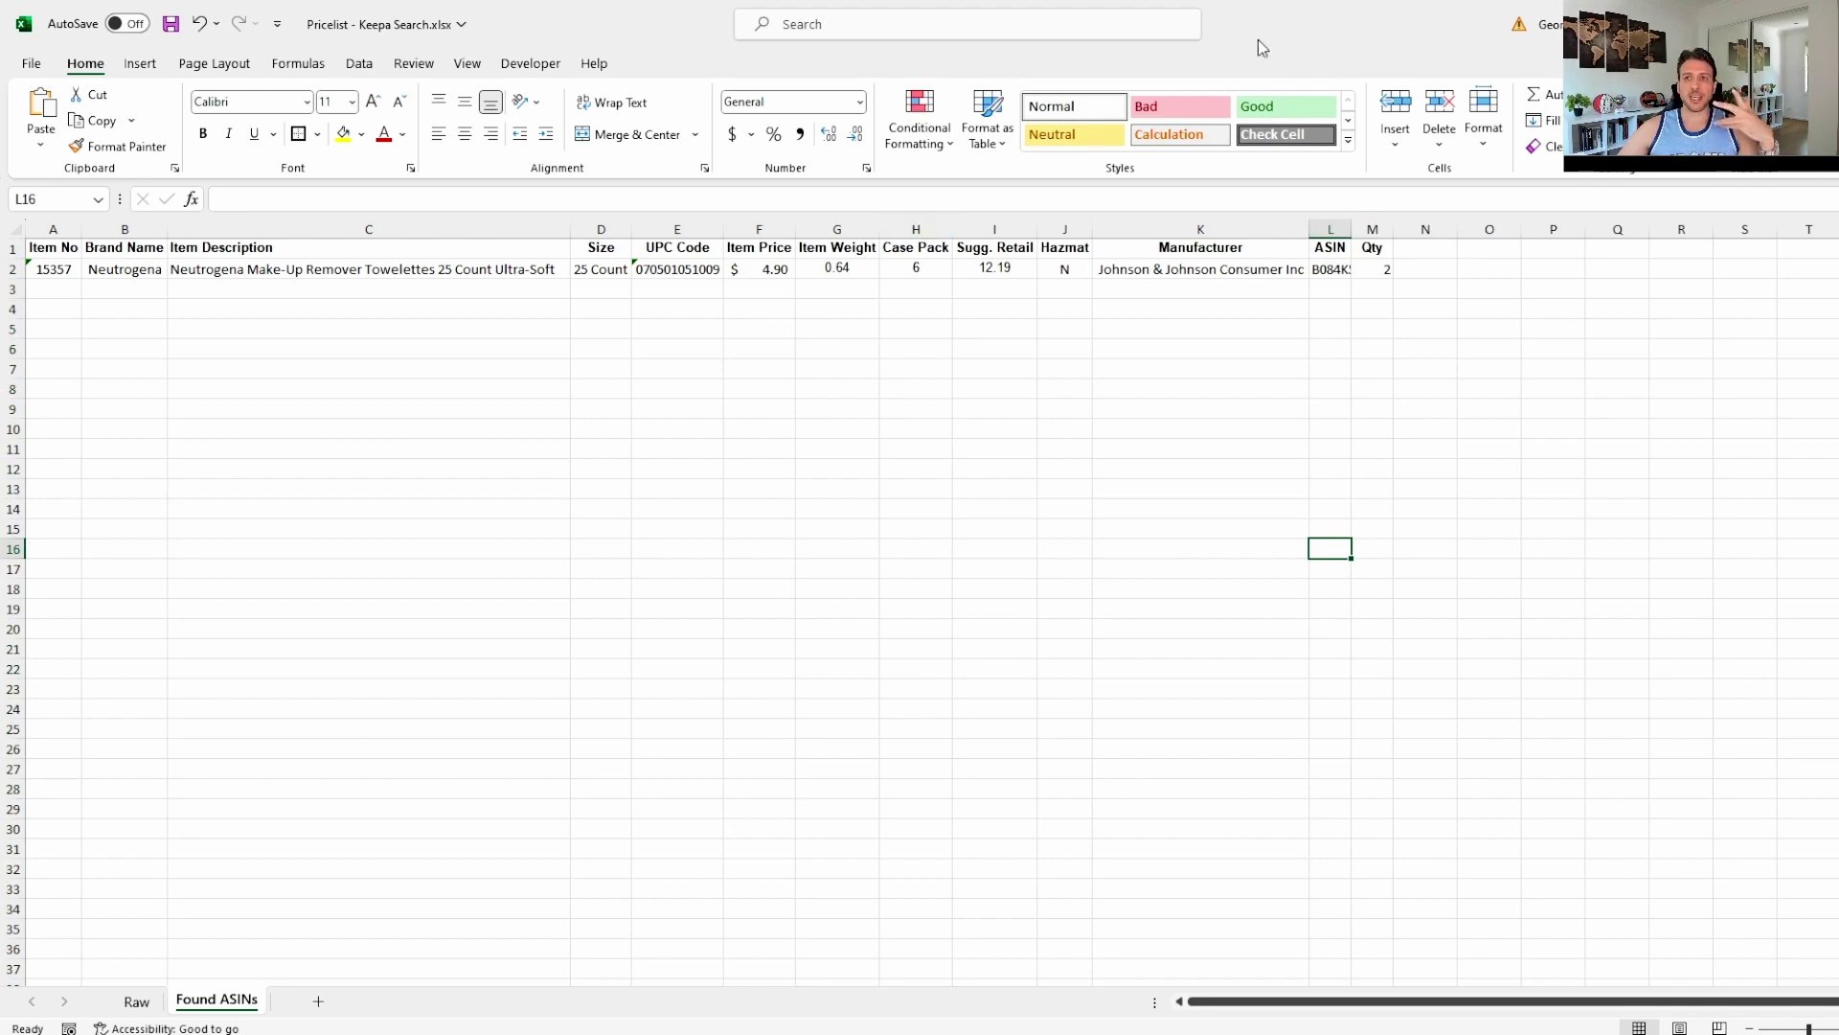
{"action": "left_click_drag", "start_coordinate": [1262, 48], "coordinate": [1255, 797]}
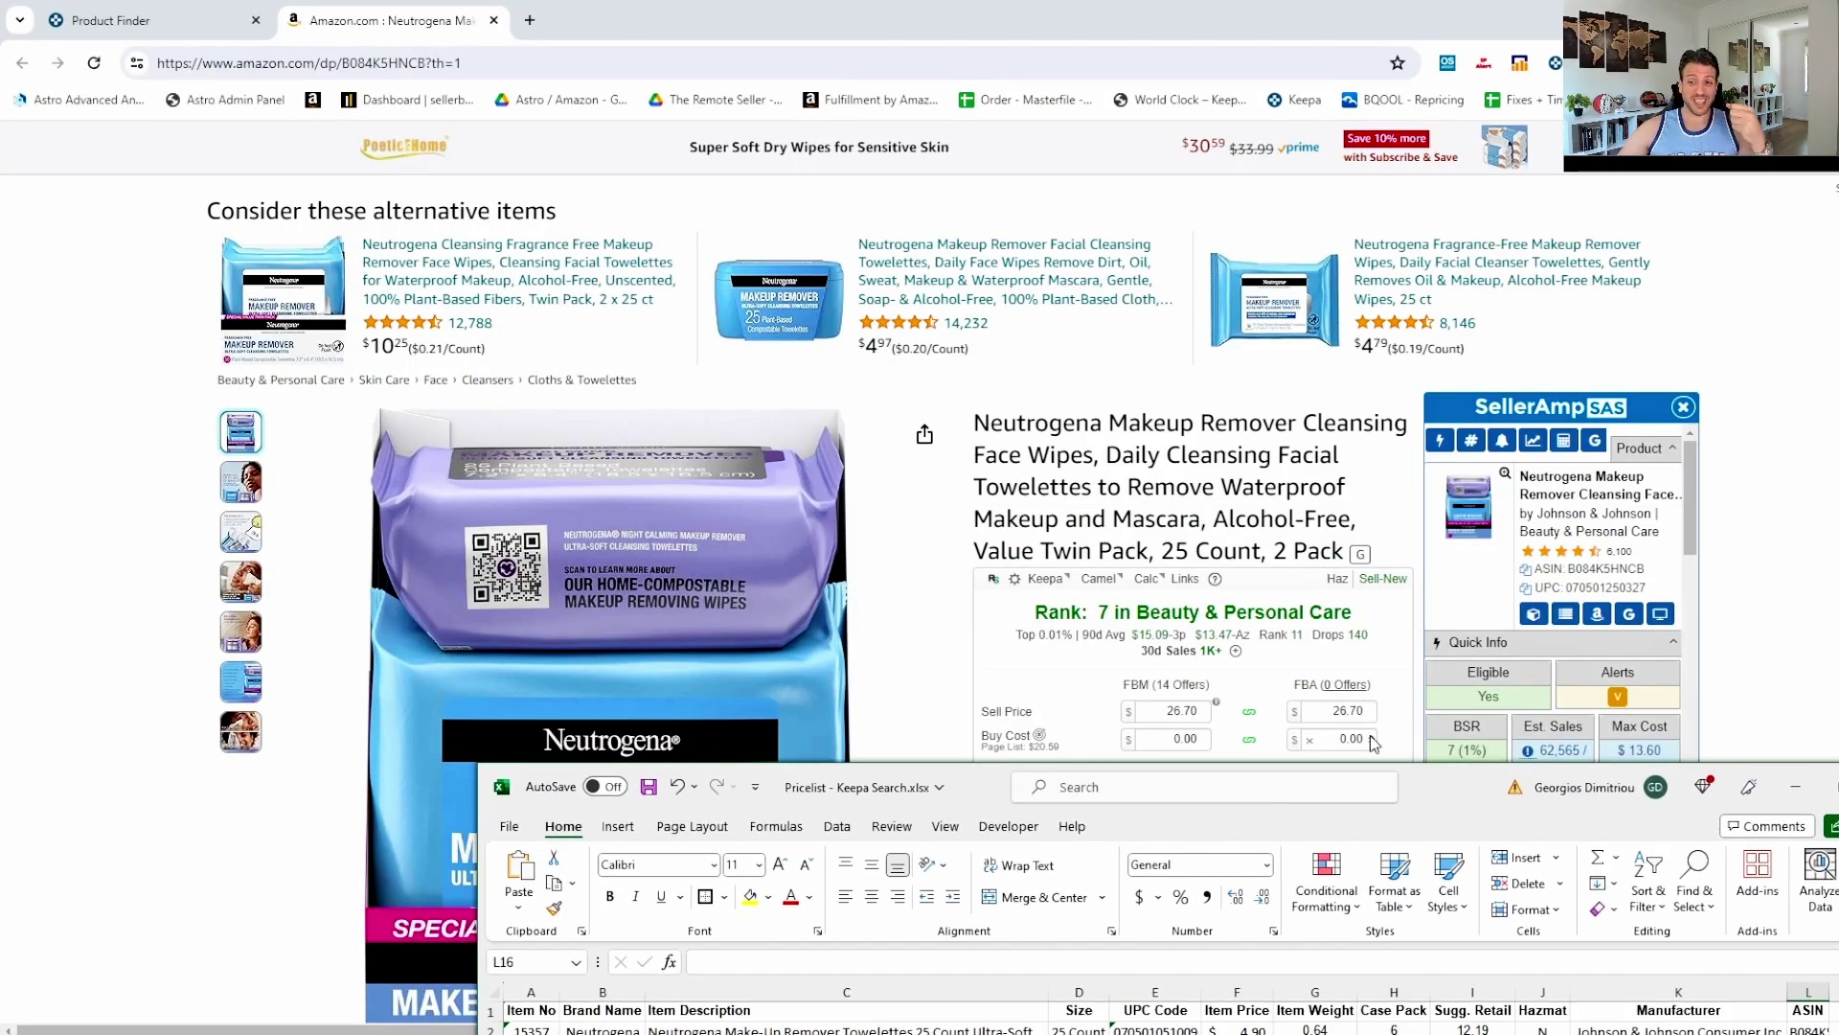
Maximize the workbook to check the Found ASINs sheet, then switch back to Keepa's results.
{"action": "left_click_drag", "start_coordinate": [1451, 817], "coordinate": [1446, 763]}
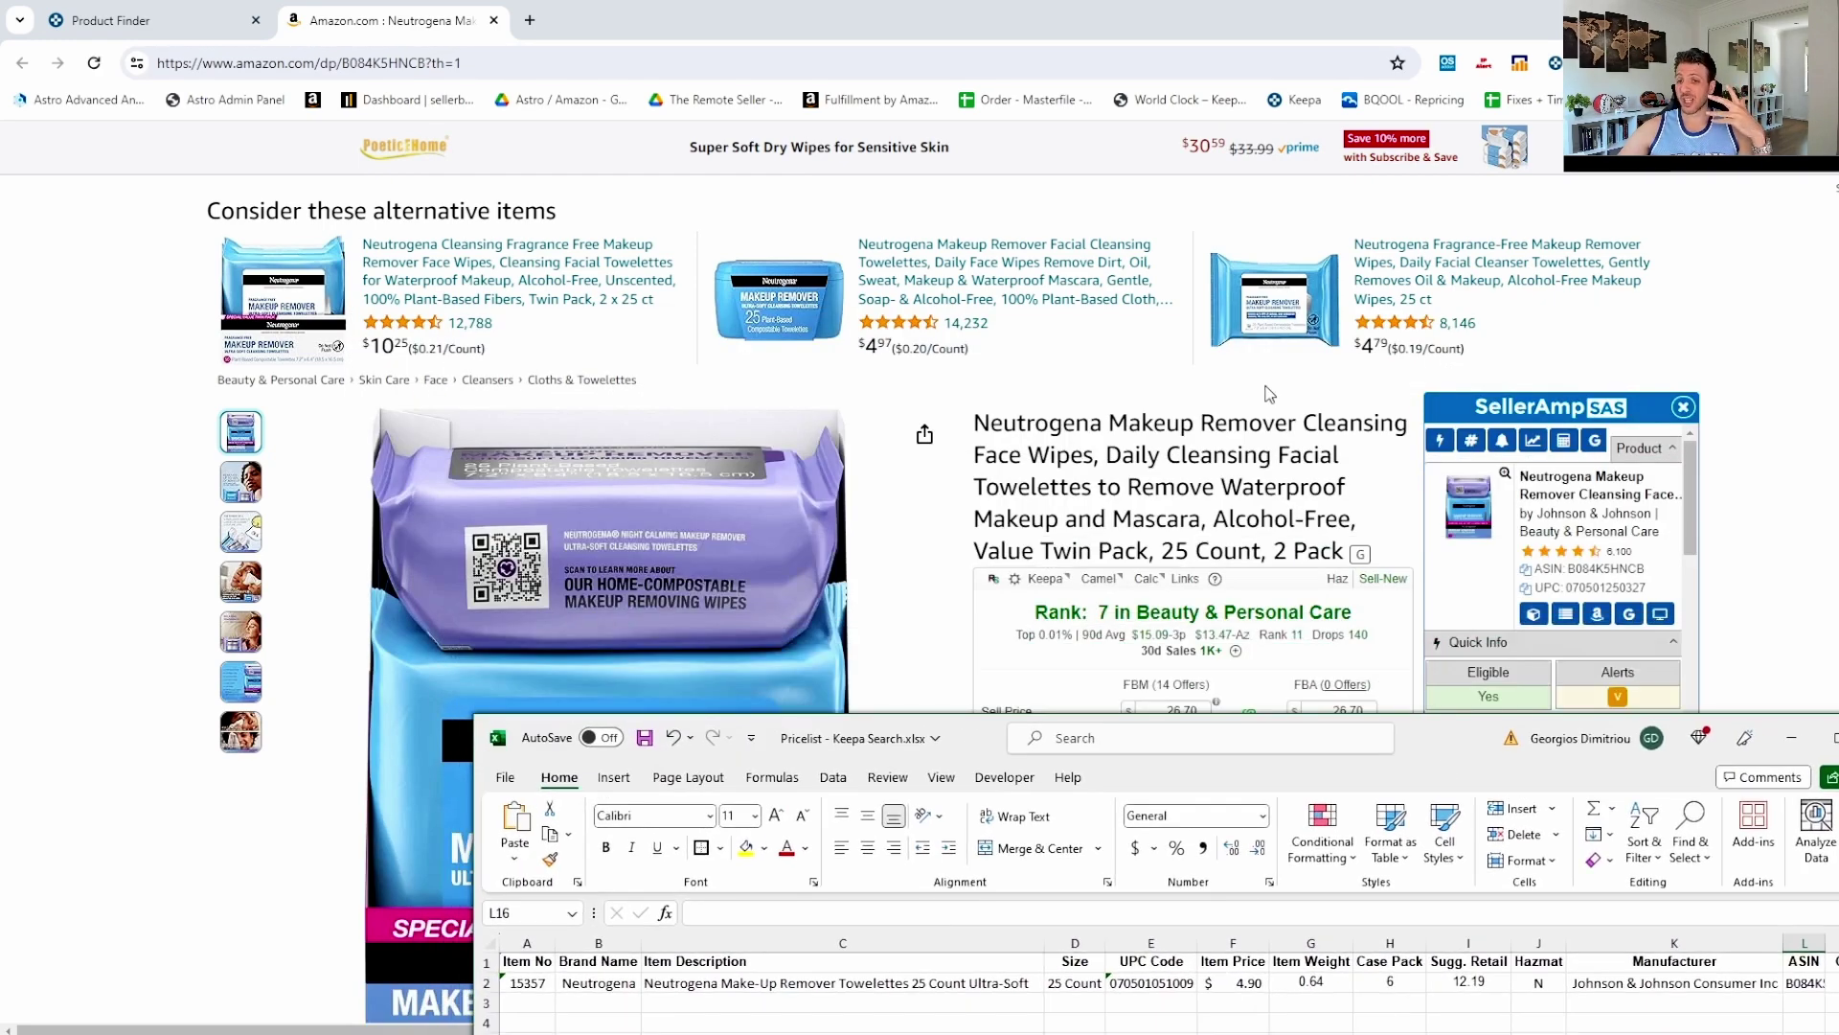
{"action": "scroll", "coordinate": [1125, 407], "scroll_direction": "down", "scroll_amount": 6}
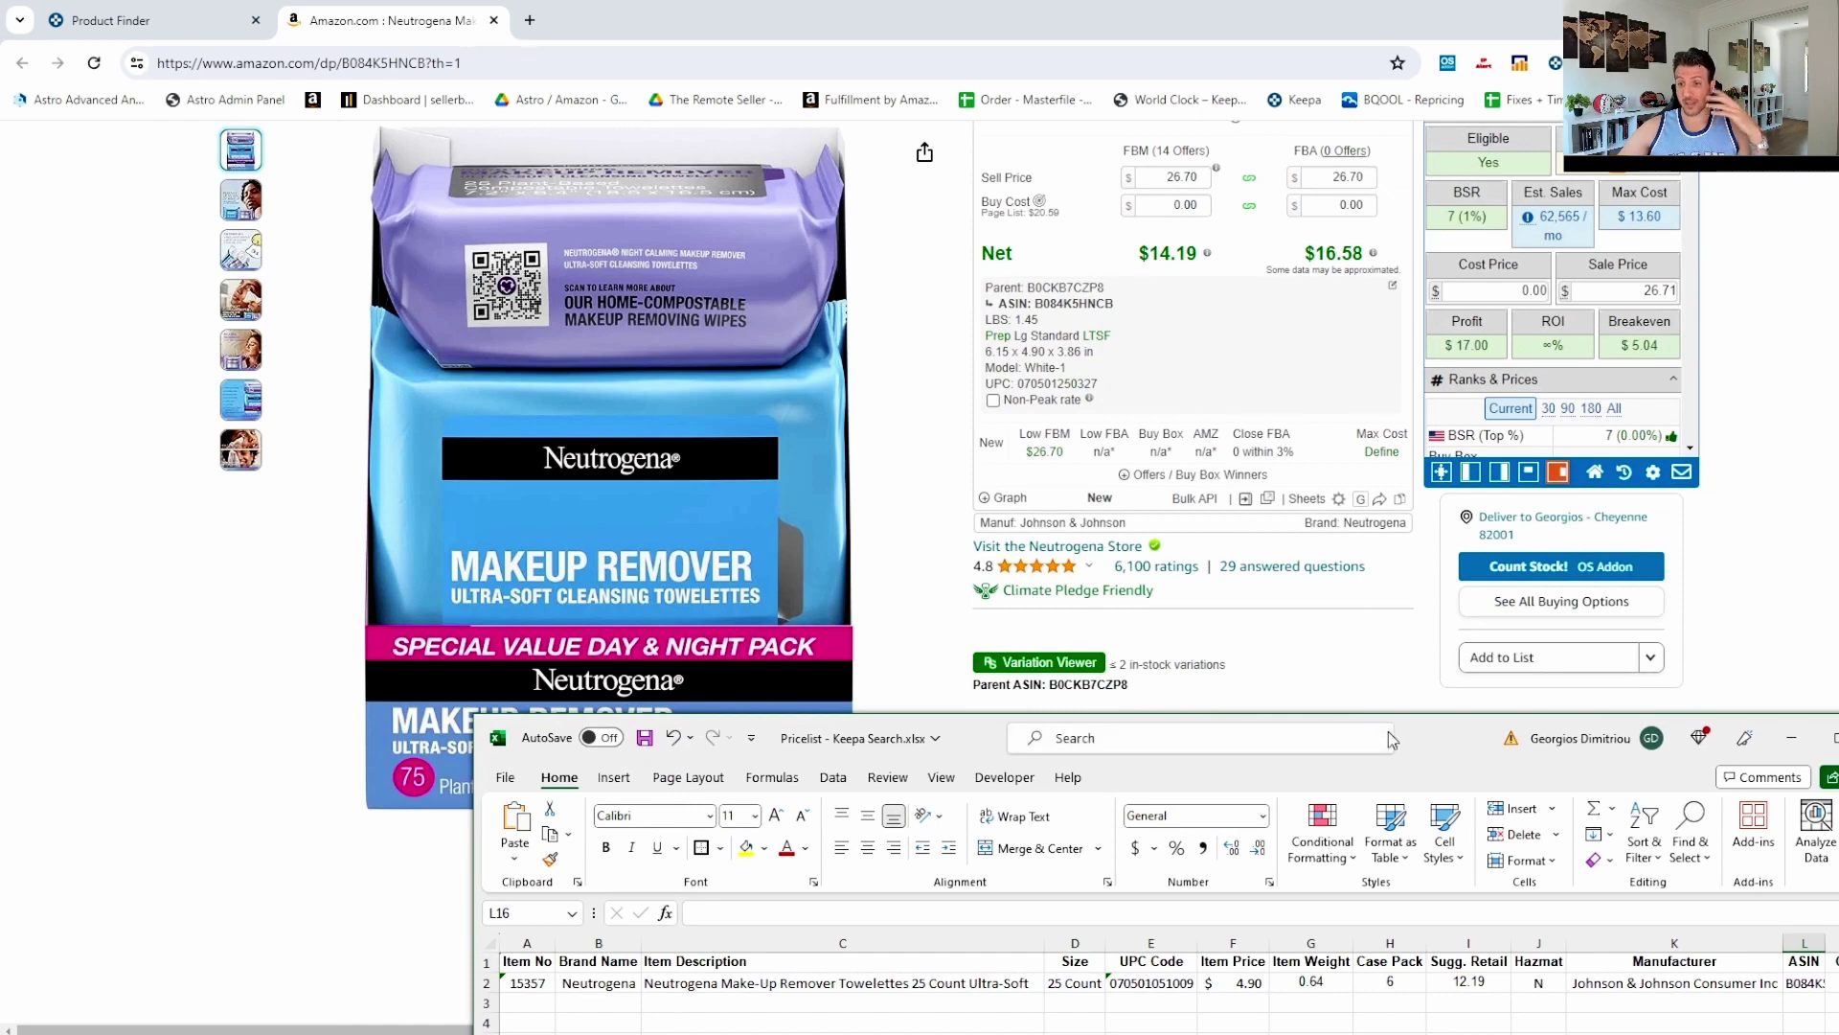
{"action": "left_click_drag", "start_coordinate": [1448, 750], "coordinate": [1269, 223]}
{"action": "double_click", "coordinate": [1269, 223]}
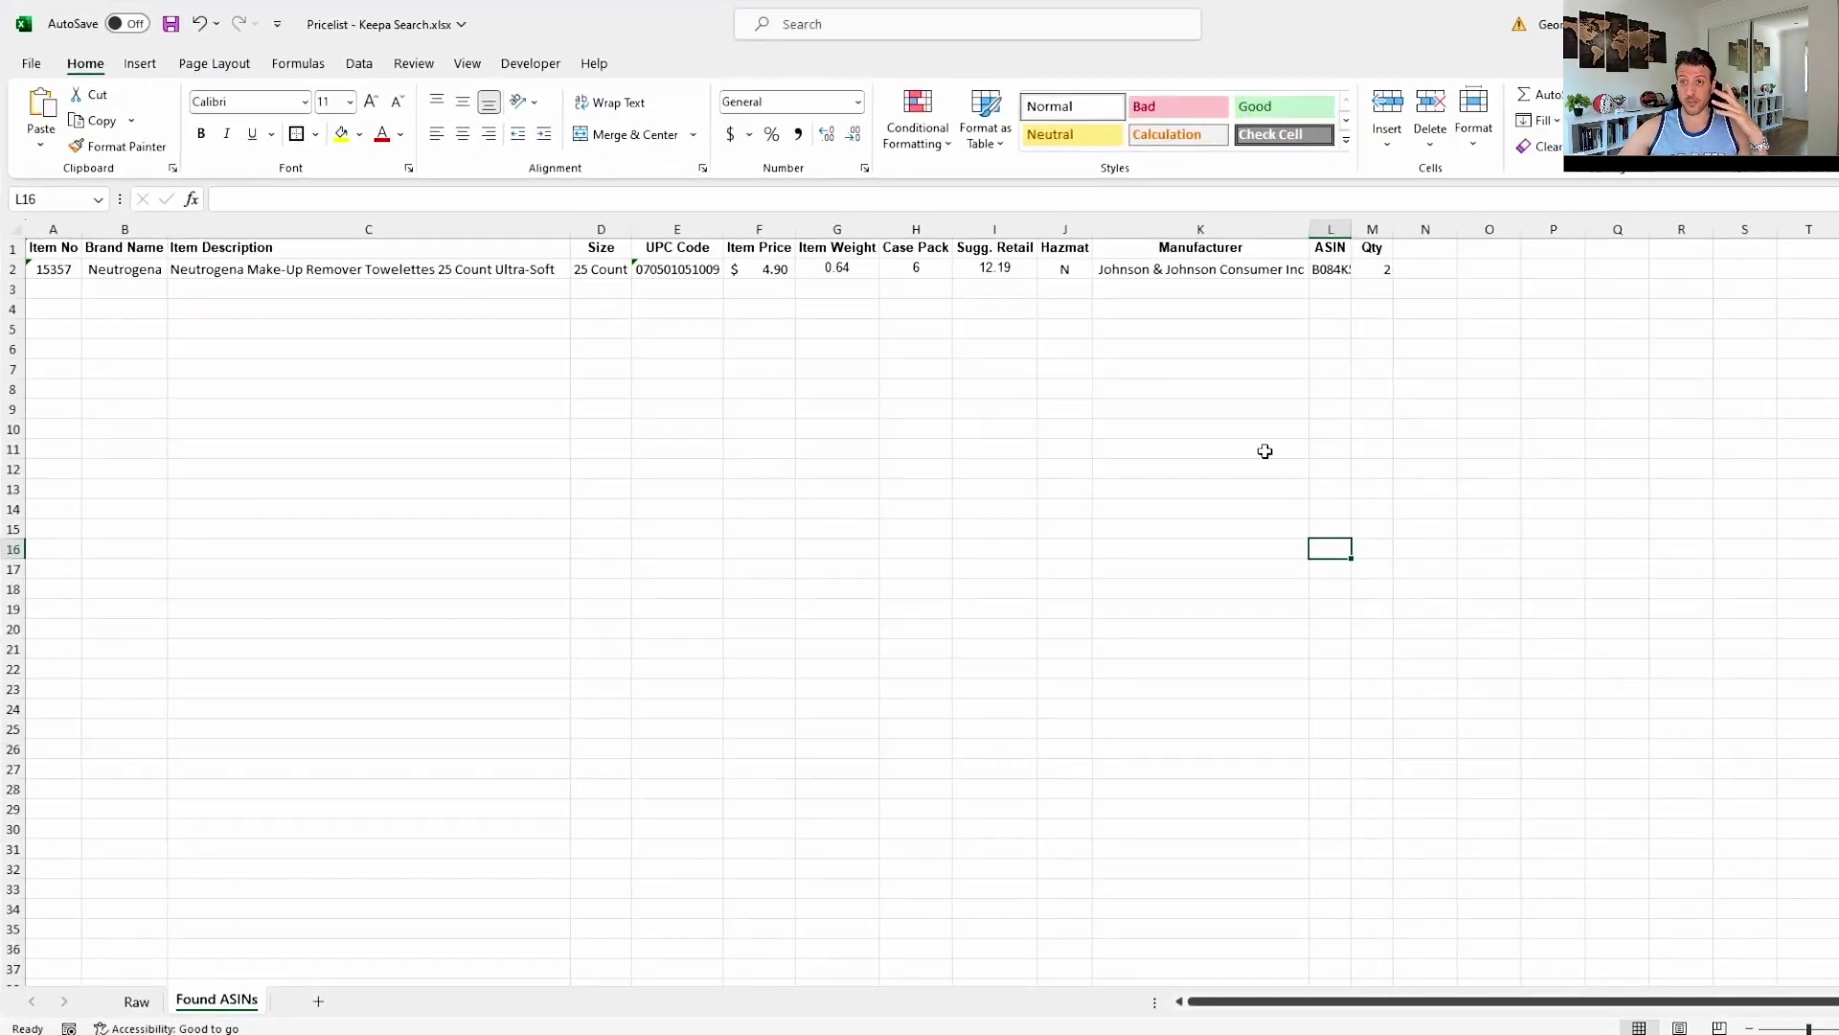
{"action": "left_click", "coordinate": [1032, 550]}
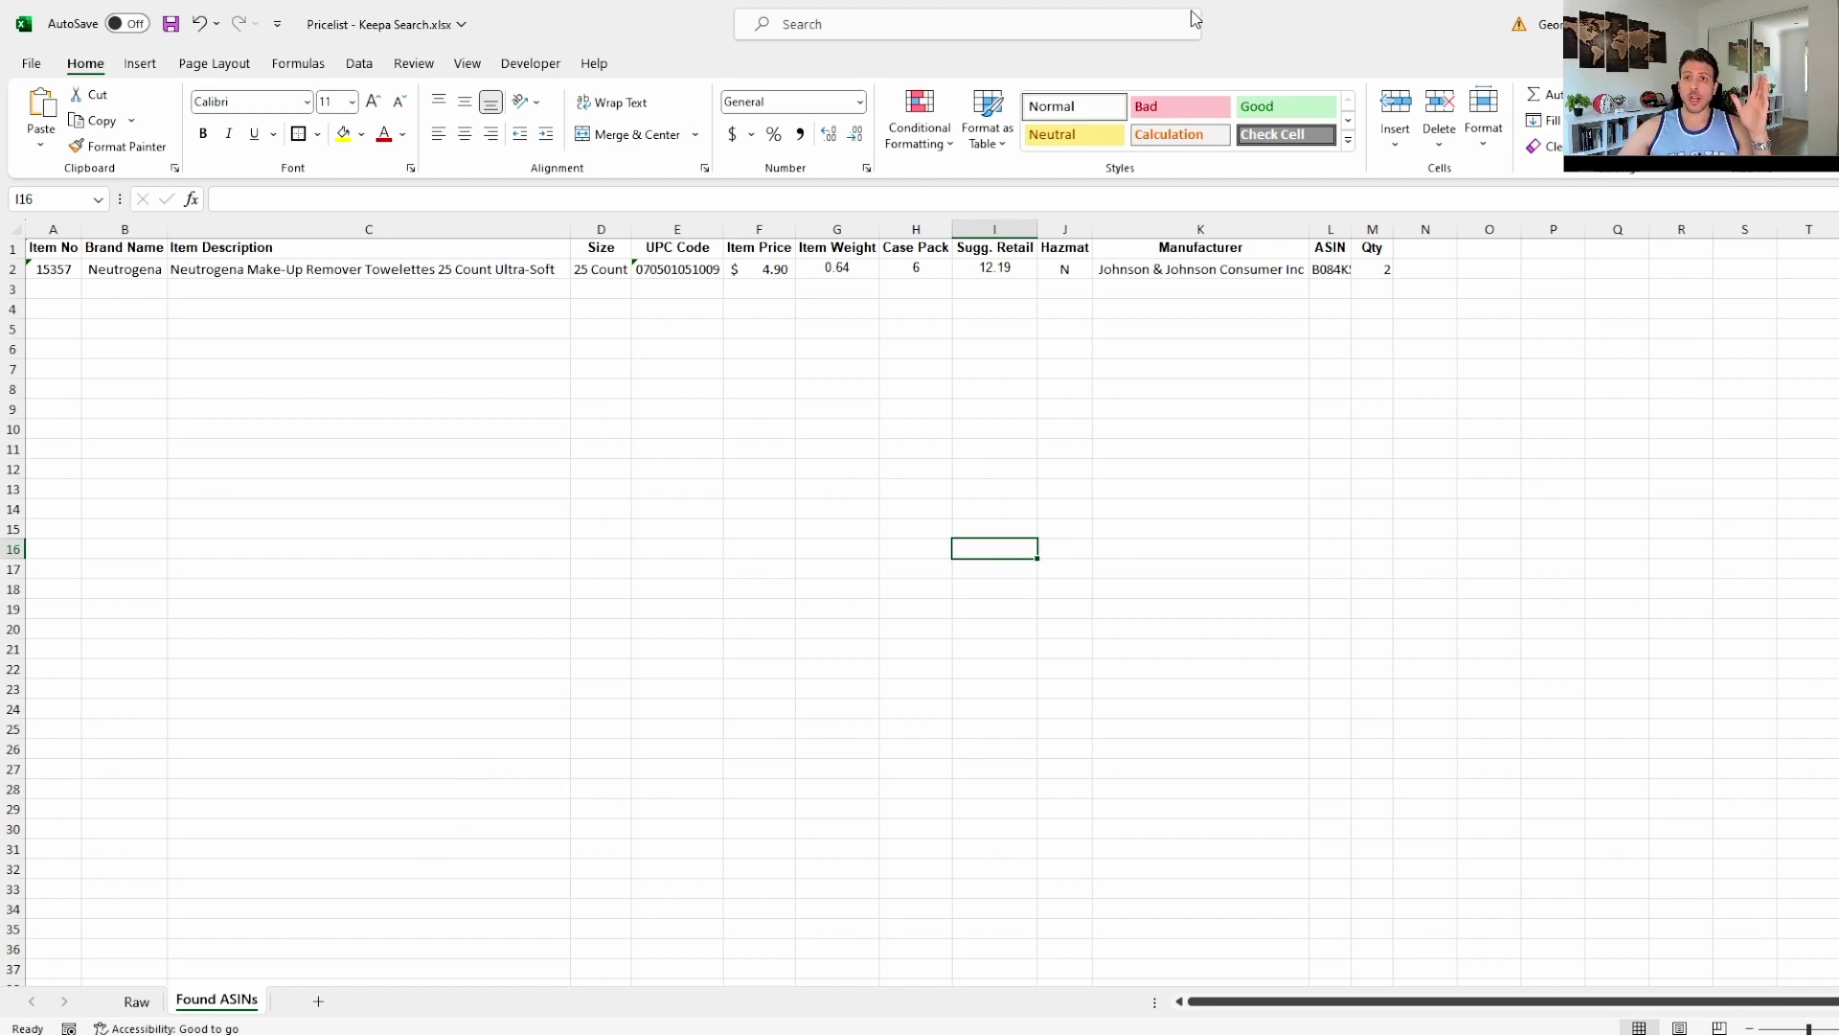
{"action": "key", "text": "alt+Tab"}
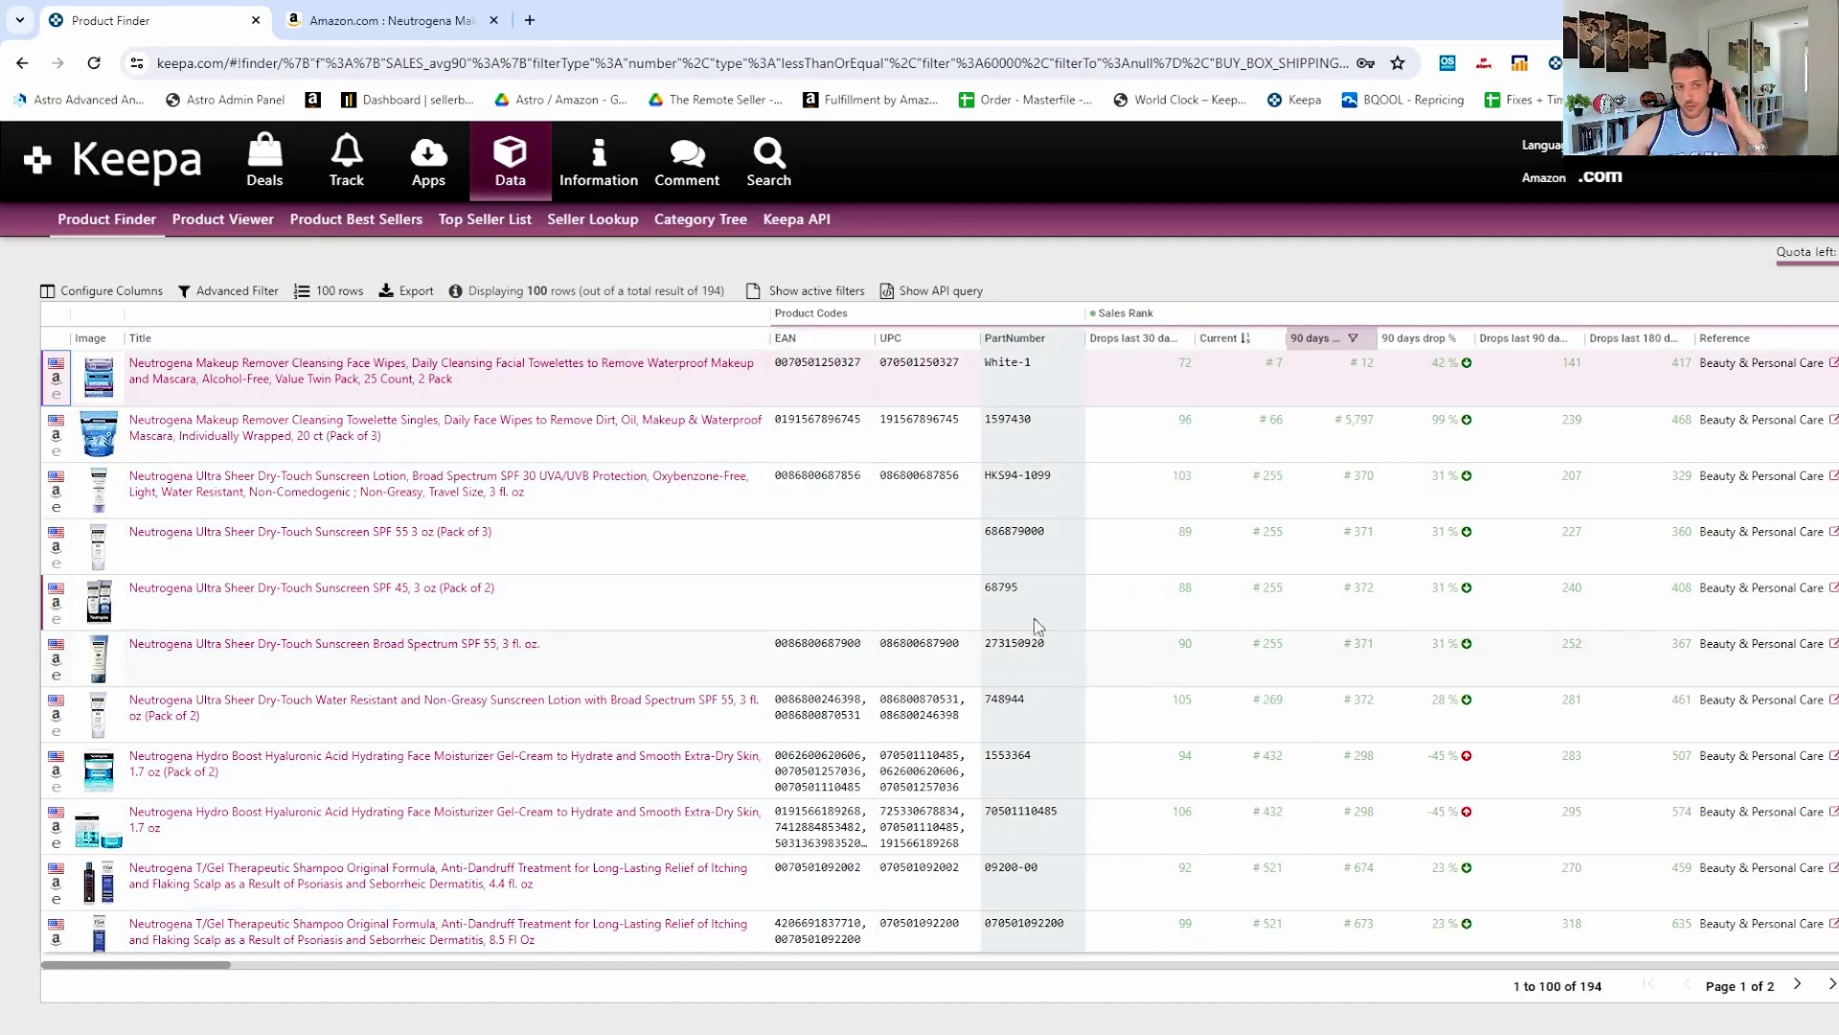
Preview price-history popups for two Neutrogena product titles, then return to the workbook.
{"action": "mouse_move", "coordinate": [539, 596]}
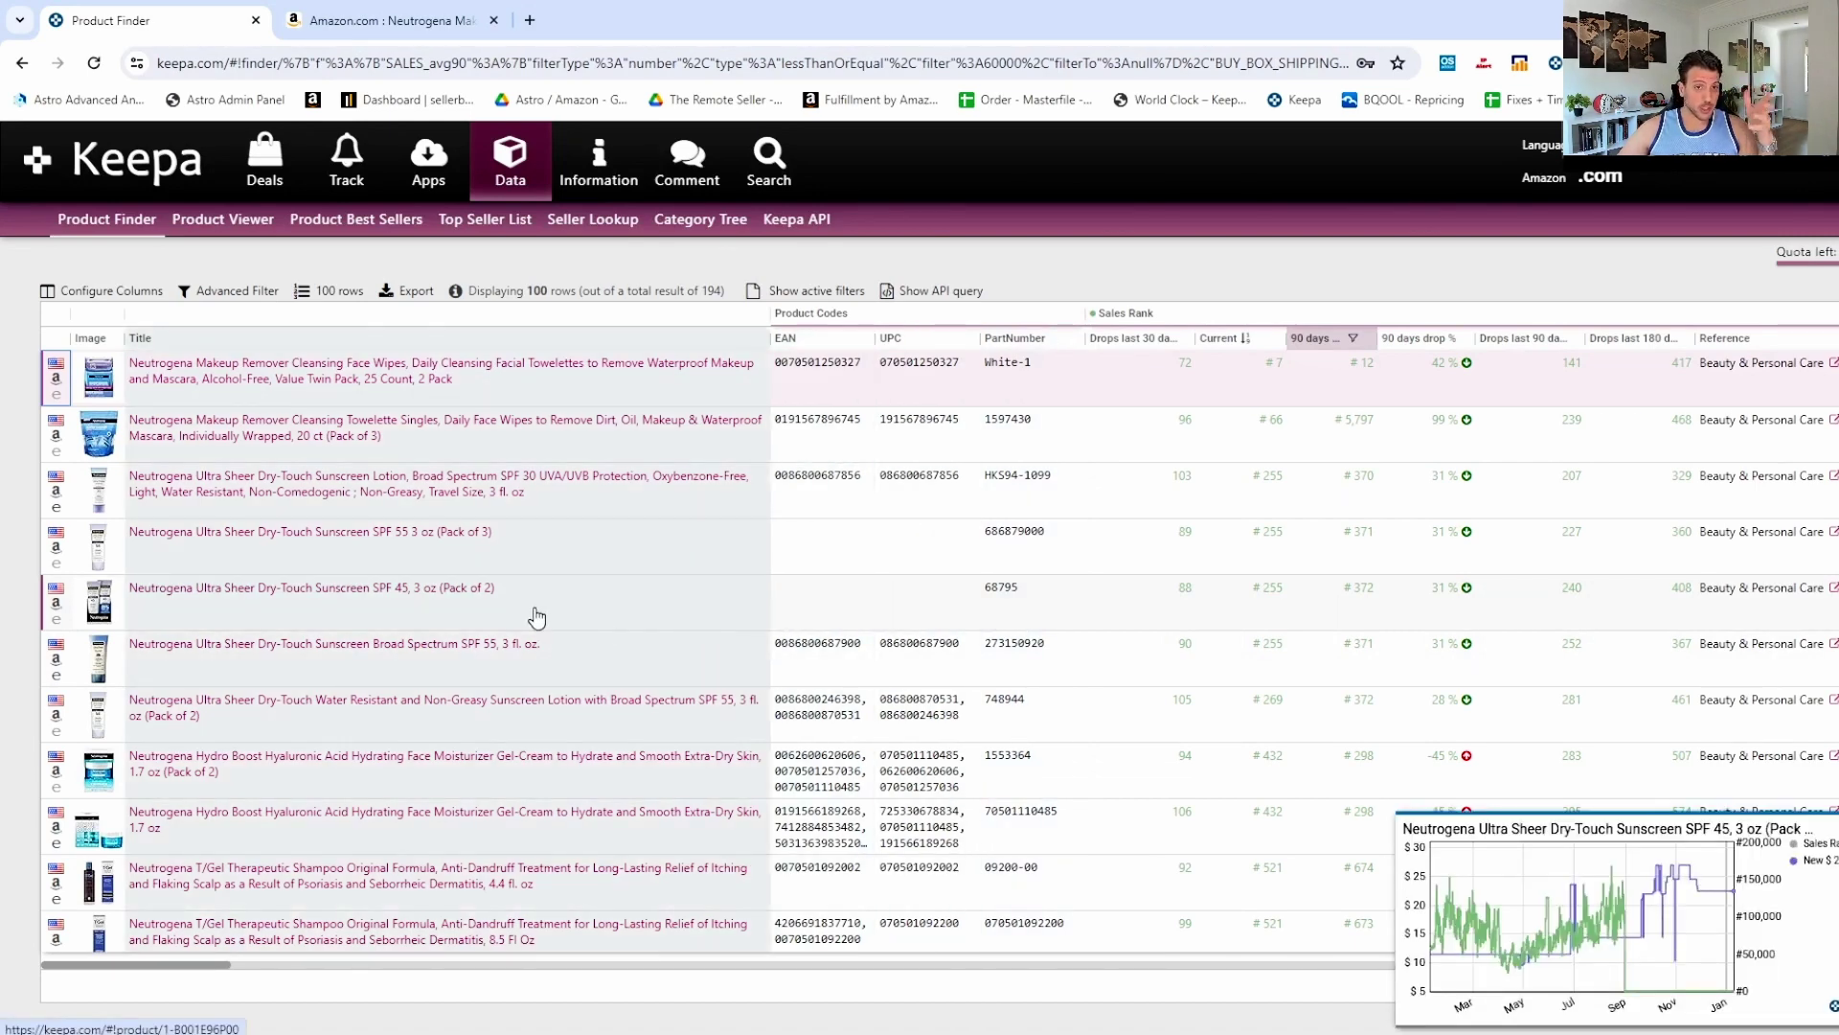
{"action": "mouse_move", "coordinate": [379, 446]}
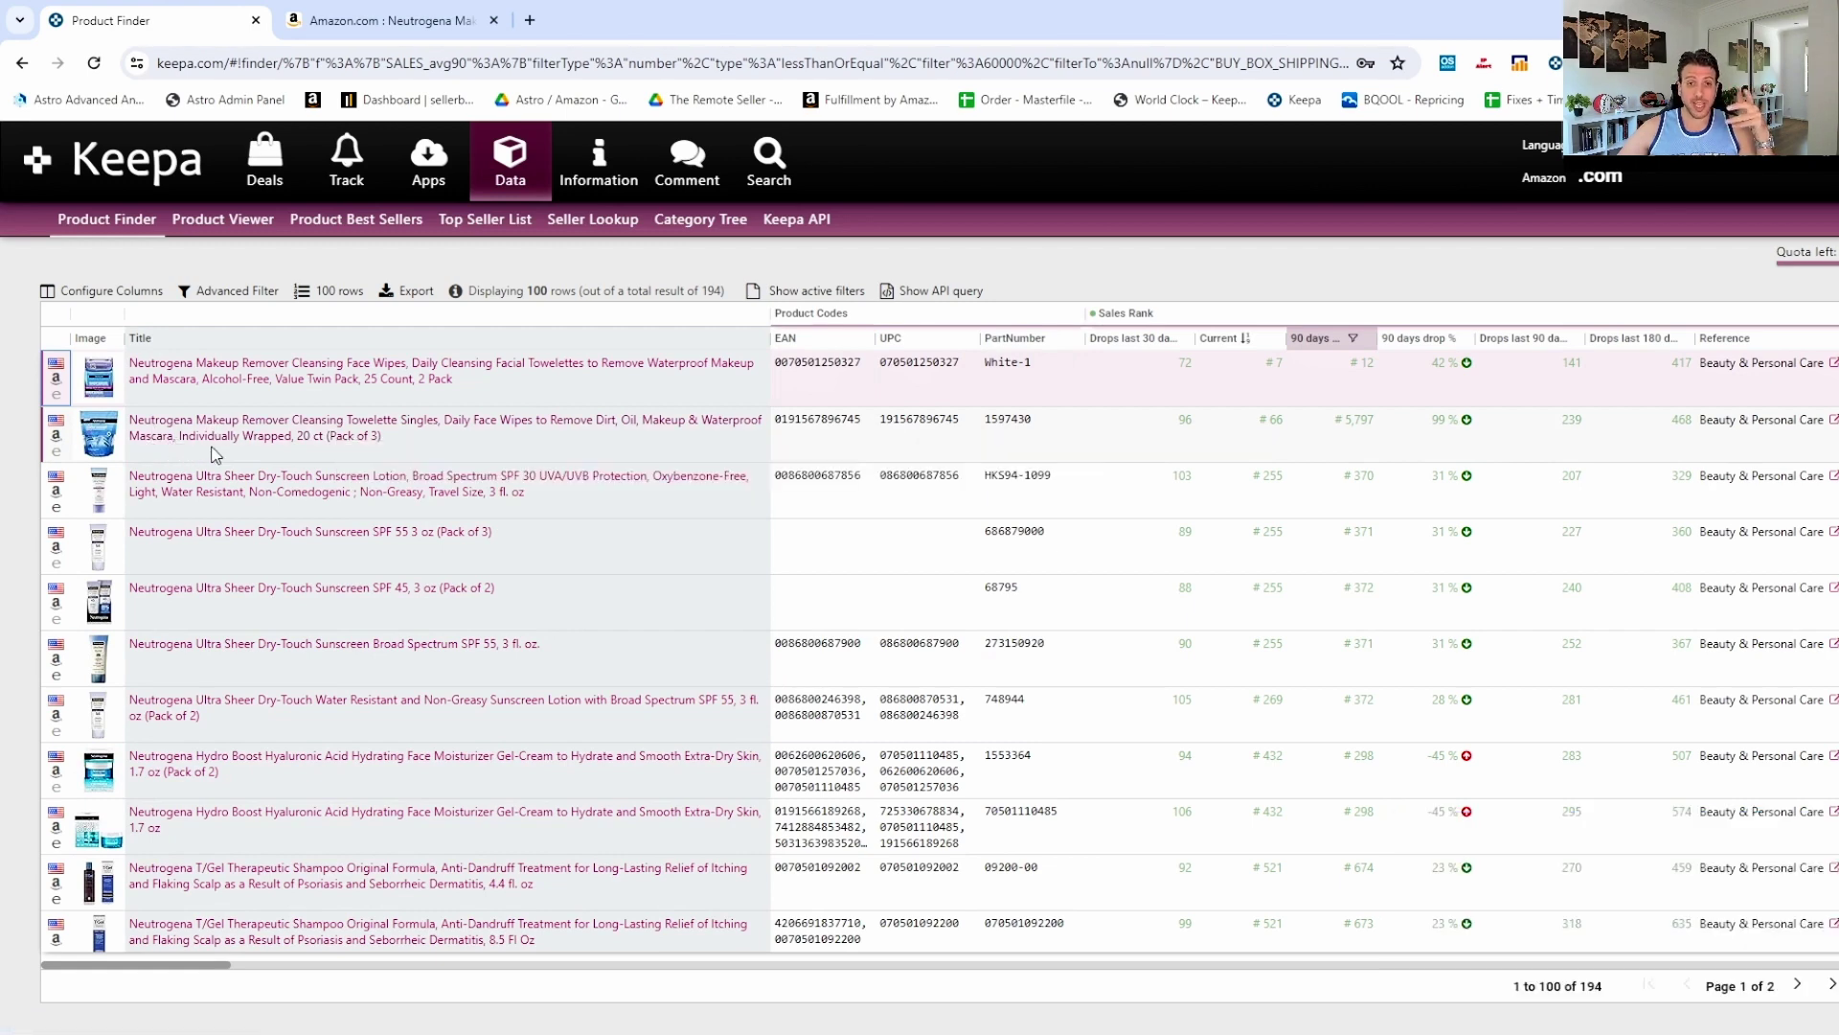
{"action": "key", "text": "alt+Tab"}
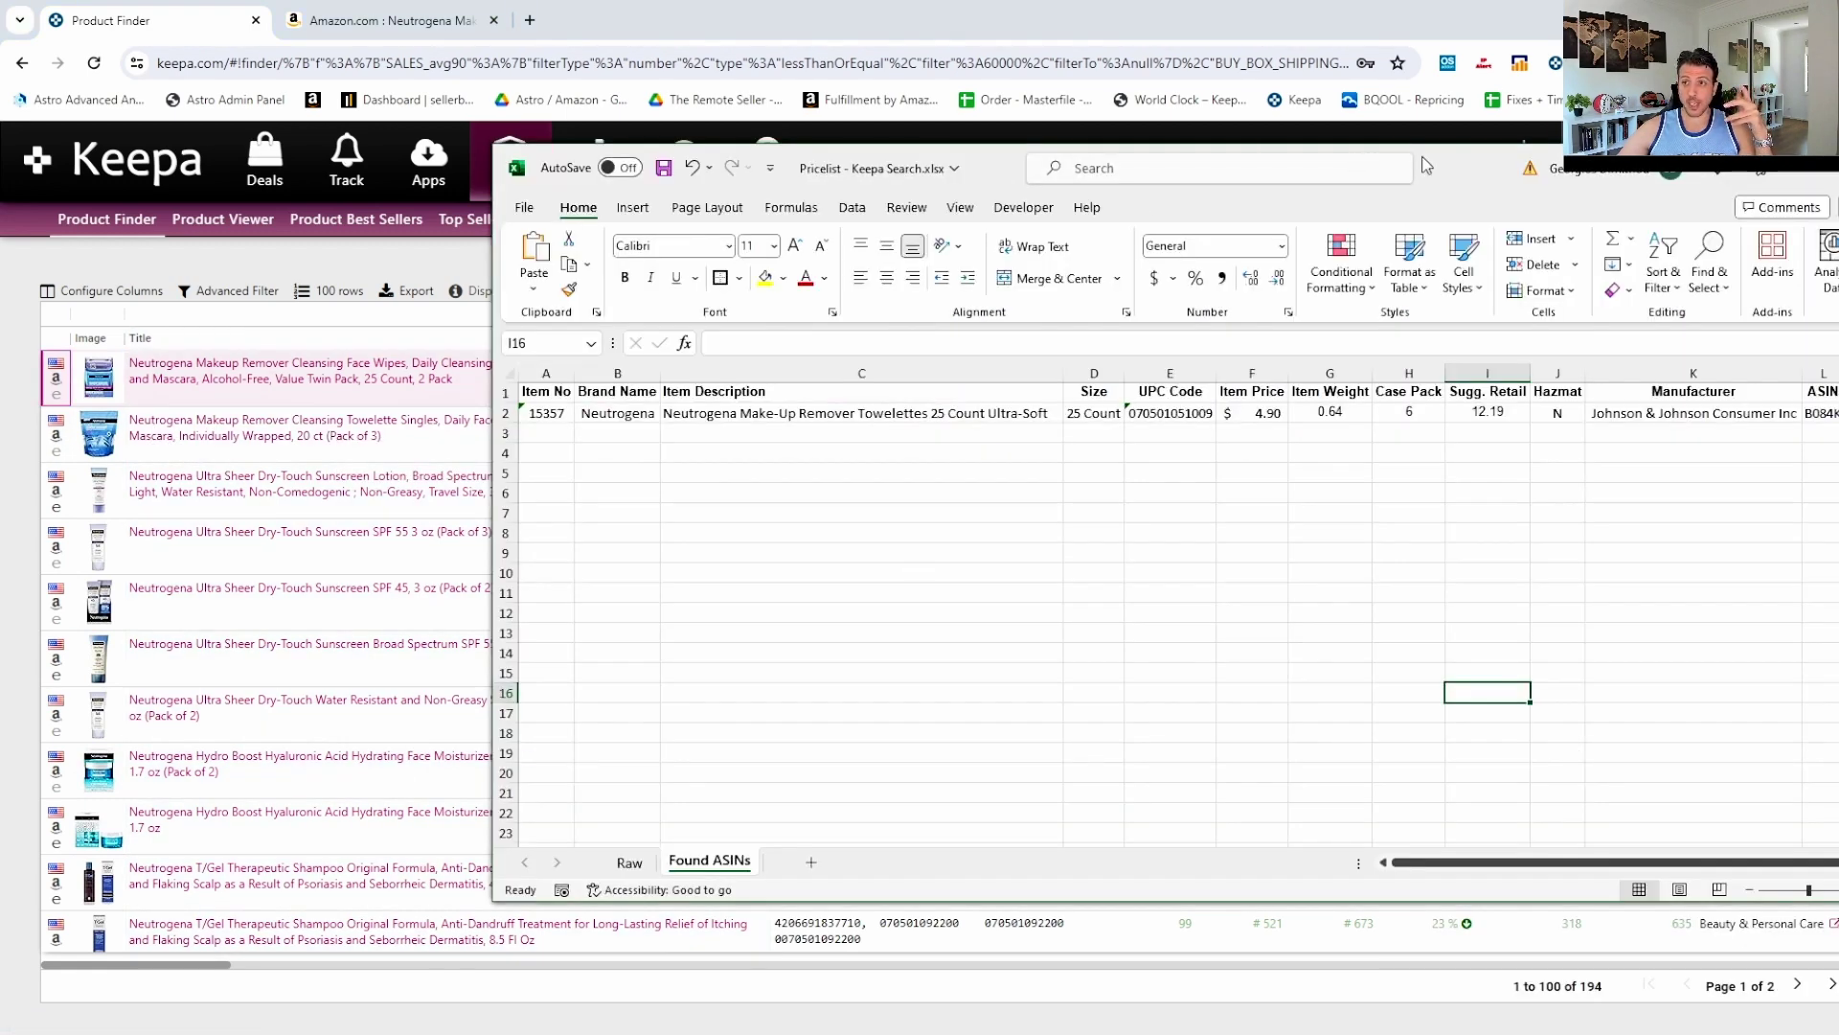
Maximize the workbook on the Raw sheet and select the Towelette Singles 20 Count descriptions.
{"action": "left_click_drag", "start_coordinate": [1426, 164], "coordinate": [1159, 153]}
{"action": "double_click", "coordinate": [1159, 153]}
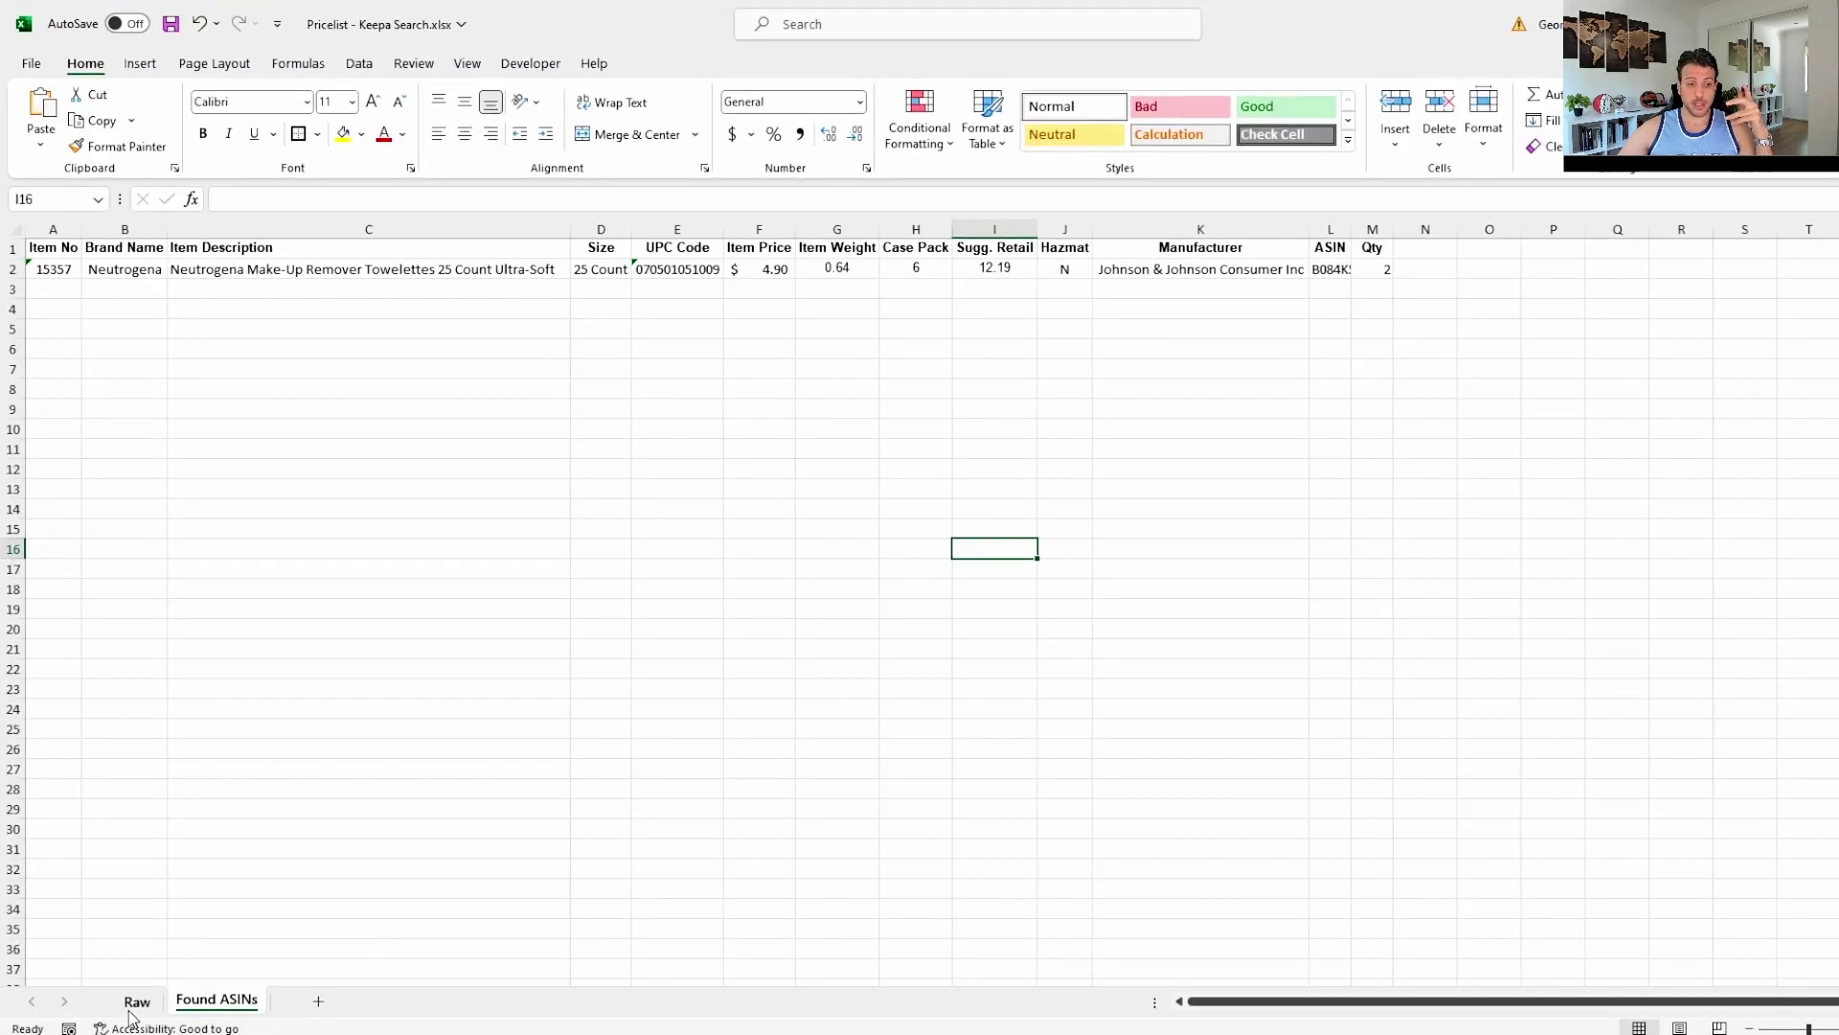
{"action": "left_click", "coordinate": [136, 1001]}
{"action": "left_click_drag", "start_coordinate": [502, 273], "coordinate": [529, 429]}
{"action": "left_click", "coordinate": [513, 489]}
{"action": "left_click", "coordinate": [530, 409]}
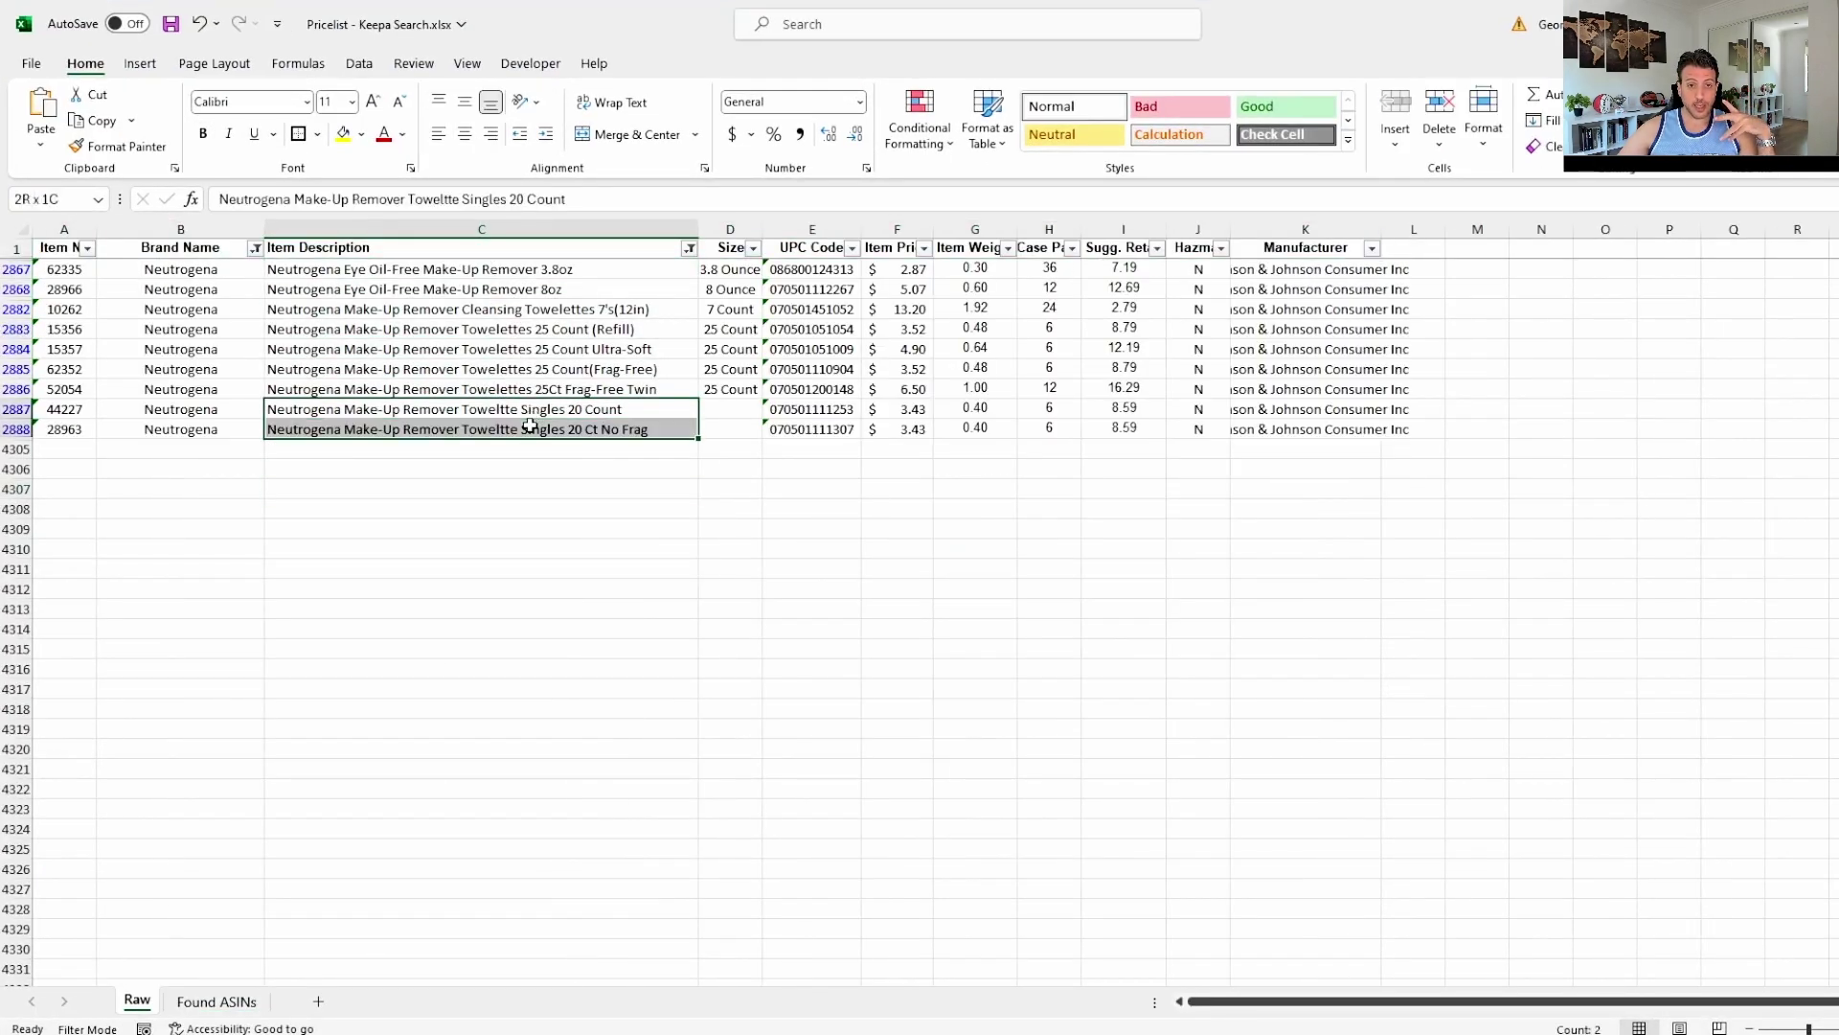
{"action": "left_click_drag", "start_coordinate": [981, 44], "coordinate": [1018, 534]}
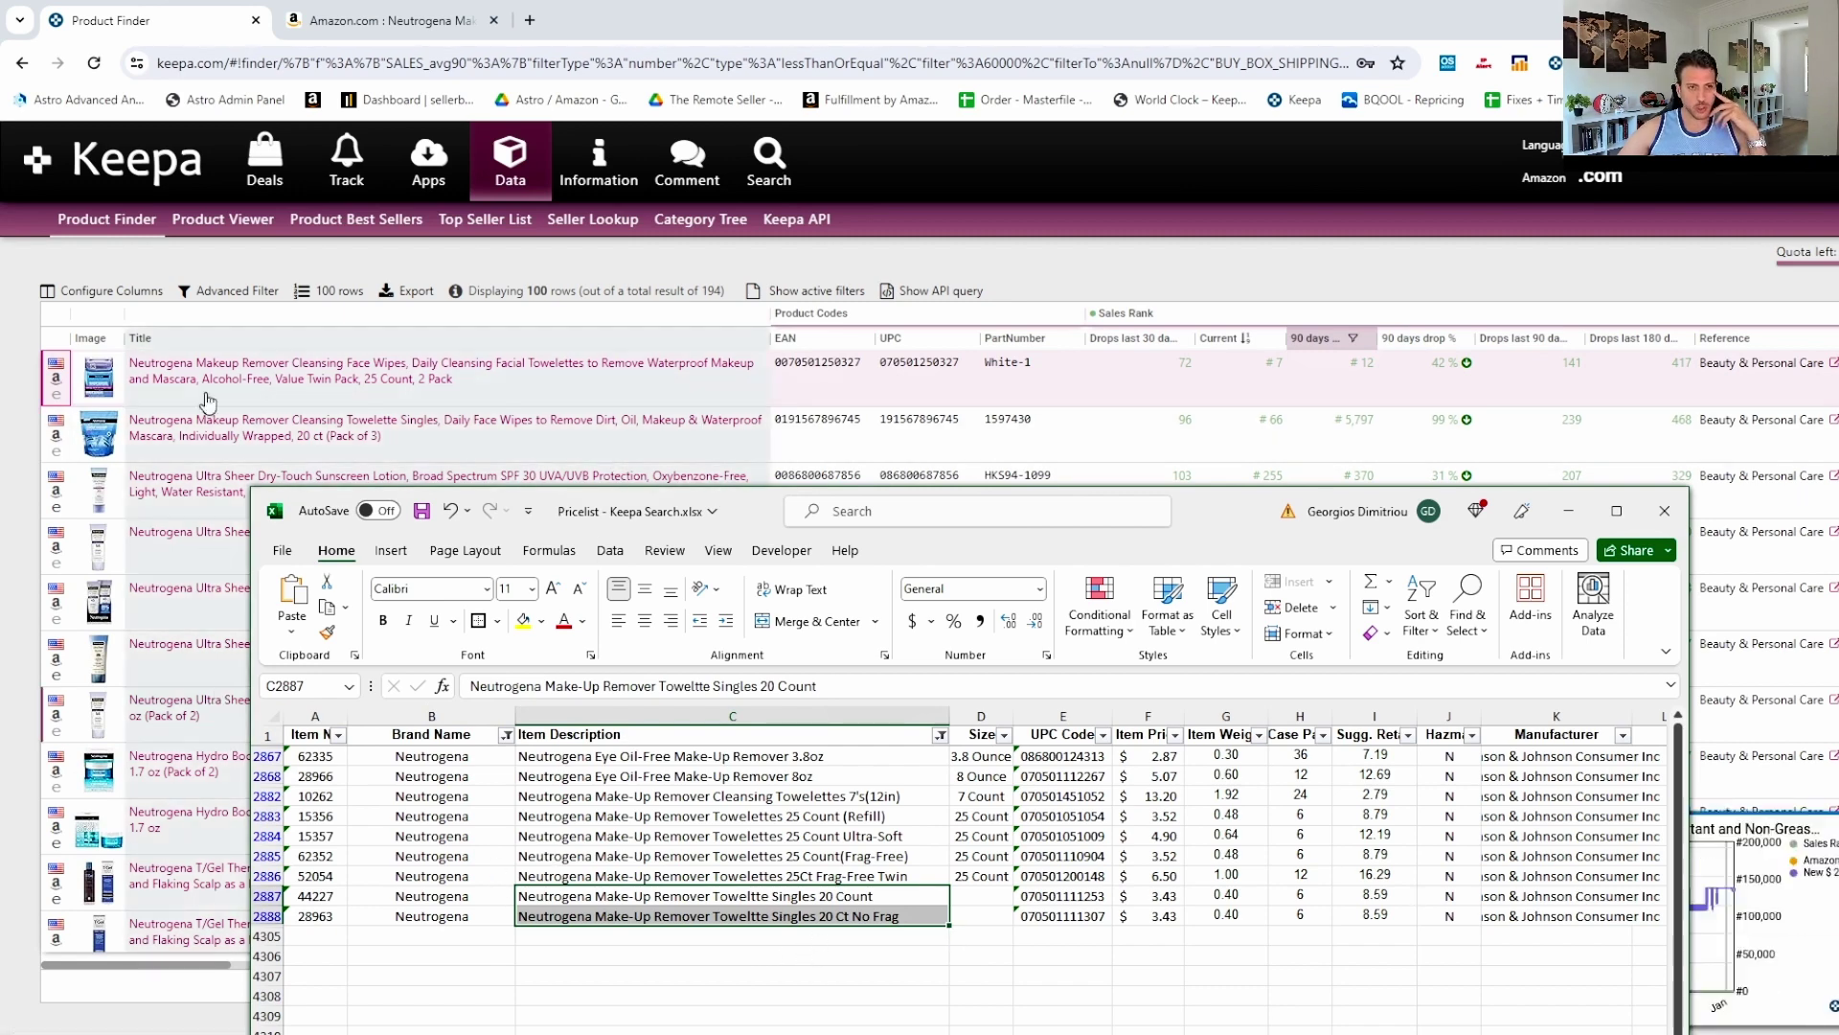
Compare the Towelette Singles Amazon listing side by side, then select pricelist row 2887.
{"action": "left_click", "coordinate": [53, 446]}
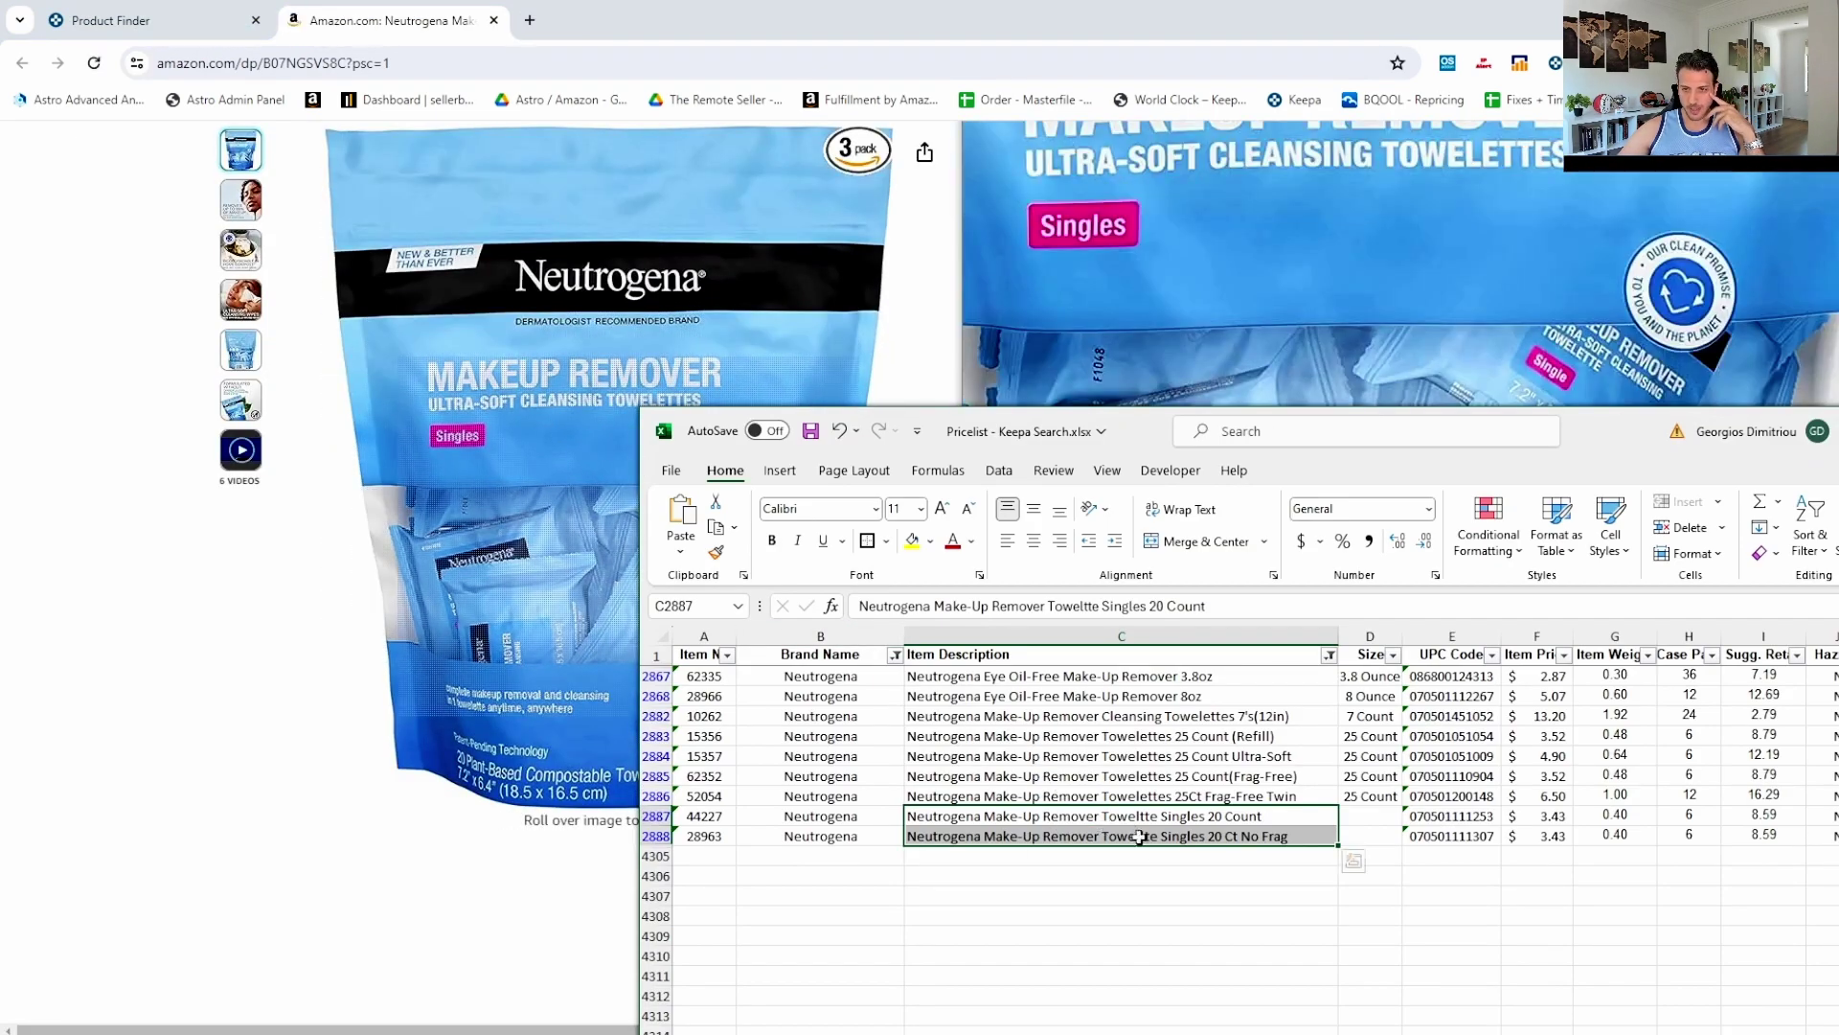
{"action": "key", "text": "super+Right"}
{"action": "left_click", "coordinate": [195, 316]}
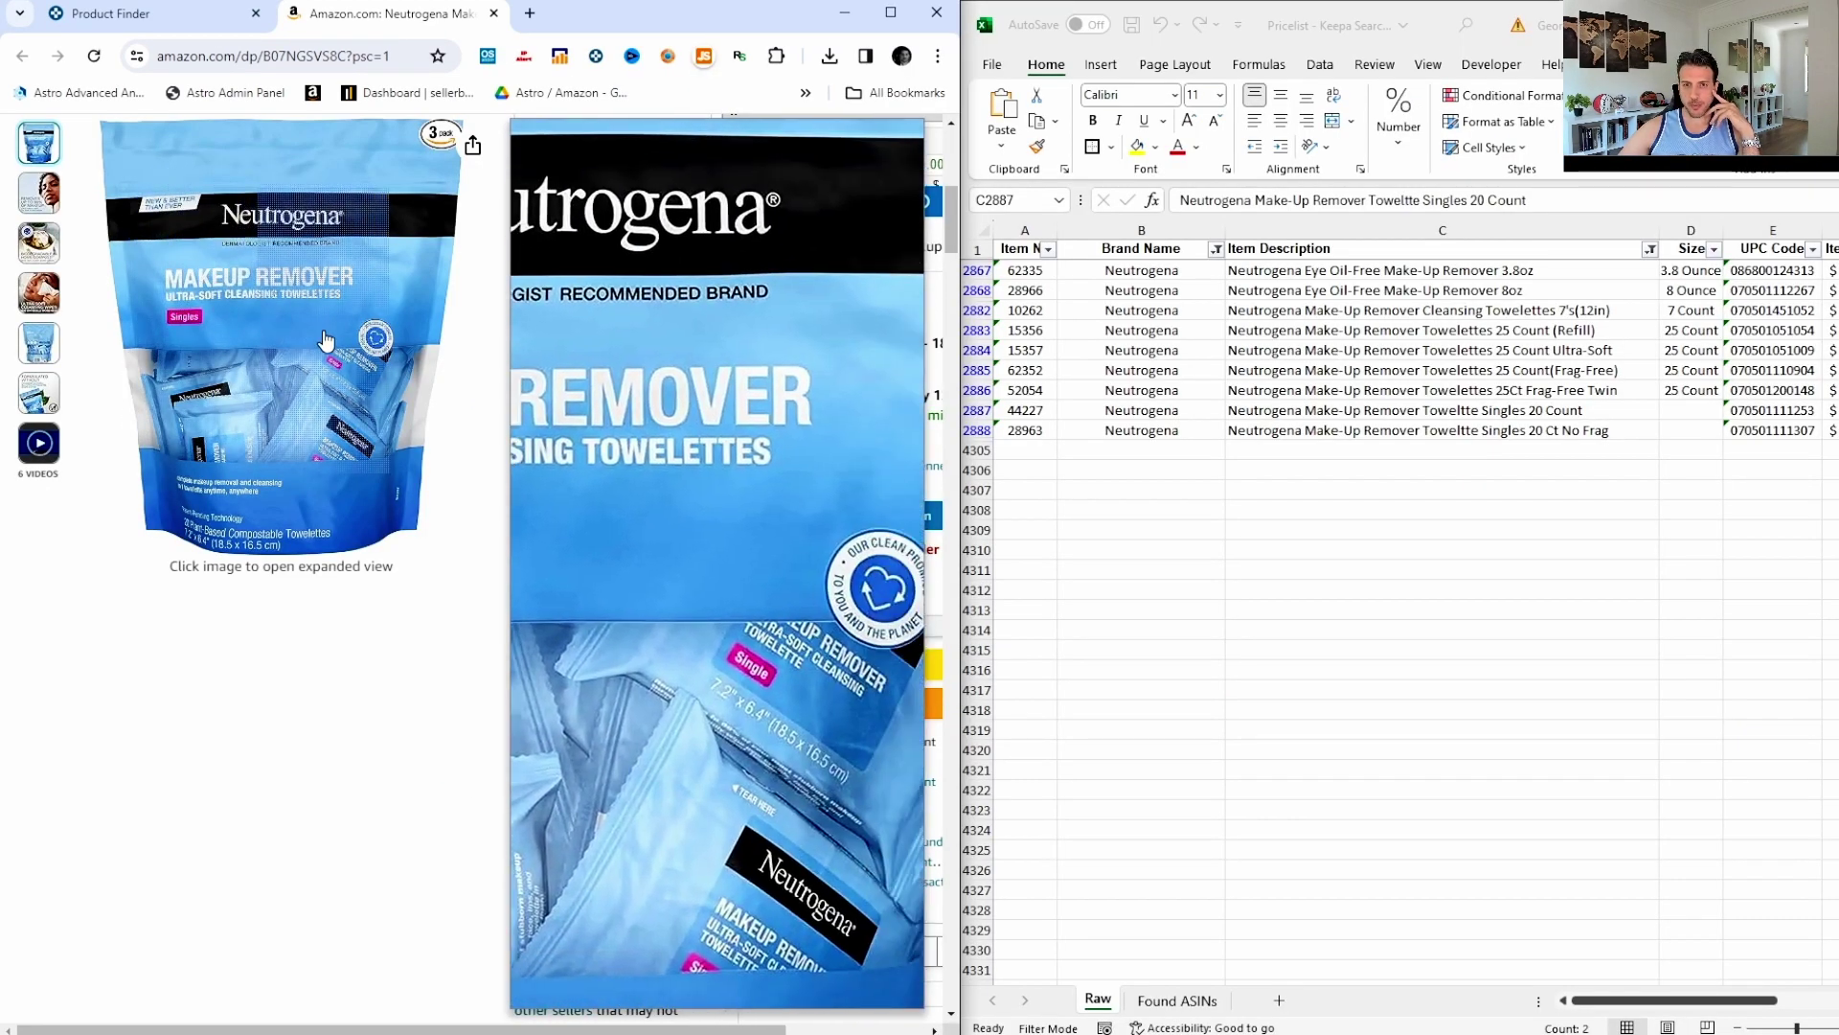
{"action": "left_click", "coordinate": [1346, 414]}
{"action": "mouse_move", "coordinate": [191, 421]}
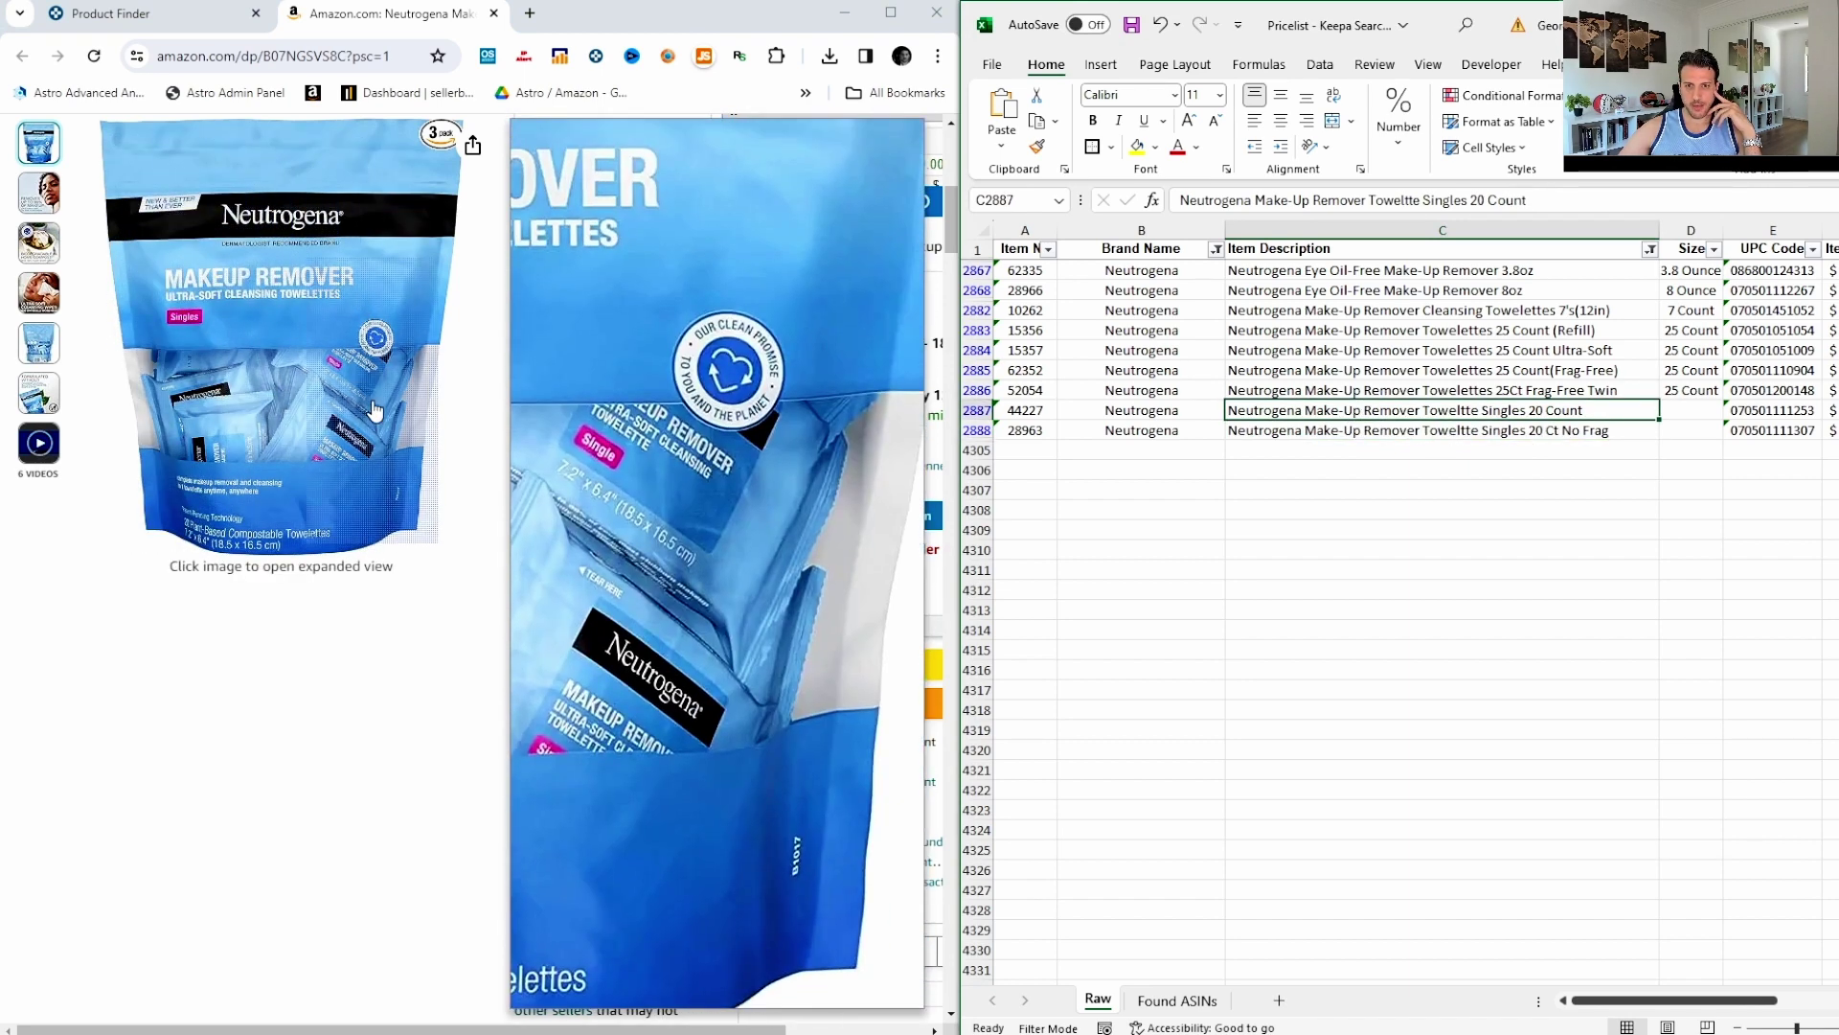
{"action": "left_click_drag", "start_coordinate": [1446, 34], "coordinate": [876, 29]}
{"action": "double_click", "coordinate": [872, 27]}
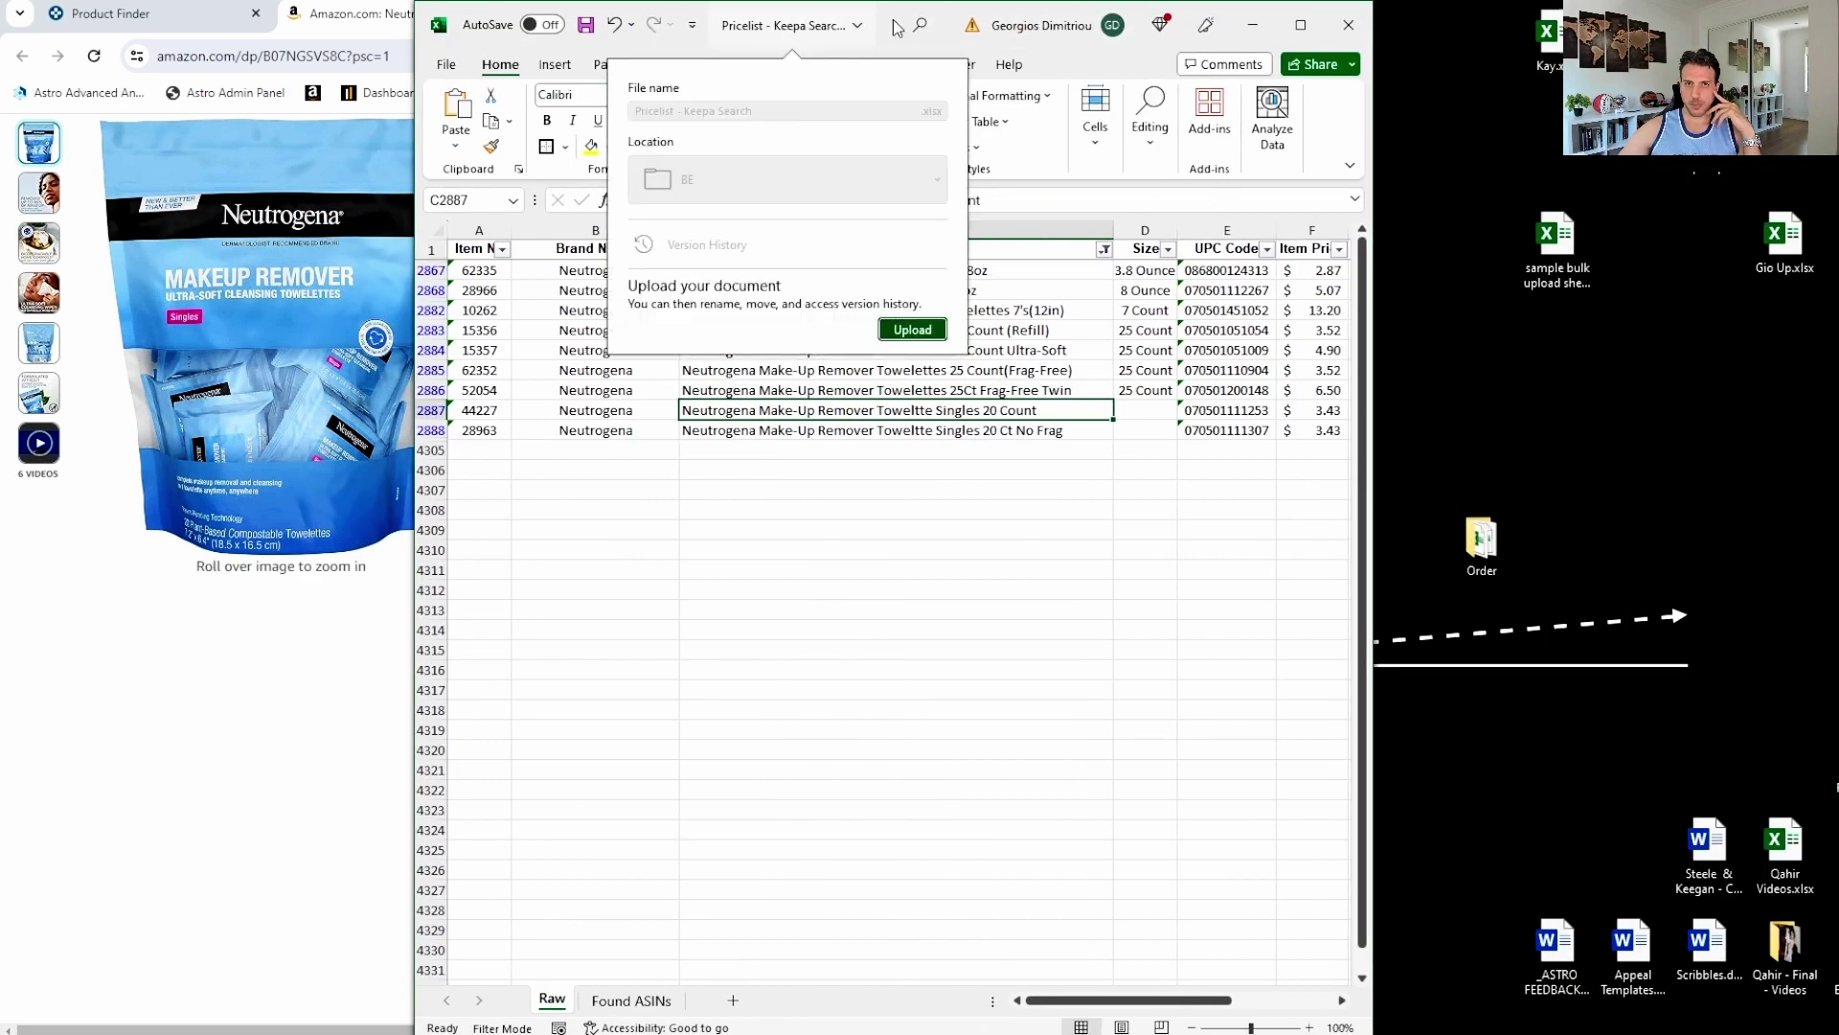
{"action": "left_click_drag", "start_coordinate": [64, 409], "coordinate": [1267, 441]}
Paste the Towelette Singles row into row 3 of Found ASINs and autofit the ASIN column.
{"action": "key", "text": "ctrl+c"}
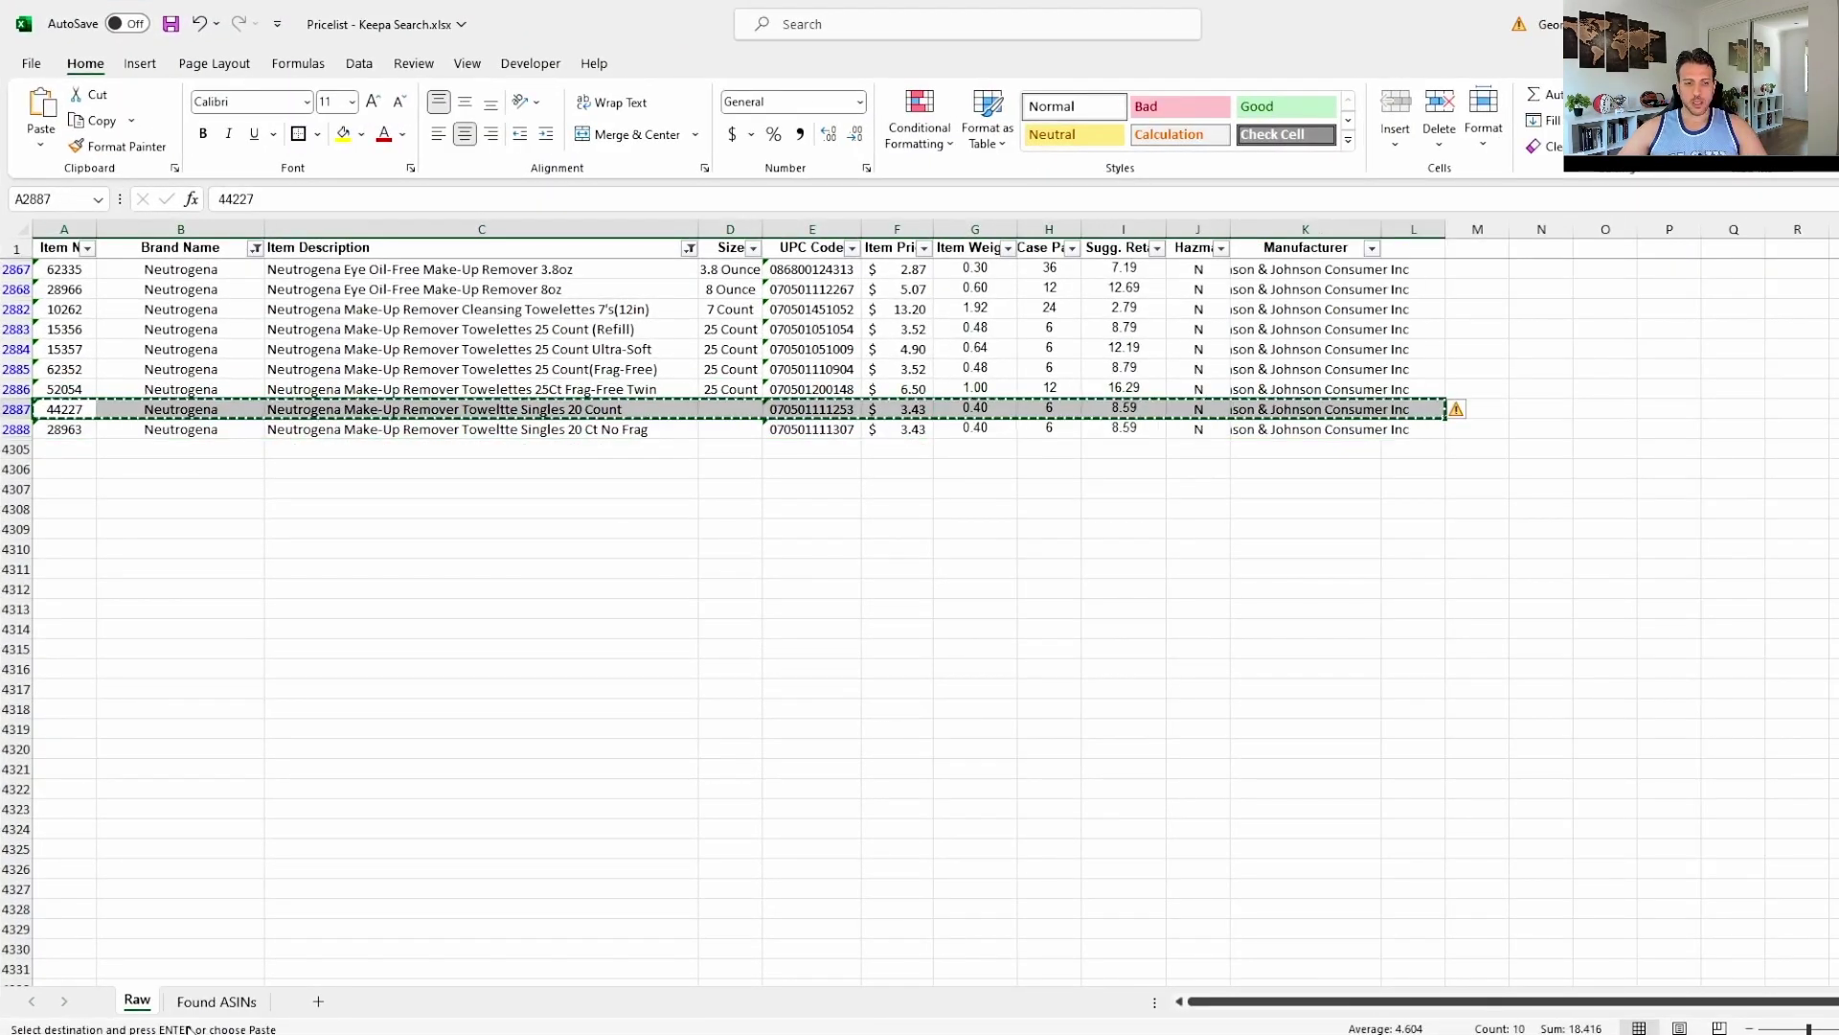
{"action": "left_click", "coordinate": [216, 1001]}
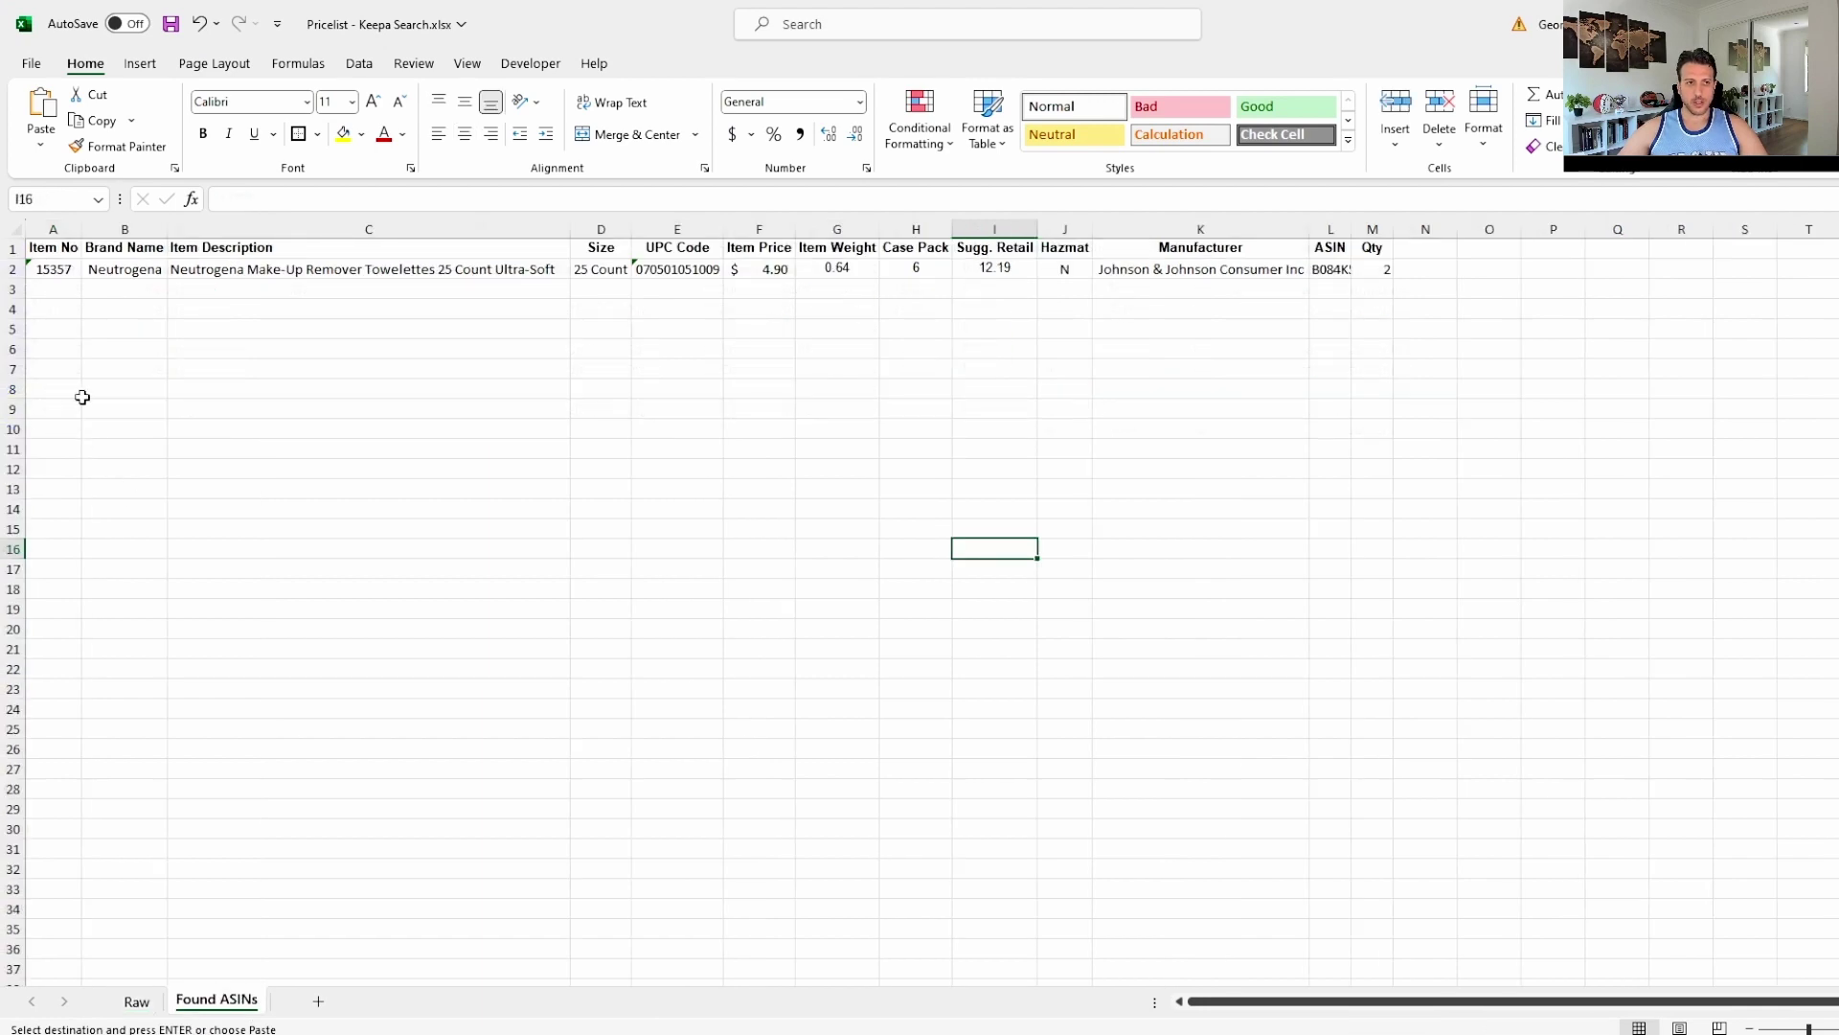
{"action": "left_click", "coordinate": [54, 289]}
{"action": "key", "text": "ctrl+v"}
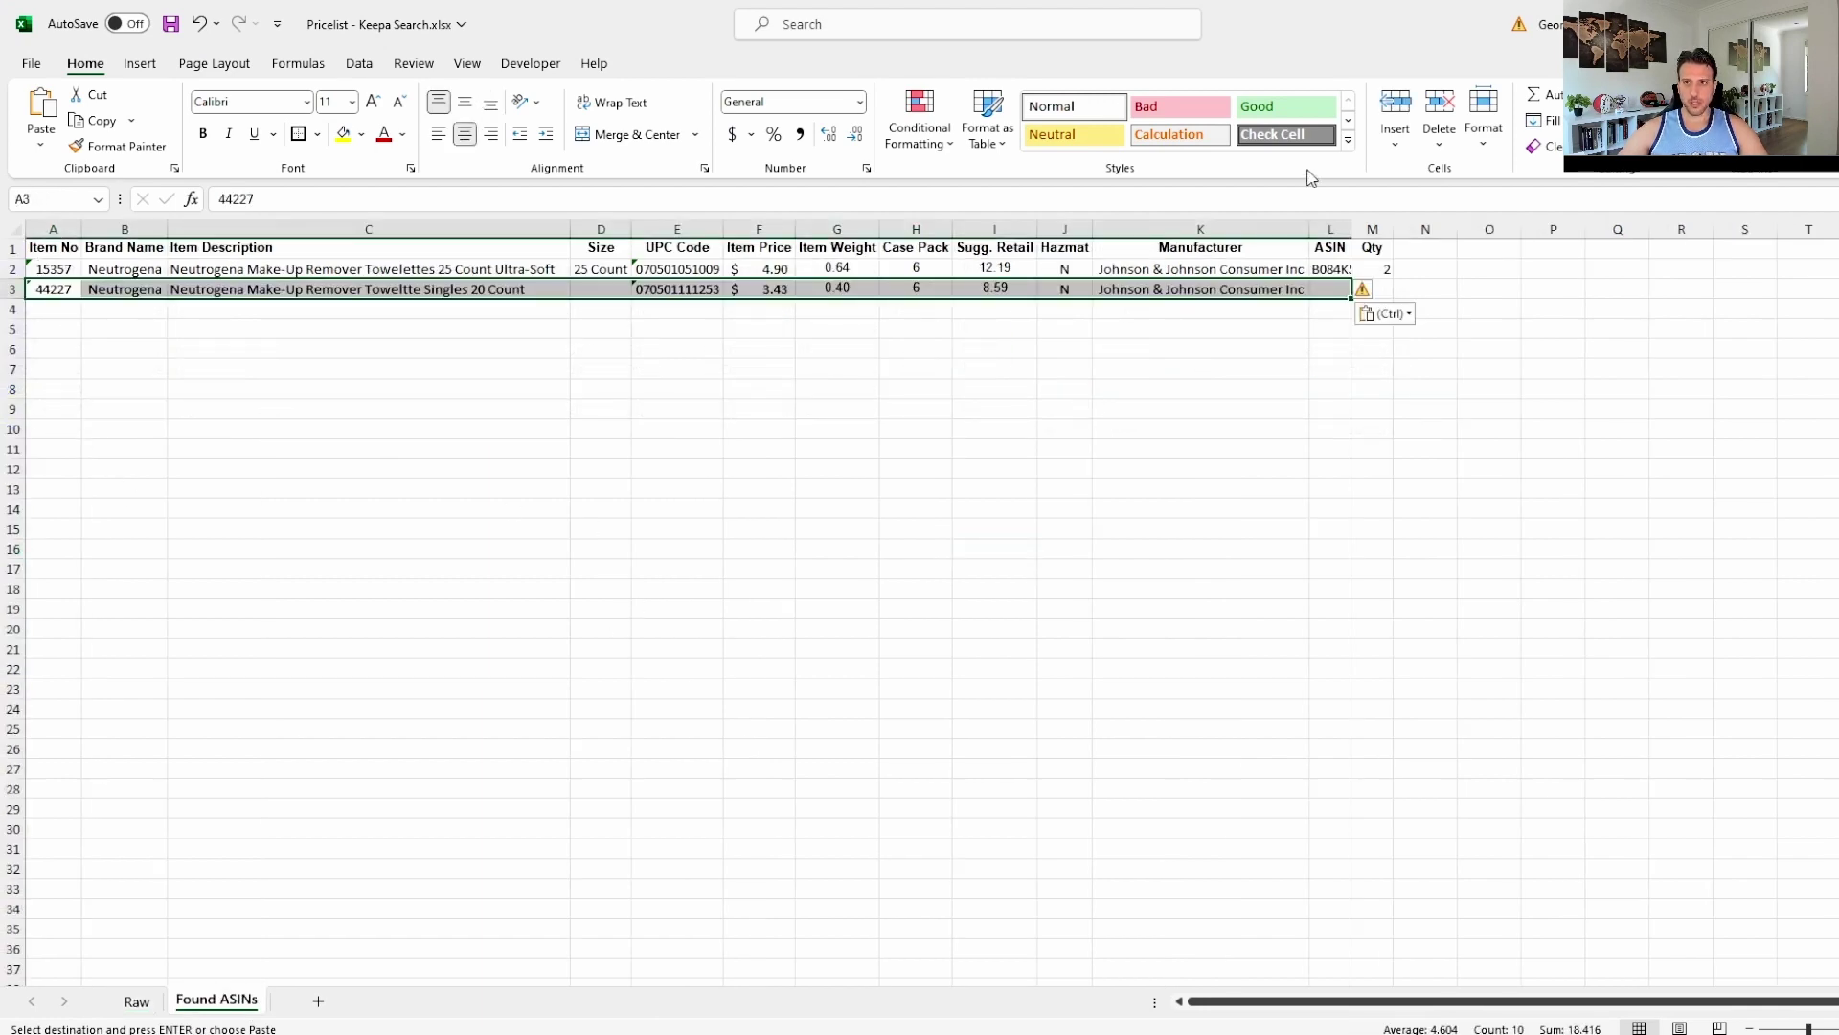
{"action": "double_click", "coordinate": [1352, 229]}
{"action": "left_click", "coordinate": [1290, 571]}
Paste ASIN B07NGSVS8C from the Amazon URL into L3 and enter quantity 3 in M3.
{"action": "key", "text": "alt+Tab"}
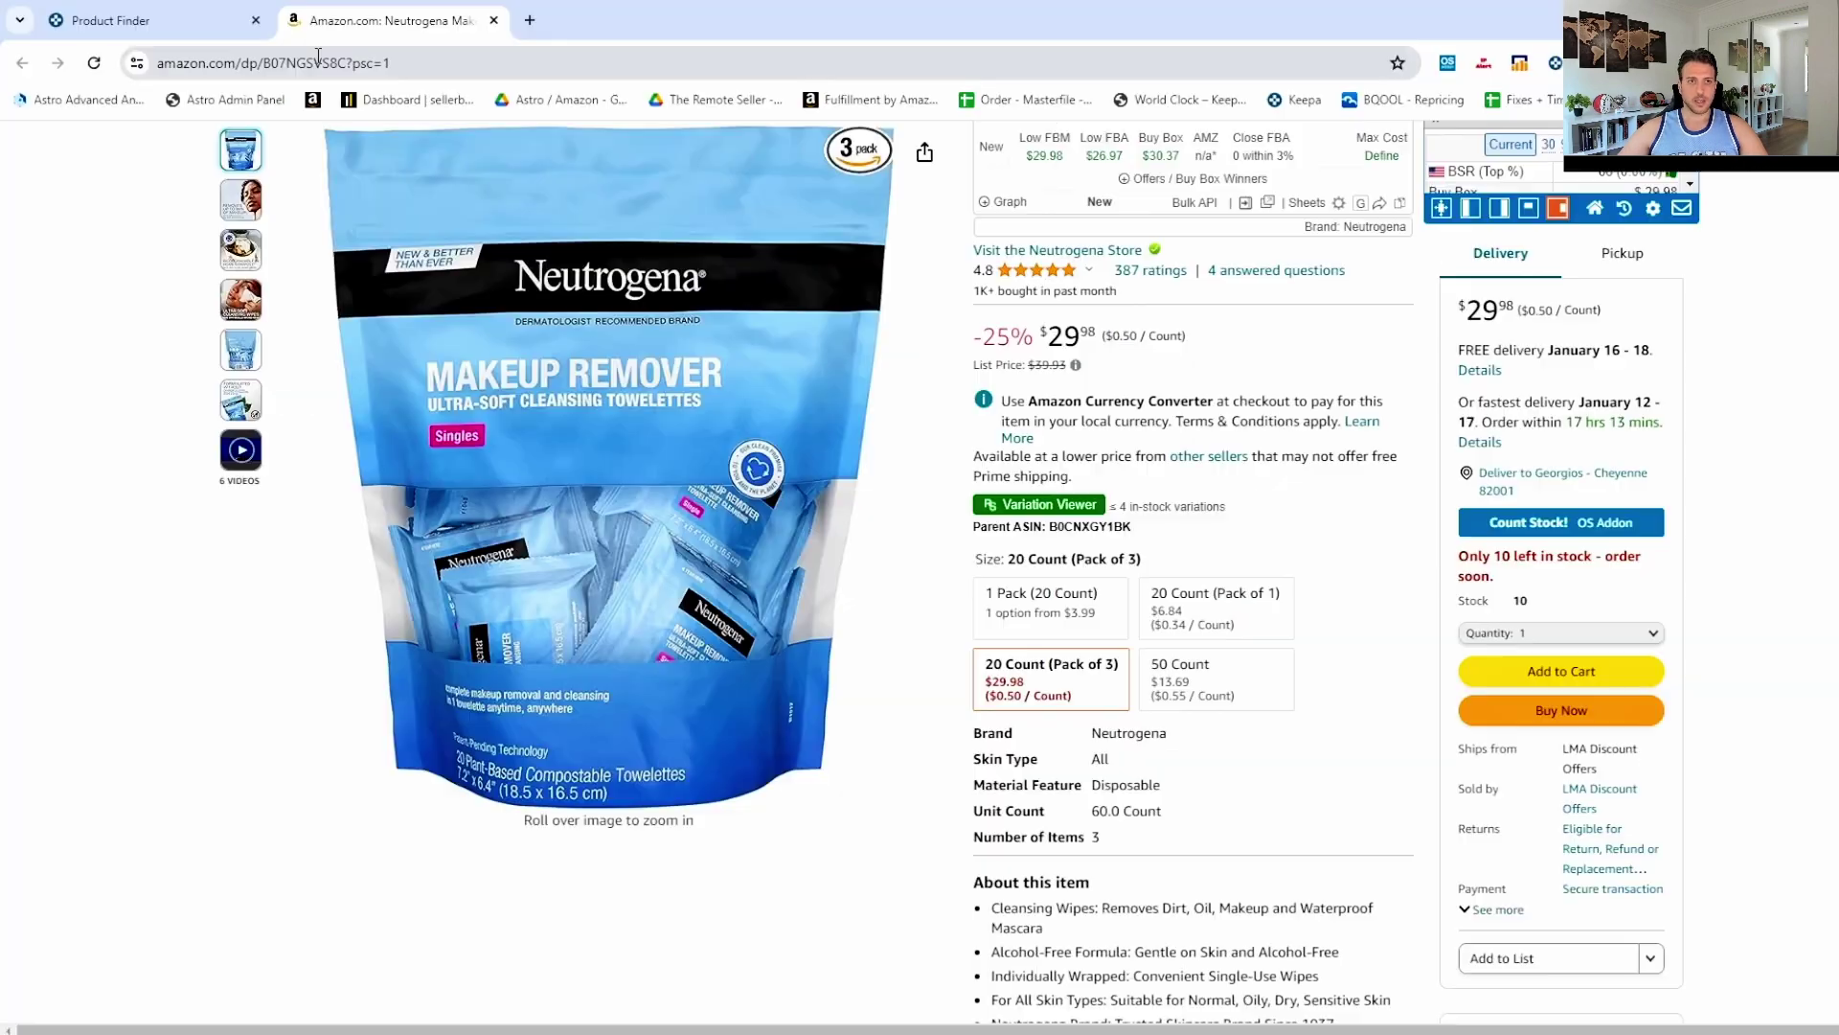
{"action": "left_click", "coordinate": [318, 60]}
{"action": "double_click", "coordinate": [383, 62]}
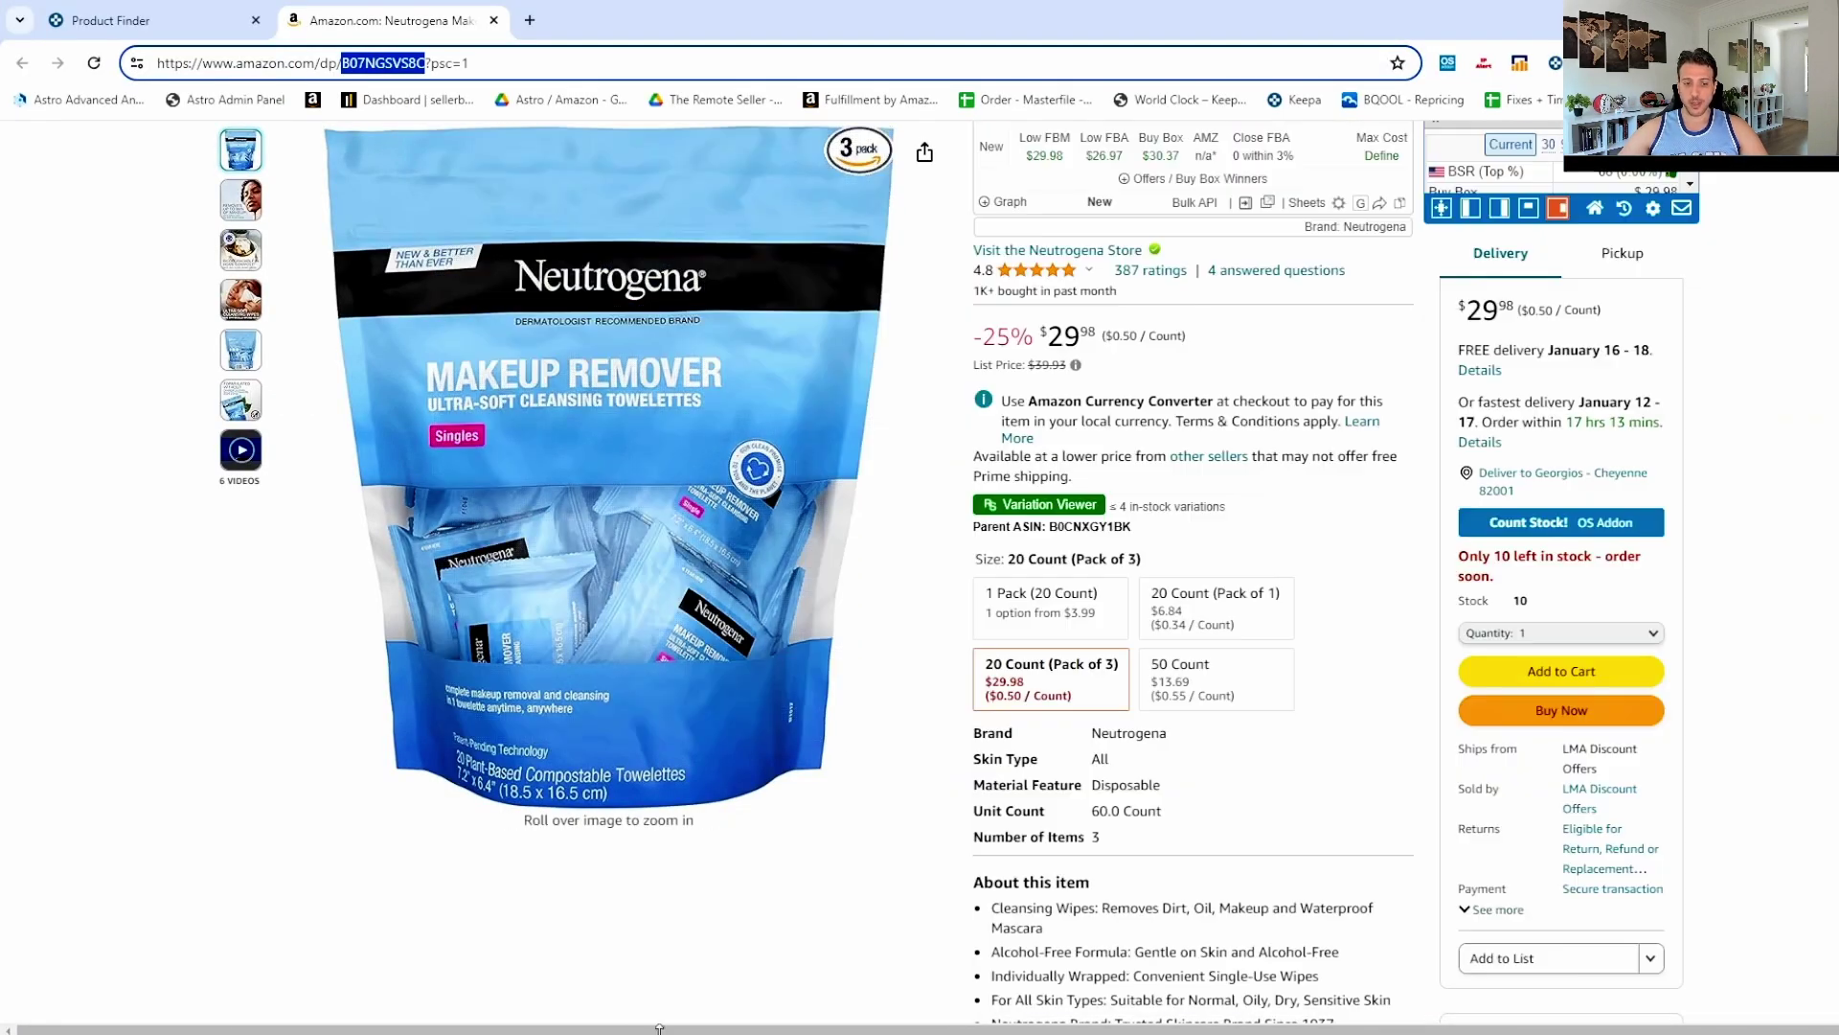
{"action": "key", "text": "ctrl+c"}
{"action": "key", "text": "alt+Tab"}
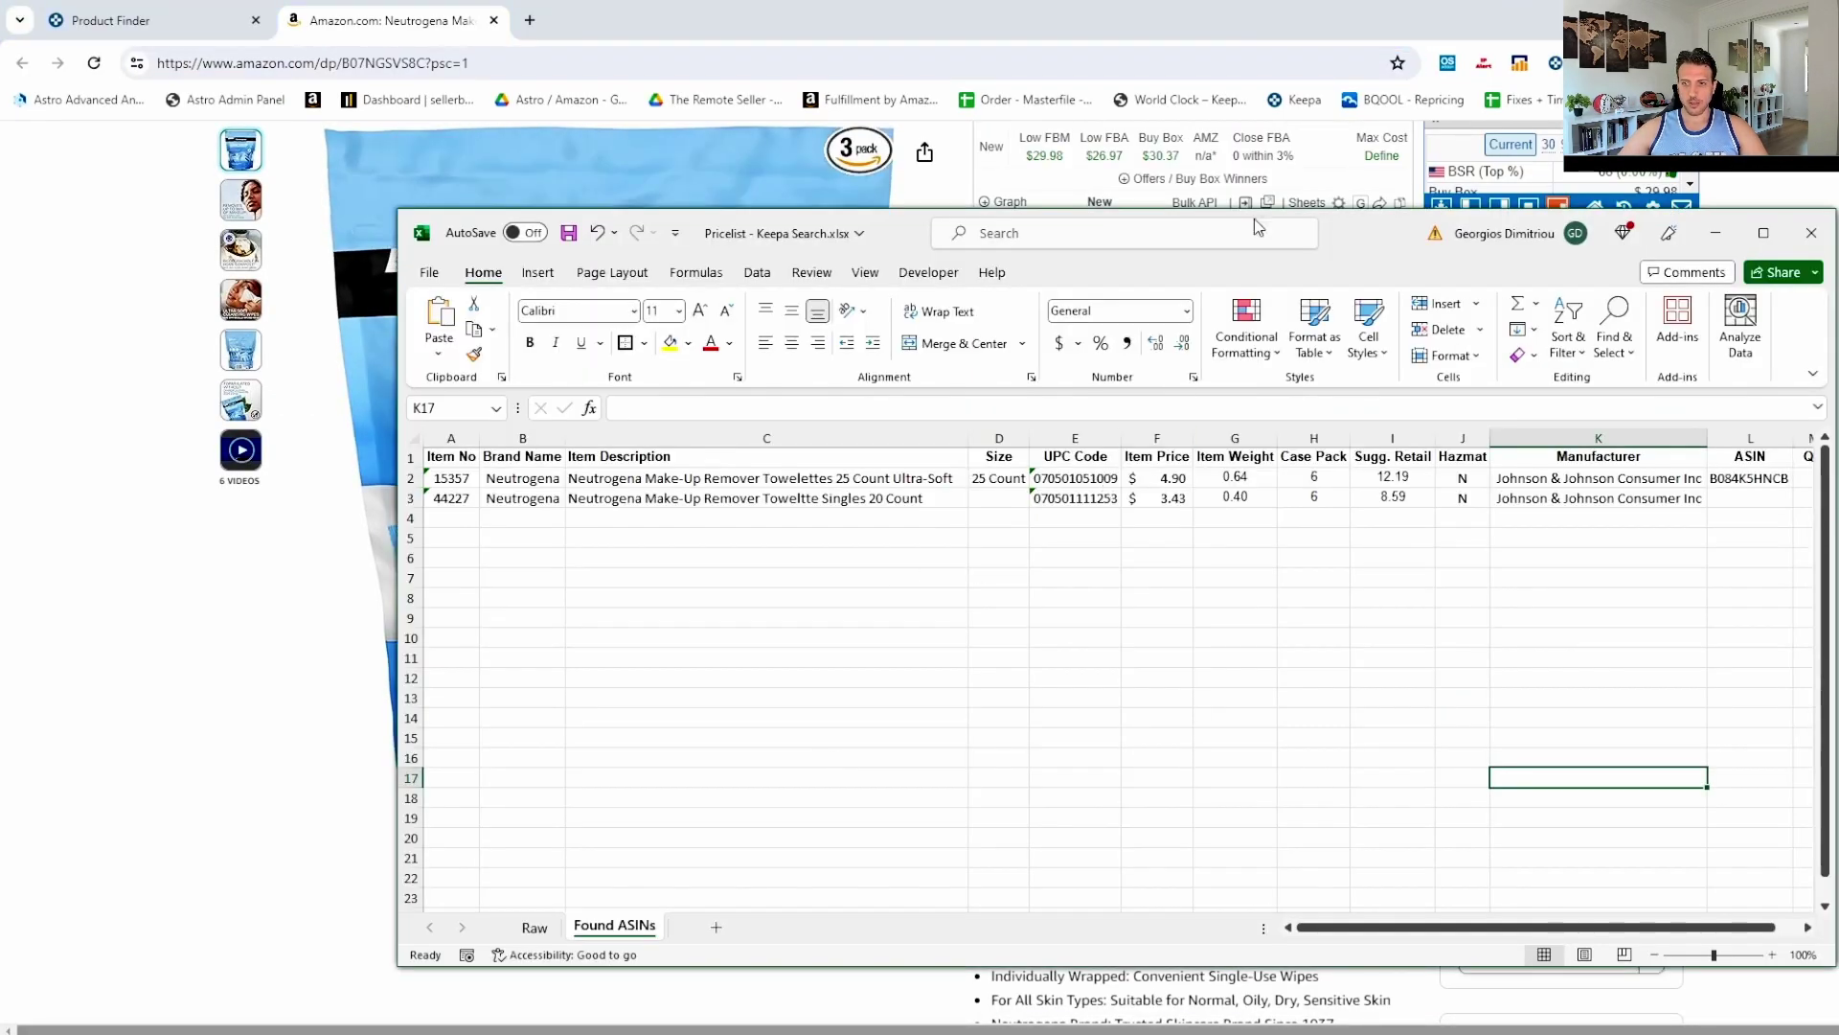
{"action": "double_click", "coordinate": [1337, 228]}
{"action": "left_click", "coordinate": [1357, 289]}
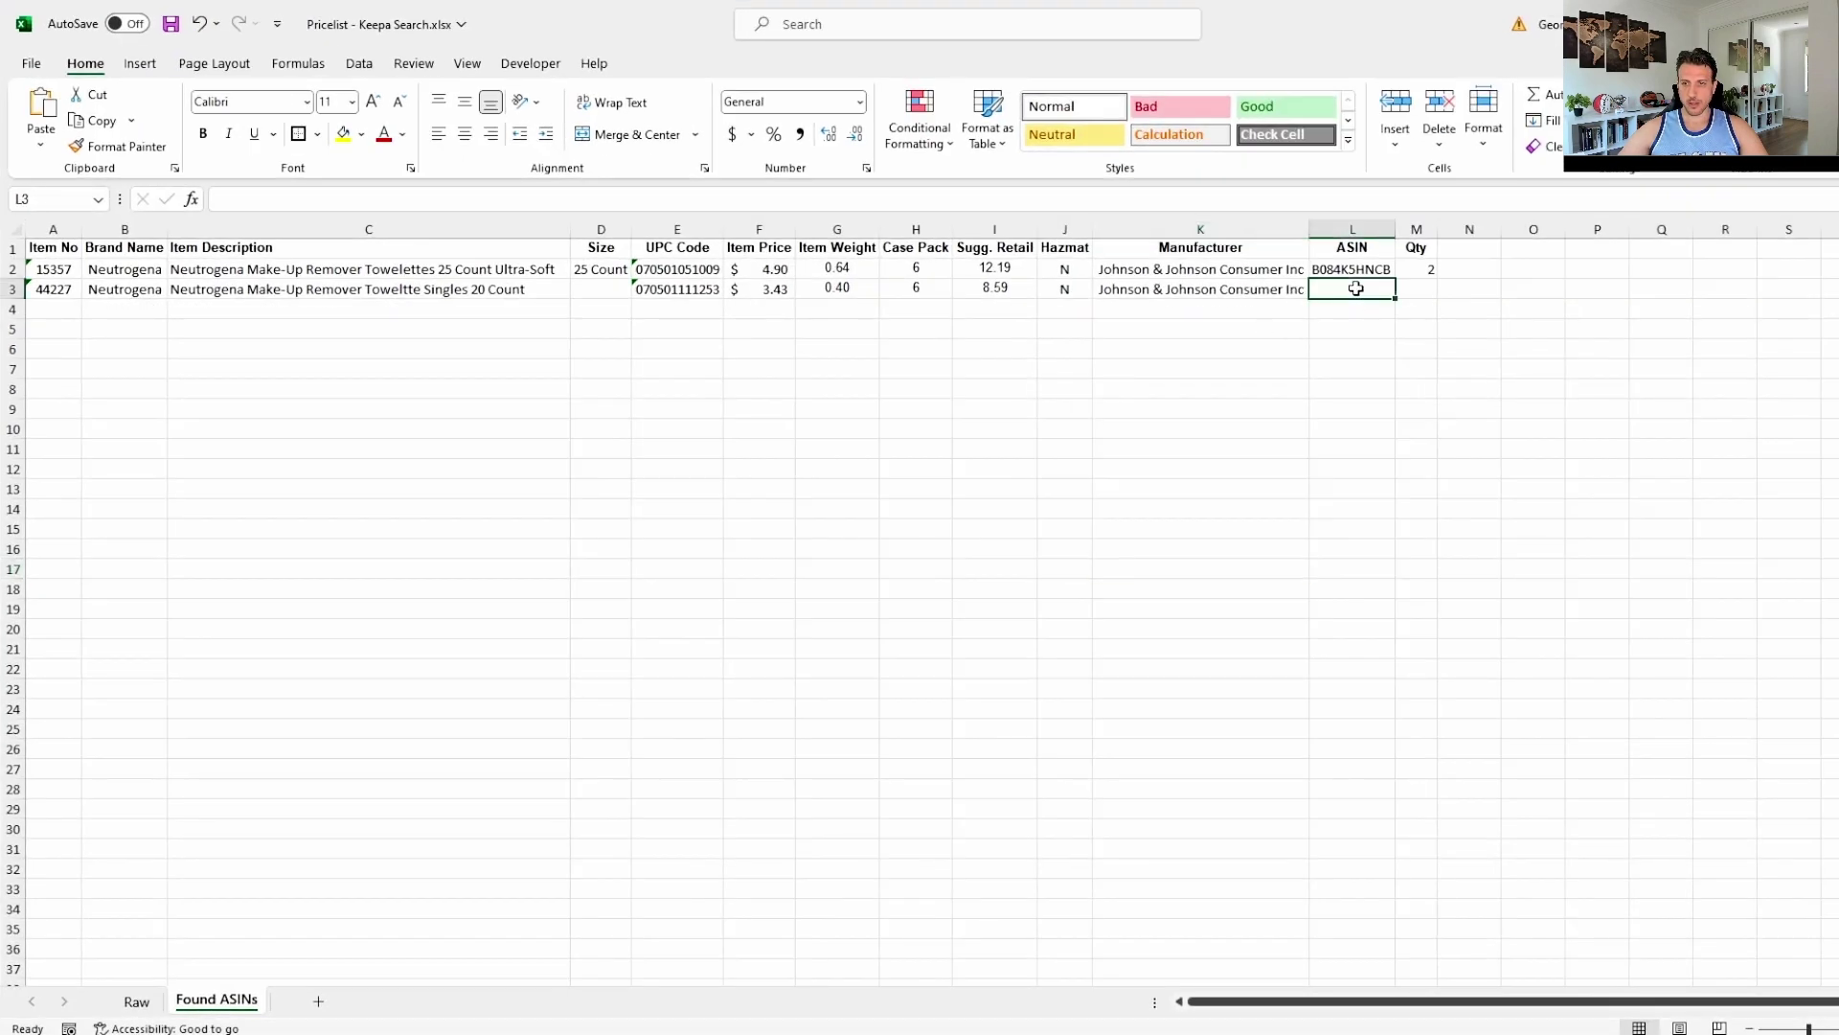
{"action": "key", "text": "ctrl+v"}
{"action": "left_click", "coordinate": [1422, 286]}
{"action": "type", "text": "3"}
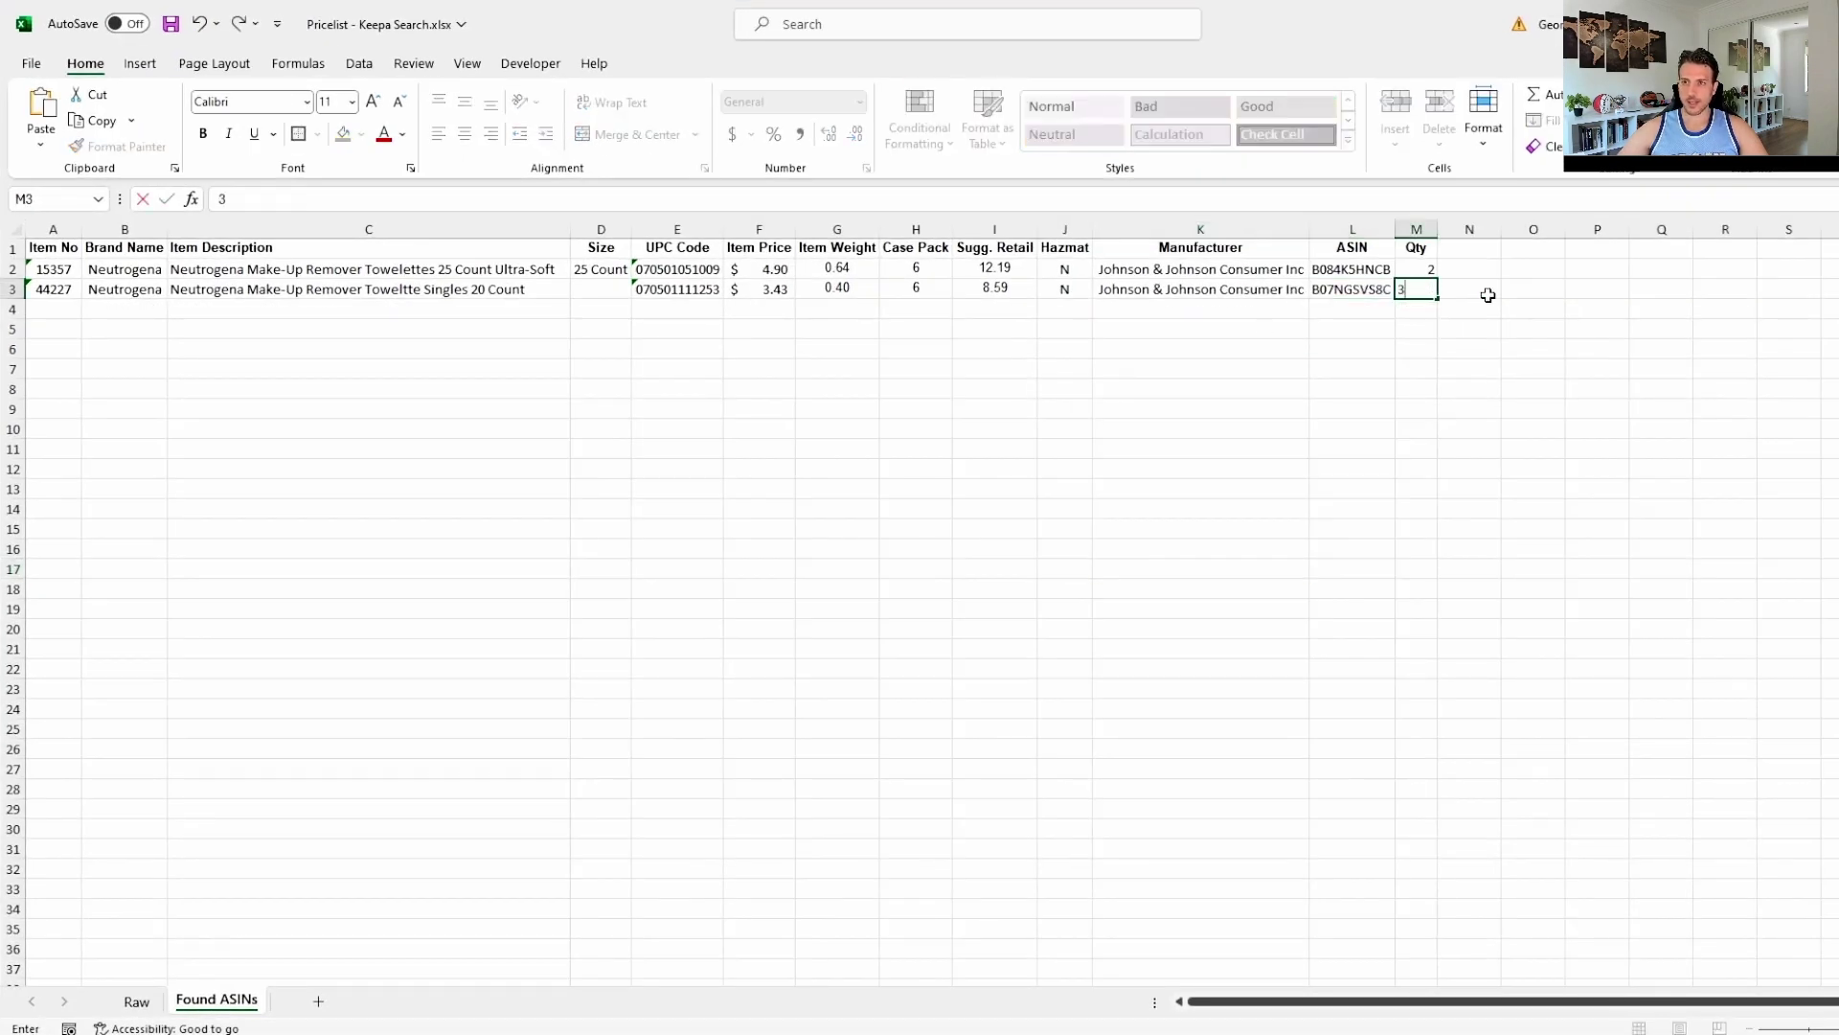
{"action": "key", "text": "Return"}
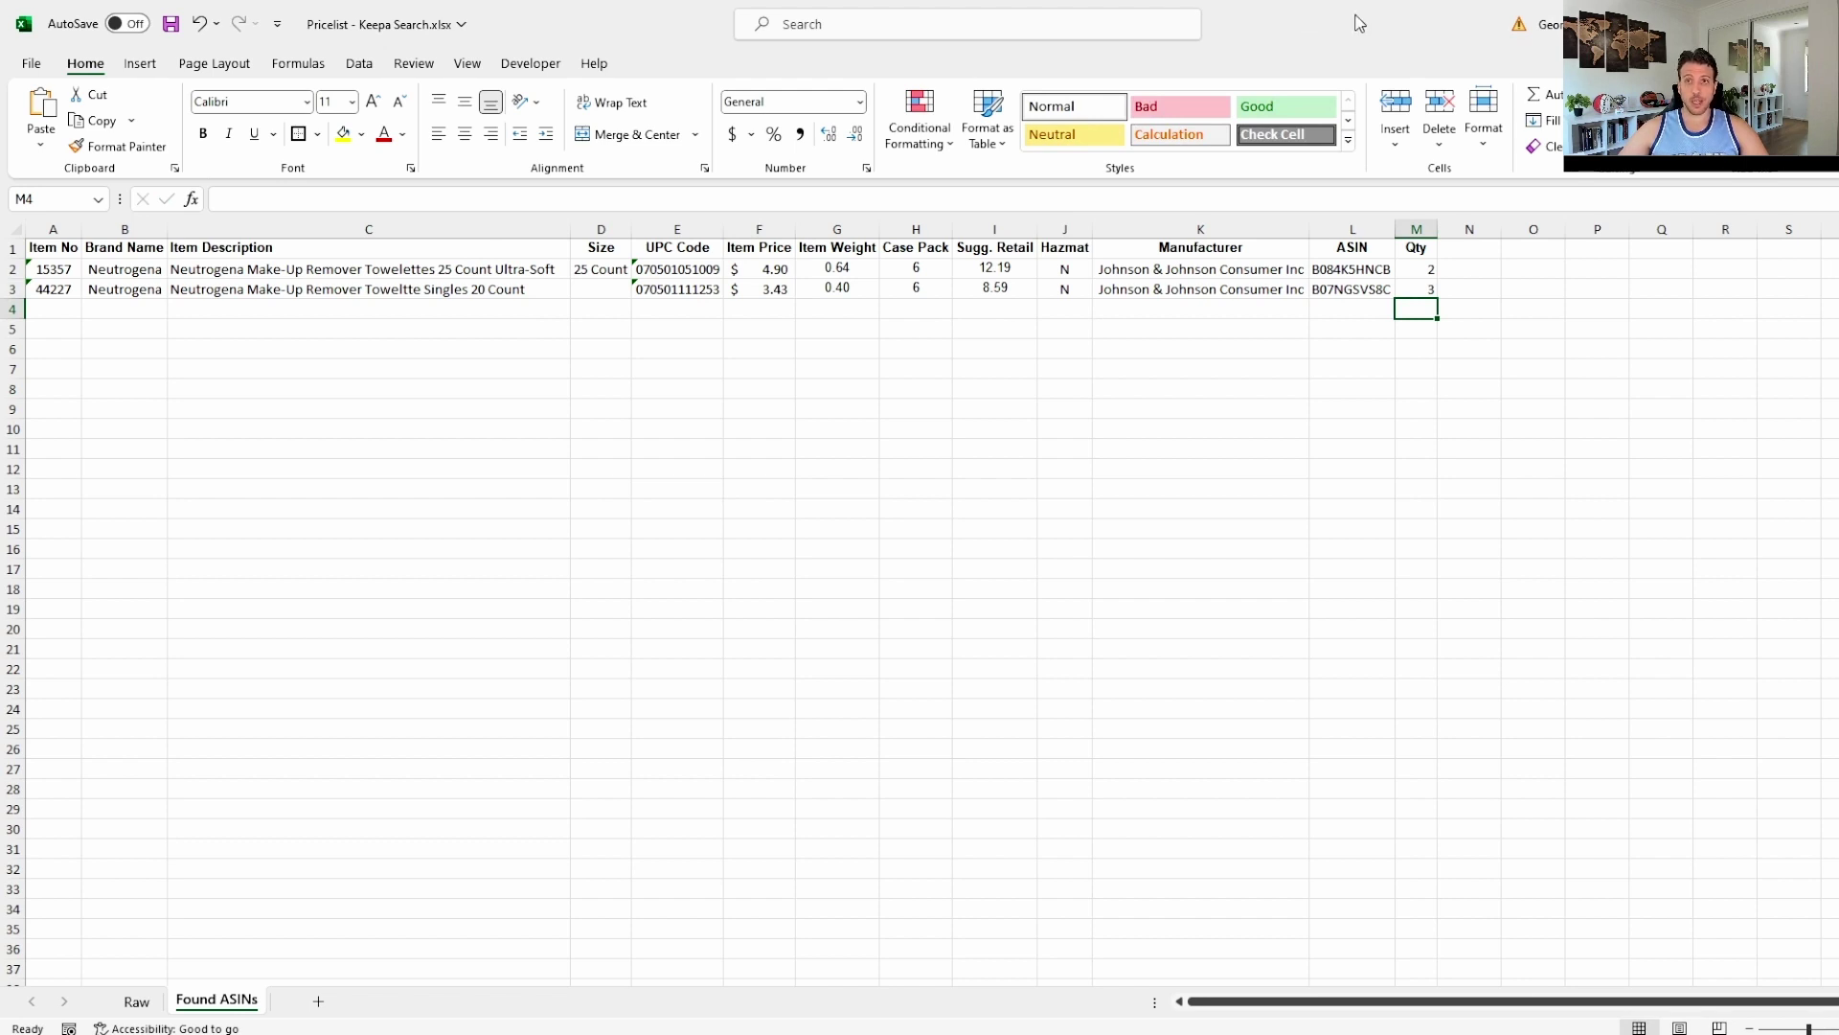
{"action": "key", "text": "alt+Tab"}
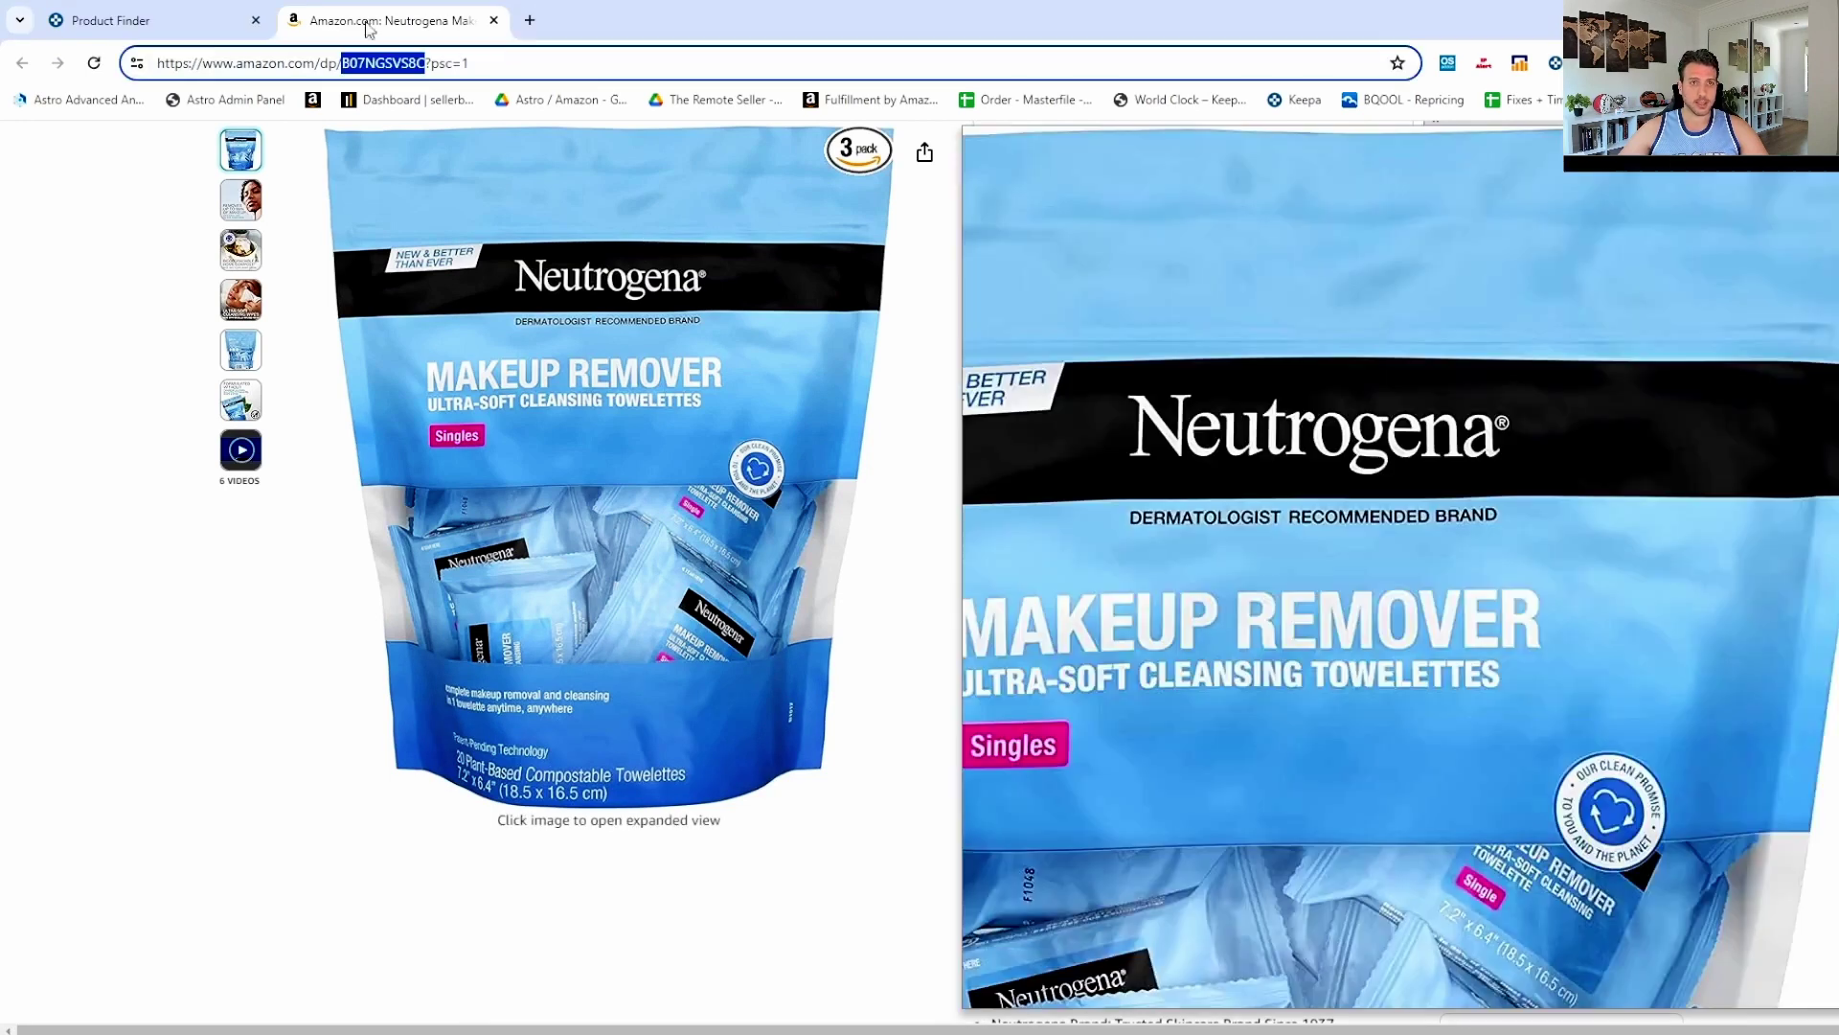
Close the Amazon product tab in Keepa and open the third result's Amazon page.
{"action": "left_click", "coordinate": [163, 20]}
{"action": "middle_click", "coordinate": [321, 24]}
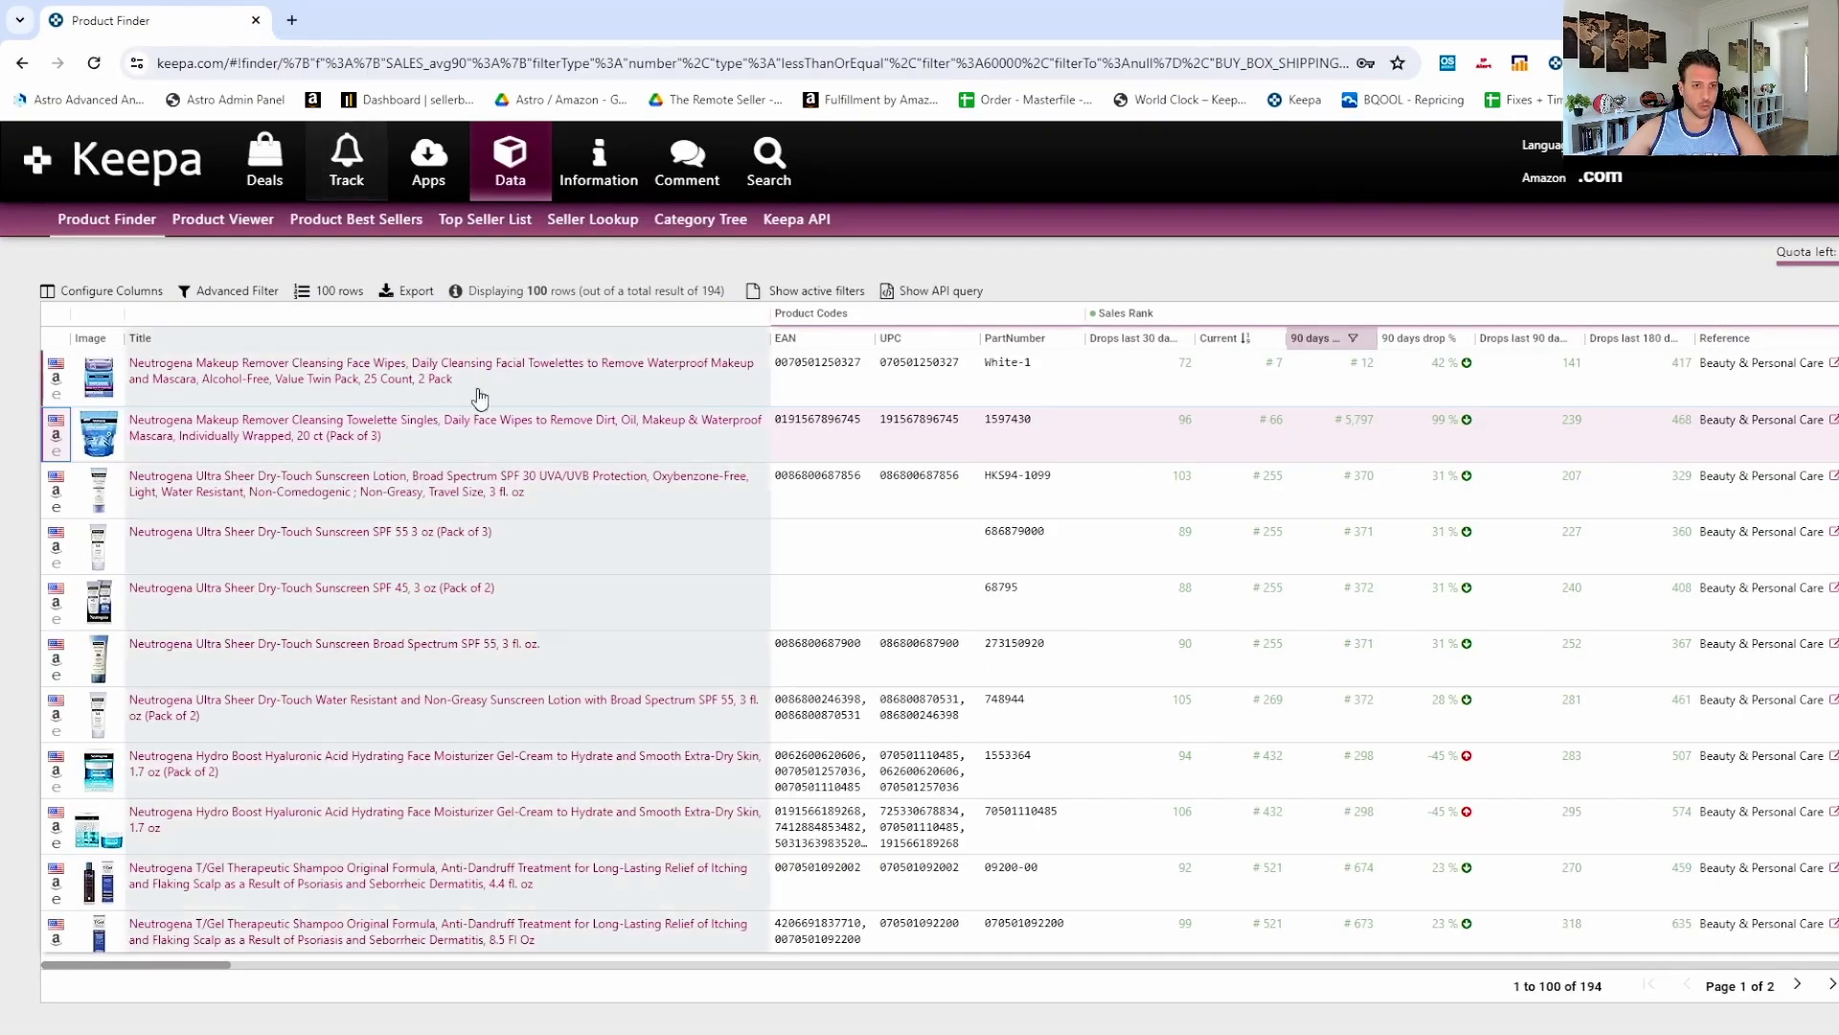
{"action": "mouse_move", "coordinate": [182, 484]}
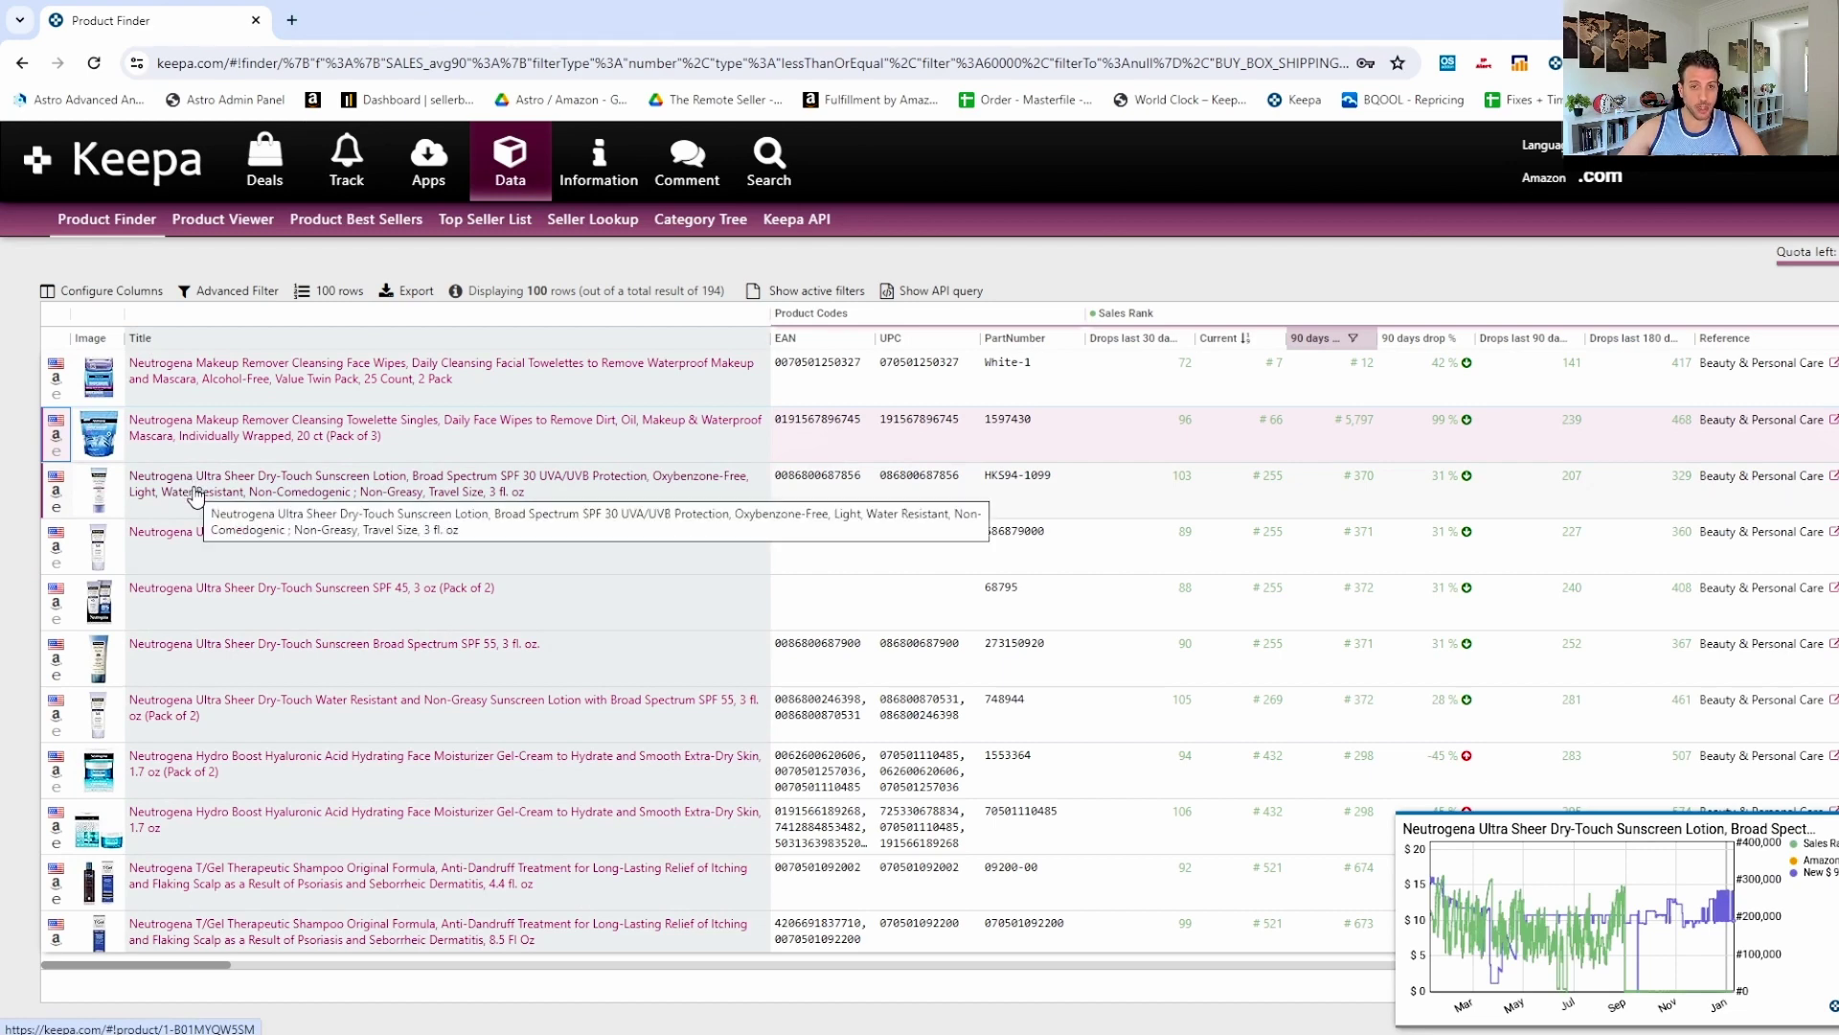
{"action": "left_click", "coordinate": [56, 493]}
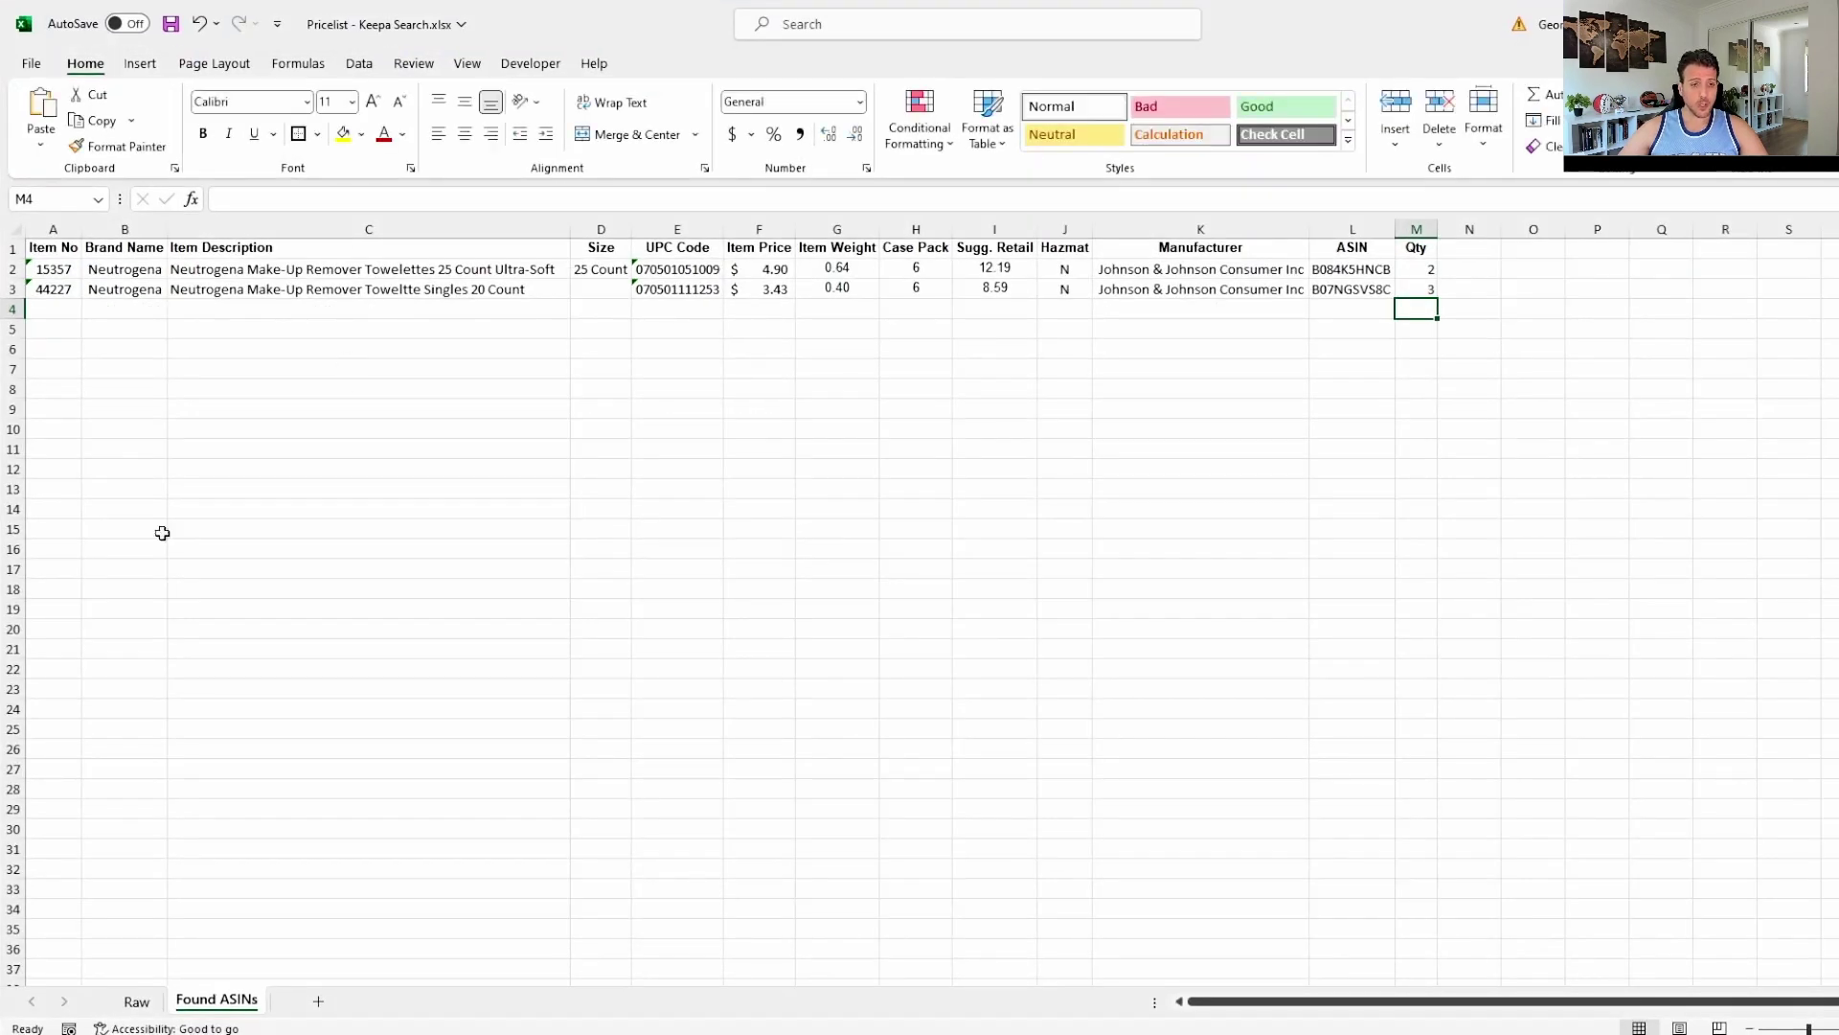
On the Raw sheet, filter Item Description to entries containing 'lotion'.
{"action": "left_click", "coordinate": [136, 1001]}
{"action": "left_click", "coordinate": [554, 649]}
{"action": "left_click", "coordinate": [689, 248]}
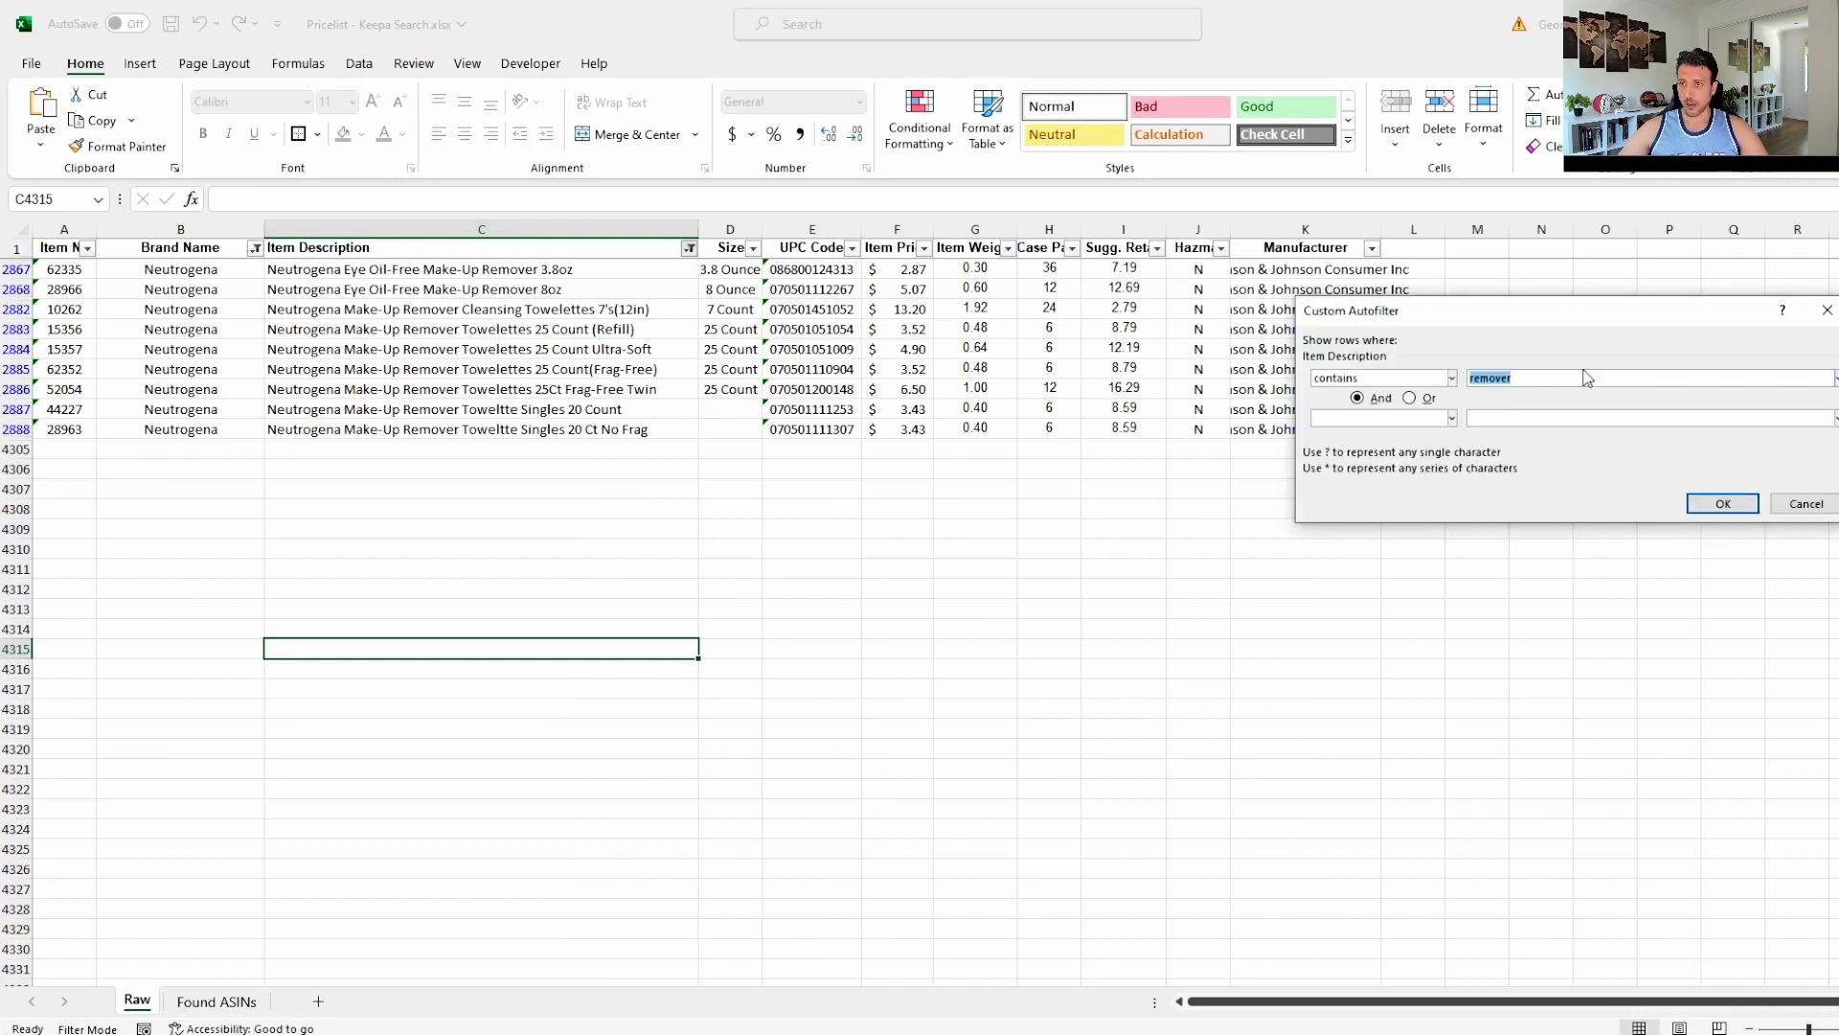
{"action": "key", "text": "BackSpace"}
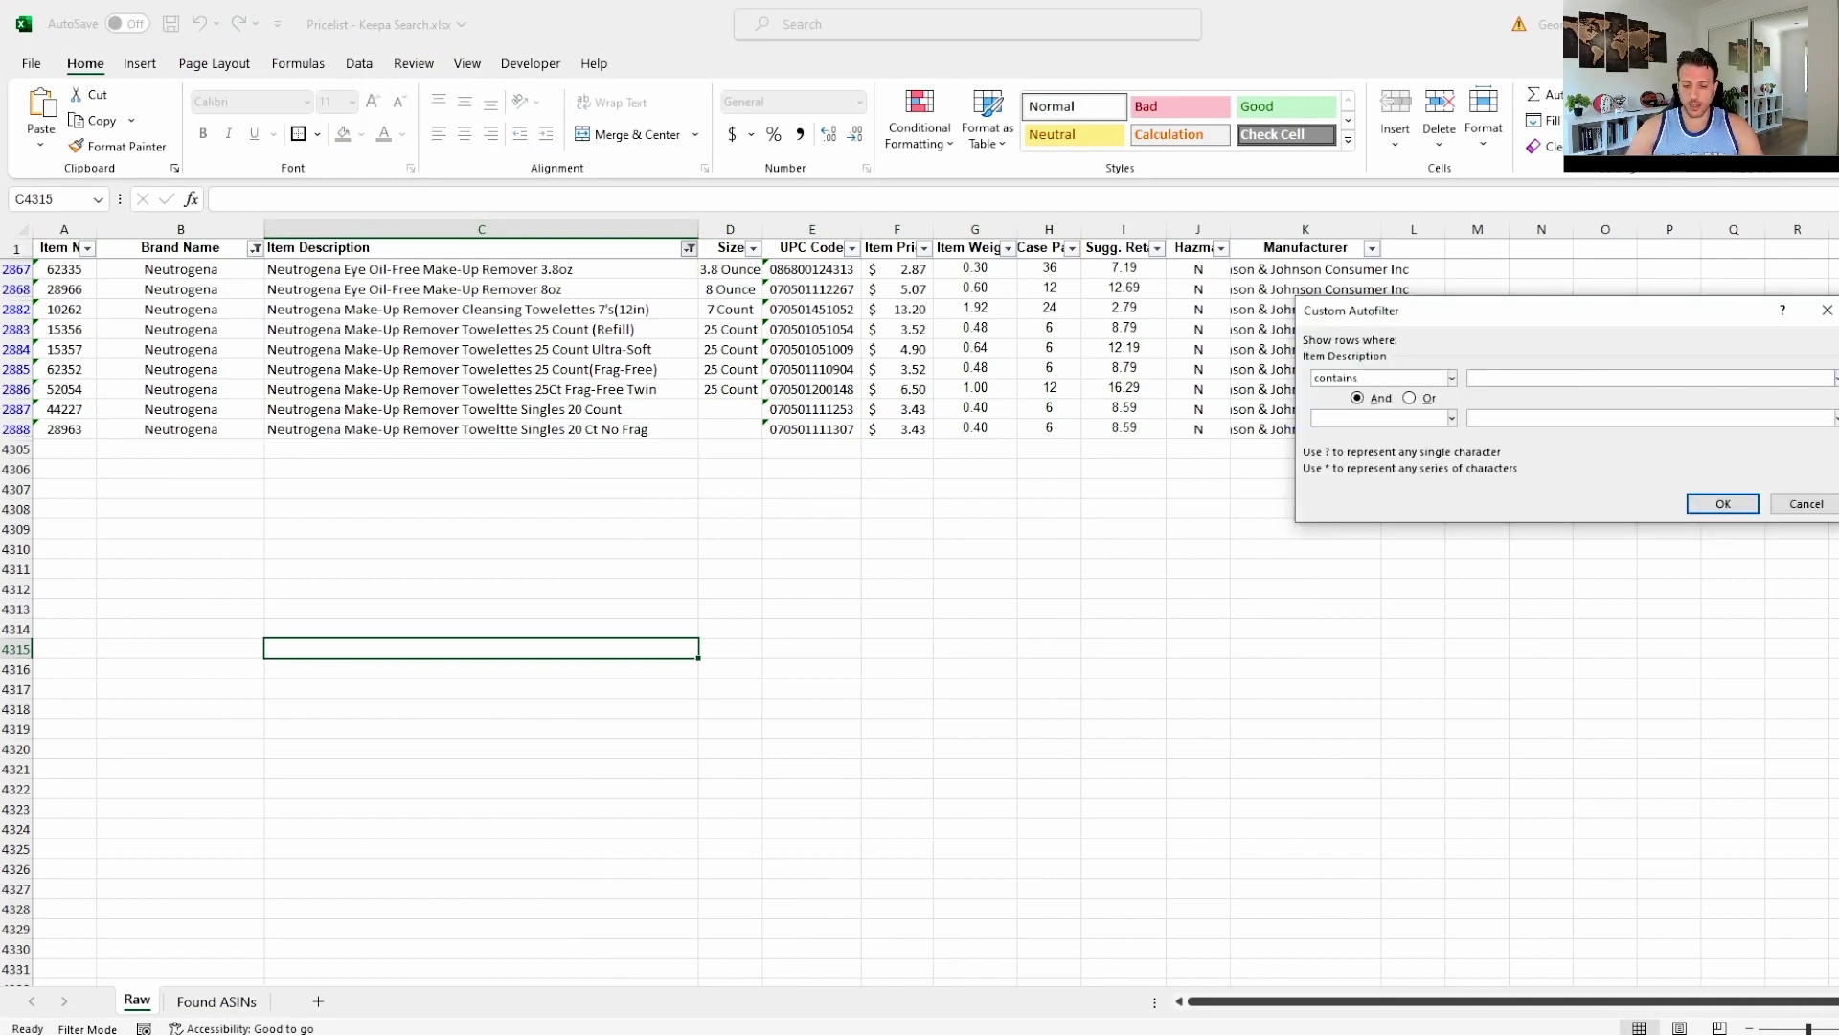
{"action": "left_click", "coordinate": [1745, 505]}
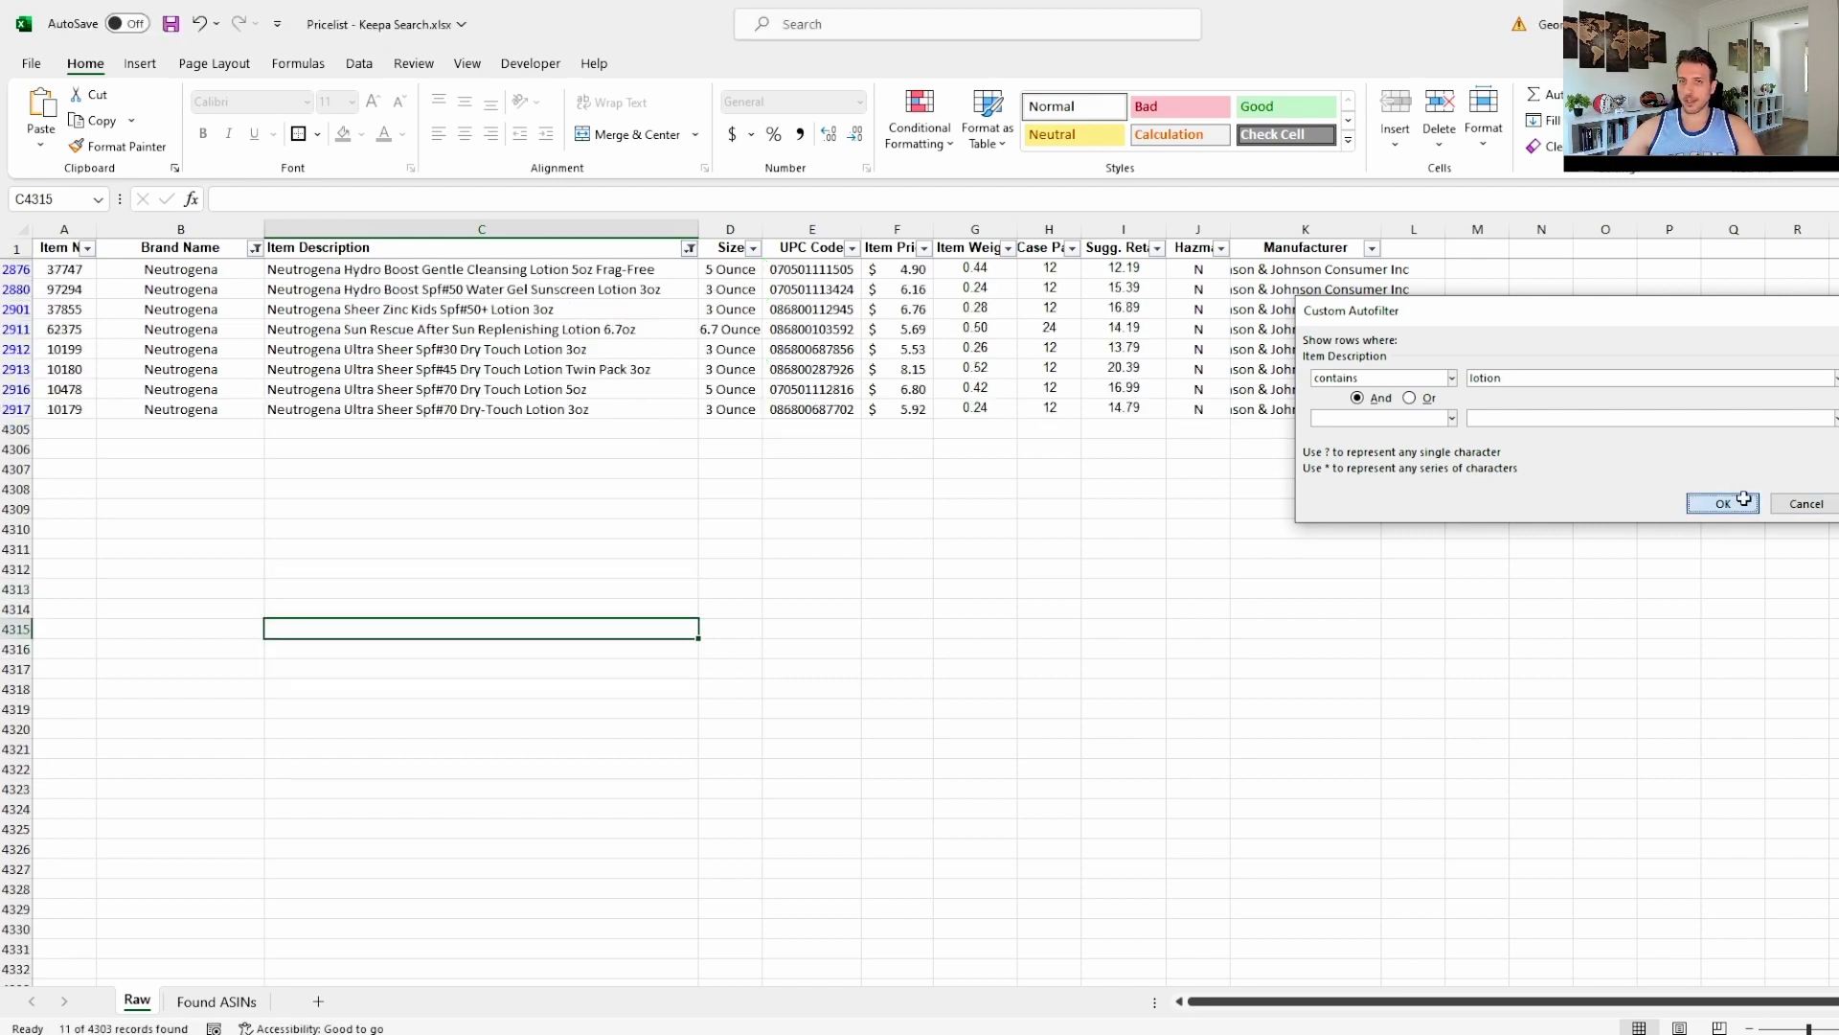
{"action": "scroll", "coordinate": [495, 572], "scroll_direction": "up", "scroll_amount": 1}
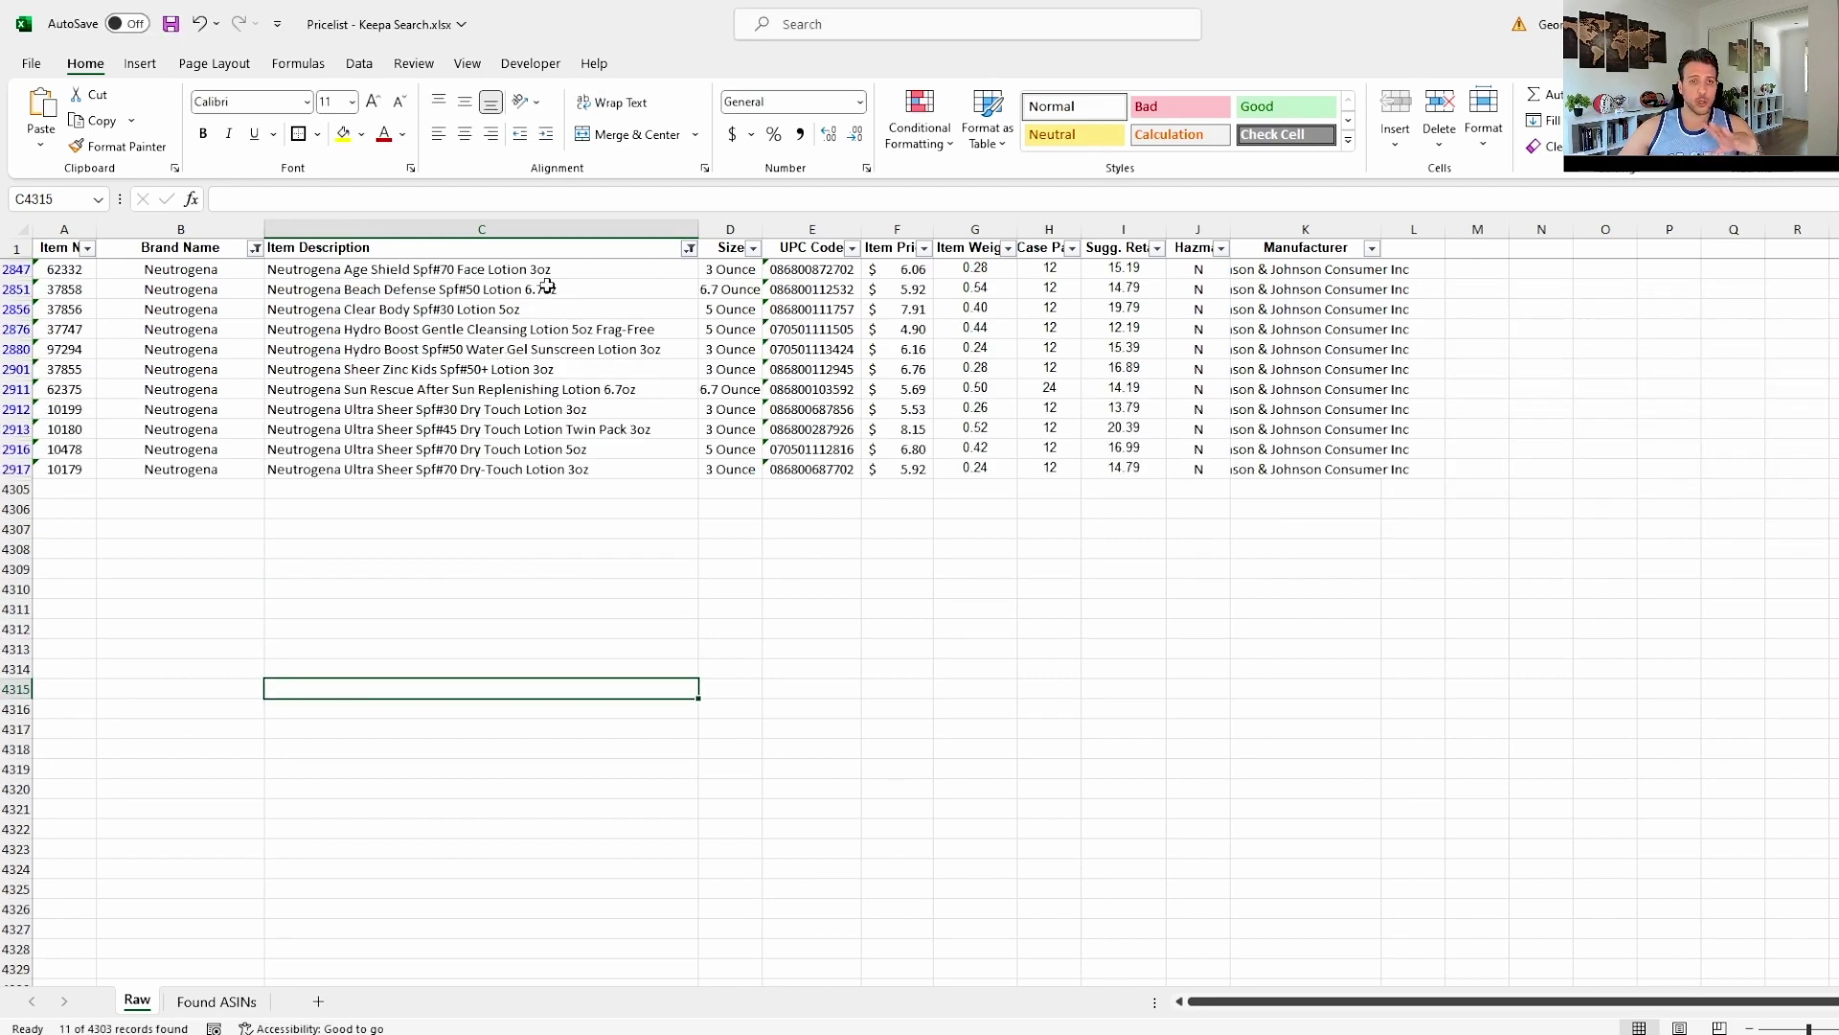
Resize and move Excel to show the Ultra Sheer Dry-Touch SPF 30 Amazon listing.
{"action": "left_click_drag", "start_coordinate": [1164, 10], "coordinate": [988, 572]}
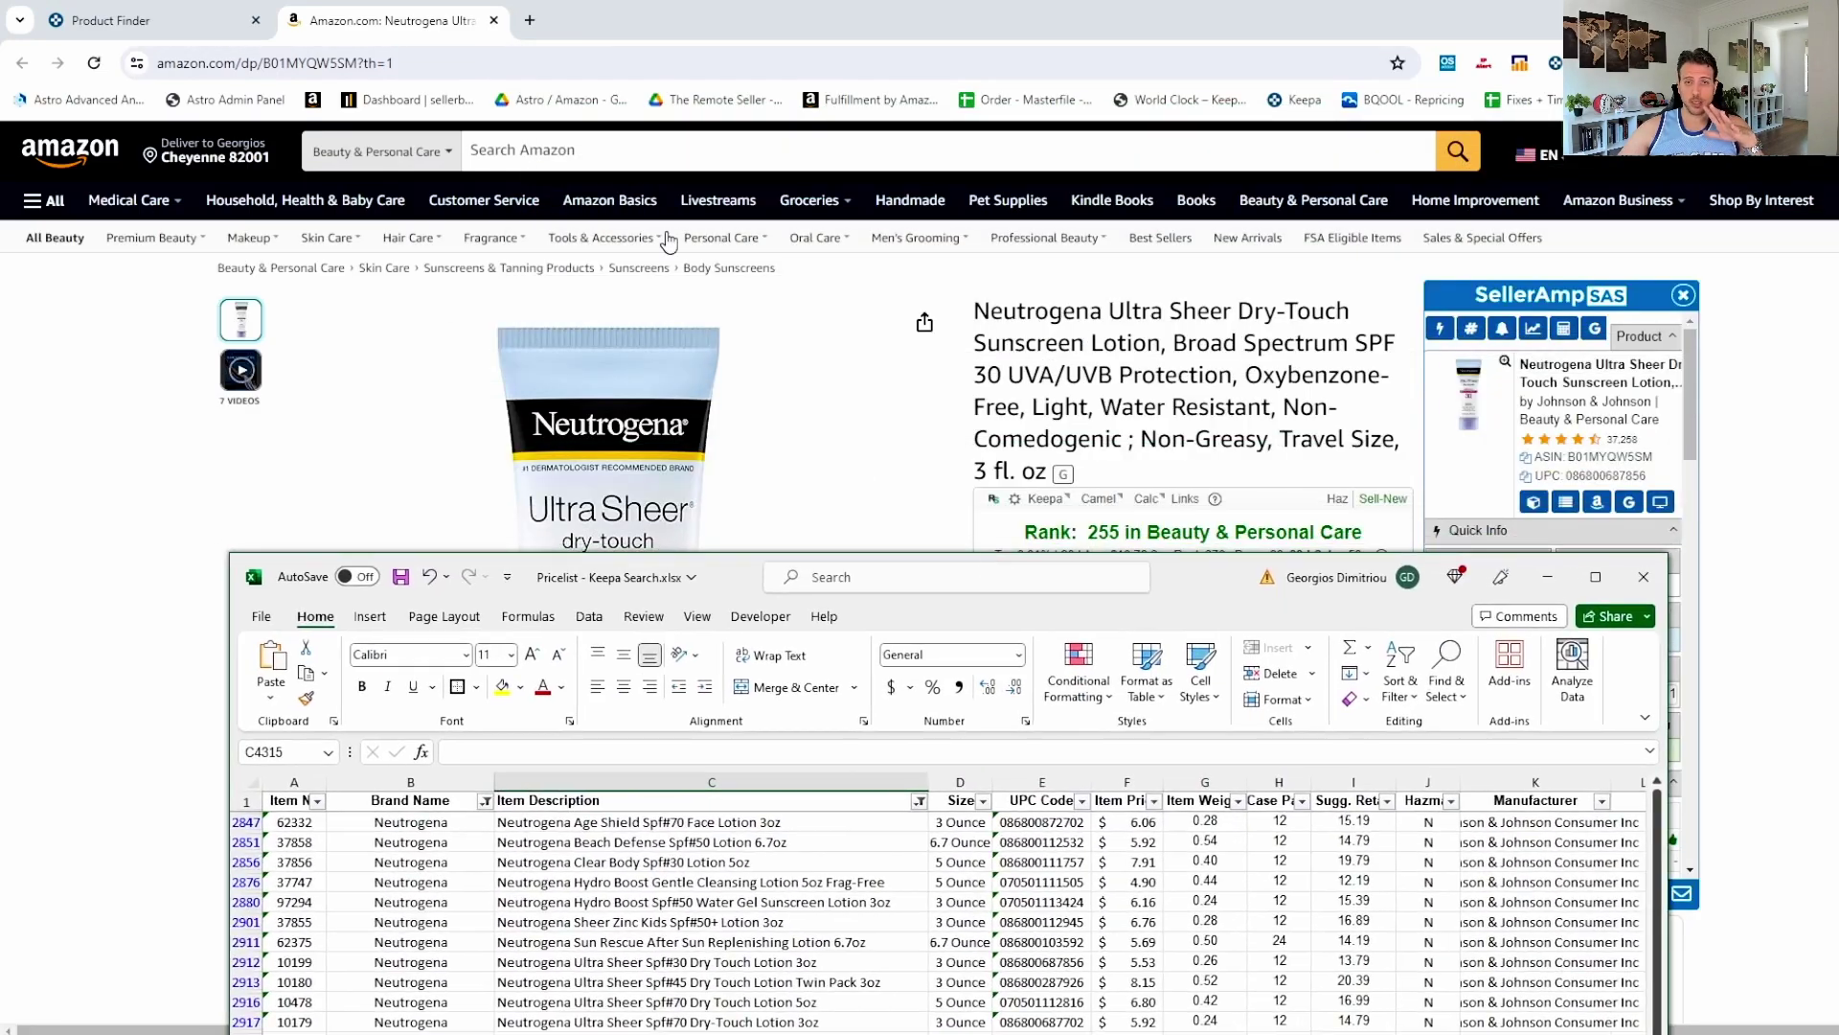
{"action": "scroll", "coordinate": [889, 423], "scroll_direction": "down", "scroll_amount": 3}
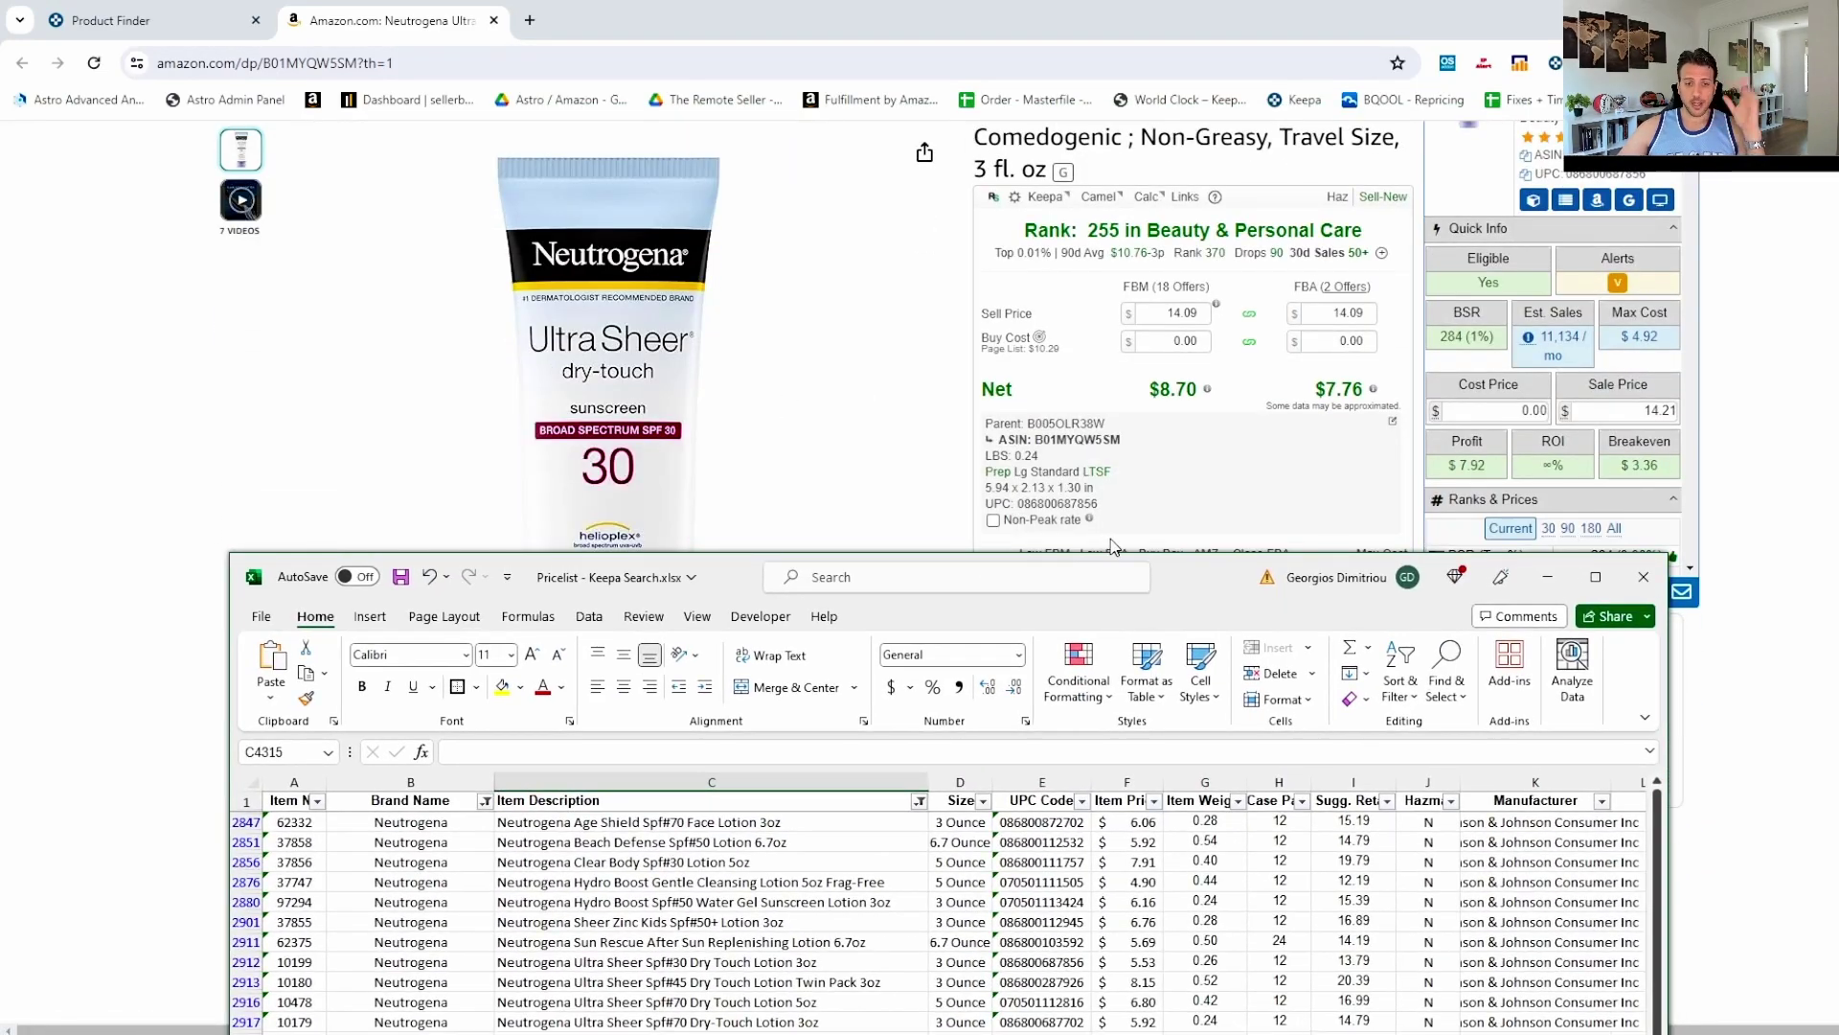
{"action": "left_click_drag", "start_coordinate": [1219, 585], "coordinate": [1366, 227]}
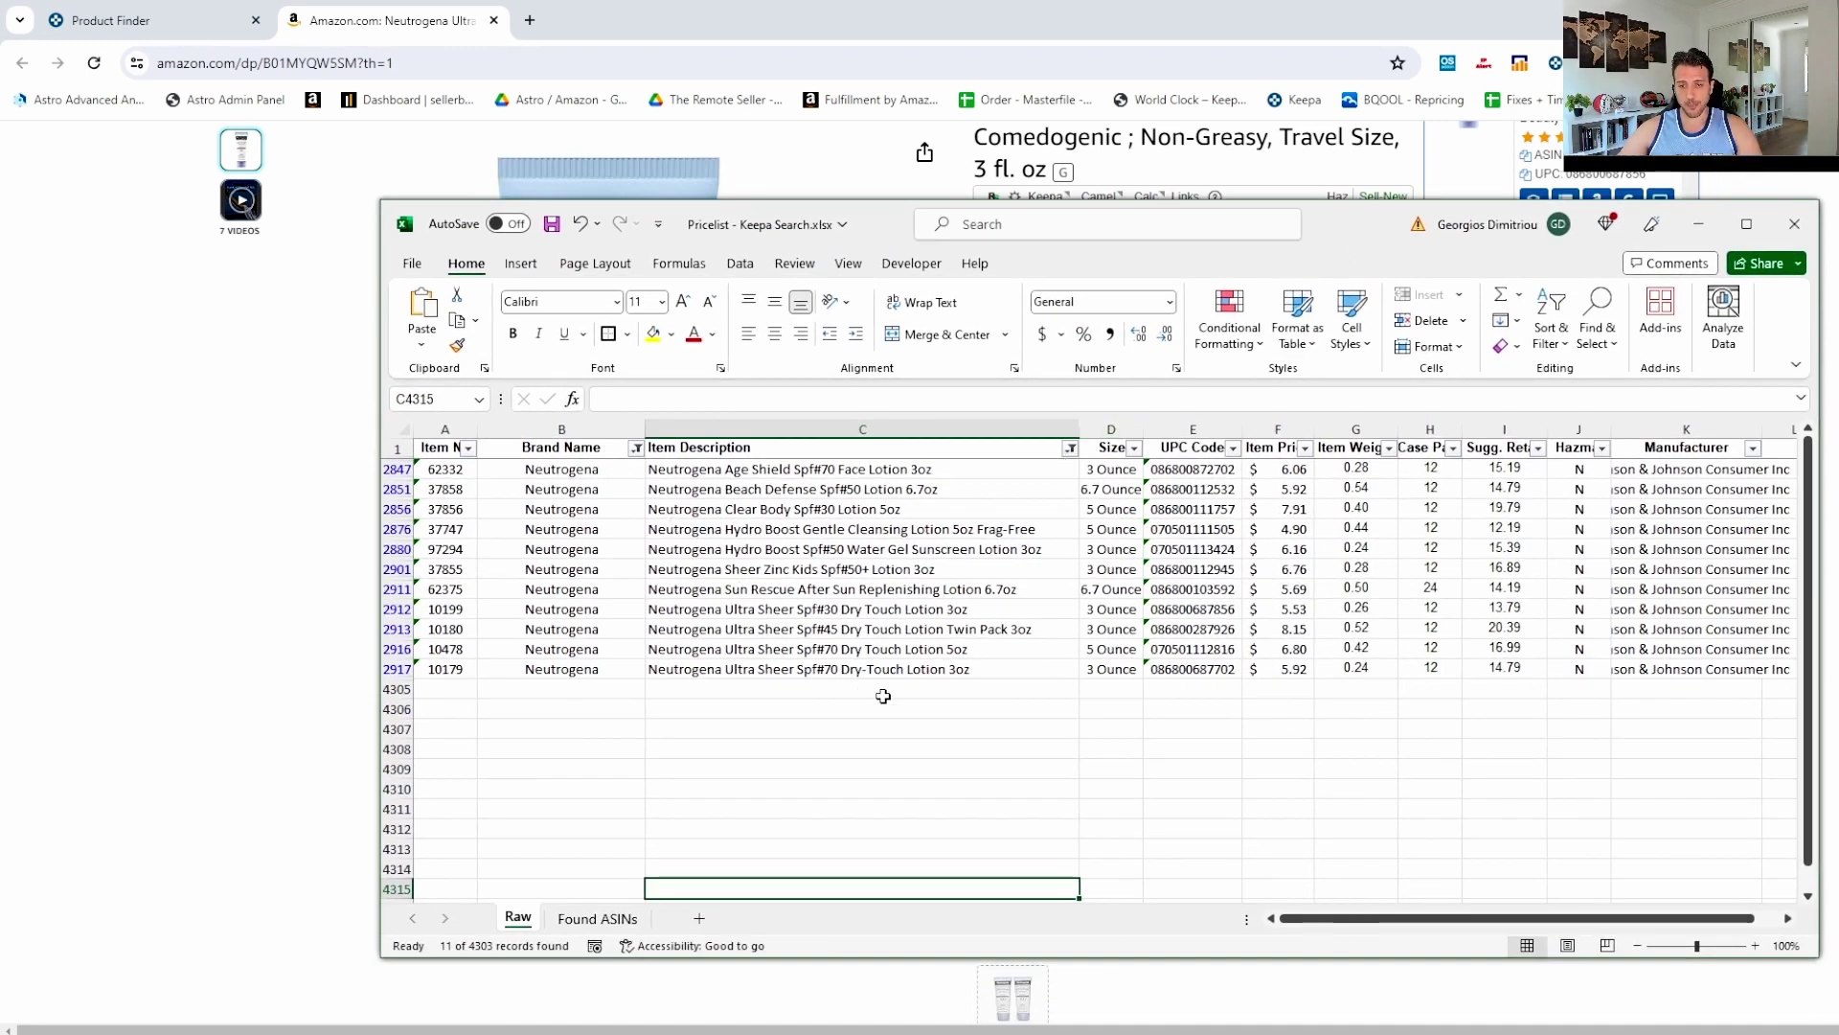
Find all cells containing 'sheer' in the lotion-filtered sheet.
{"action": "key", "text": "ctrl+f"}
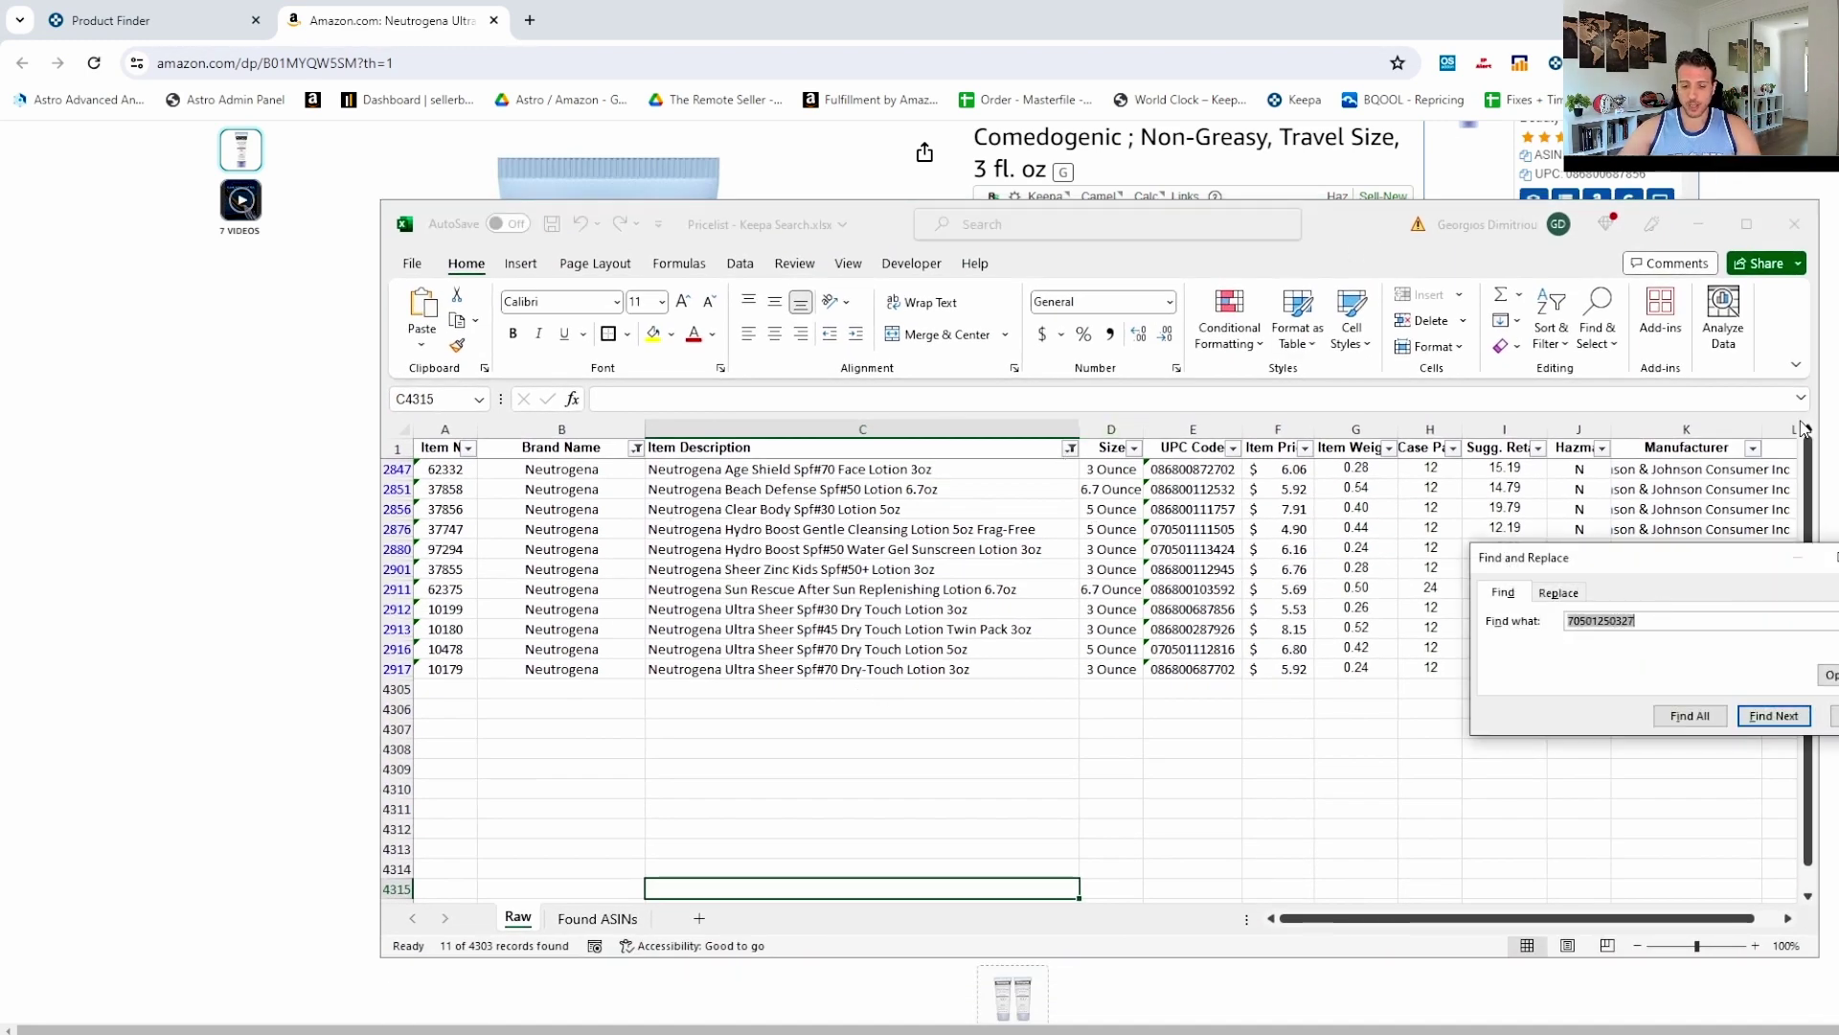
{"action": "type", "text": "sheer"}
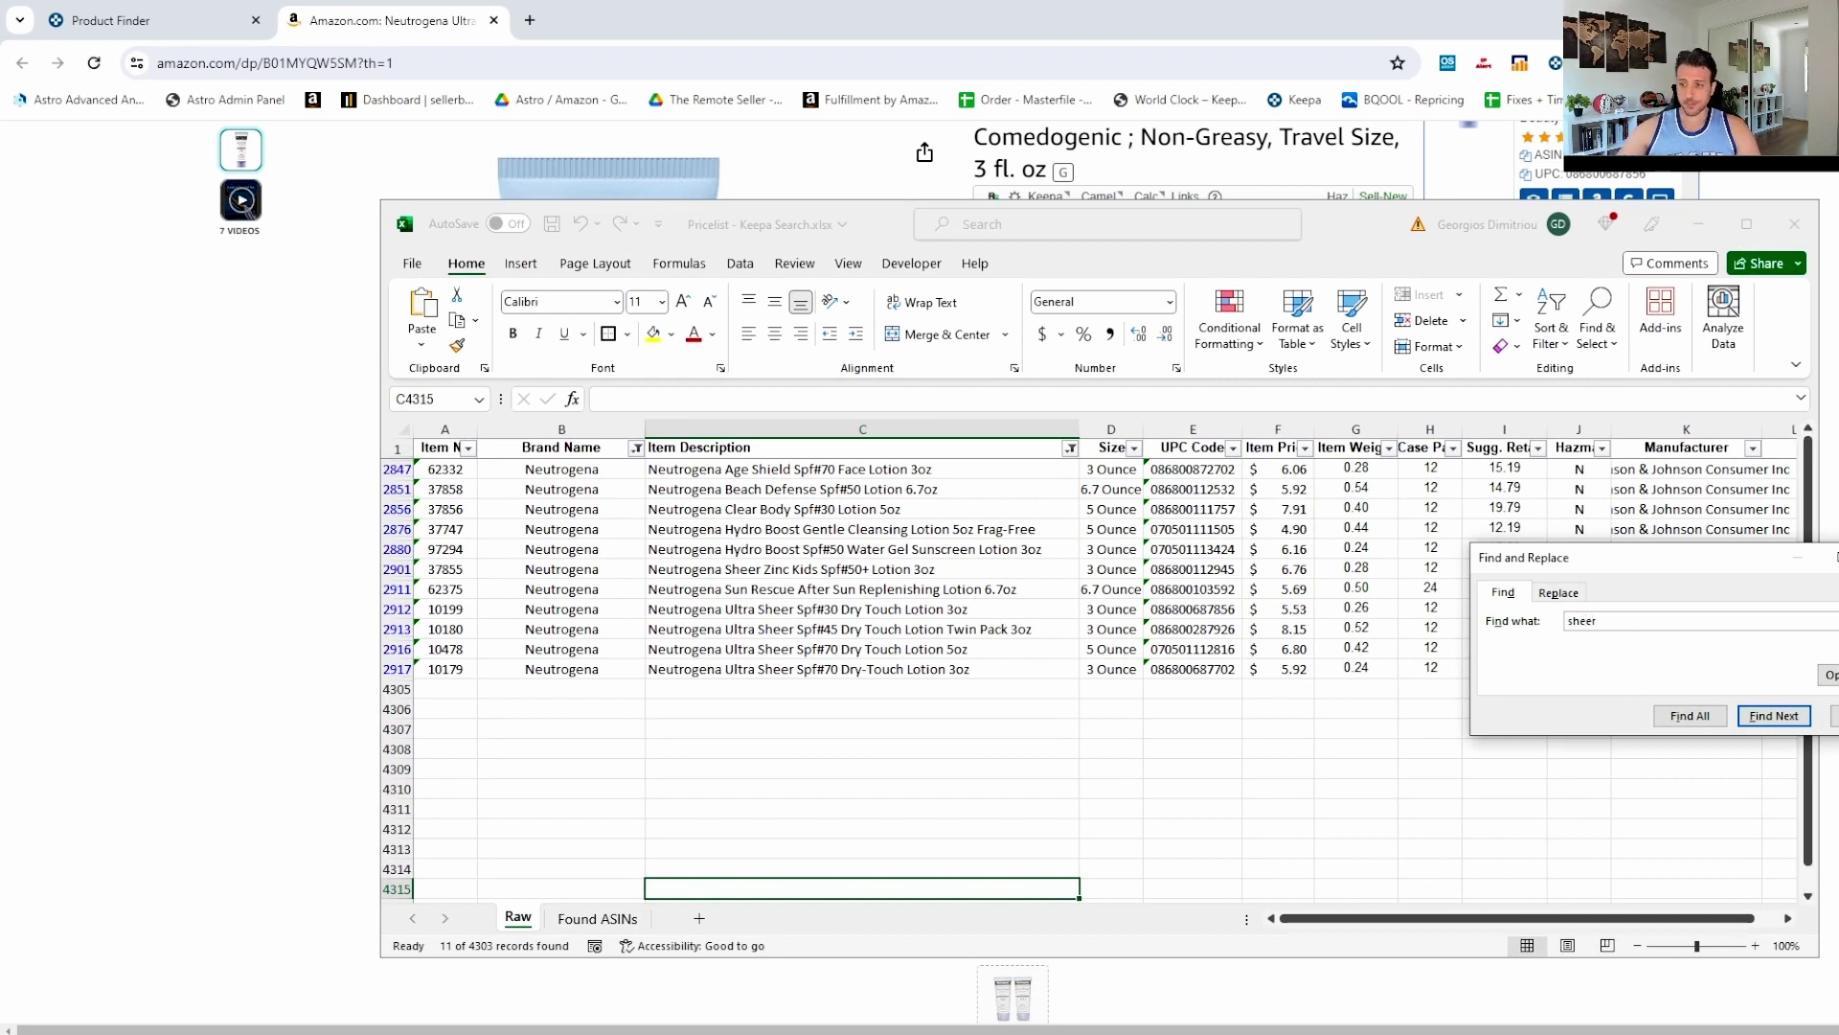
{"action": "left_click", "coordinate": [1689, 716]}
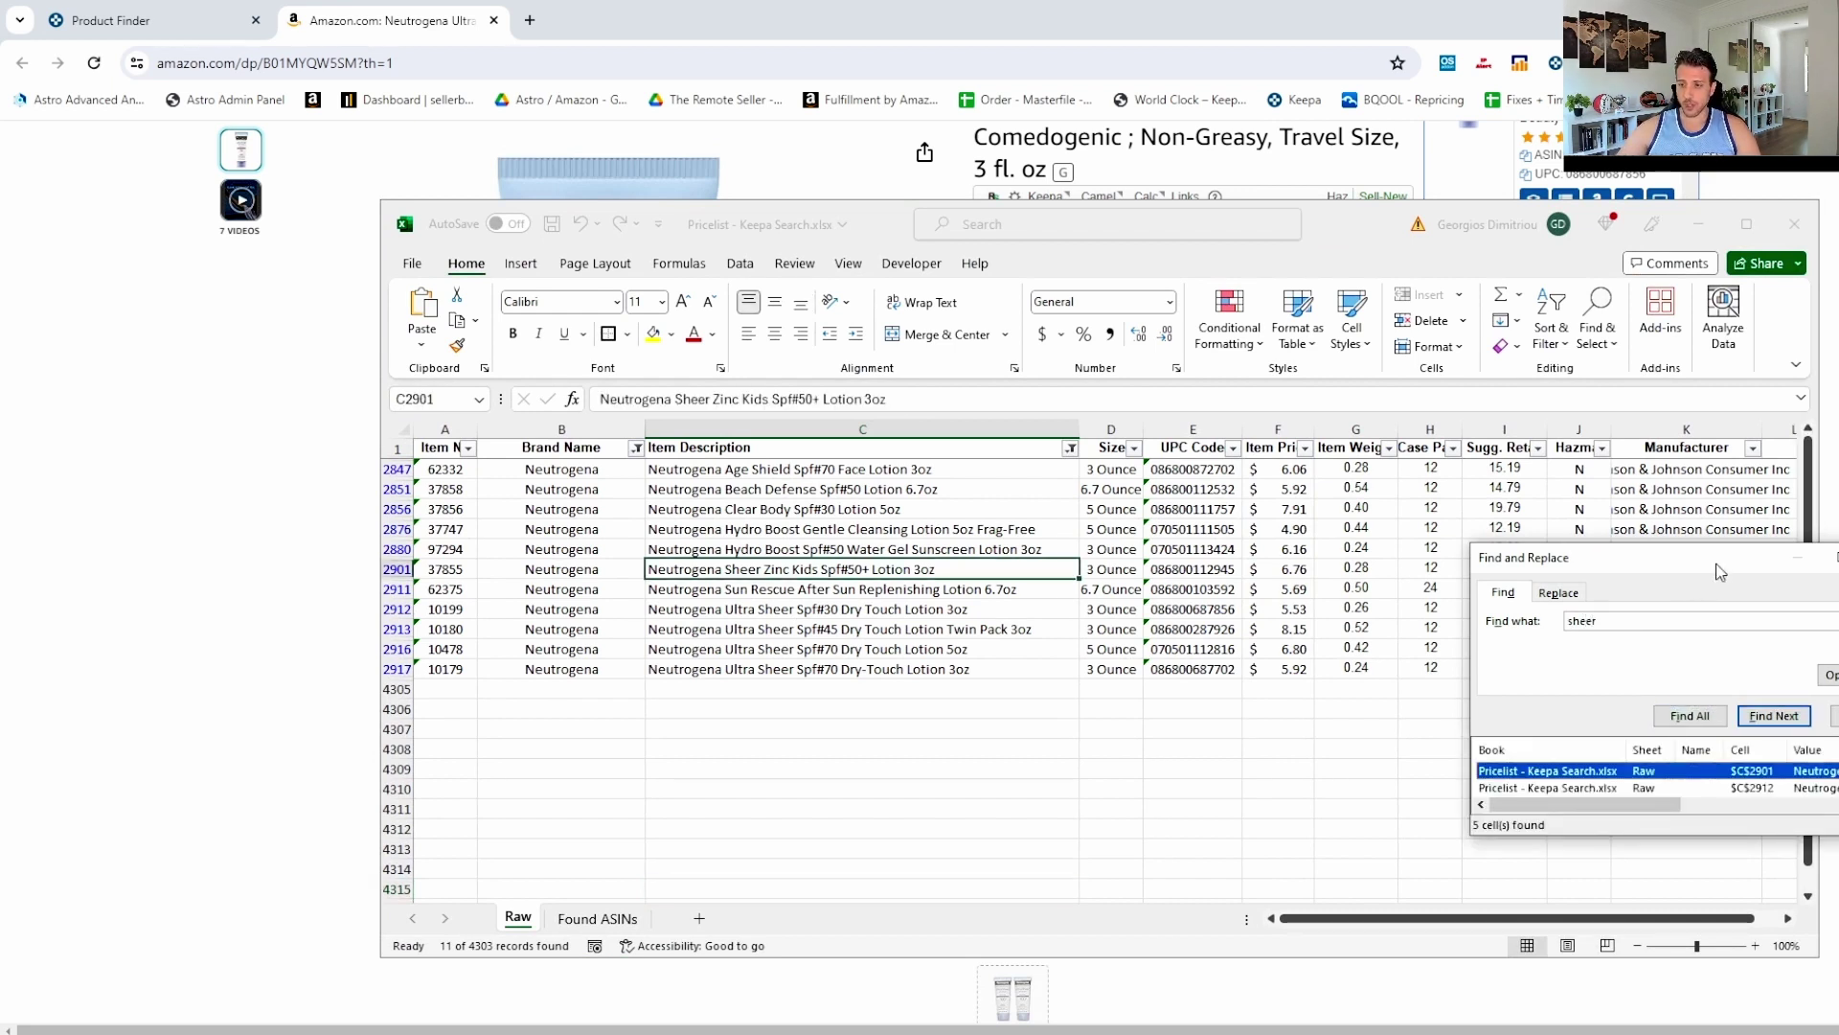
{"action": "left_click_drag", "start_coordinate": [1721, 572], "coordinate": [1422, 323]}
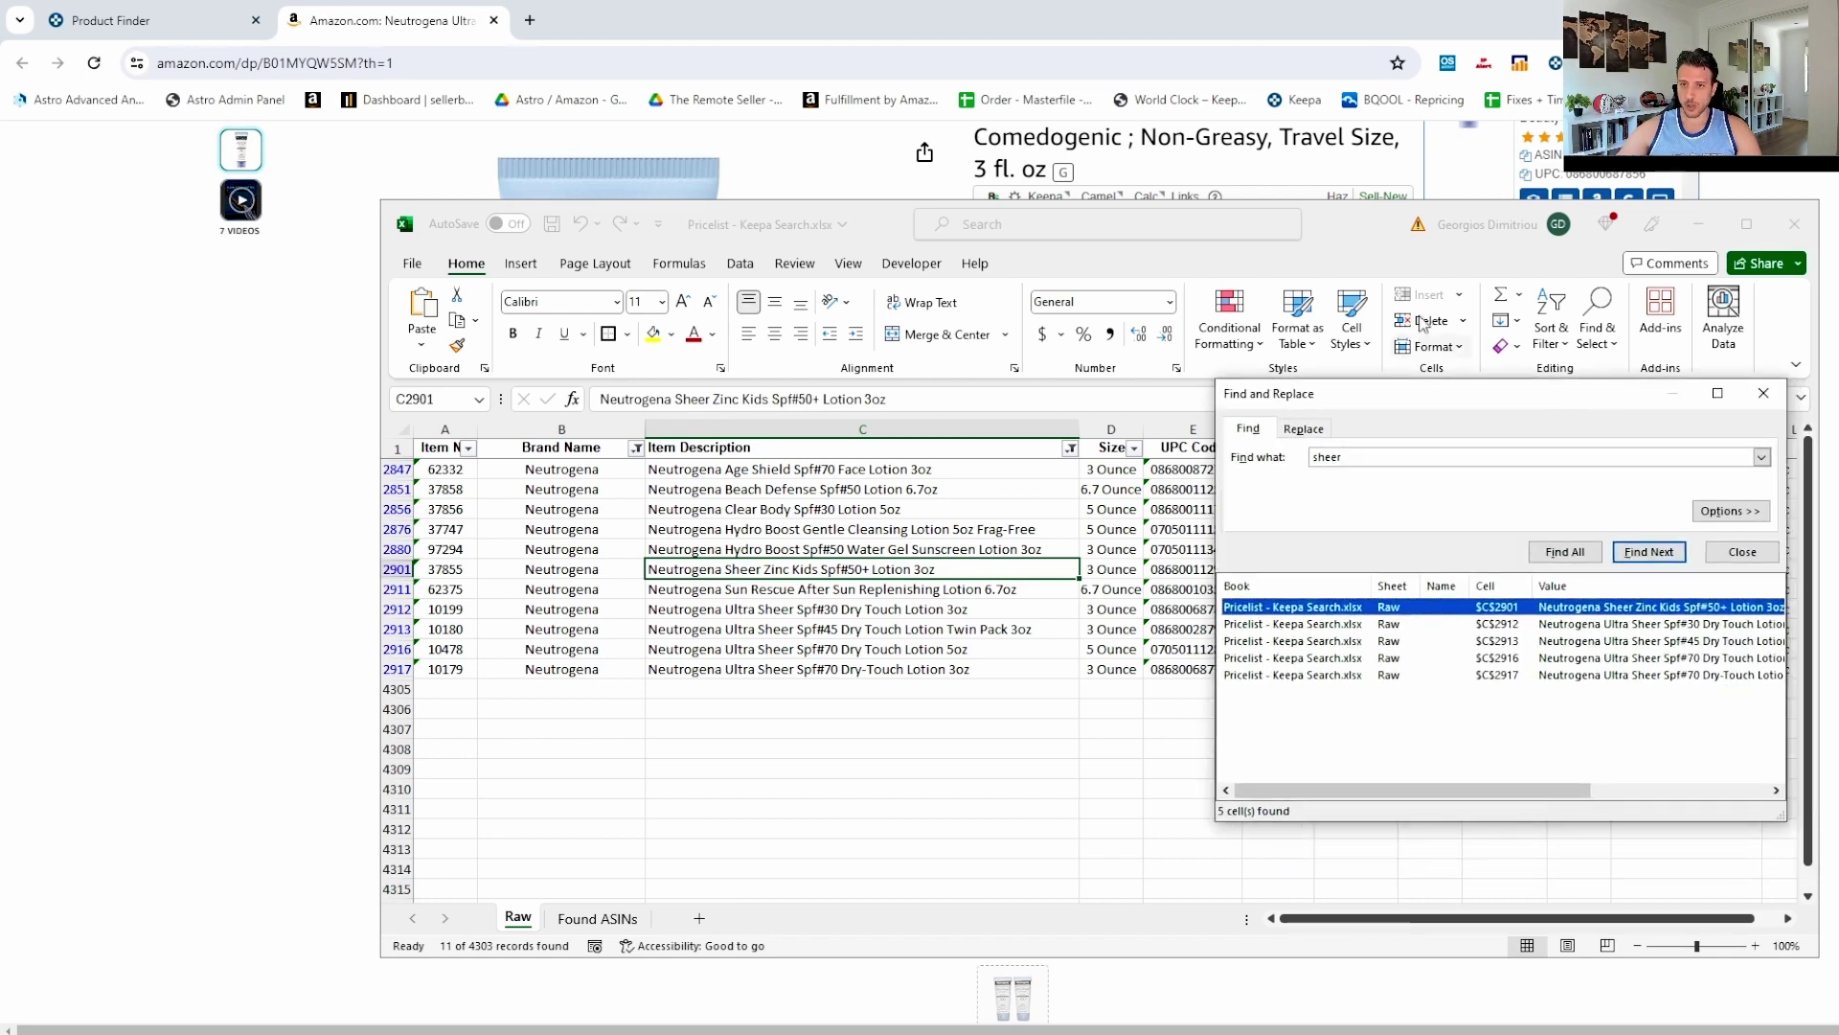
Maximize Excel and select the Ultra Sheer descriptions in column C.
{"action": "double_click", "coordinate": [1318, 205]}
{"action": "left_click_drag", "start_coordinate": [512, 389], "coordinate": [524, 467]}
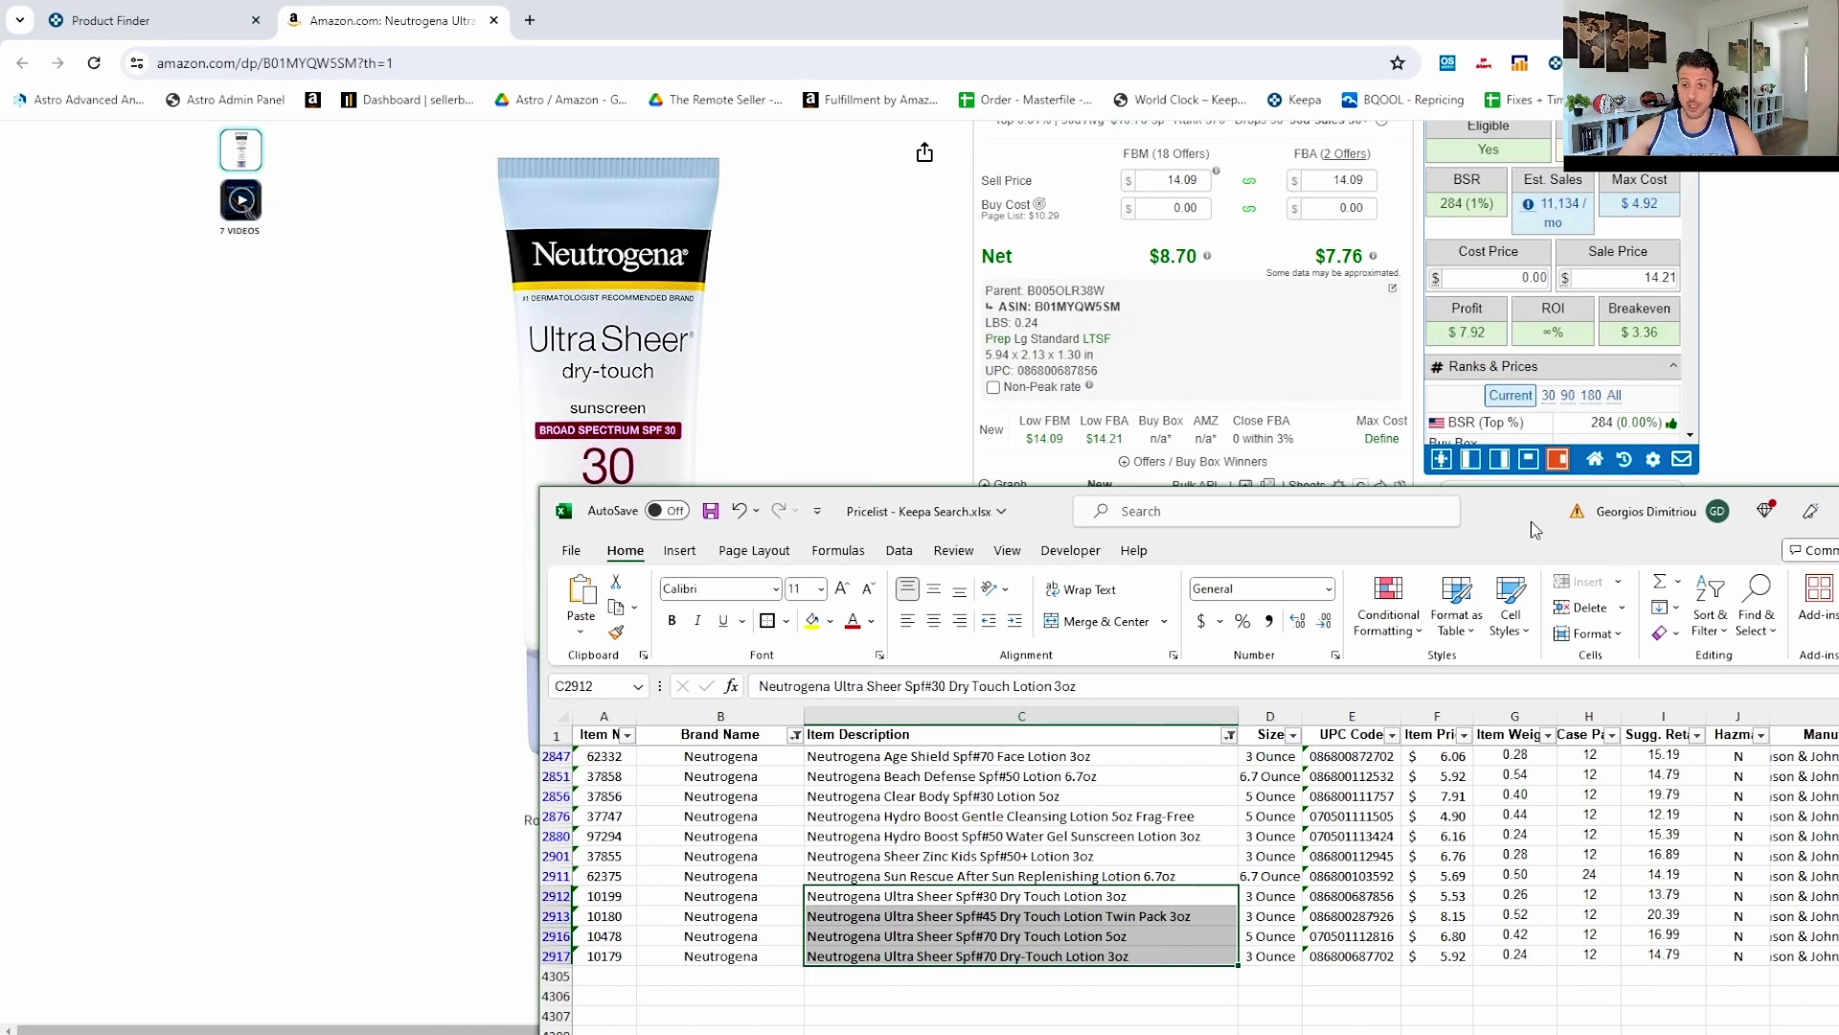
{"action": "double_click", "coordinate": [1531, 521]}
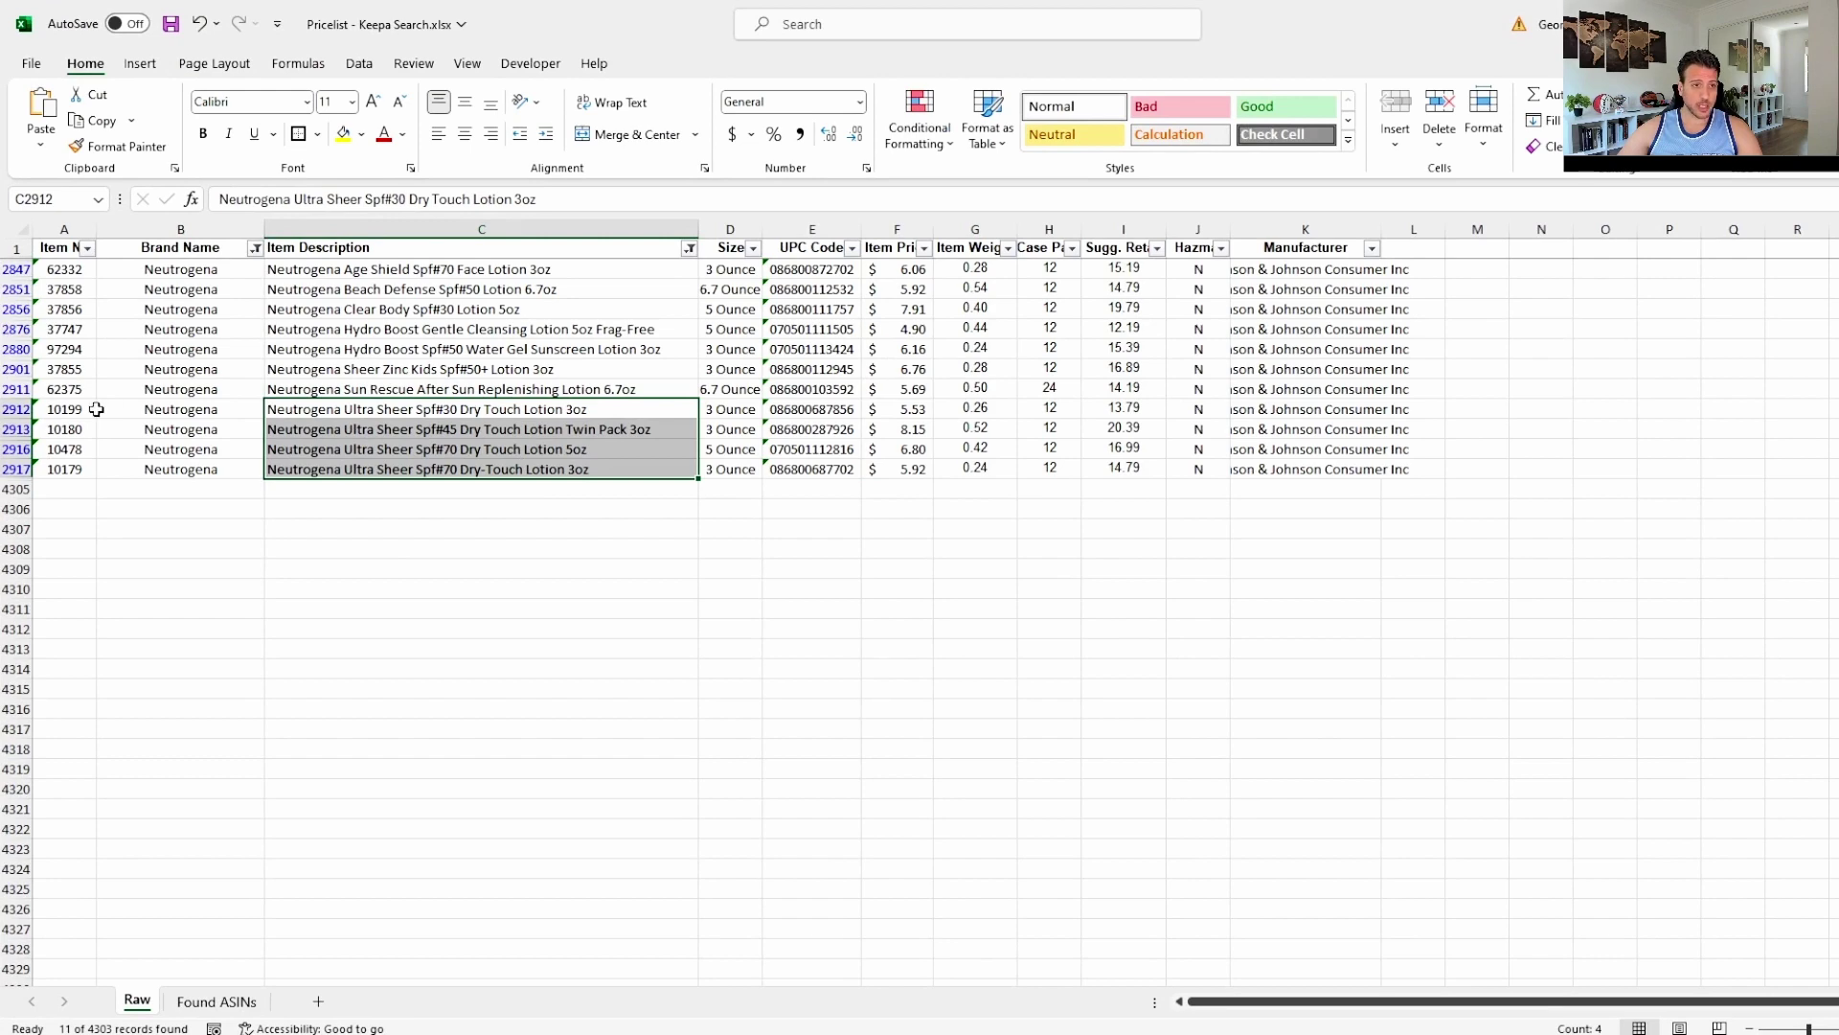
Copy row 2912 (A:K), the Ultra Sheer Spf#30 Dry Touch Lotion, into Found ASINs row 4.
{"action": "left_click_drag", "start_coordinate": [97, 409], "coordinate": [1335, 417]}
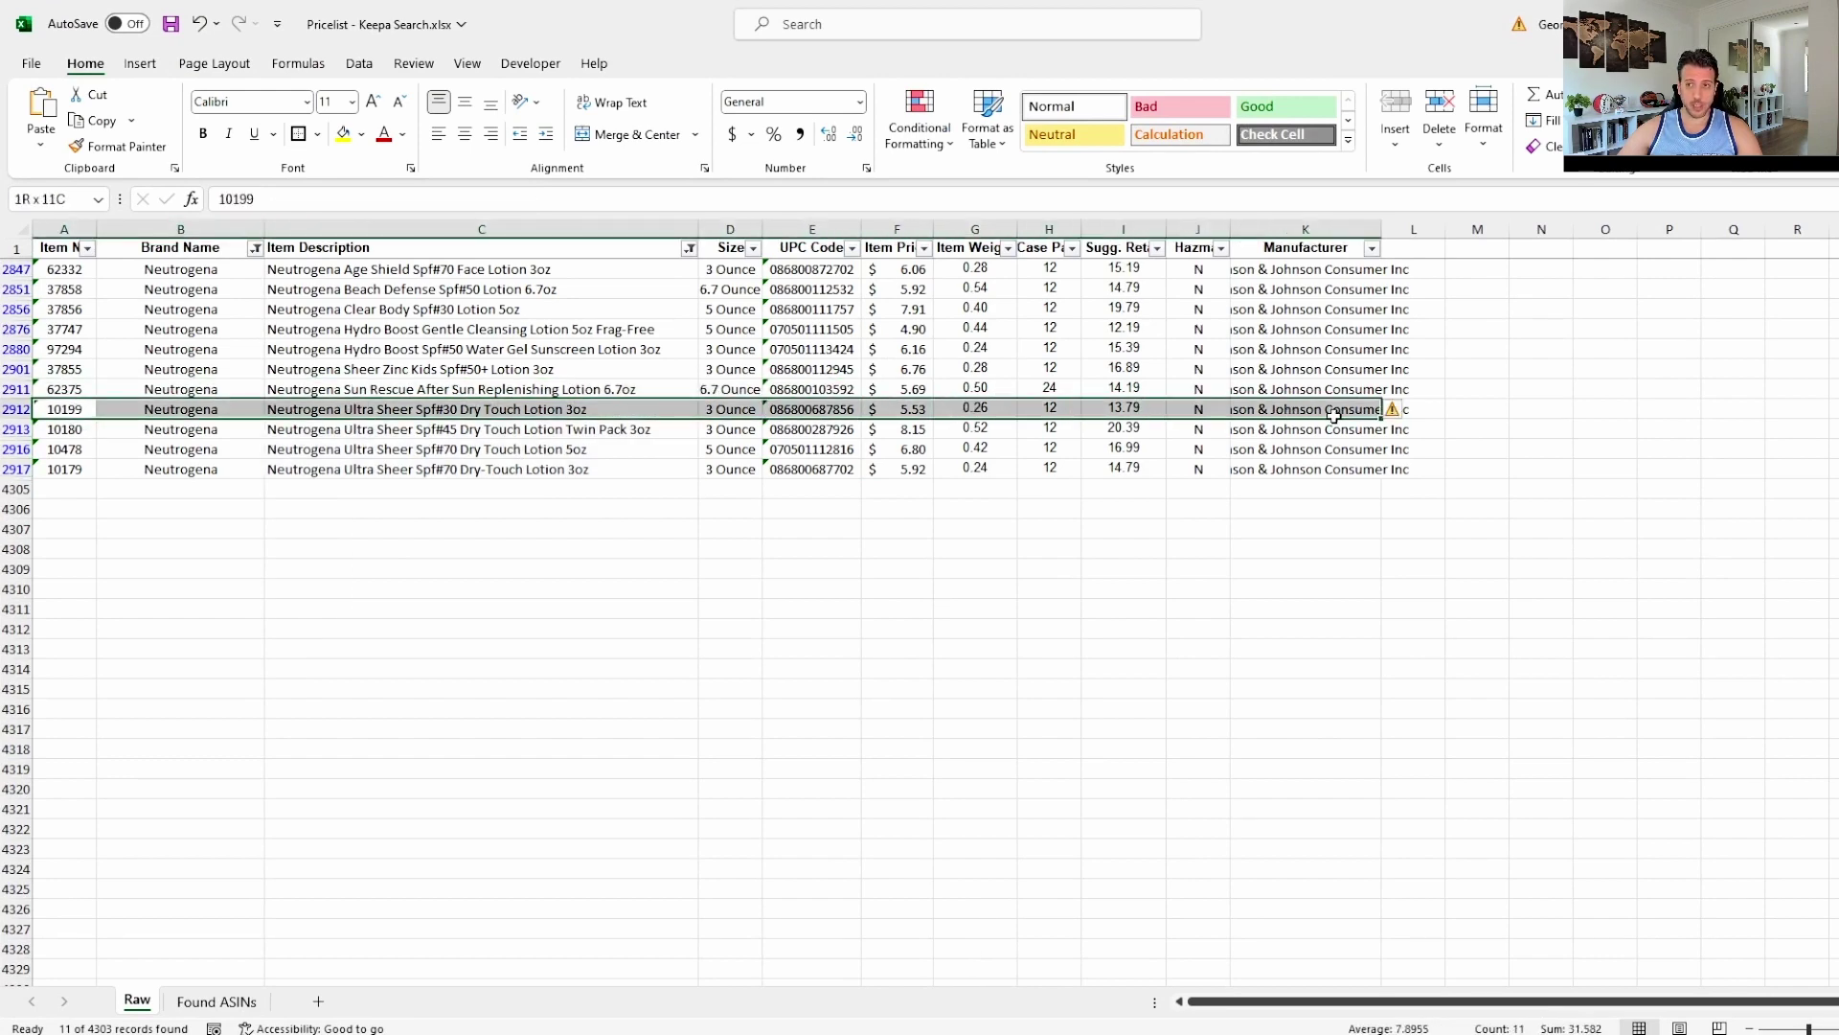
{"action": "key", "text": "ctrl+c"}
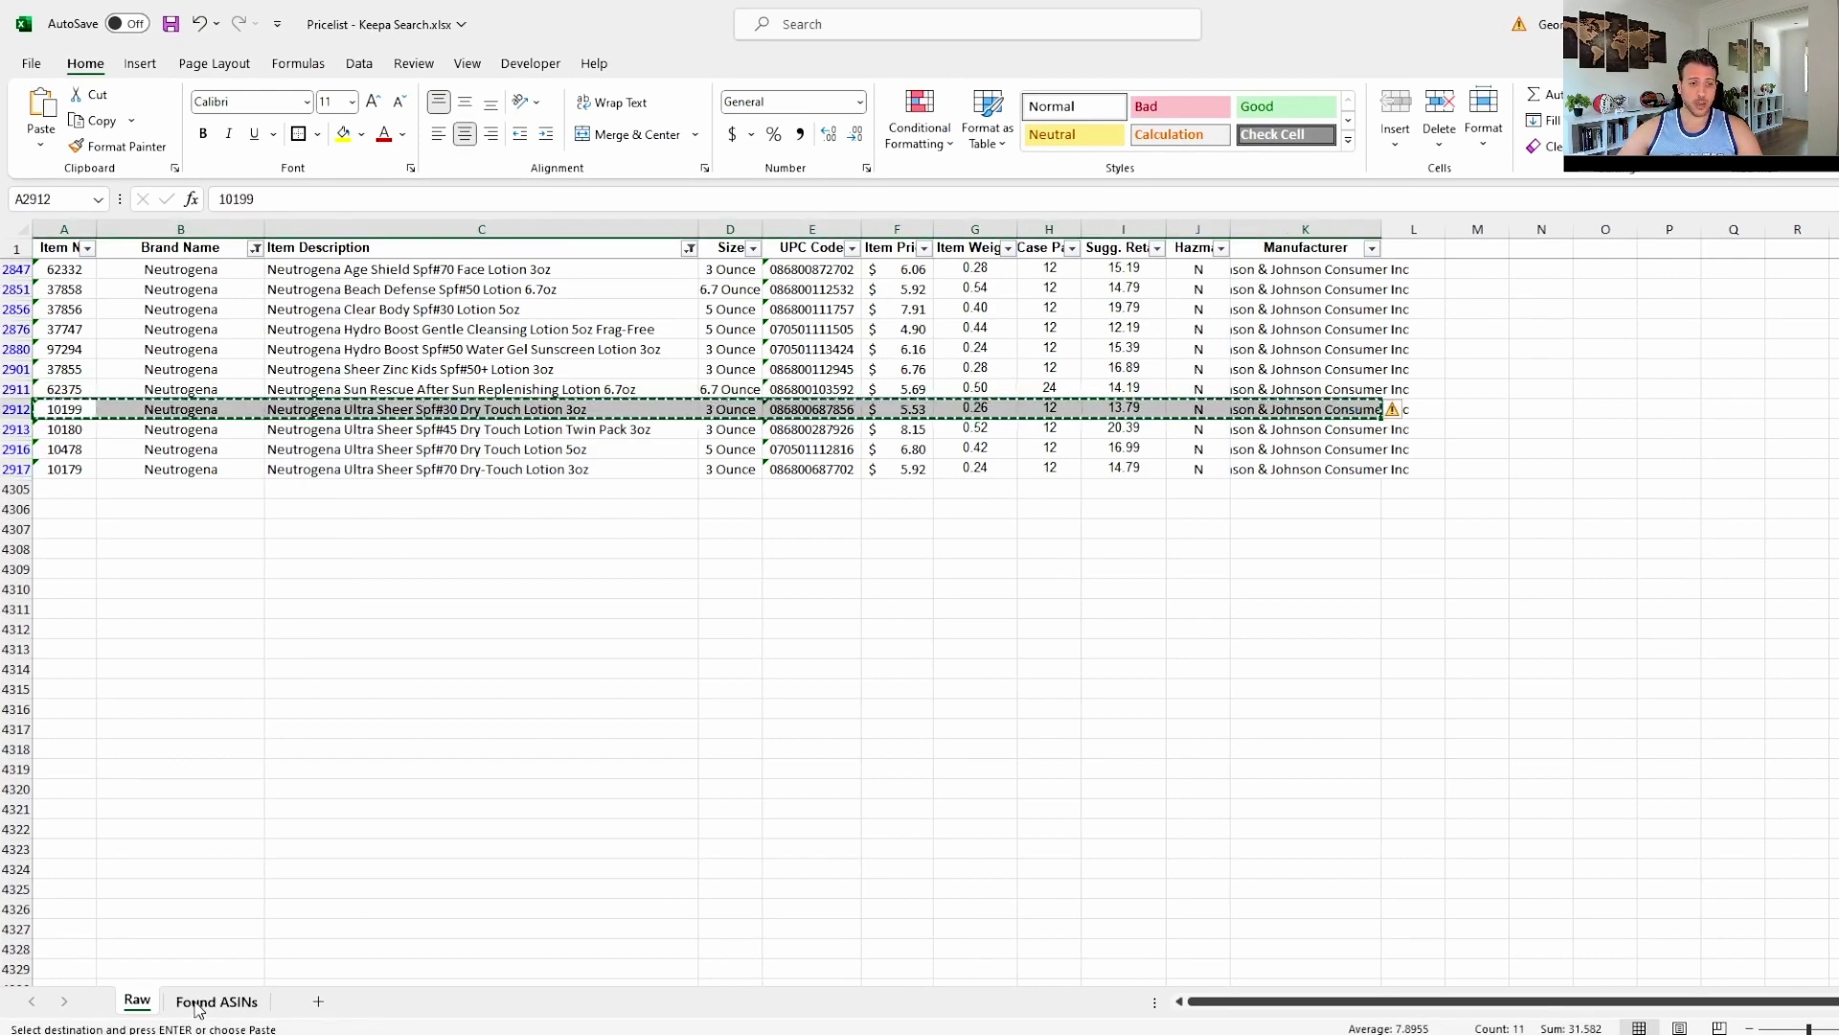
{"action": "left_click", "coordinate": [196, 1001]}
{"action": "left_click", "coordinate": [53, 309]}
{"action": "key", "text": "ctrl+v"}
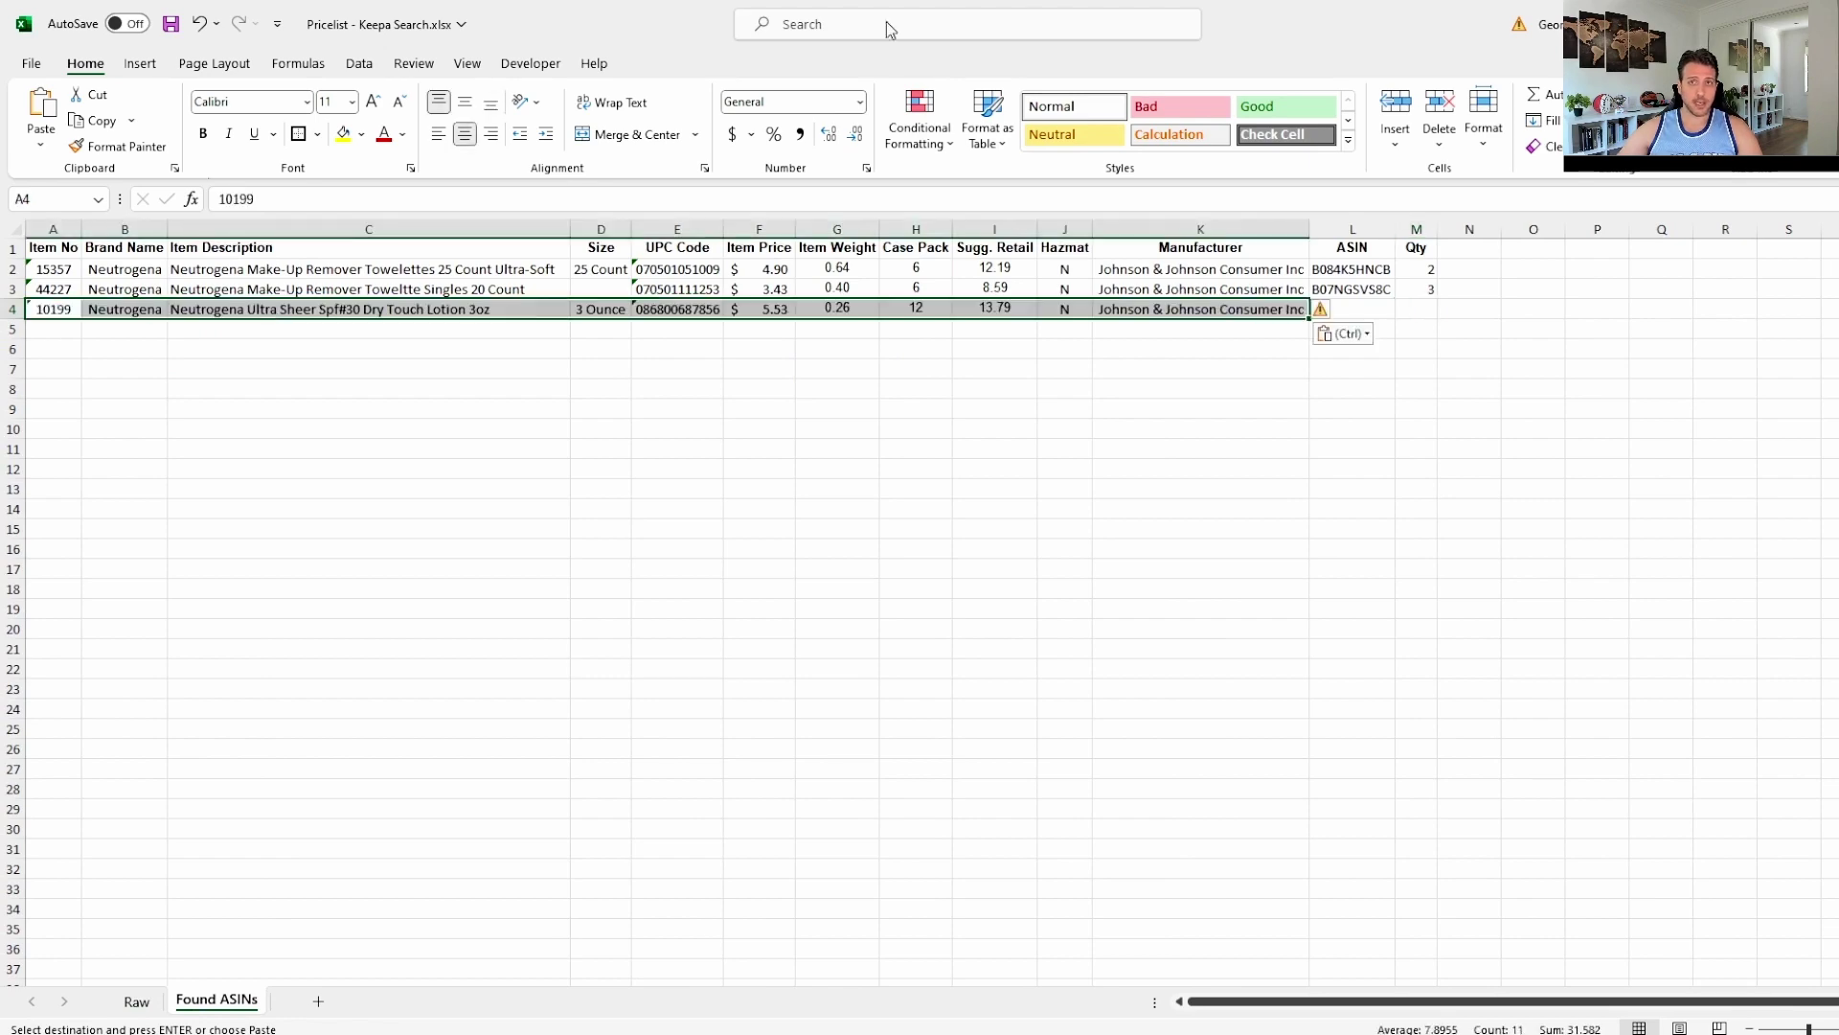
Resize Excel beside Amazon and select the ASIN in the product URL.
{"action": "left_click_drag", "start_coordinate": [1250, 10], "coordinate": [1417, 268]}
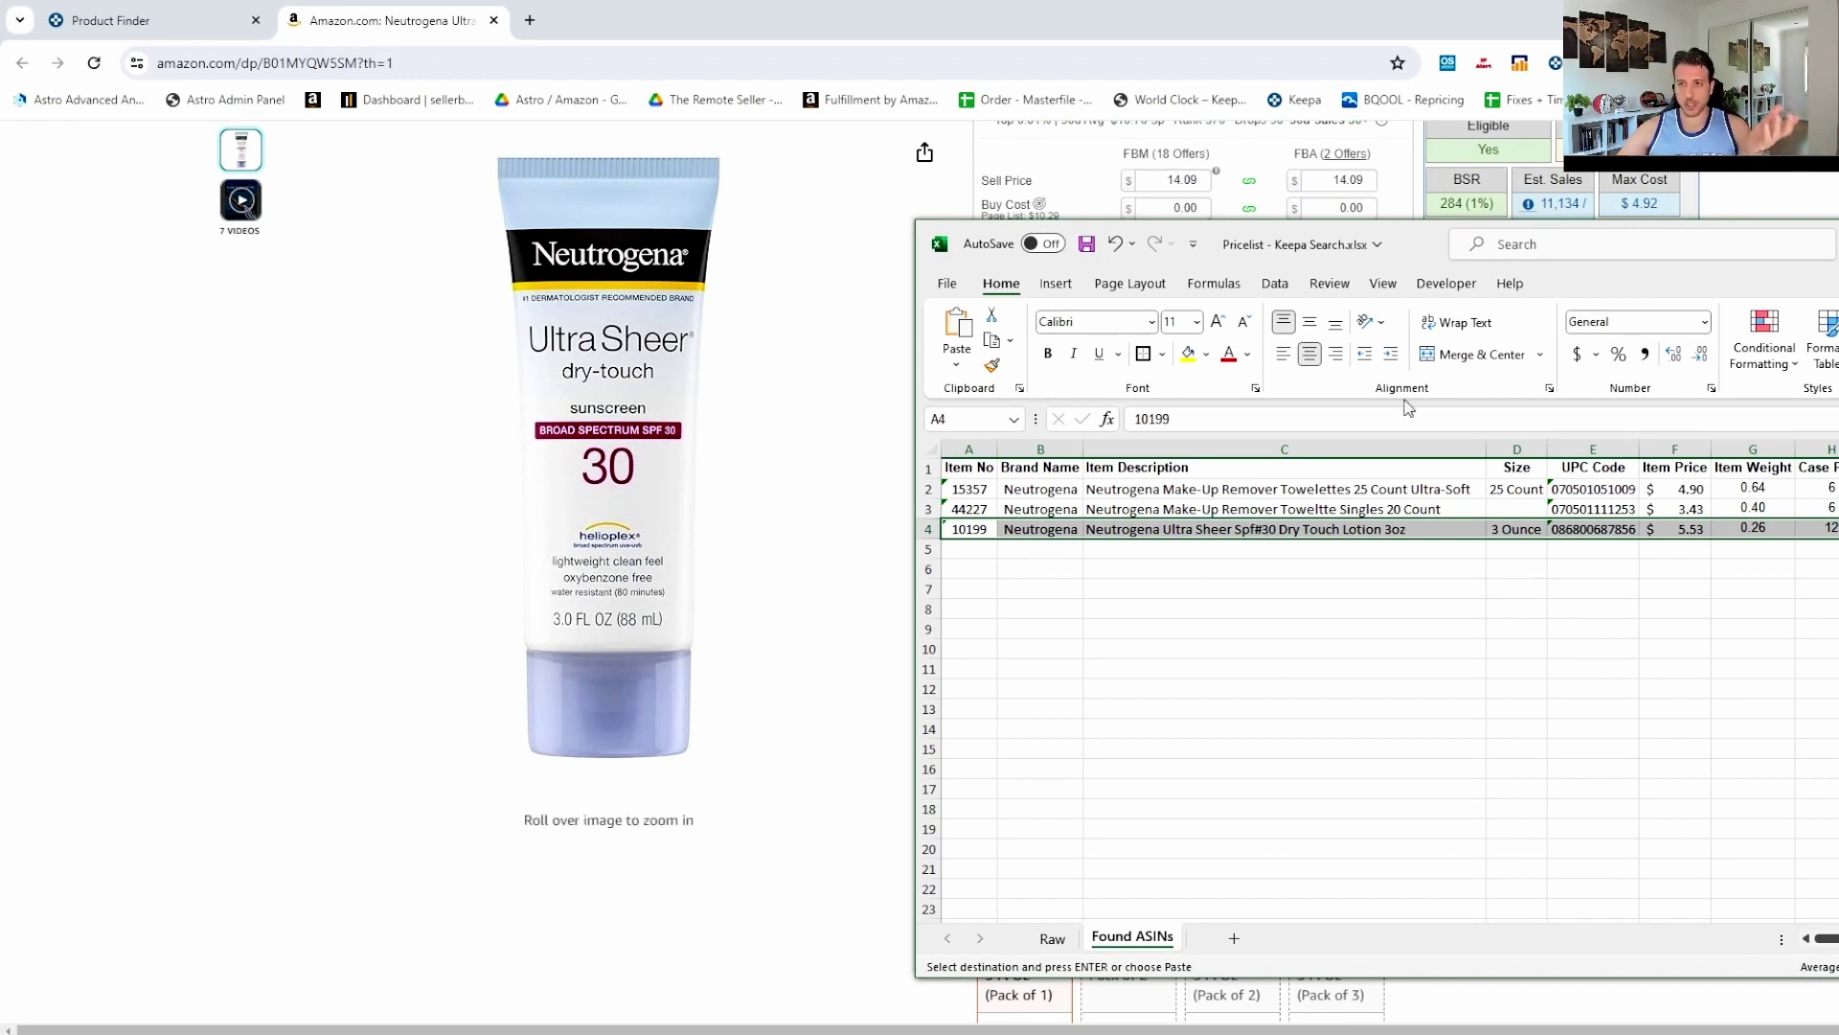
{"action": "left_click_drag", "start_coordinate": [1408, 243], "coordinate": [1073, 264]}
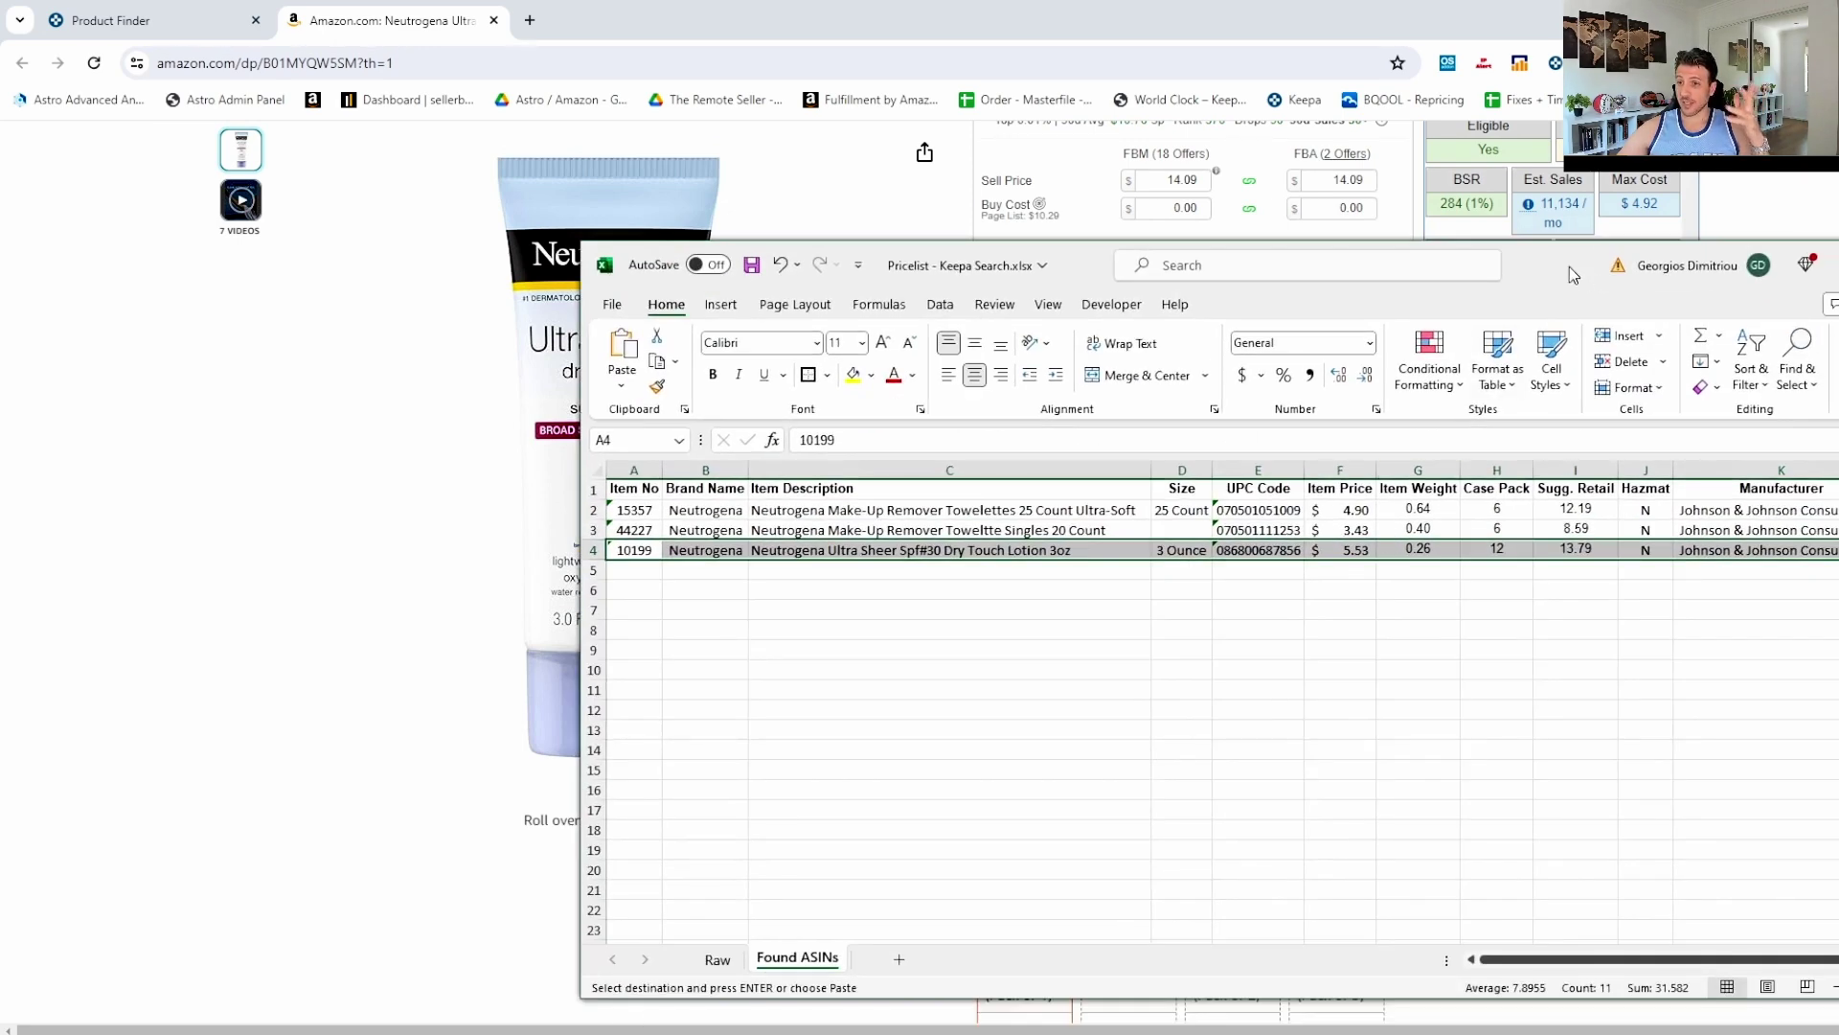
{"action": "left_click_drag", "start_coordinate": [1569, 266], "coordinate": [1228, 279]}
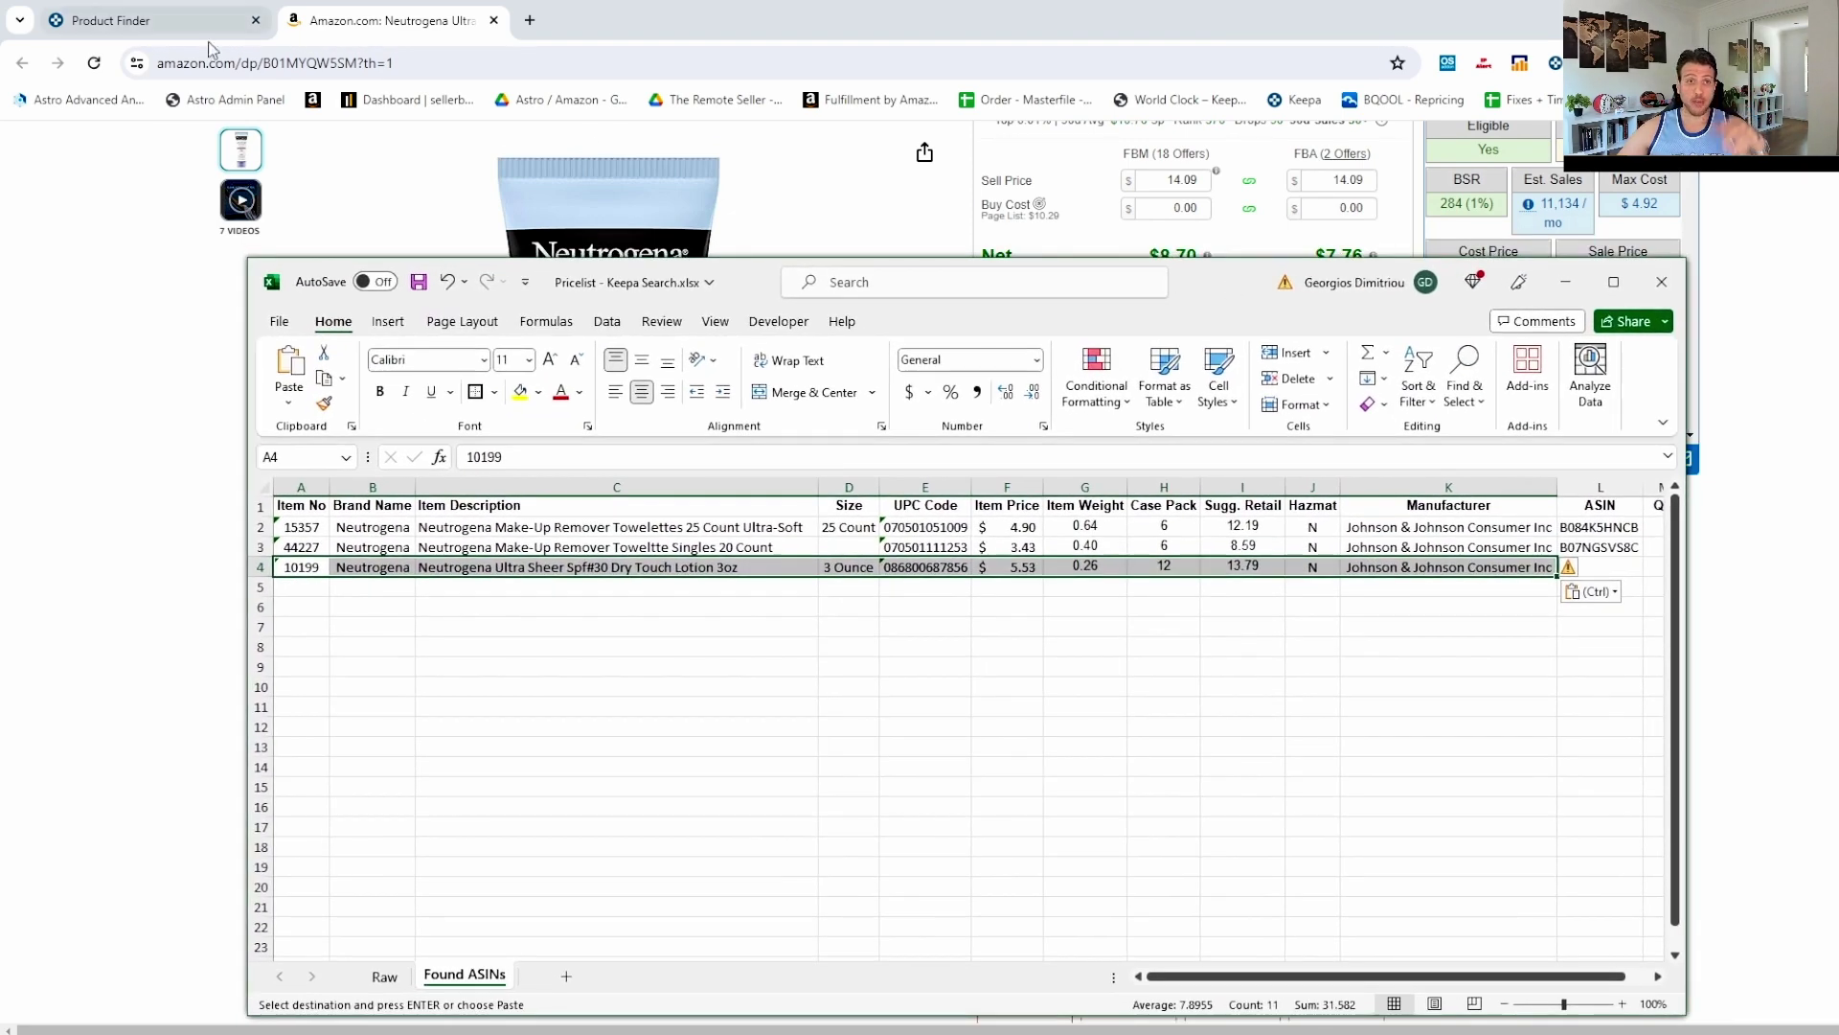
{"action": "double_click", "coordinate": [329, 63]}
{"action": "key", "text": "ctrl+c"}
Paste ASIN B01MYQW5SM into cell L4 of the Found ASINs sheet.
{"action": "scroll", "coordinate": [951, 393], "scroll_direction": "up", "scroll_amount": 5}
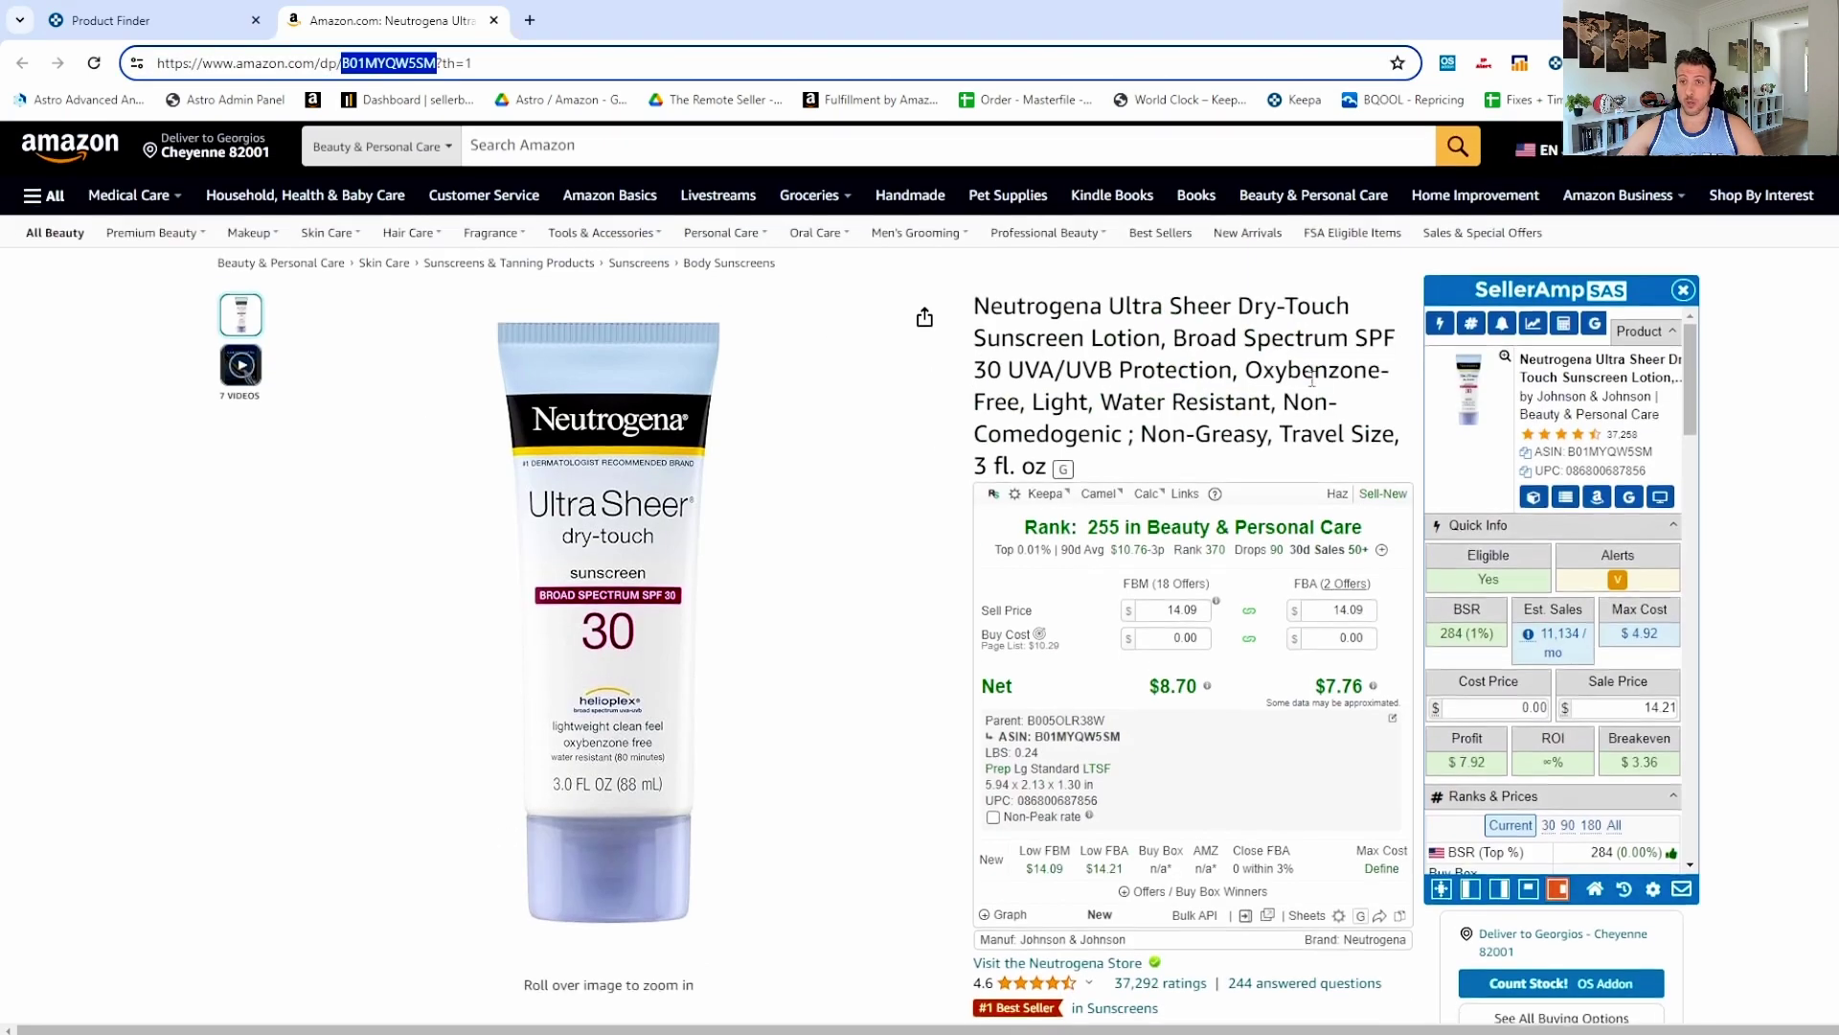
{"action": "scroll", "coordinate": [911, 668], "scroll_direction": "down", "scroll_amount": 6}
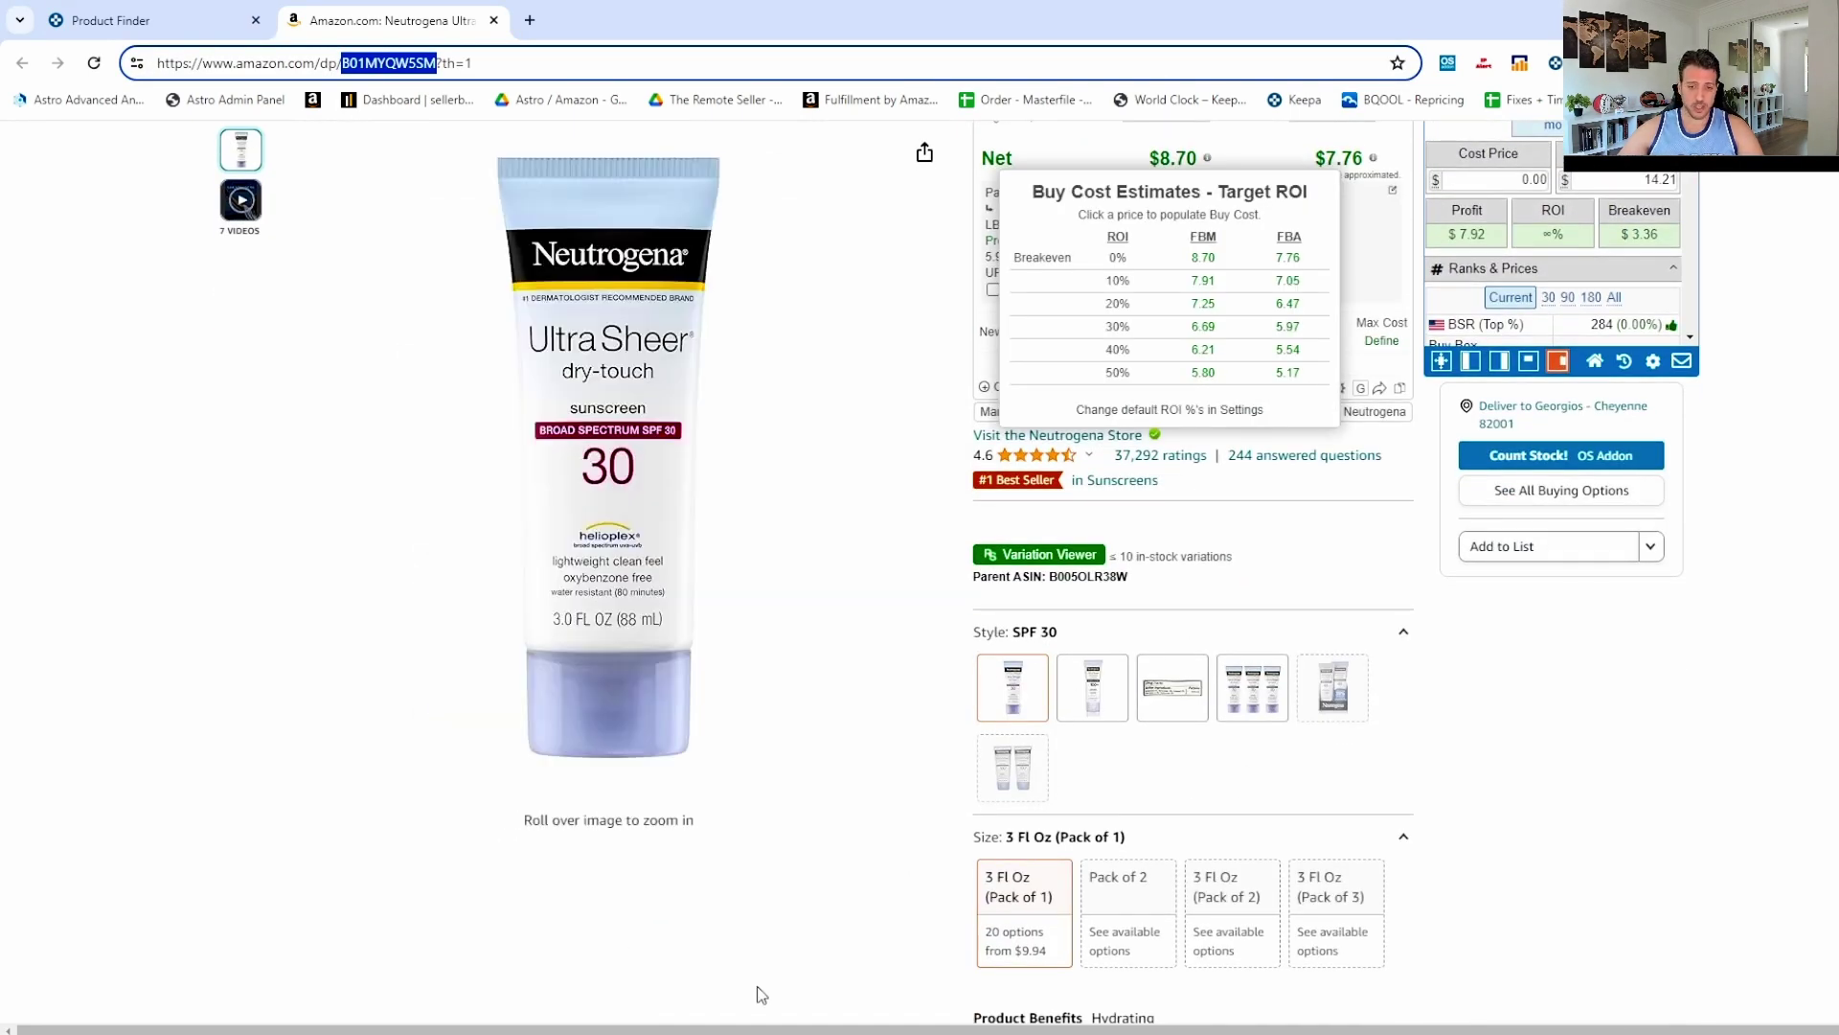
{"action": "mouse_move", "coordinate": [704, 1029]}
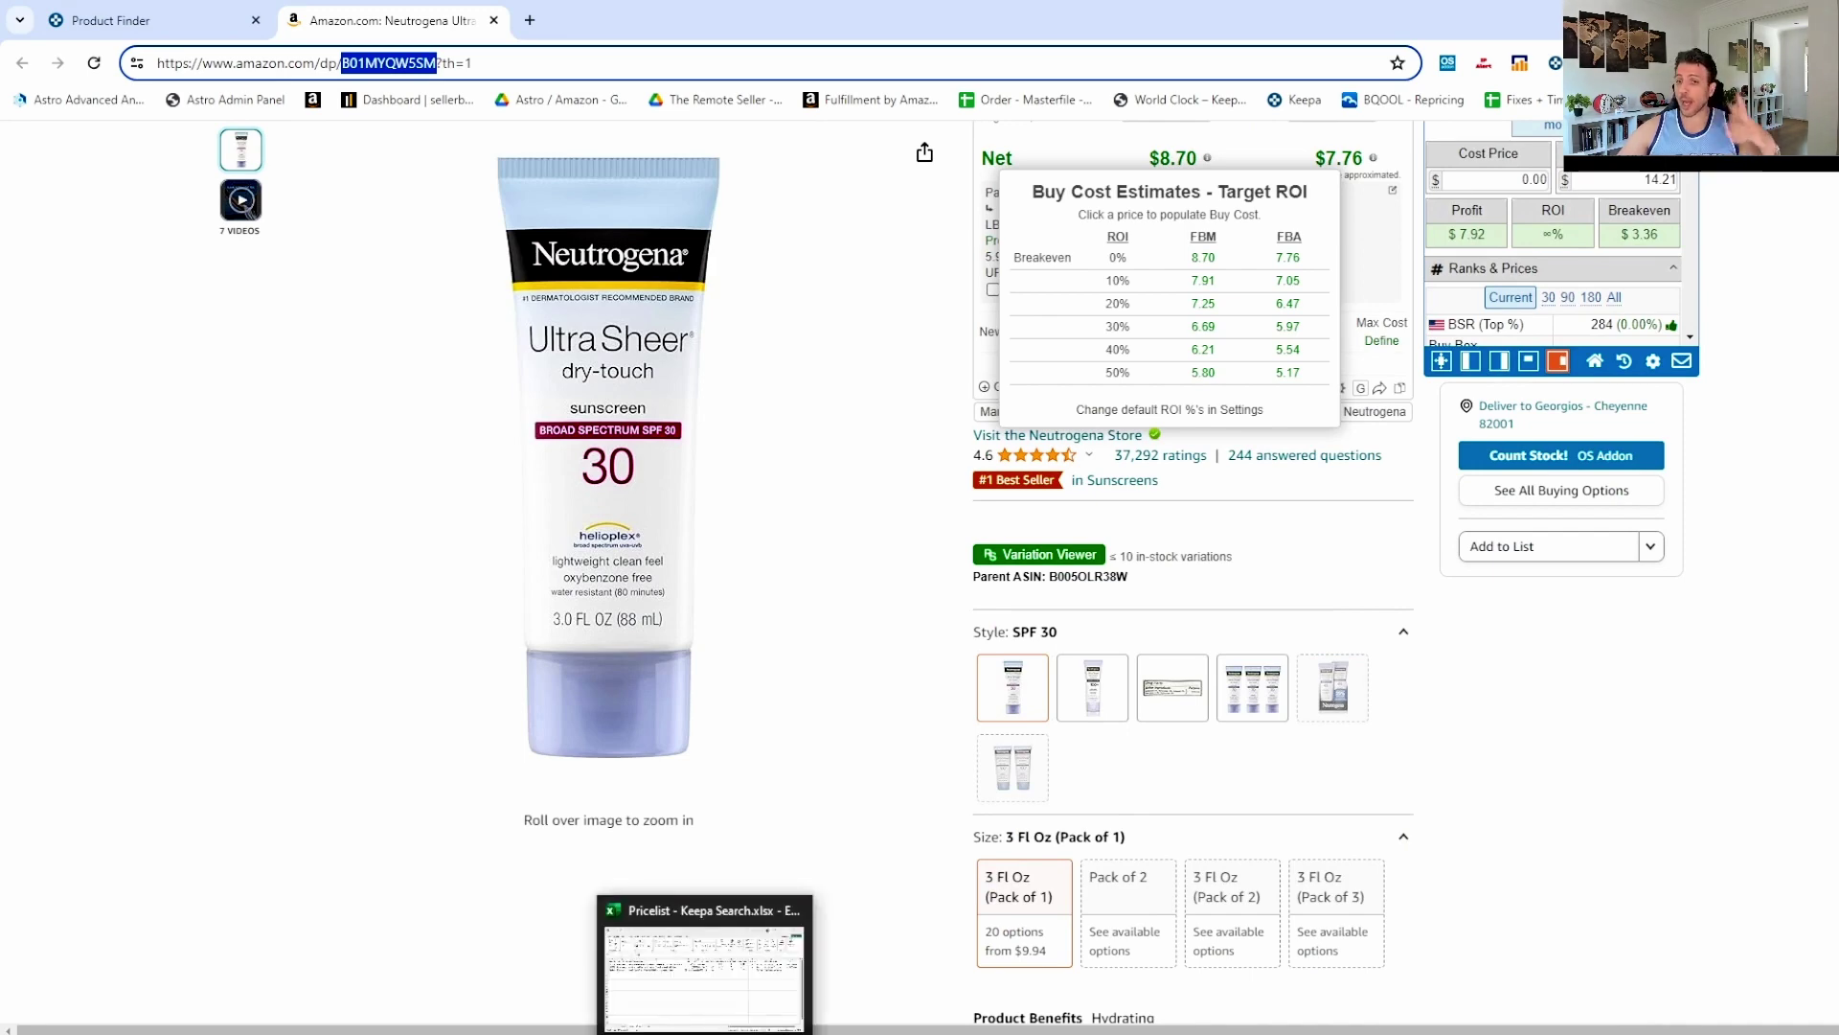
{"action": "left_click", "coordinate": [704, 962]}
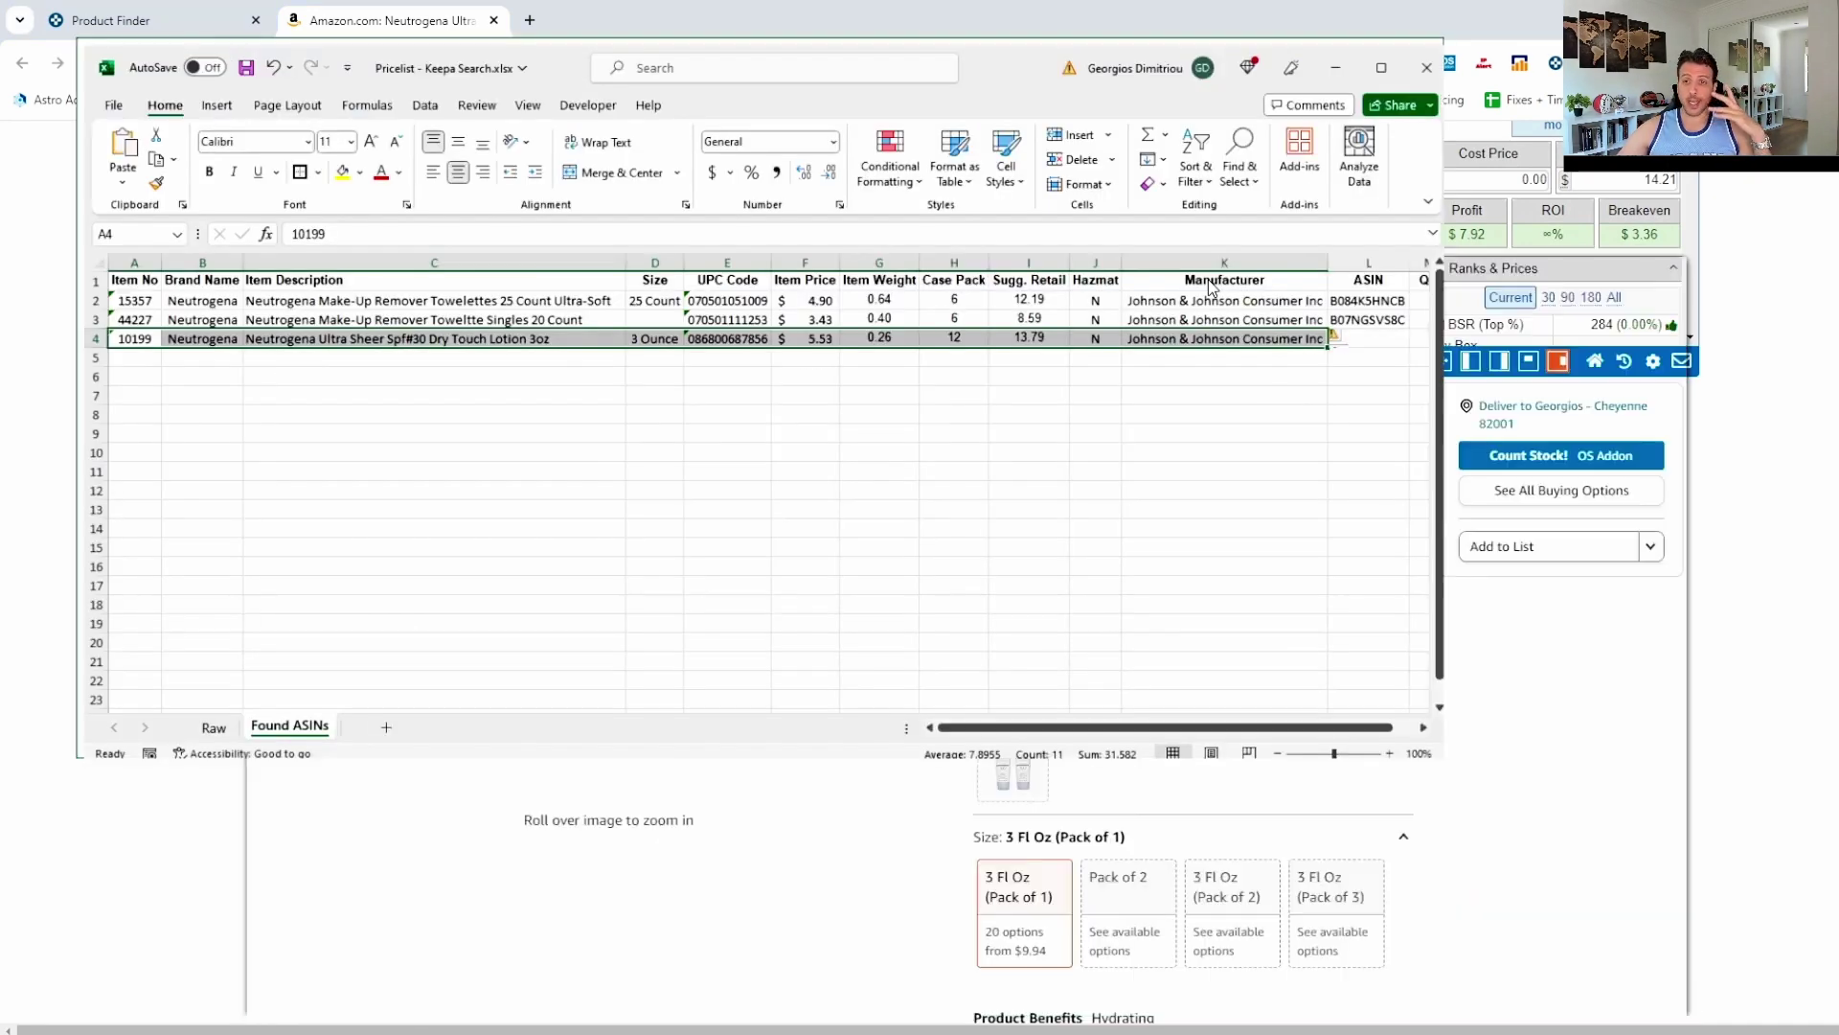
{"action": "key", "text": "super+Up"}
{"action": "left_click", "coordinate": [1358, 307]}
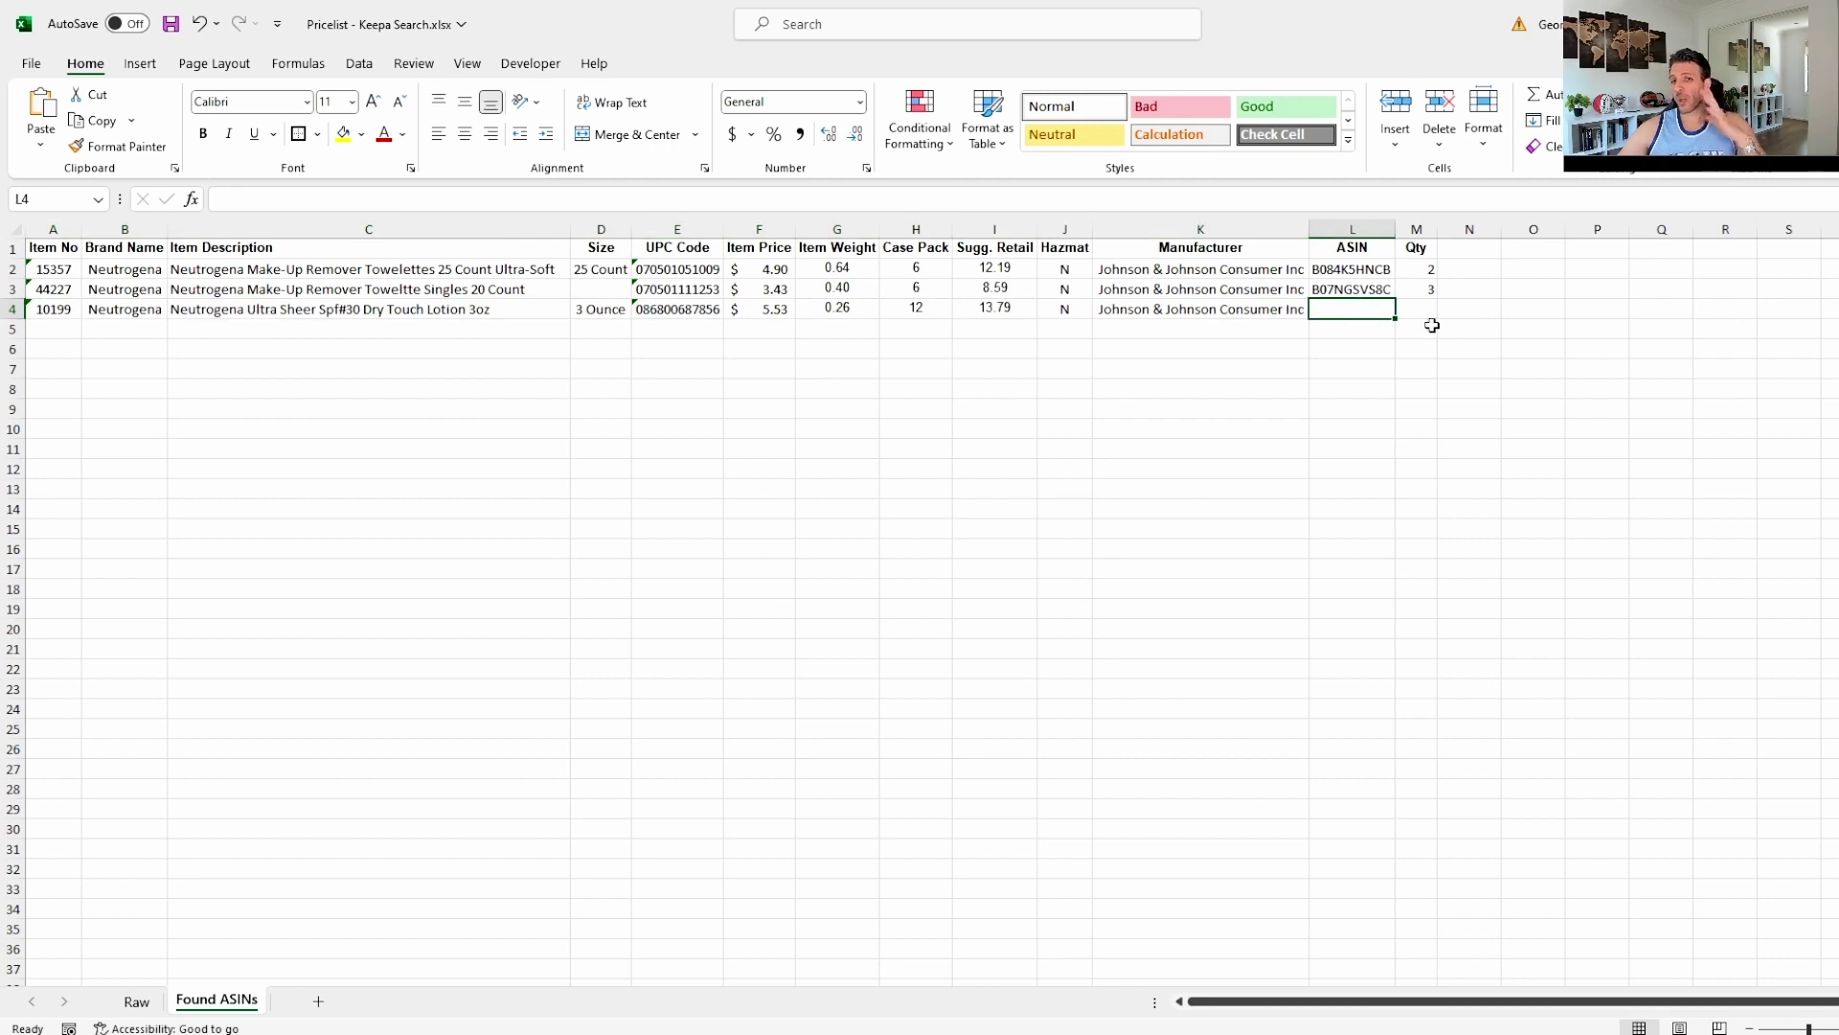
{"action": "key", "text": "ctrl+v"}
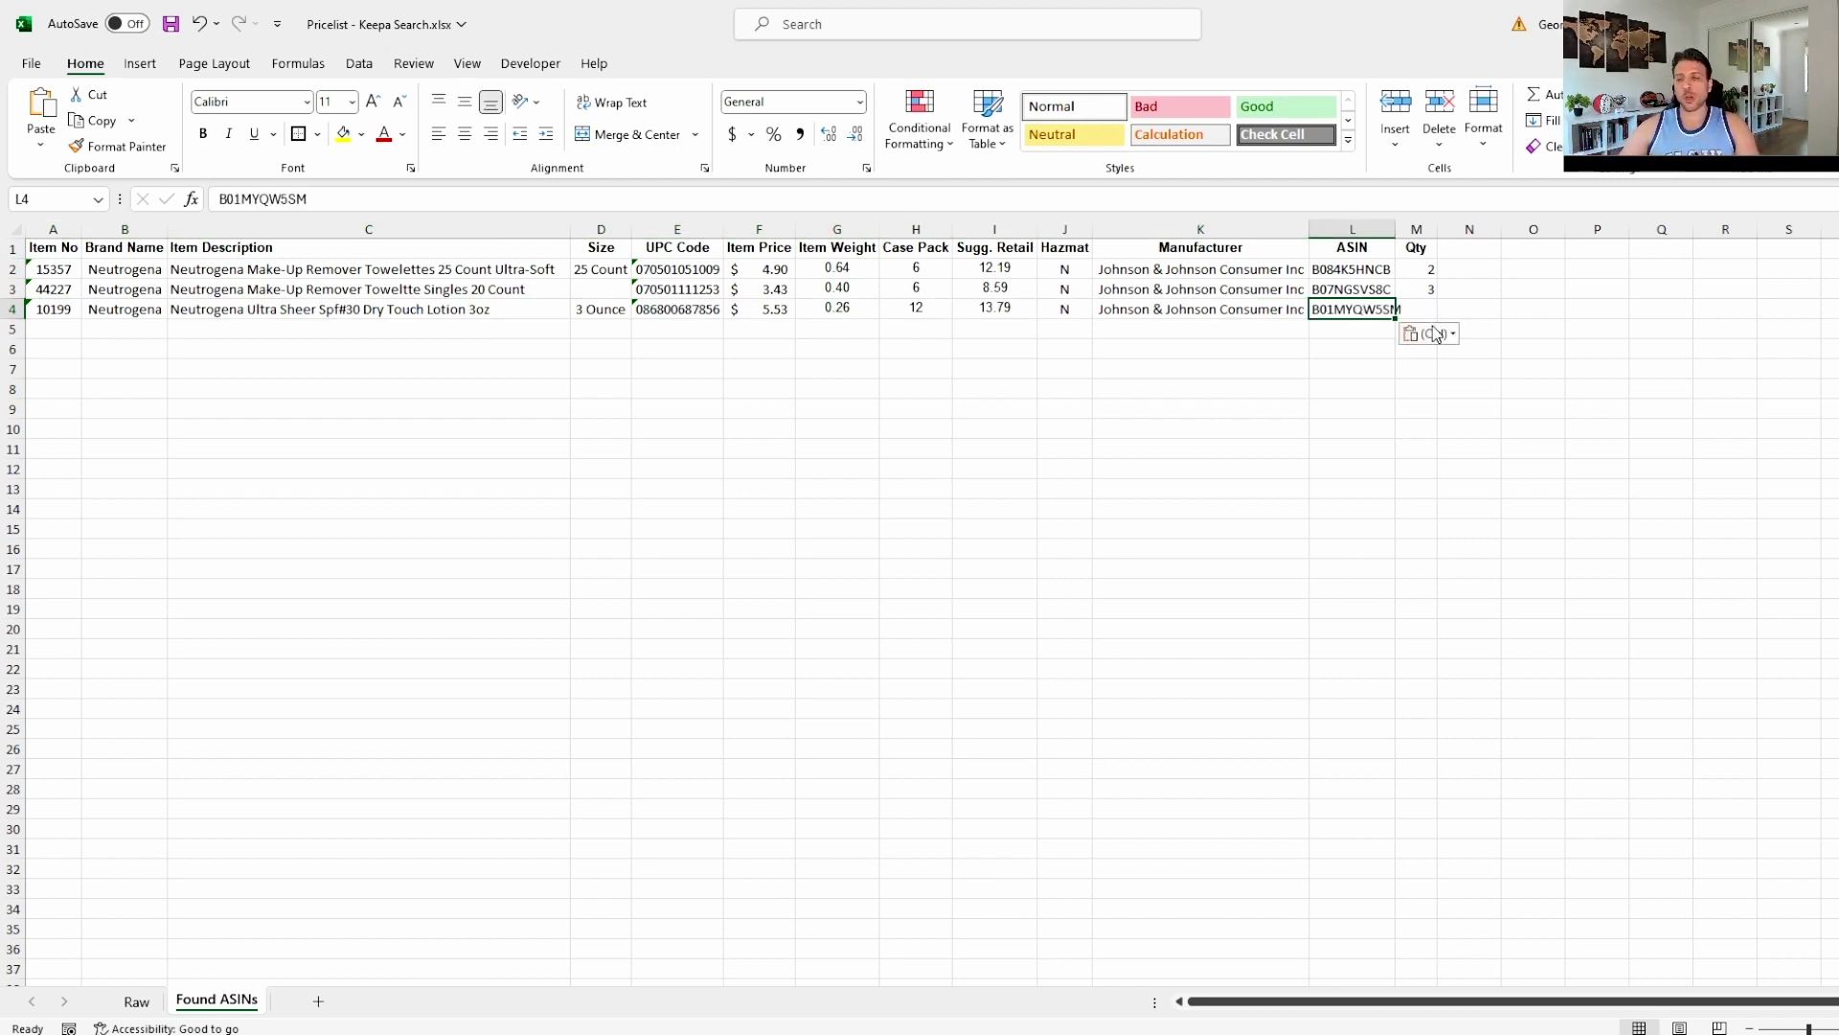
{"action": "key", "text": "Tab"}
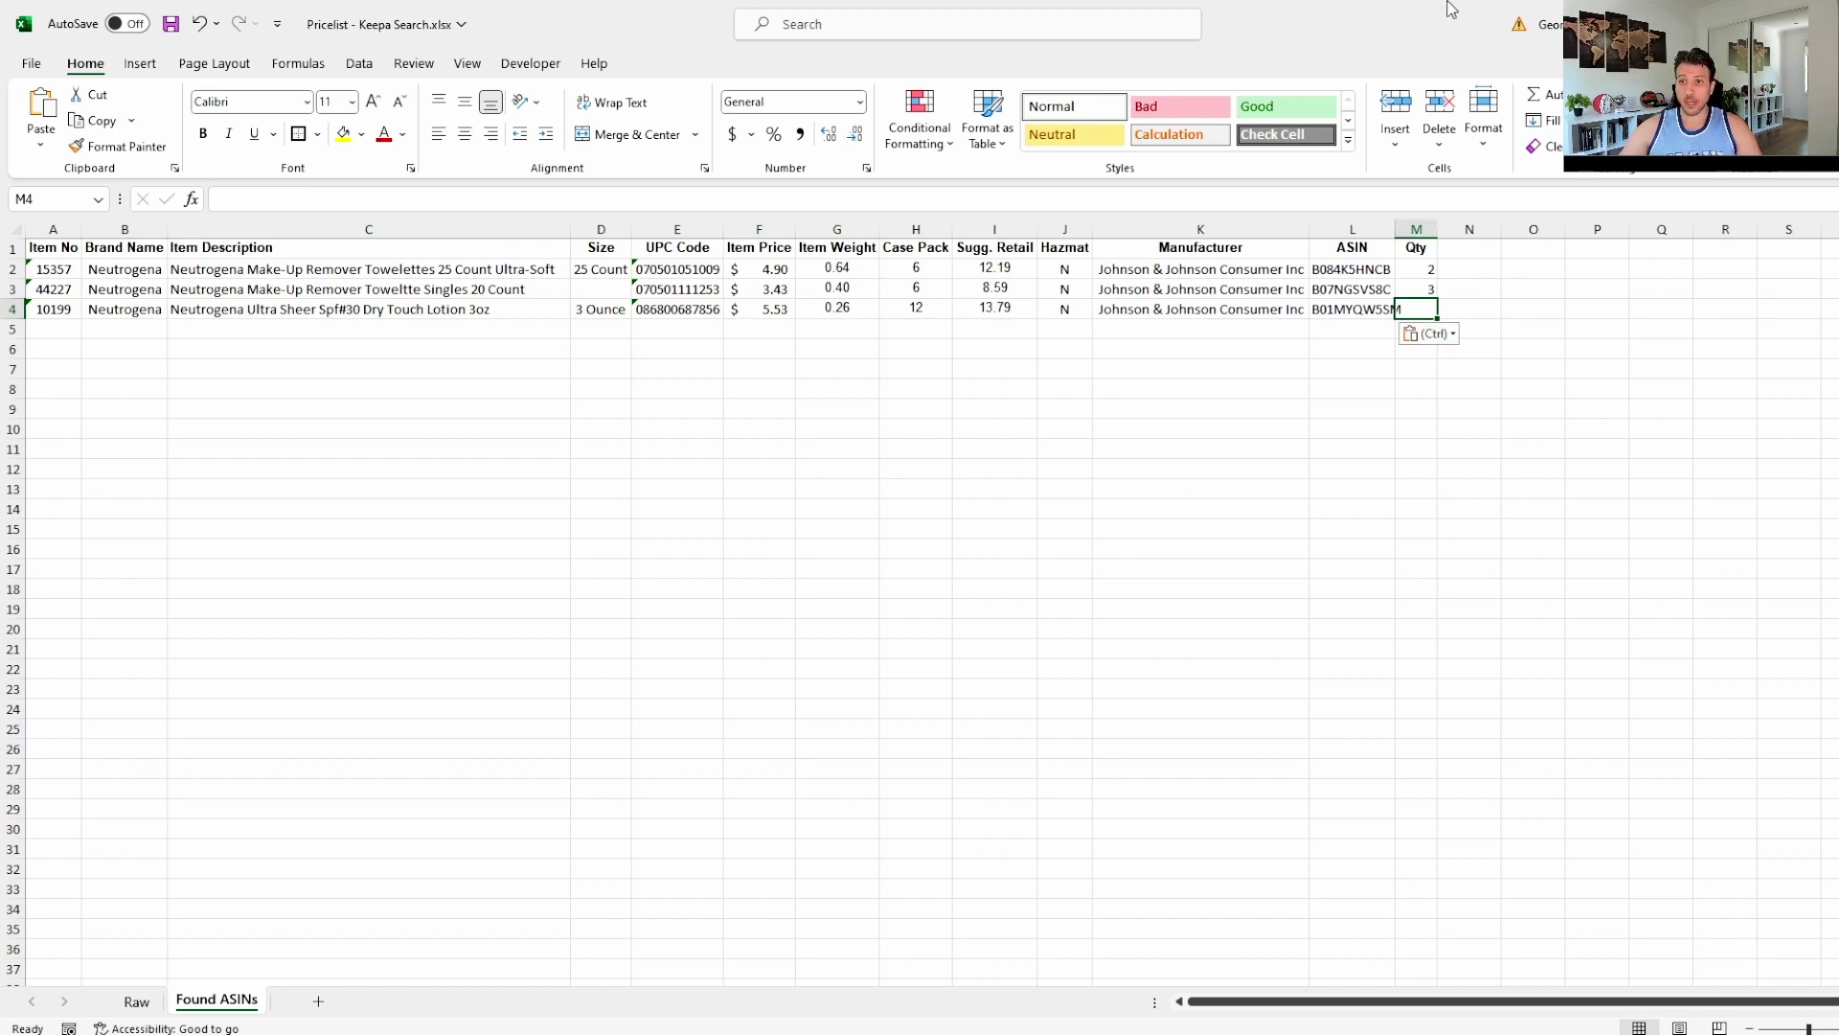
Enter quantity 1 in M4 and widen column L to fit the ASIN.
{"action": "left_click_drag", "start_coordinate": [1416, 46], "coordinate": [1198, 558]}
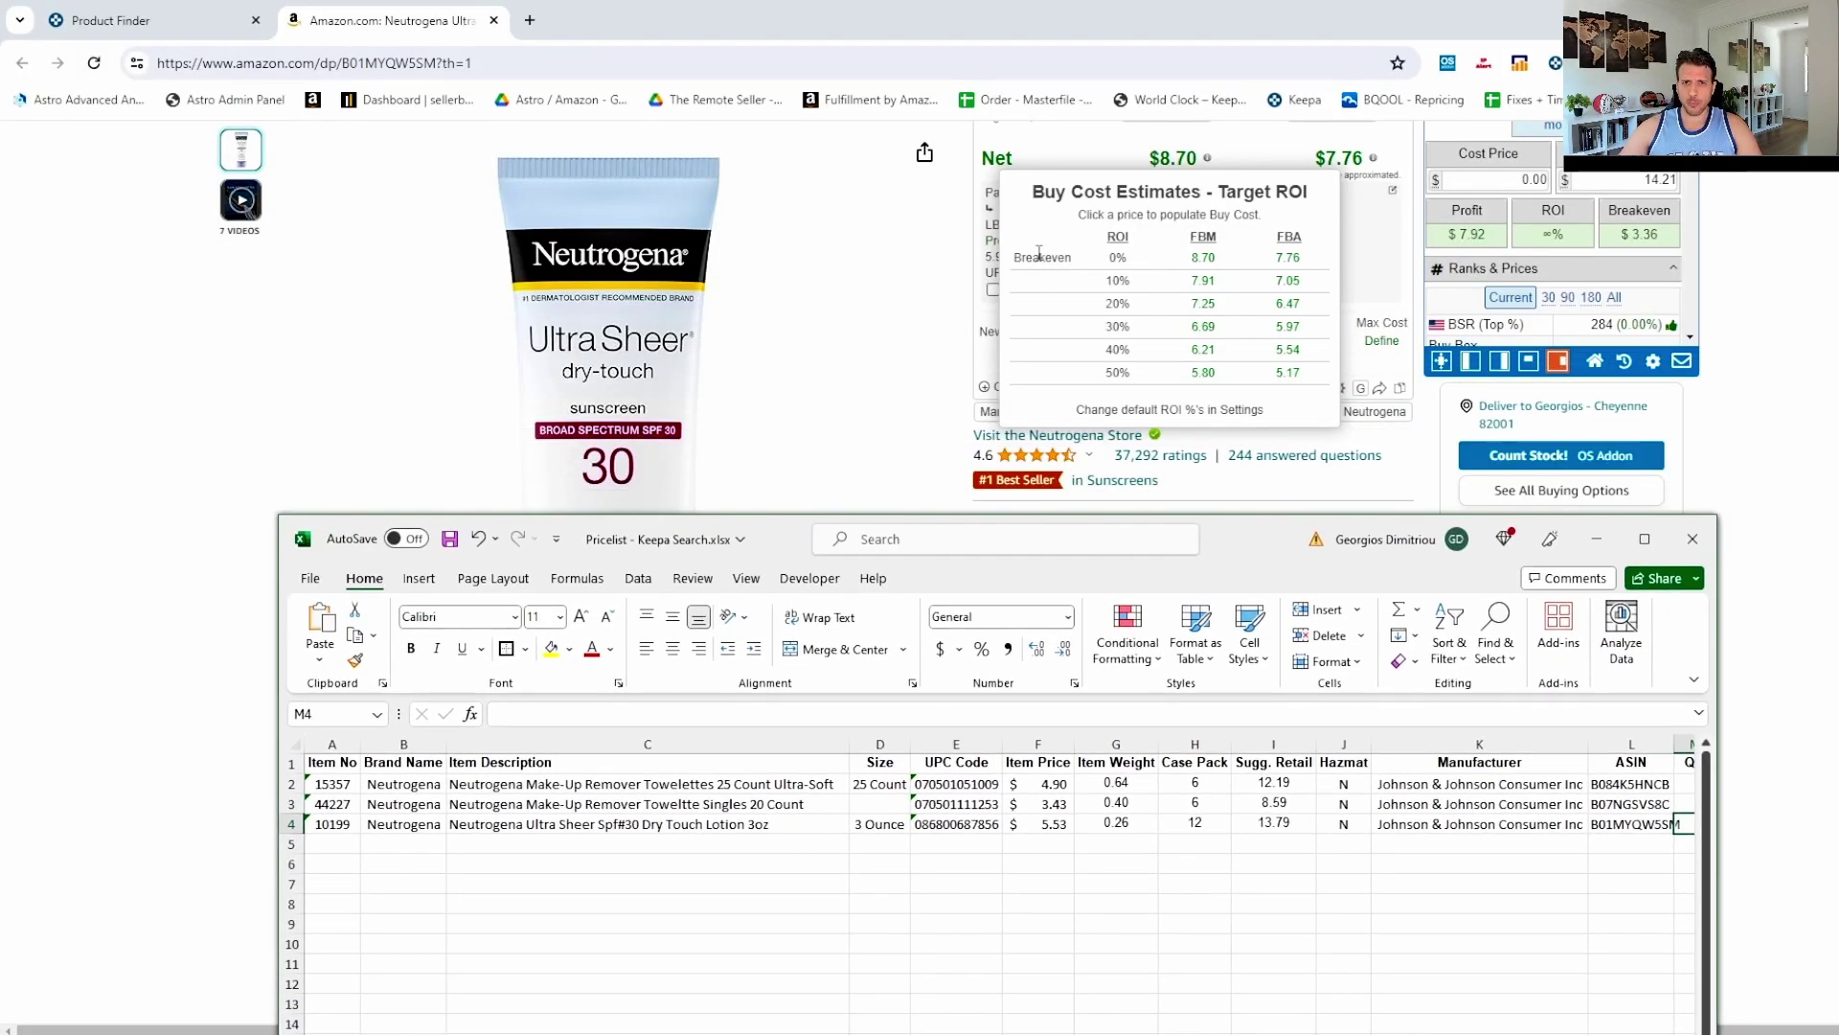
{"action": "double_click", "coordinate": [1274, 521]}
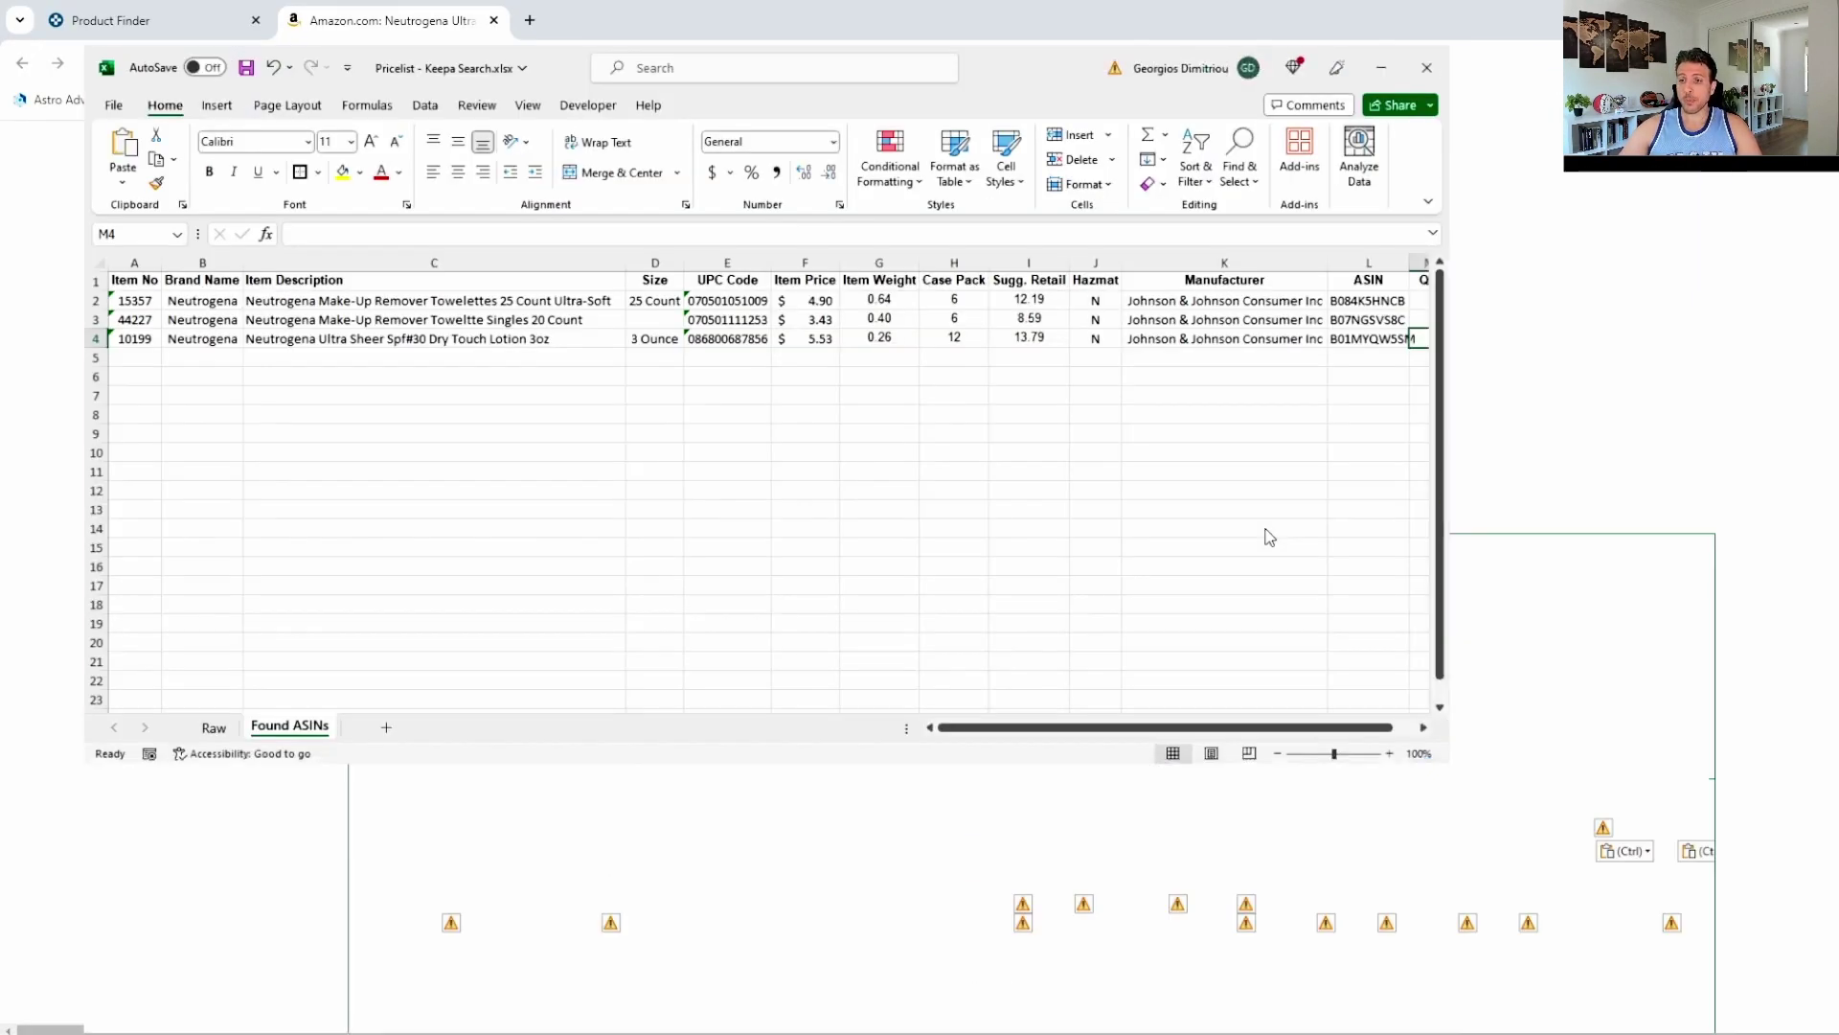
{"action": "type", "text": "1"}
{"action": "key", "text": "Left"}
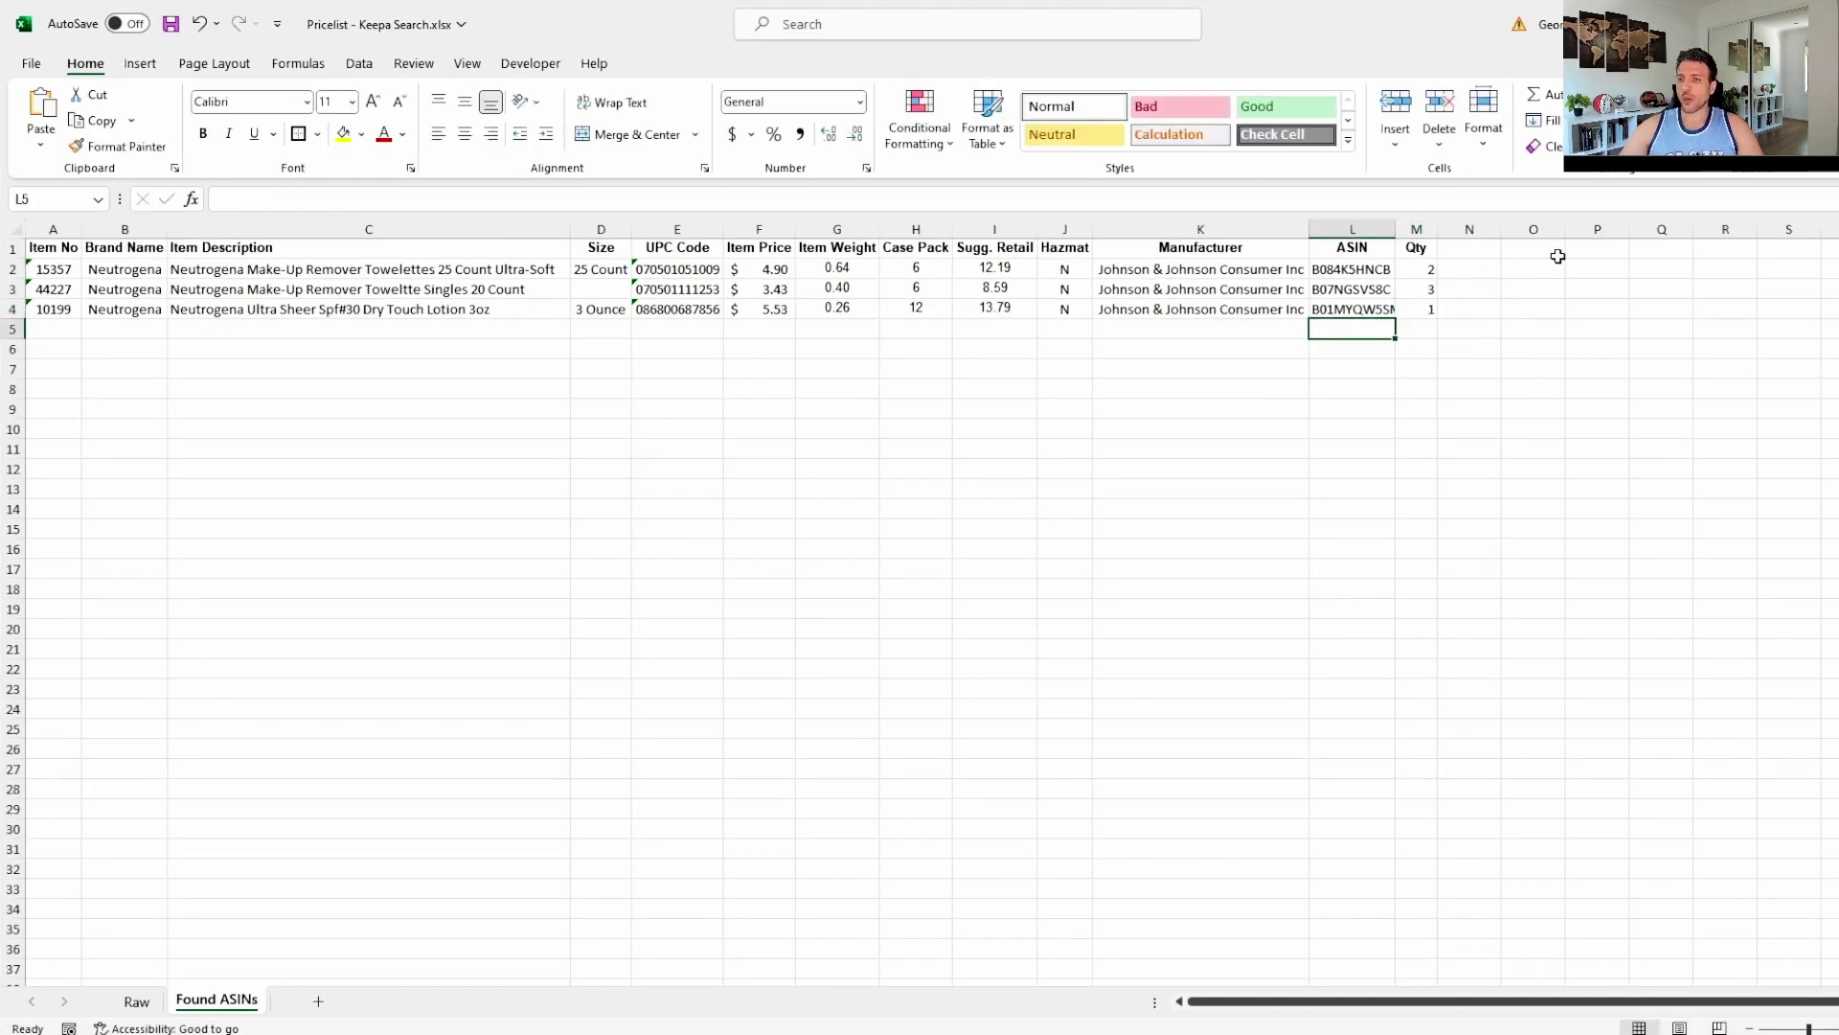
{"action": "left_click", "coordinate": [1366, 429]}
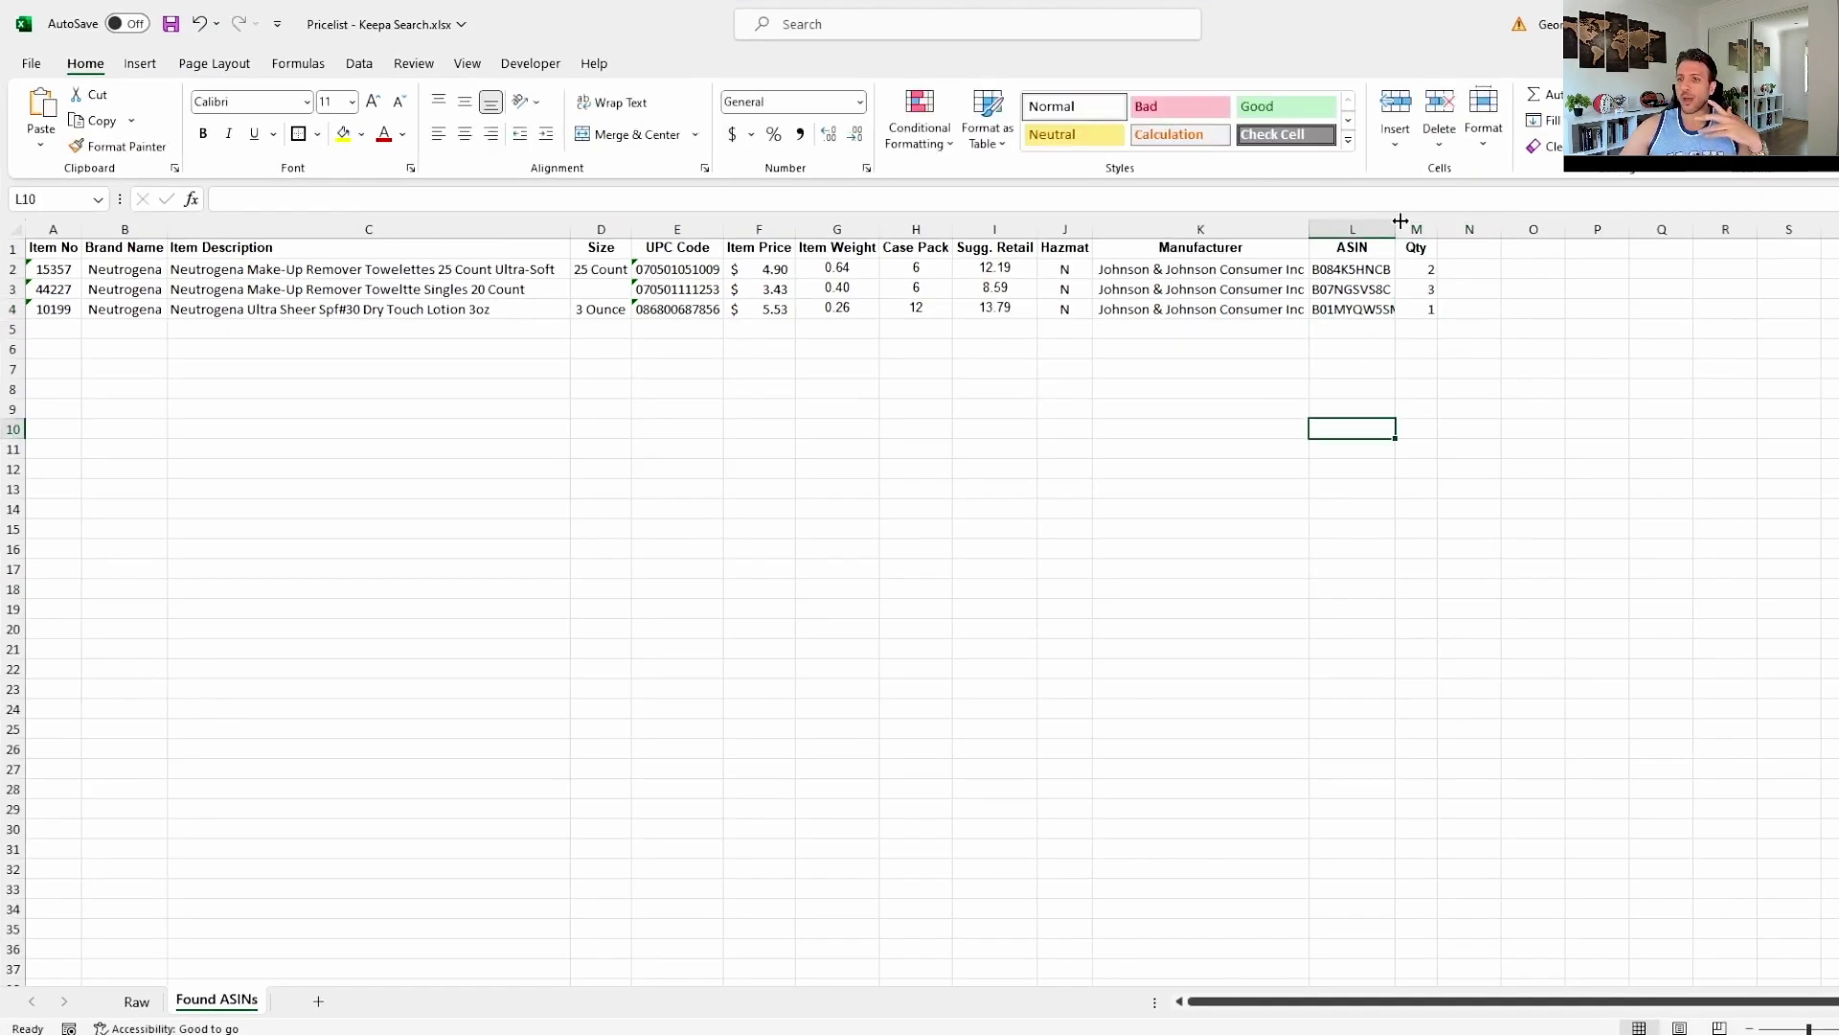
{"action": "left_click_drag", "start_coordinate": [1399, 221], "coordinate": [1407, 226]}
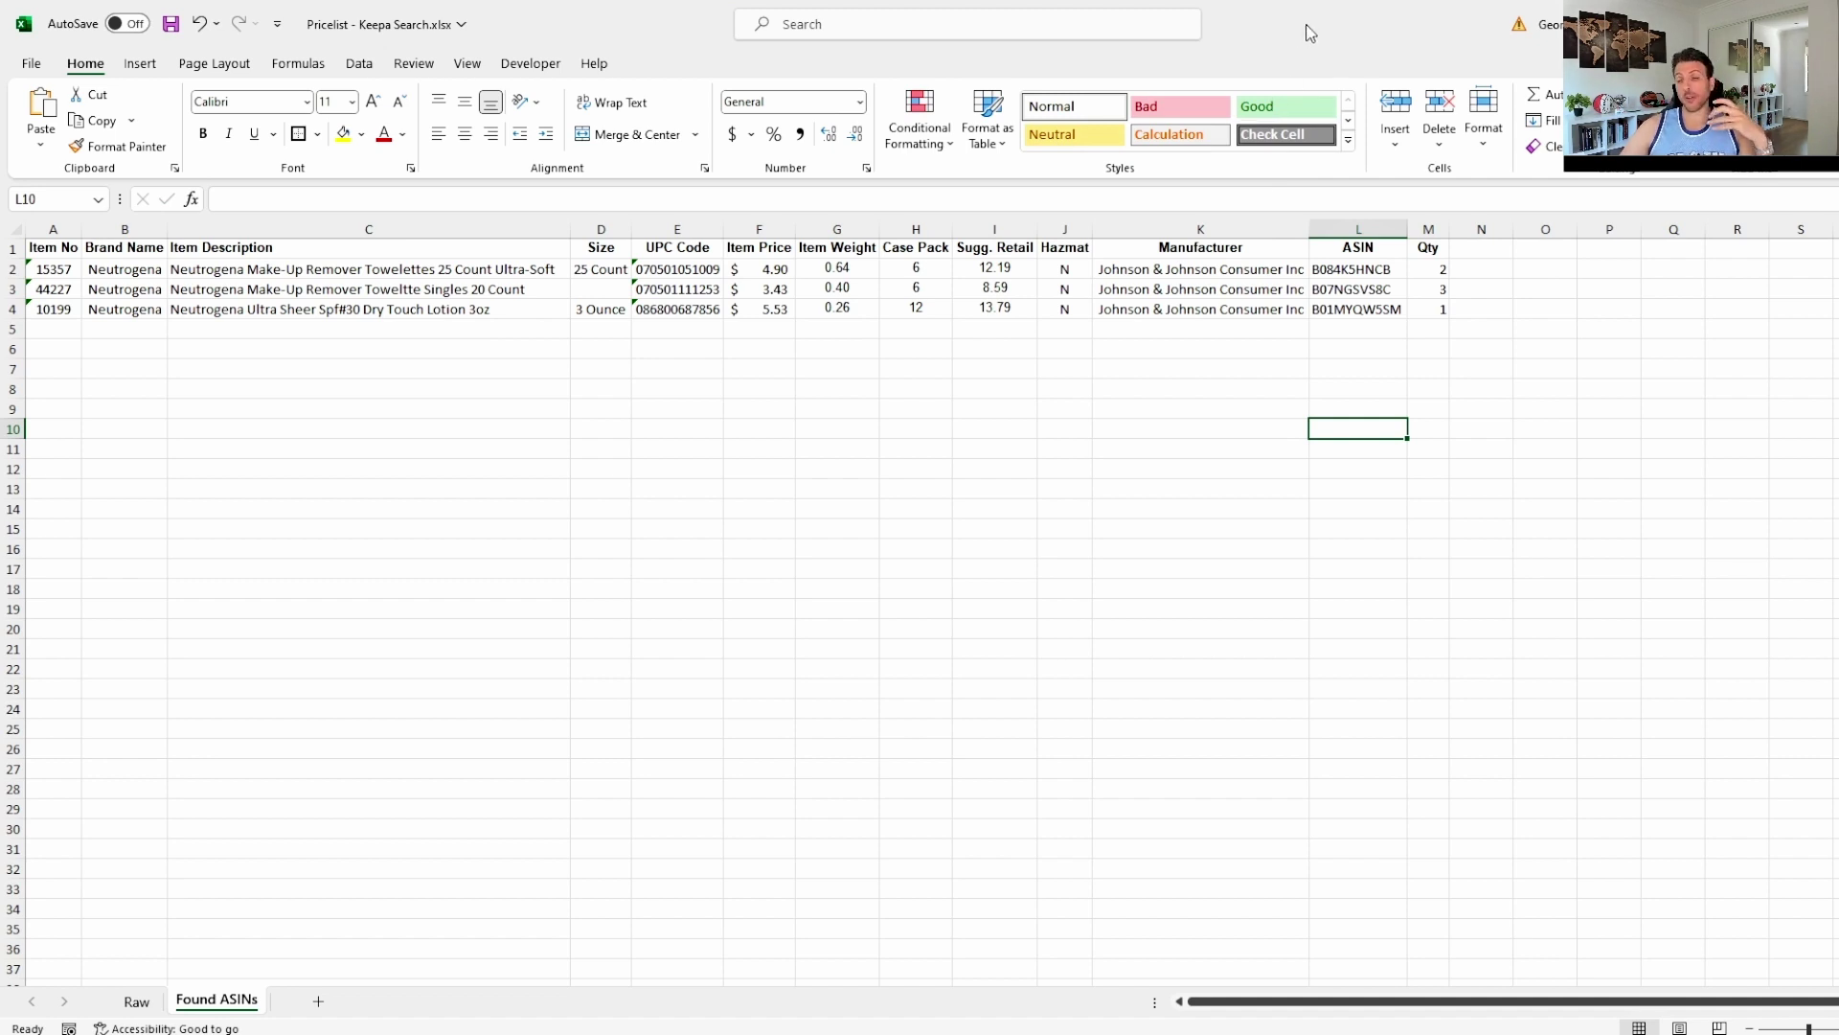
Switch to the filtered Raw sheet, minimize Excel, and select the ASIN in the Amazon URL.
{"action": "left_click_drag", "start_coordinate": [1310, 32], "coordinate": [1222, 149]}
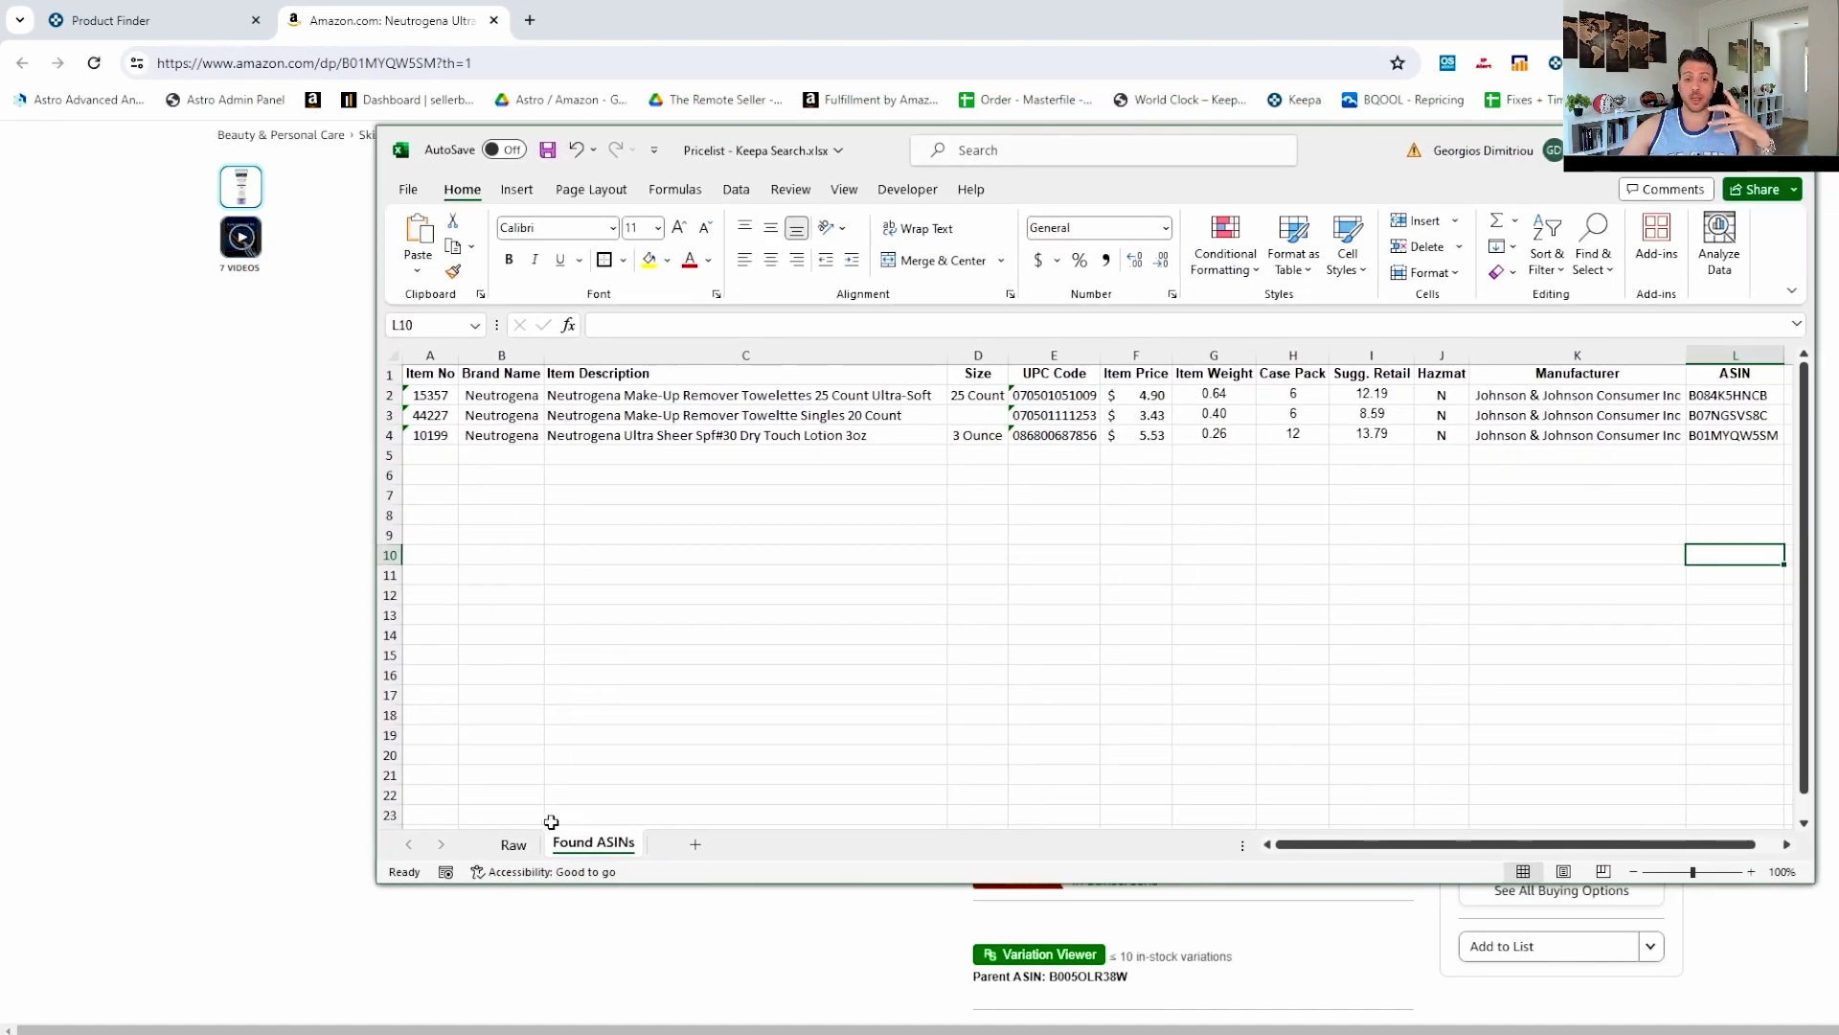
{"action": "left_click", "coordinate": [513, 843]}
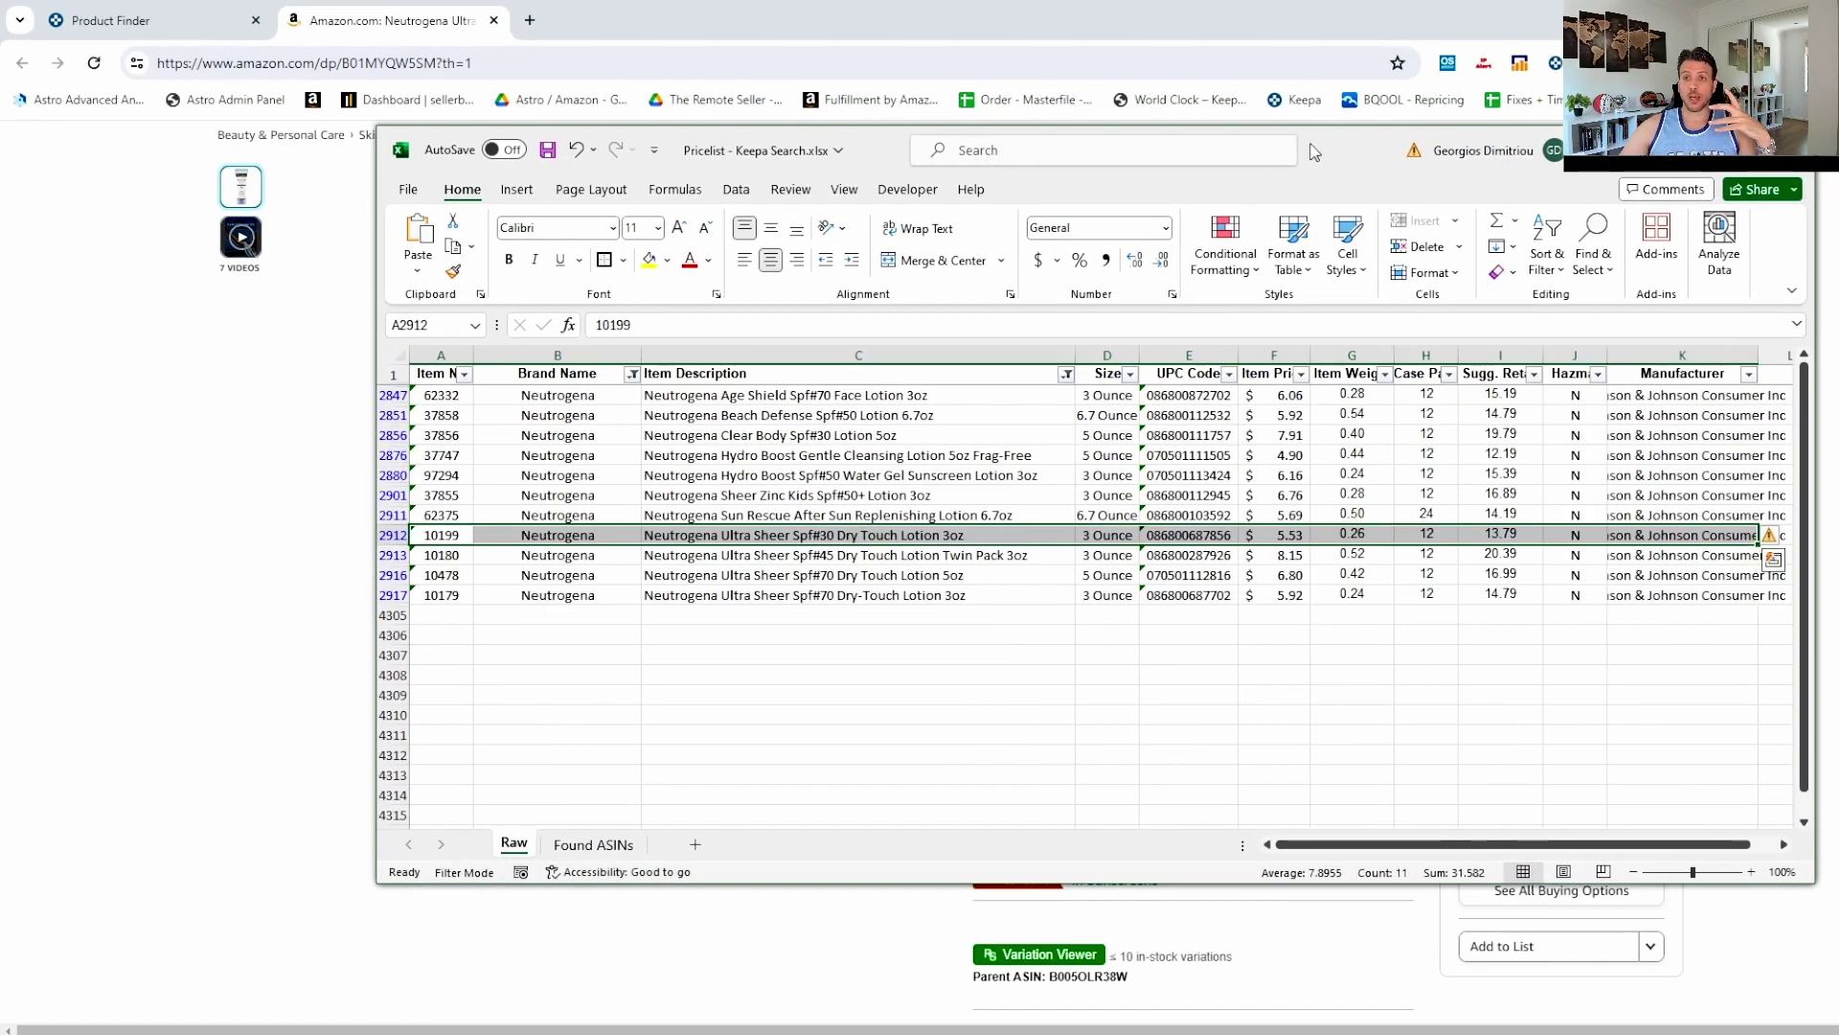
{"action": "double_click", "coordinate": [1314, 150]}
{"action": "key", "text": "super+Down"}
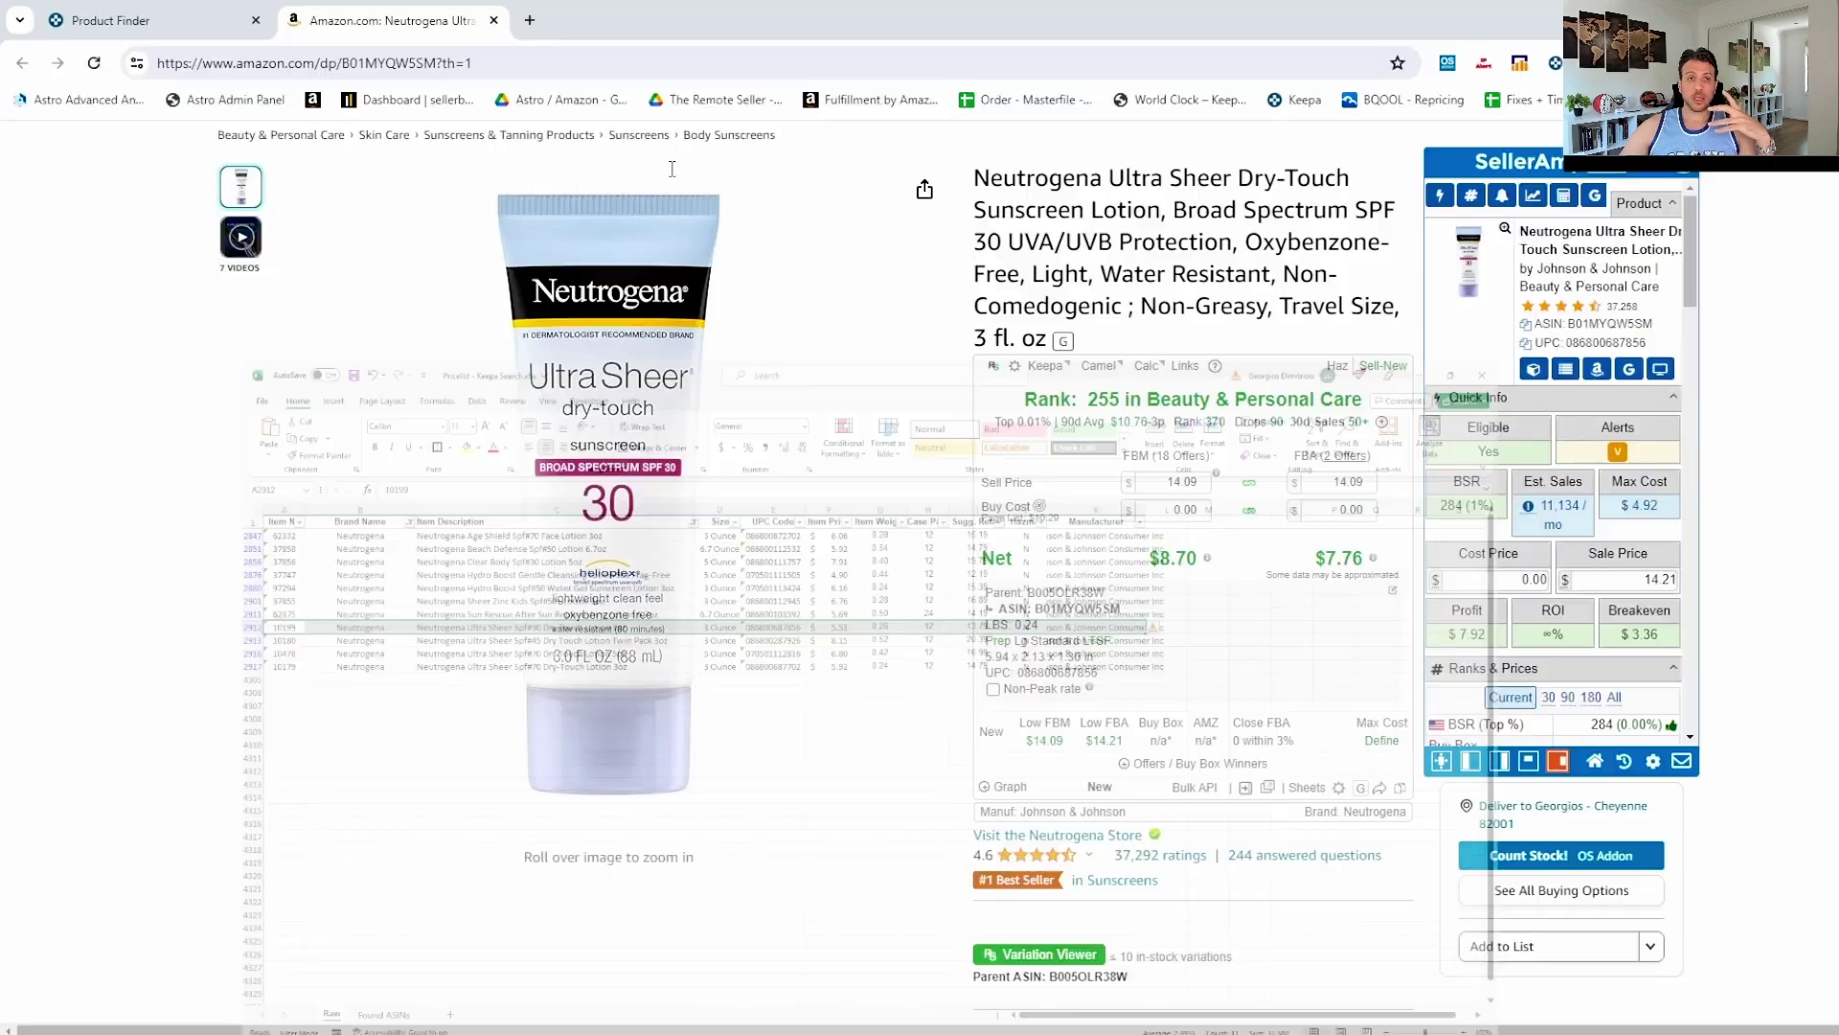
{"action": "double_click", "coordinate": [354, 62]}
Review the Keepa Product Finder results, then return to the Excel workbook.
{"action": "left_click", "coordinate": [110, 19]}
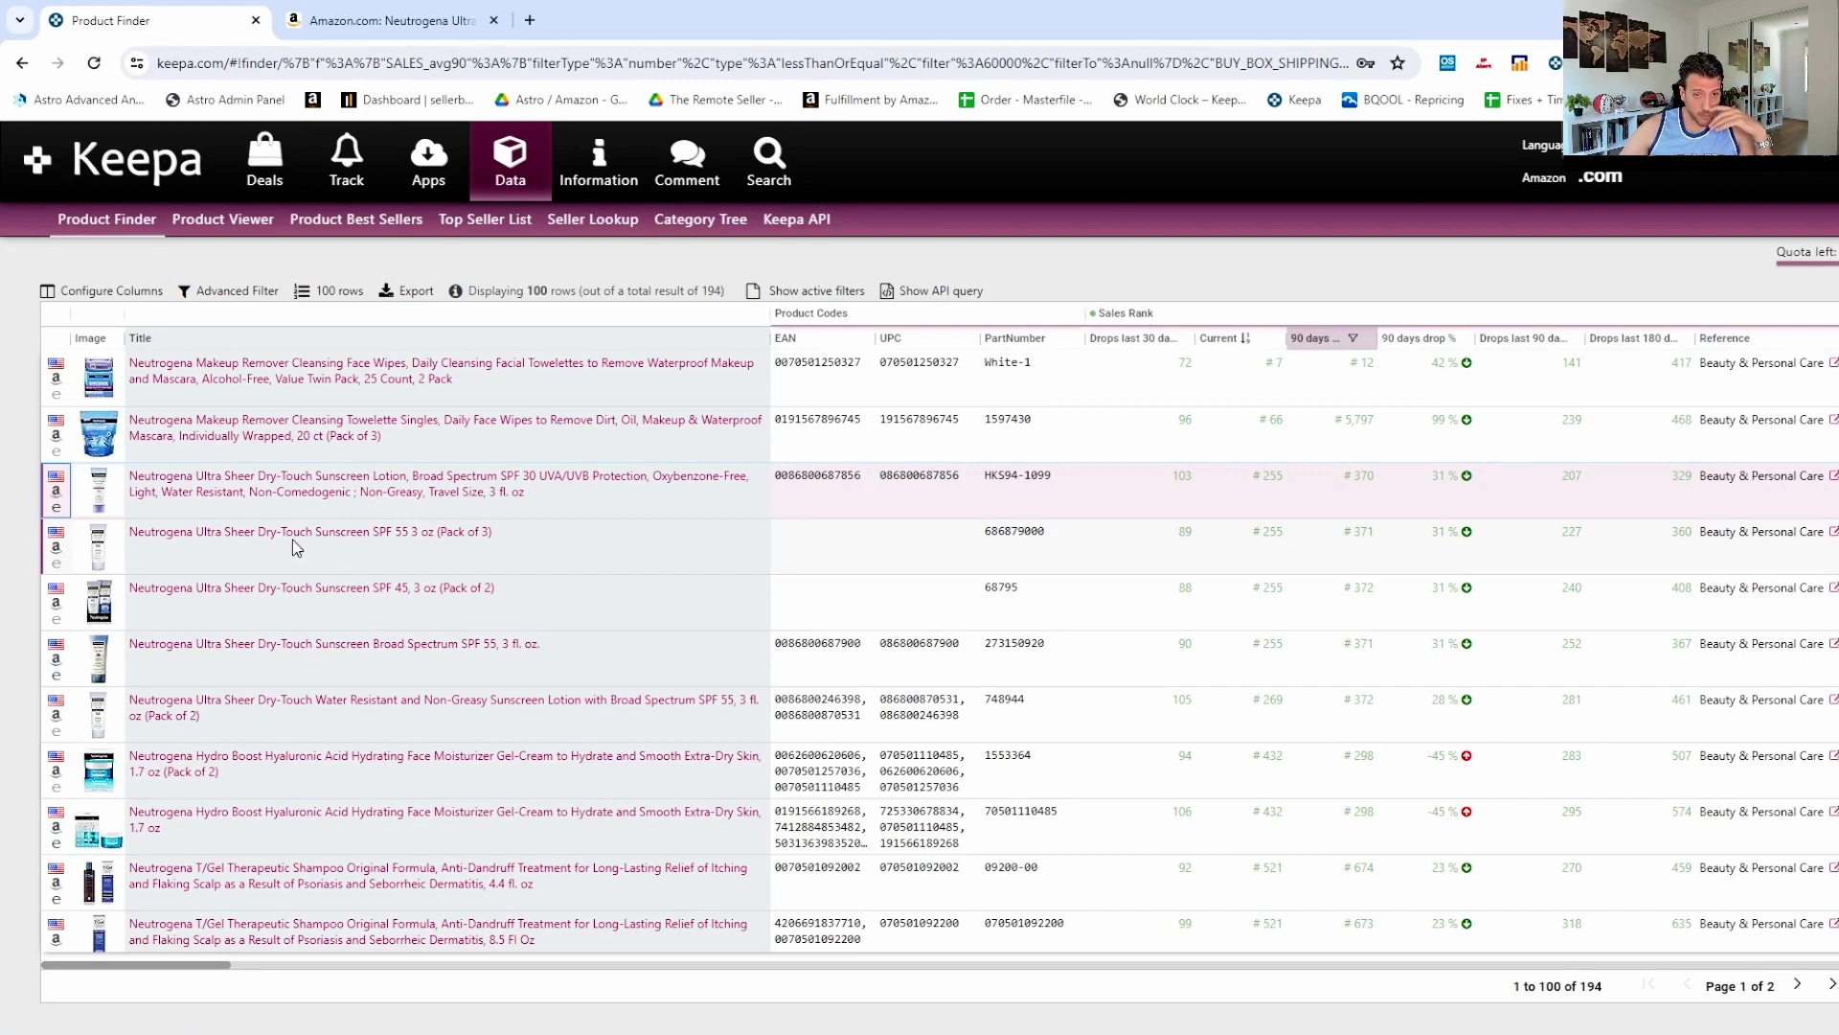
{"action": "mouse_move", "coordinate": [182, 534]}
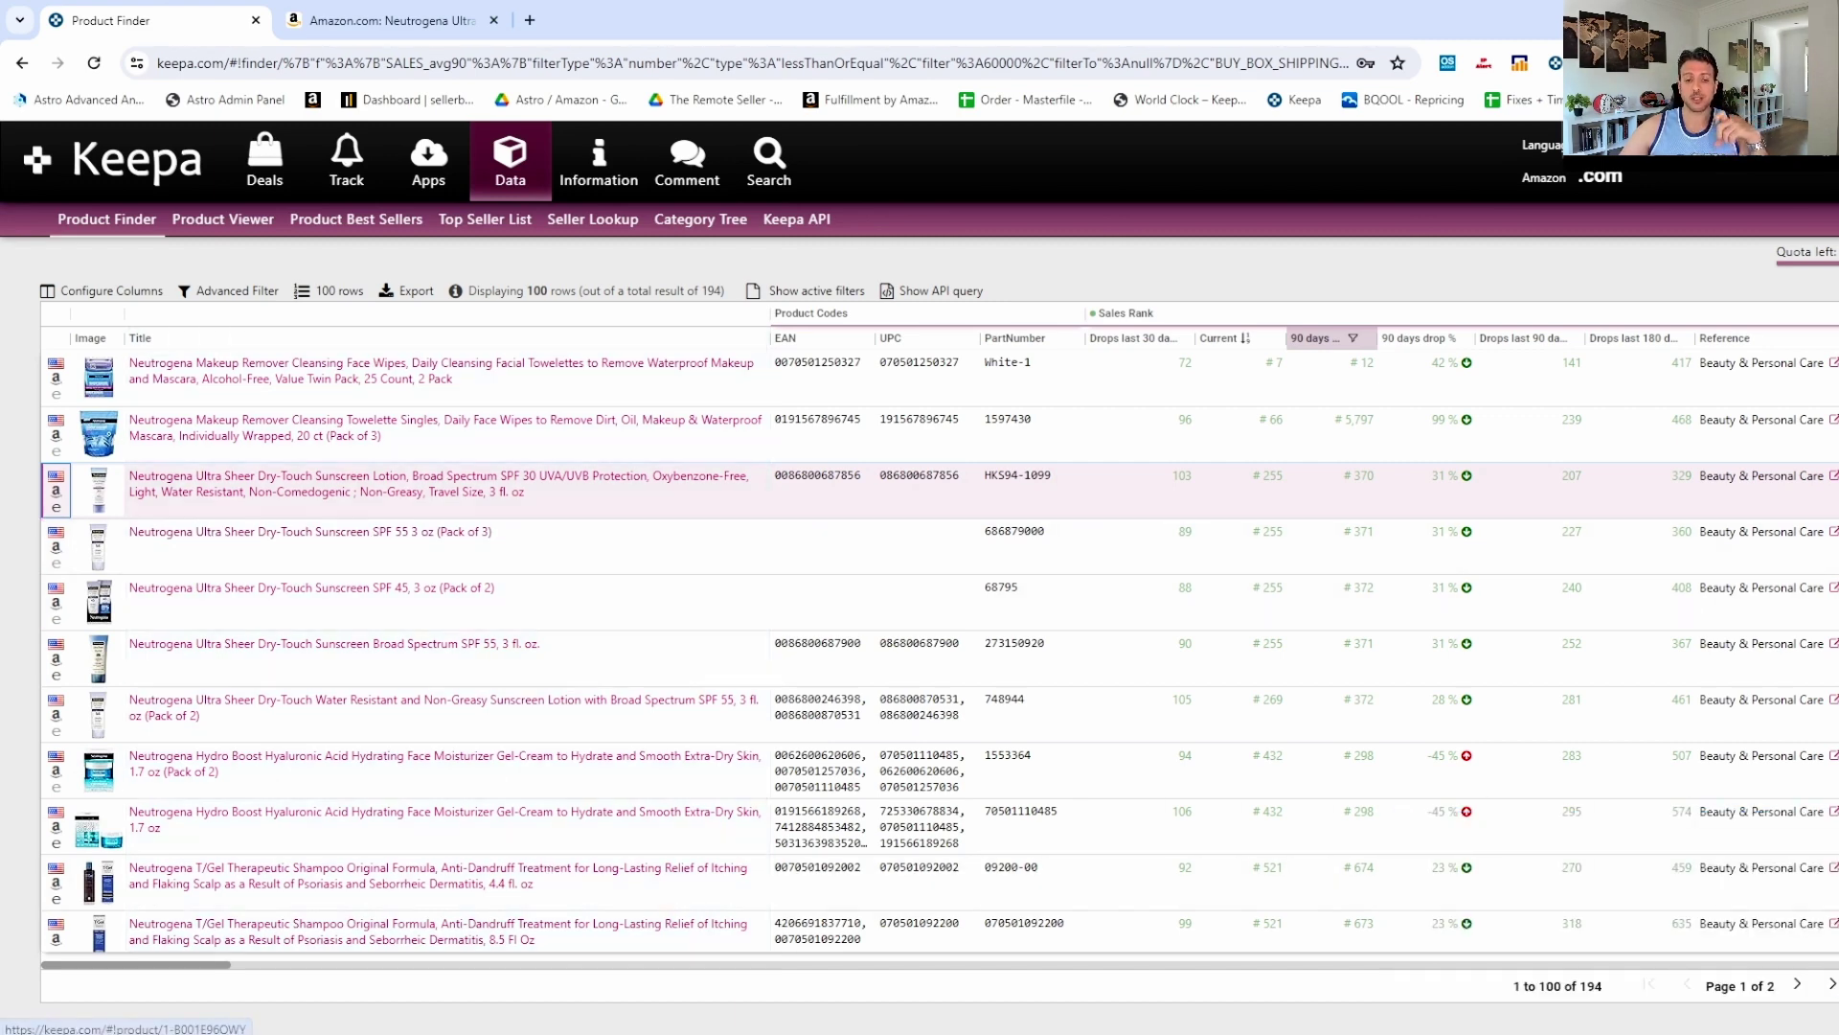
{"action": "key", "text": "alt+Tab"}
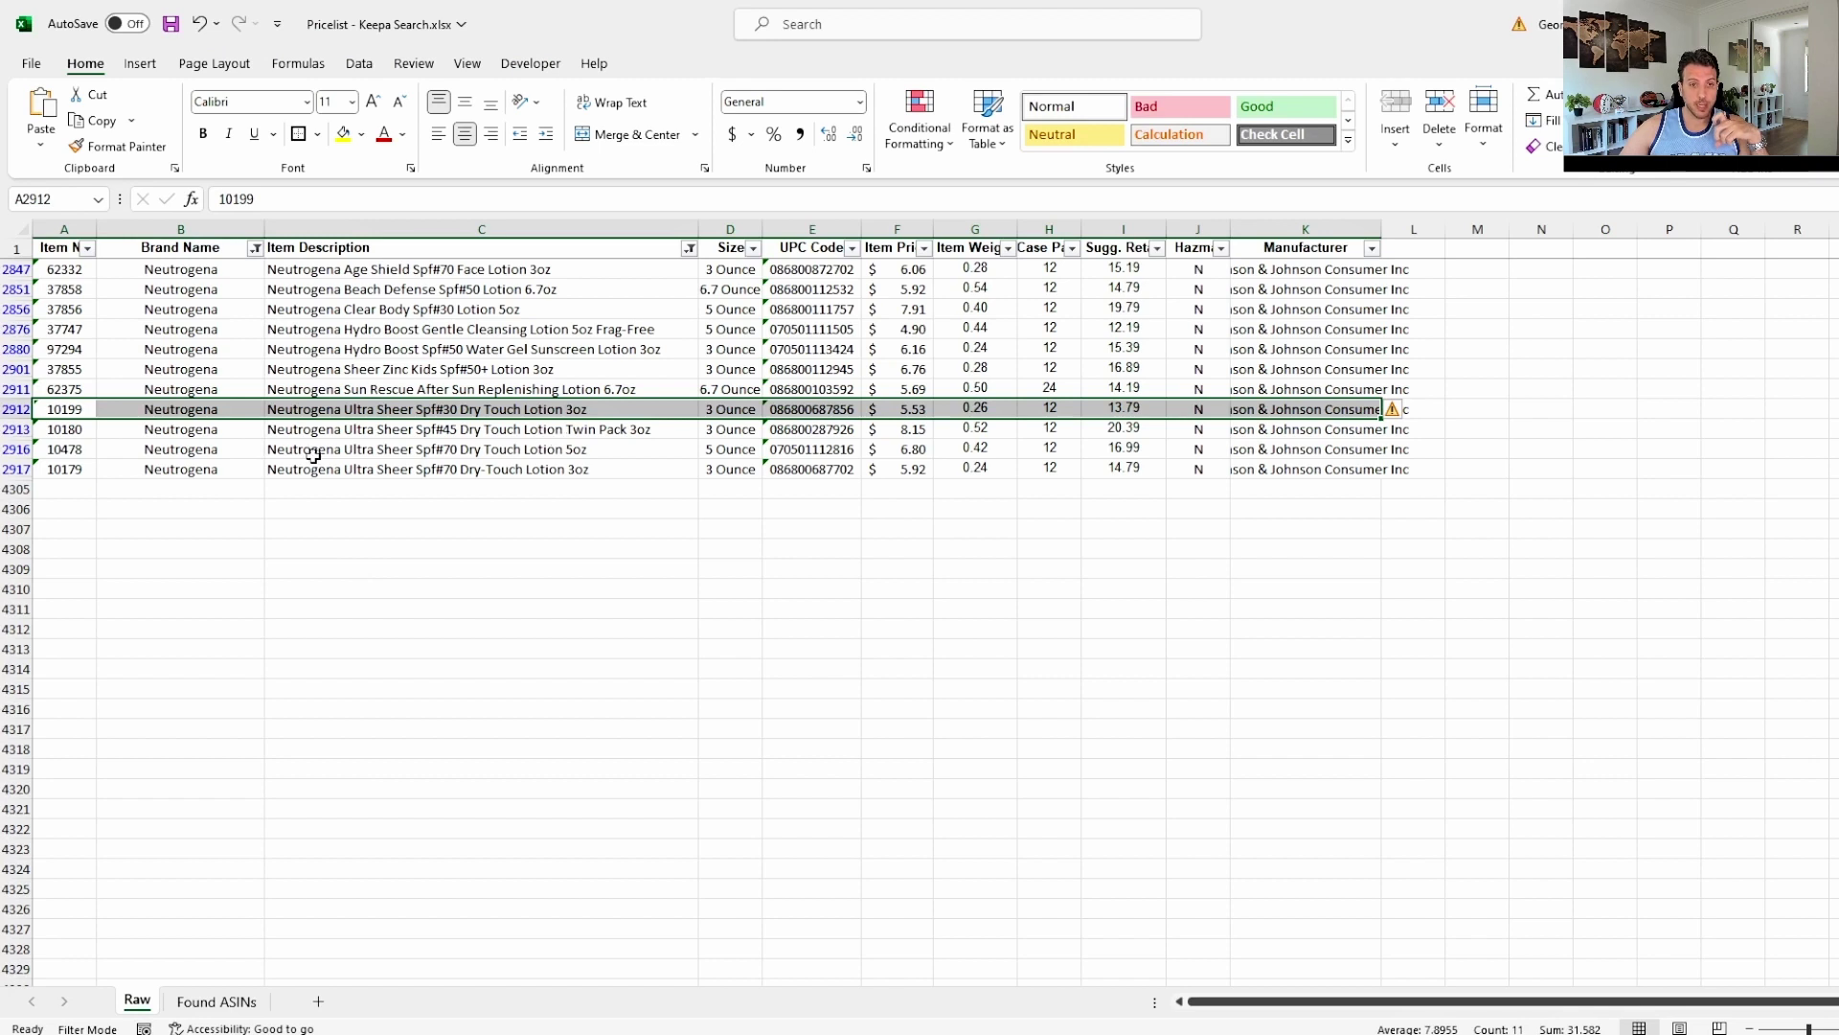
Filter Item Description to text containing spf55, leaving 0 of 4303 records.
{"action": "left_click_drag", "start_coordinate": [404, 270], "coordinate": [445, 475]}
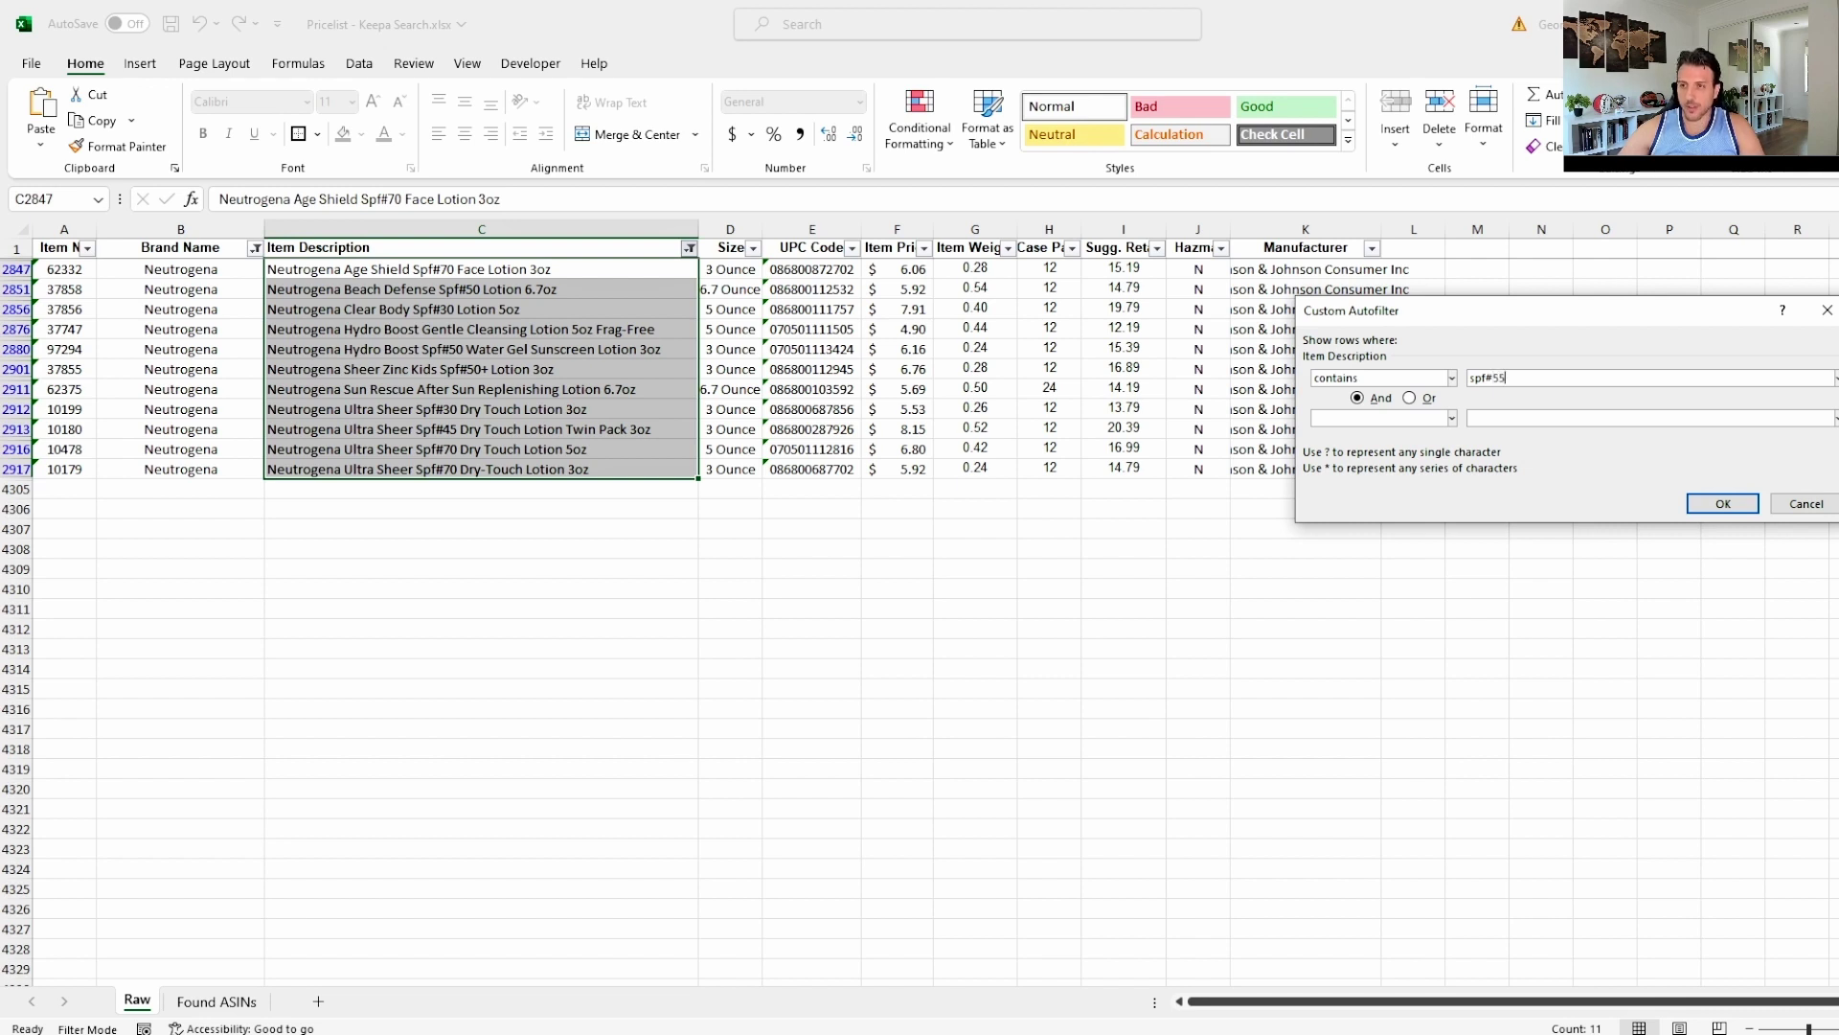
{"action": "left_click", "coordinate": [1741, 503]}
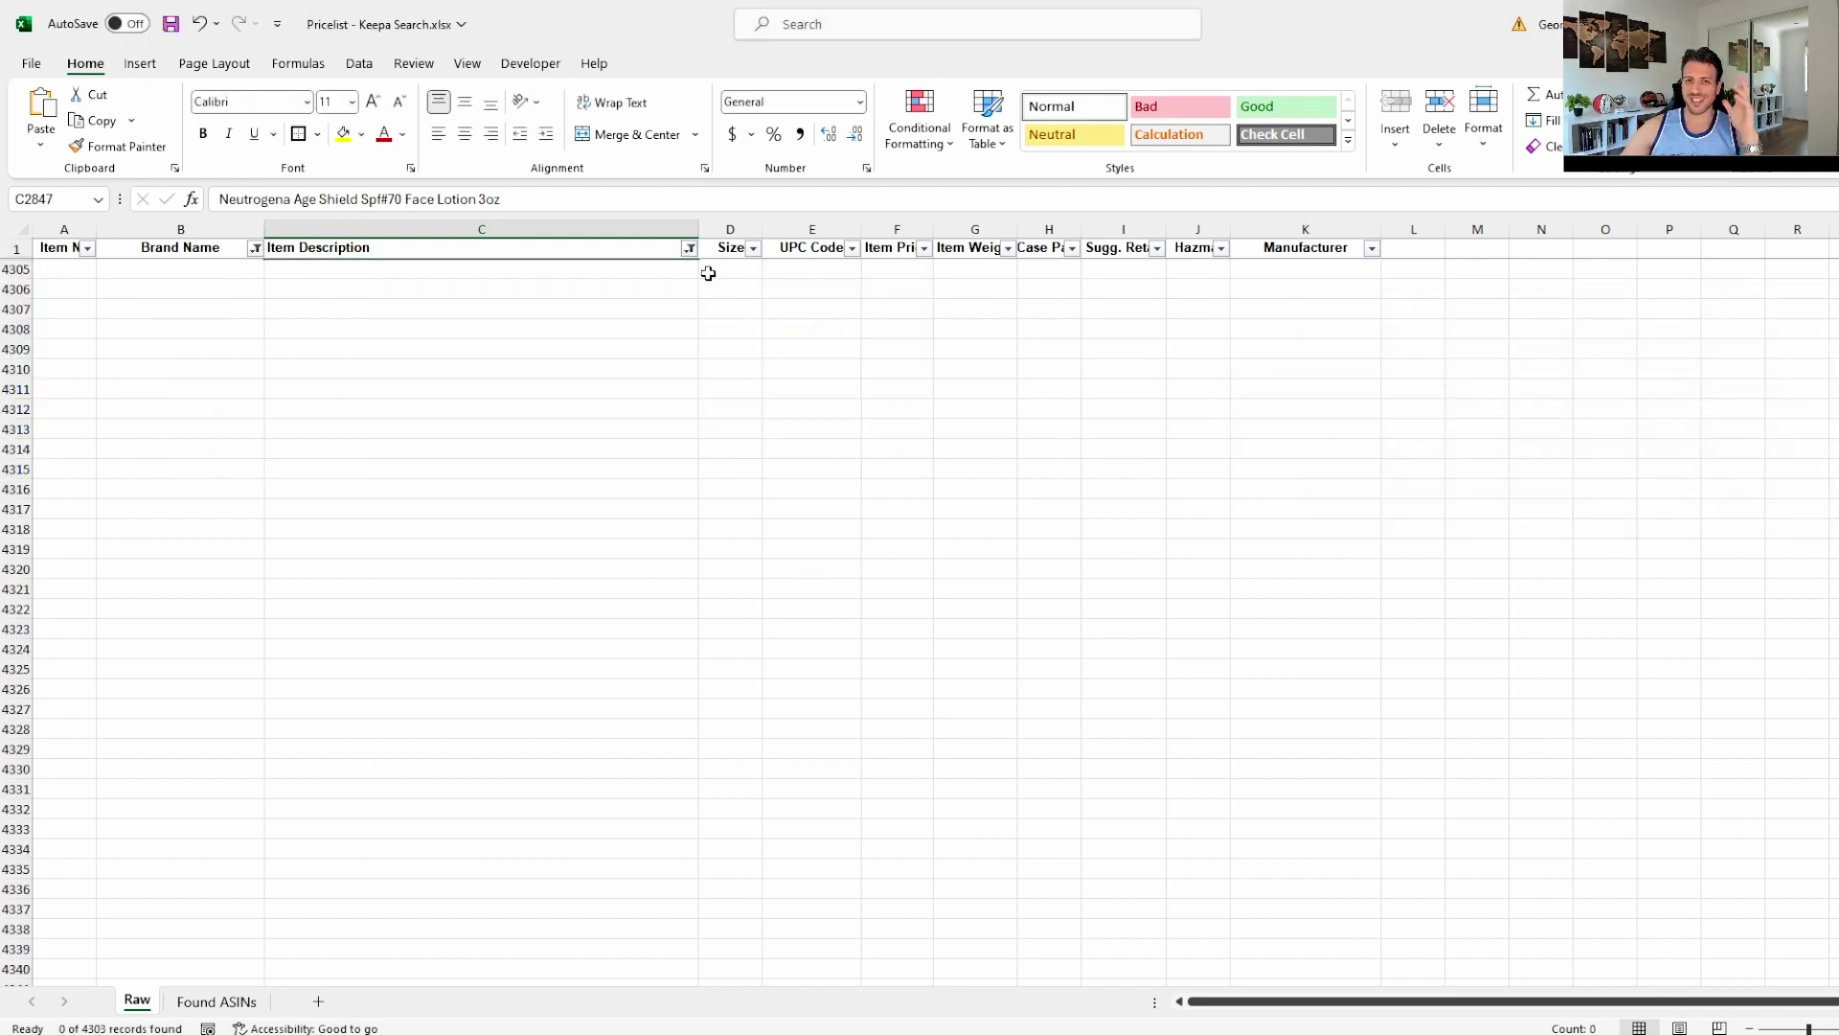
{"action": "left_click", "coordinate": [689, 249]}
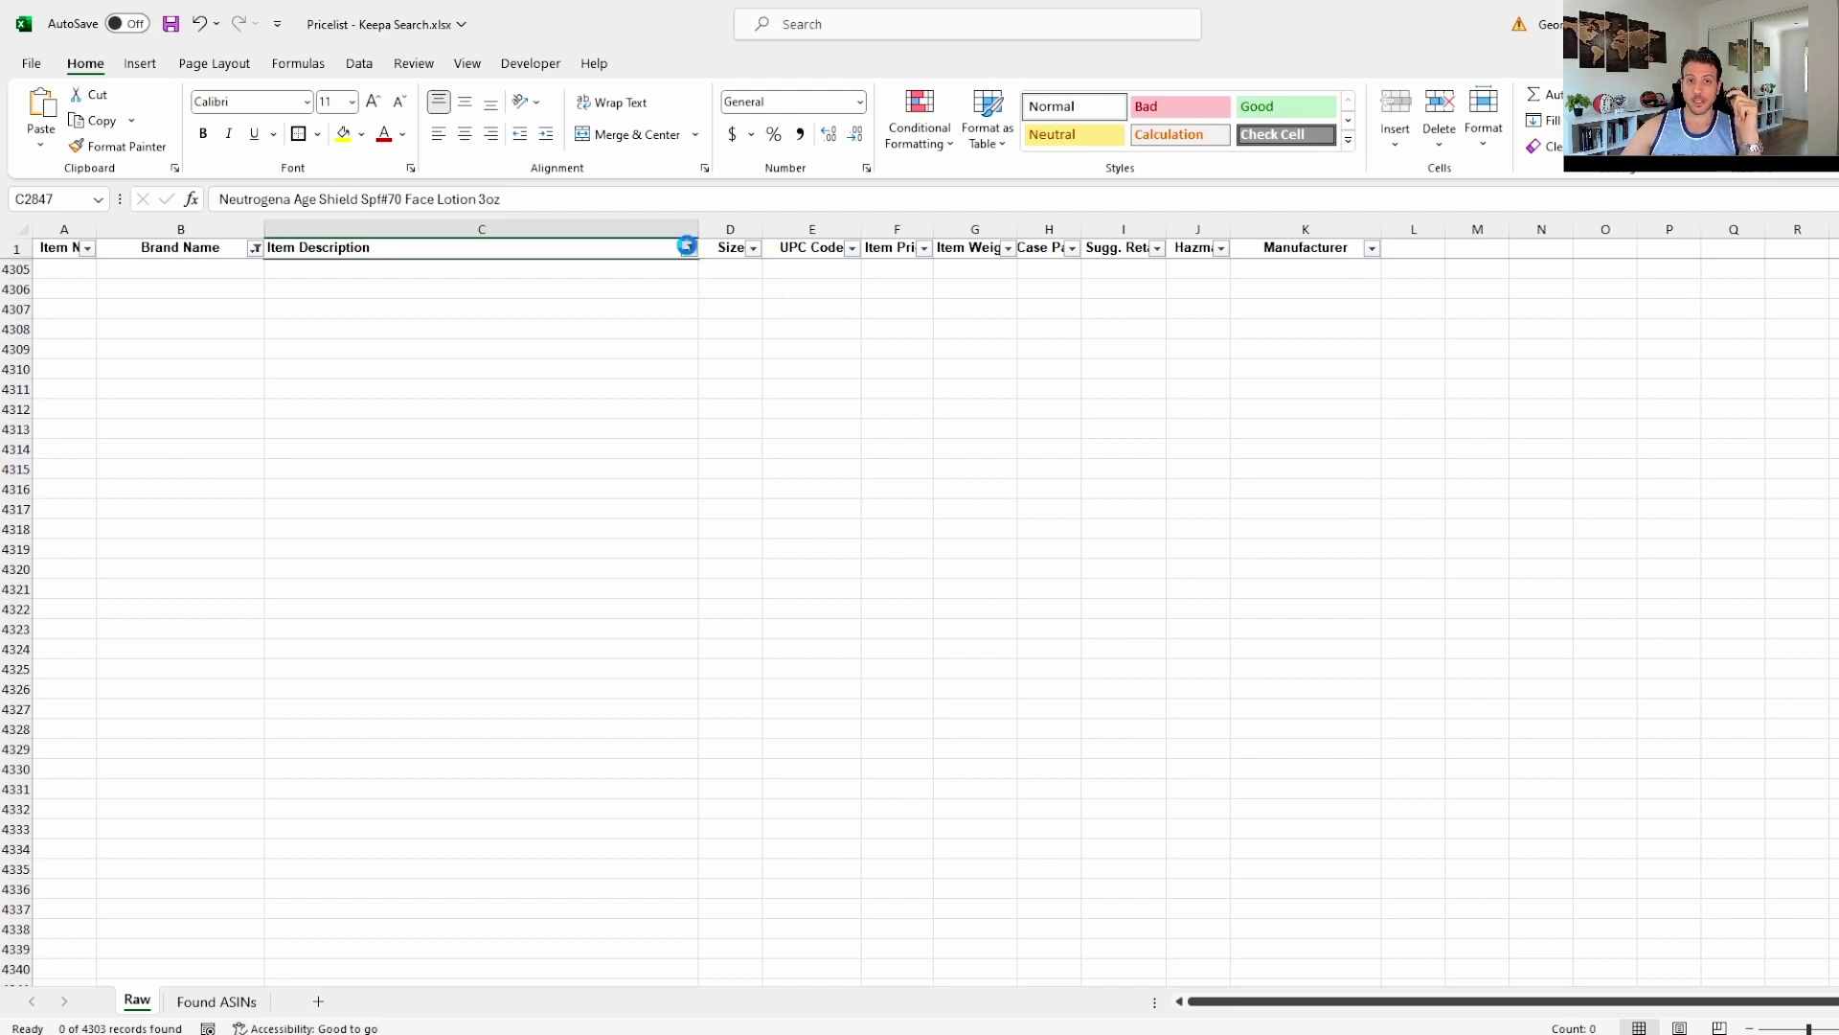
{"action": "mouse_move", "coordinate": [591, 456]}
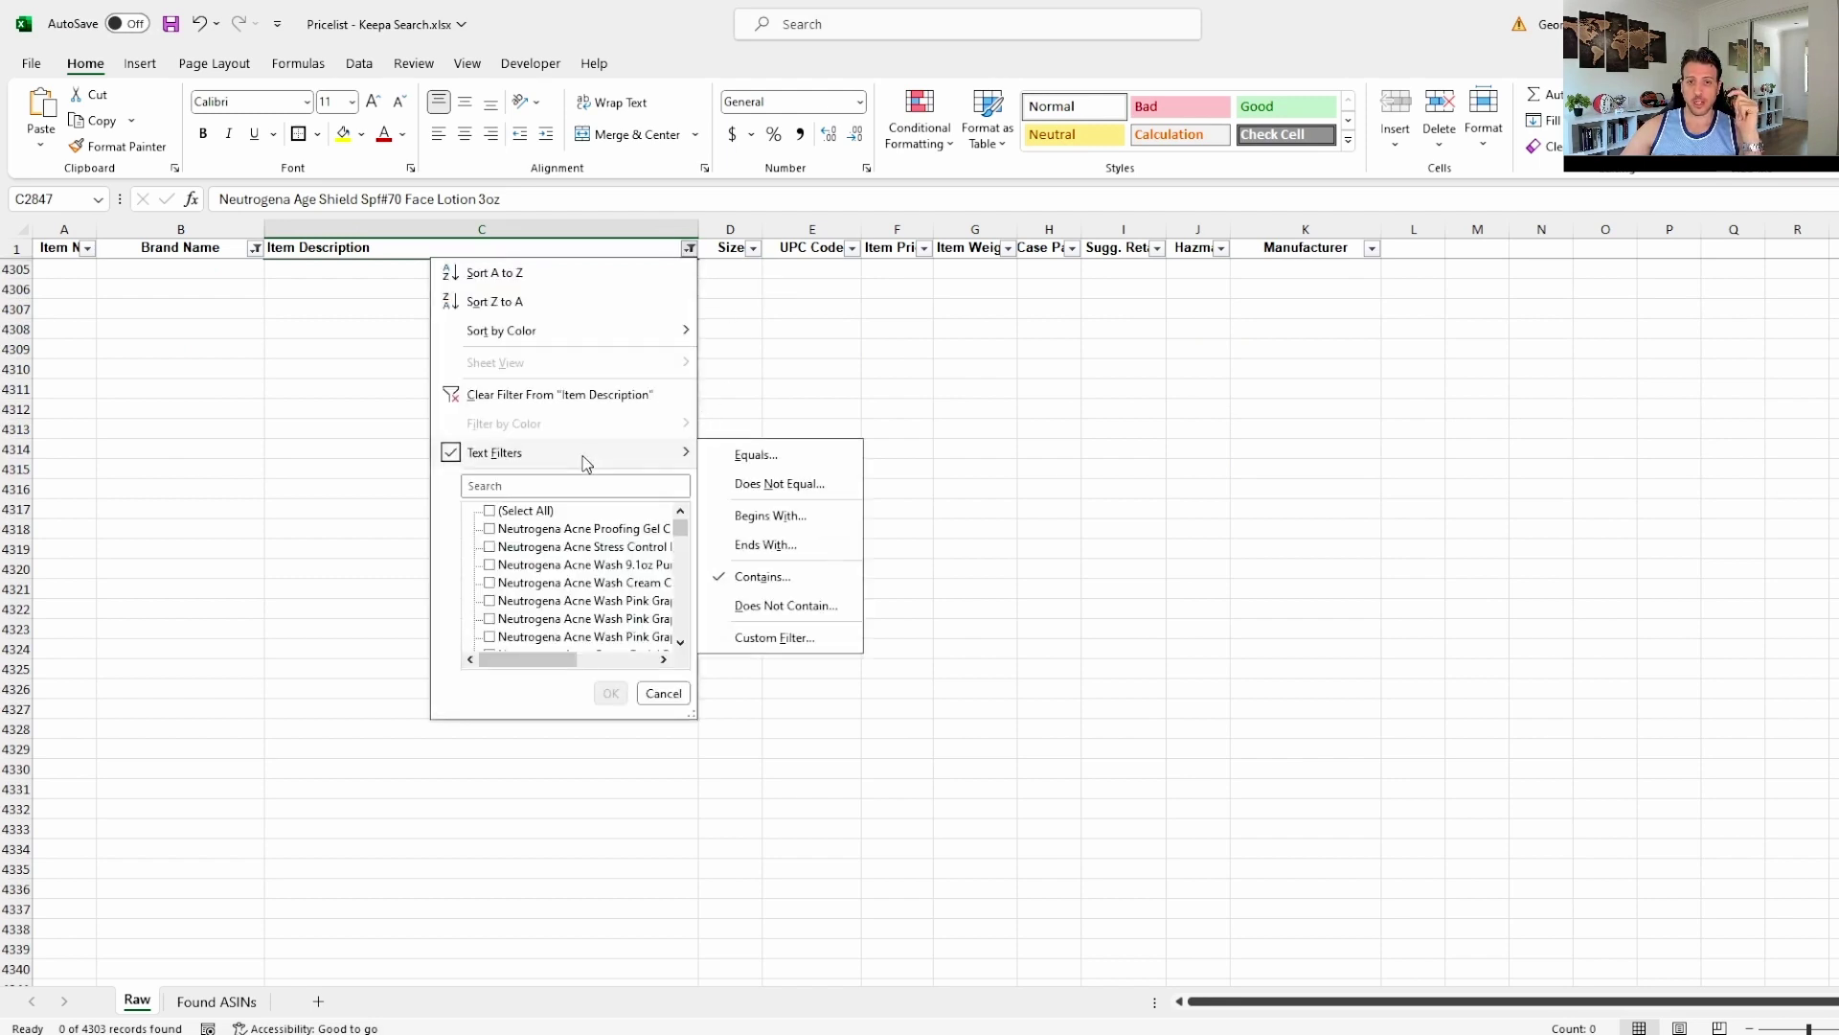
{"action": "left_click", "coordinate": [842, 575]}
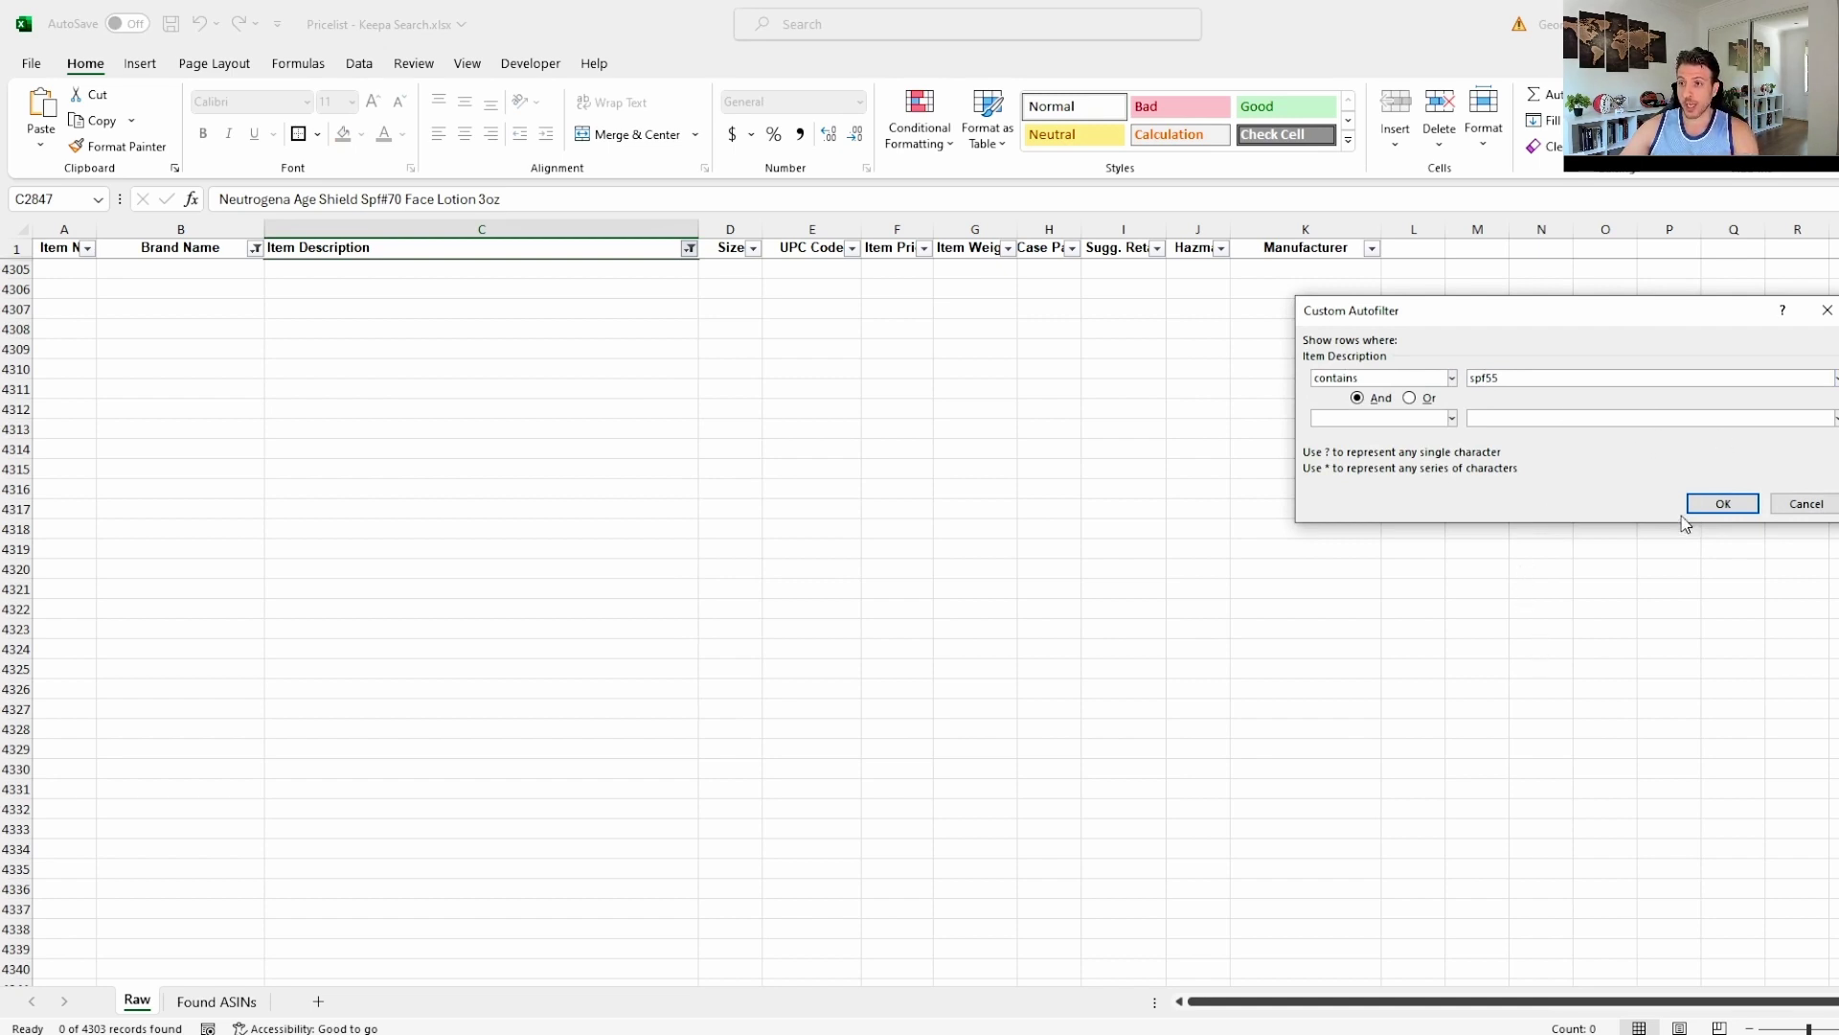
{"action": "left_click", "coordinate": [1717, 502]}
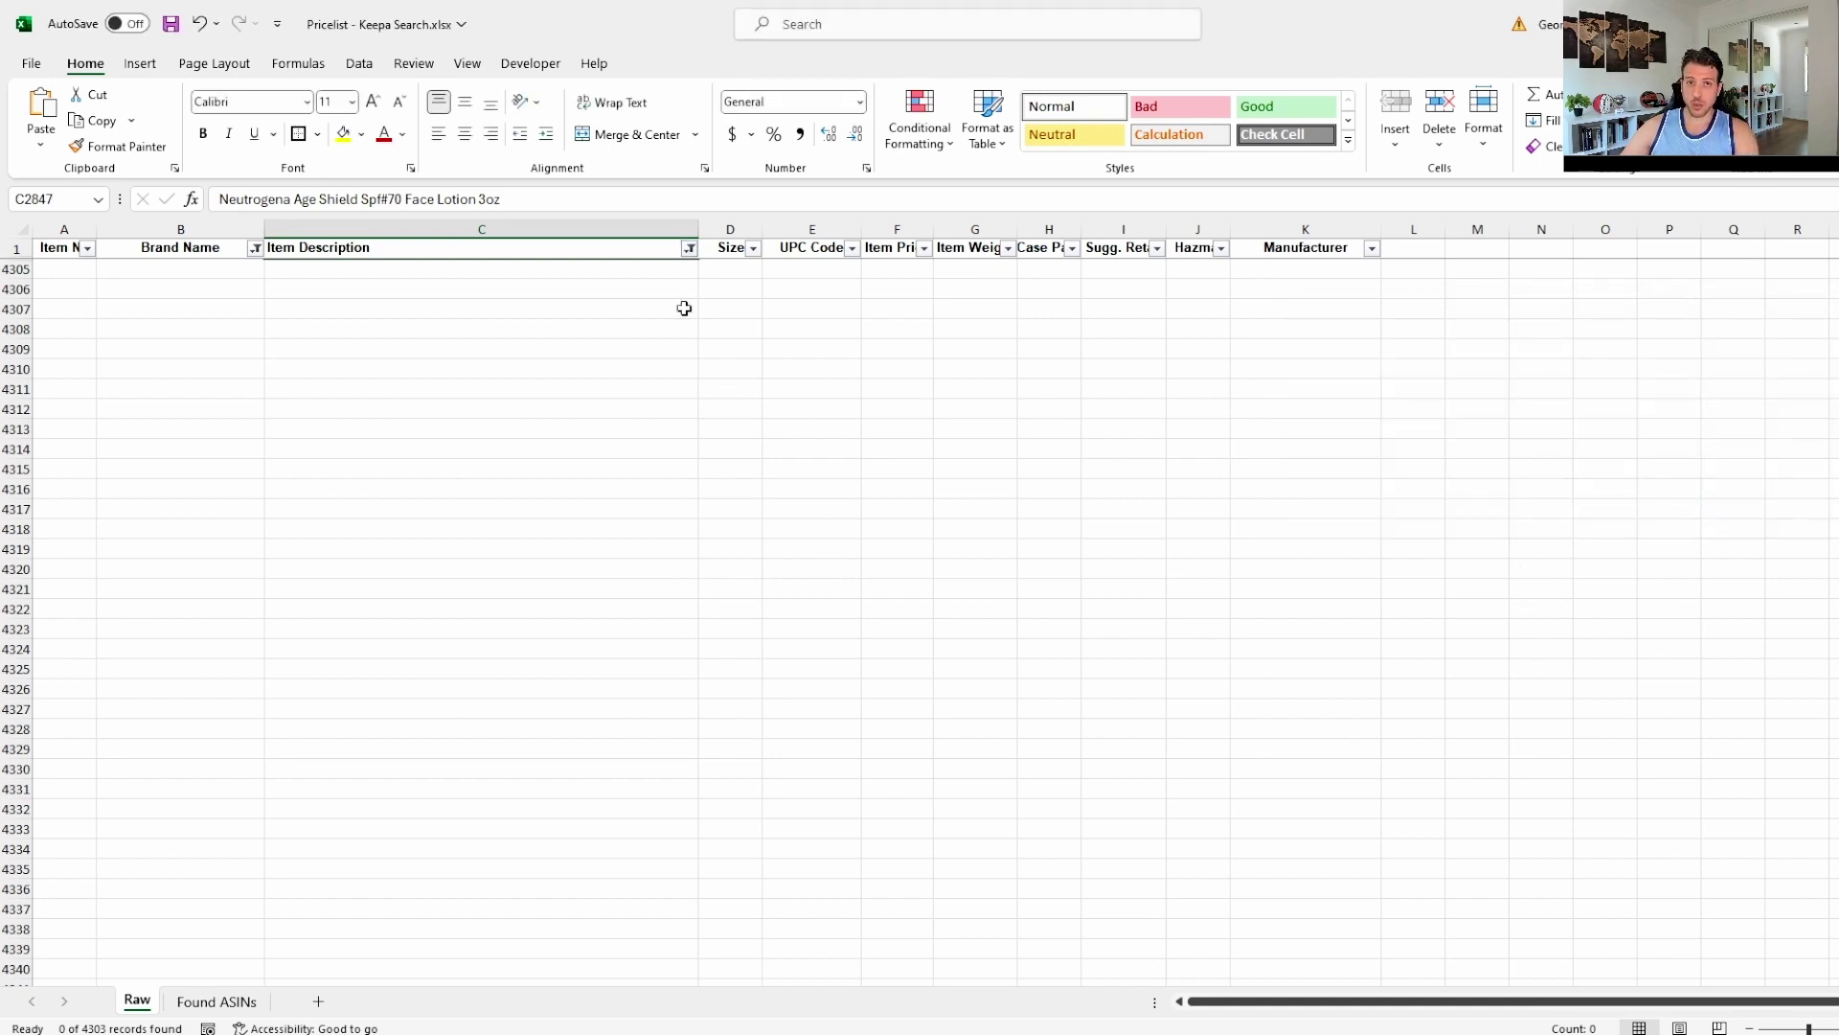
{"action": "left_click", "coordinate": [690, 248]}
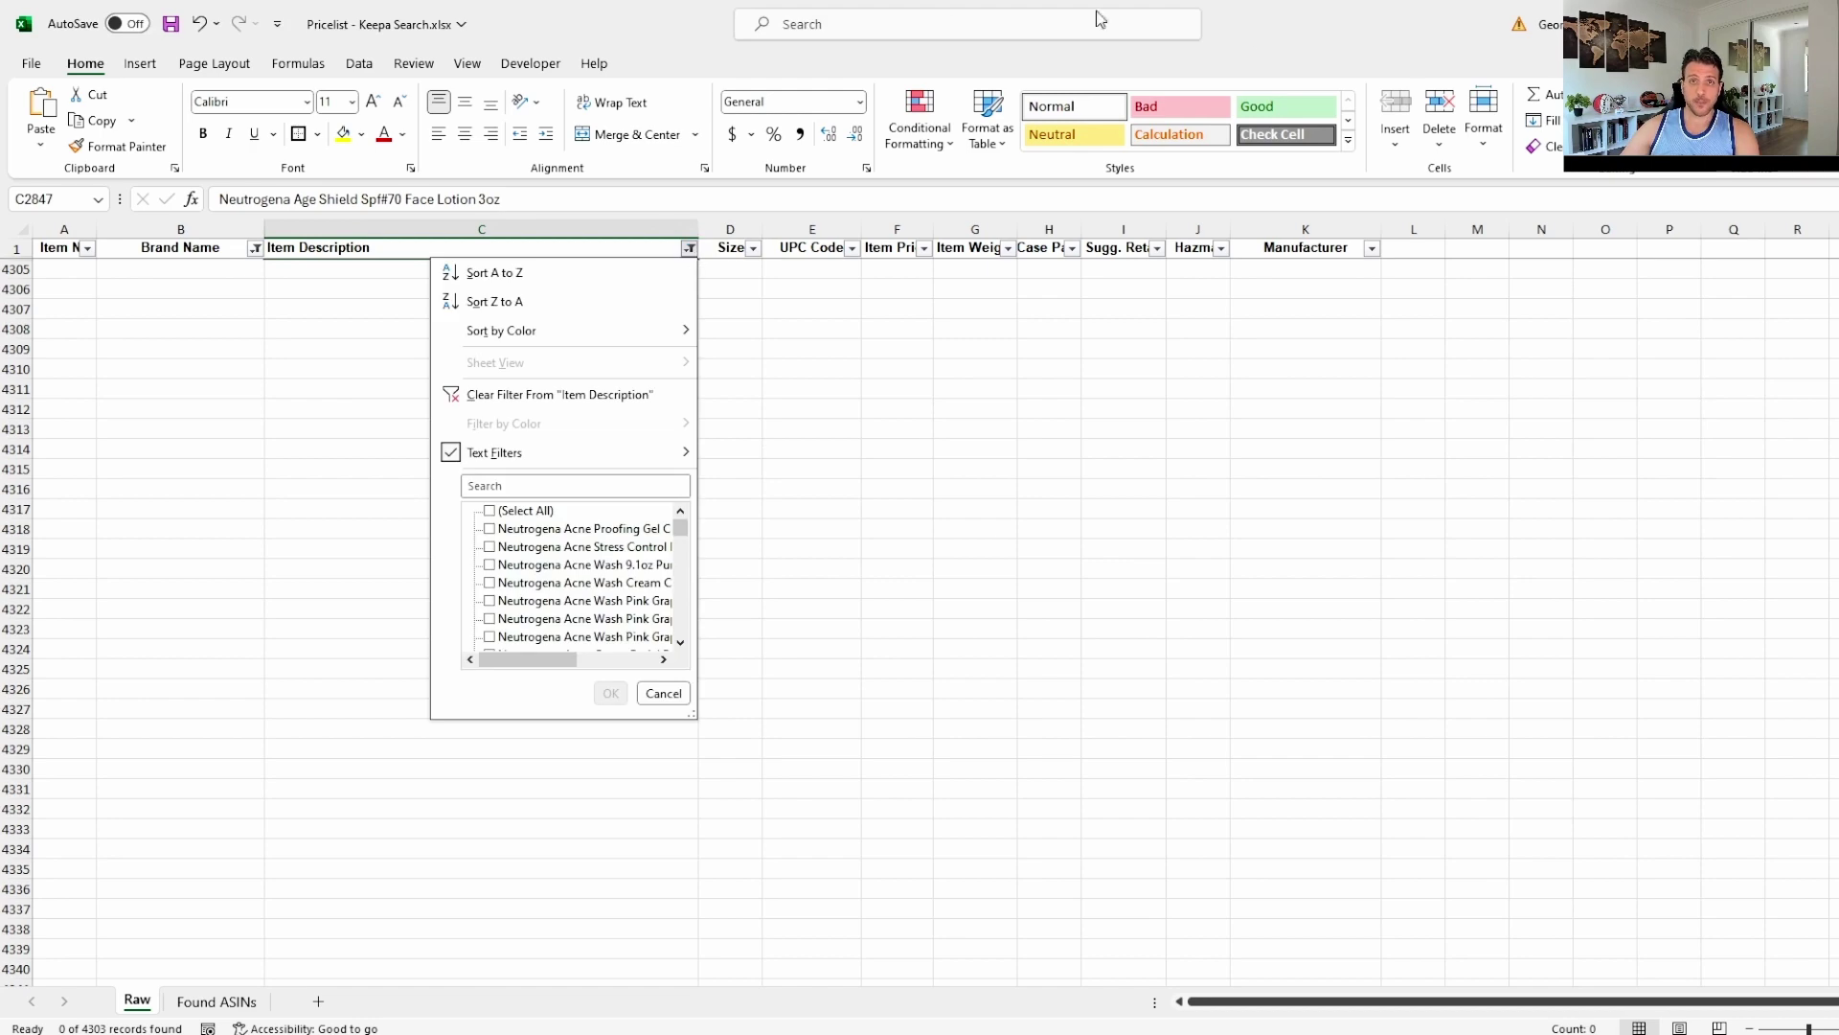
{"action": "left_click_drag", "start_coordinate": [1280, 11], "coordinate": [1483, 142]}
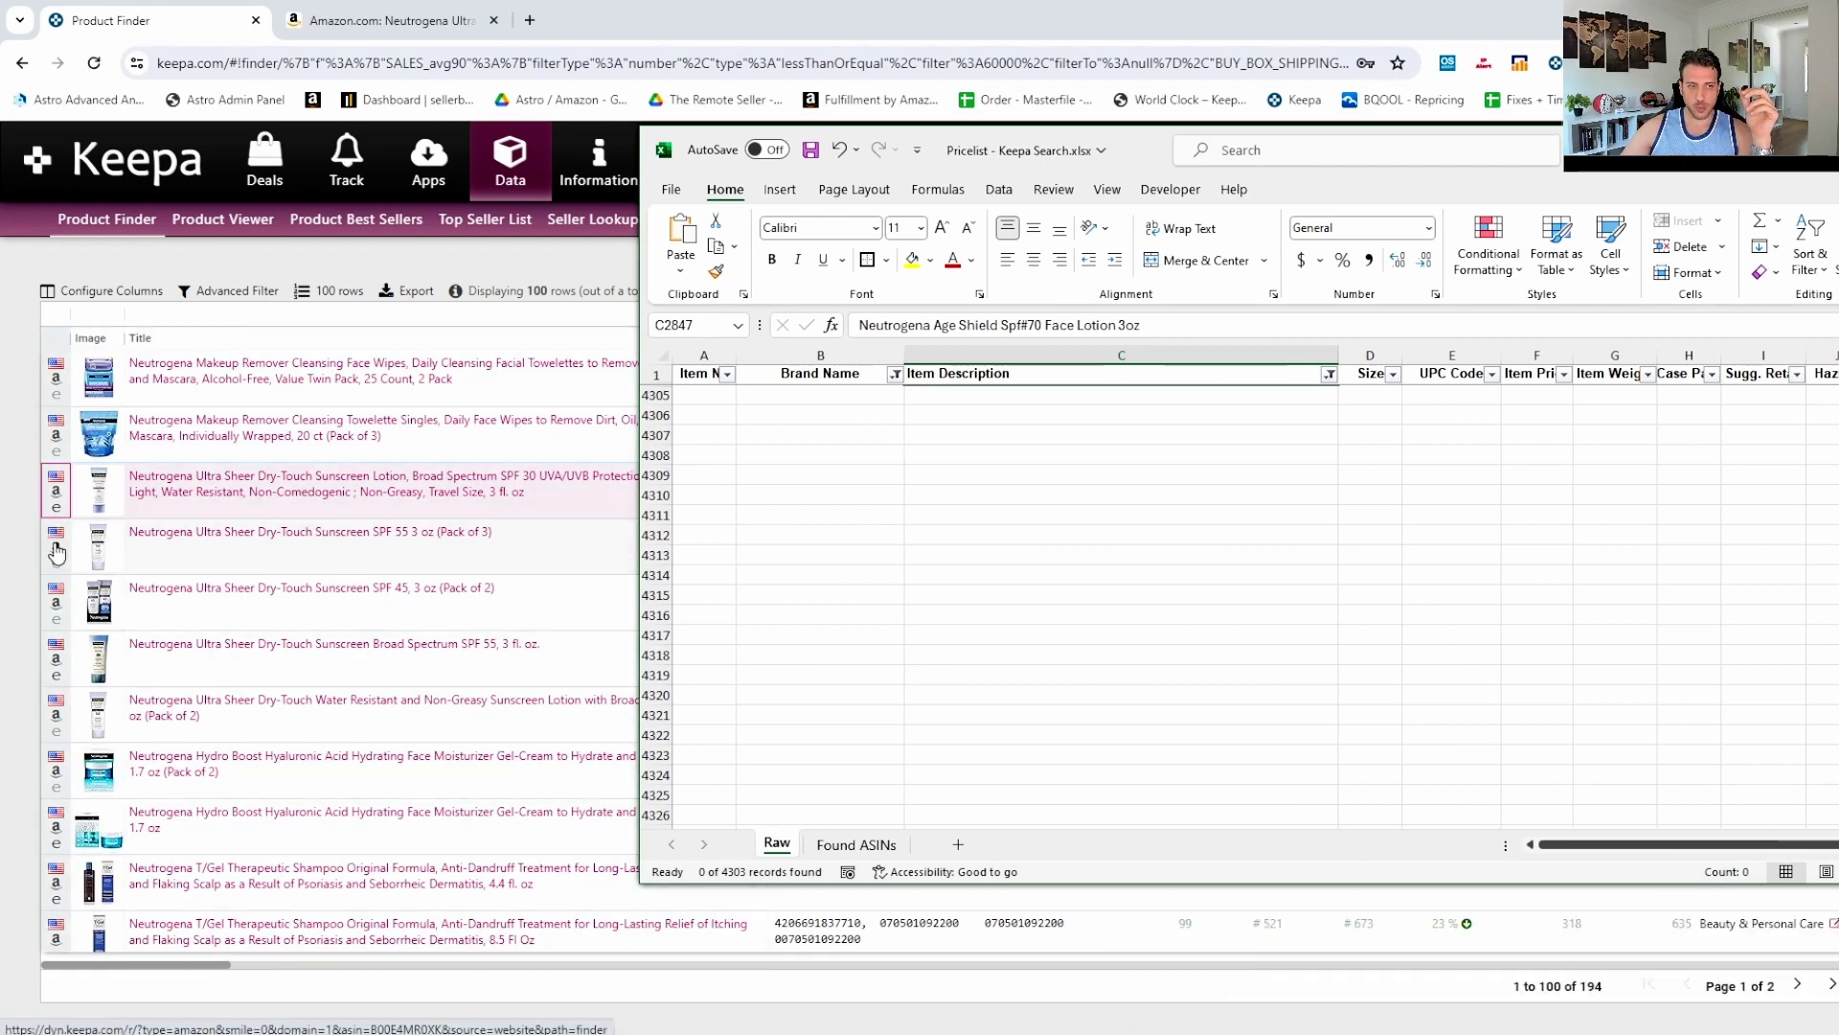
Check the SPF 55 3 oz listing from Keepa, then bring Excel back over it.
{"action": "left_click", "coordinate": [55, 554]}
{"action": "left_click", "coordinate": [55, 554]}
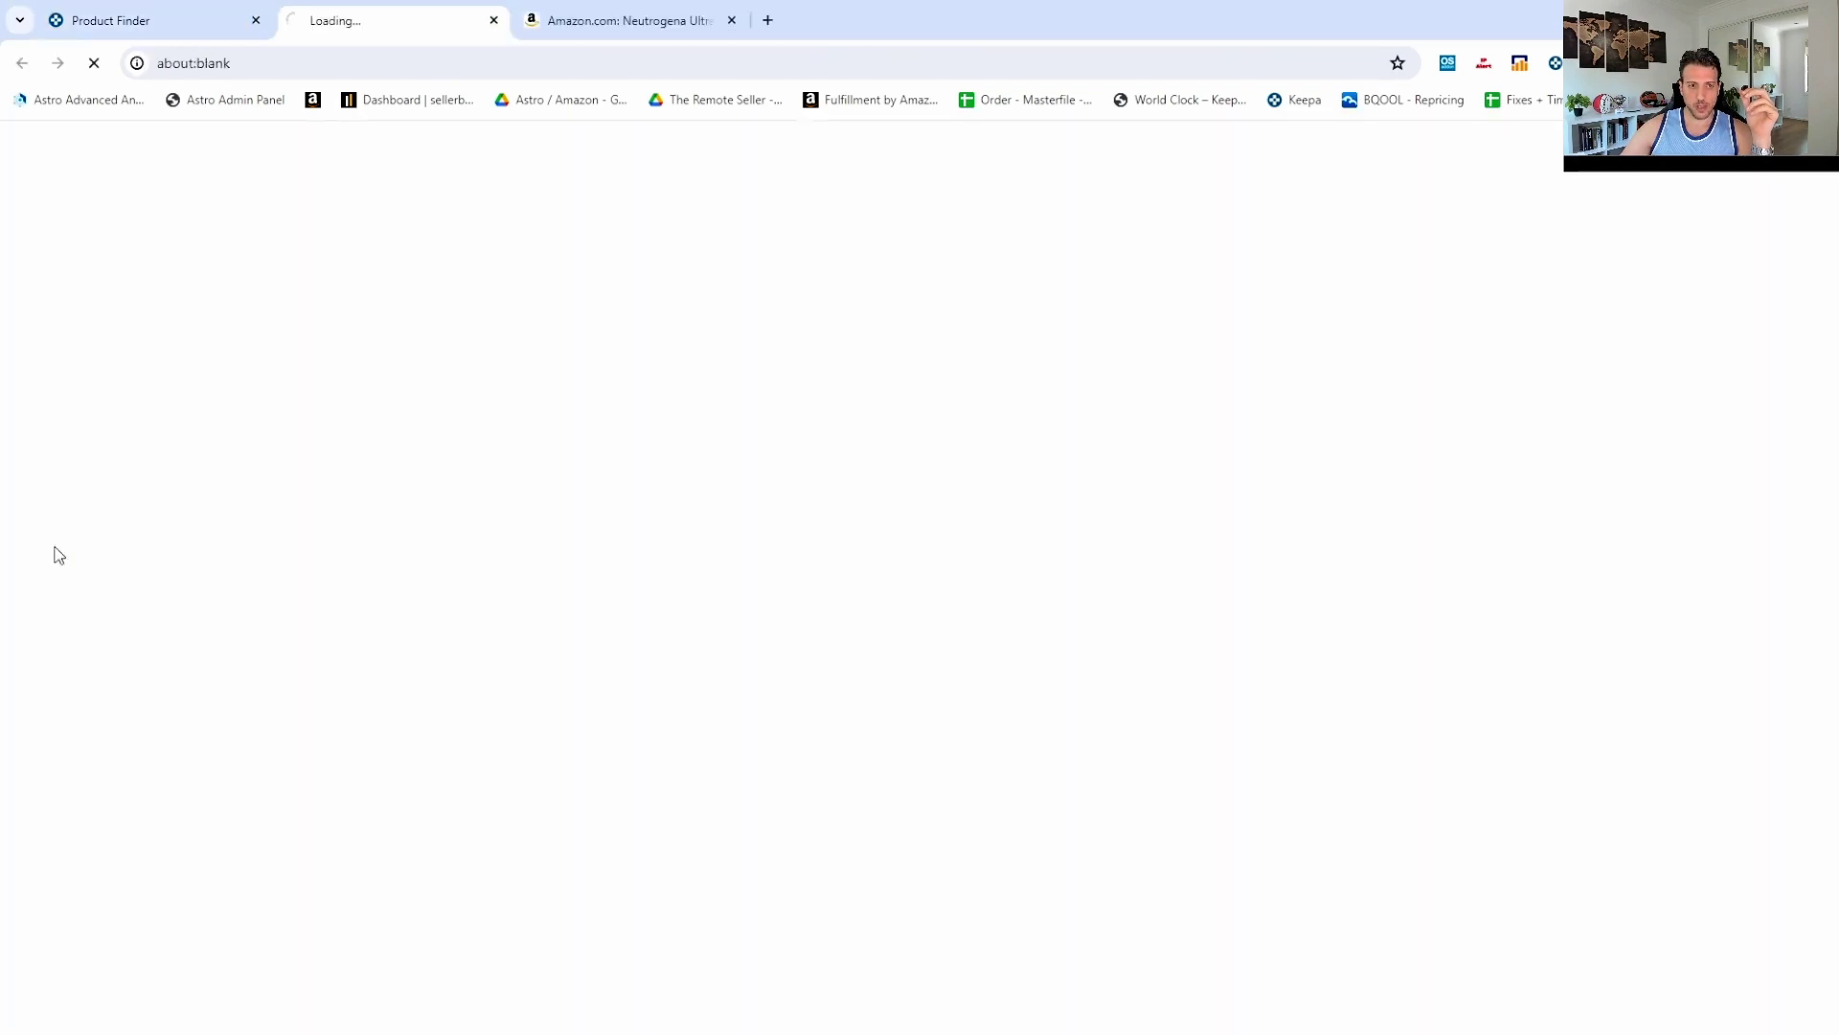
{"action": "left_click", "coordinate": [144, 20]}
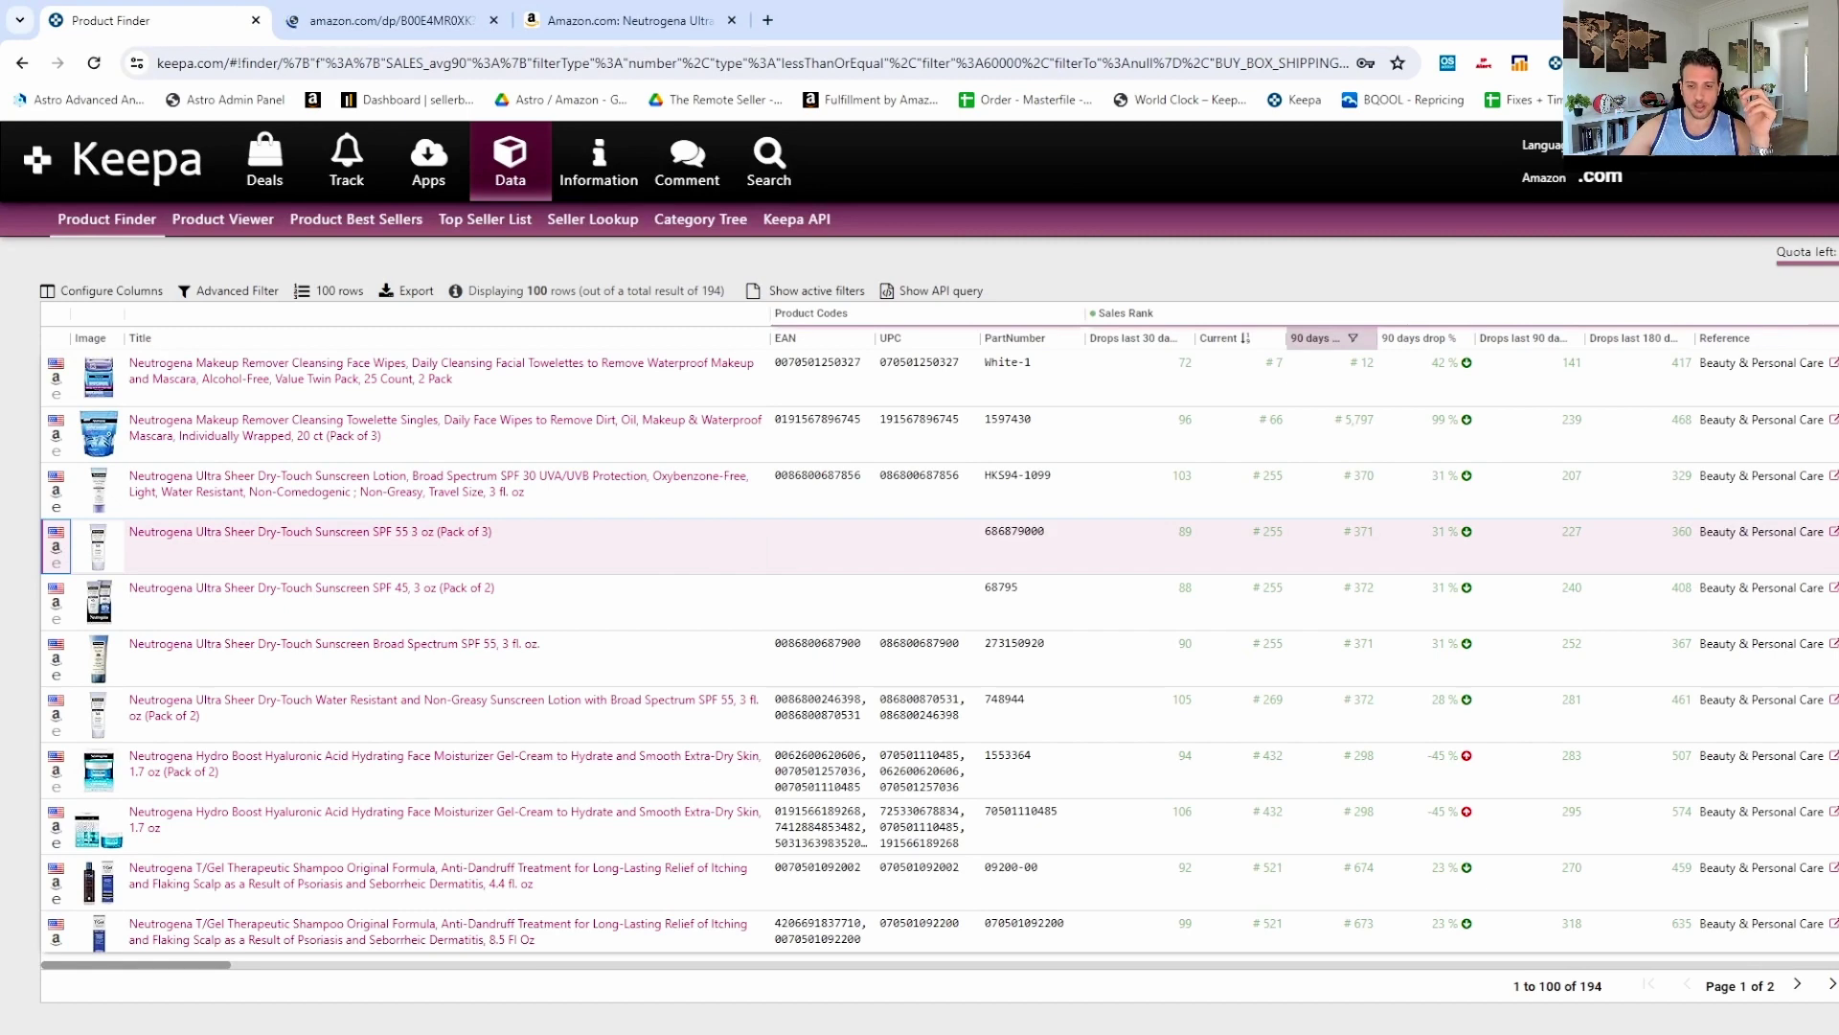
{"action": "key", "text": "alt+Tab"}
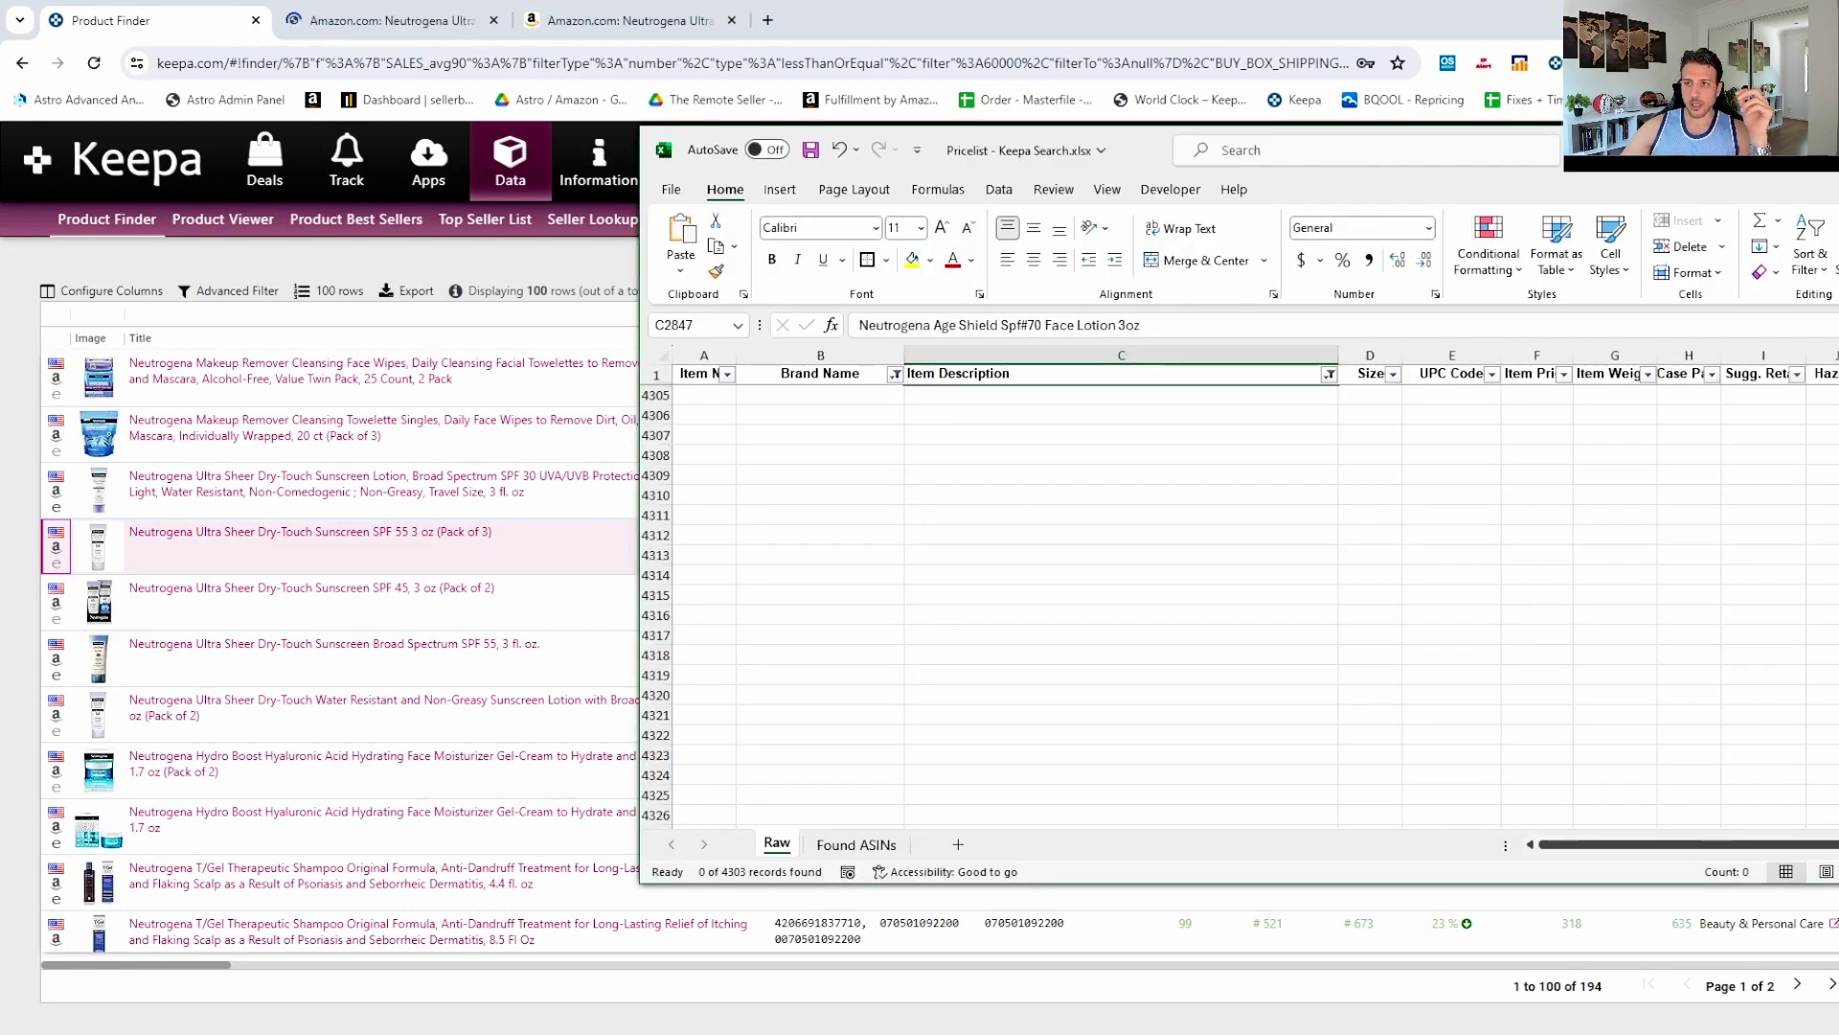
{"action": "left_click_drag", "start_coordinate": [1557, 161], "coordinate": [1522, 158]}
Filter Item Description to text containing 'Dry Touch', showing 4 of 4303 records.
{"action": "left_click", "coordinate": [1293, 376]}
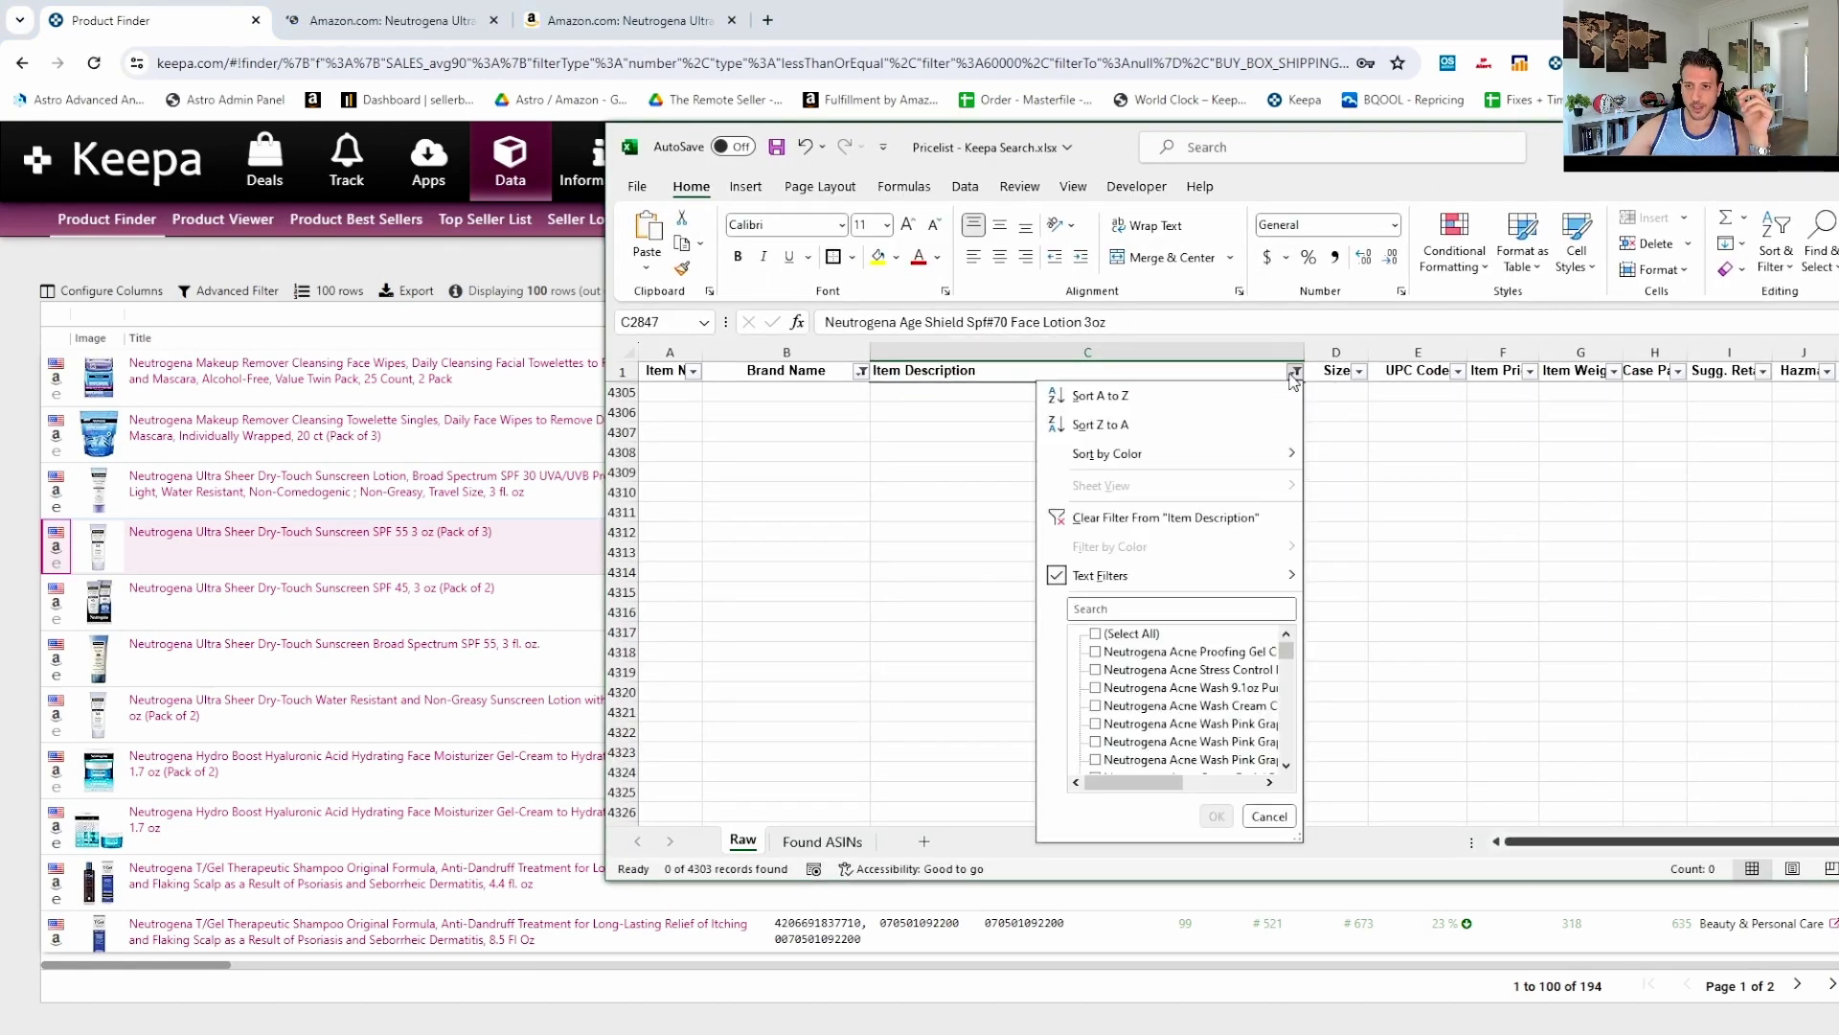
{"action": "mouse_move", "coordinate": [1129, 586]}
{"action": "left_click", "coordinate": [1389, 705]}
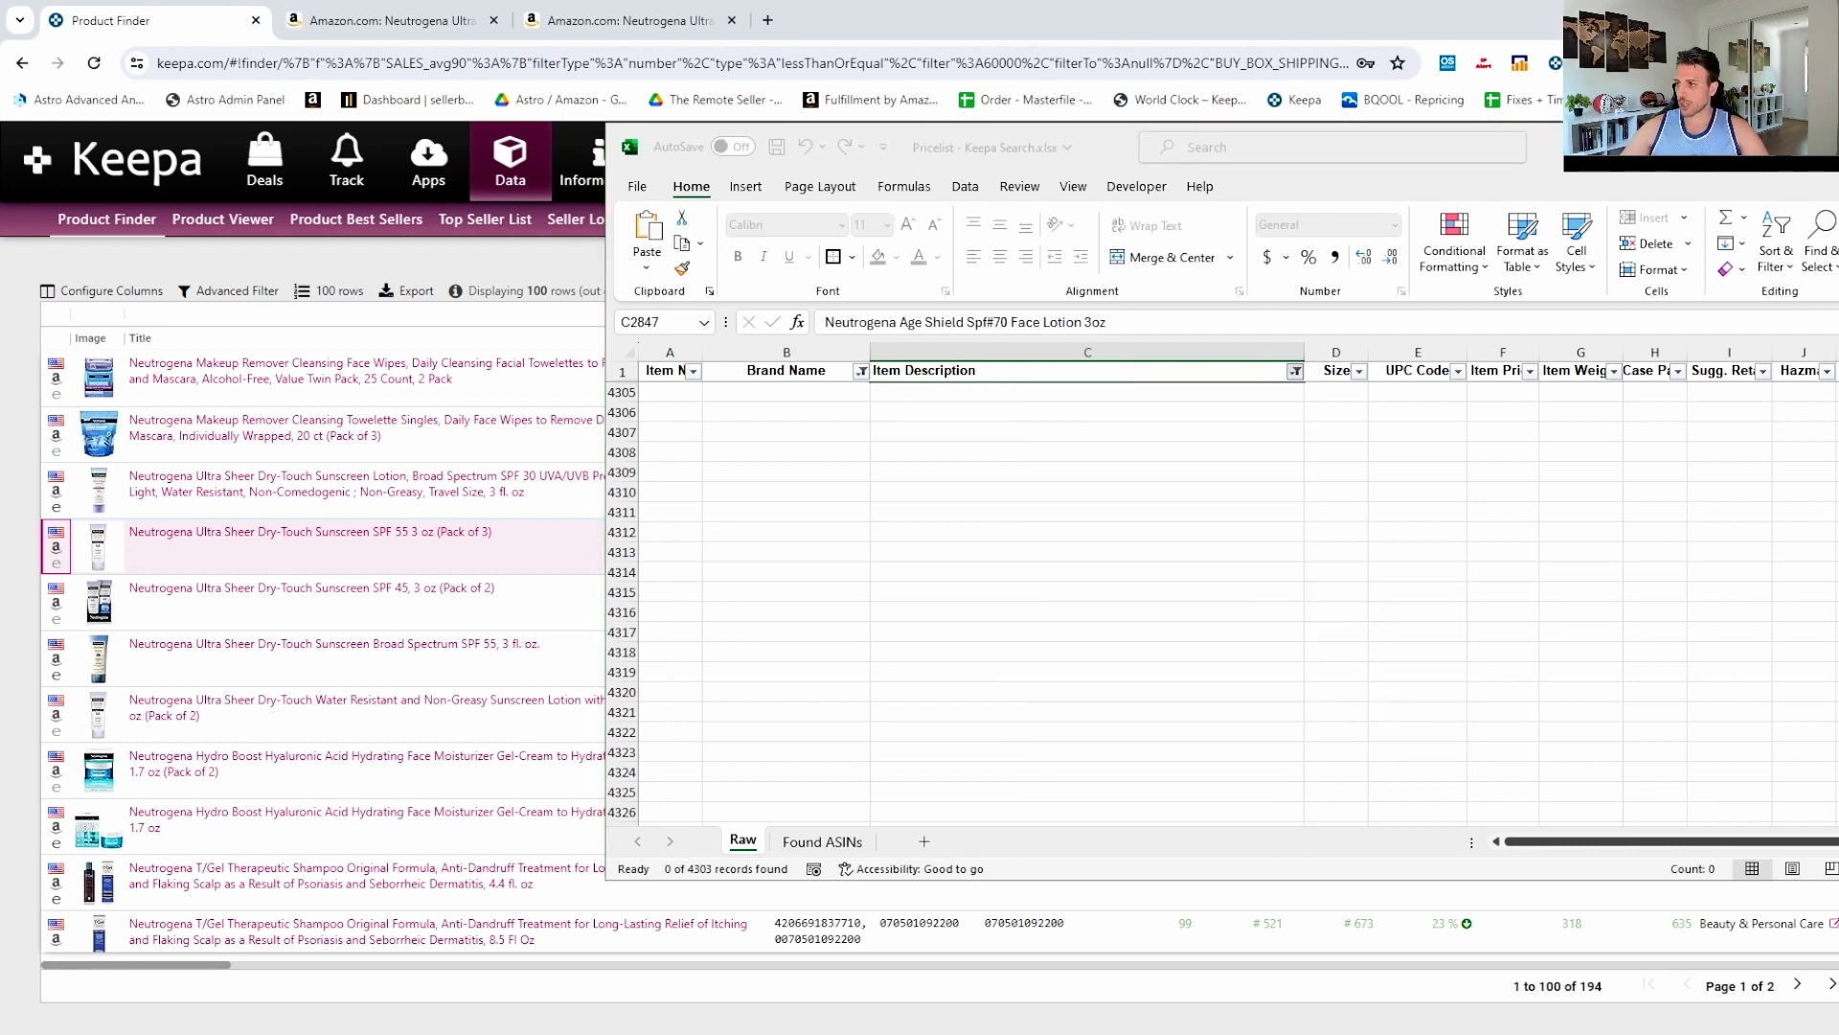
{"action": "type", "text": "Dry Touch"}
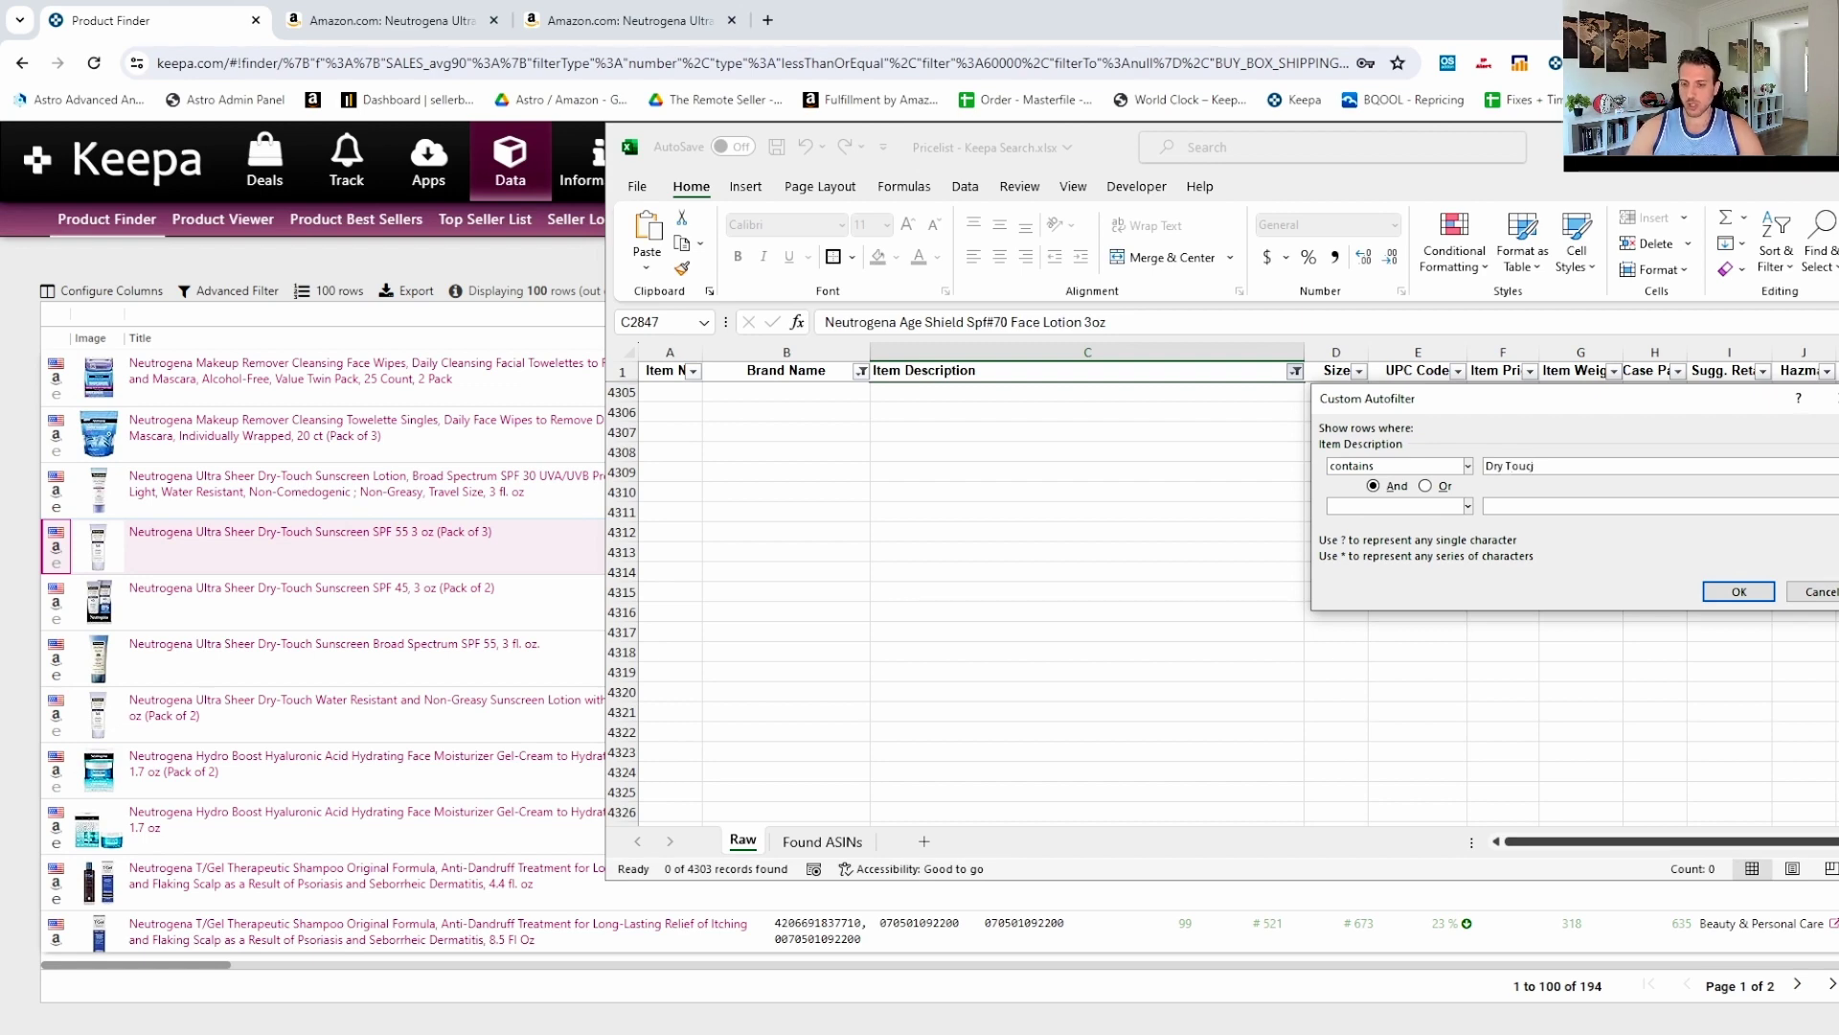
{"action": "key", "text": "Return"}
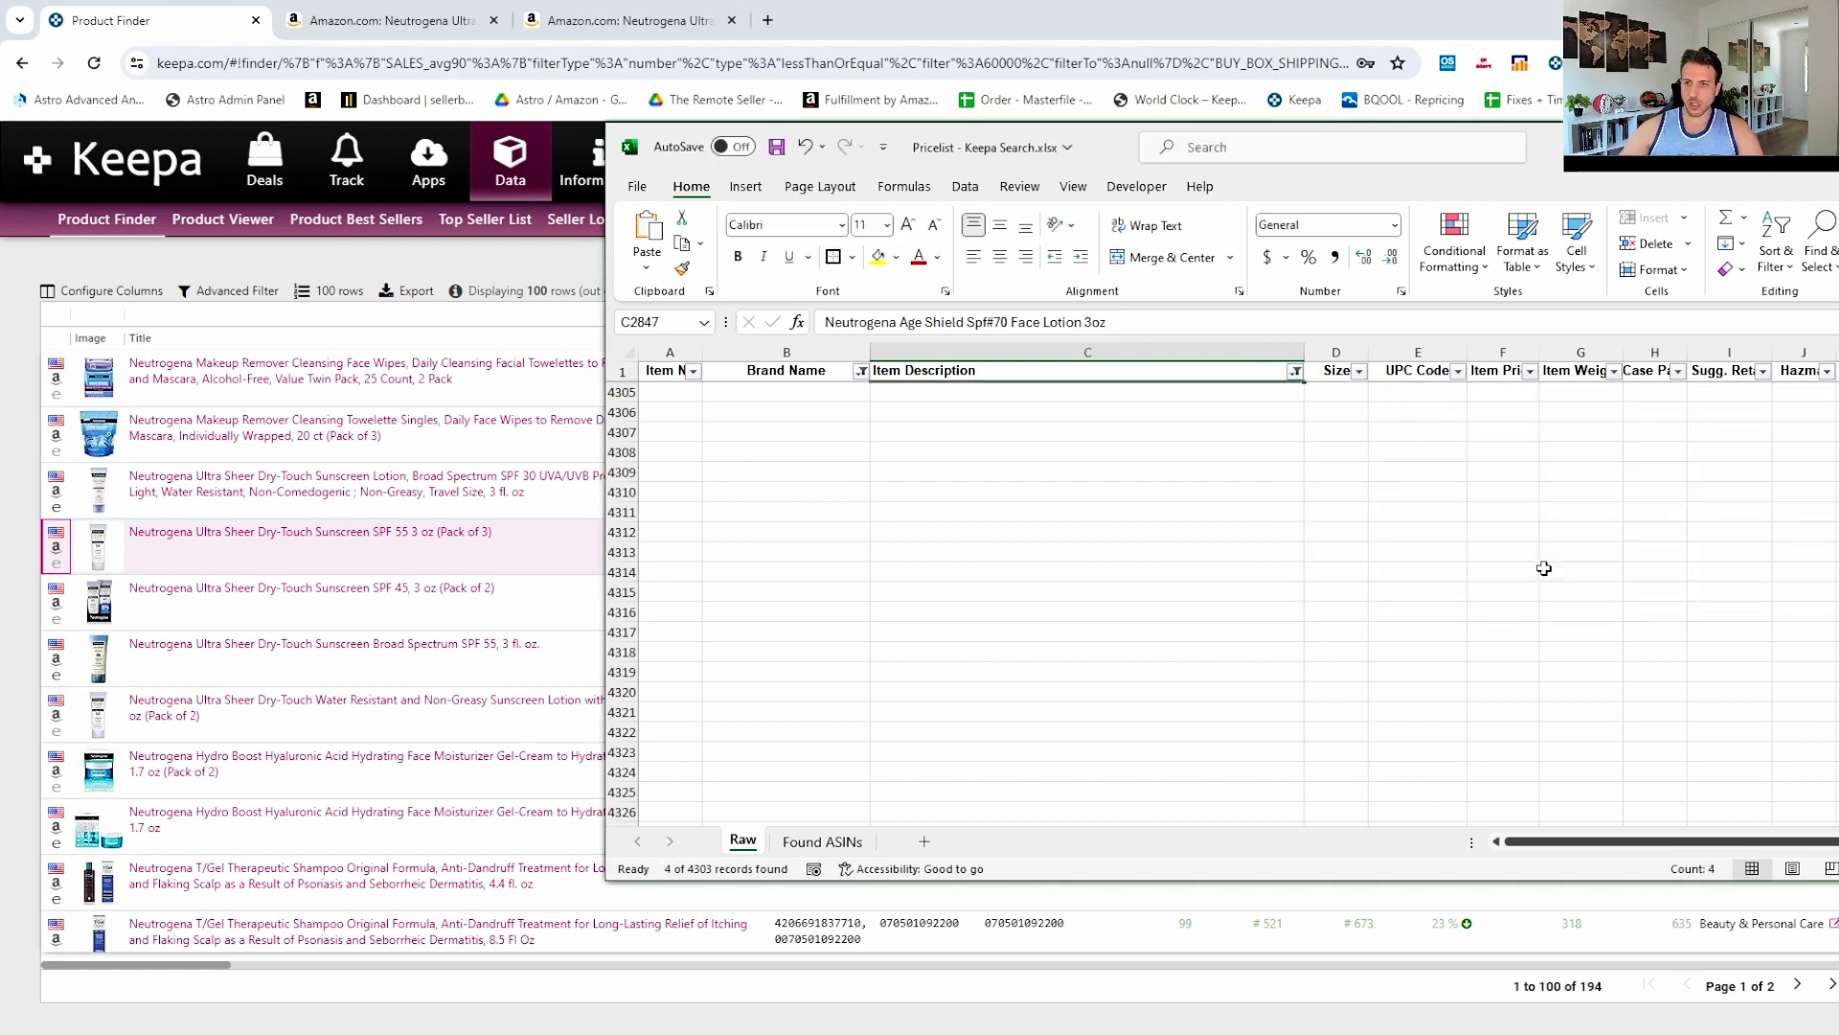
{"action": "left_click_drag", "start_coordinate": [1102, 146], "coordinate": [962, 143]}
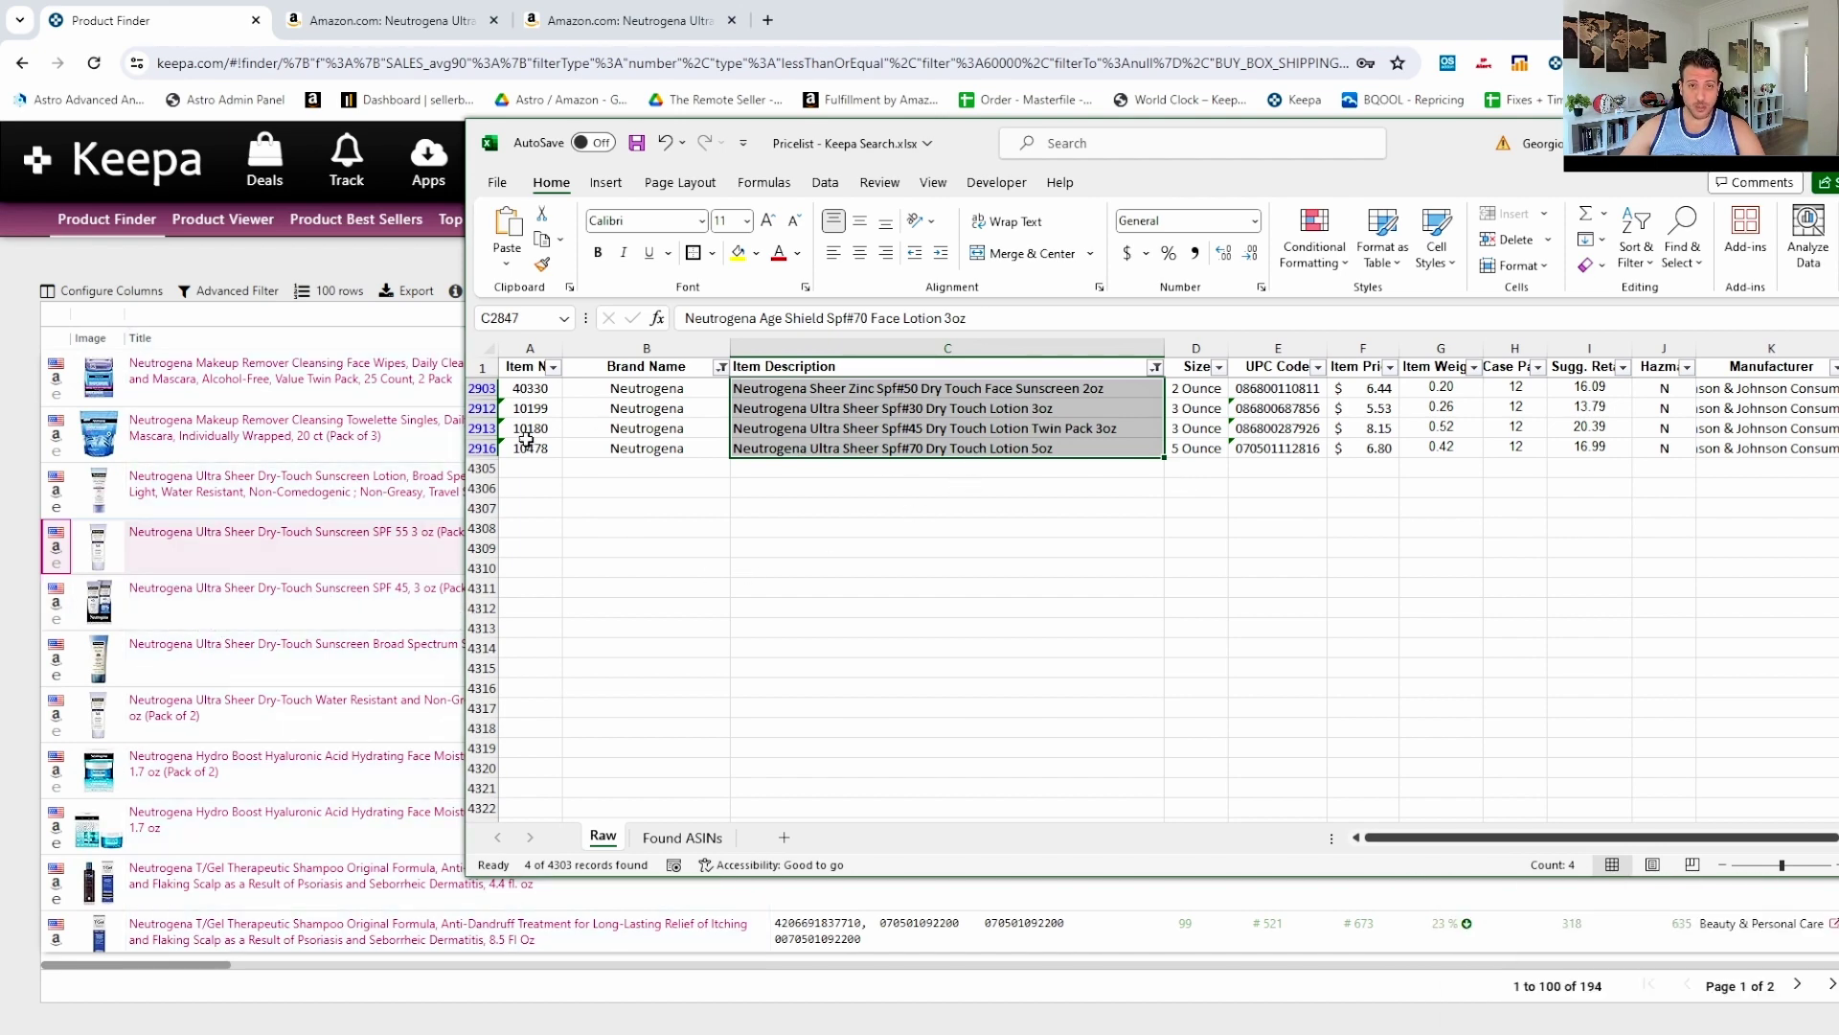
Copy row 2913, the 10180 Ultra Sheer Spf#45 Dry Touch Lotion Twin Pack, across columns A:K.
{"action": "left_click_drag", "start_coordinate": [526, 431], "coordinate": [1241, 428]}
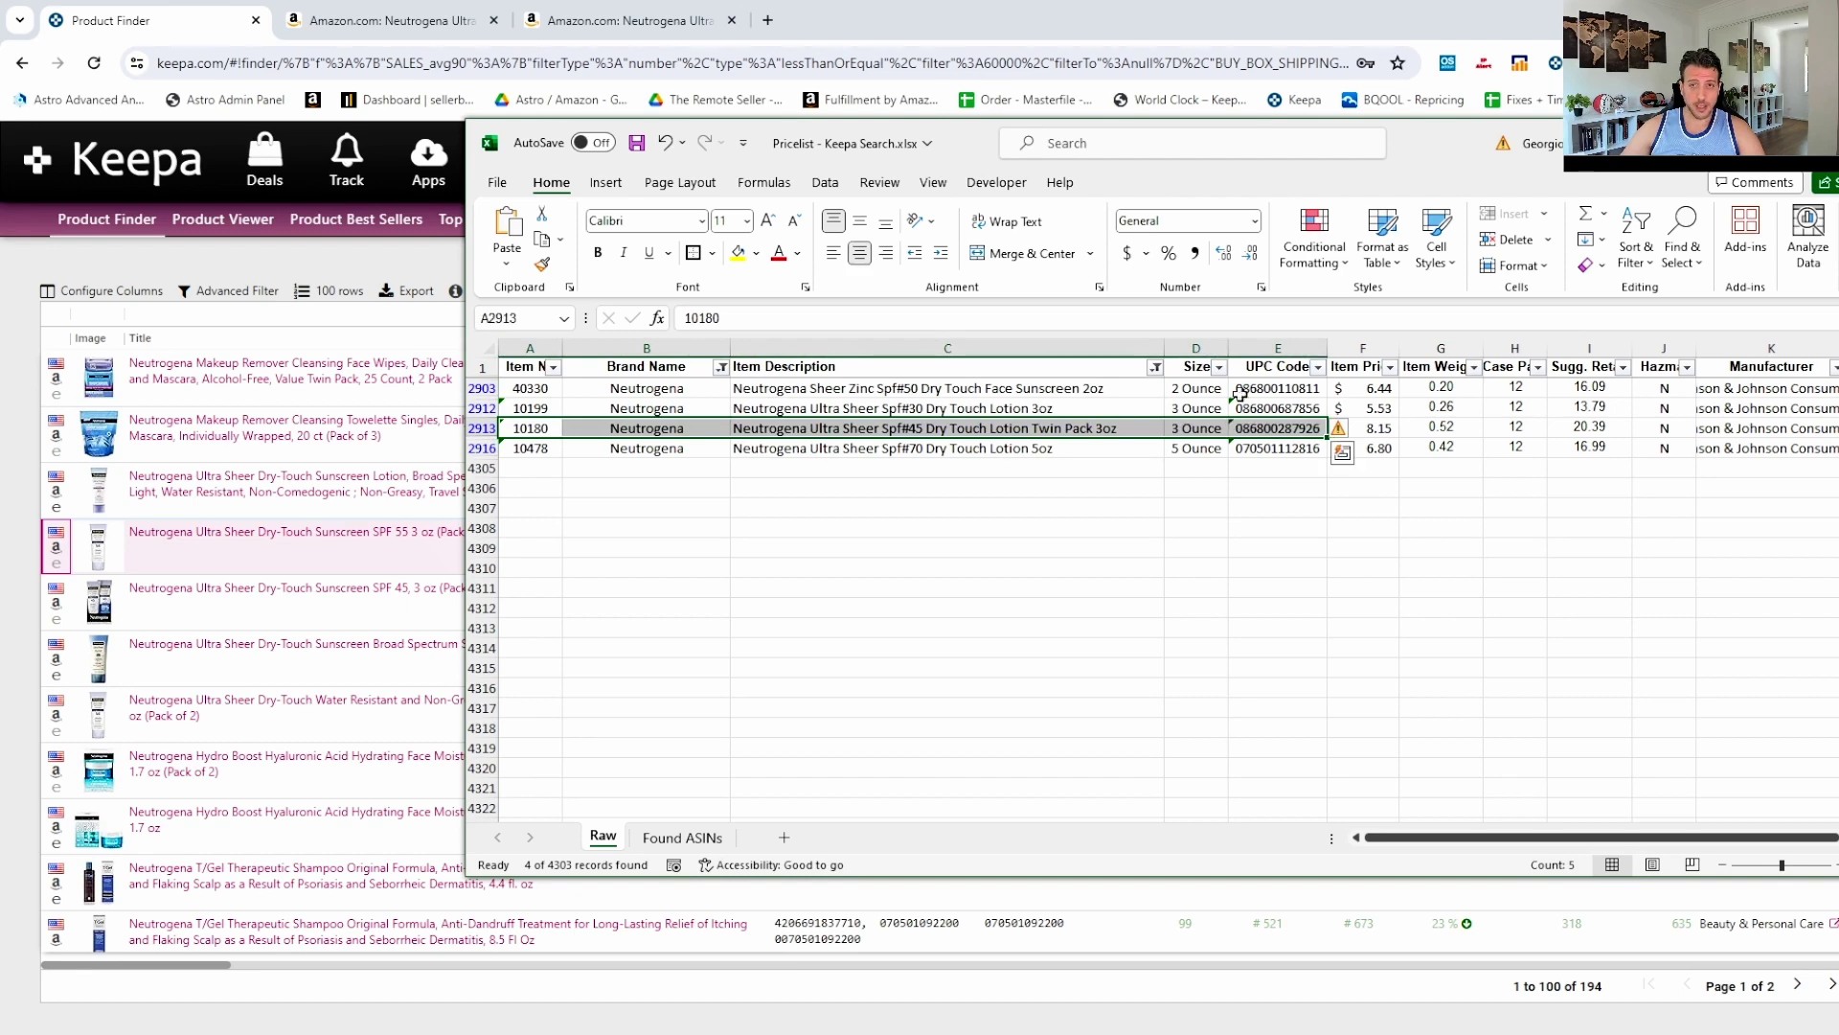
{"action": "left_click_drag", "start_coordinate": [1449, 144], "coordinate": [1705, 266]}
{"action": "left_click_drag", "start_coordinate": [1713, 241], "coordinate": [1716, 230]}
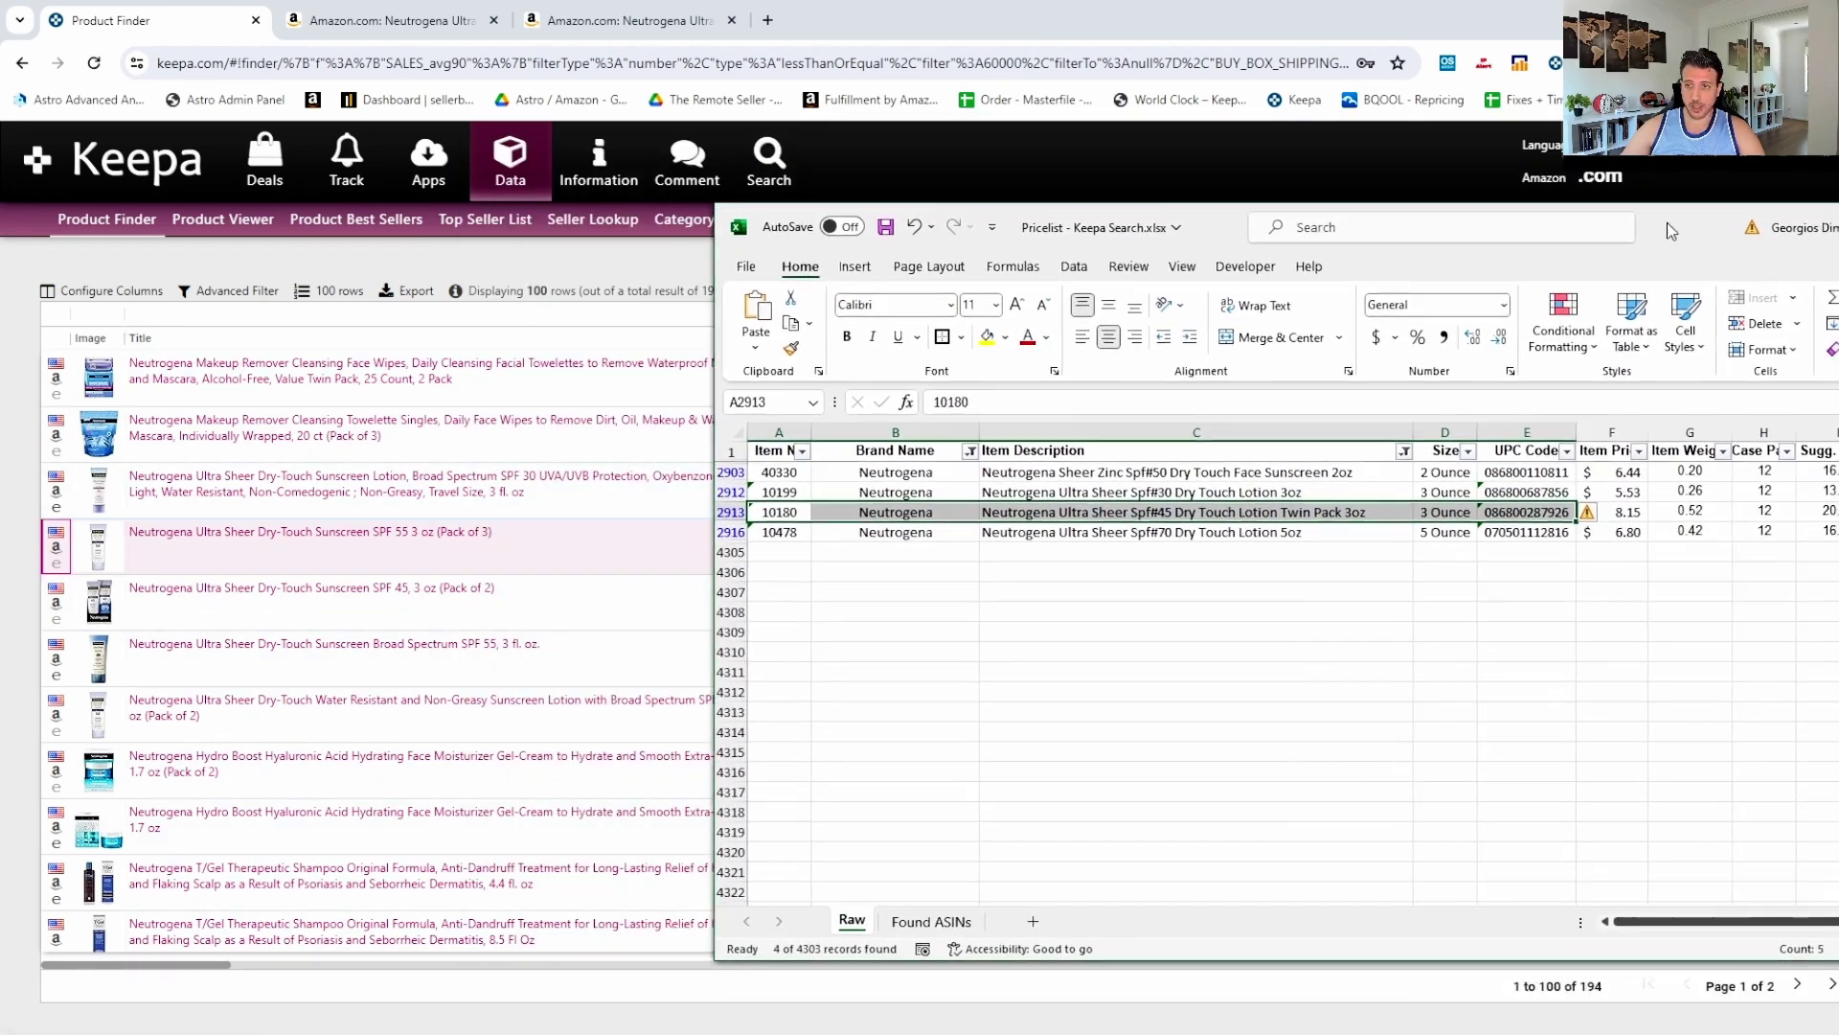
{"action": "double_click", "coordinate": [1667, 223]}
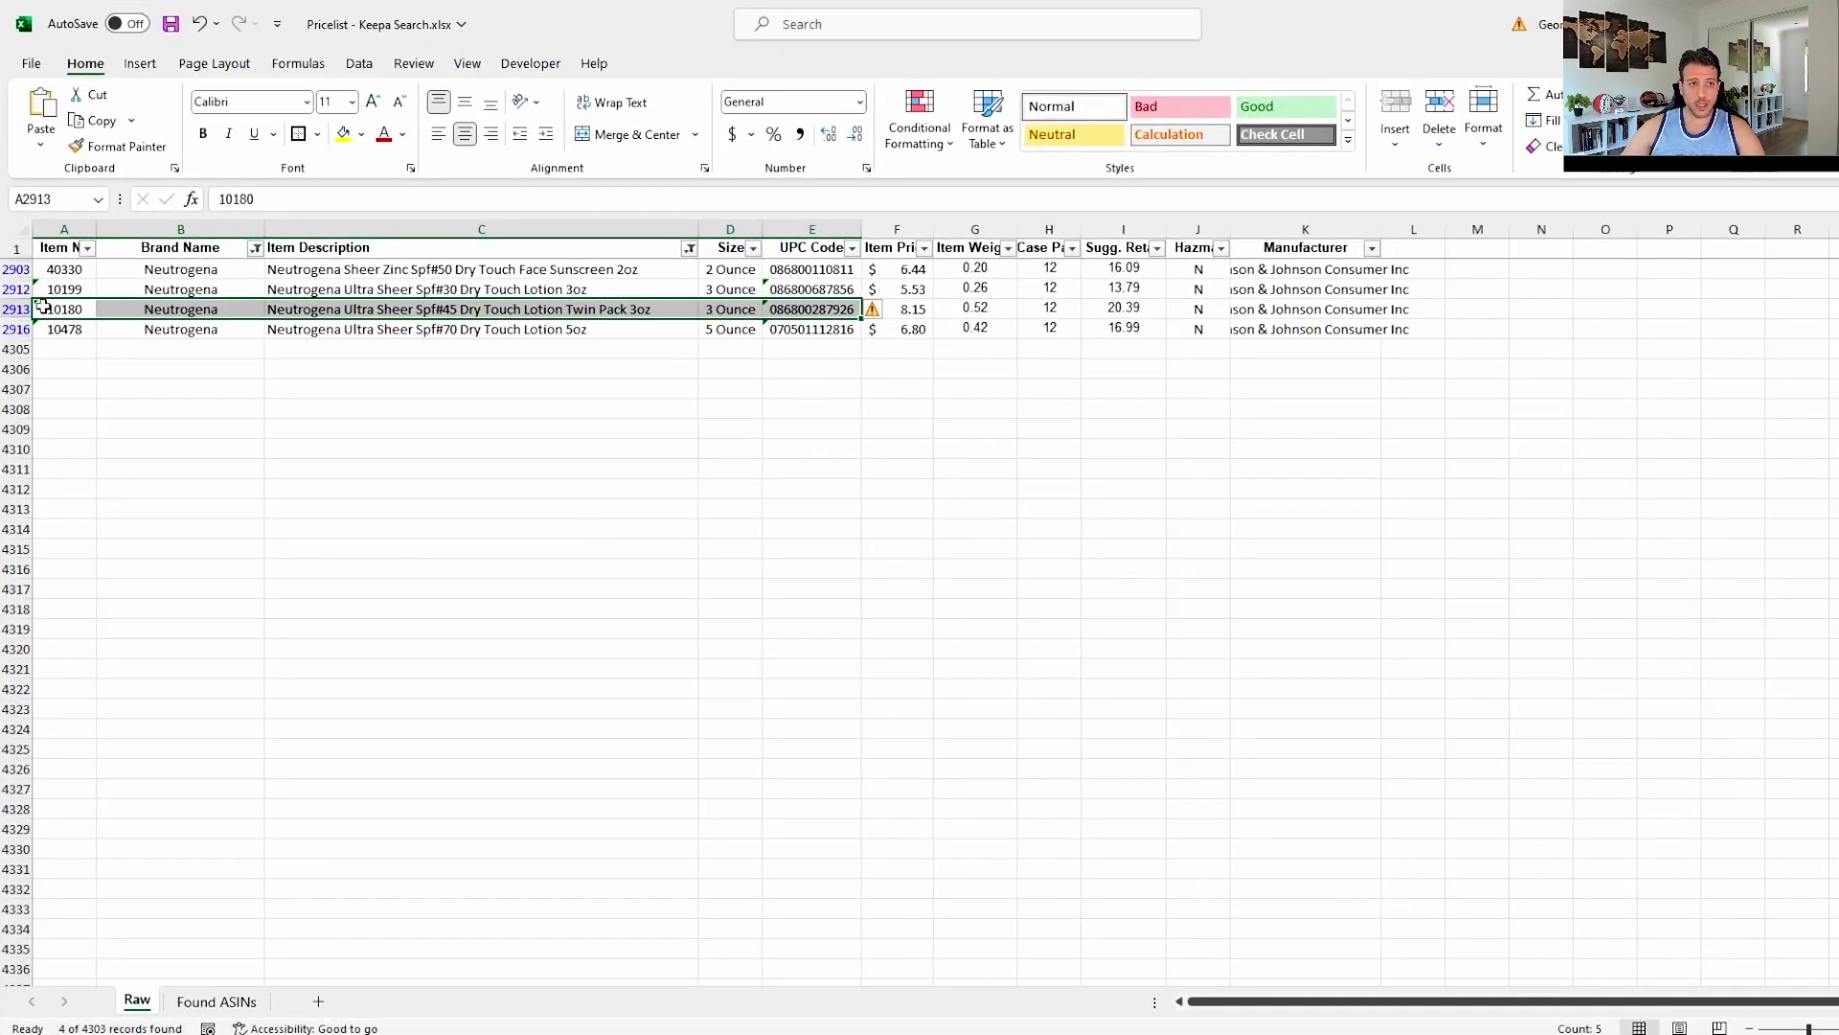
{"action": "key", "text": "ctrl+shift+Right"}
{"action": "key", "text": "ctrl+c"}
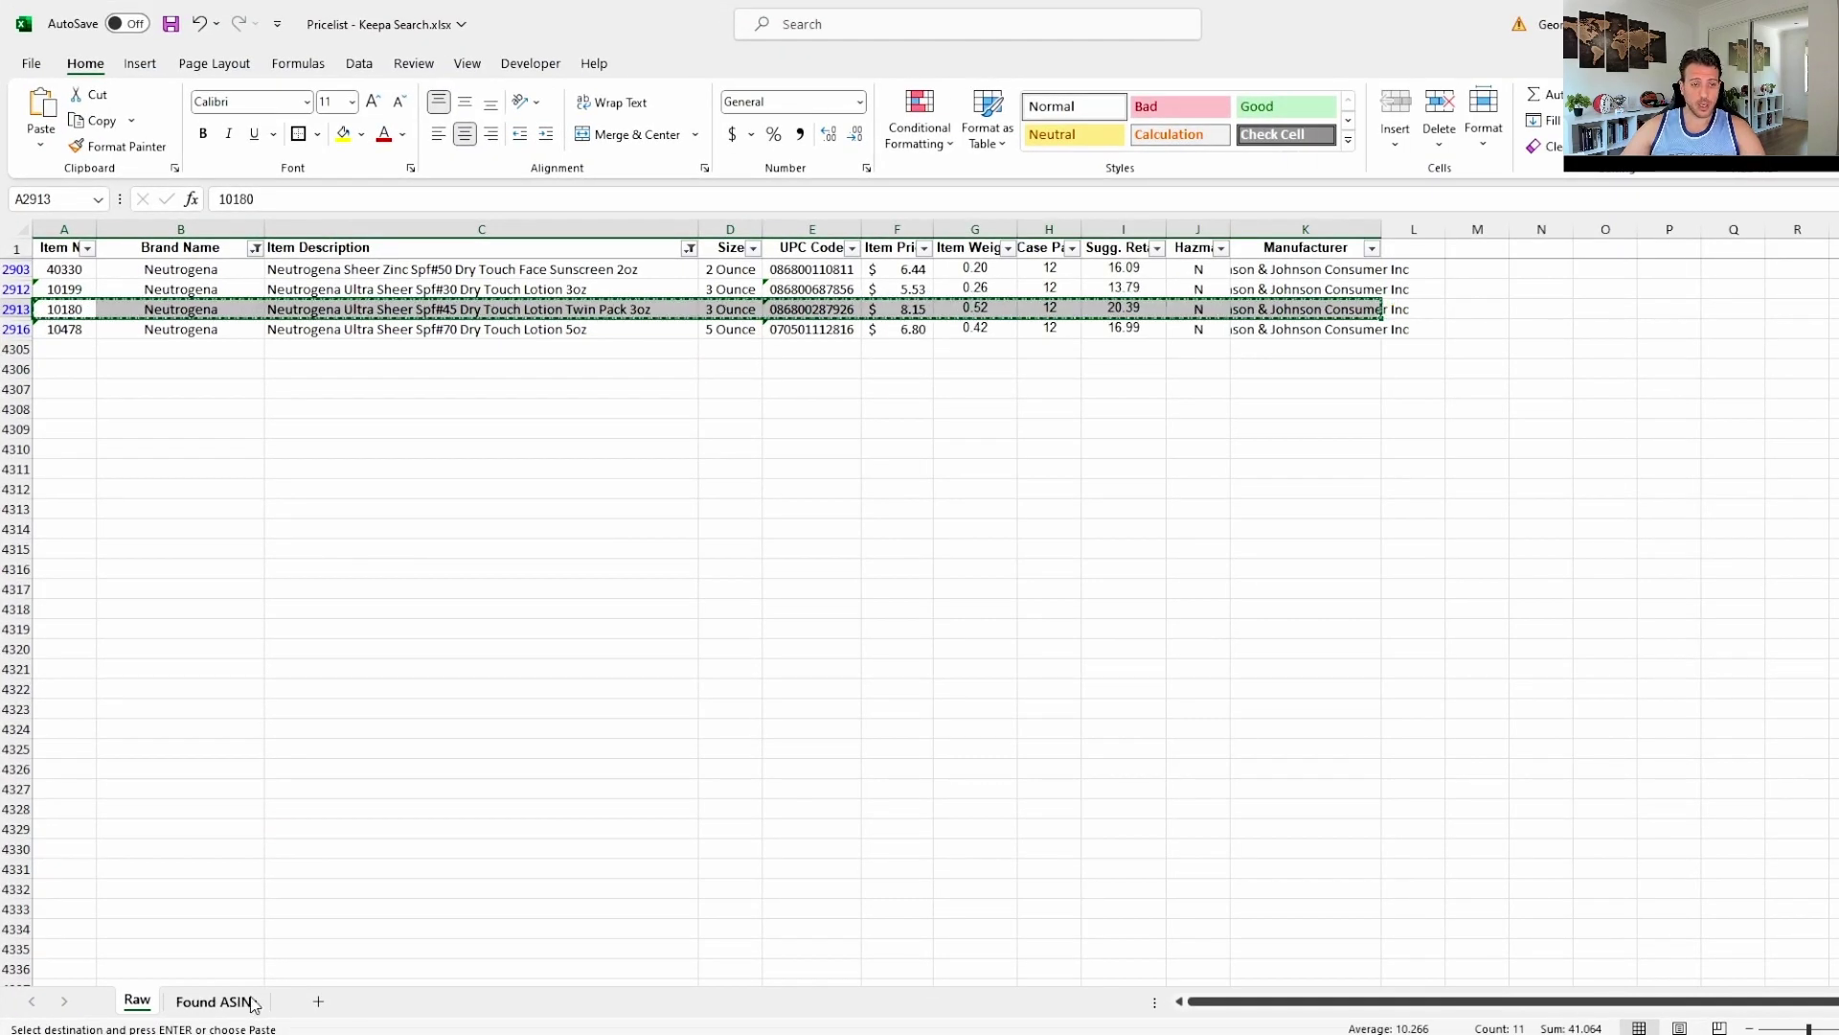
Paste the twin pack row into row 5 of the Found ASINs sheet.
{"action": "left_click", "coordinate": [219, 1001]}
{"action": "left_click", "coordinate": [50, 328]}
{"action": "key", "text": "ctrl+v"}
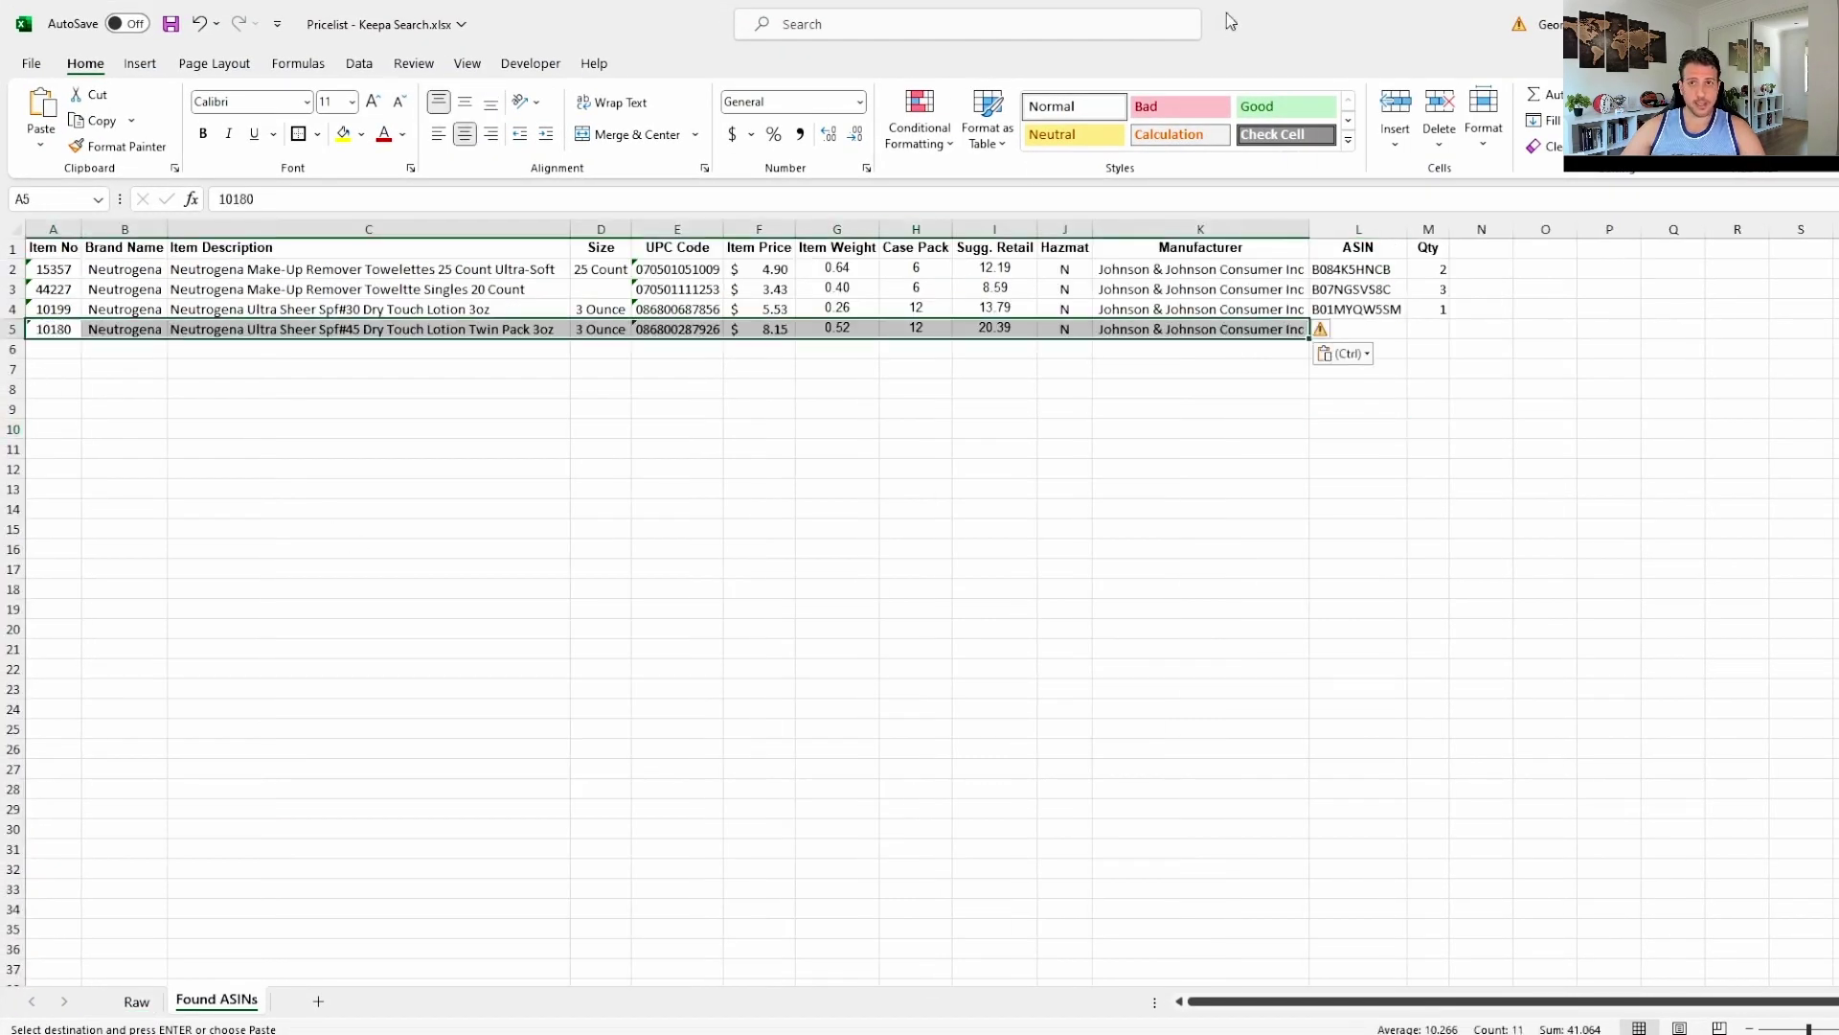
{"action": "double_click", "coordinate": [1231, 21]}
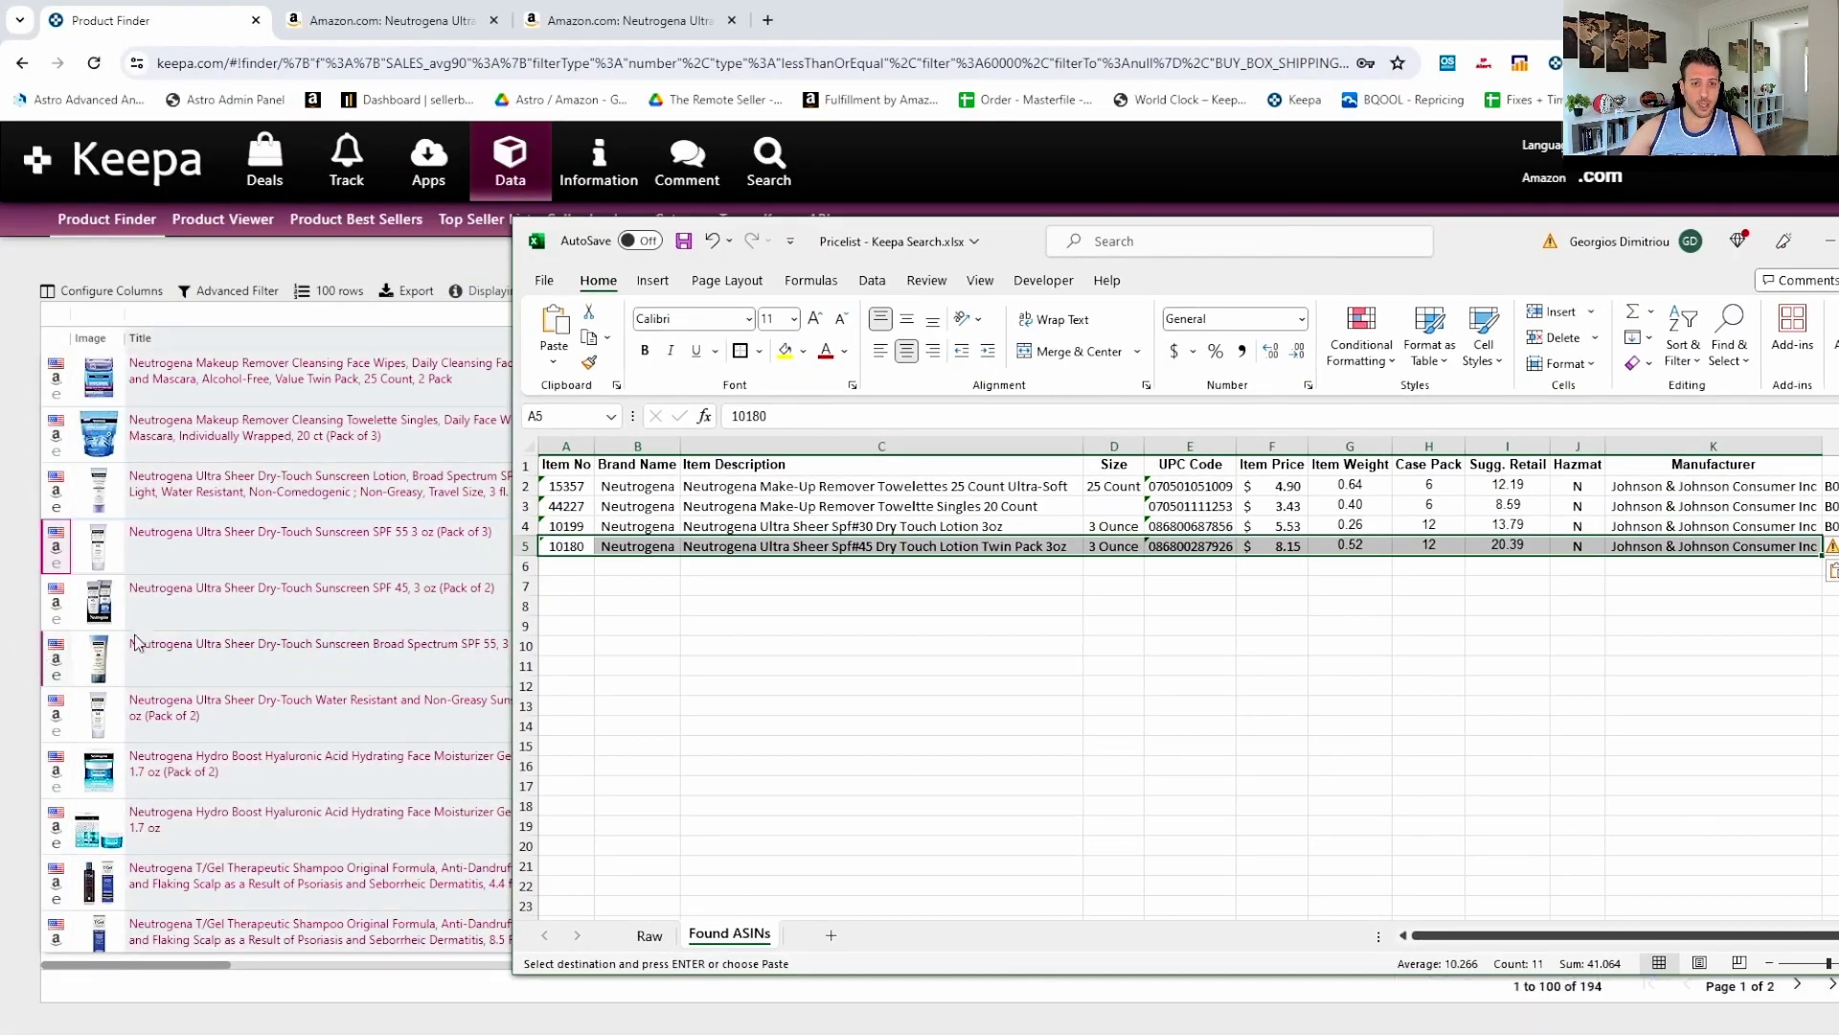
Open the SPF 45 Amazon listing, close the older tabs, and maximize the pricelist workbook.
{"action": "left_click", "coordinate": [56, 606]}
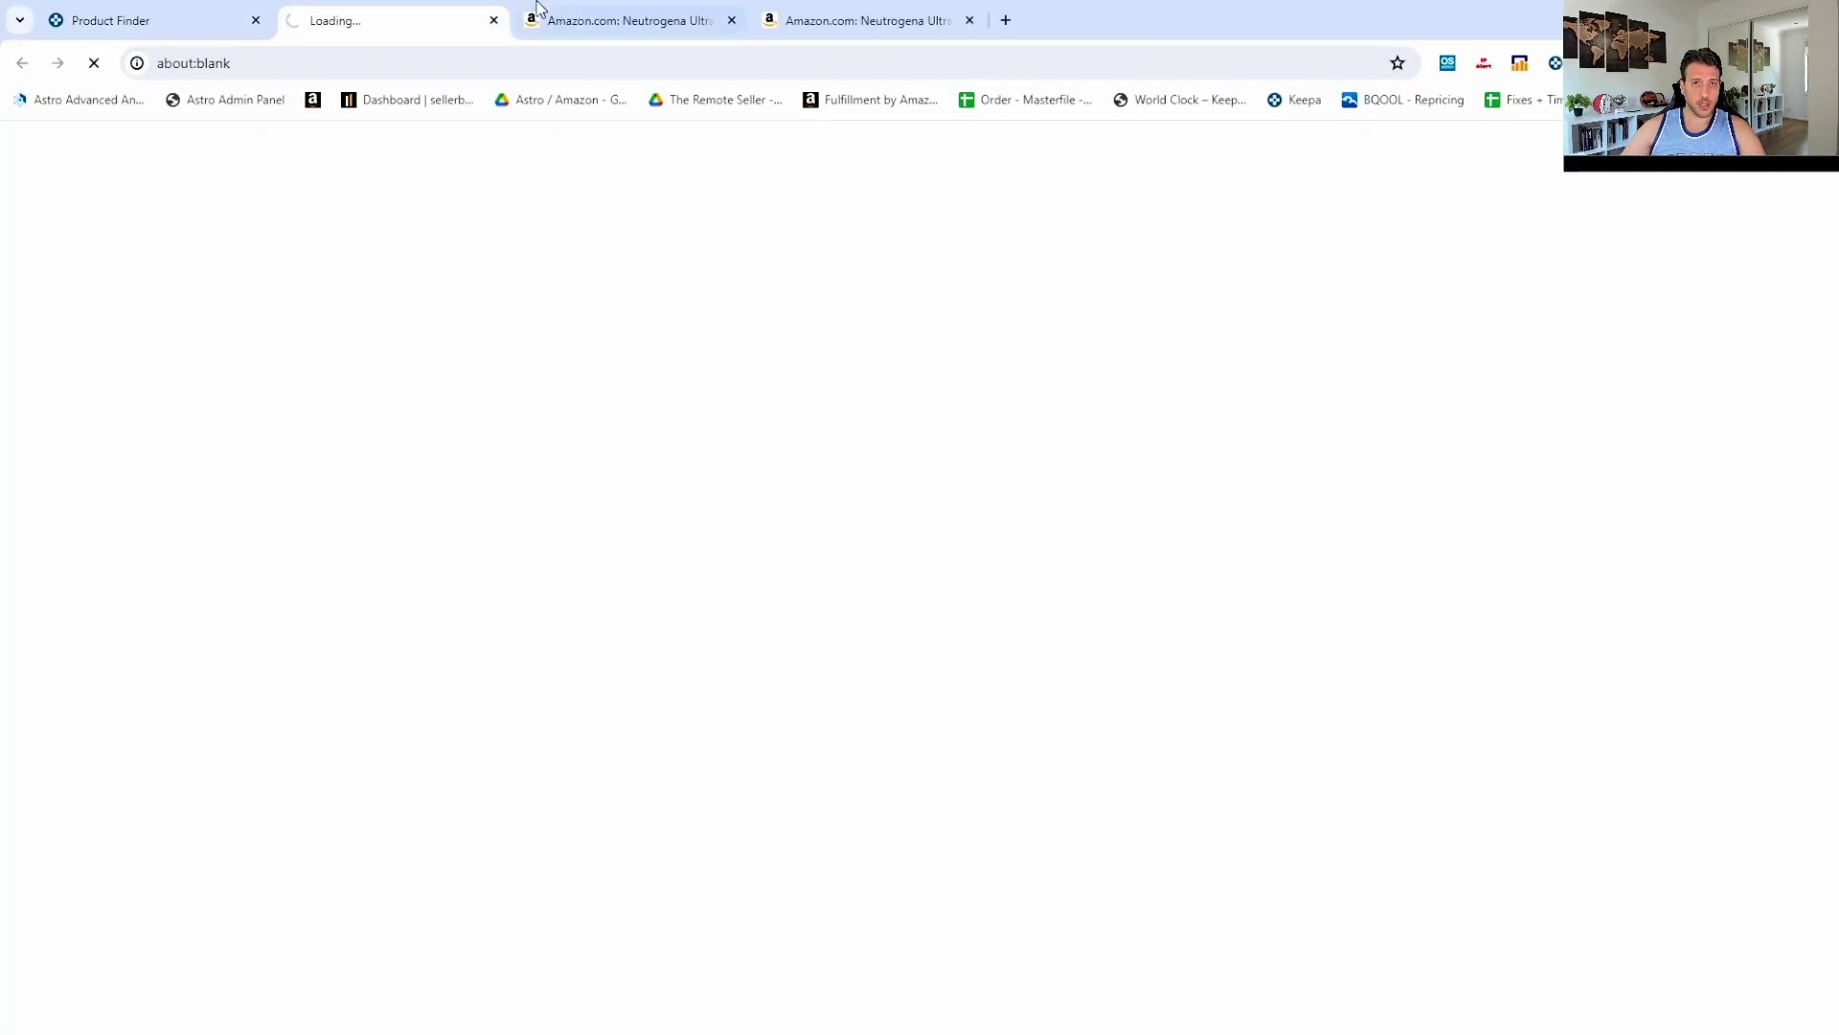
{"action": "left_click", "coordinate": [732, 20]}
{"action": "left_click", "coordinate": [732, 20]}
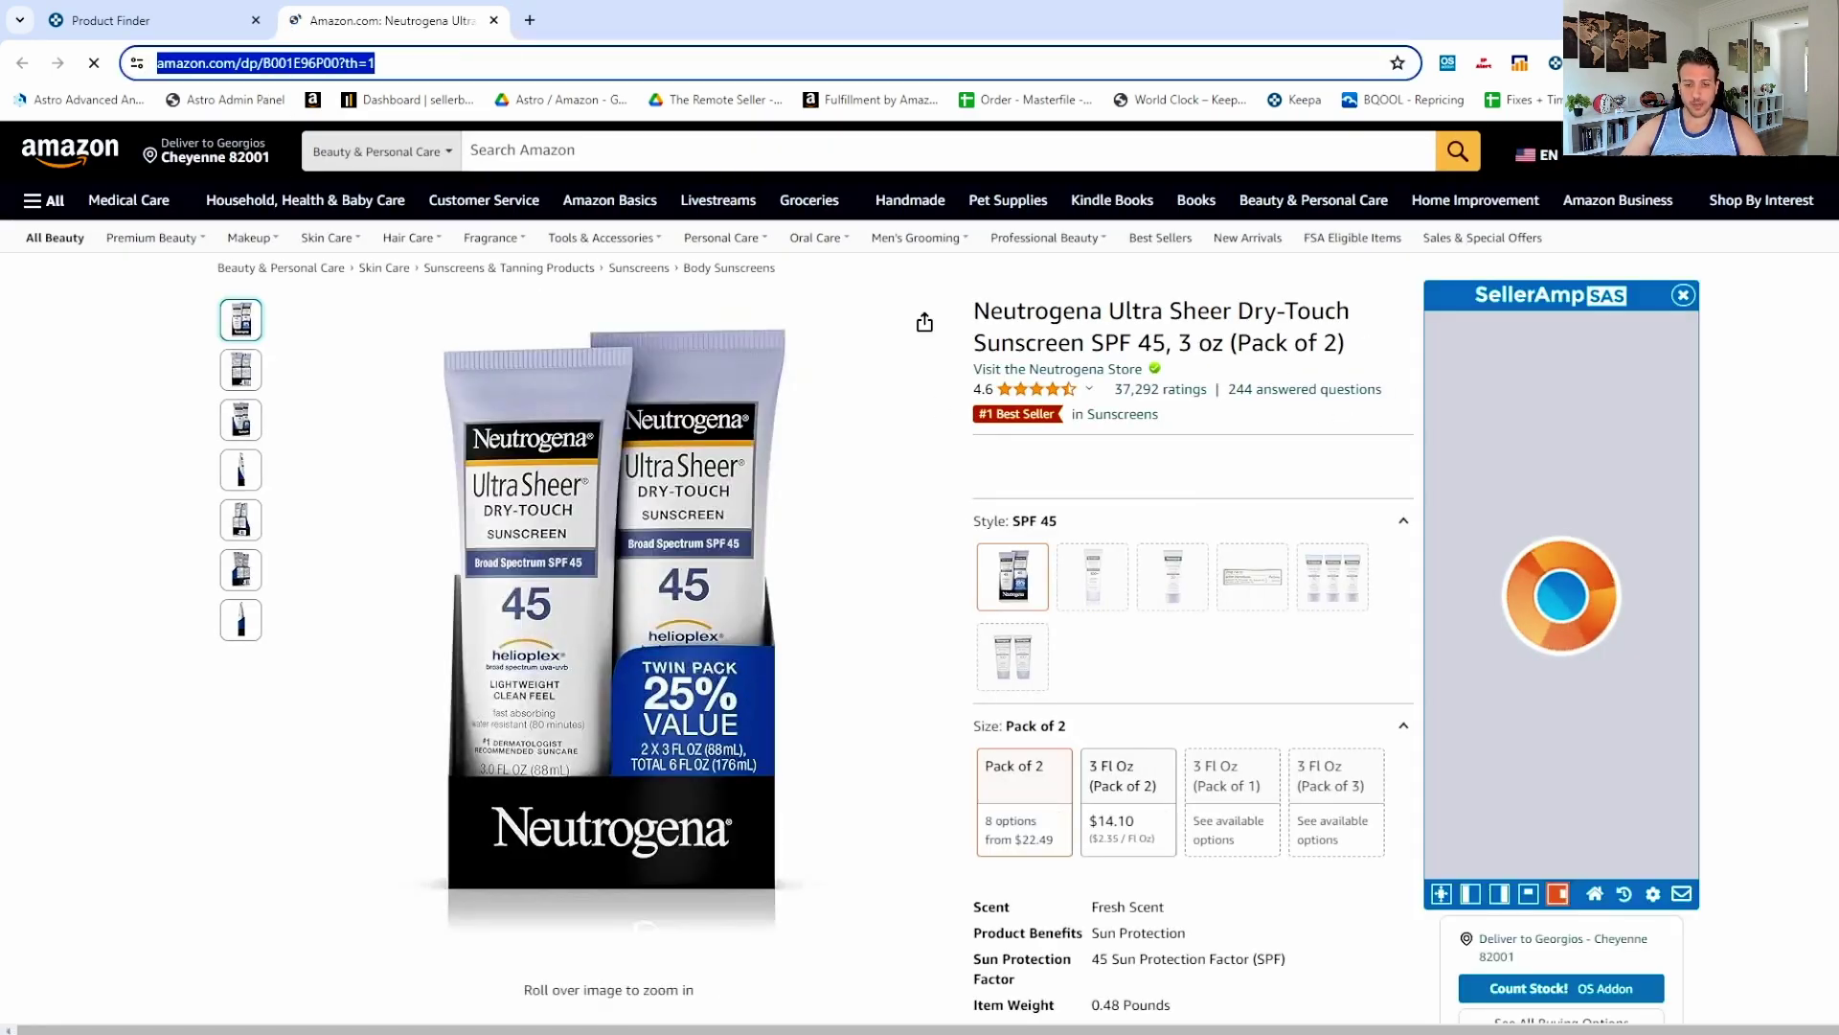
{"action": "key", "text": "alt+Tab"}
{"action": "left_click_drag", "start_coordinate": [1495, 219], "coordinate": [1230, 186]}
{"action": "double_click", "coordinate": [1230, 186]}
Enter ASIN B001E96P00 in L5 and quantity 2 in M5, then return to Keepa.
{"action": "left_click", "coordinate": [1357, 628]}
{"action": "left_click", "coordinate": [1369, 331]}
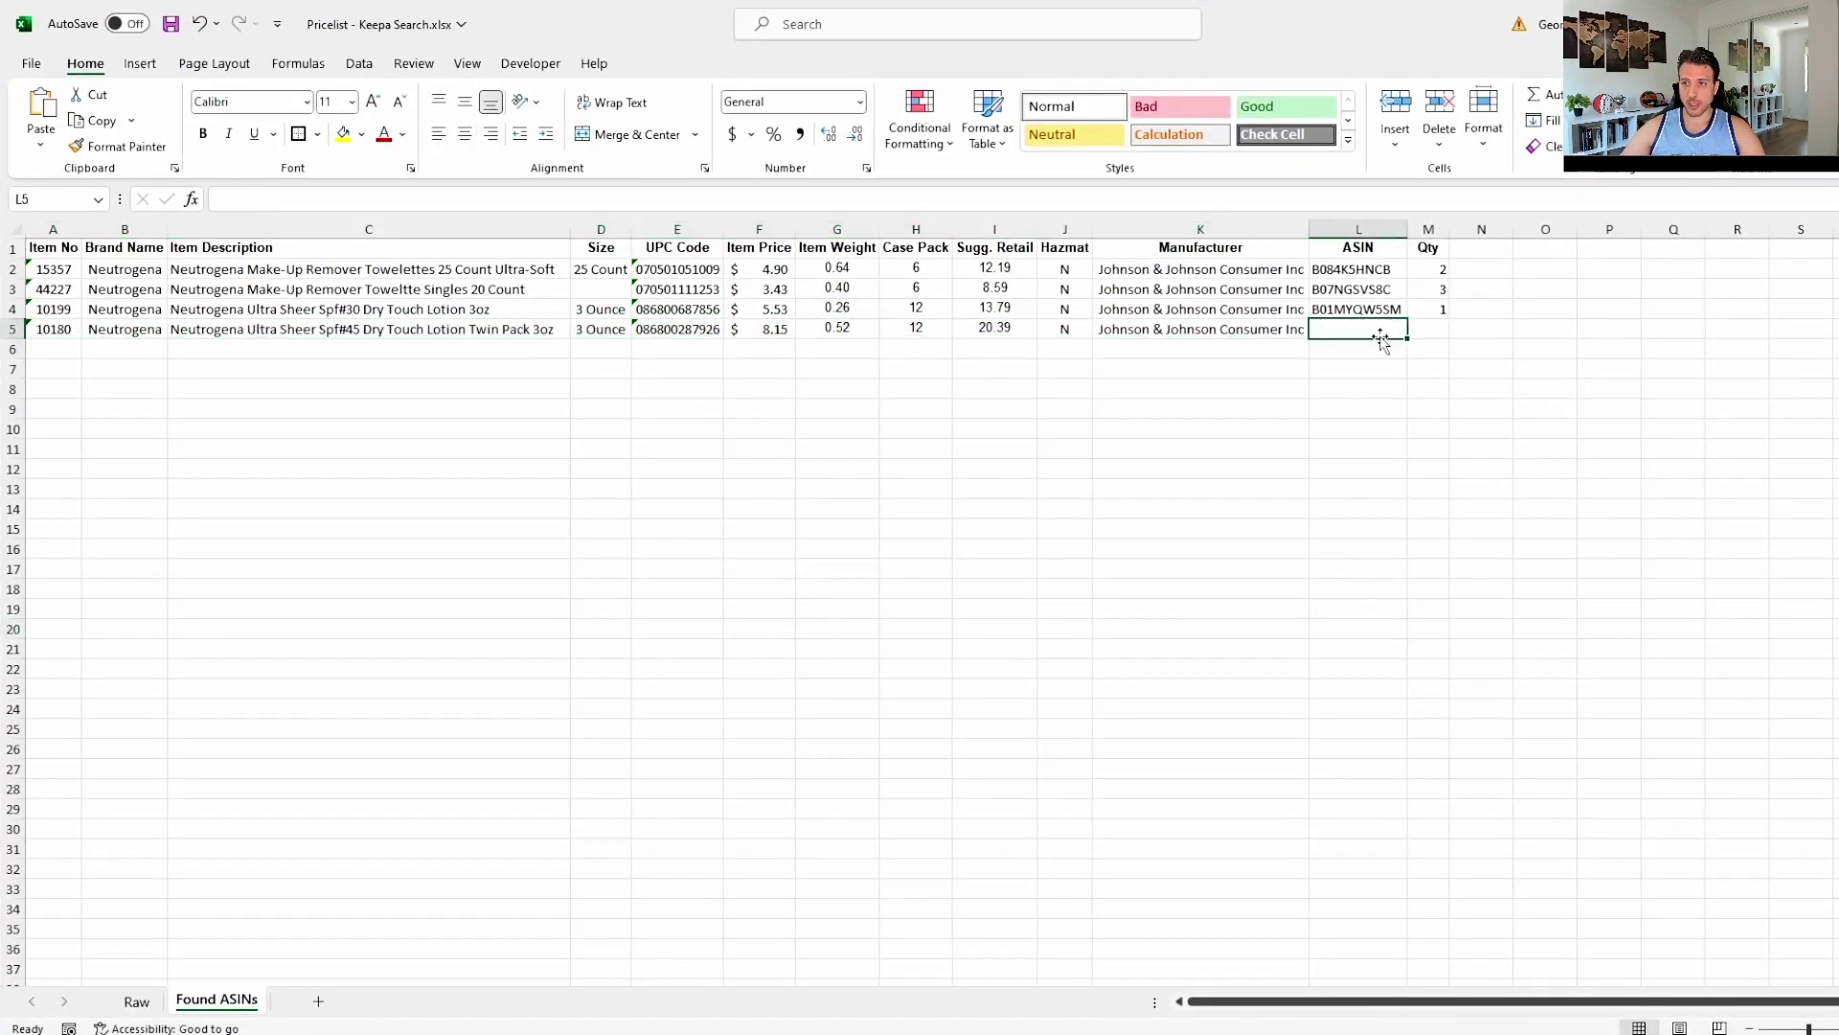
{"action": "type", "text": "B001E96P00"}
{"action": "key", "text": "Tab"}
{"action": "type", "text": "2"}
{"action": "key", "text": "Return"}
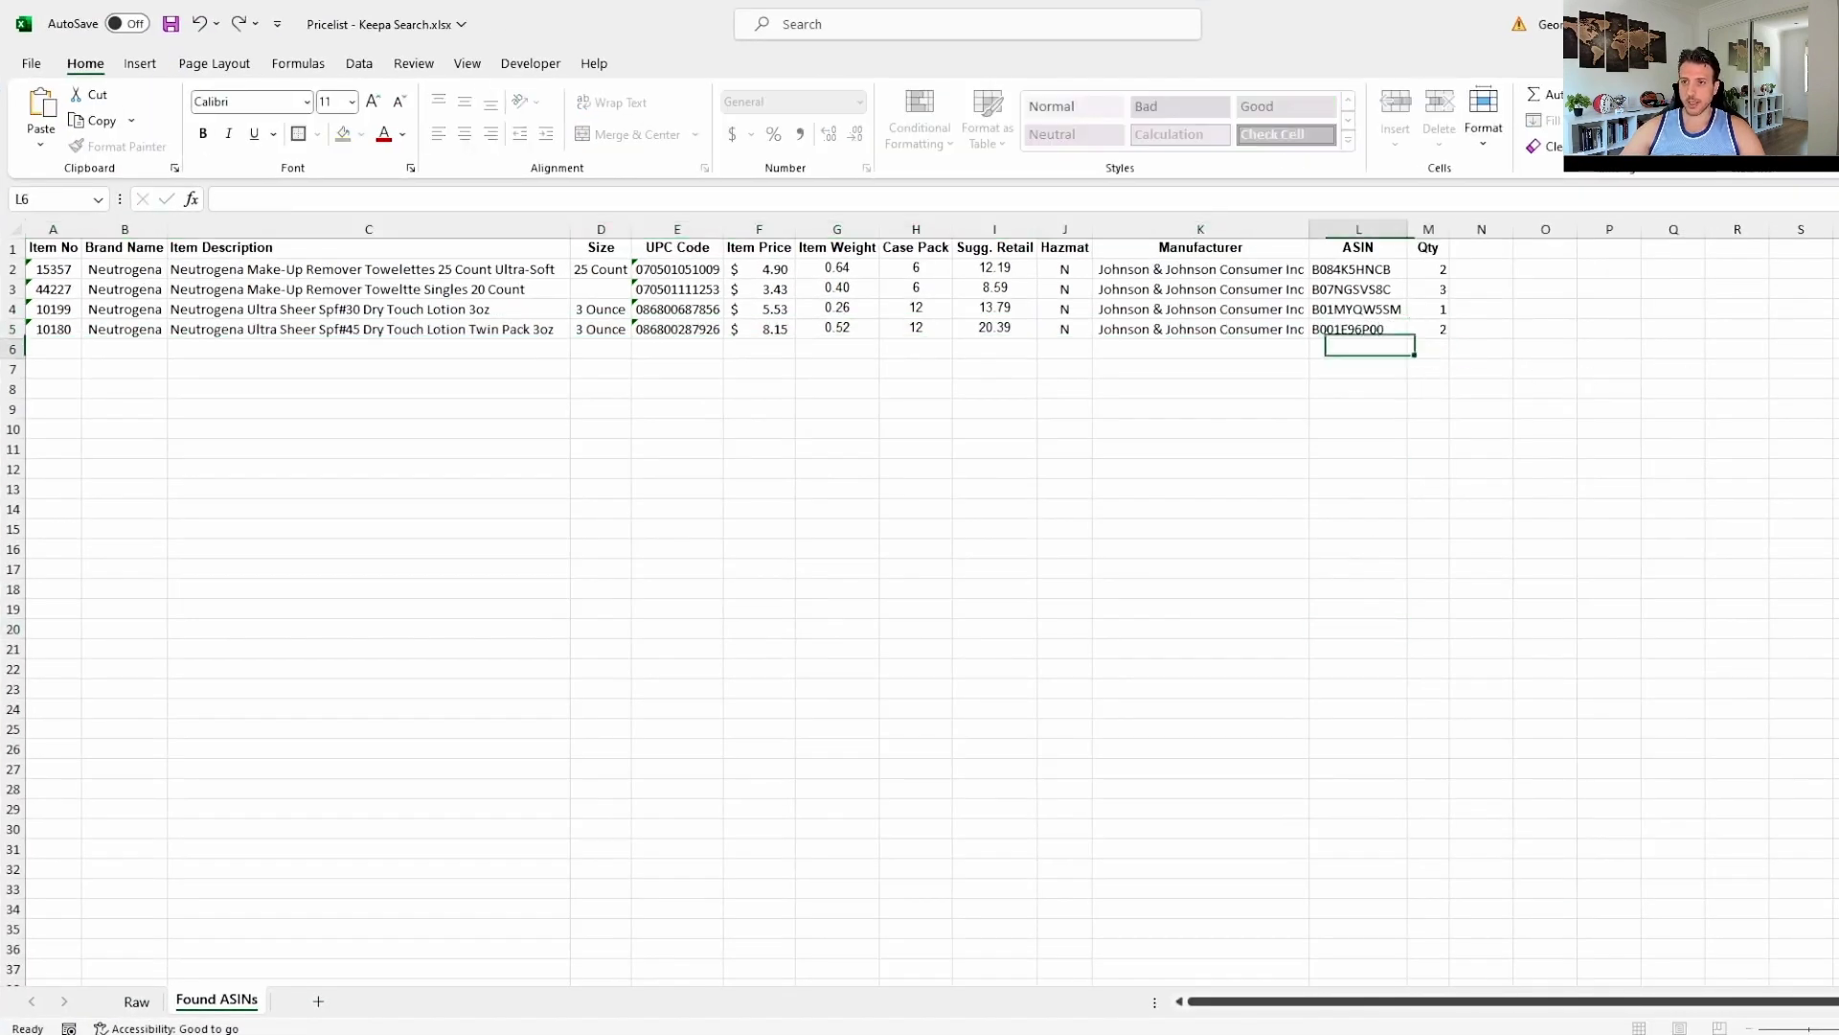
{"action": "double_click", "coordinate": [1384, 46]}
{"action": "left_click", "coordinate": [421, 603]}
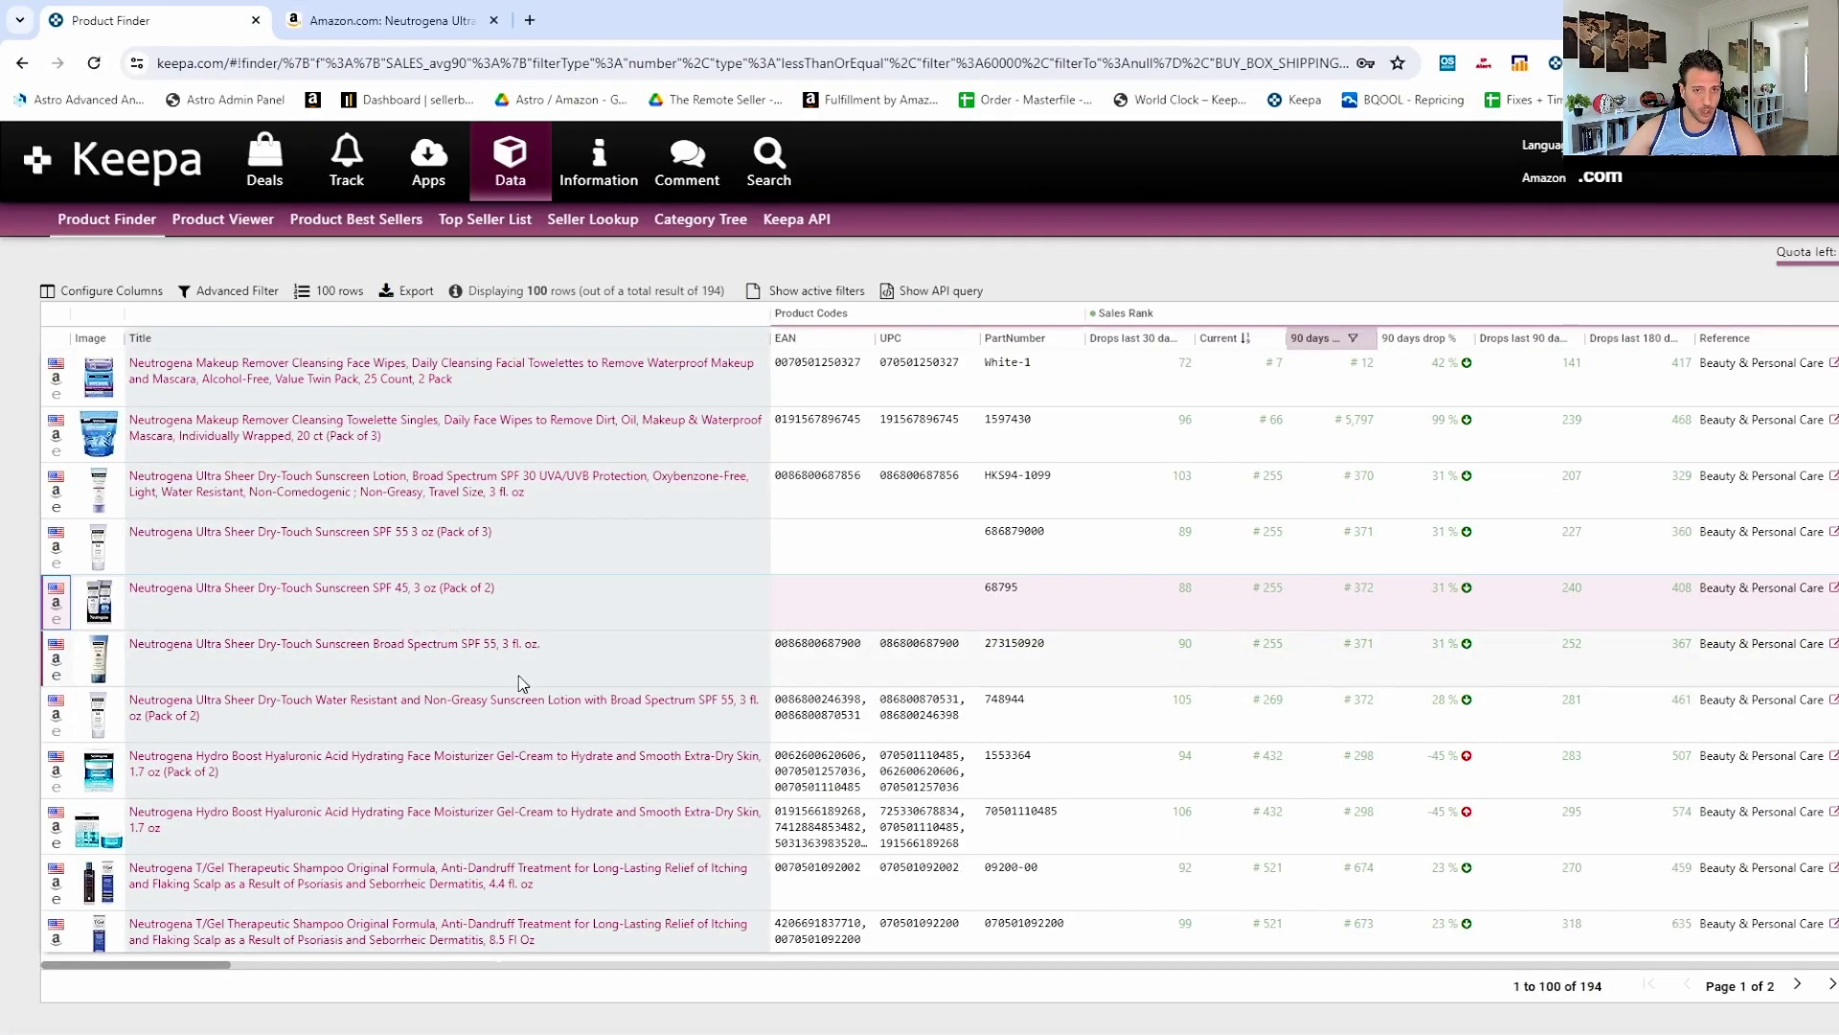
Look over the Neutrogena Product Finder results, then bring the workbook back maximized.
{"action": "mouse_move", "coordinate": [608, 727]}
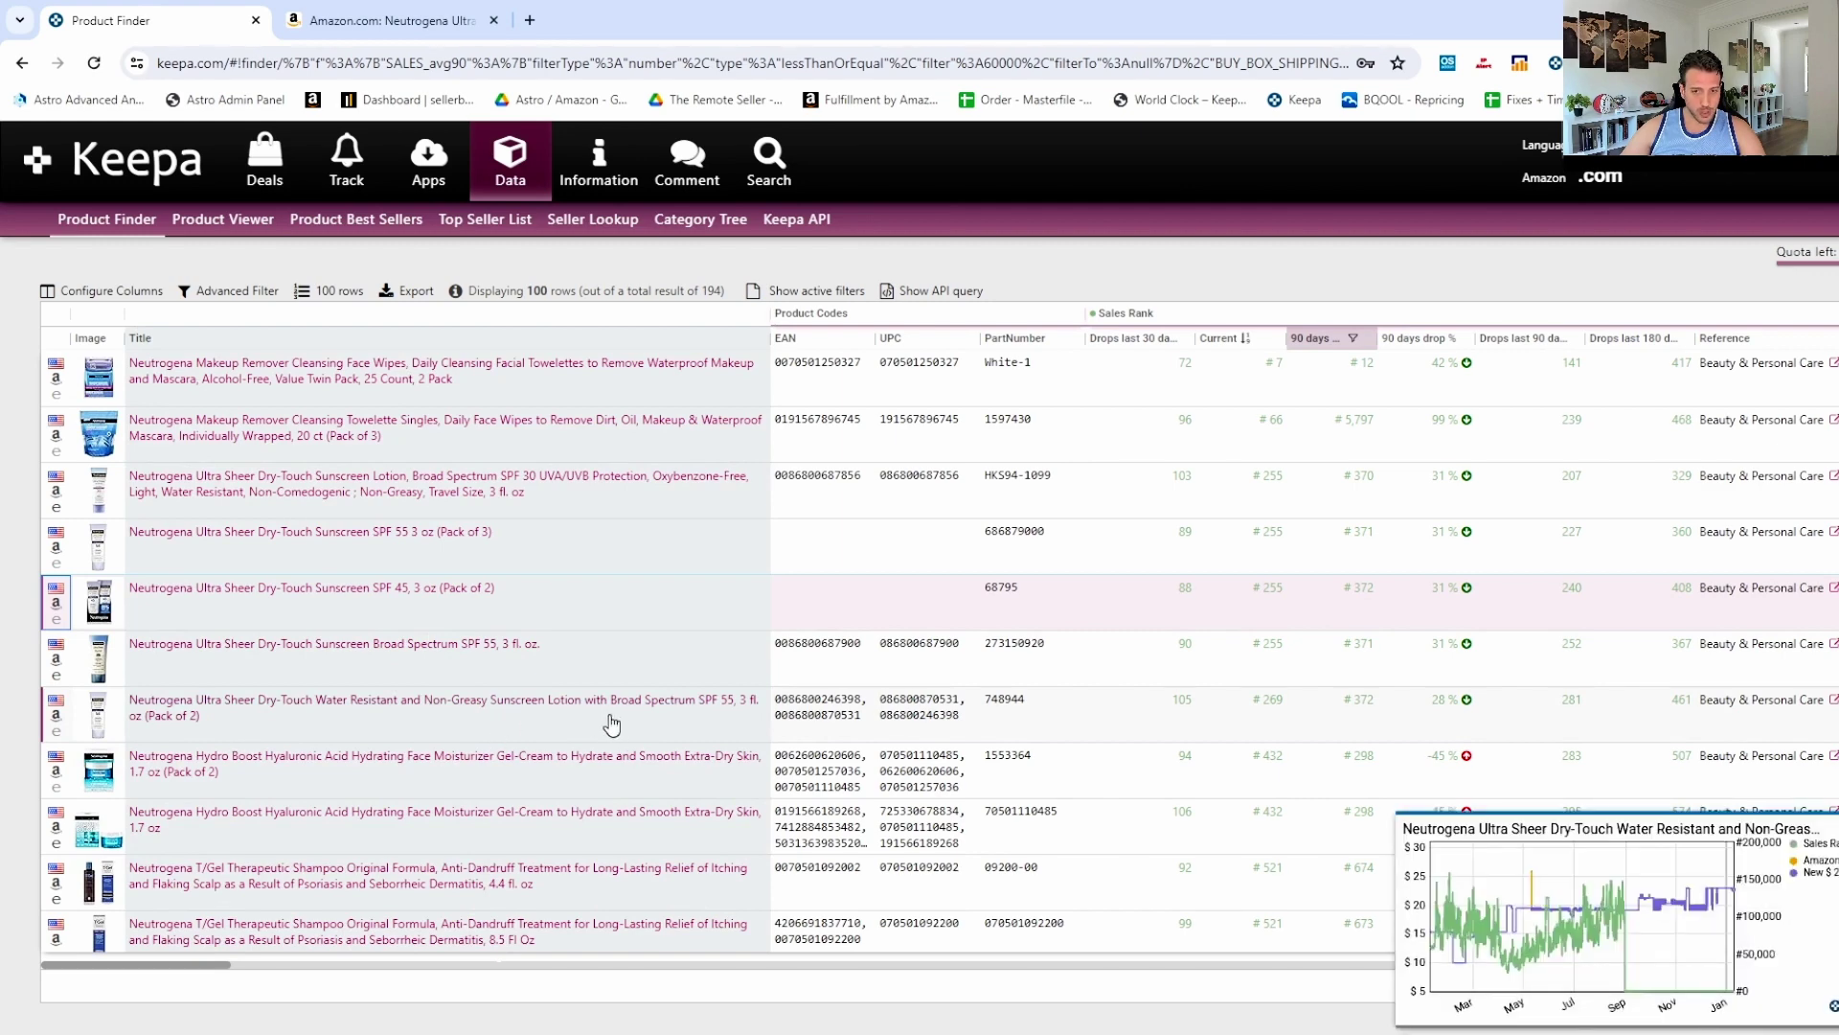
{"action": "scroll", "coordinate": [472, 629], "scroll_direction": "down", "scroll_amount": 2}
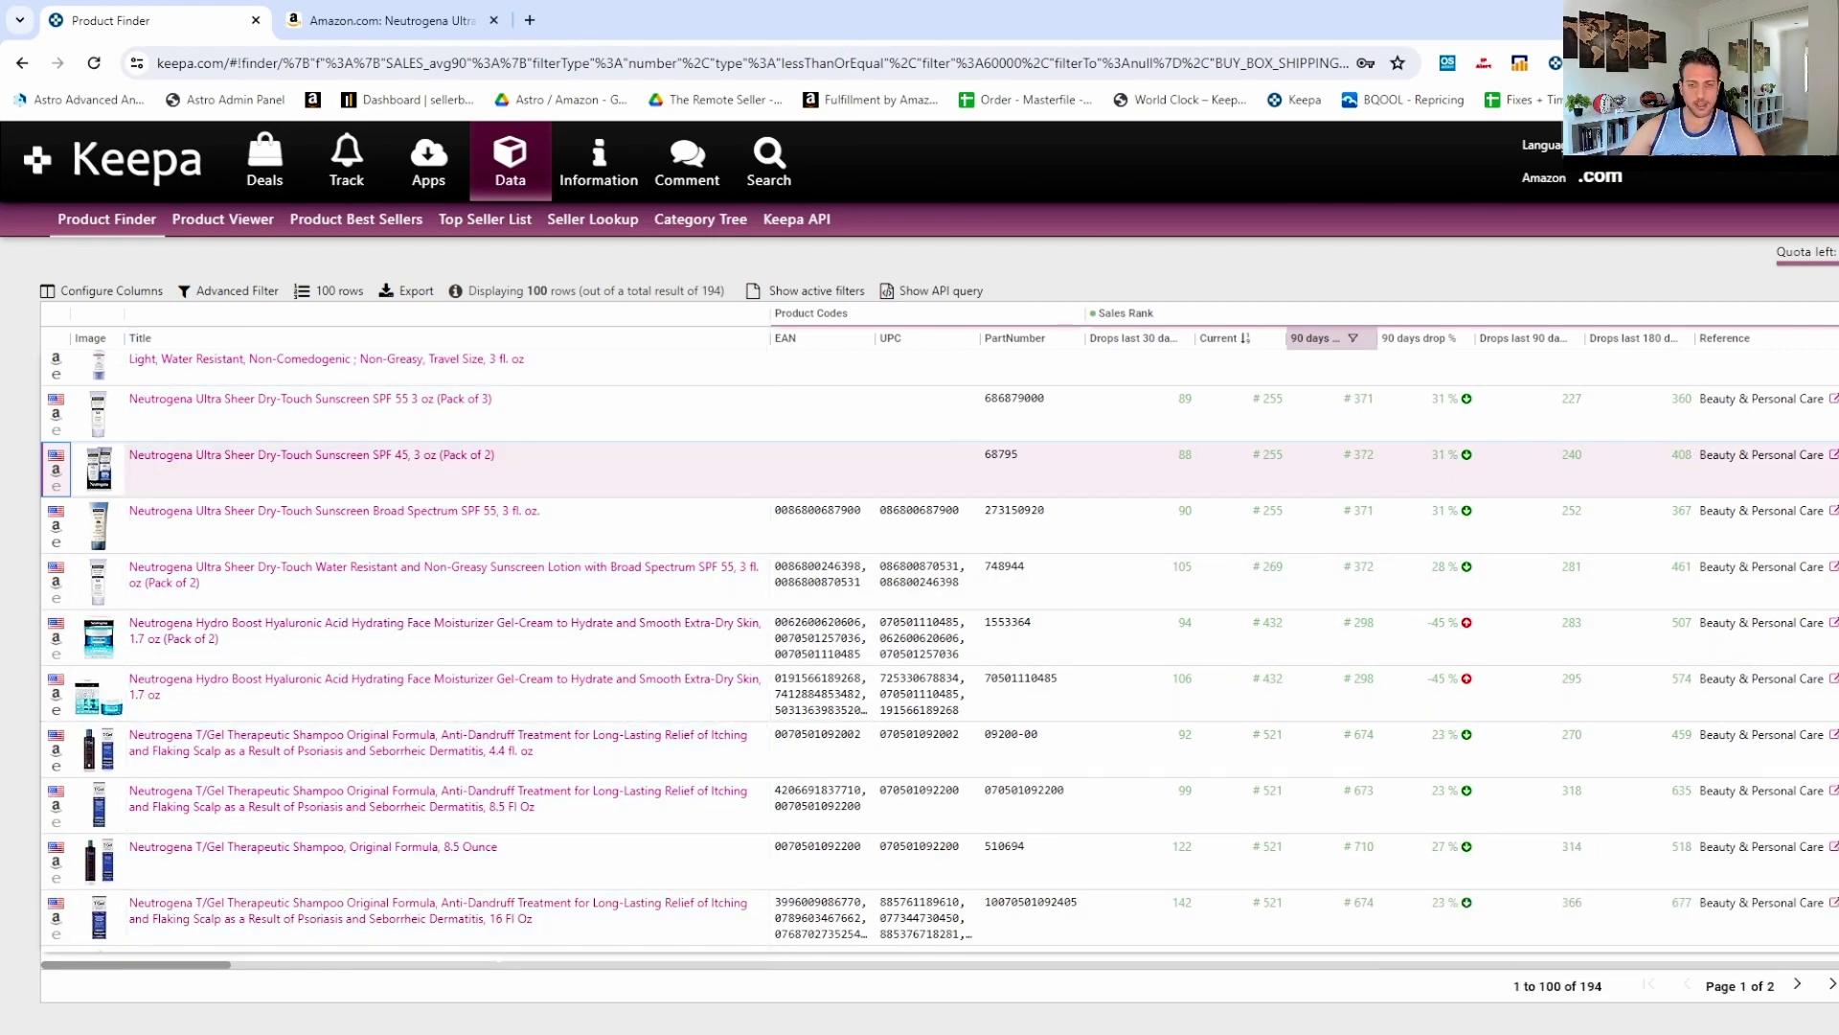
{"action": "key", "text": "alt+Tab"}
{"action": "left_click_drag", "start_coordinate": [1653, 213], "coordinate": [1302, 139]}
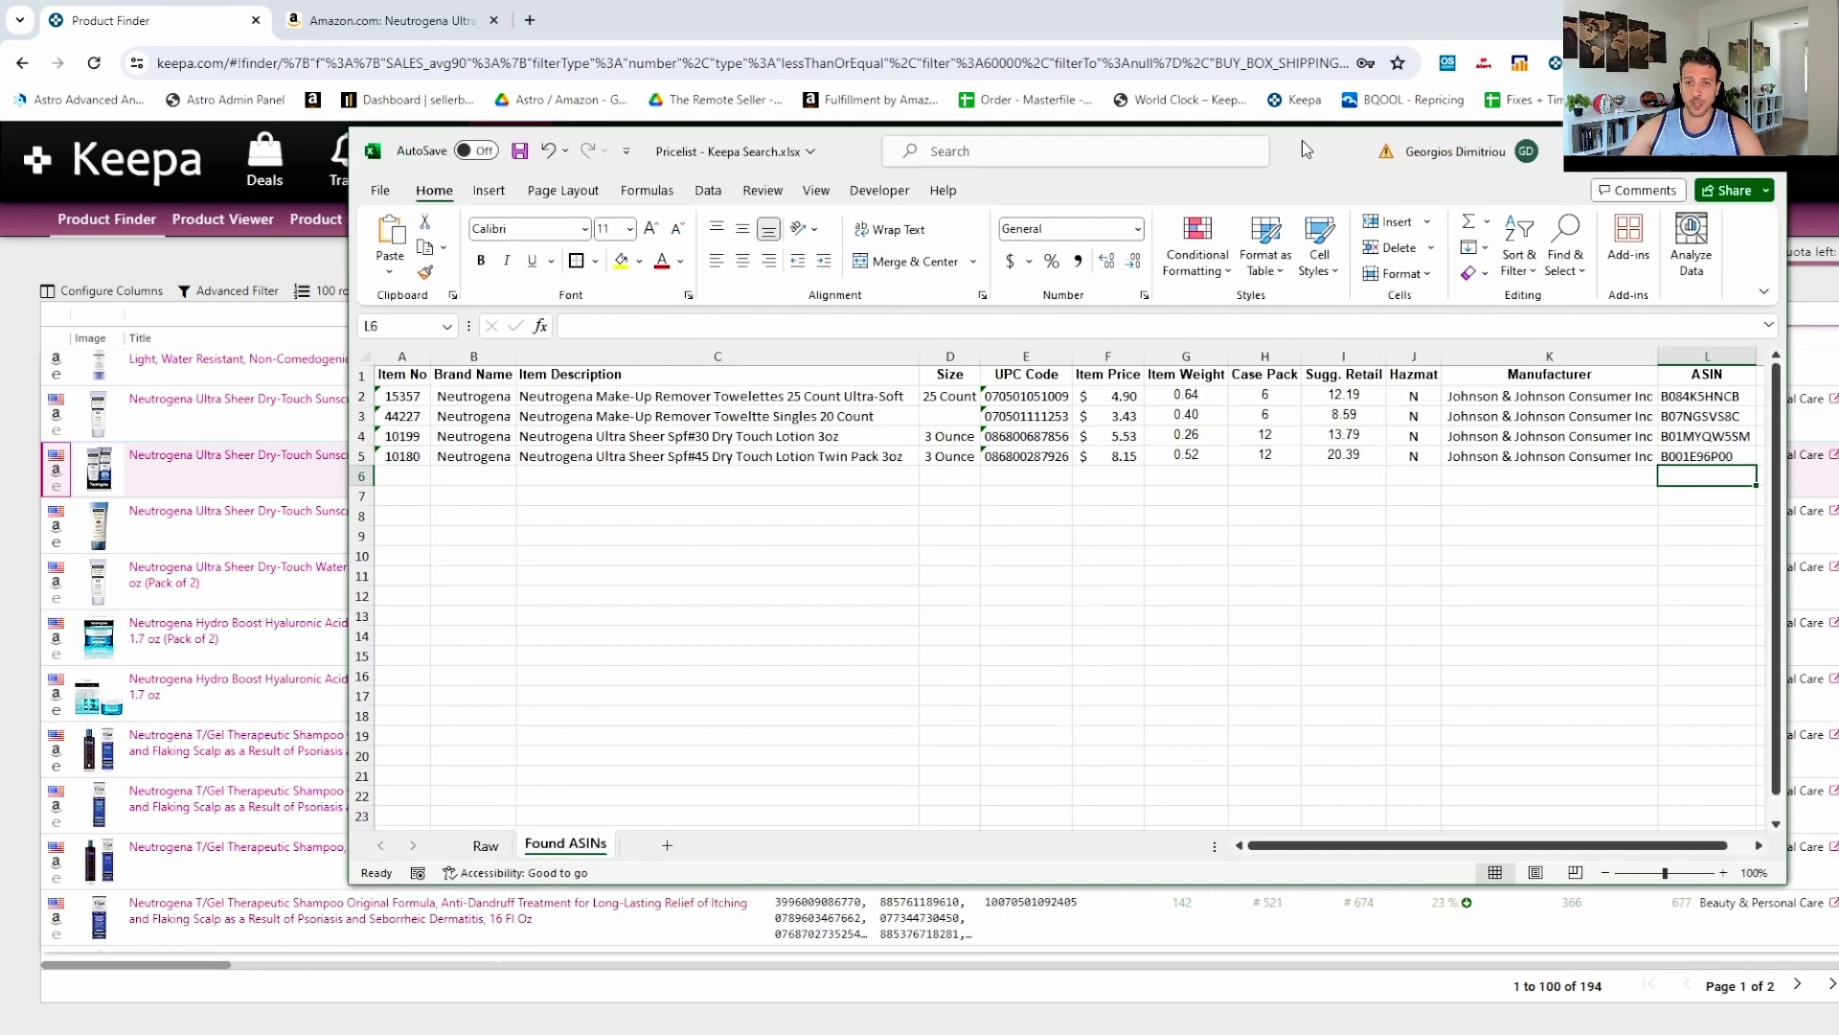
{"action": "double_click", "coordinate": [1302, 140]}
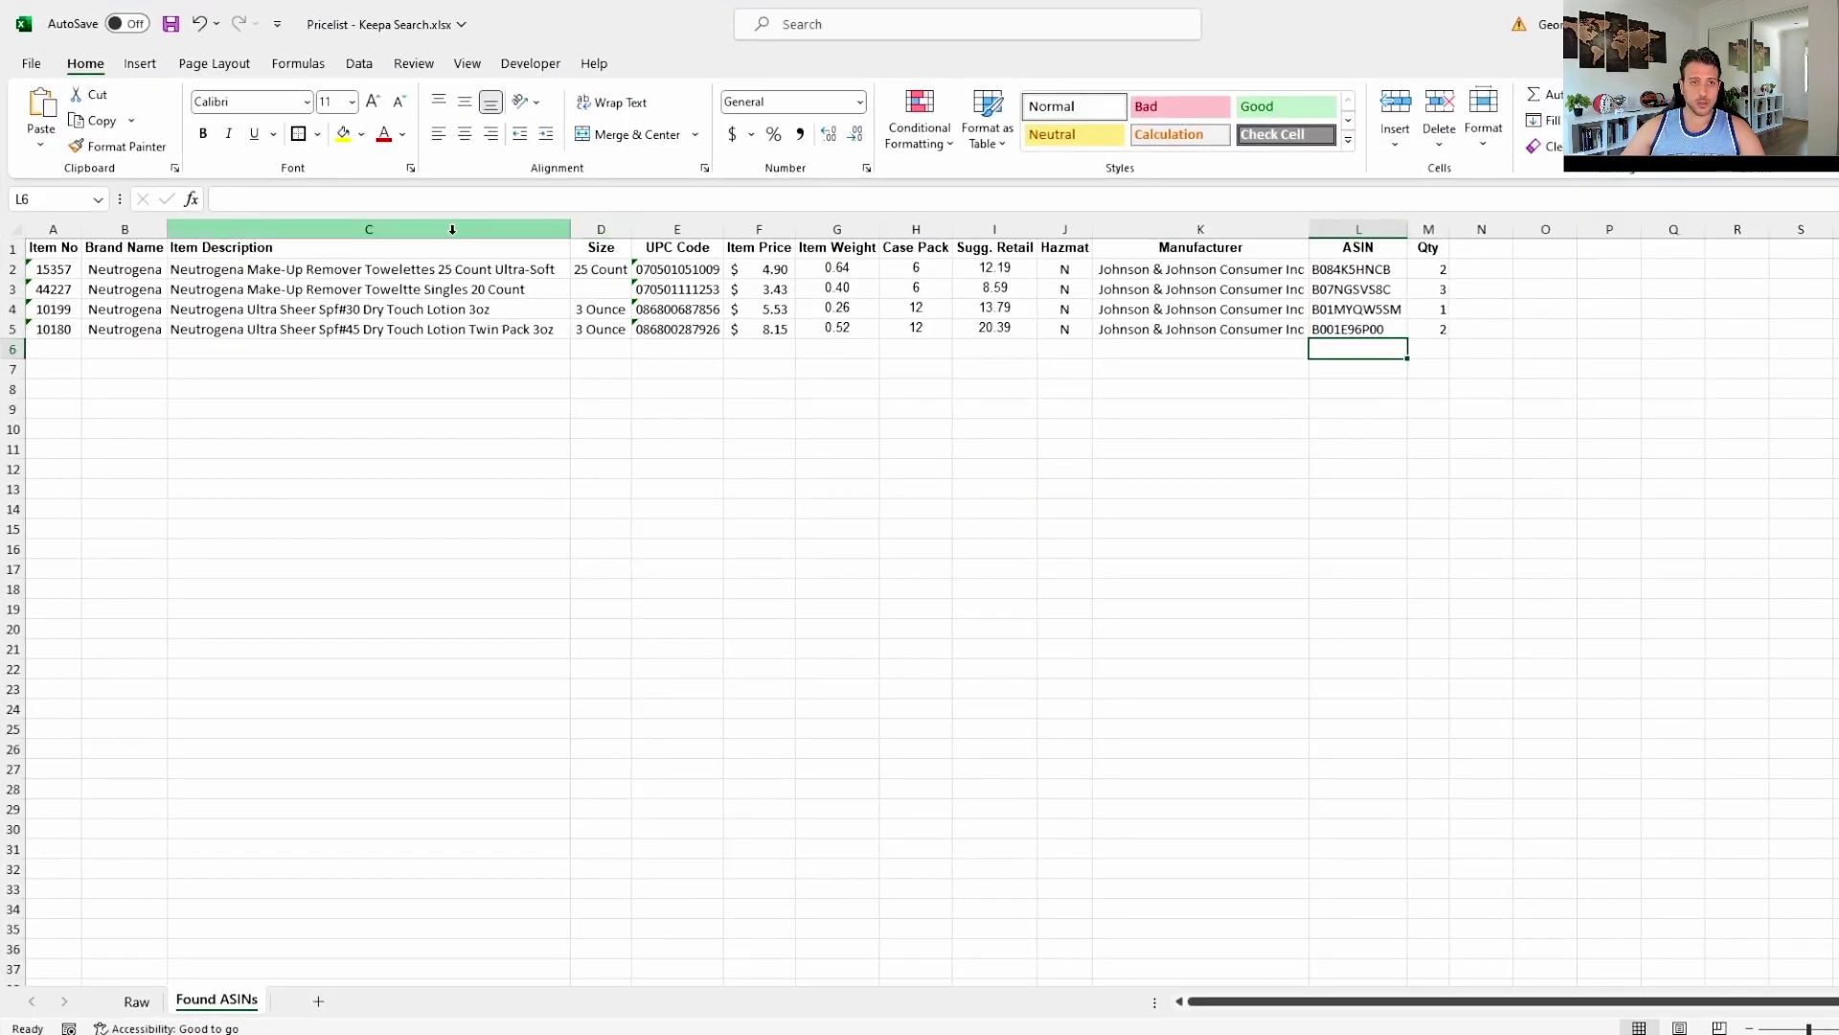
On the Raw sheet, filter Item Description to 'contains Hydro', leaving 14 rows.
{"action": "left_click", "coordinate": [137, 1001]}
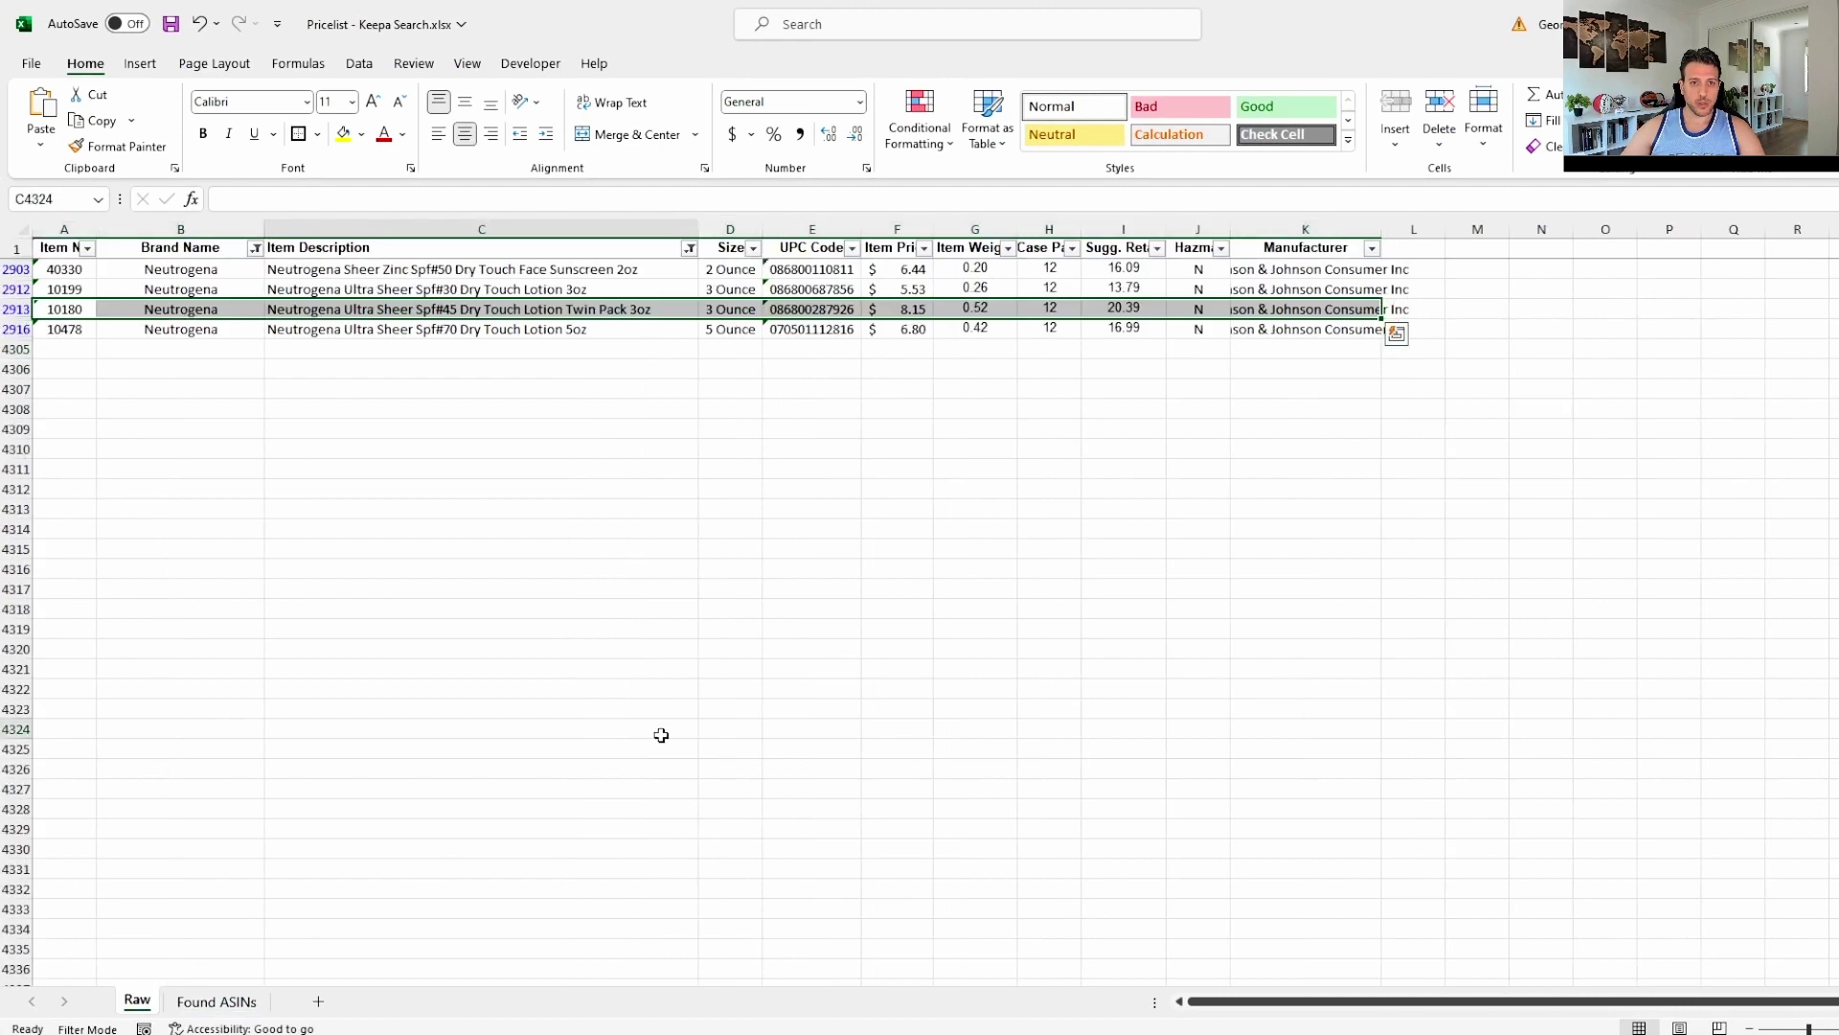
{"action": "left_click", "coordinate": [657, 730]}
{"action": "left_click", "coordinate": [689, 248]}
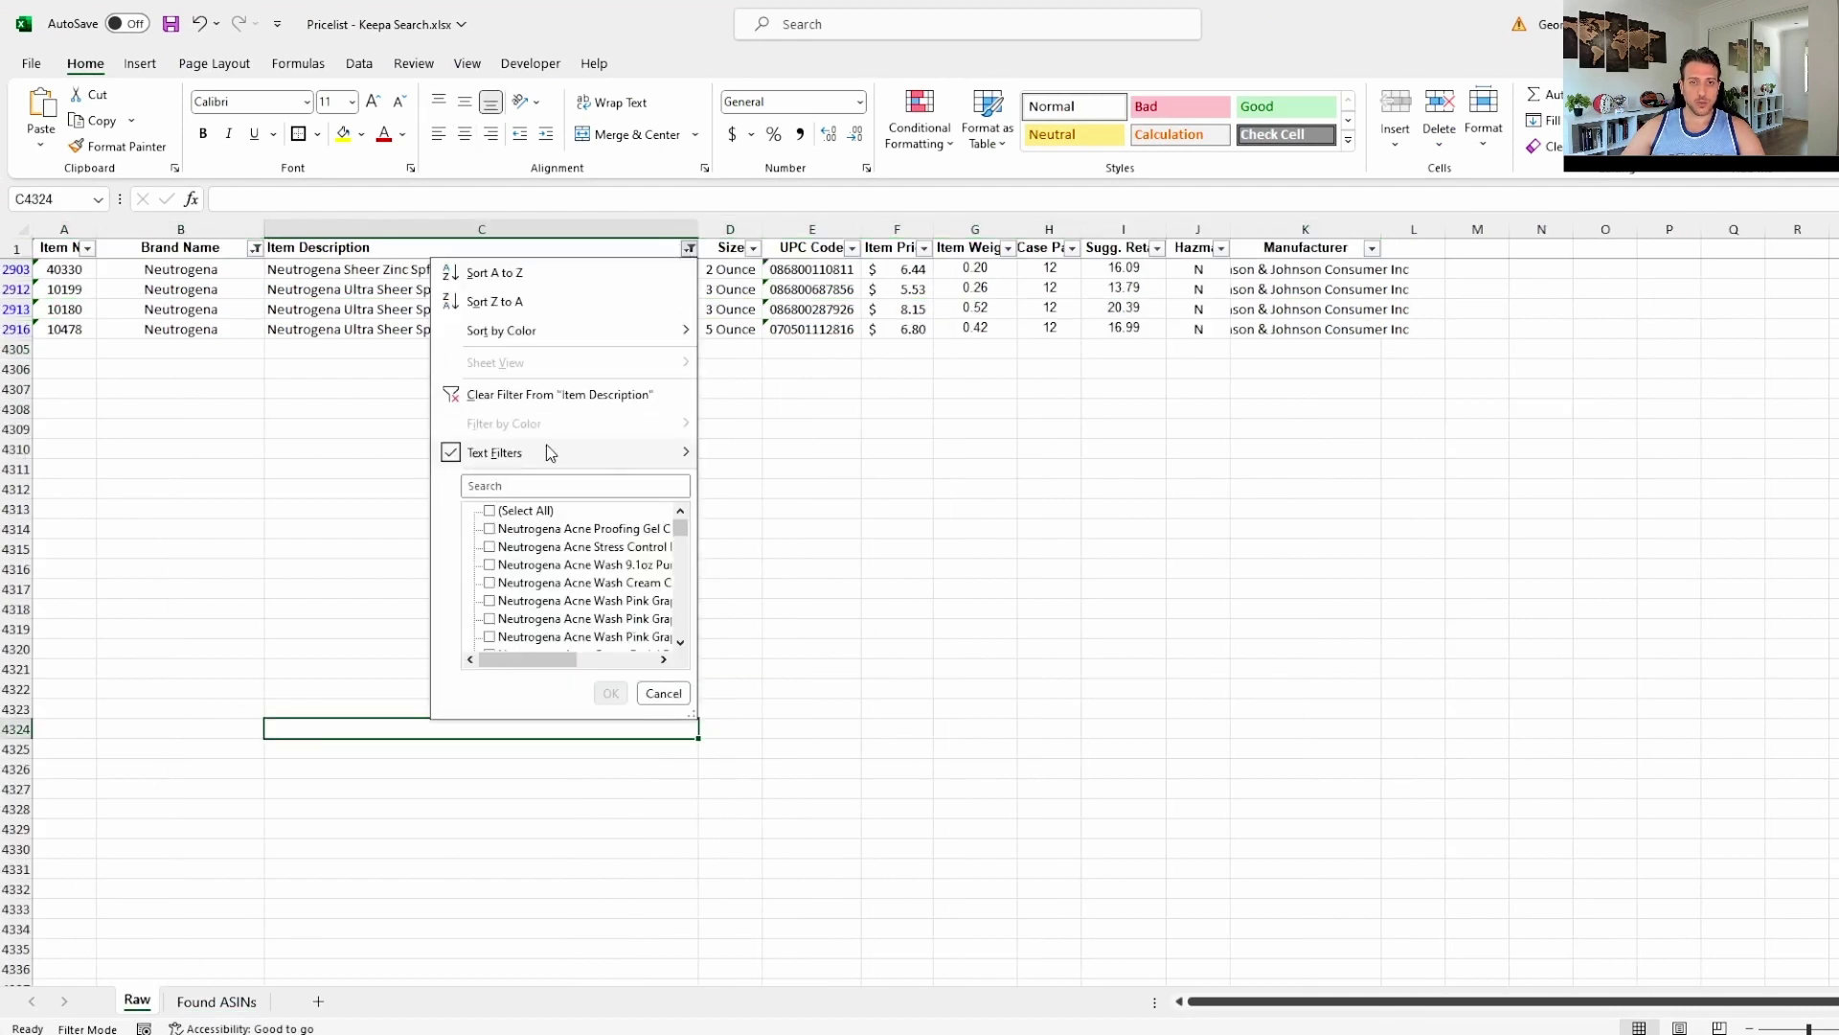
{"action": "mouse_move", "coordinate": [551, 452]}
{"action": "left_click", "coordinate": [799, 582]}
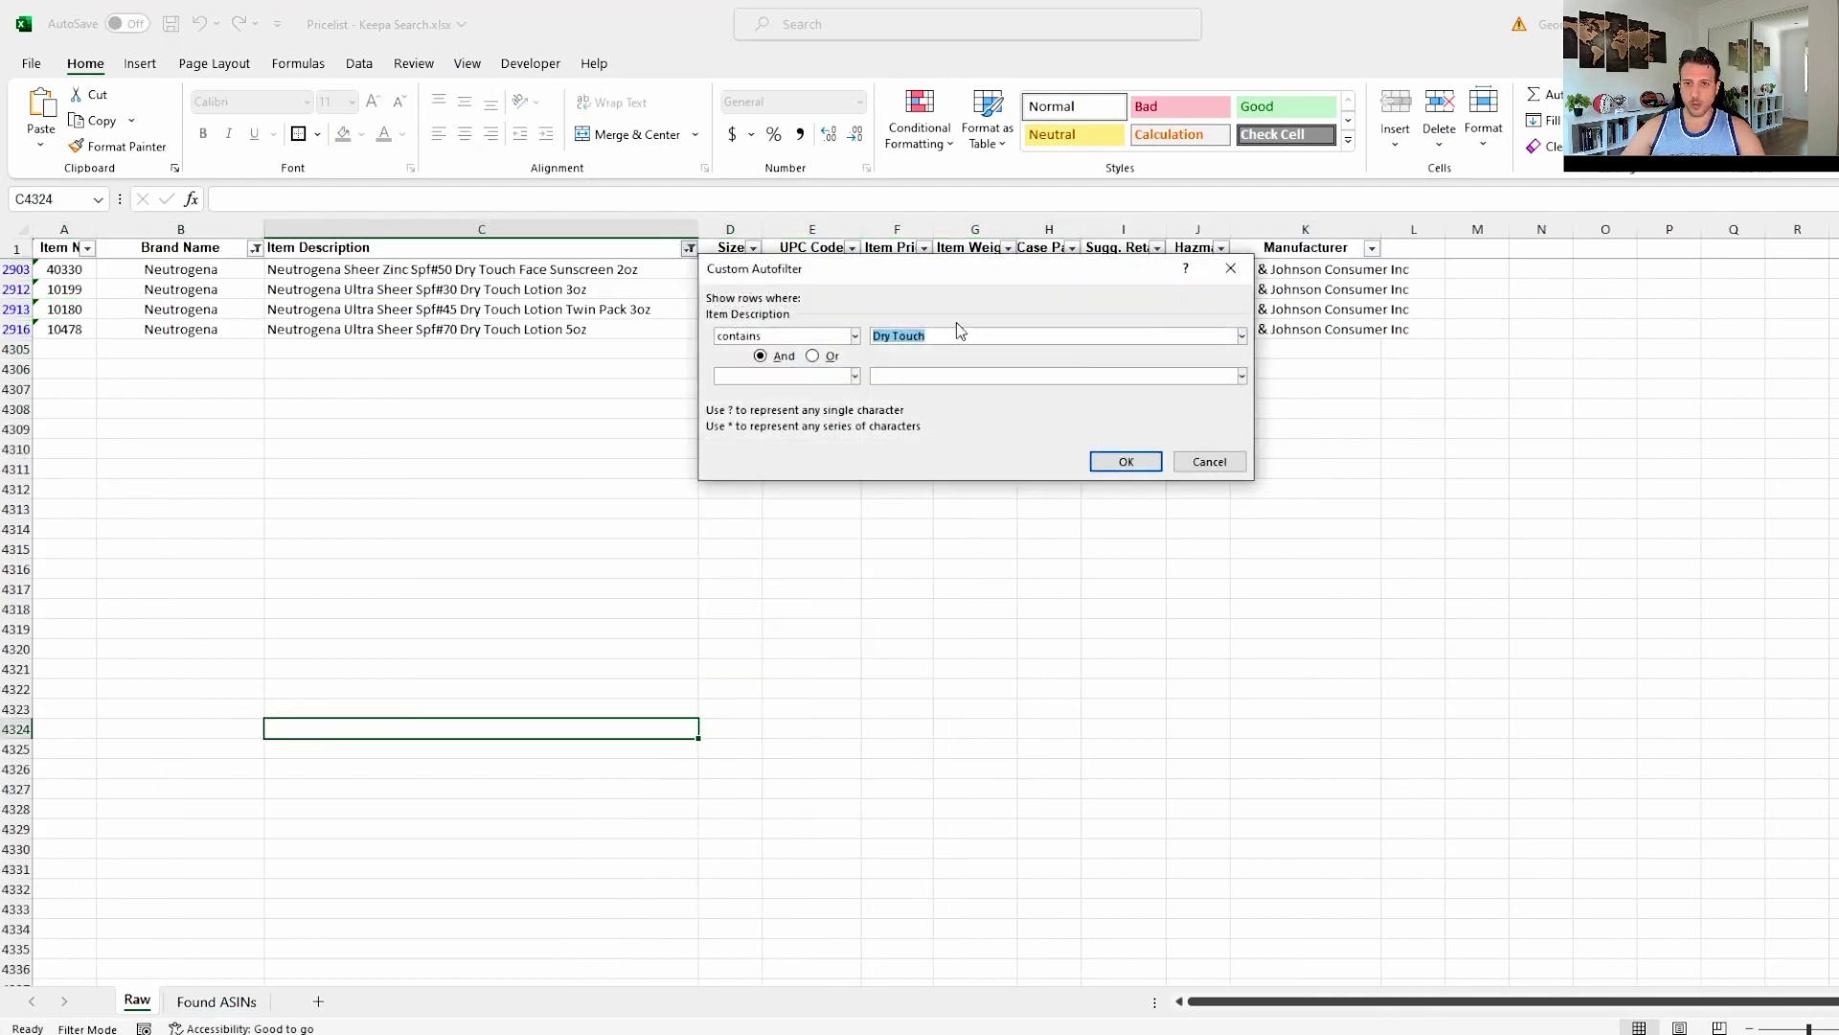
{"action": "type", "text": "Hydro"}
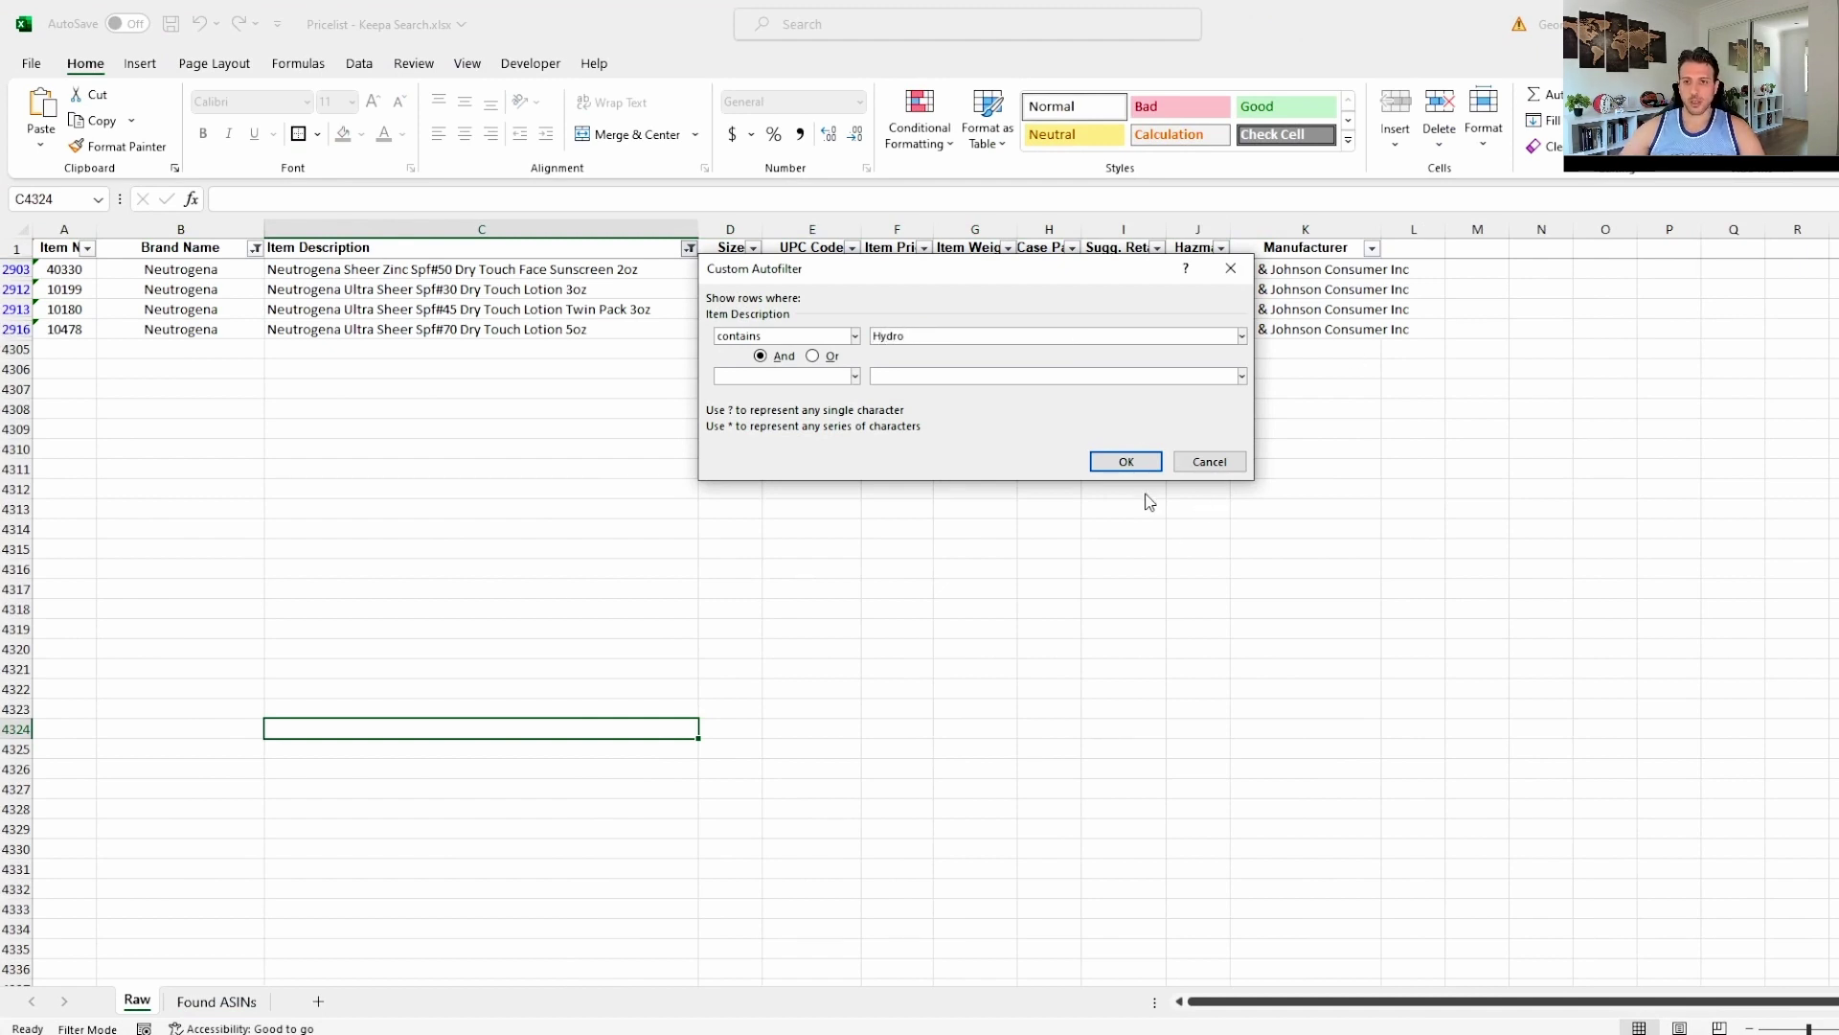
{"action": "left_click", "coordinate": [1128, 463]}
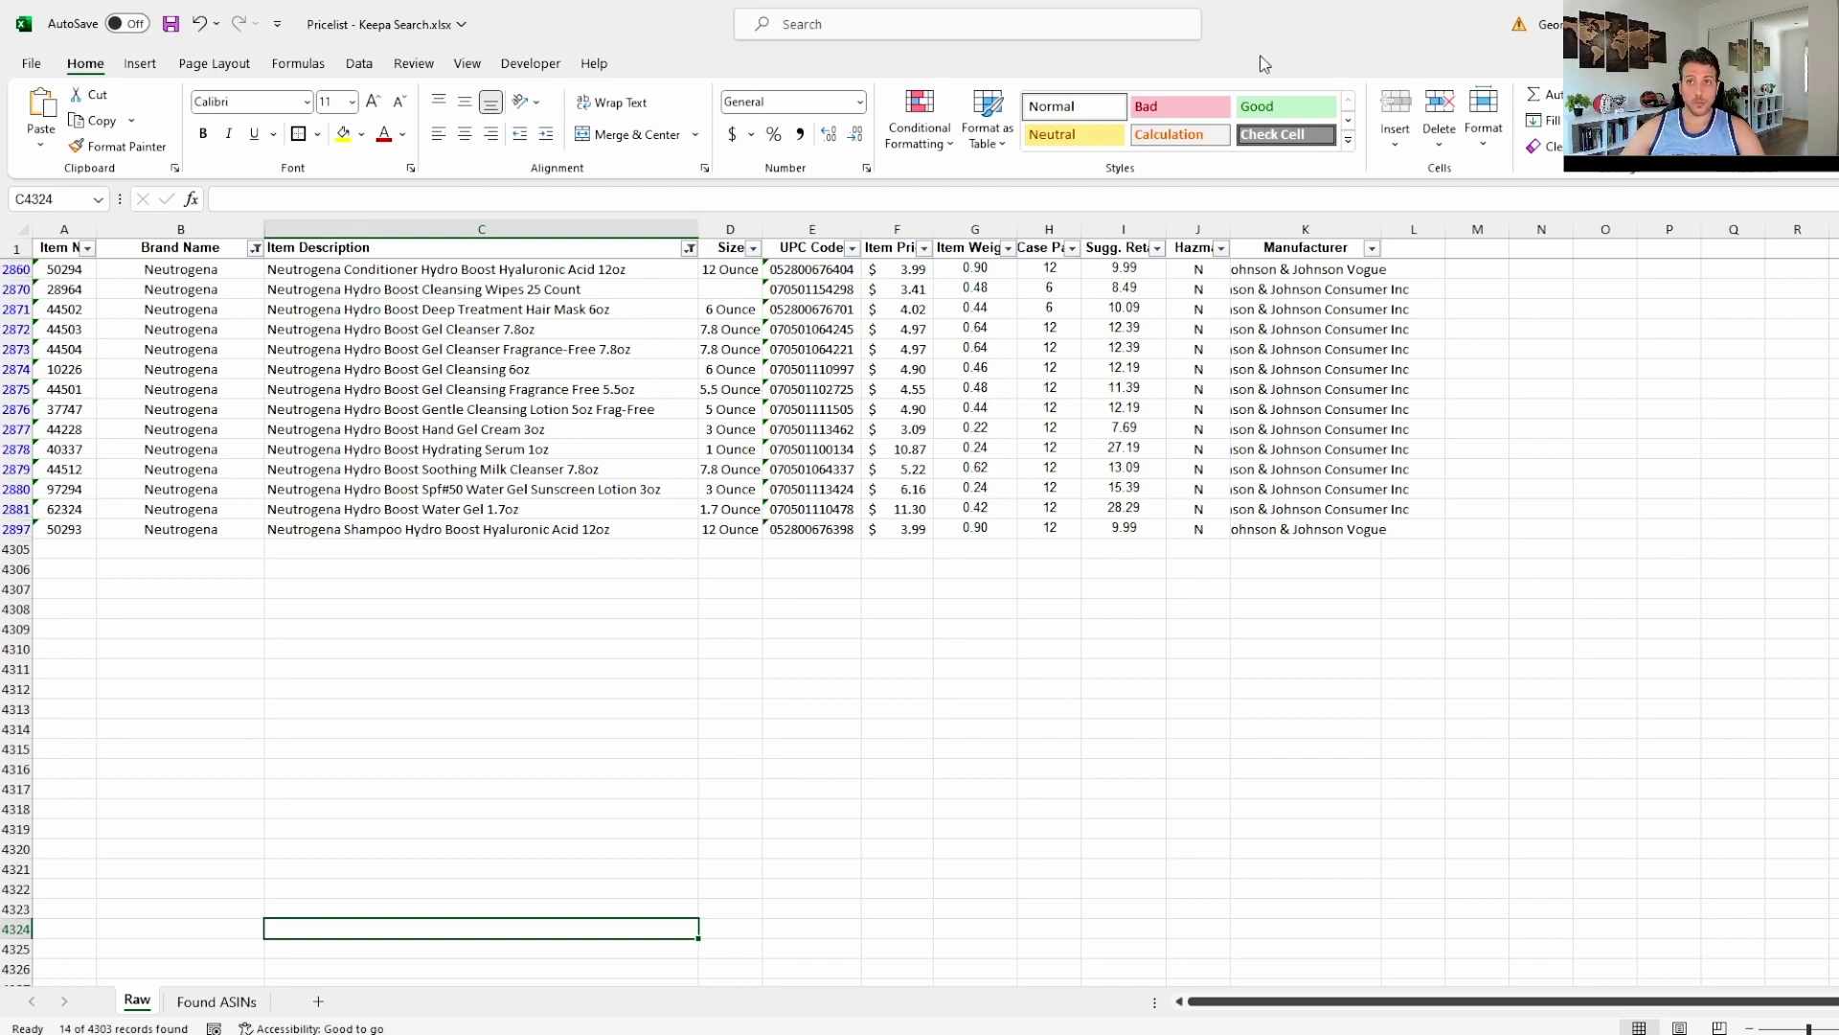
{"action": "left_click_drag", "start_coordinate": [1308, 10], "coordinate": [1572, 212]}
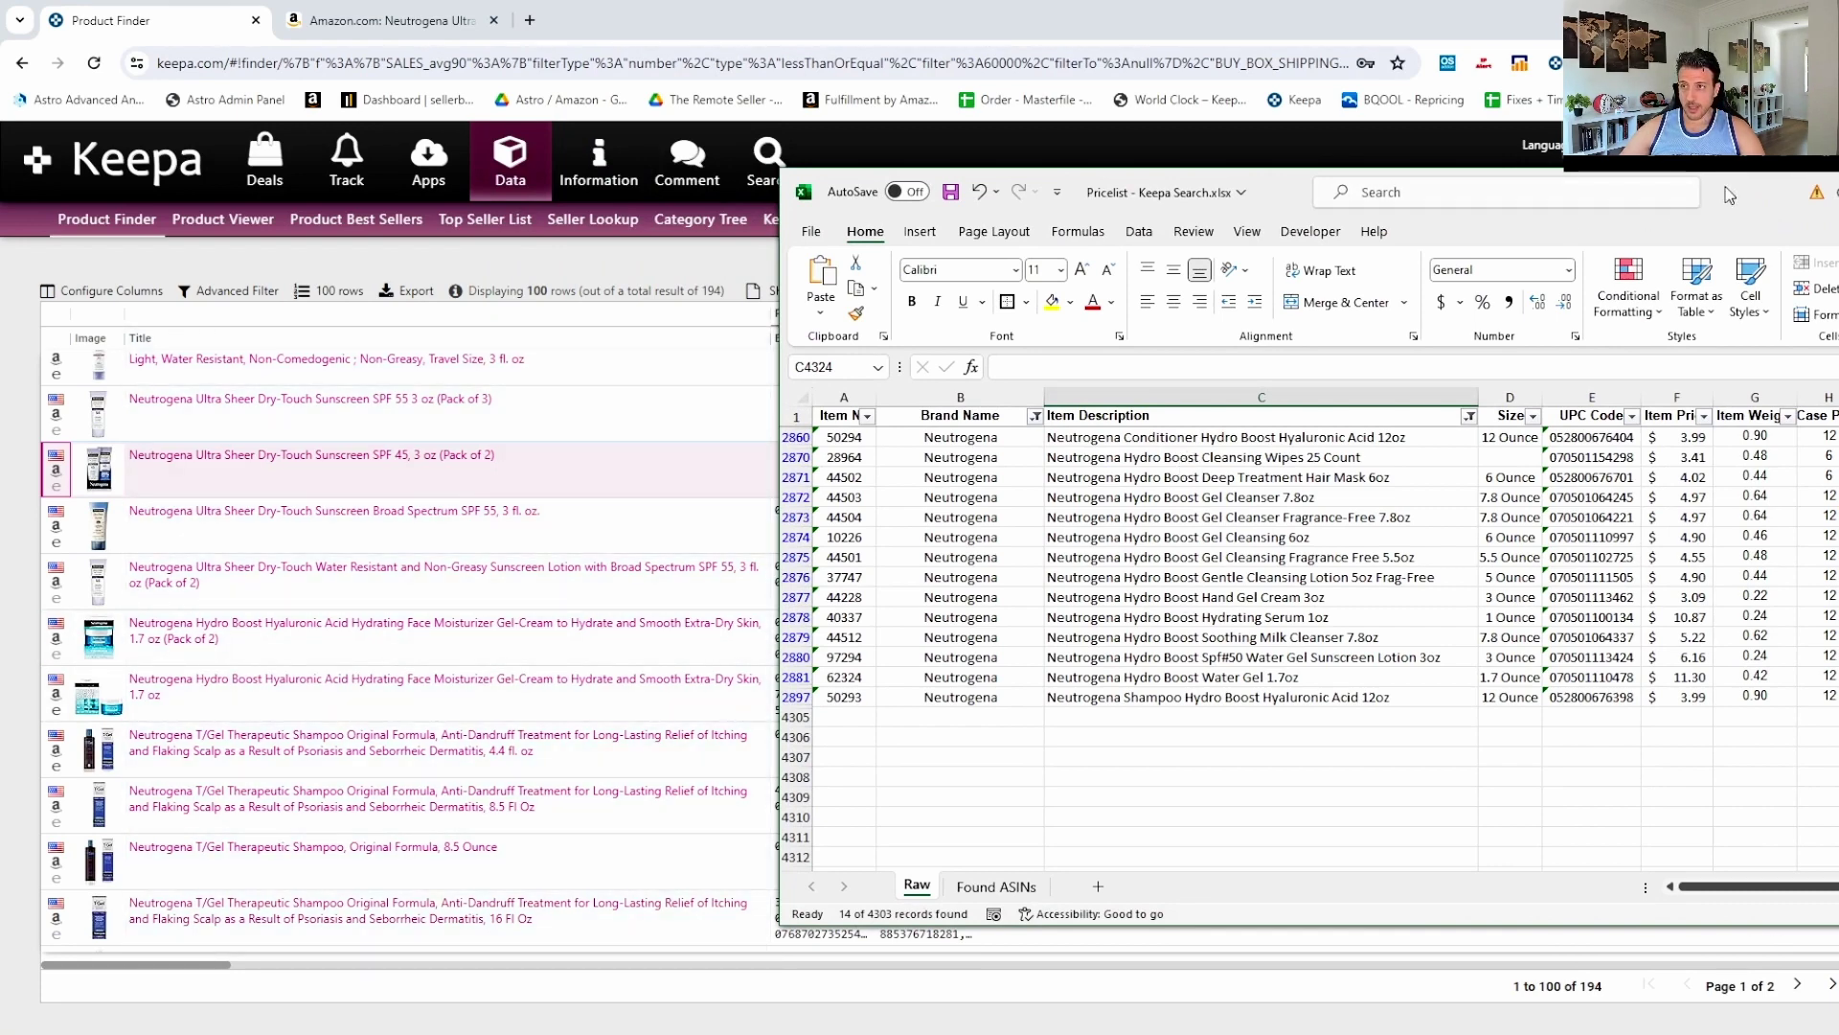
{"action": "left_click_drag", "start_coordinate": [1729, 196], "coordinate": [1318, 156]}
{"action": "double_click", "coordinate": [1318, 156]}
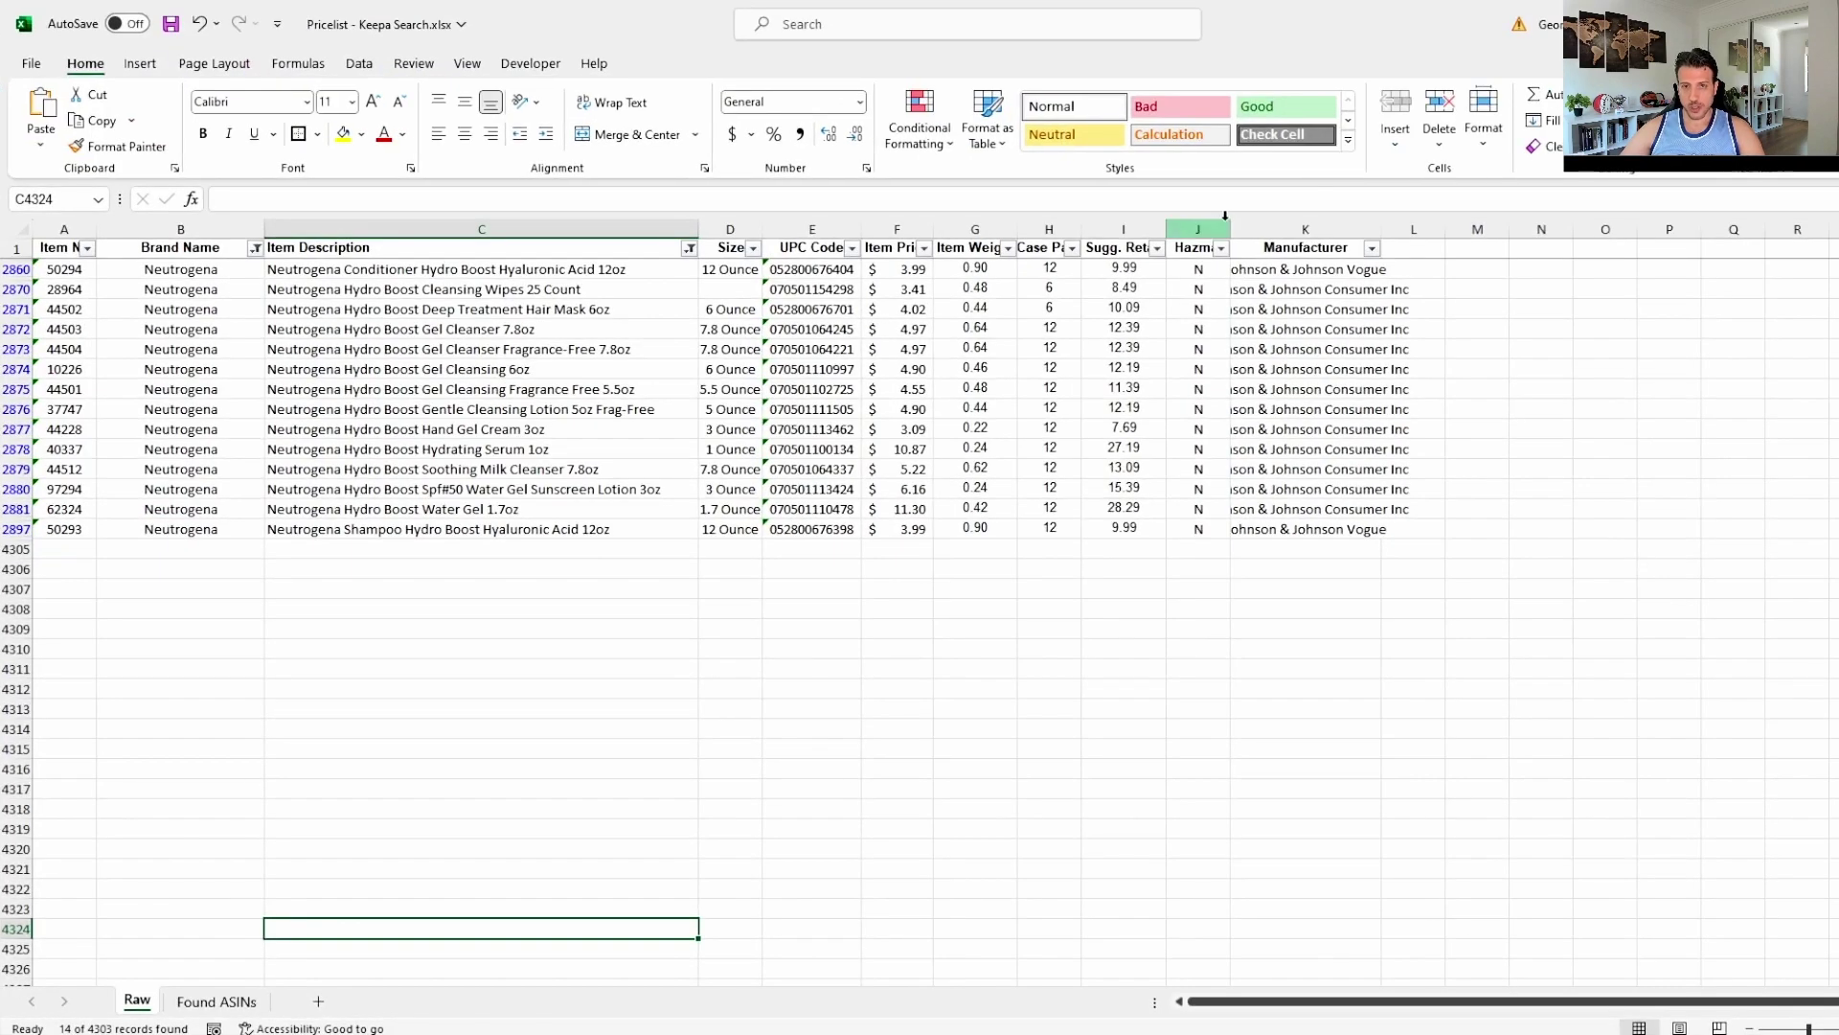
Find all cells matching '1.7oz' to locate the Hydro Boost Water Gel 1.7oz row.
{"action": "key", "text": "ctrl+f"}
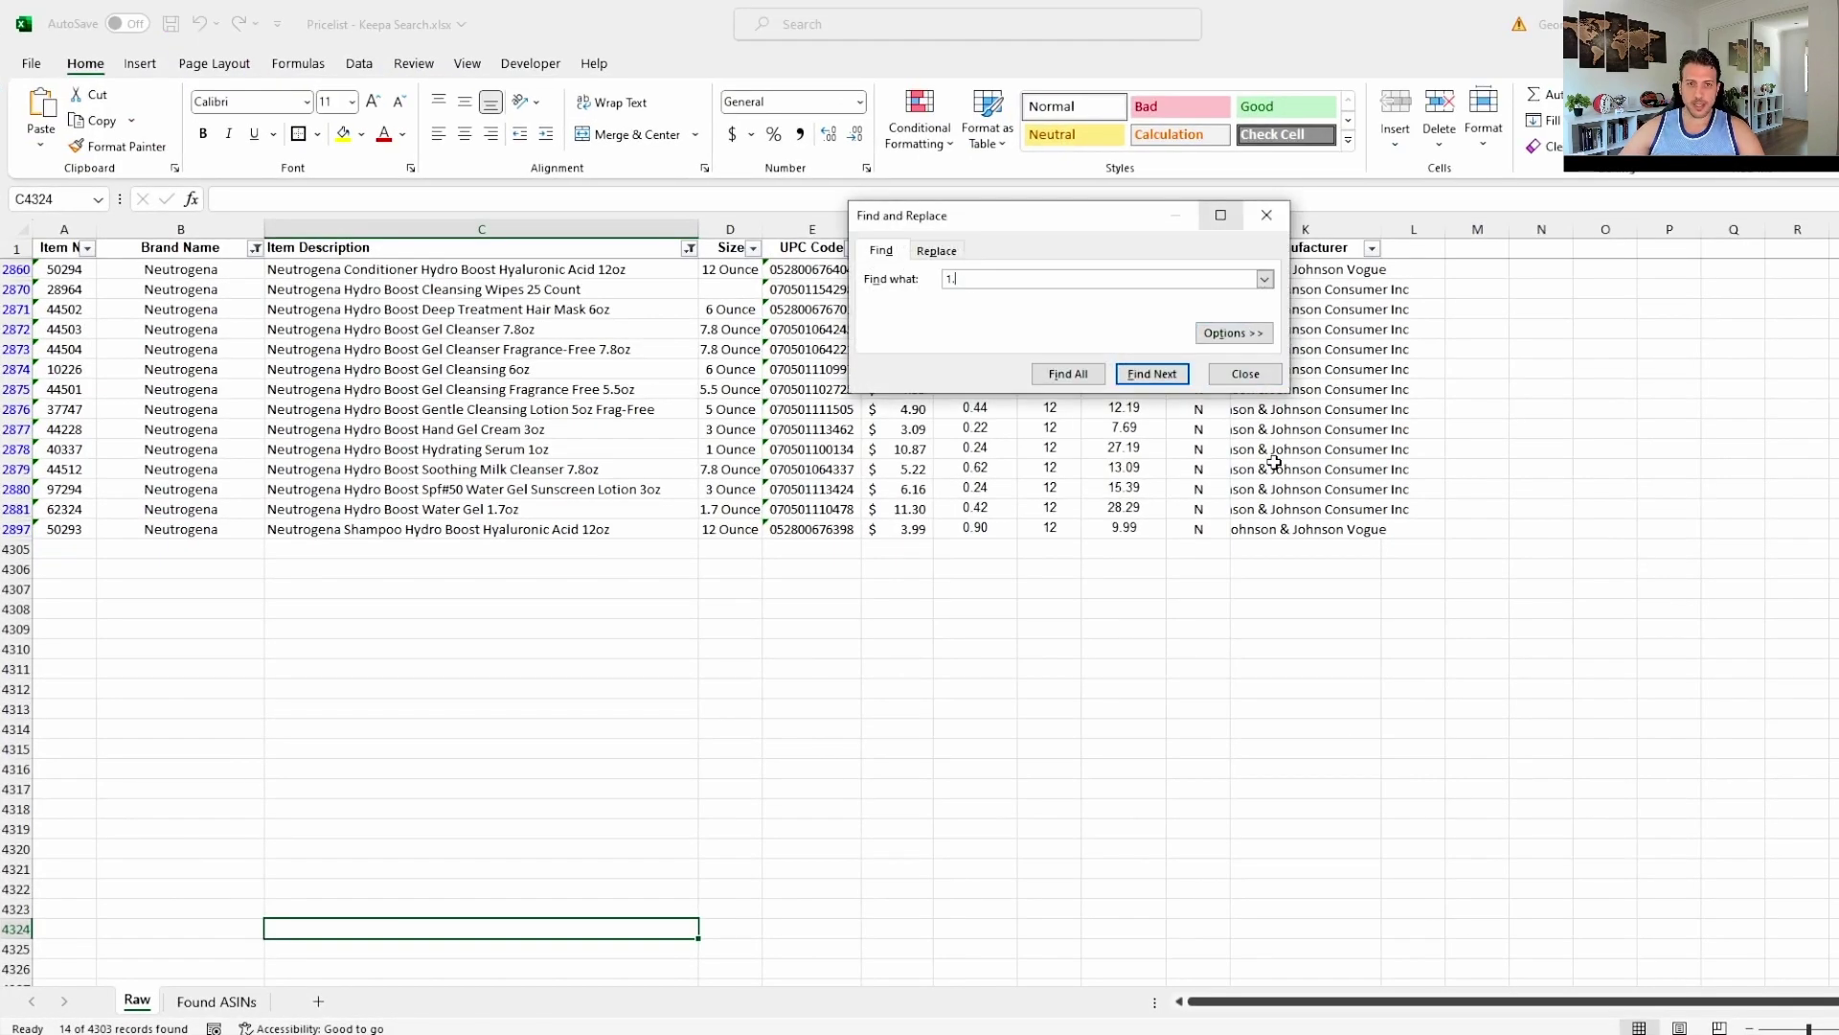
{"action": "type", "text": "1.7oz"}
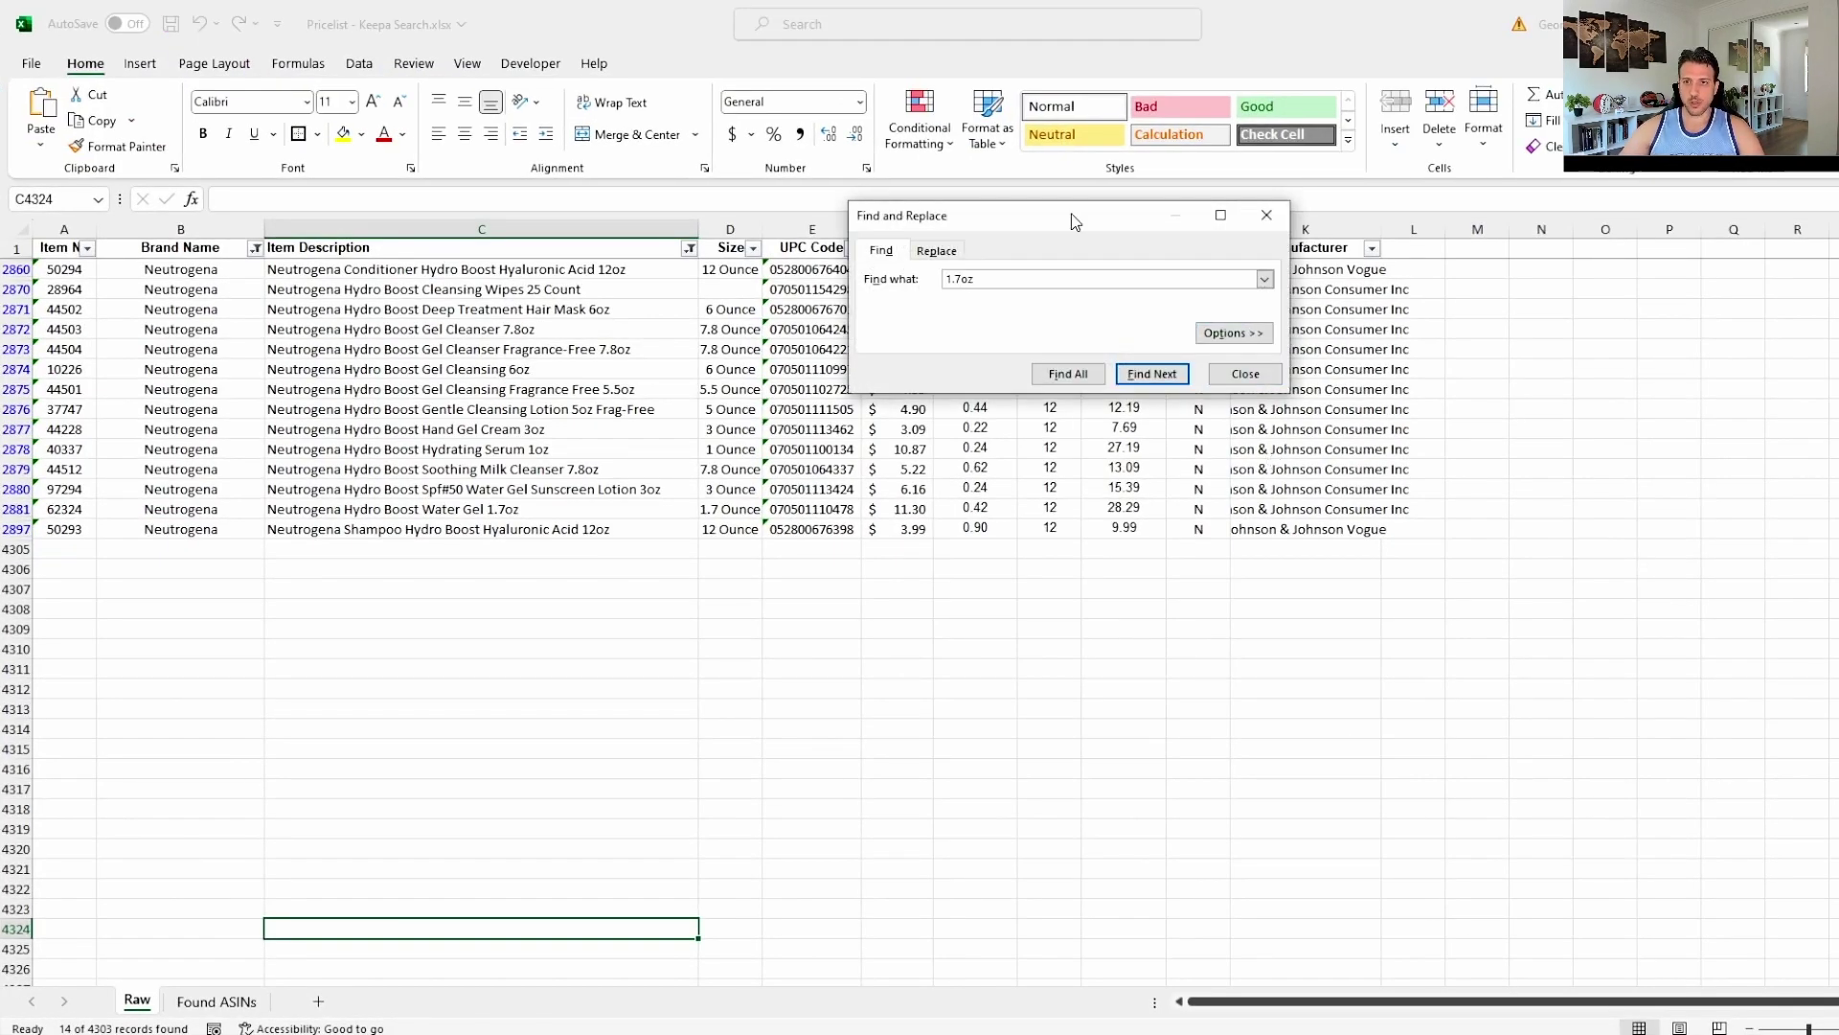
{"action": "left_click_drag", "start_coordinate": [1074, 221], "coordinate": [1596, 276]}
{"action": "left_click", "coordinate": [1613, 426]}
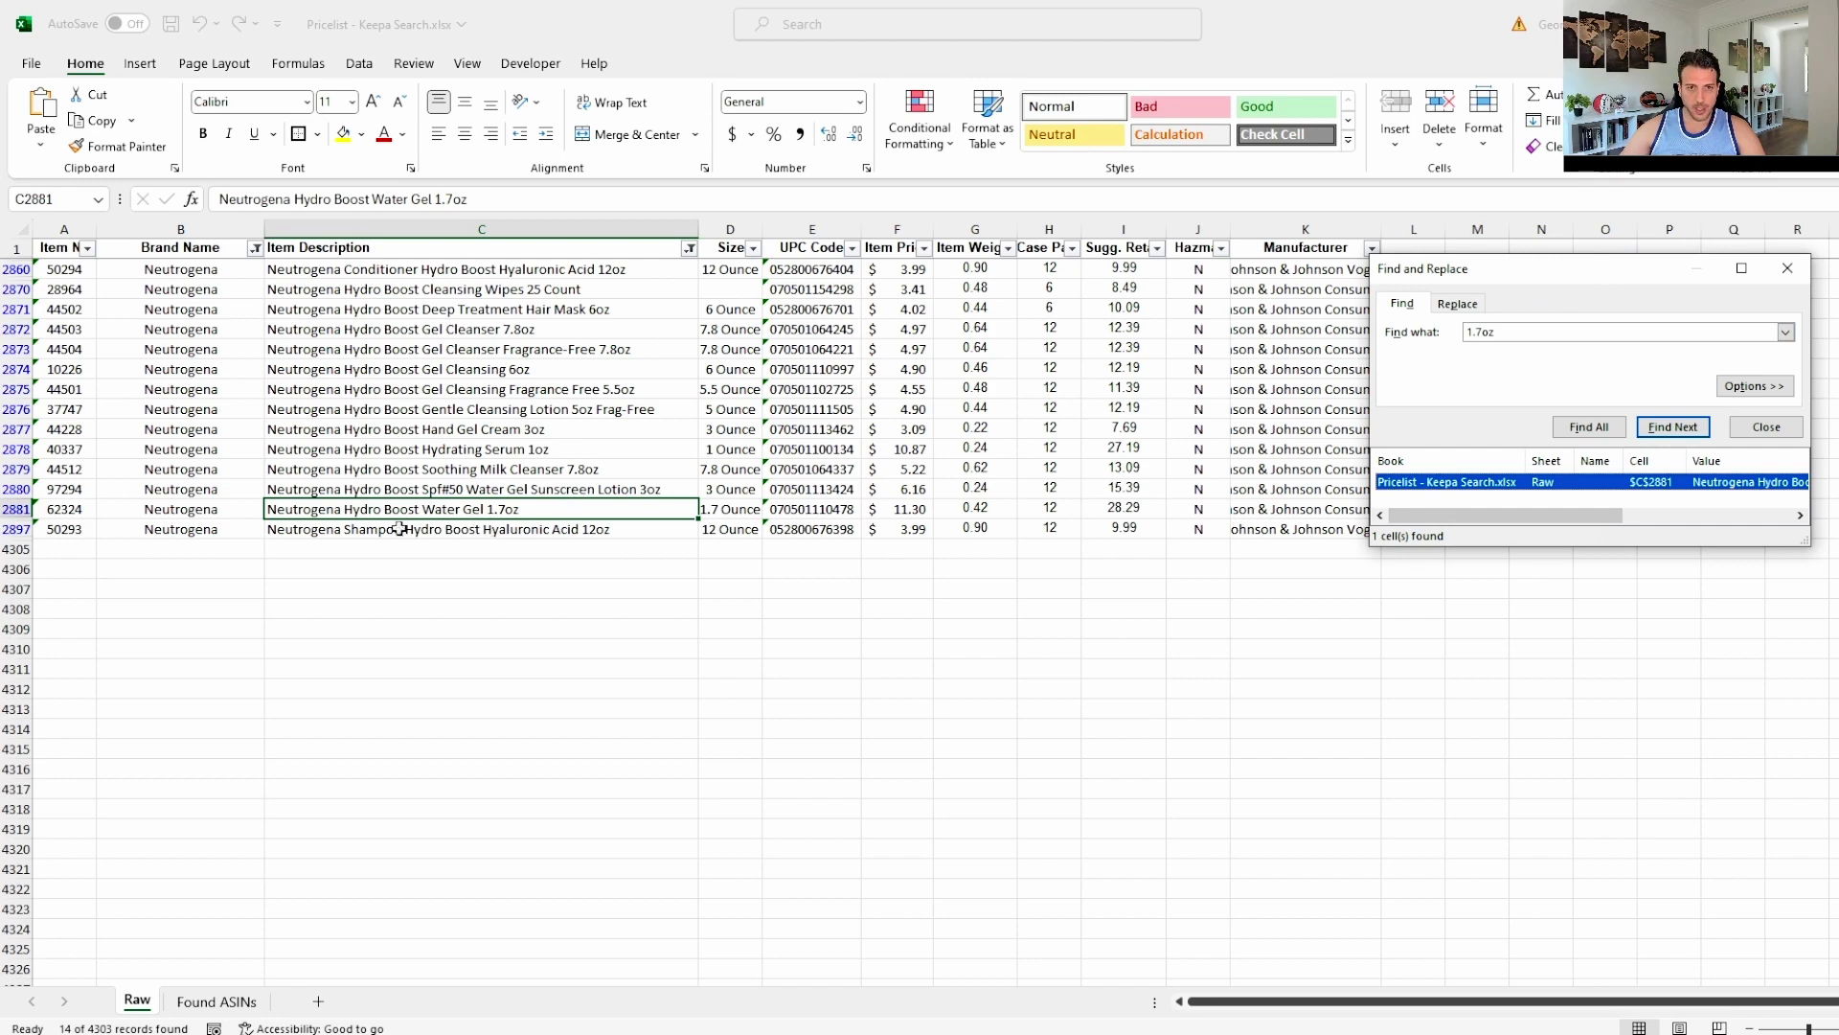
{"action": "left_click", "coordinate": [1766, 427]}
{"action": "double_click", "coordinate": [1358, 11]}
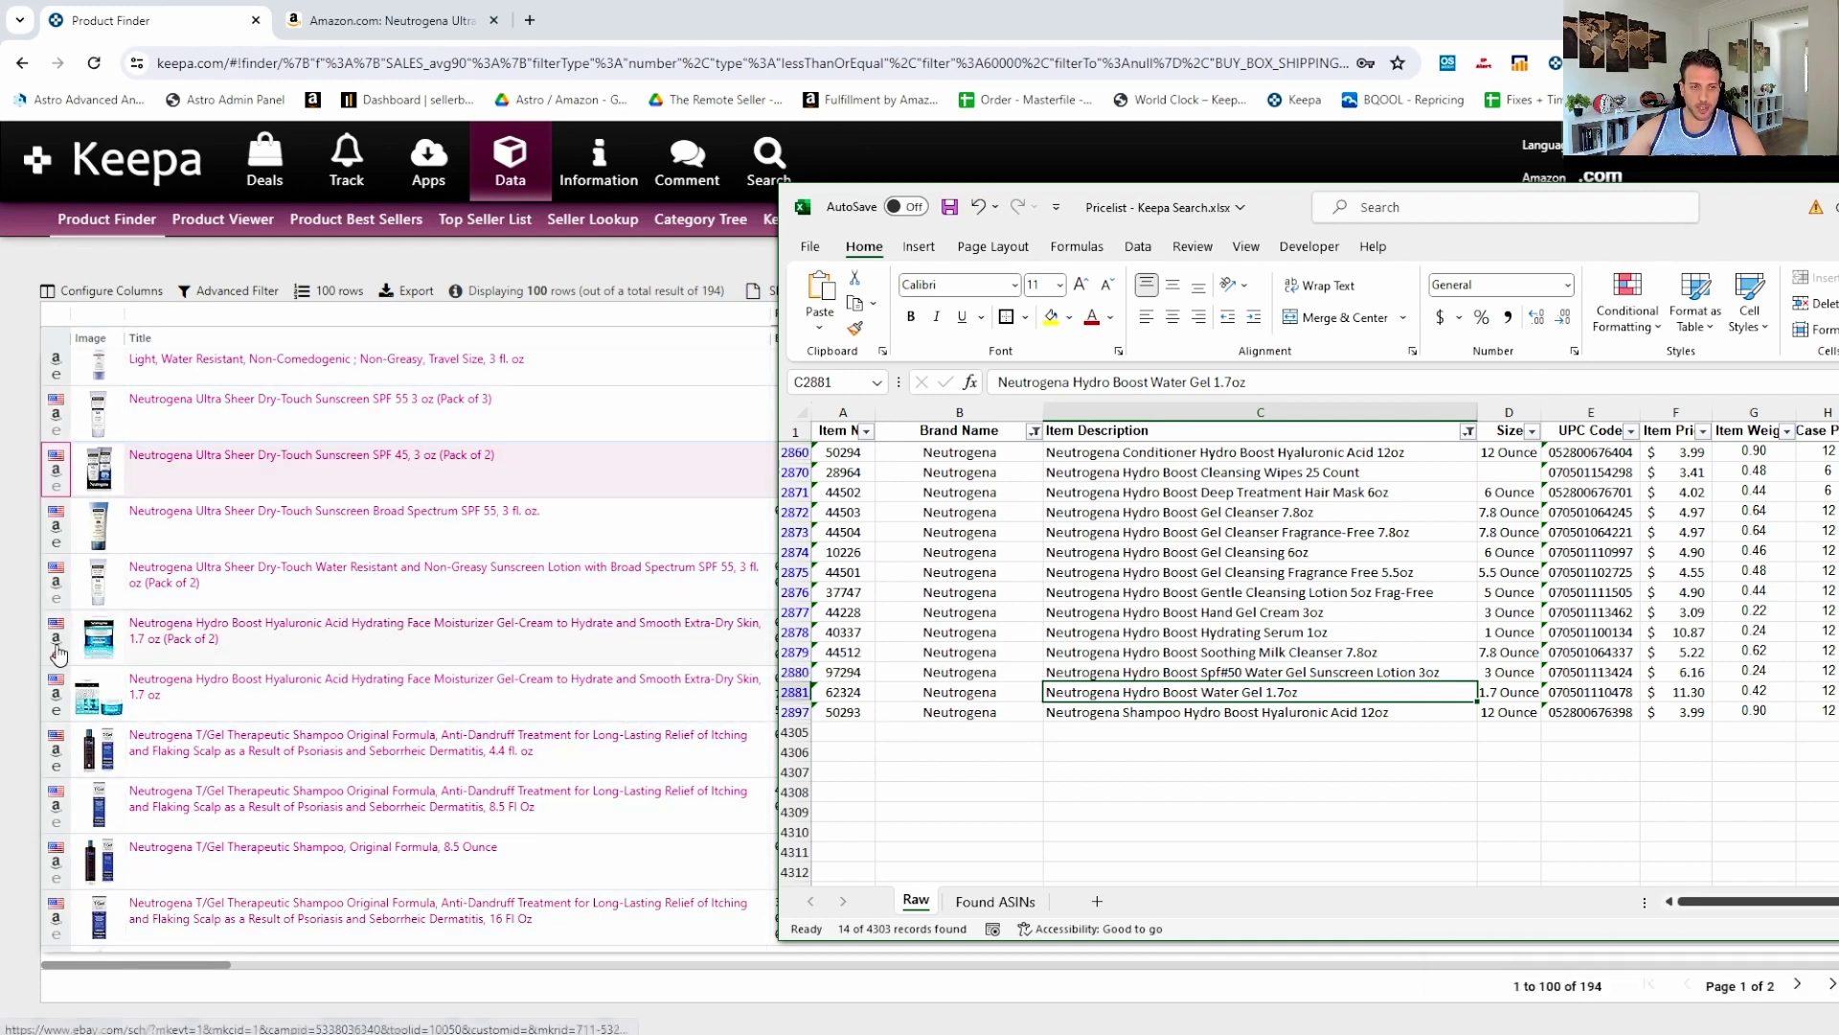
Open the Hydro Boost Gel-Cream 1.7 oz Amazon listing and check its product images.
{"action": "left_click", "coordinate": [59, 642]}
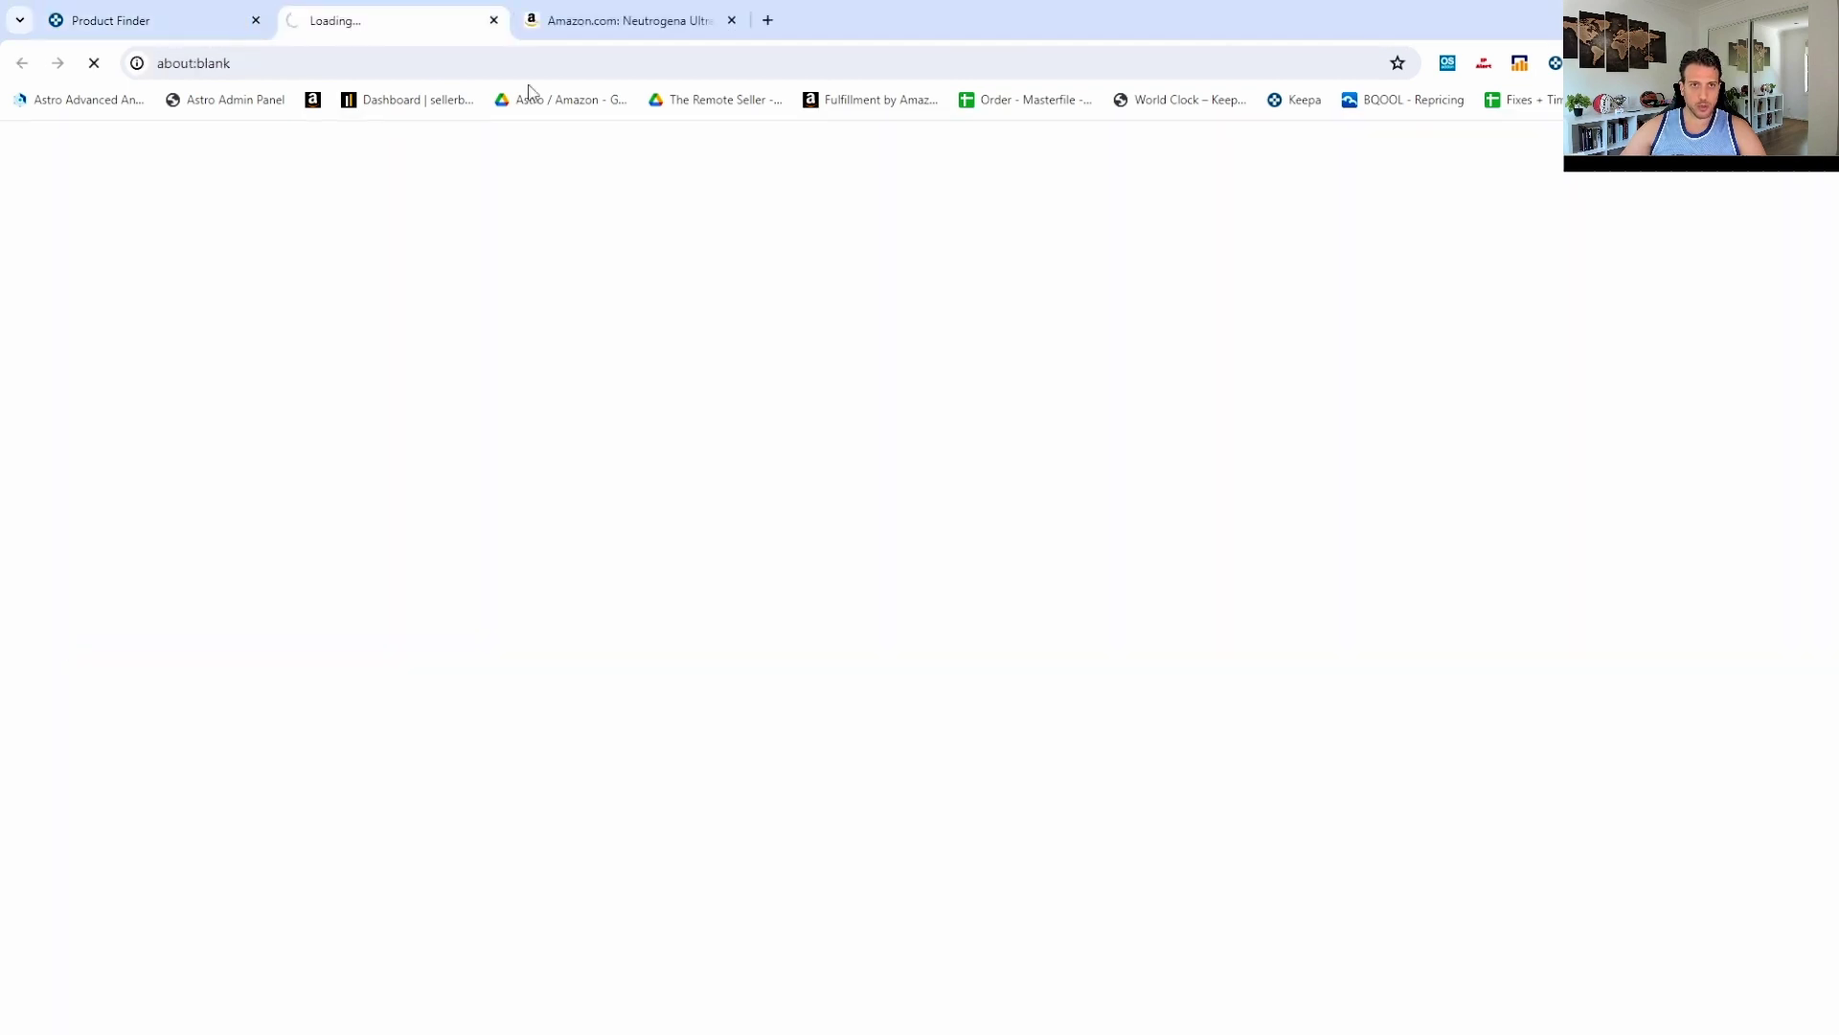
{"action": "middle_click", "coordinate": [593, 13]}
{"action": "key", "text": "alt+Tab"}
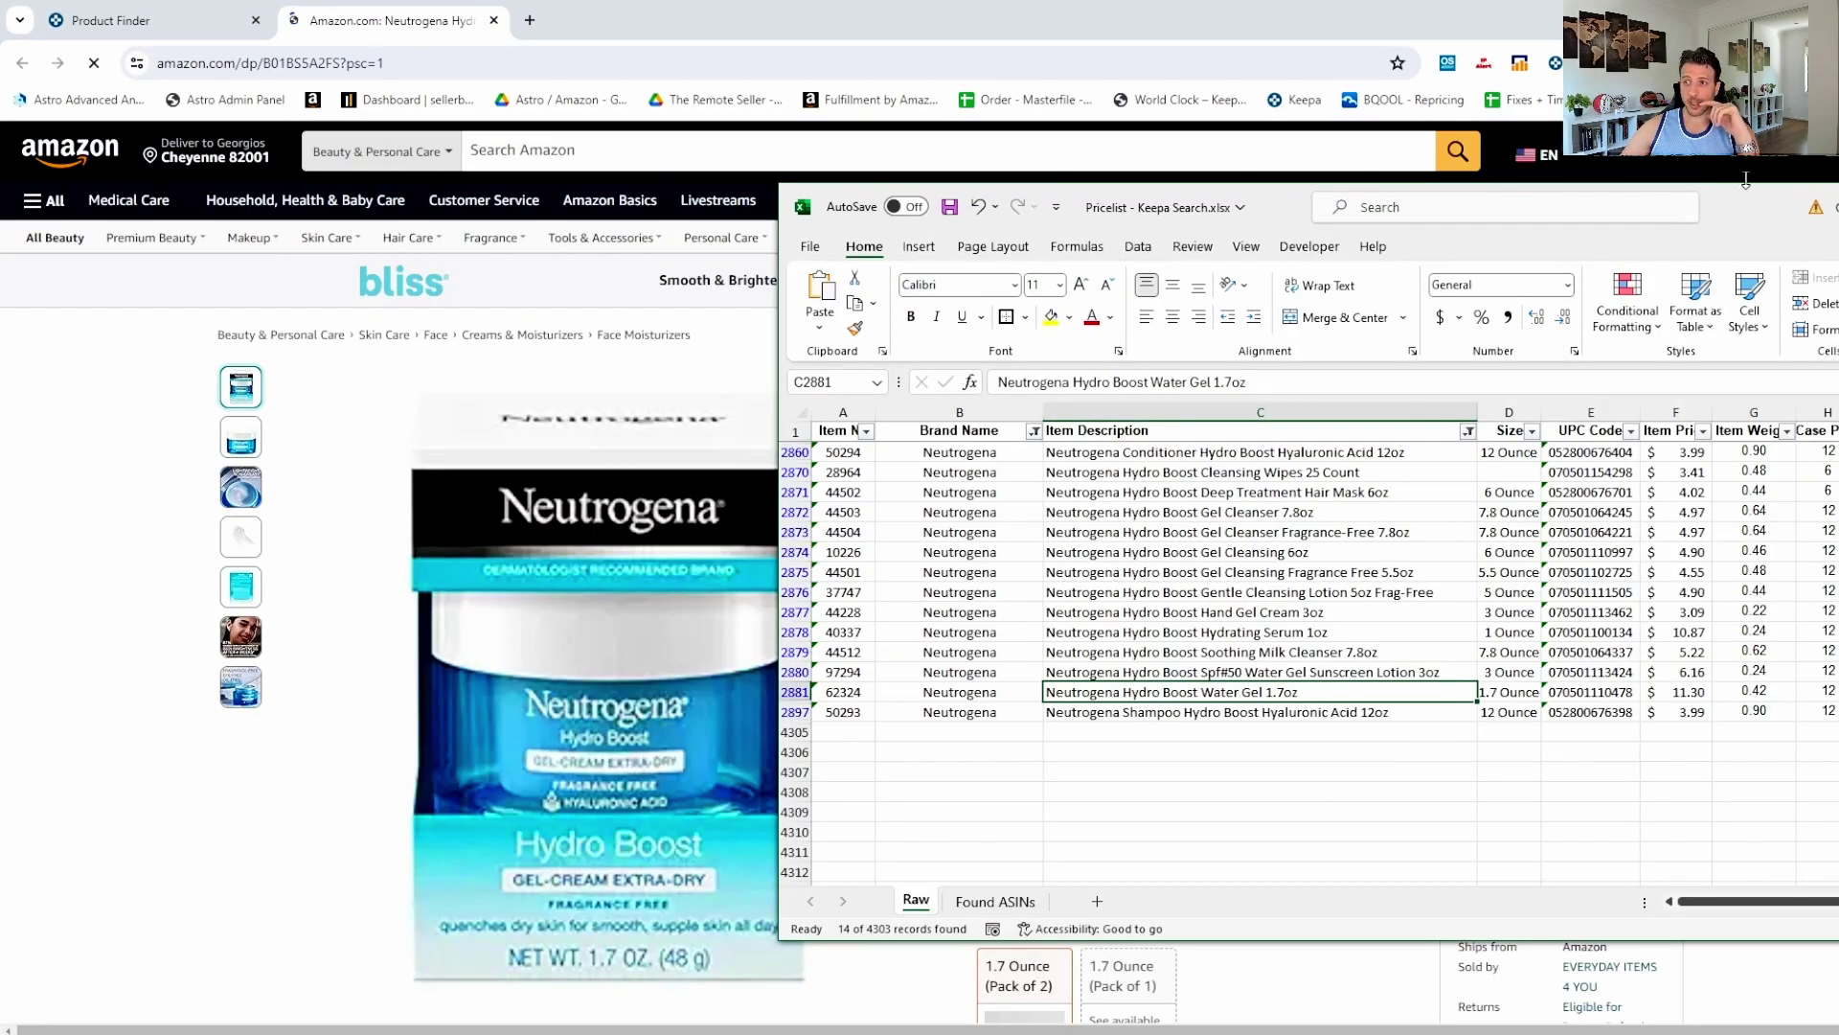
{"action": "left_click_drag", "start_coordinate": [1751, 205], "coordinate": [1817, 275]}
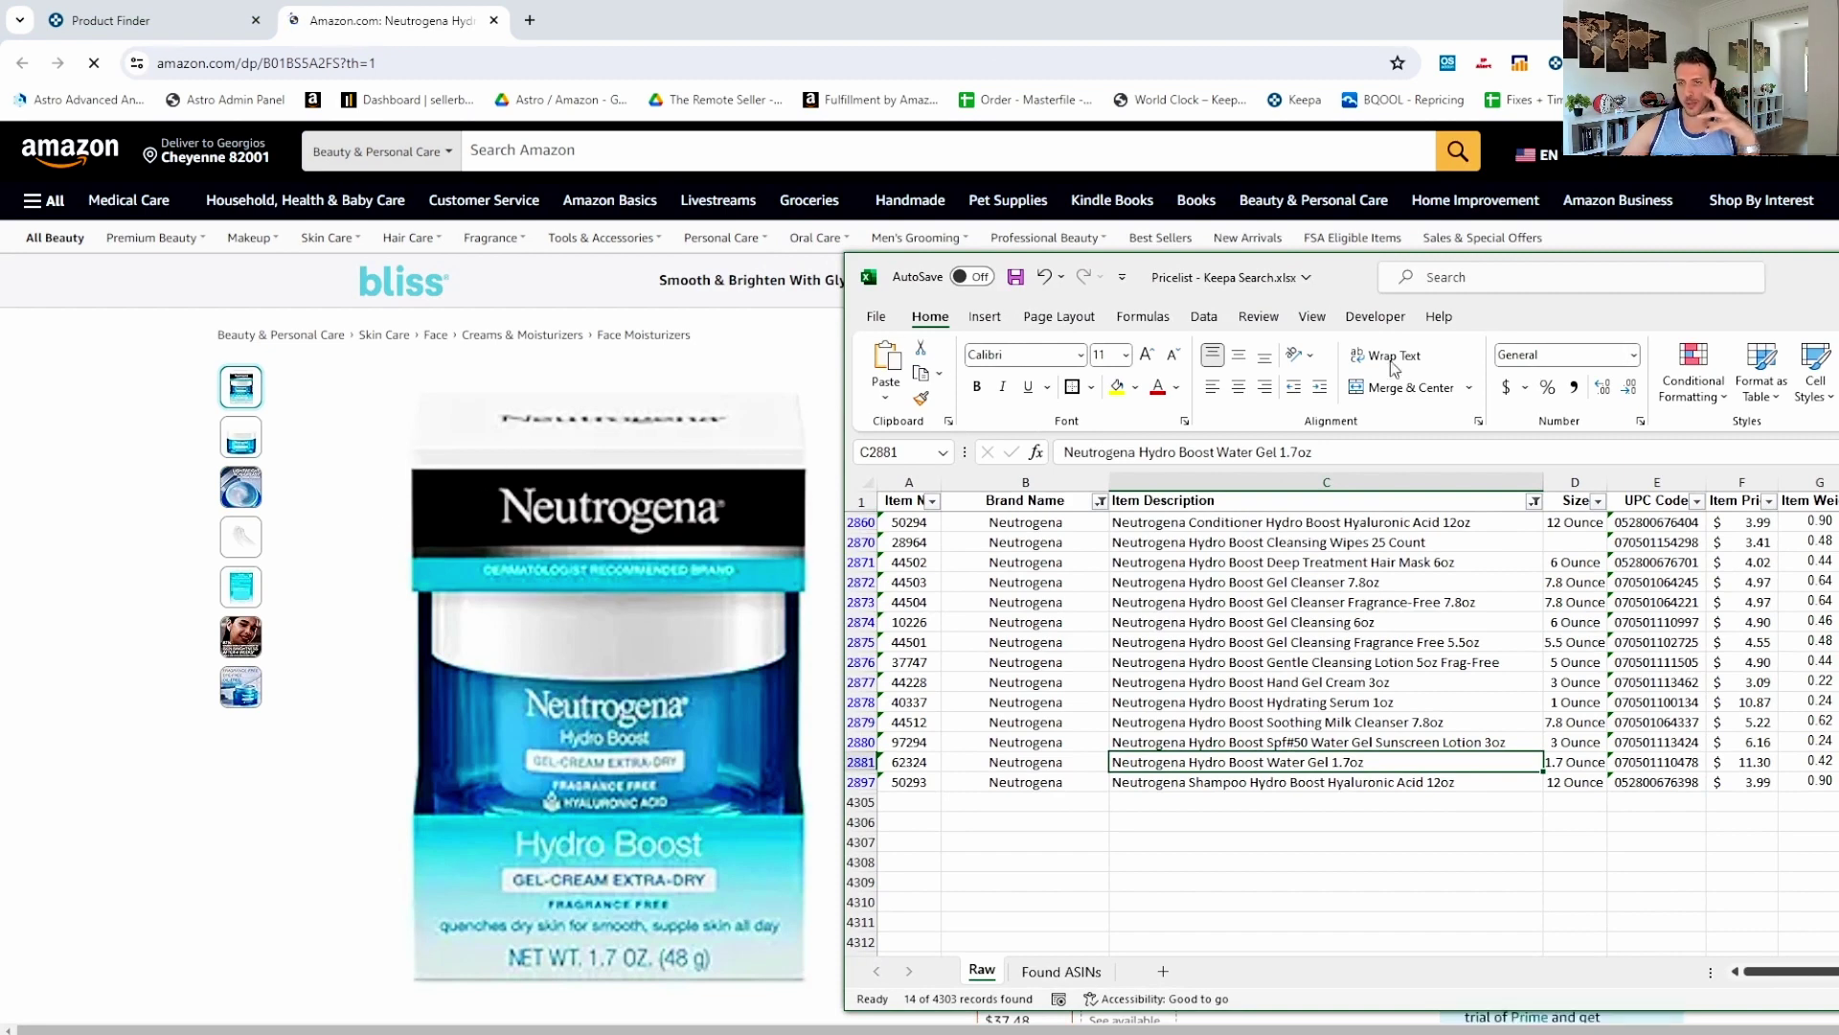
{"action": "scroll", "coordinate": [614, 600], "scroll_direction": "down", "scroll_amount": 3}
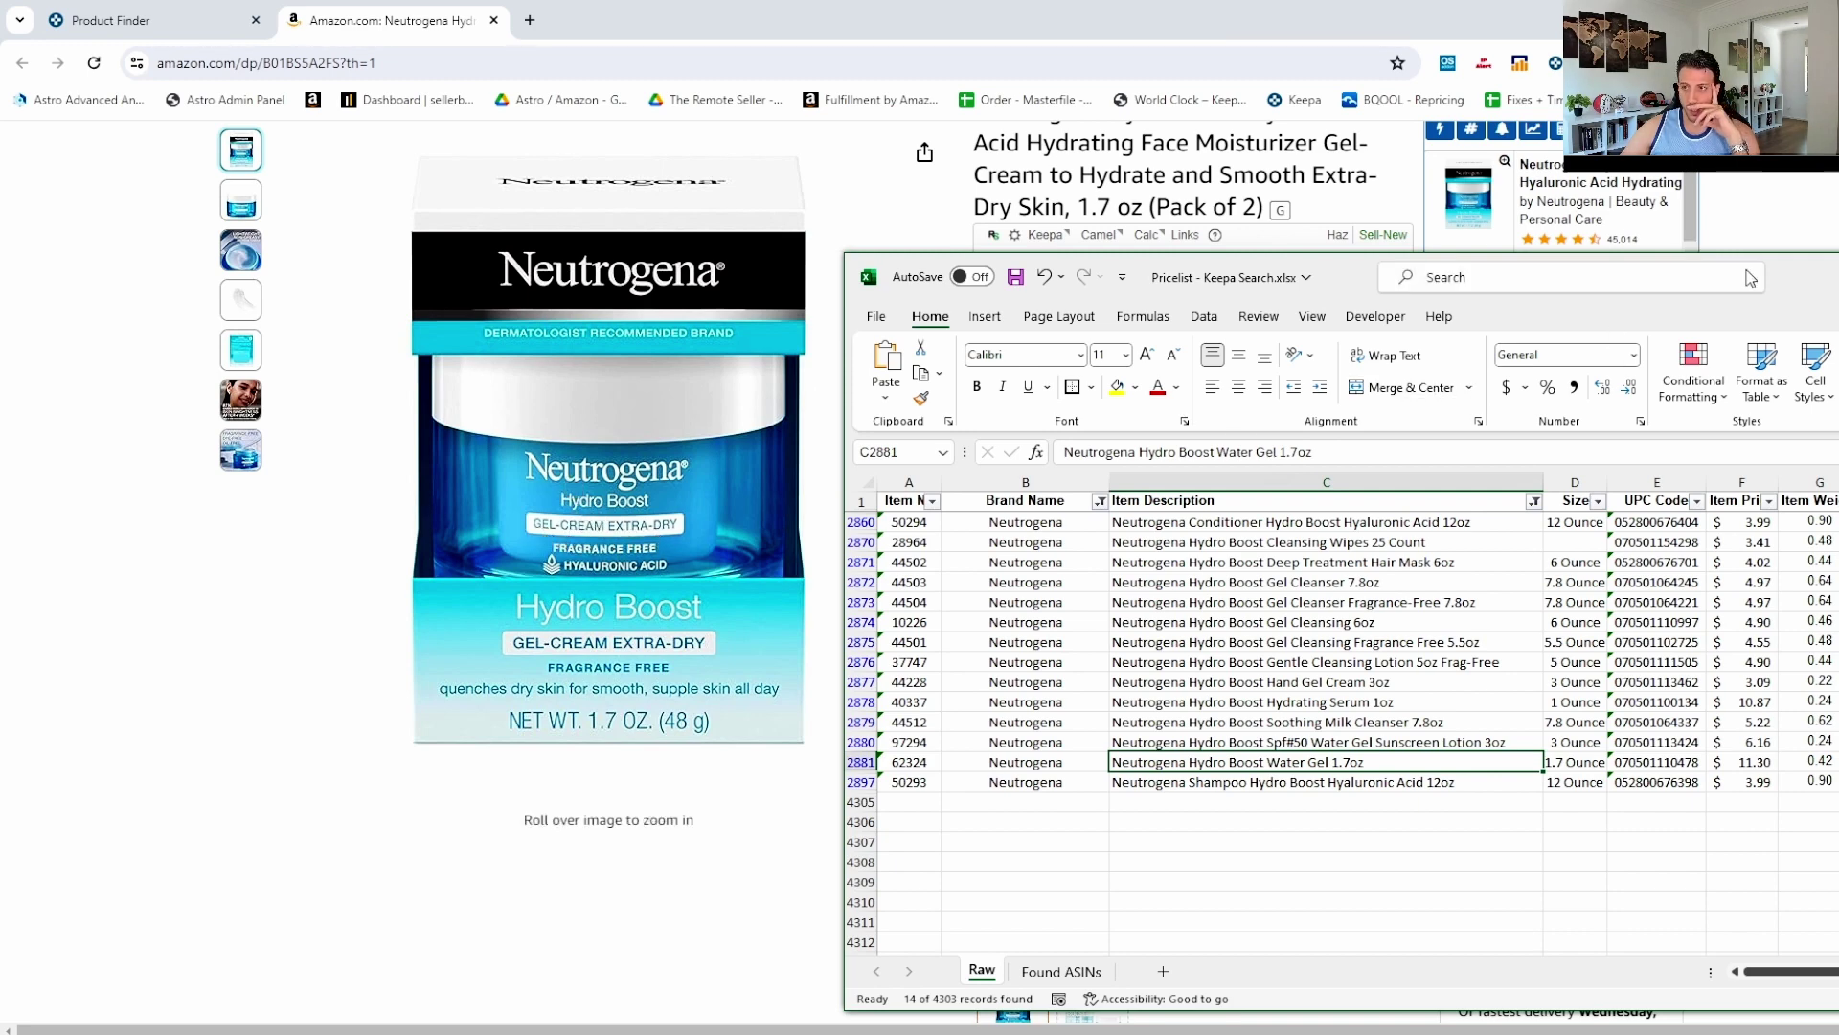
{"action": "left_click_drag", "start_coordinate": [1778, 279], "coordinate": [1836, 136]}
{"action": "mouse_move", "coordinate": [254, 210]}
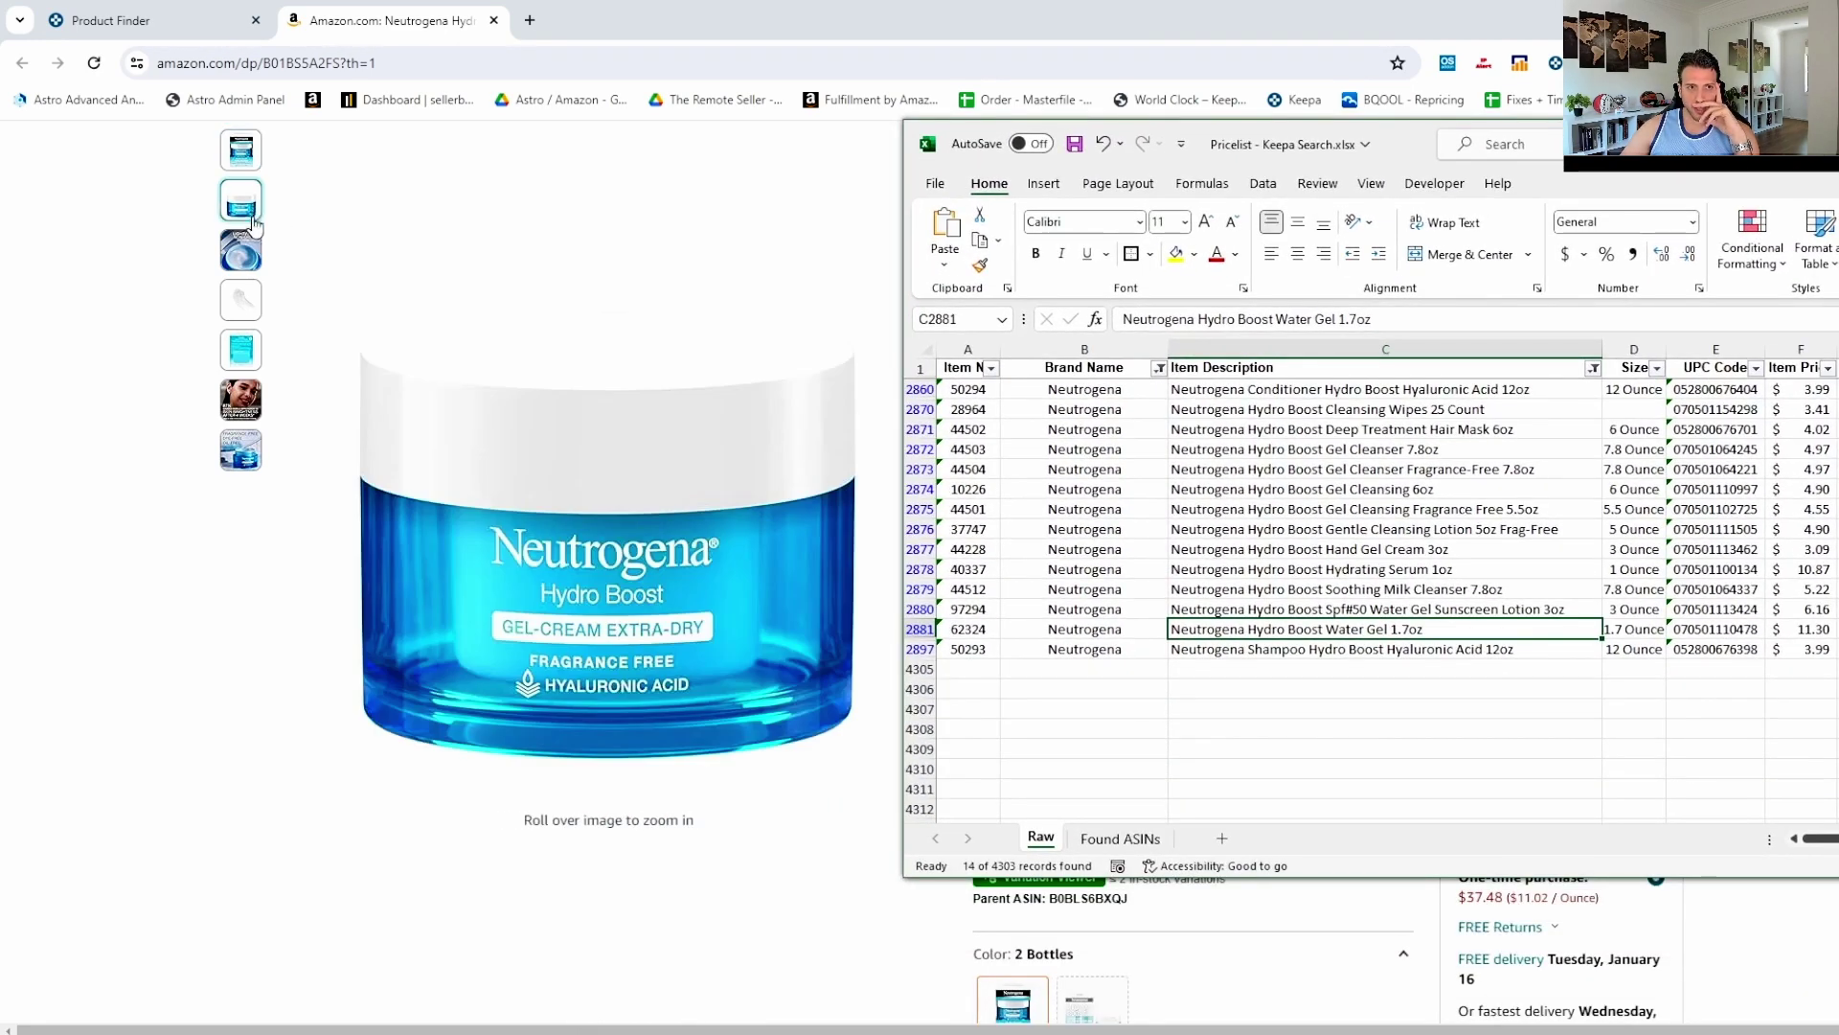
{"action": "mouse_move", "coordinate": [244, 352]}
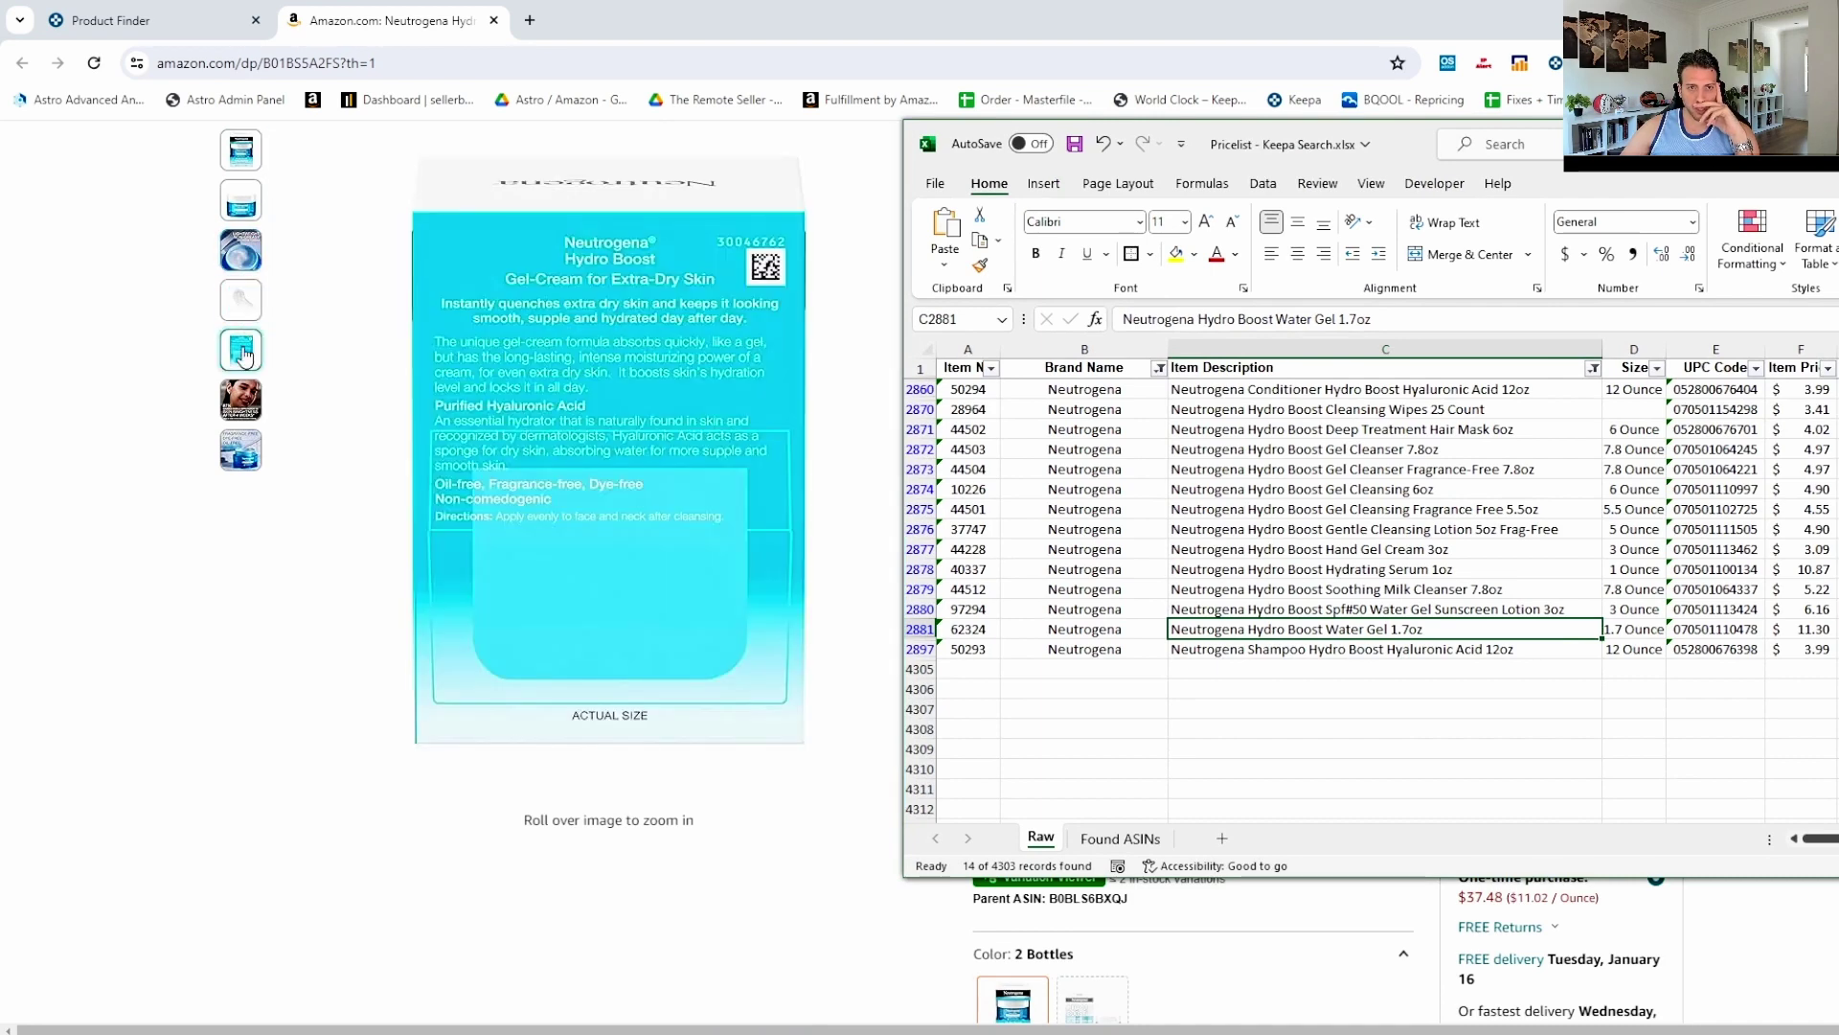
{"action": "mouse_move", "coordinate": [244, 458]}
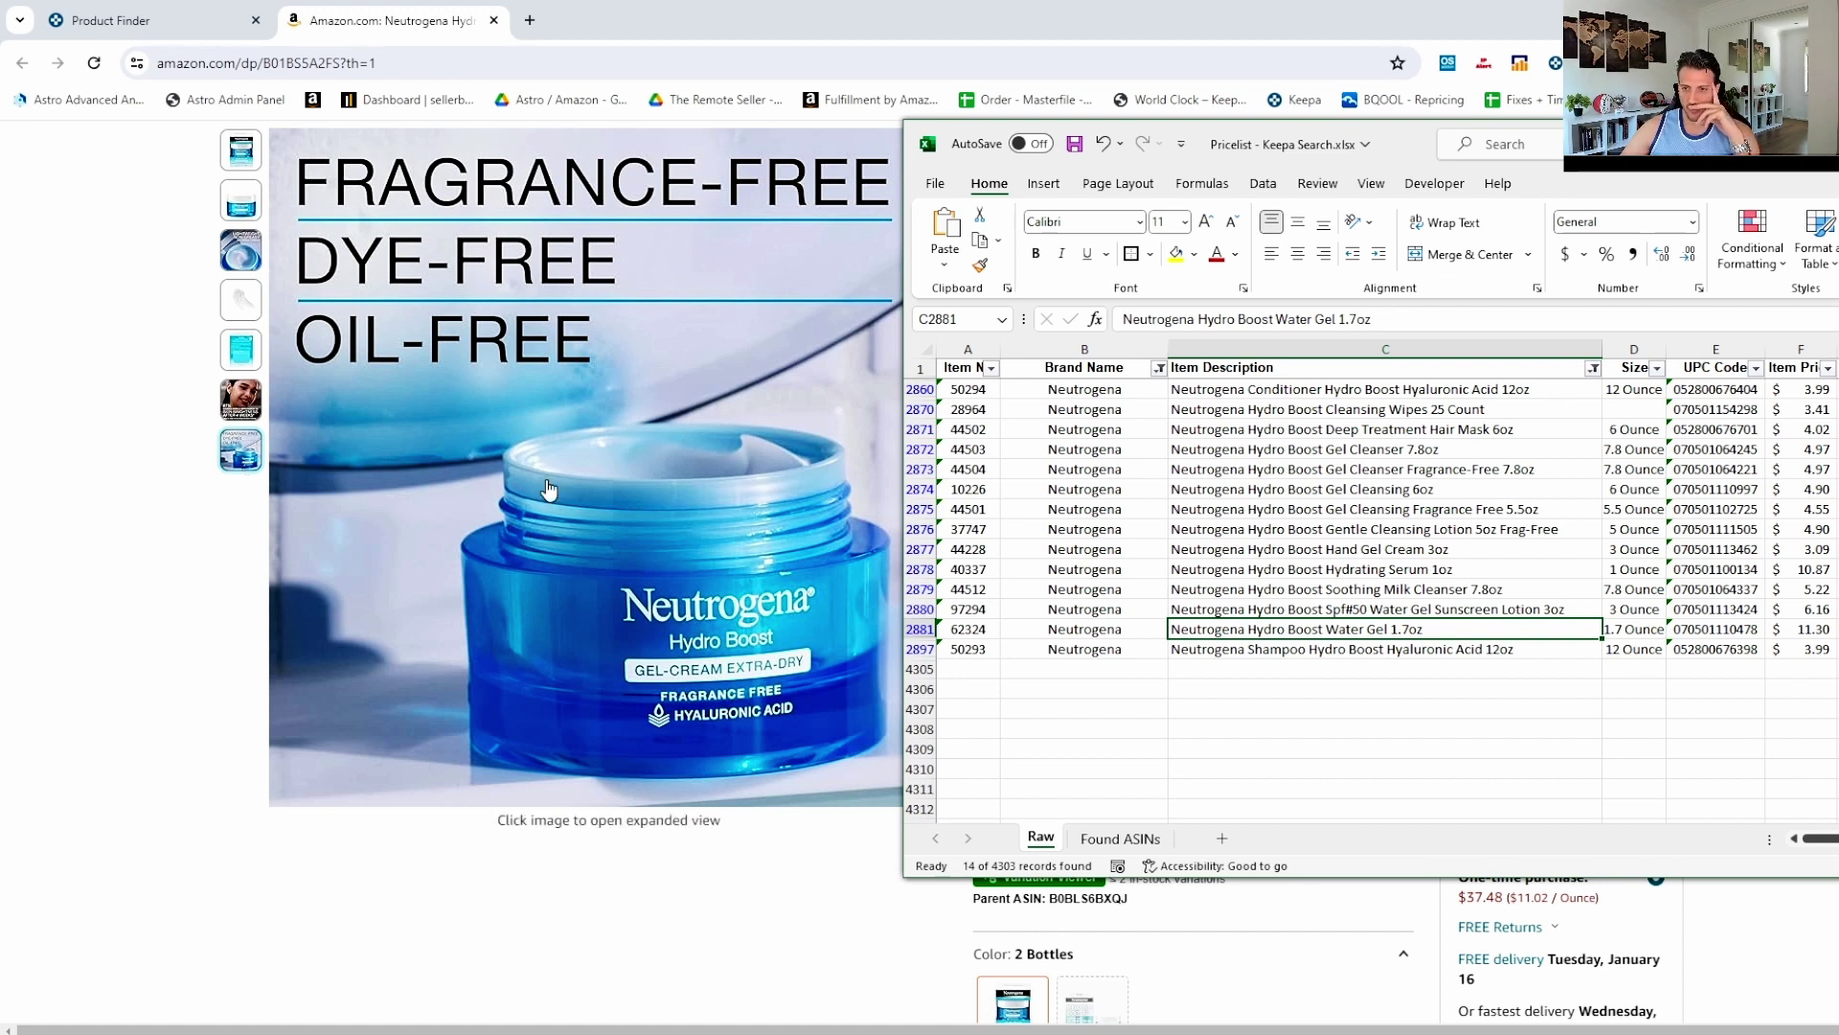
{"action": "left_click", "coordinate": [1714, 628]}
{"action": "key", "text": "ctrl+c"}
{"action": "left_click_drag", "start_coordinate": [1782, 144], "coordinate": [1457, 268]}
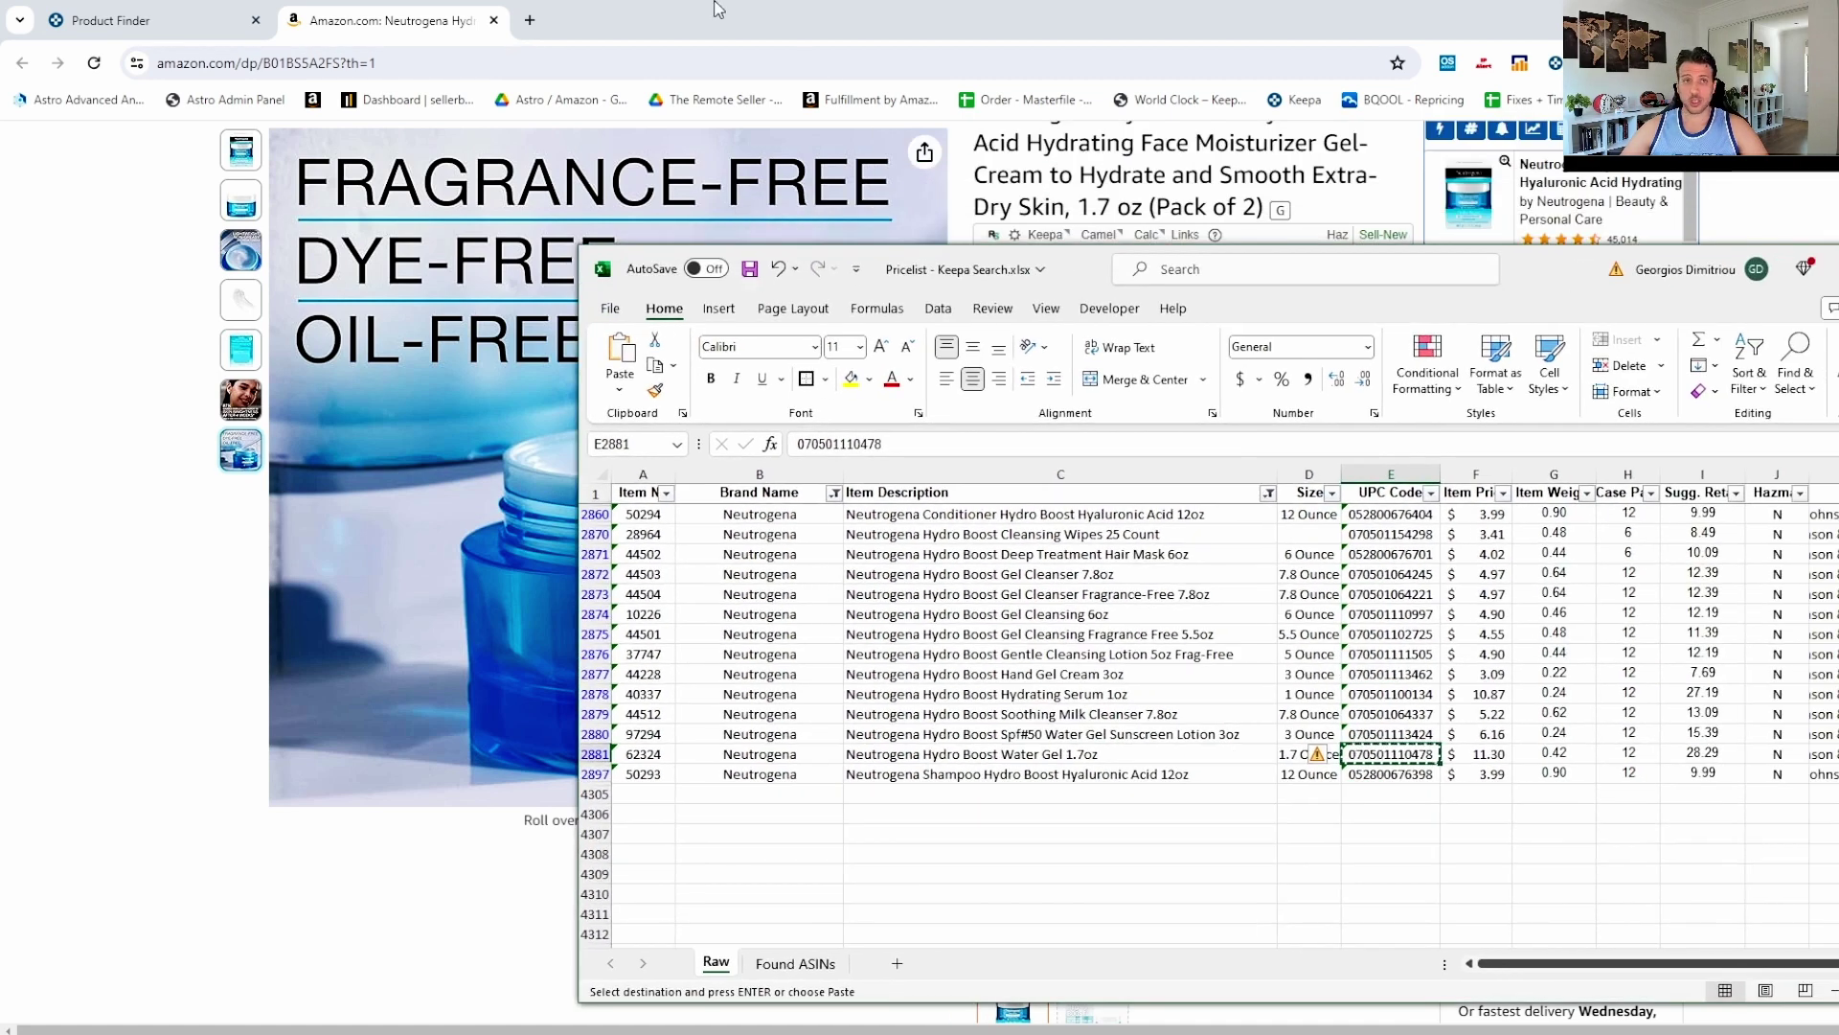
{"action": "left_click", "coordinate": [501, 8]}
{"action": "left_click", "coordinate": [530, 20]}
{"action": "key", "text": "ctrl+v"}
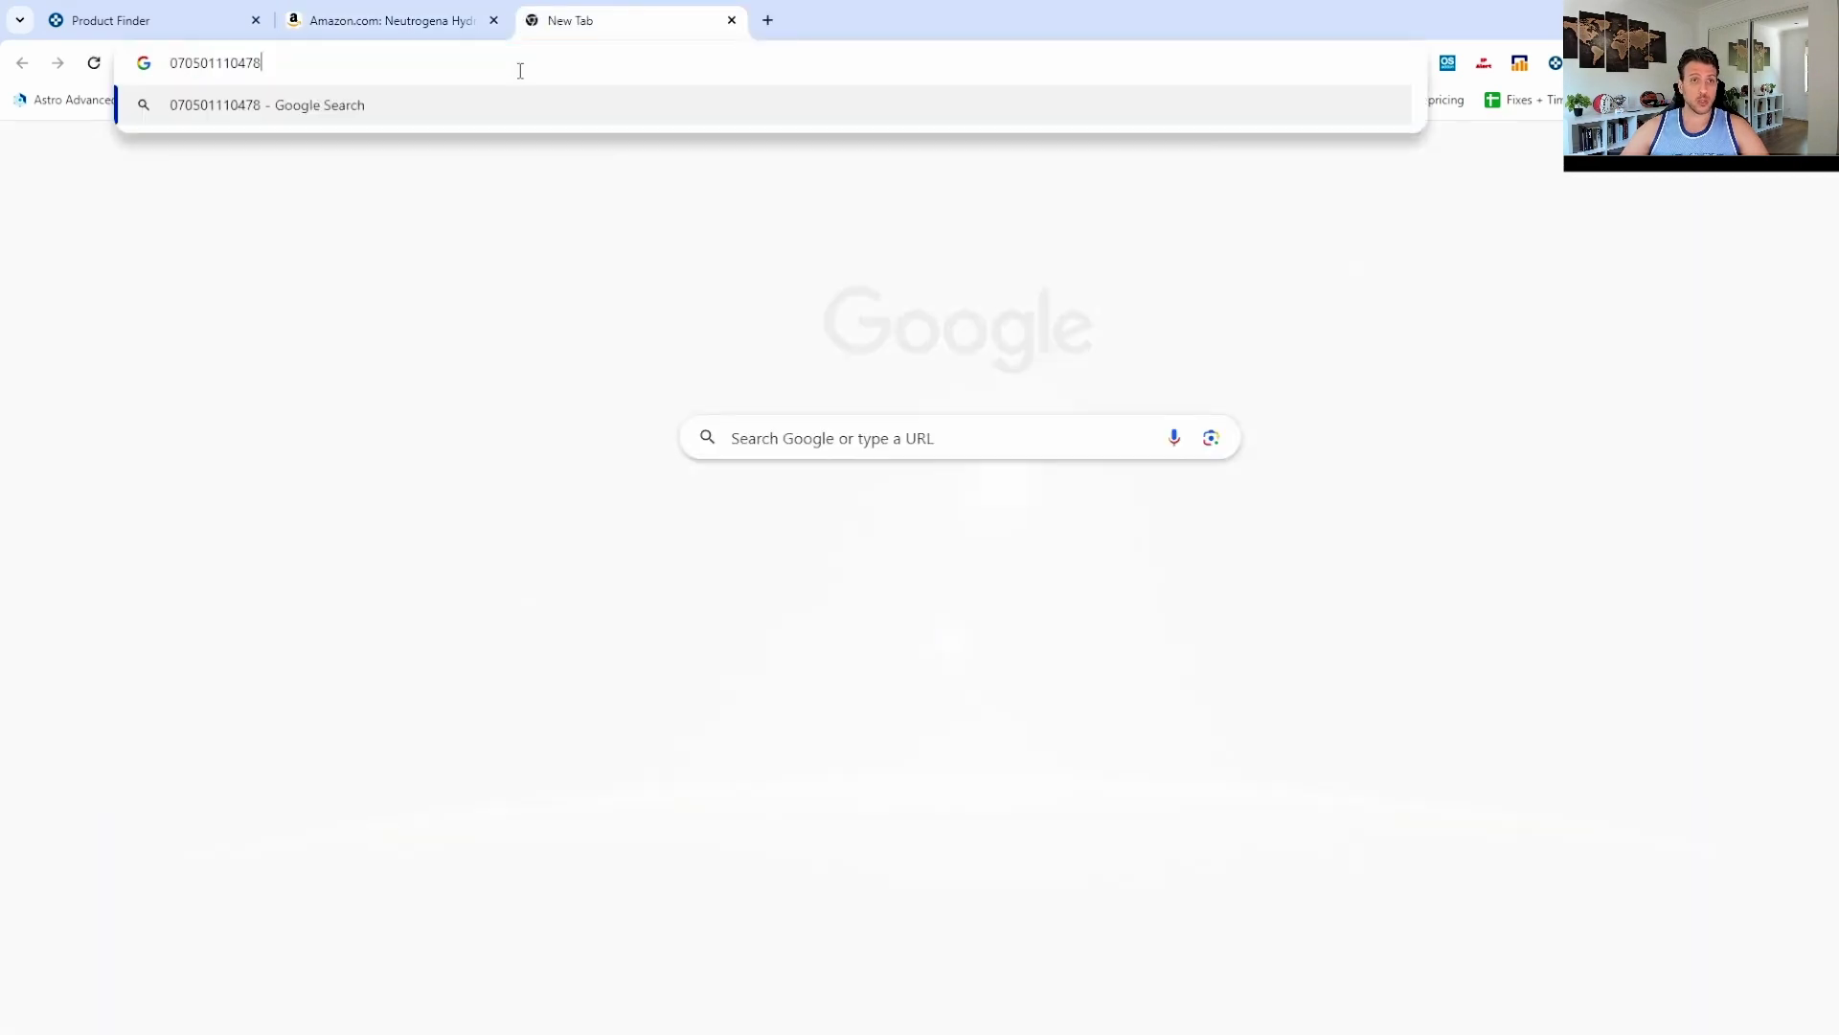
{"action": "key", "text": "Return"}
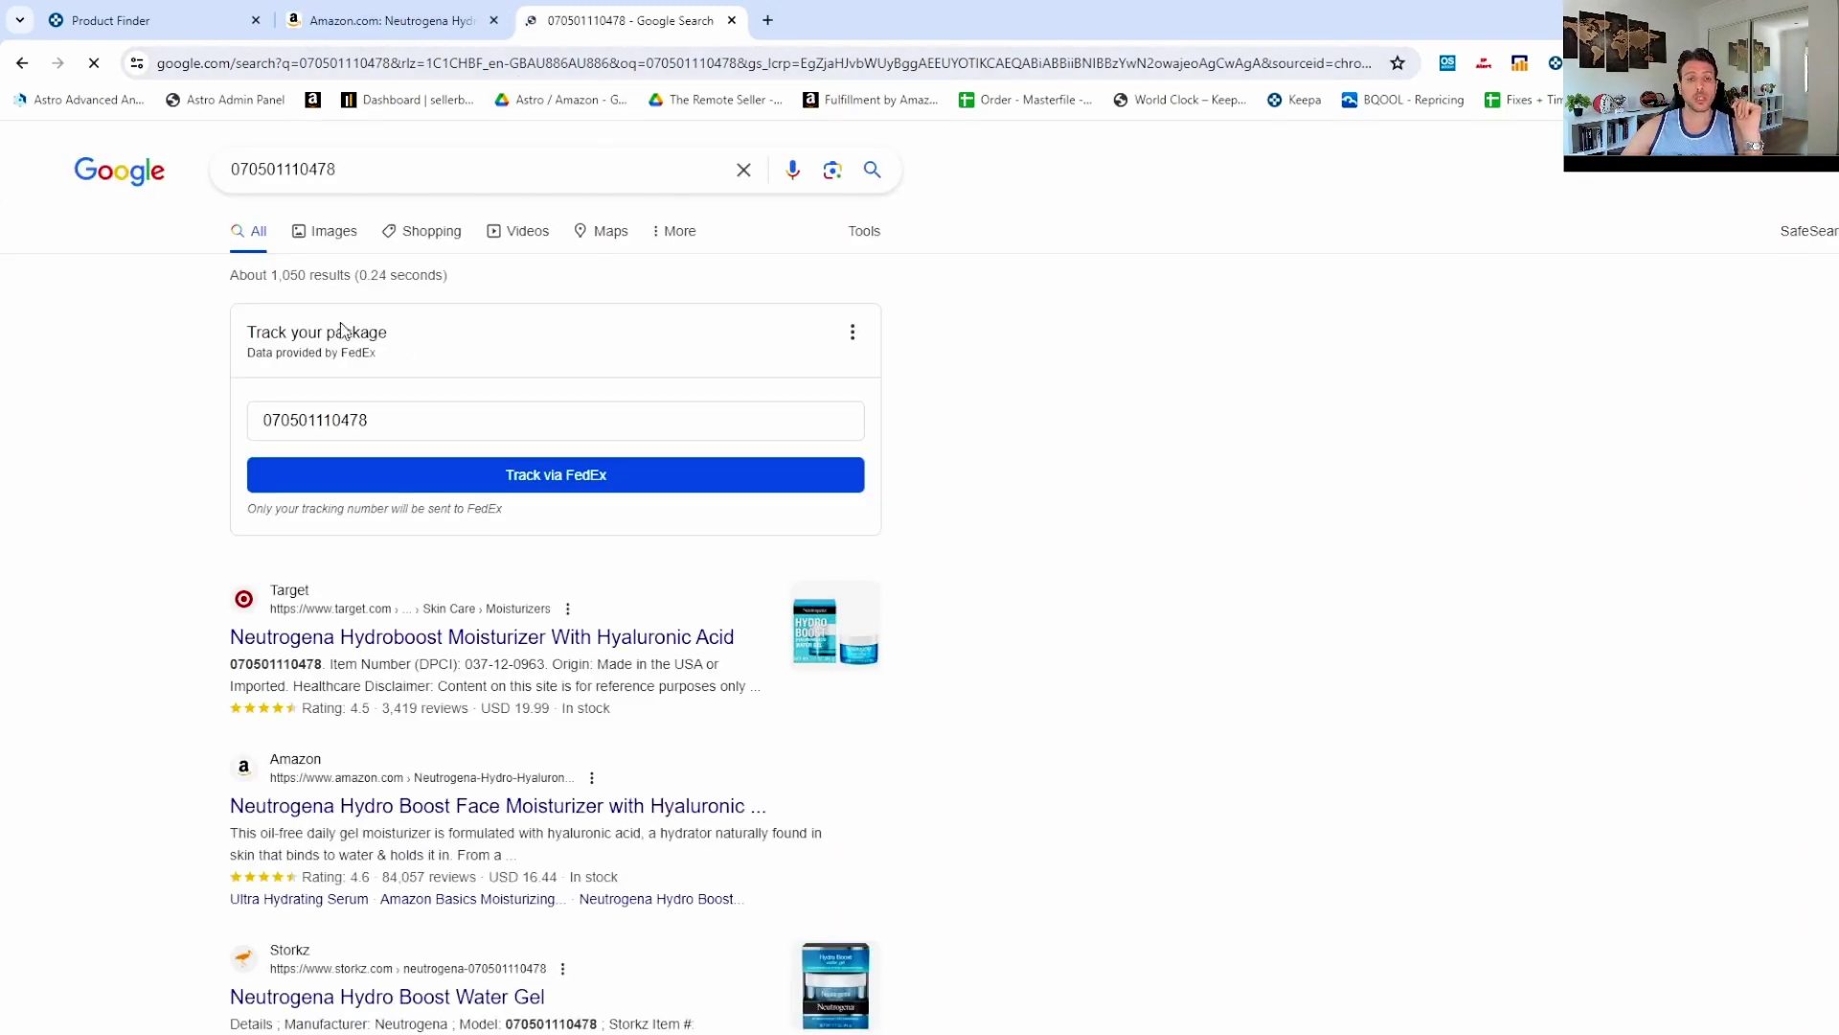
{"action": "left_click", "coordinate": [322, 236]}
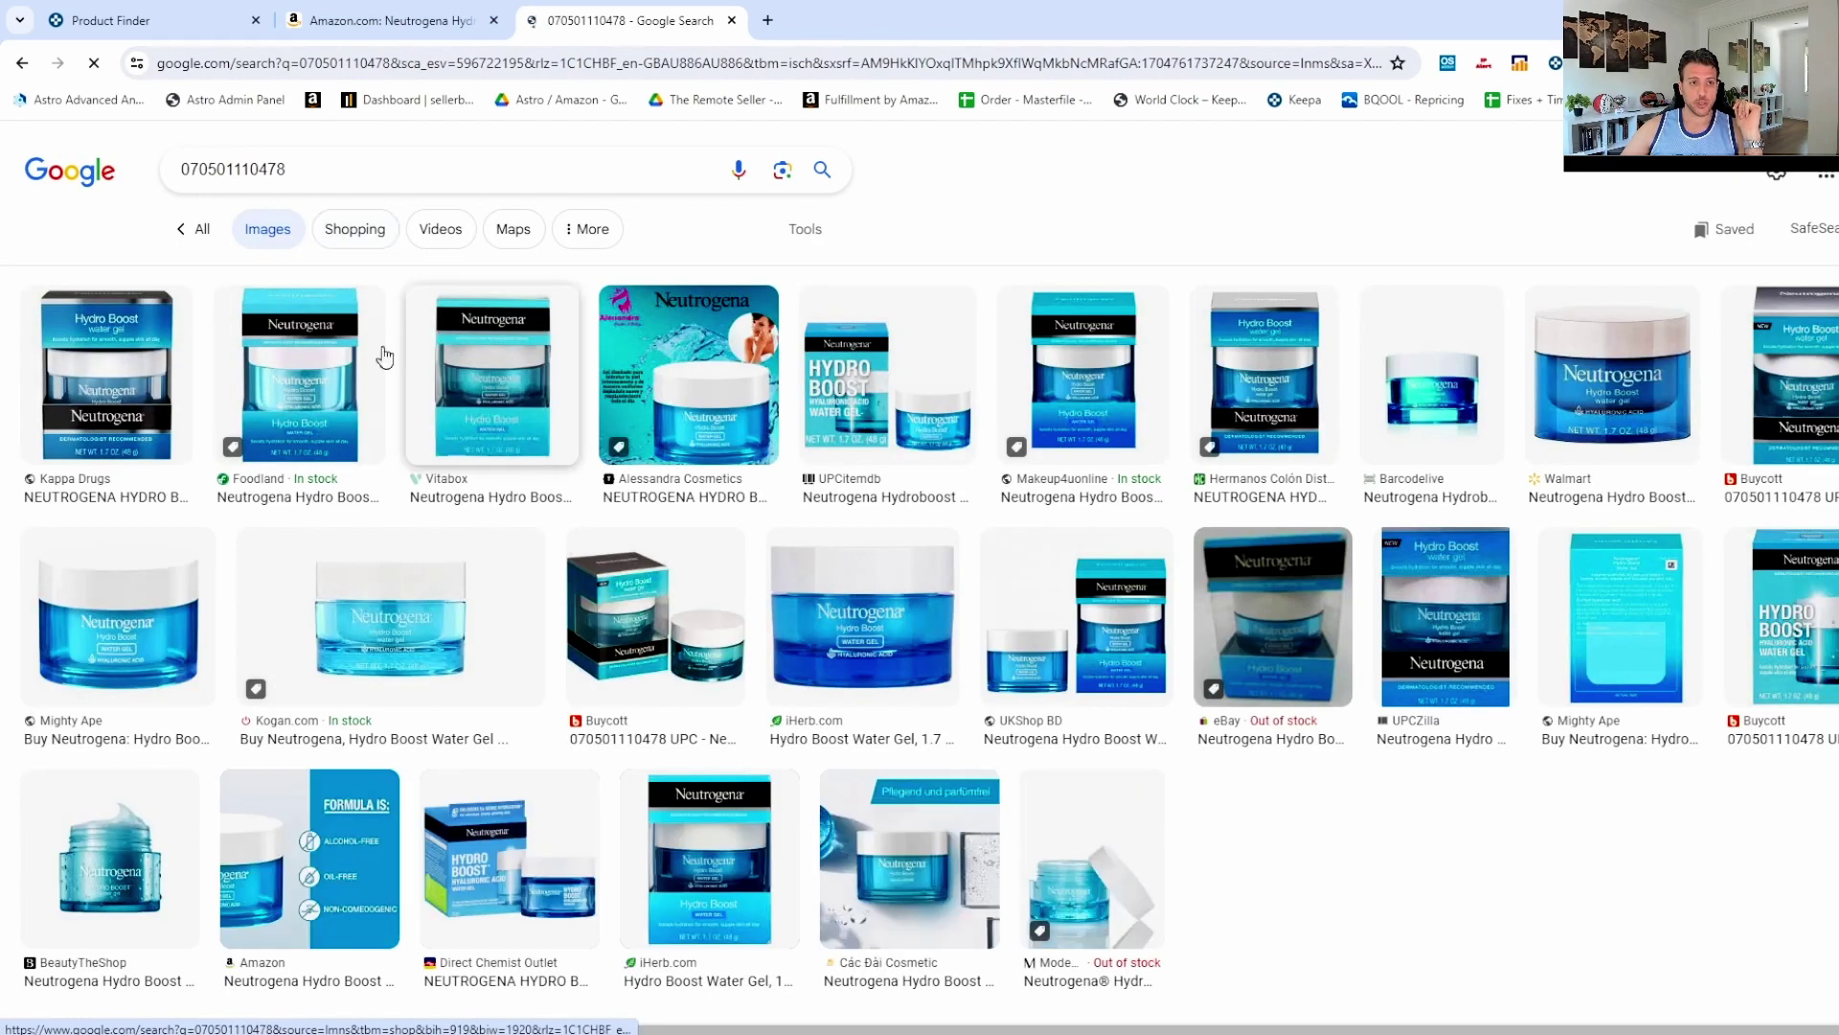
{"action": "left_click", "coordinate": [108, 366]}
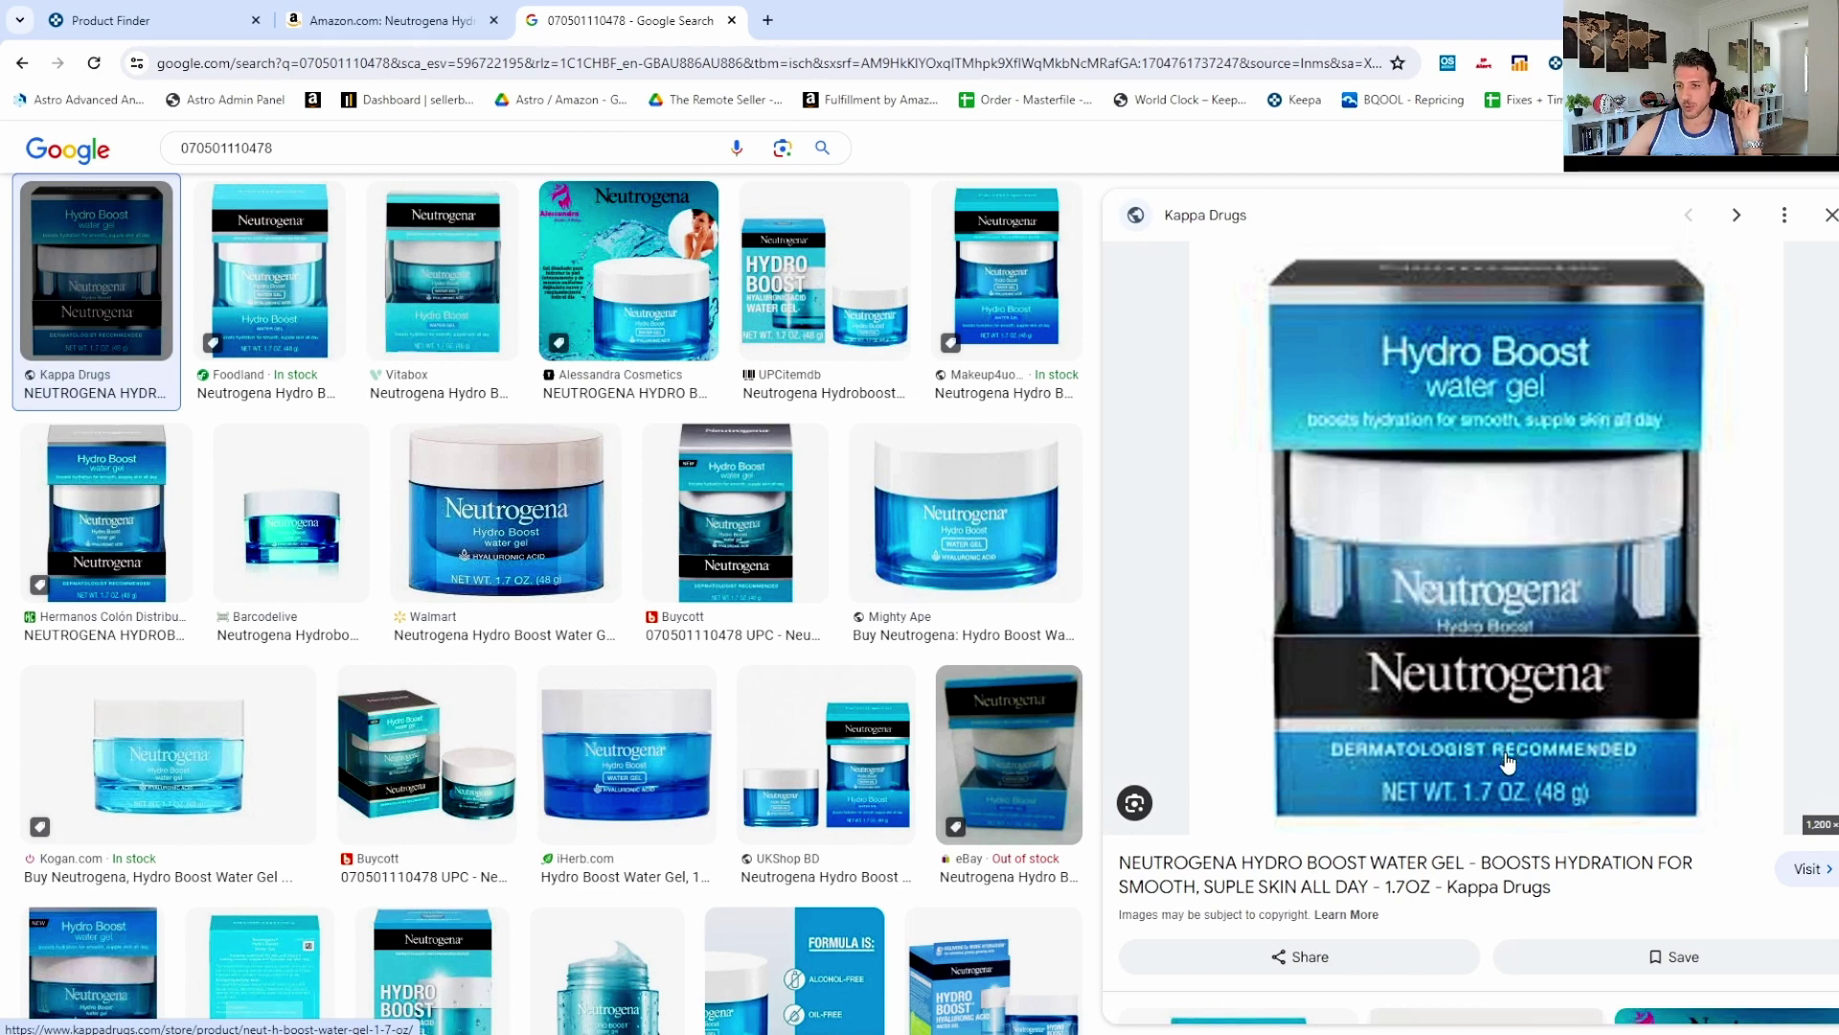
Compare the Google images with the Amazon listing, then return to Keepa Product Finder.
{"action": "key", "text": "ctrl+shift+Tab"}
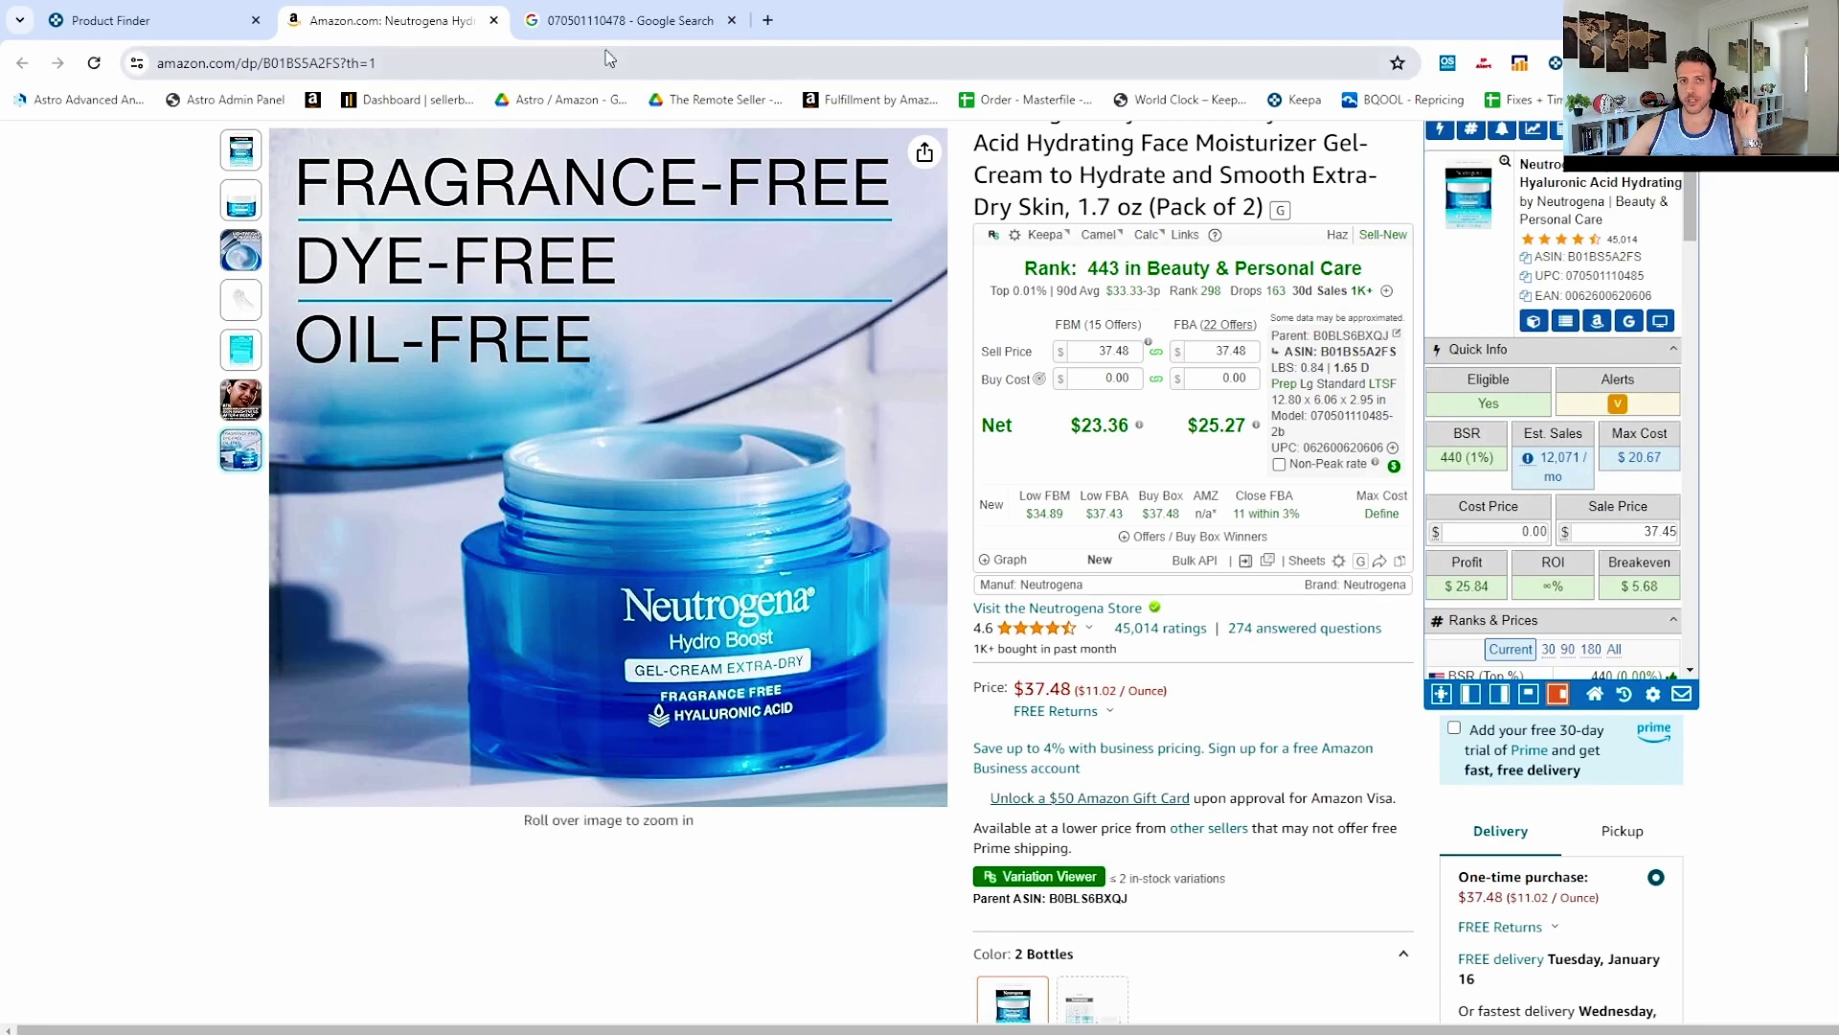
{"action": "left_click", "coordinate": [655, 25]}
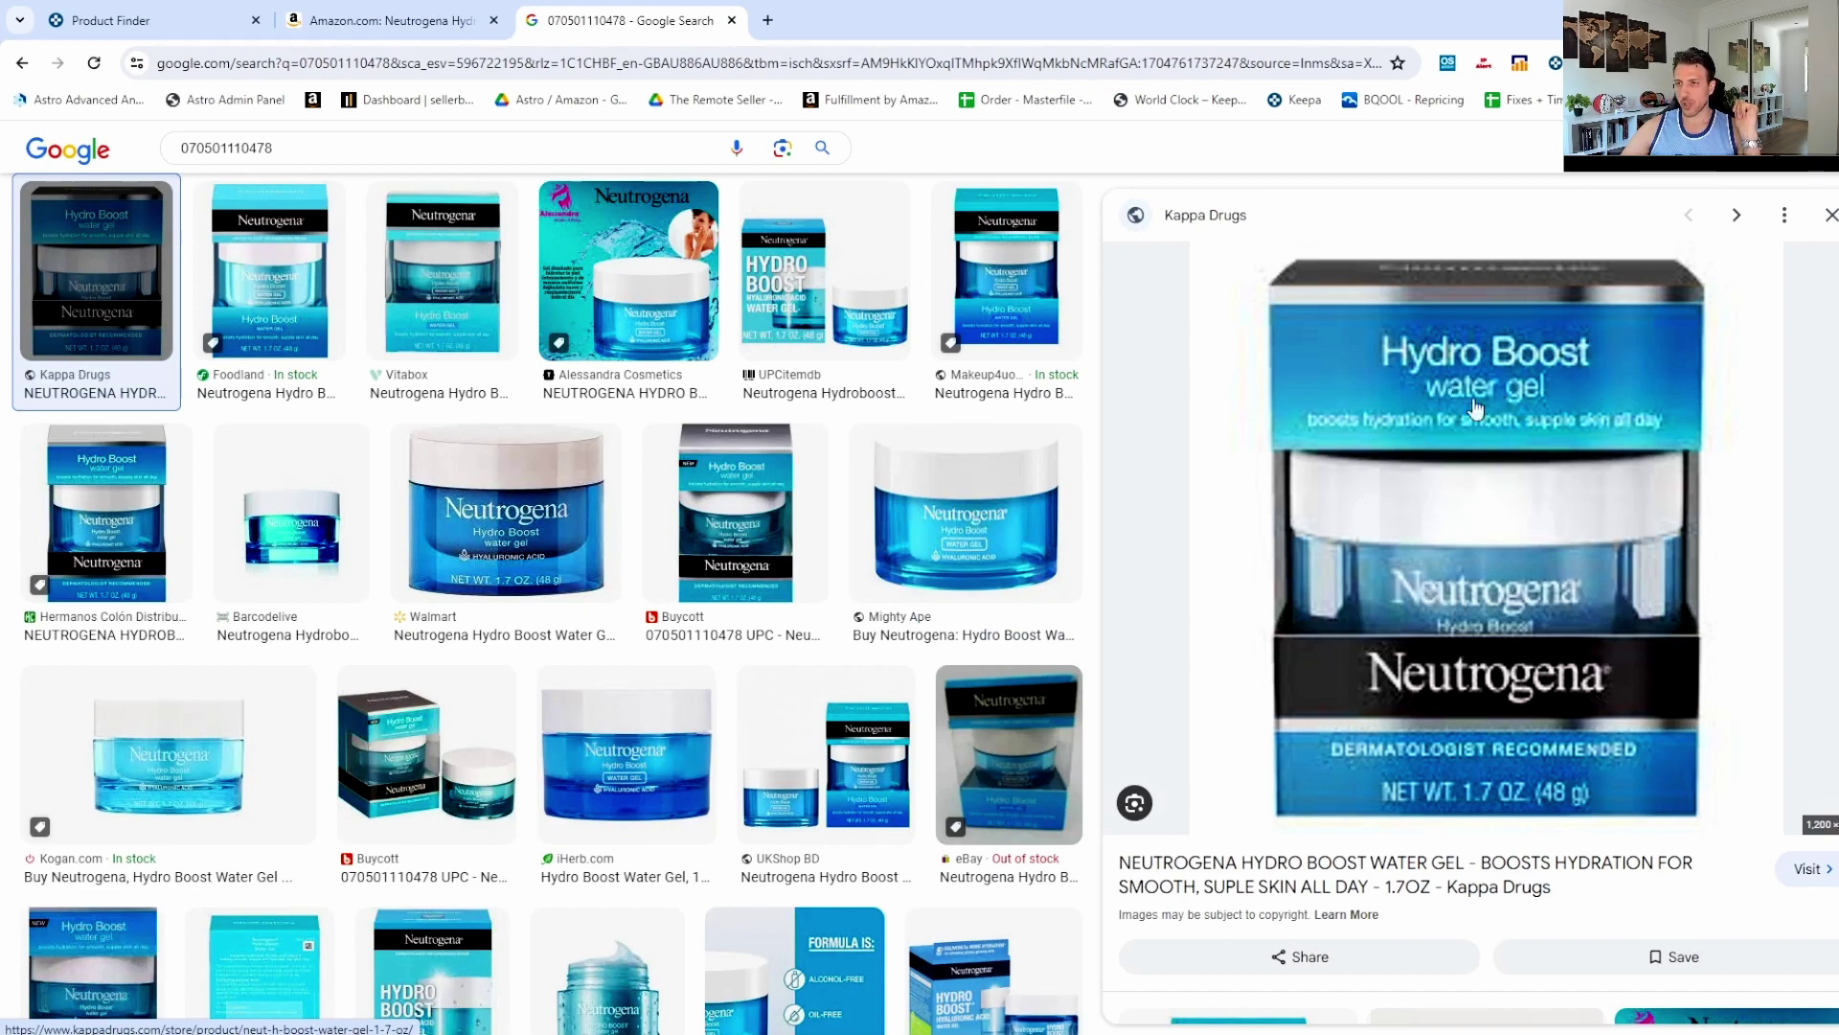
{"action": "left_click", "coordinate": [376, 17]}
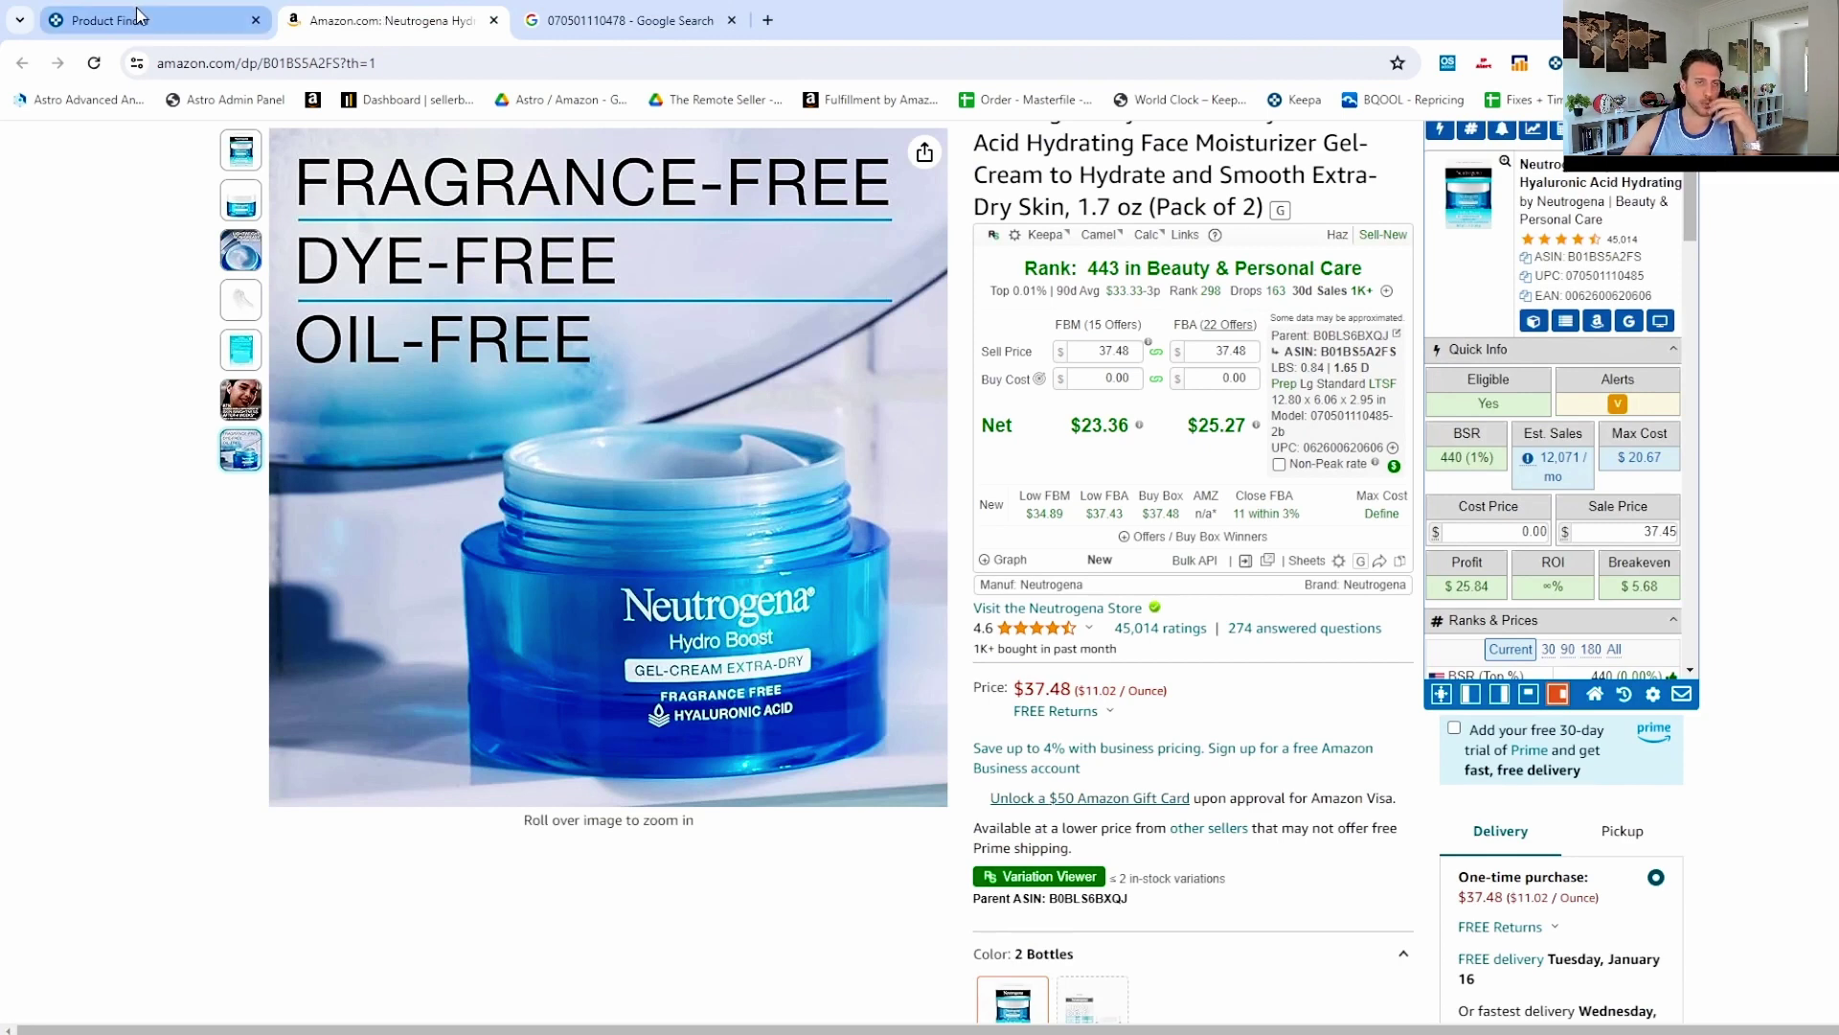
{"action": "left_click", "coordinate": [189, 17]}
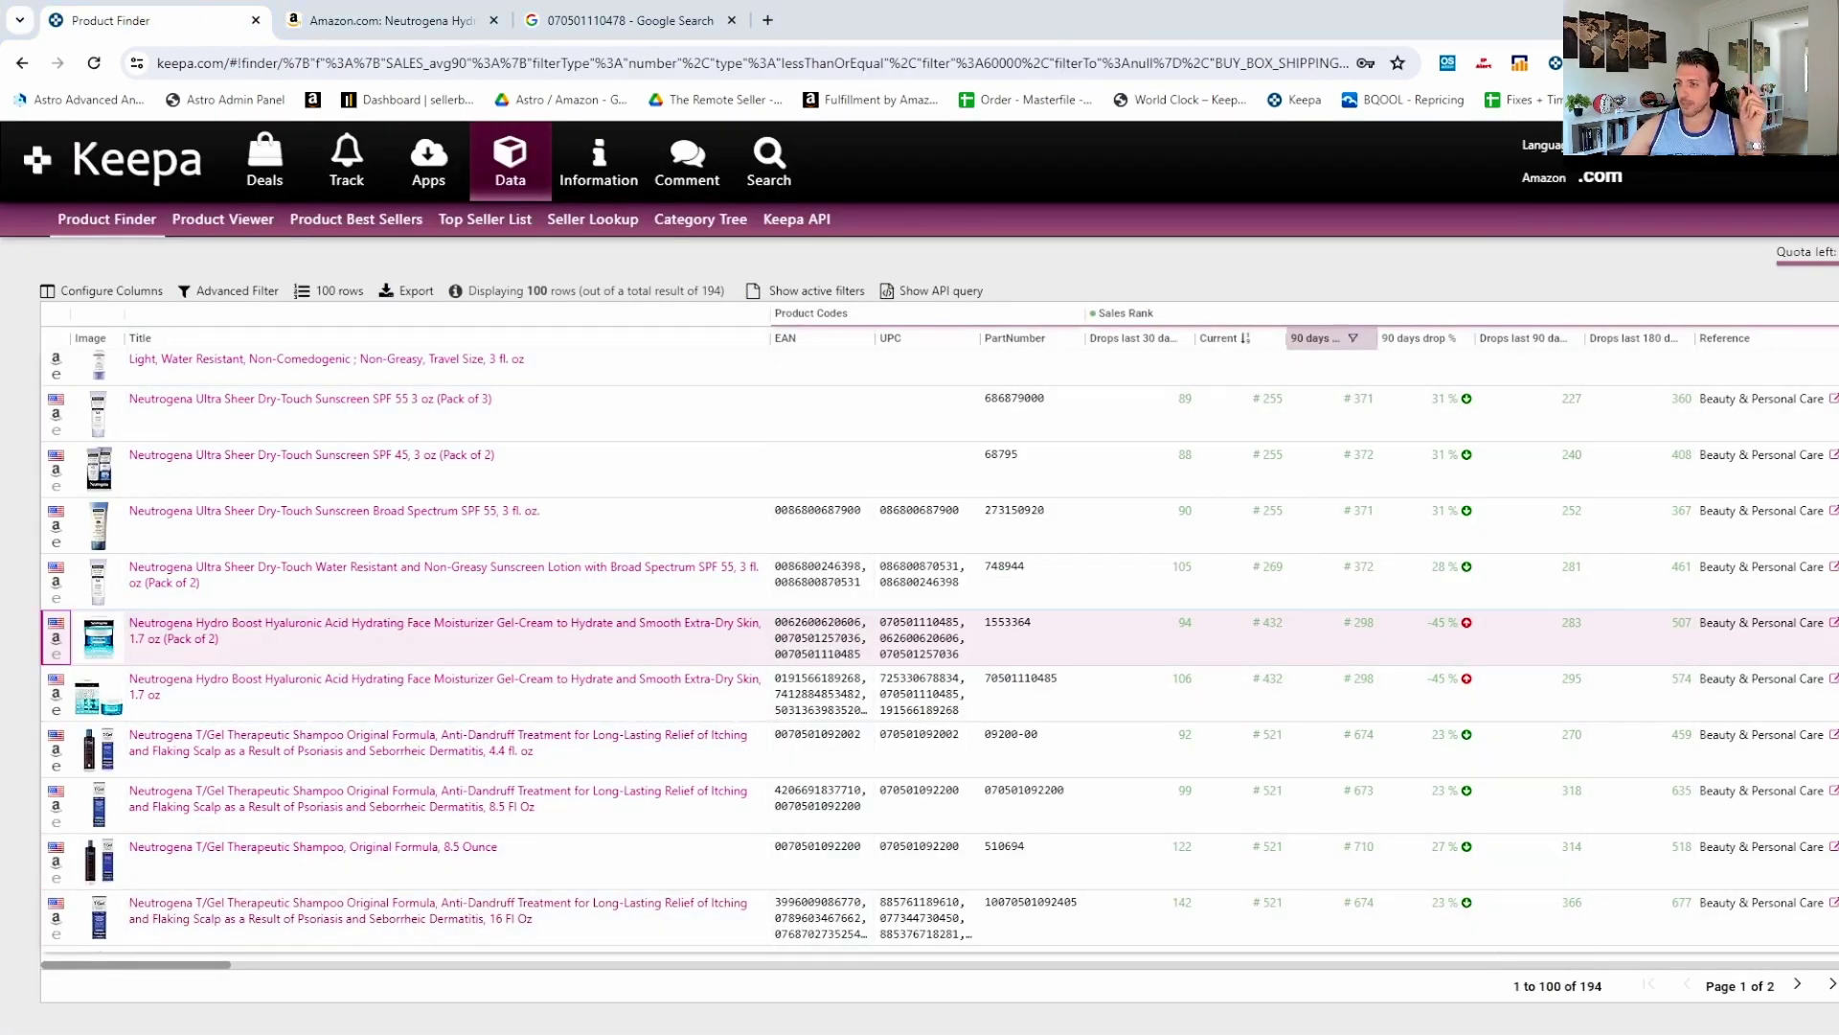
Clear the Hydro filter from Item Description and maximize Excel.
{"action": "key", "text": "alt+Tab"}
{"action": "left_click_drag", "start_coordinate": [1551, 270], "coordinate": [1417, 186]}
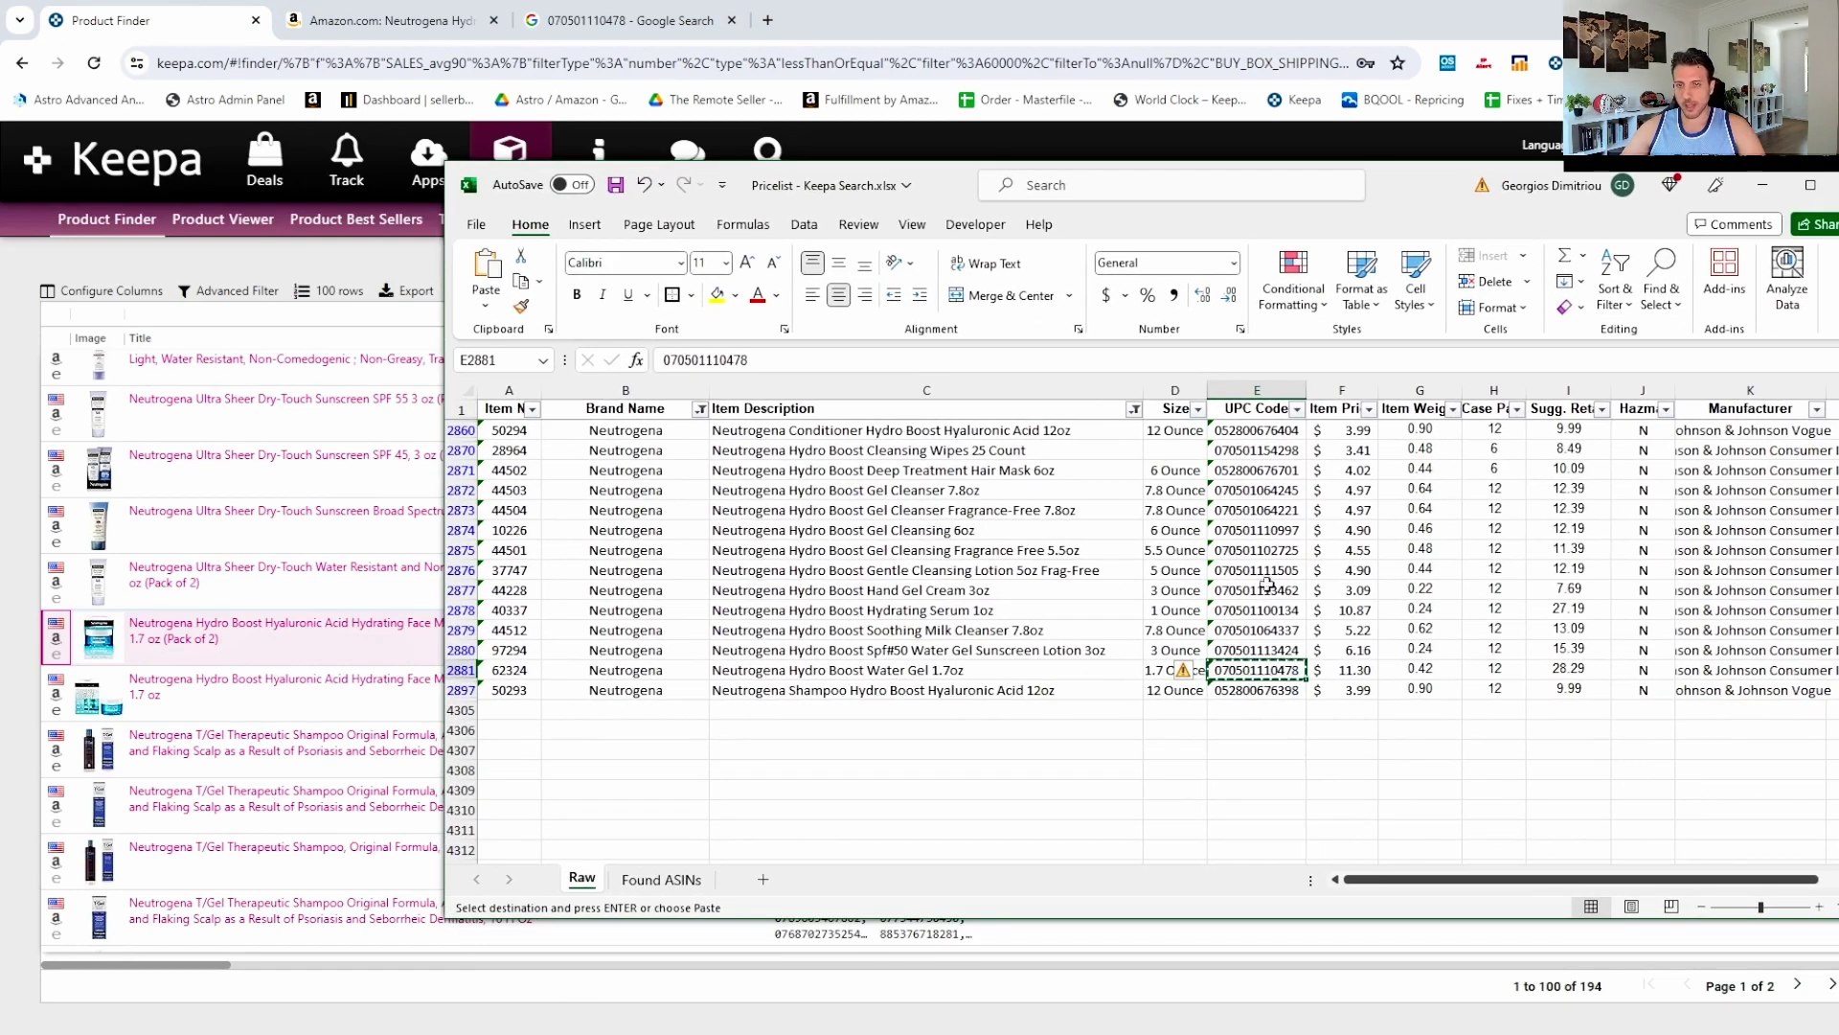
{"action": "left_click_drag", "start_coordinate": [1404, 184], "coordinate": [1310, 154]}
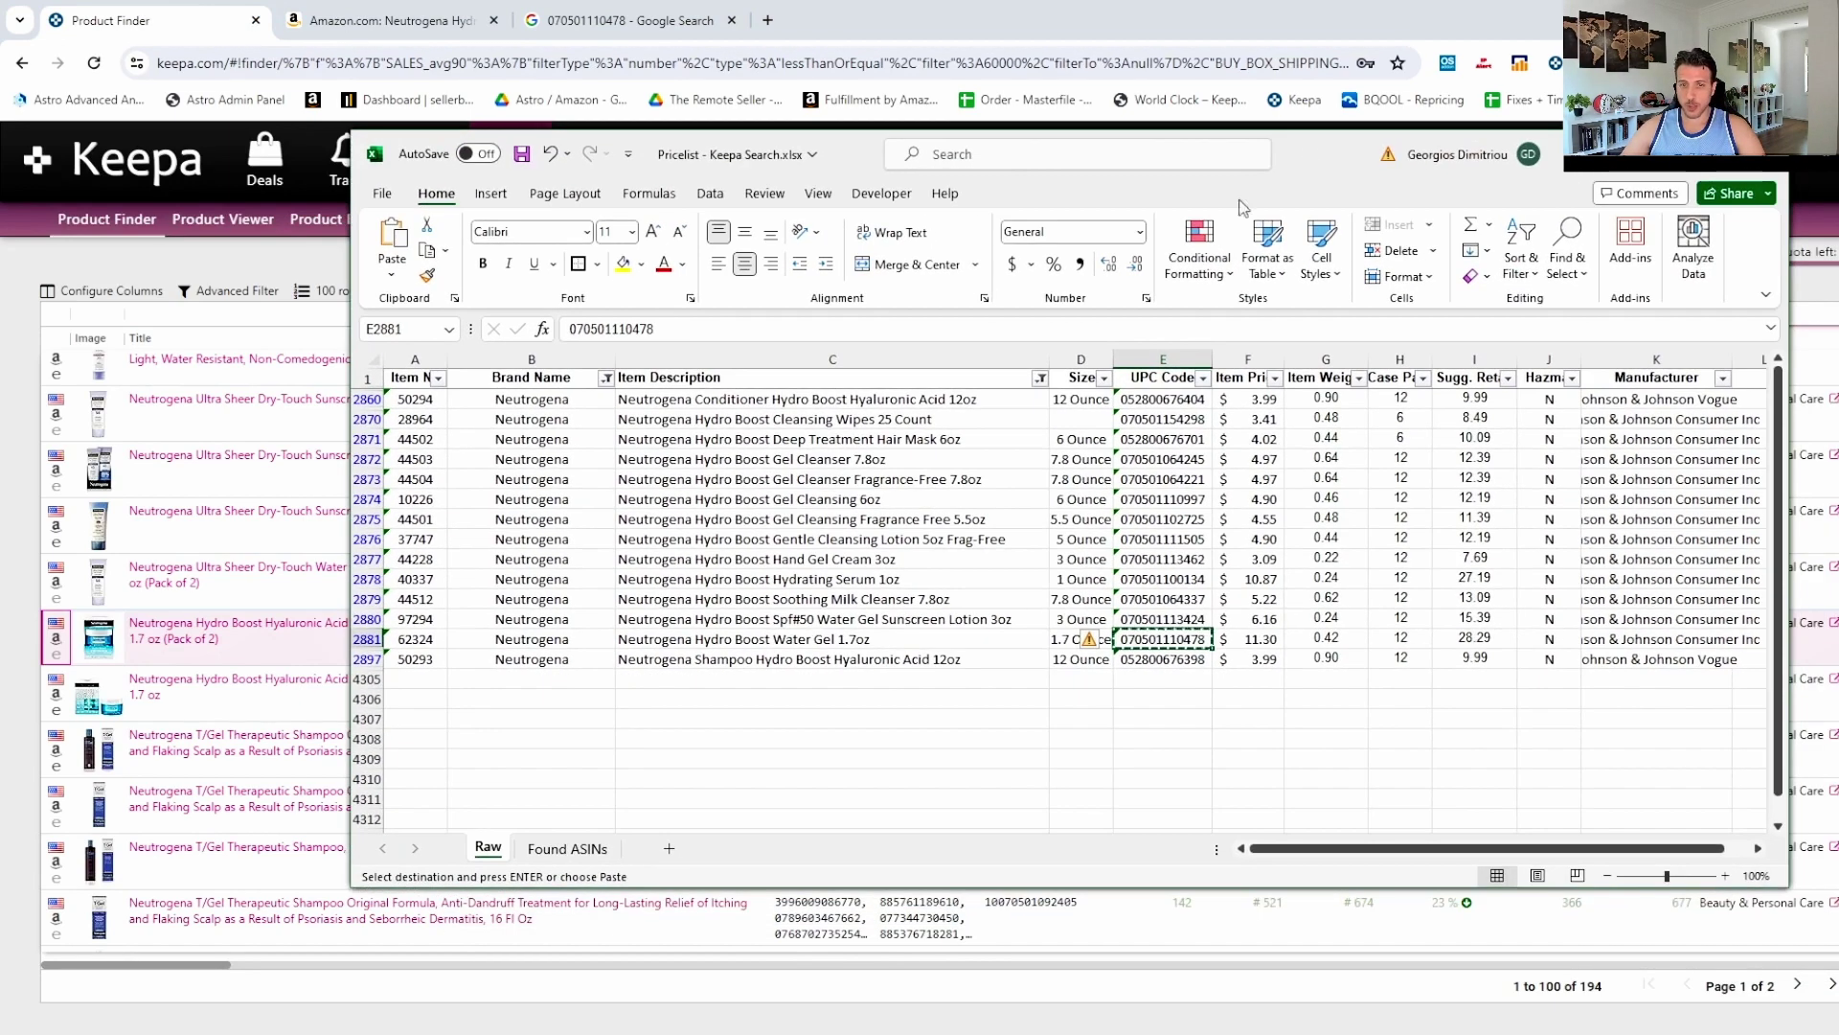
{"action": "left_click", "coordinate": [1040, 379]}
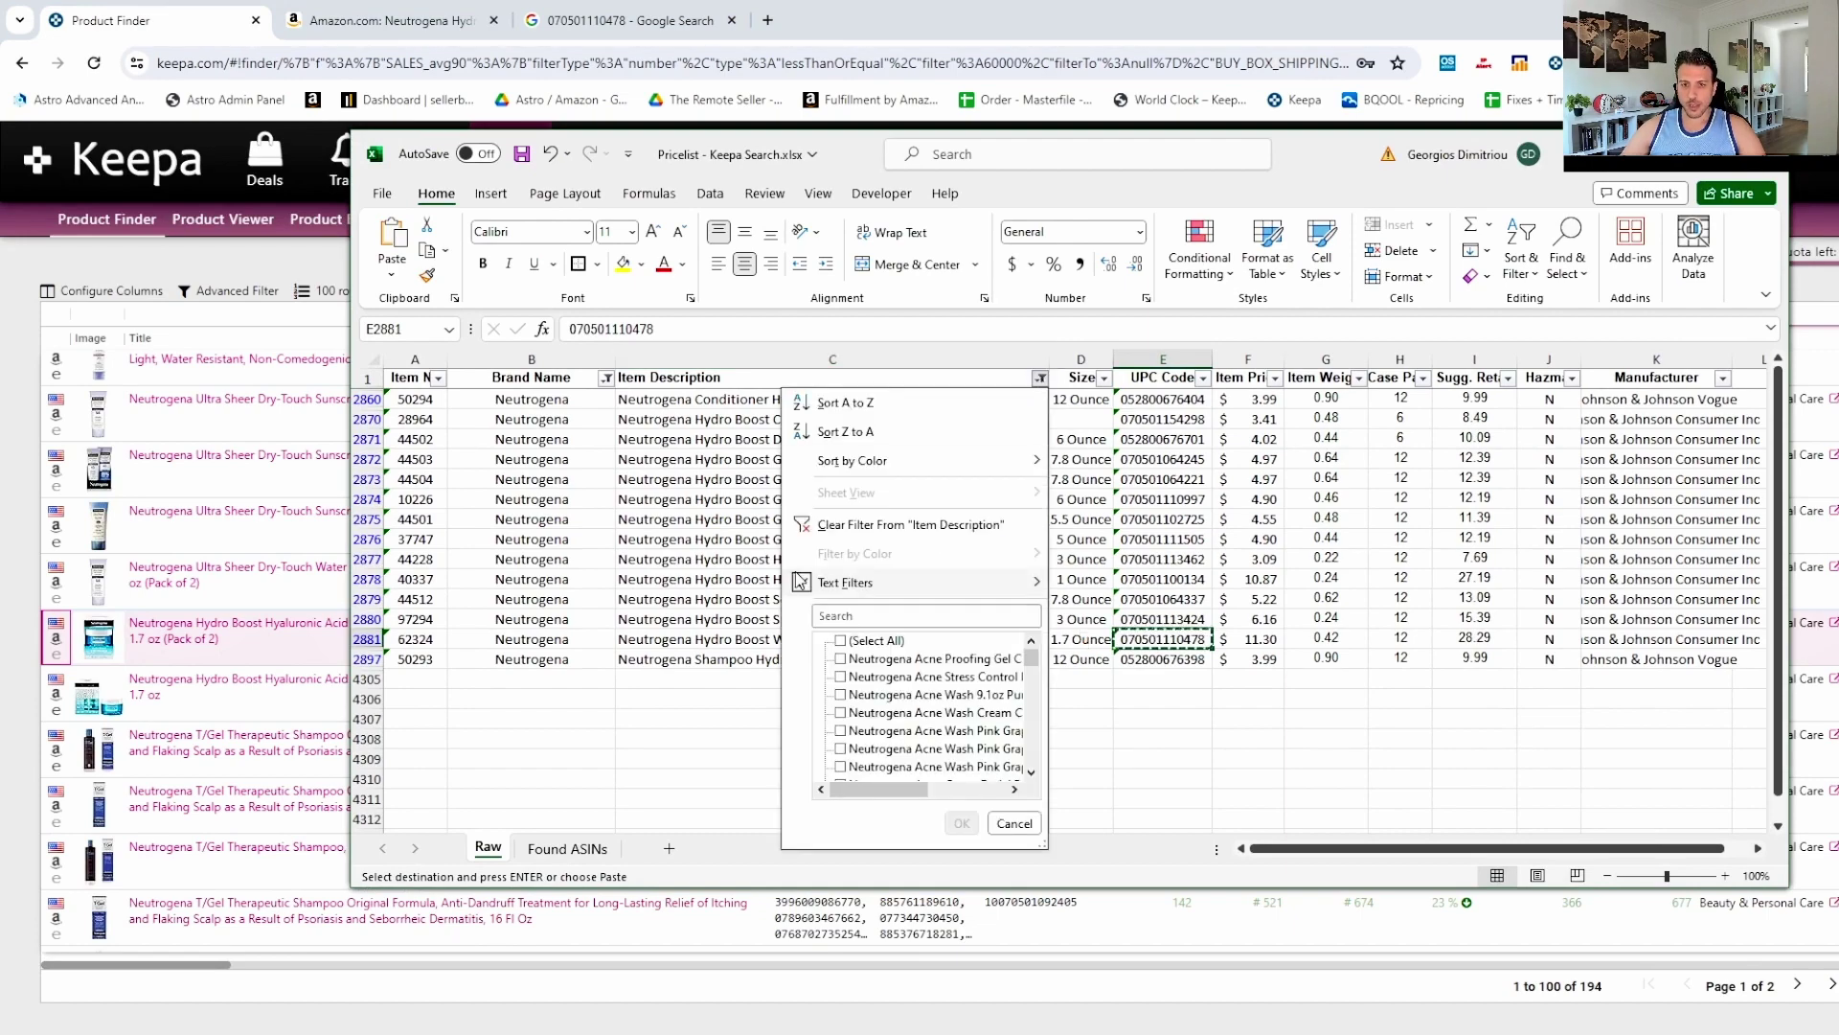
{"action": "left_click", "coordinate": [826, 528]}
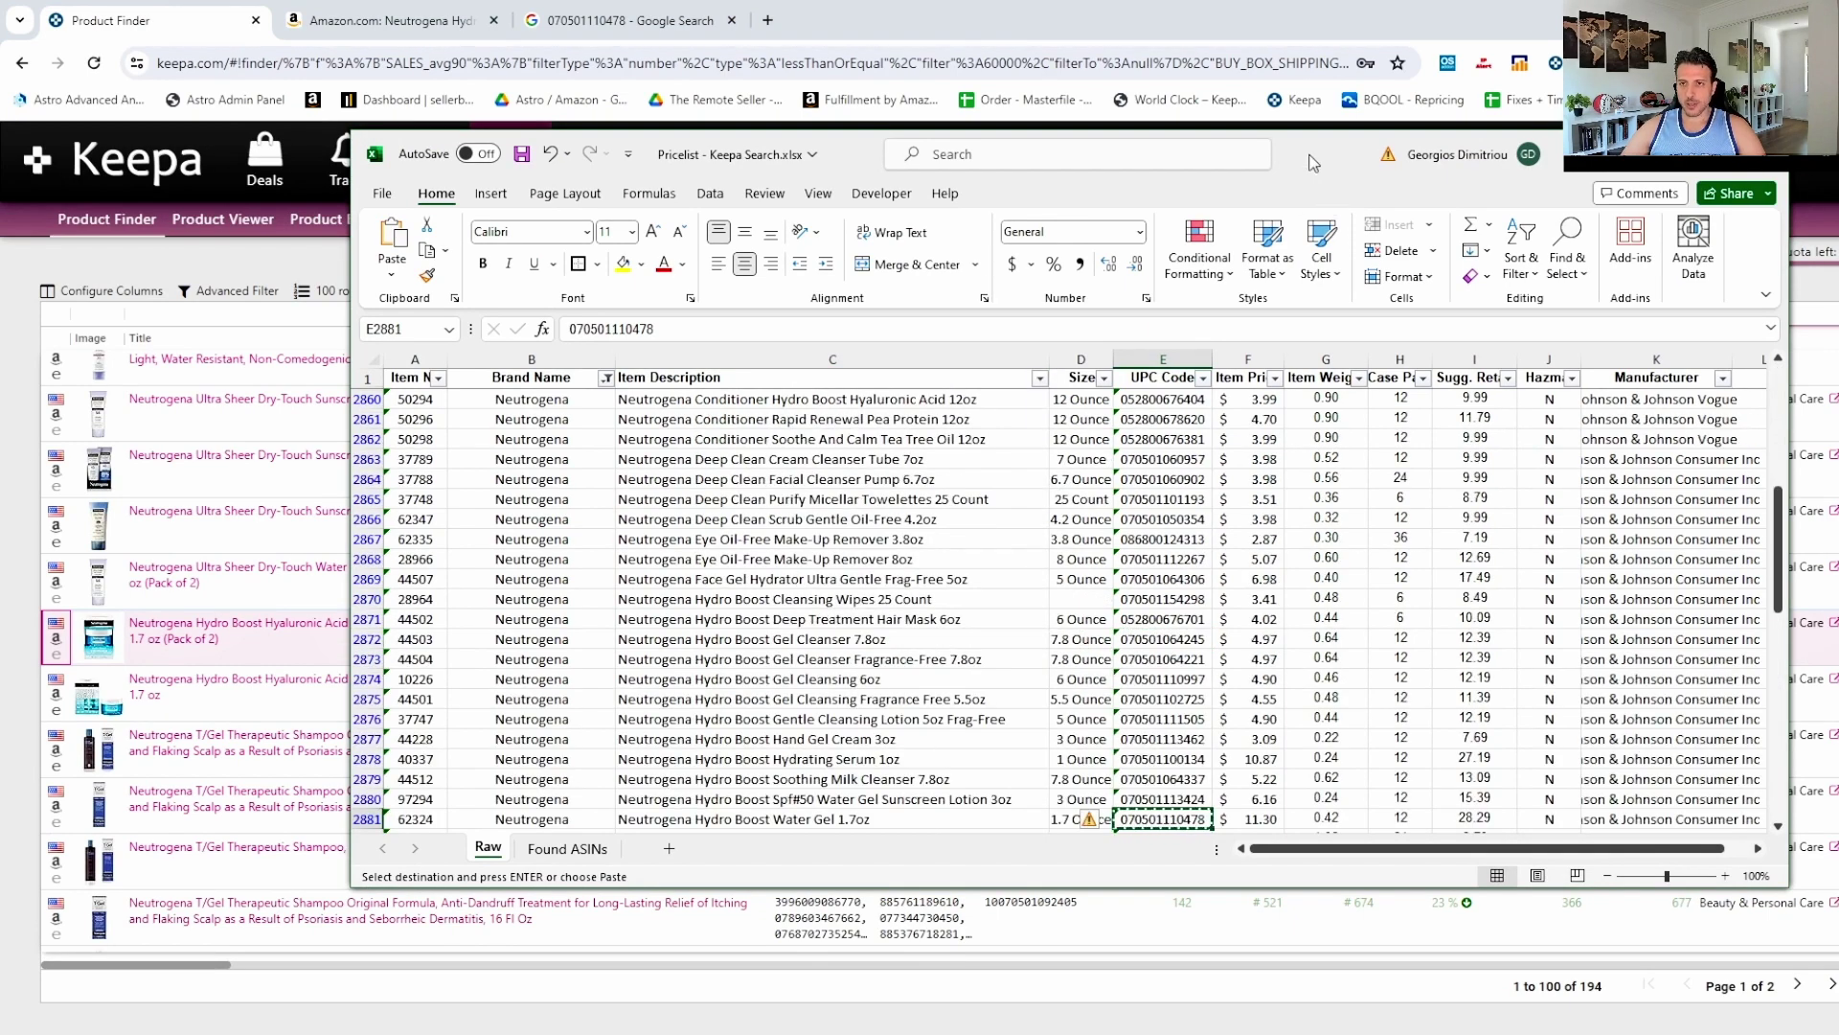
{"action": "double_click", "coordinate": [1312, 163]}
Filter Item Description to 'contains 1.7oz' and check the Hydro Boost Water Gel match.
{"action": "left_click", "coordinate": [1540, 509]}
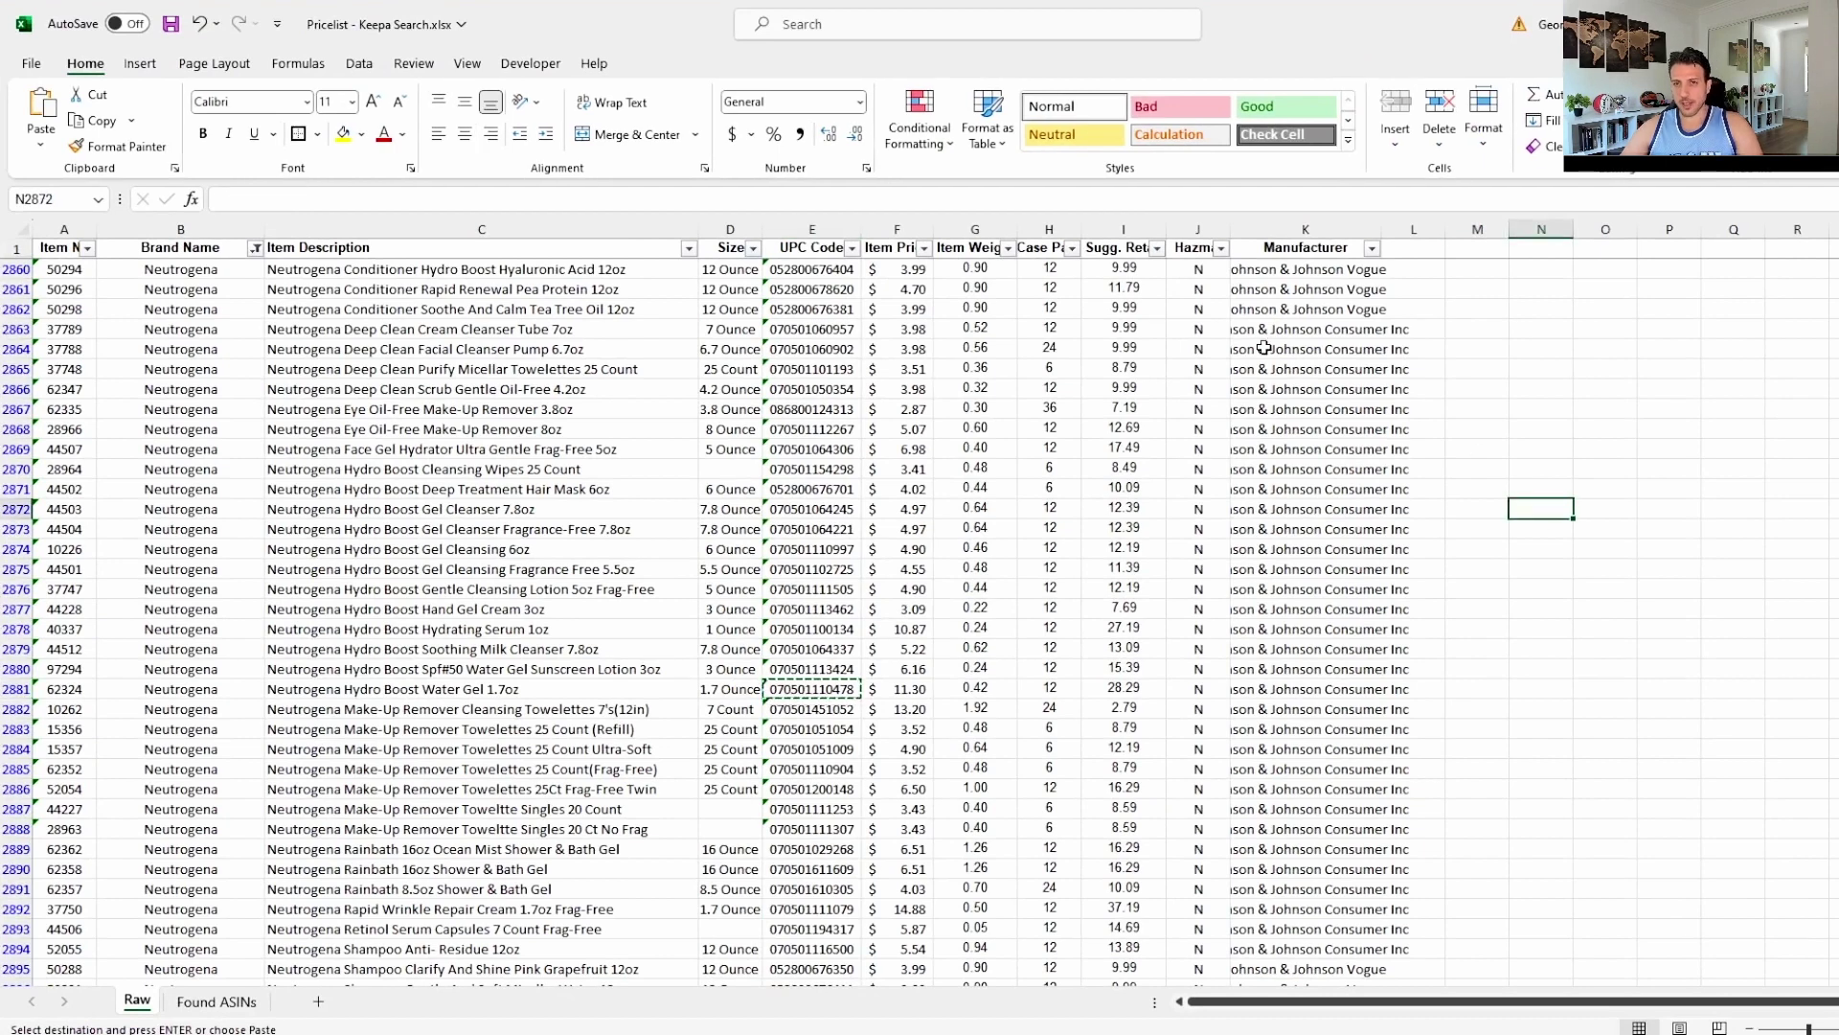
{"action": "left_click", "coordinate": [689, 248]}
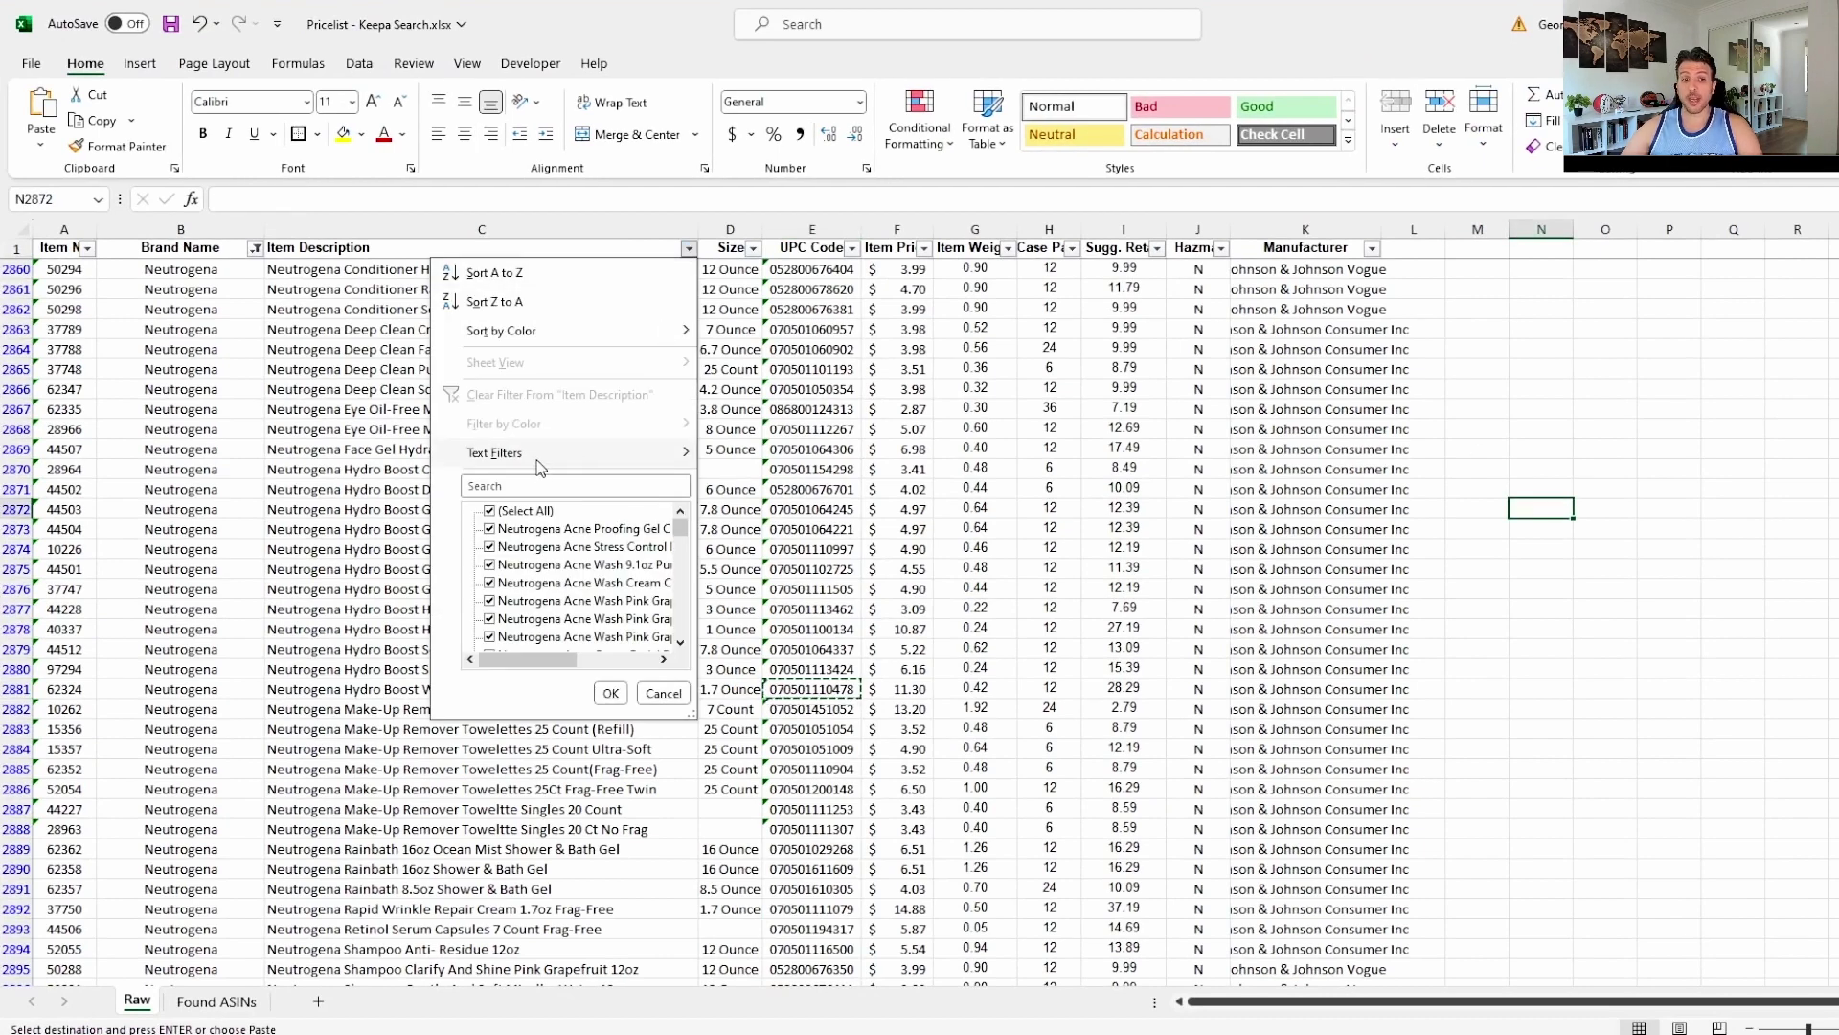
{"action": "mouse_move", "coordinate": [537, 468]}
{"action": "left_click", "coordinate": [764, 577]}
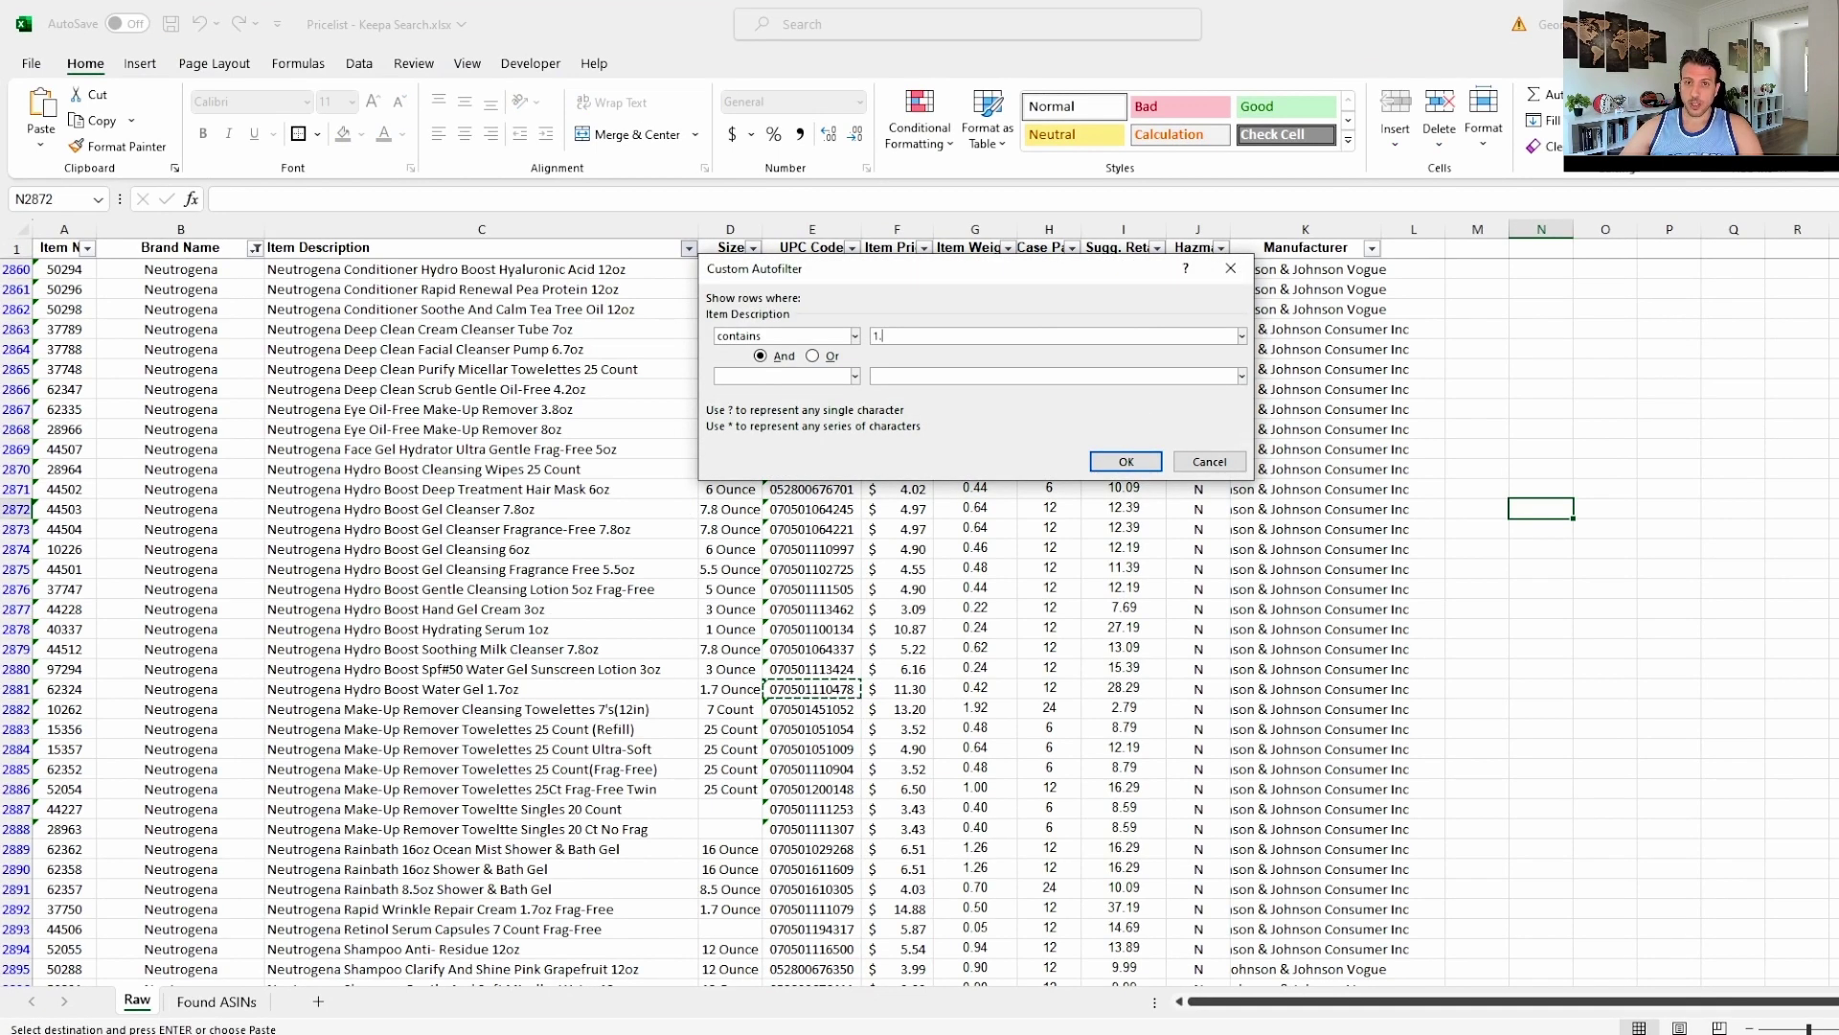
{"action": "type", "text": "1.7oz"}
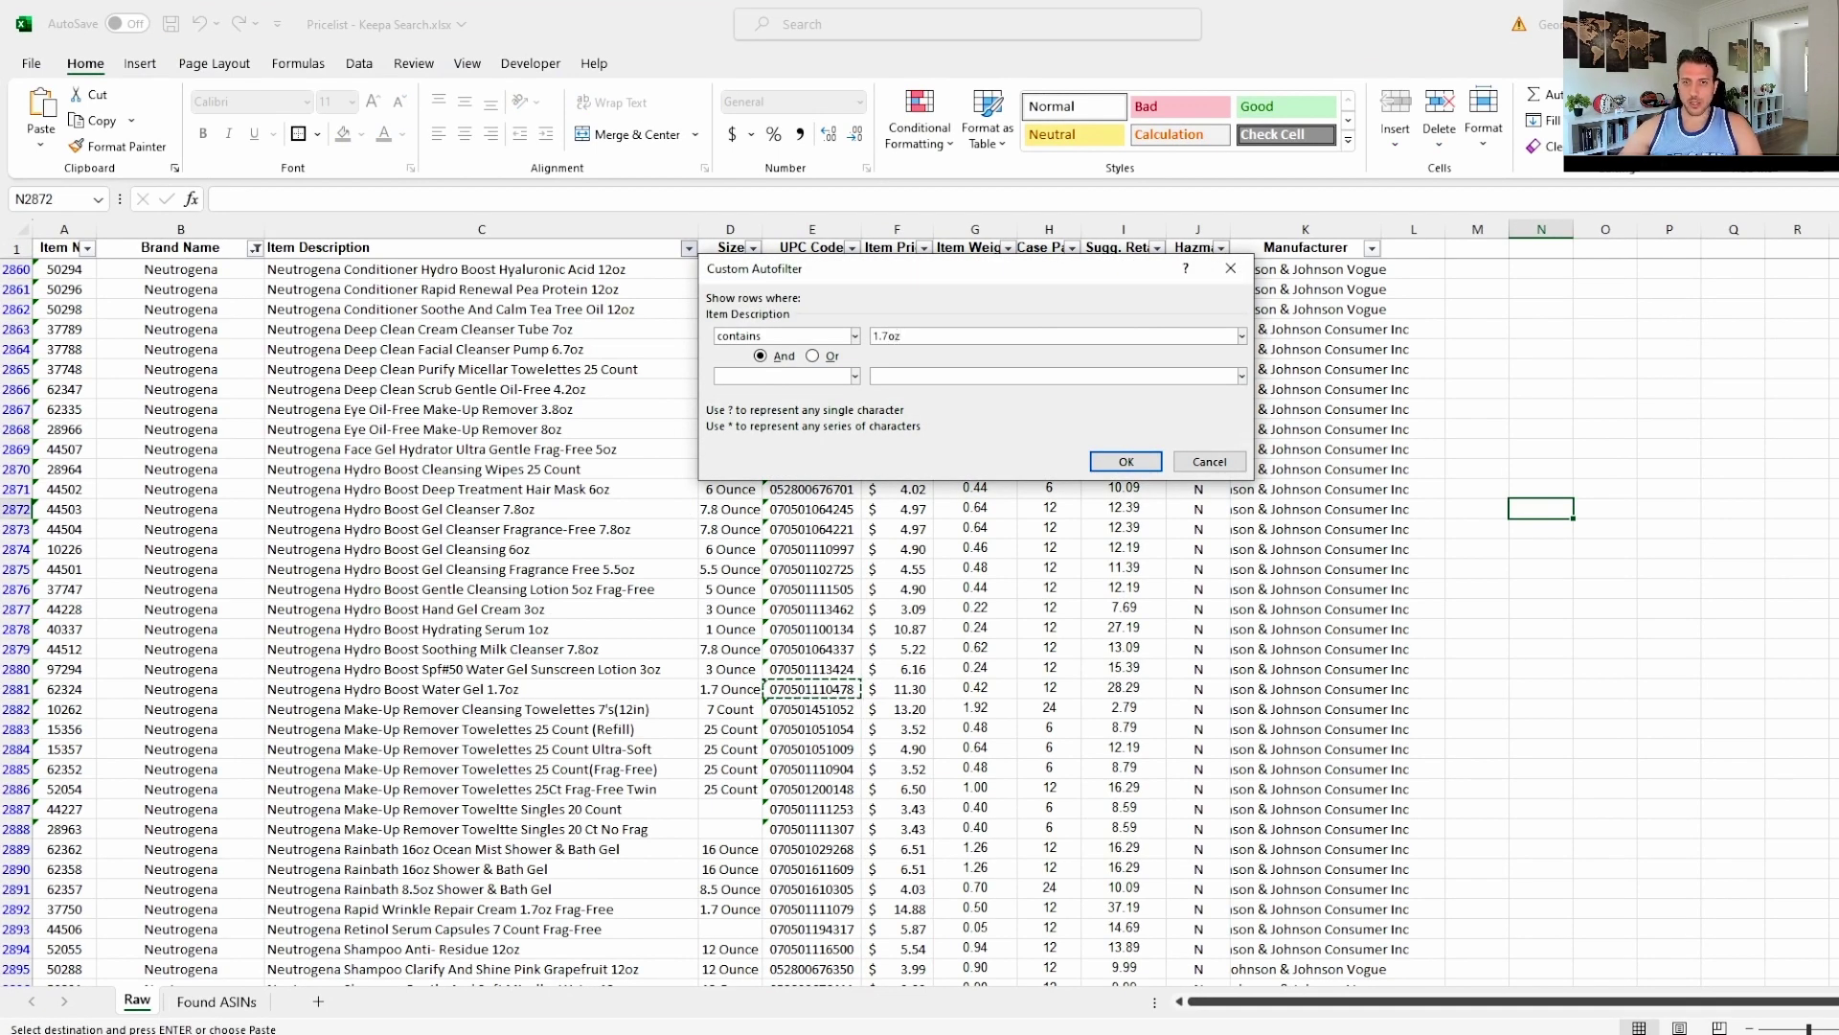
{"action": "left_click", "coordinate": [1108, 463]}
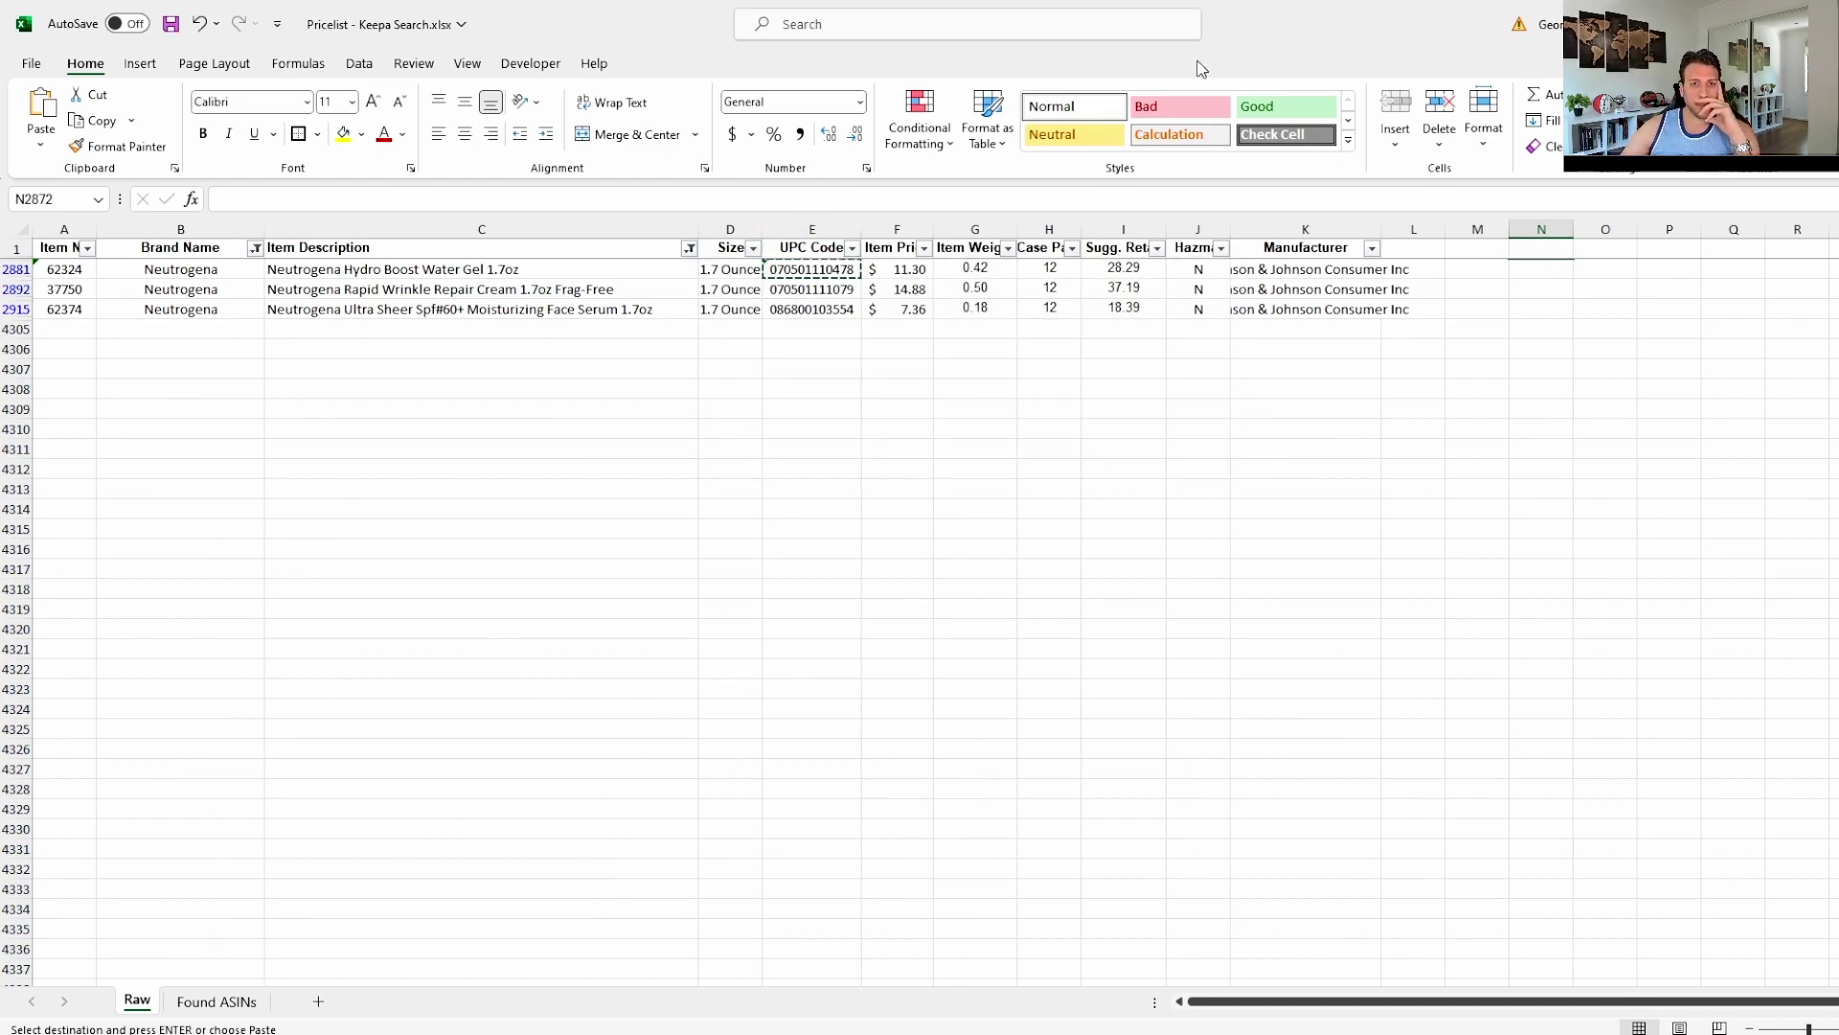
{"action": "left_click_drag", "start_coordinate": [1264, 36], "coordinate": [1630, 247]}
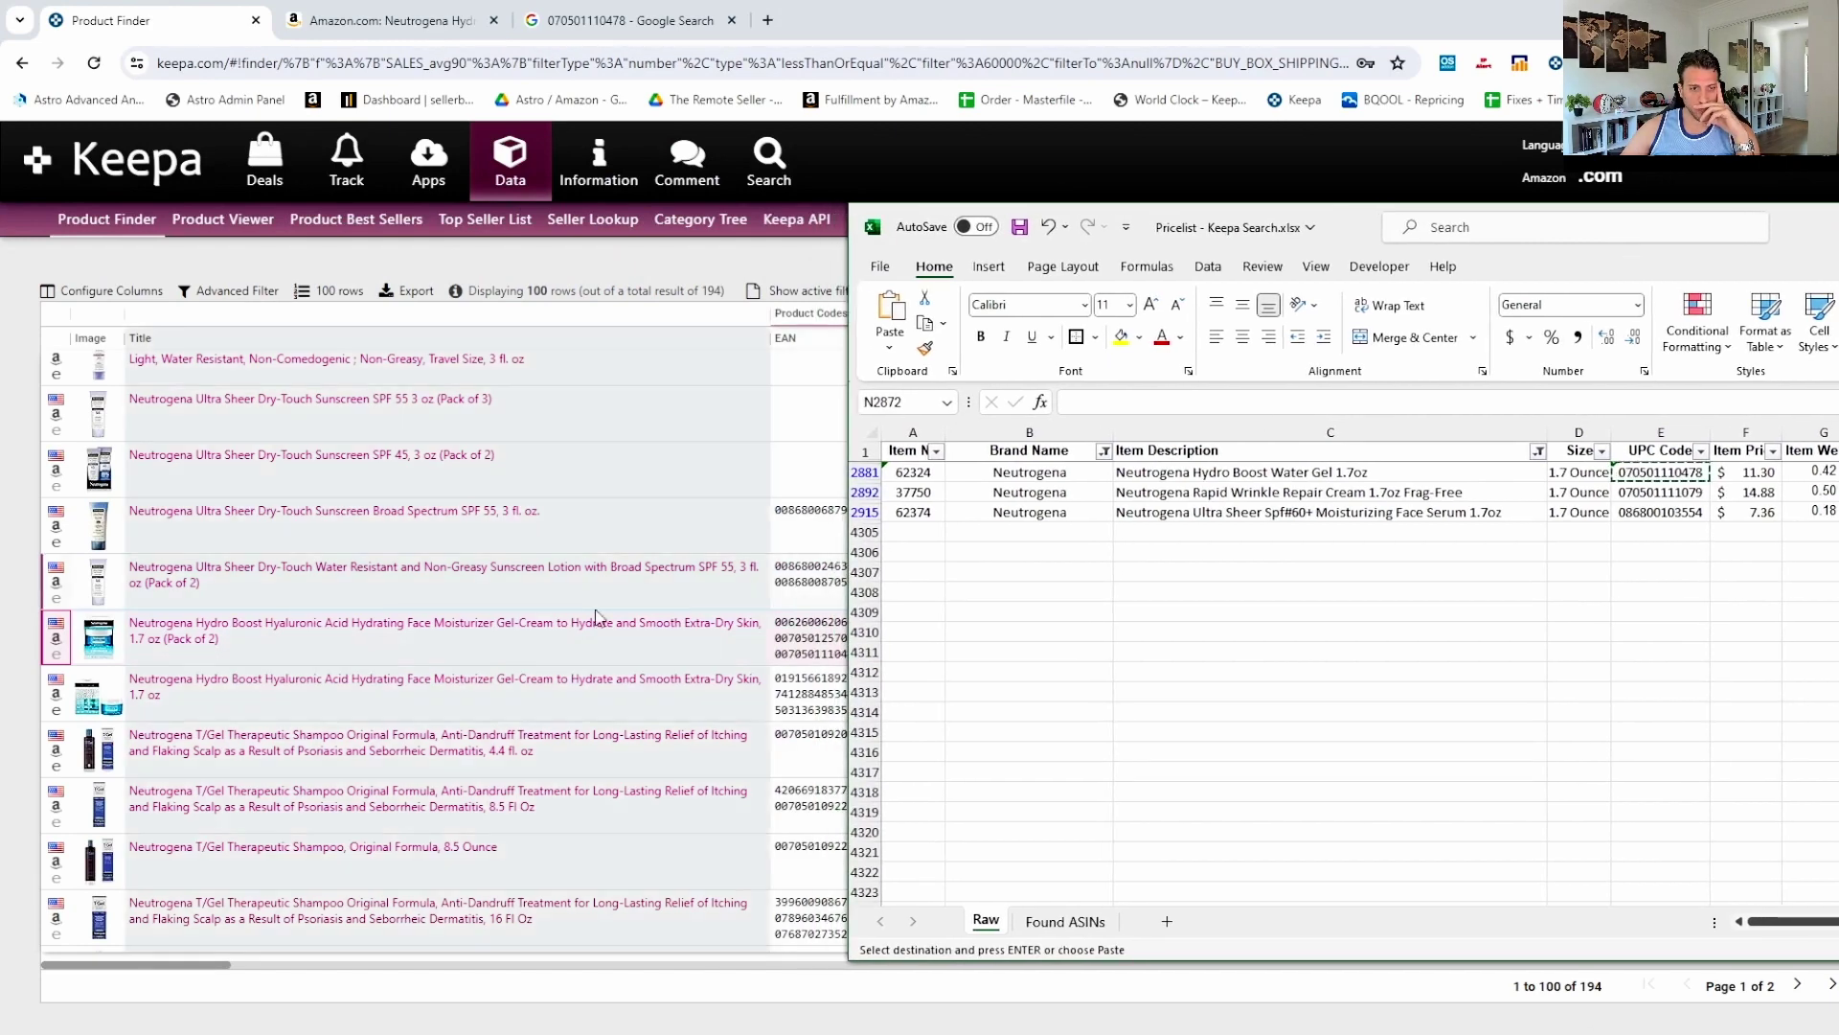
{"action": "left_click", "coordinate": [1232, 474]}
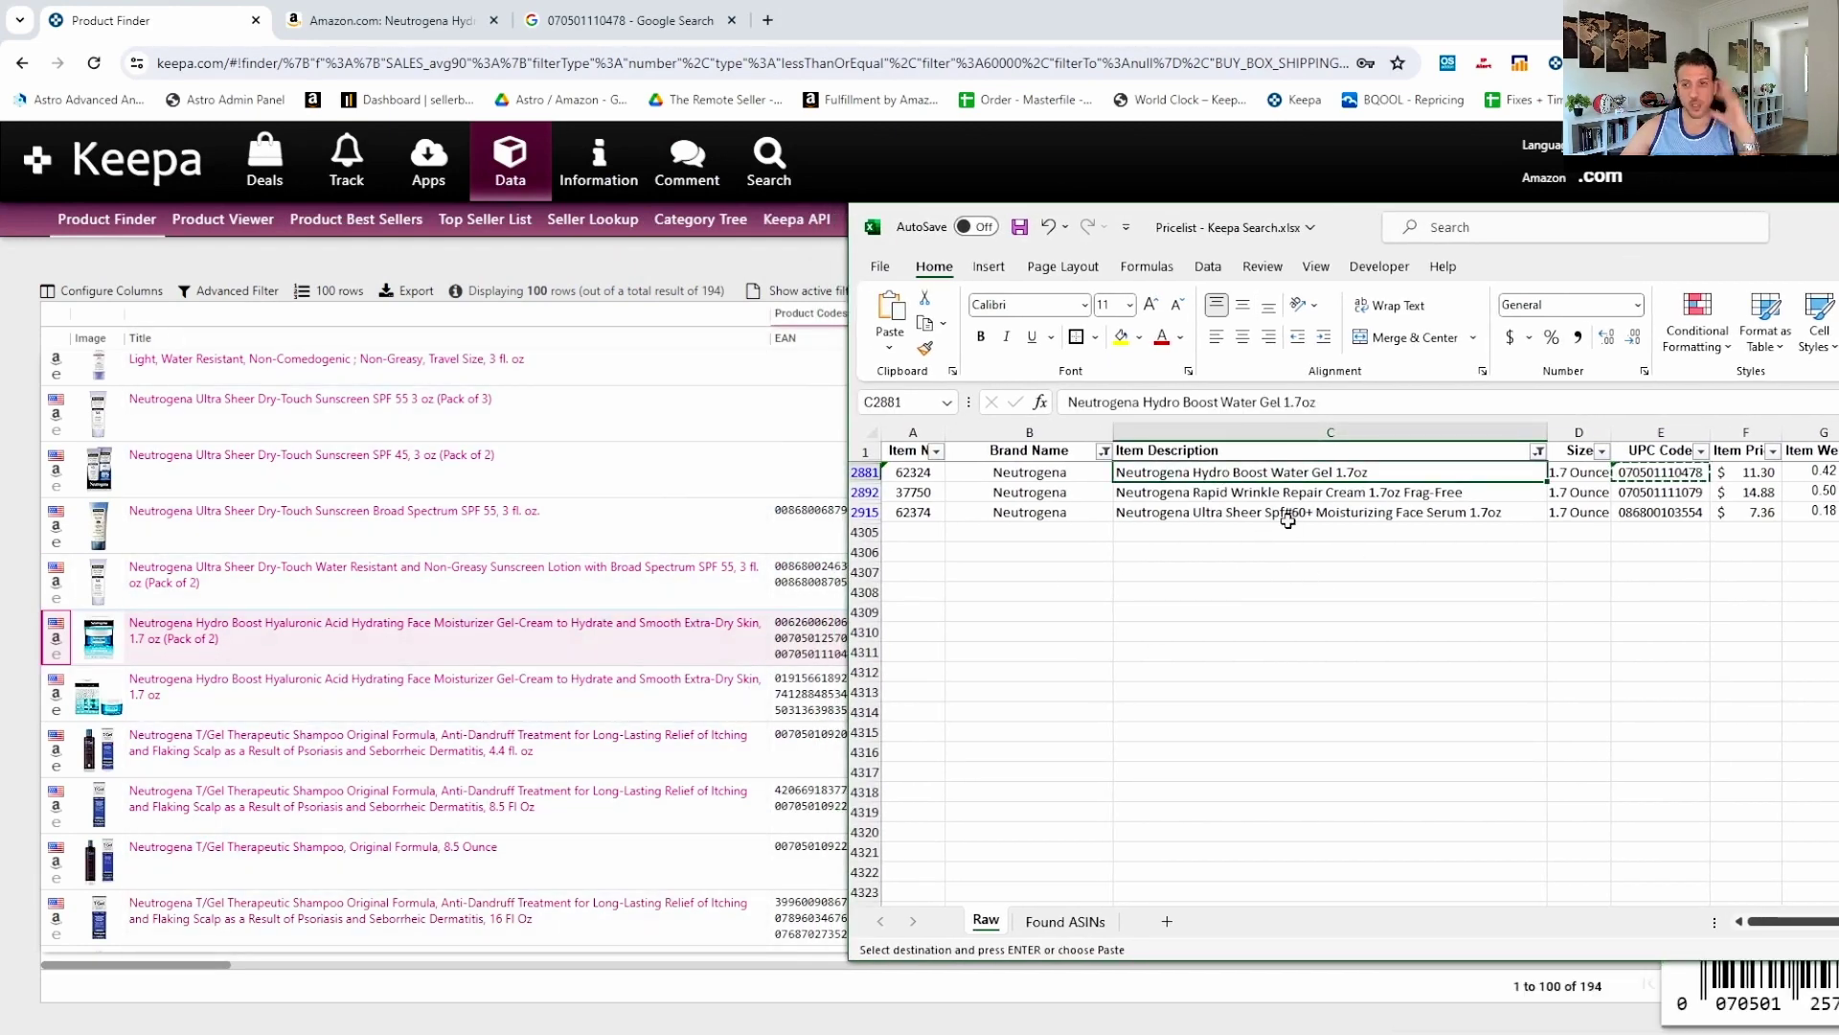
{"action": "left_click_drag", "start_coordinate": [1807, 246], "coordinate": [1204, 153]}
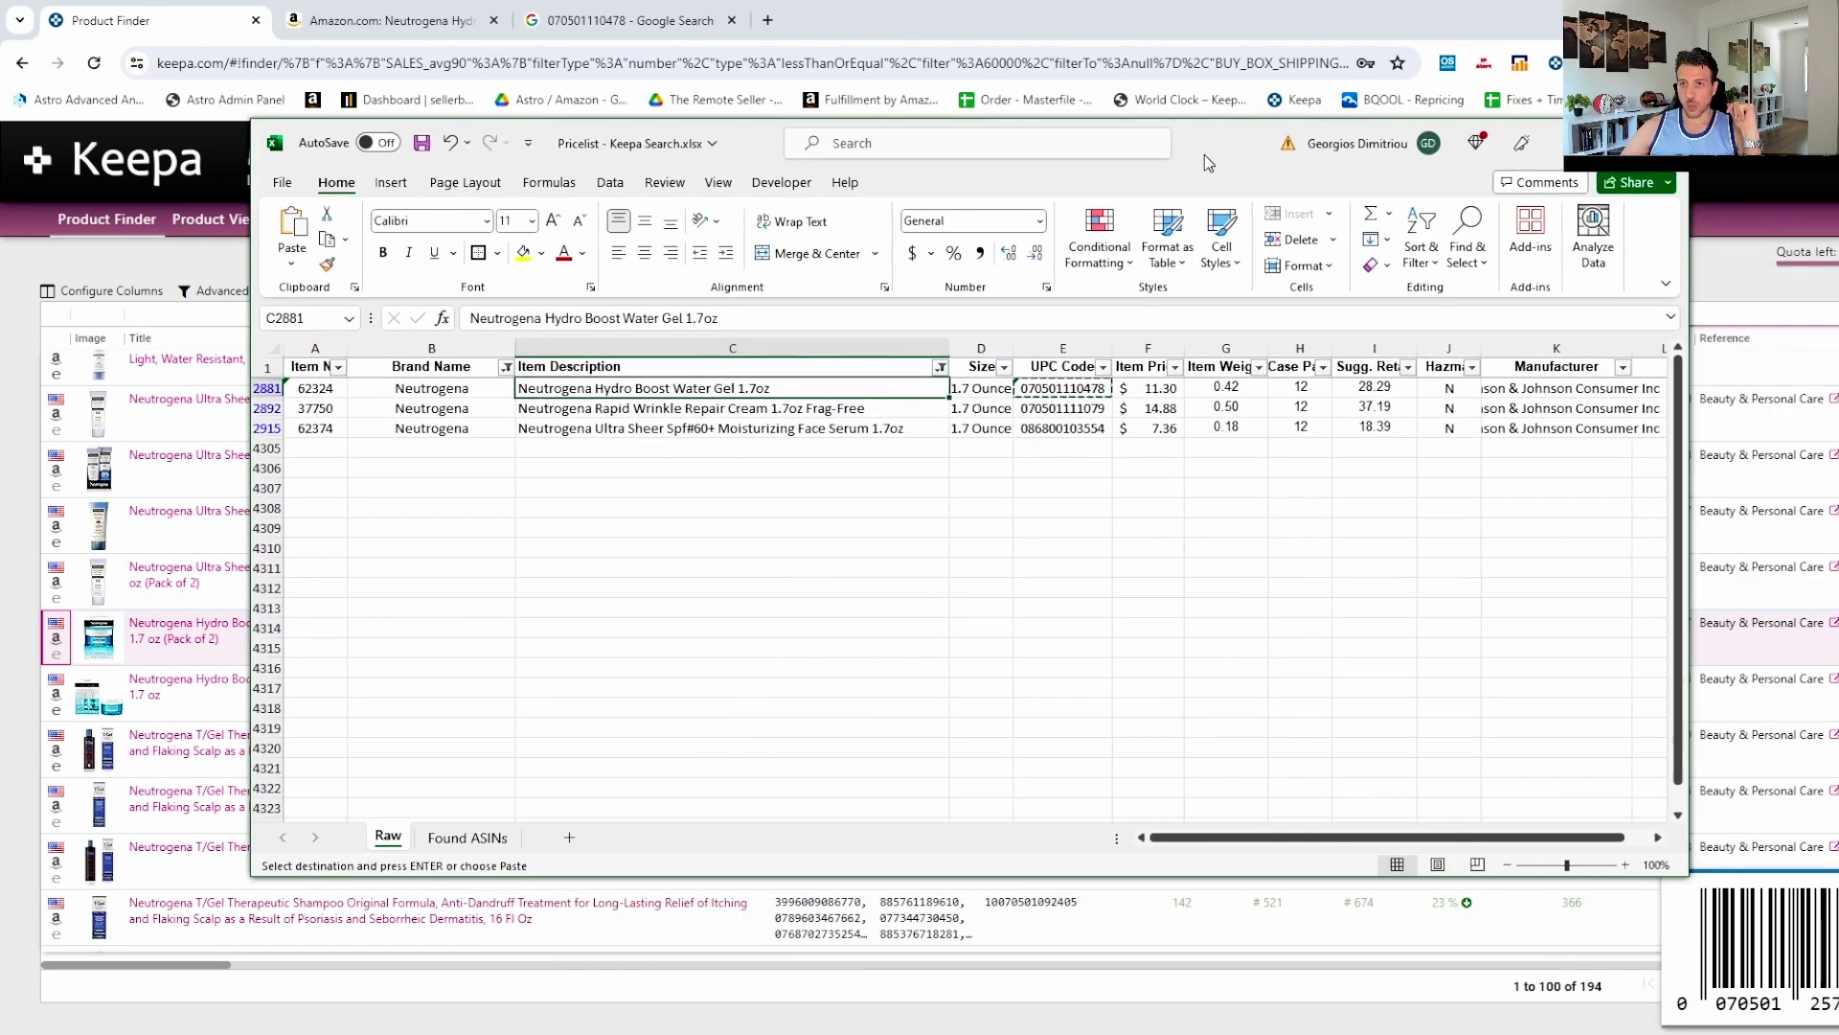
{"action": "double_click", "coordinate": [1204, 153]}
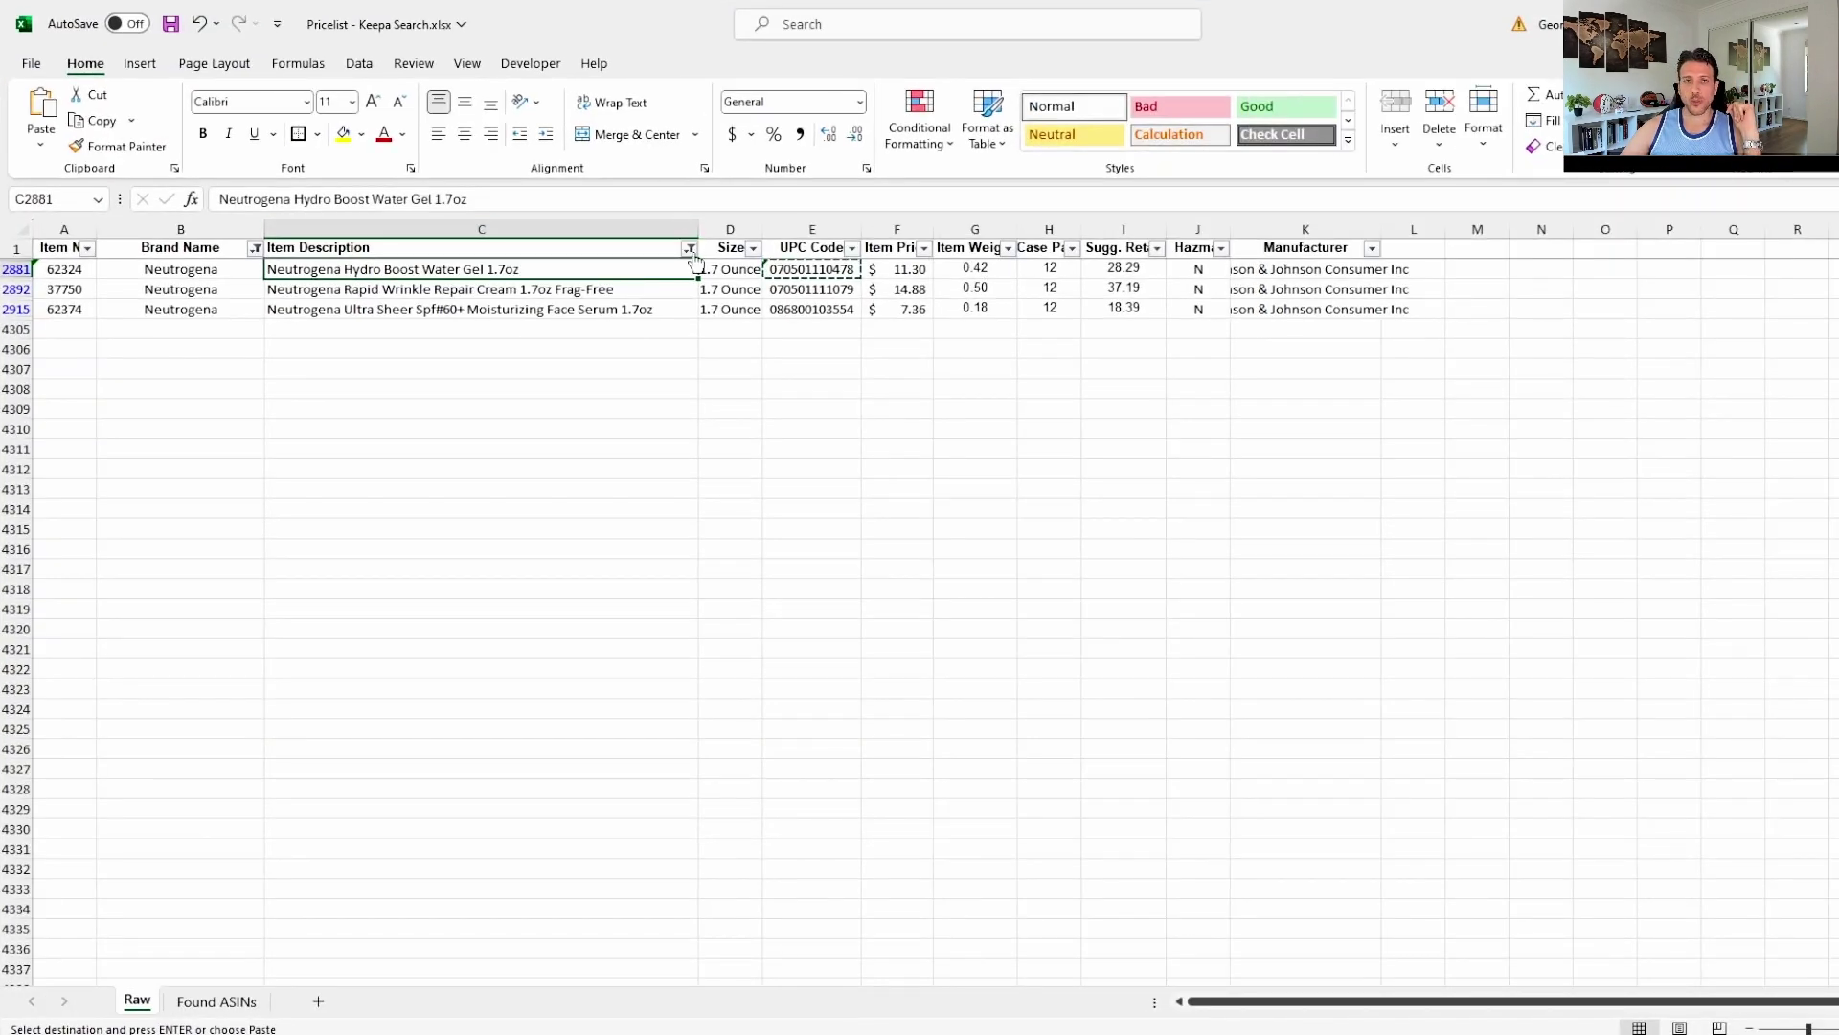
Retry the filter as '1.7 oz', then clear the Item Description filter.
{"action": "left_click", "coordinate": [691, 250]}
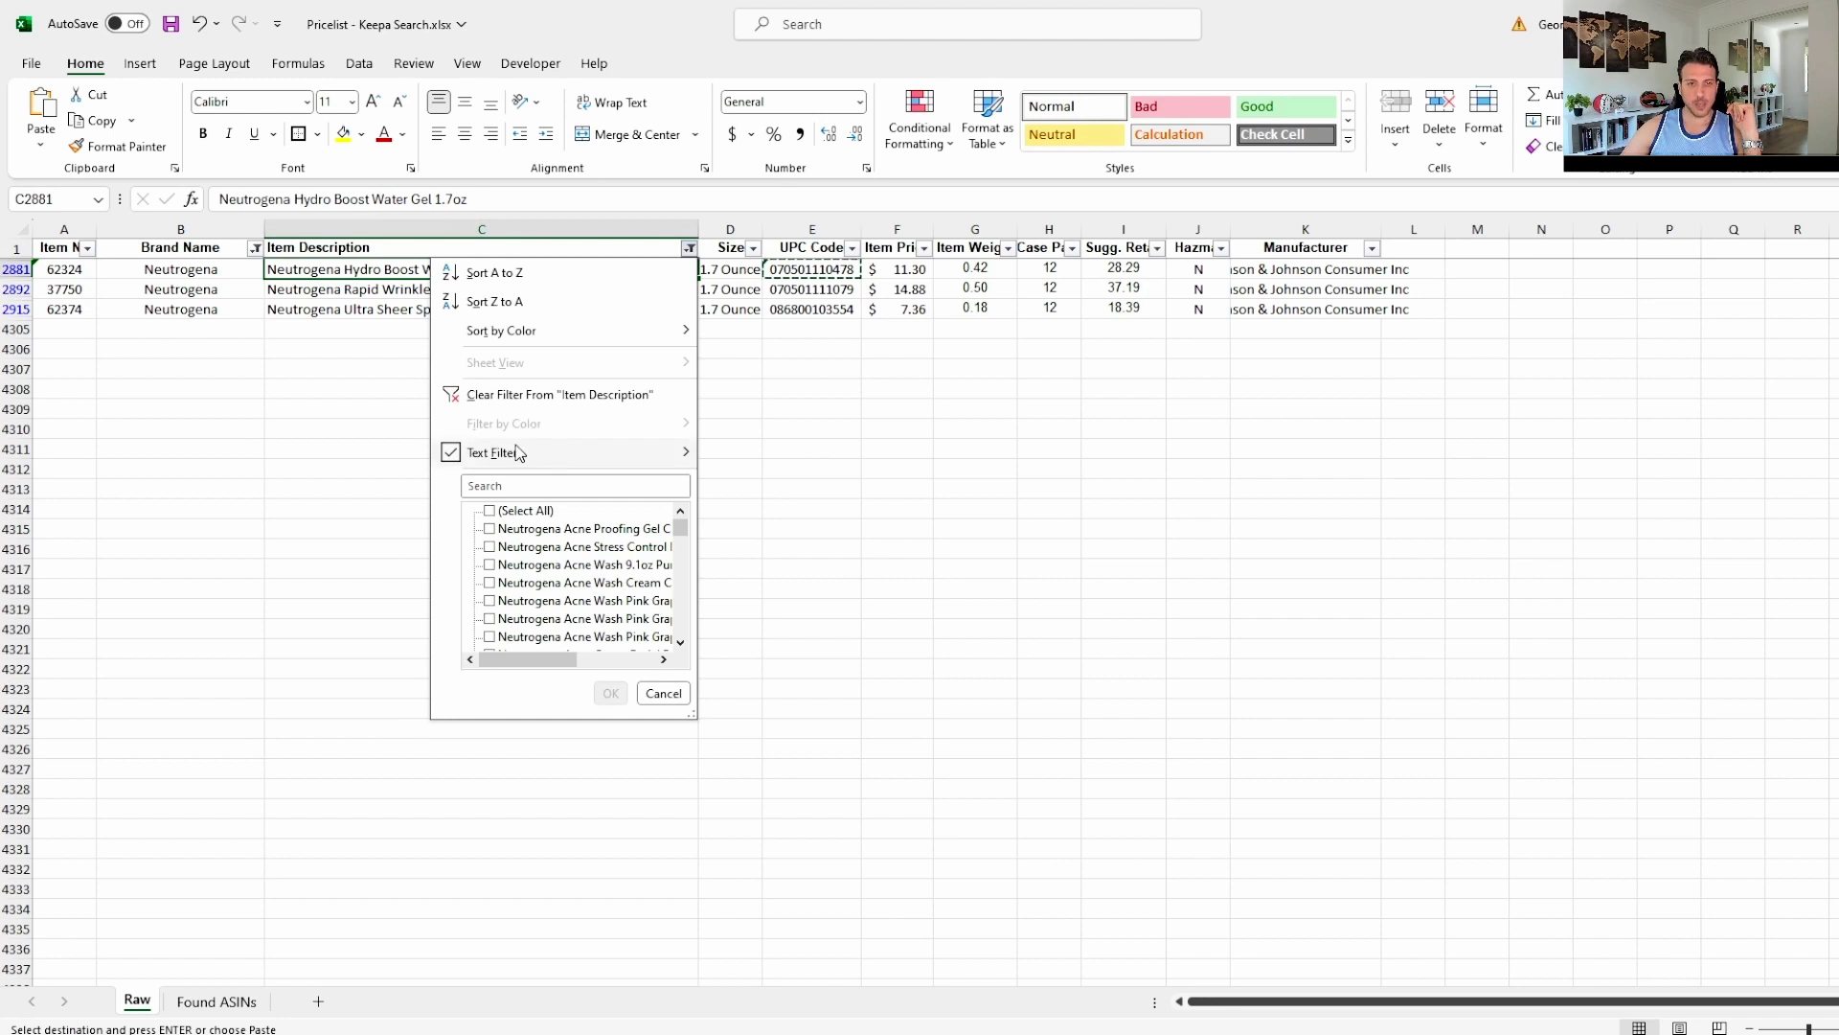
{"action": "mouse_move", "coordinate": [591, 464]}
{"action": "left_click", "coordinate": [759, 575]}
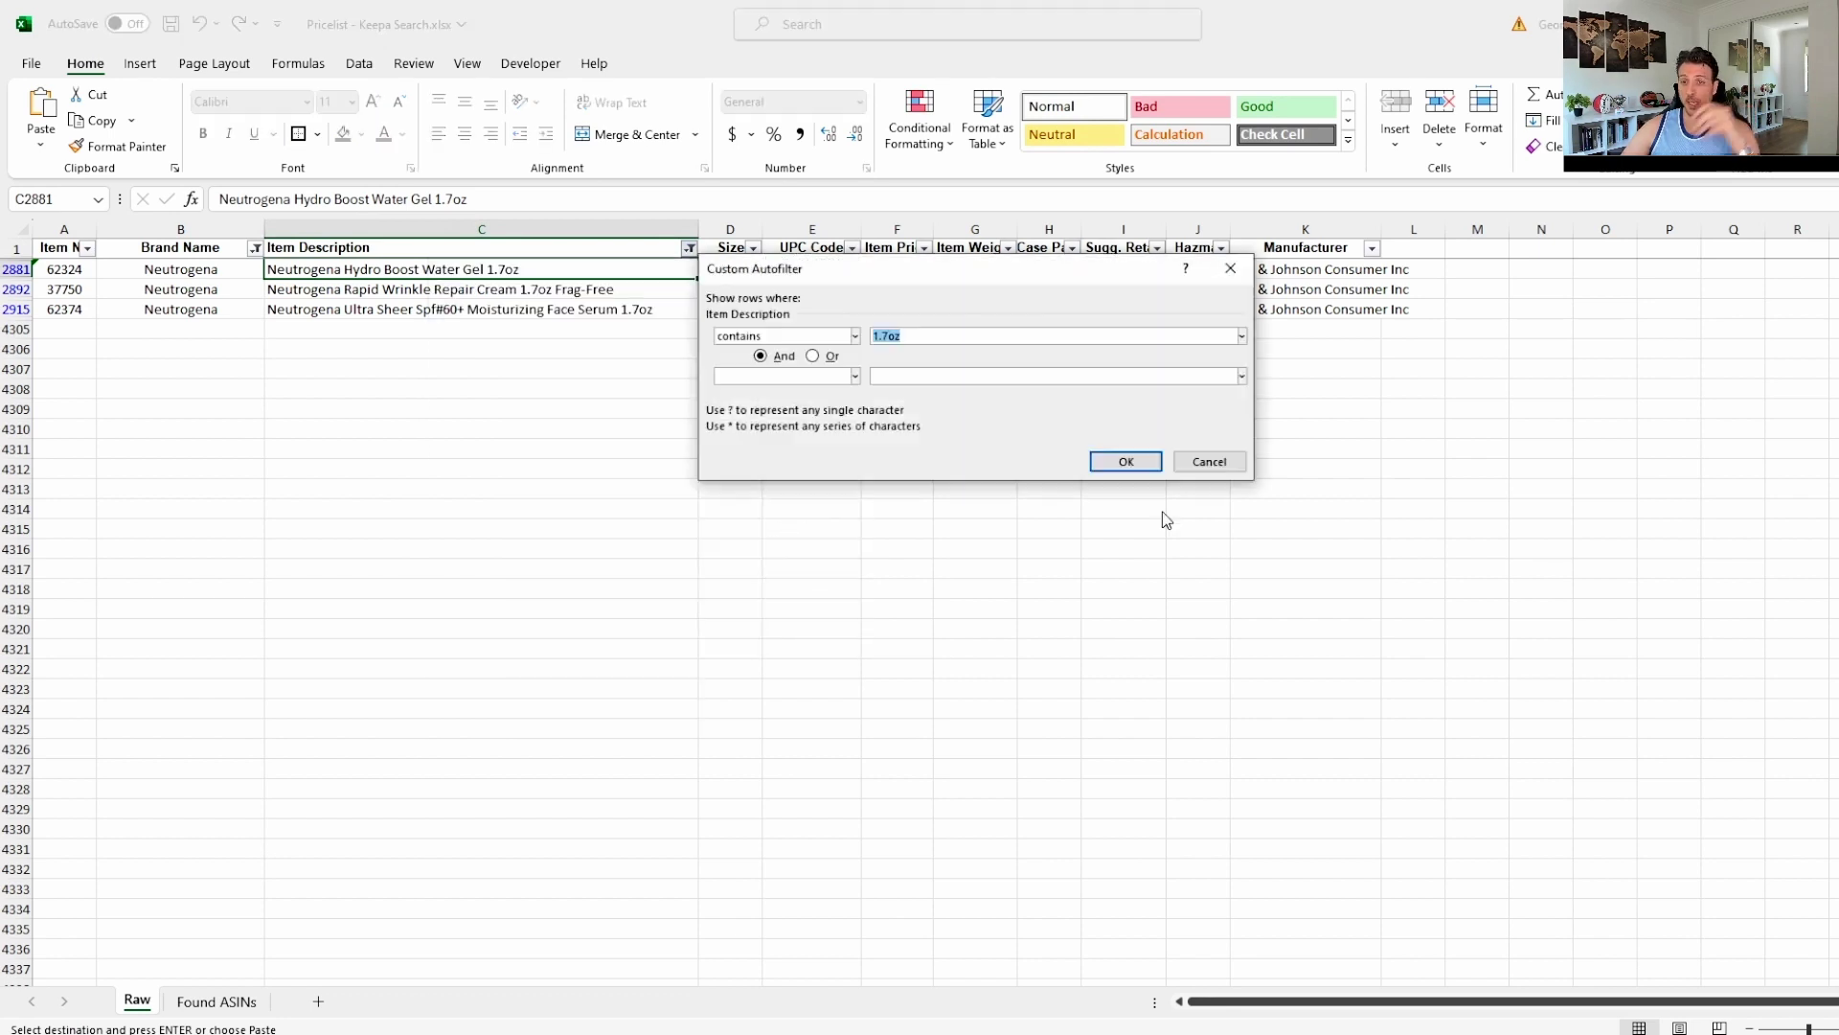
{"action": "left_click", "coordinate": [887, 337]}
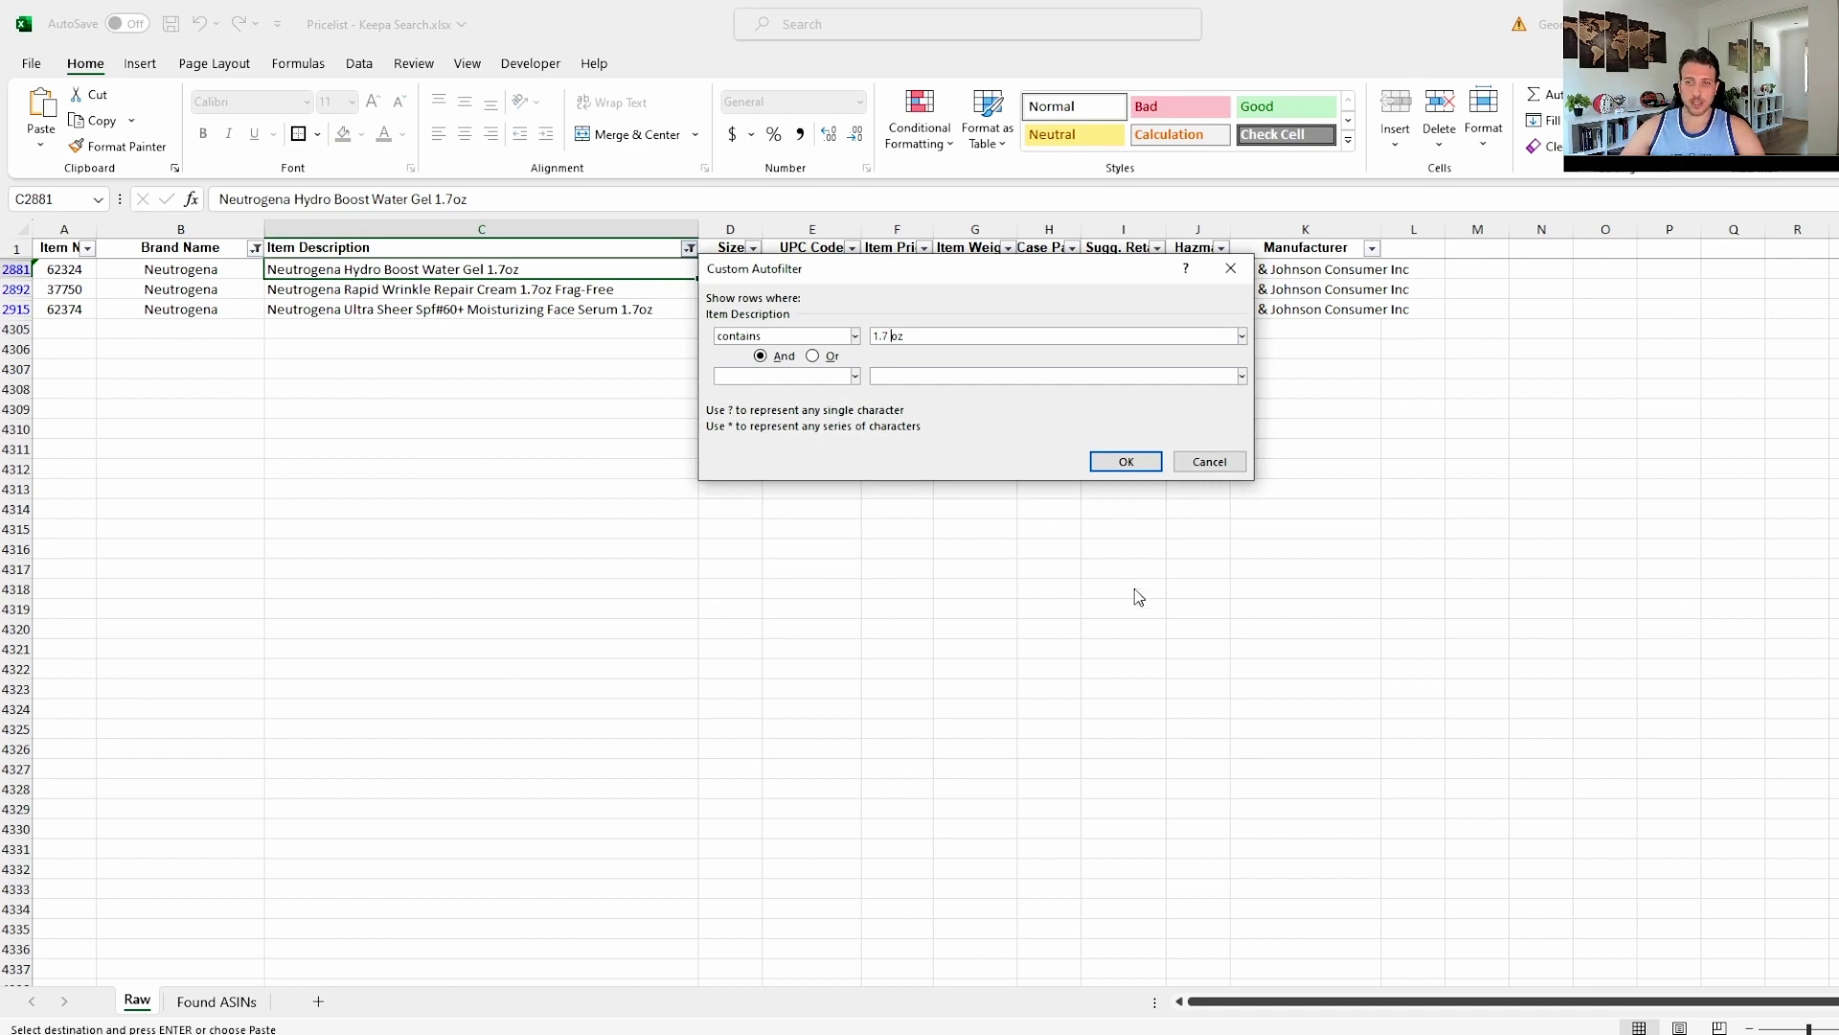
{"action": "left_click", "coordinate": [1126, 462]}
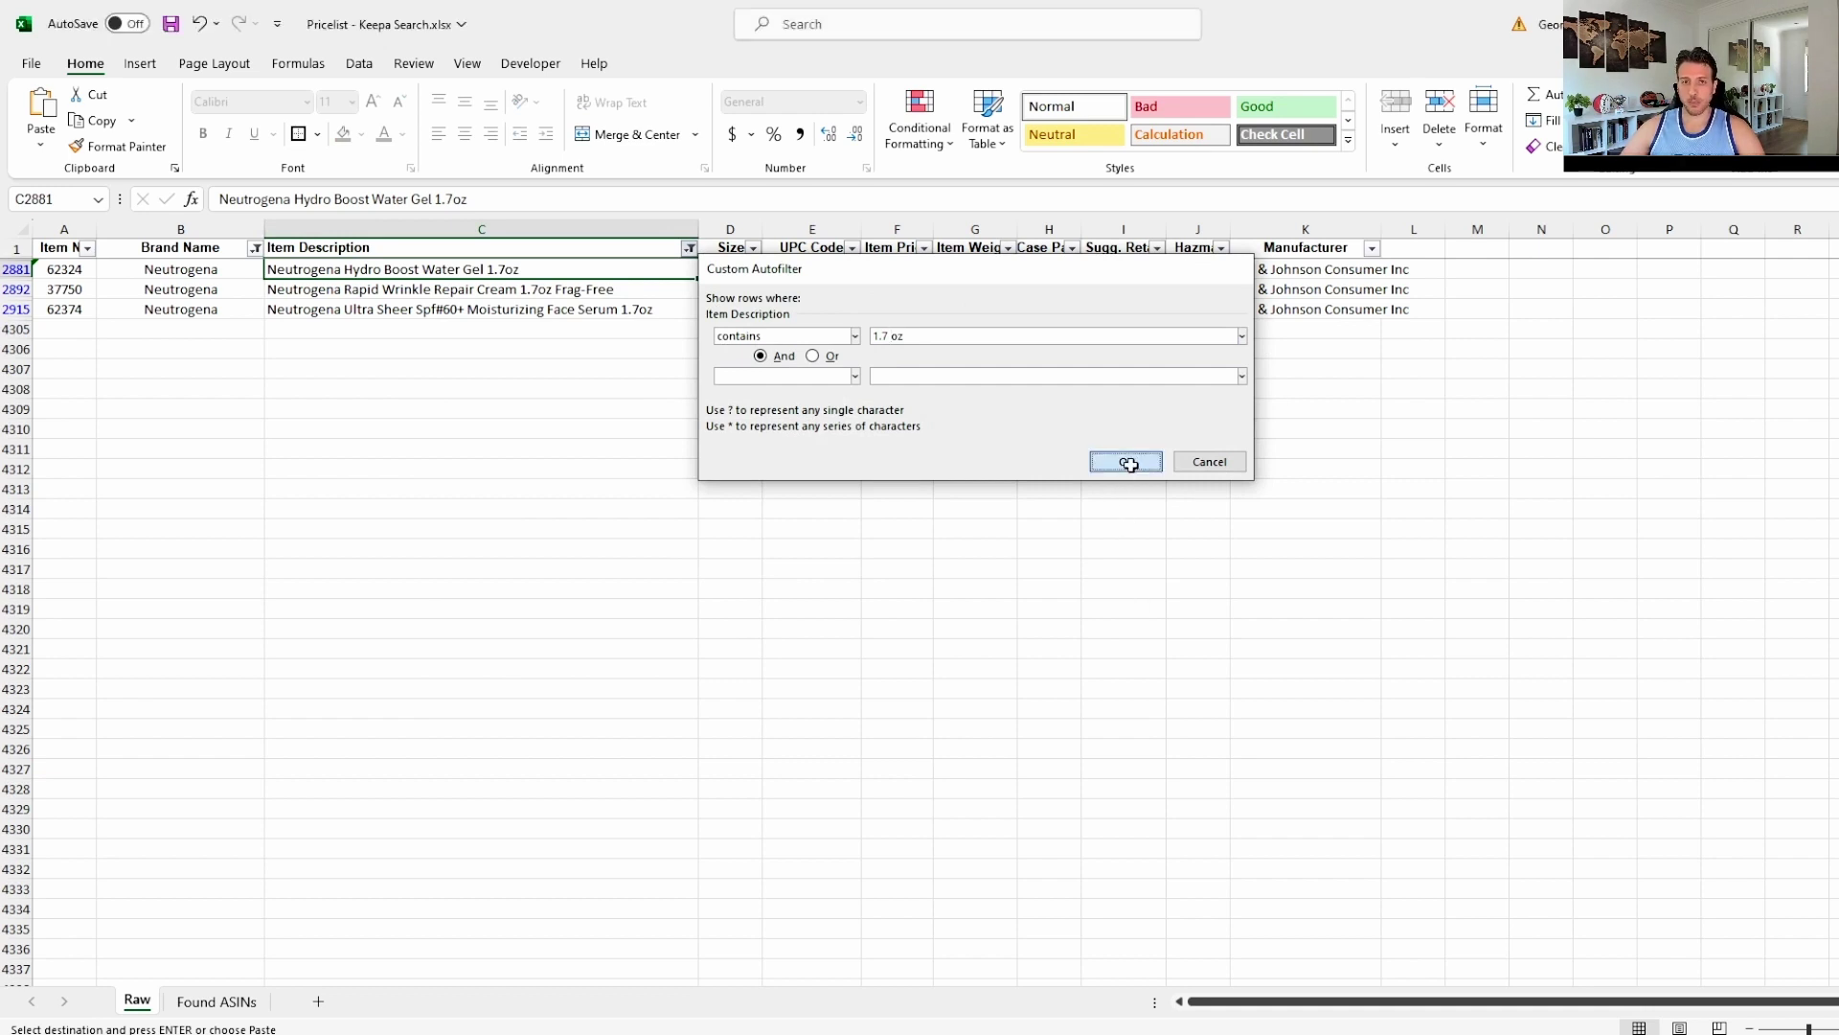
{"action": "left_click", "coordinate": [688, 247]}
{"action": "left_click", "coordinate": [555, 393]}
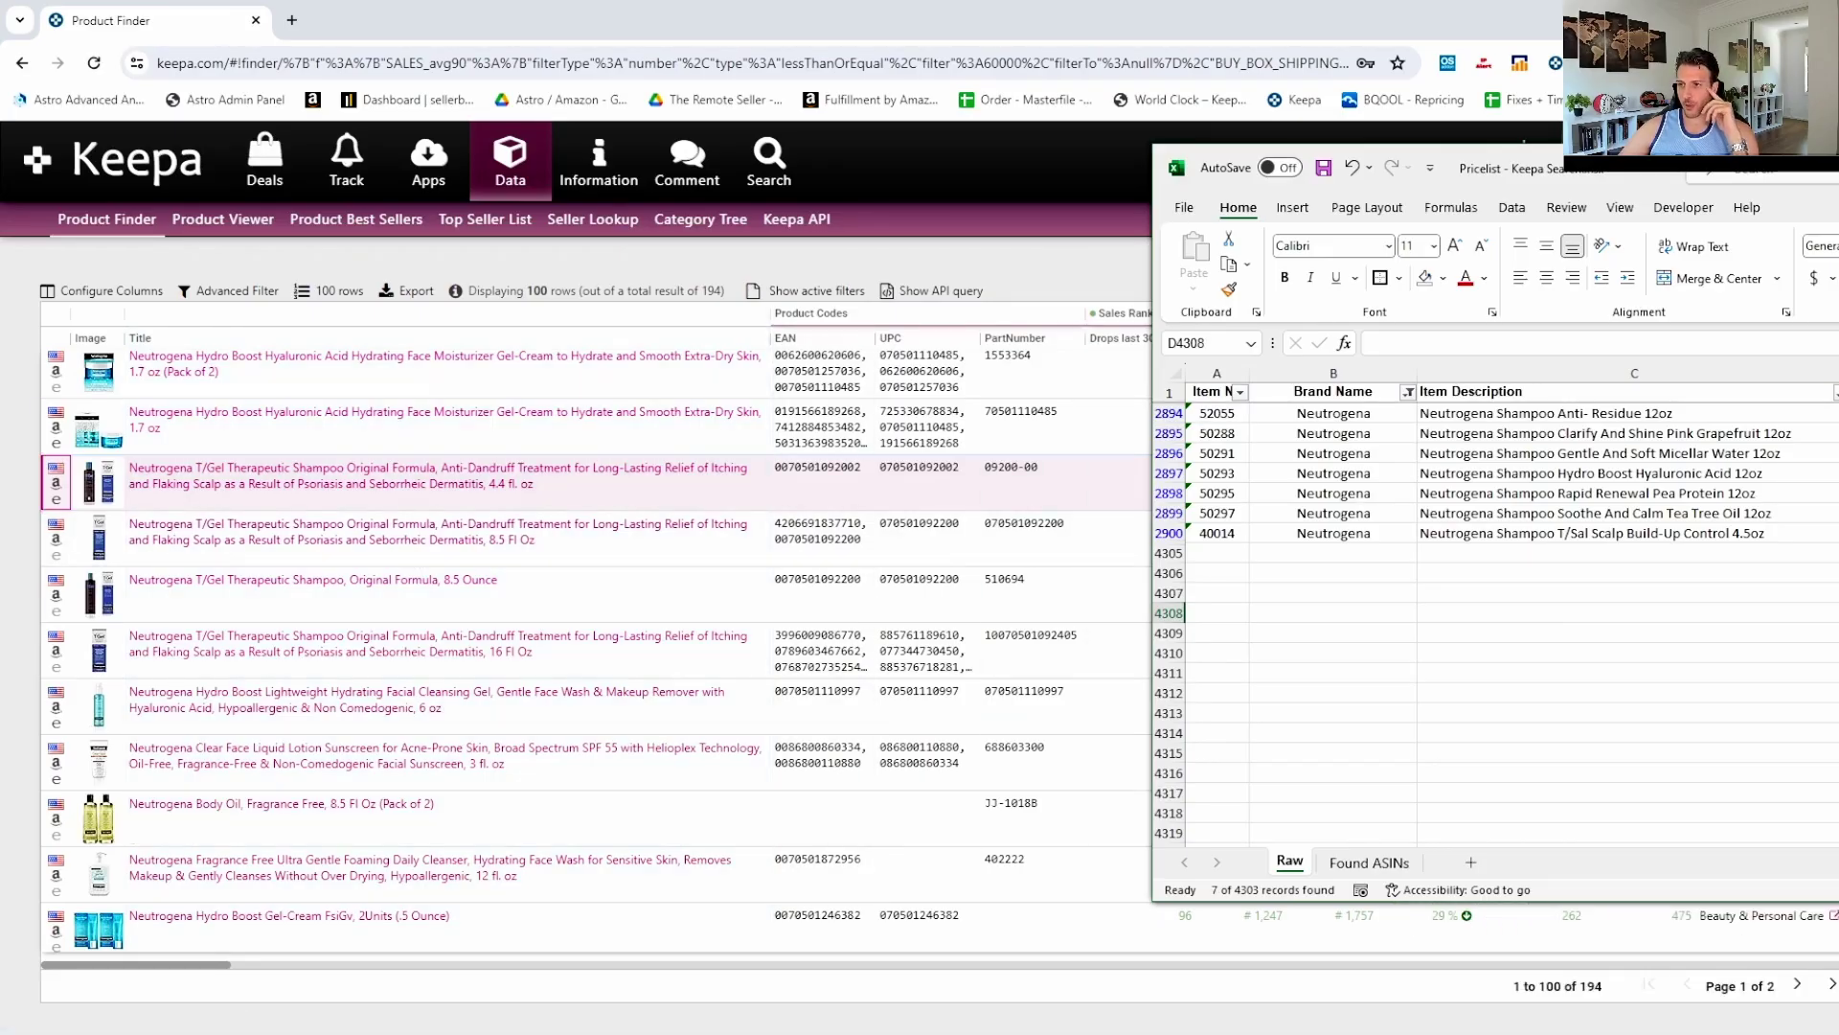
Place Excel beside Keepa and filter Item Description to 'contains 8.5oz', leaving 3 rows.
{"action": "double_click", "coordinate": [1628, 168]}
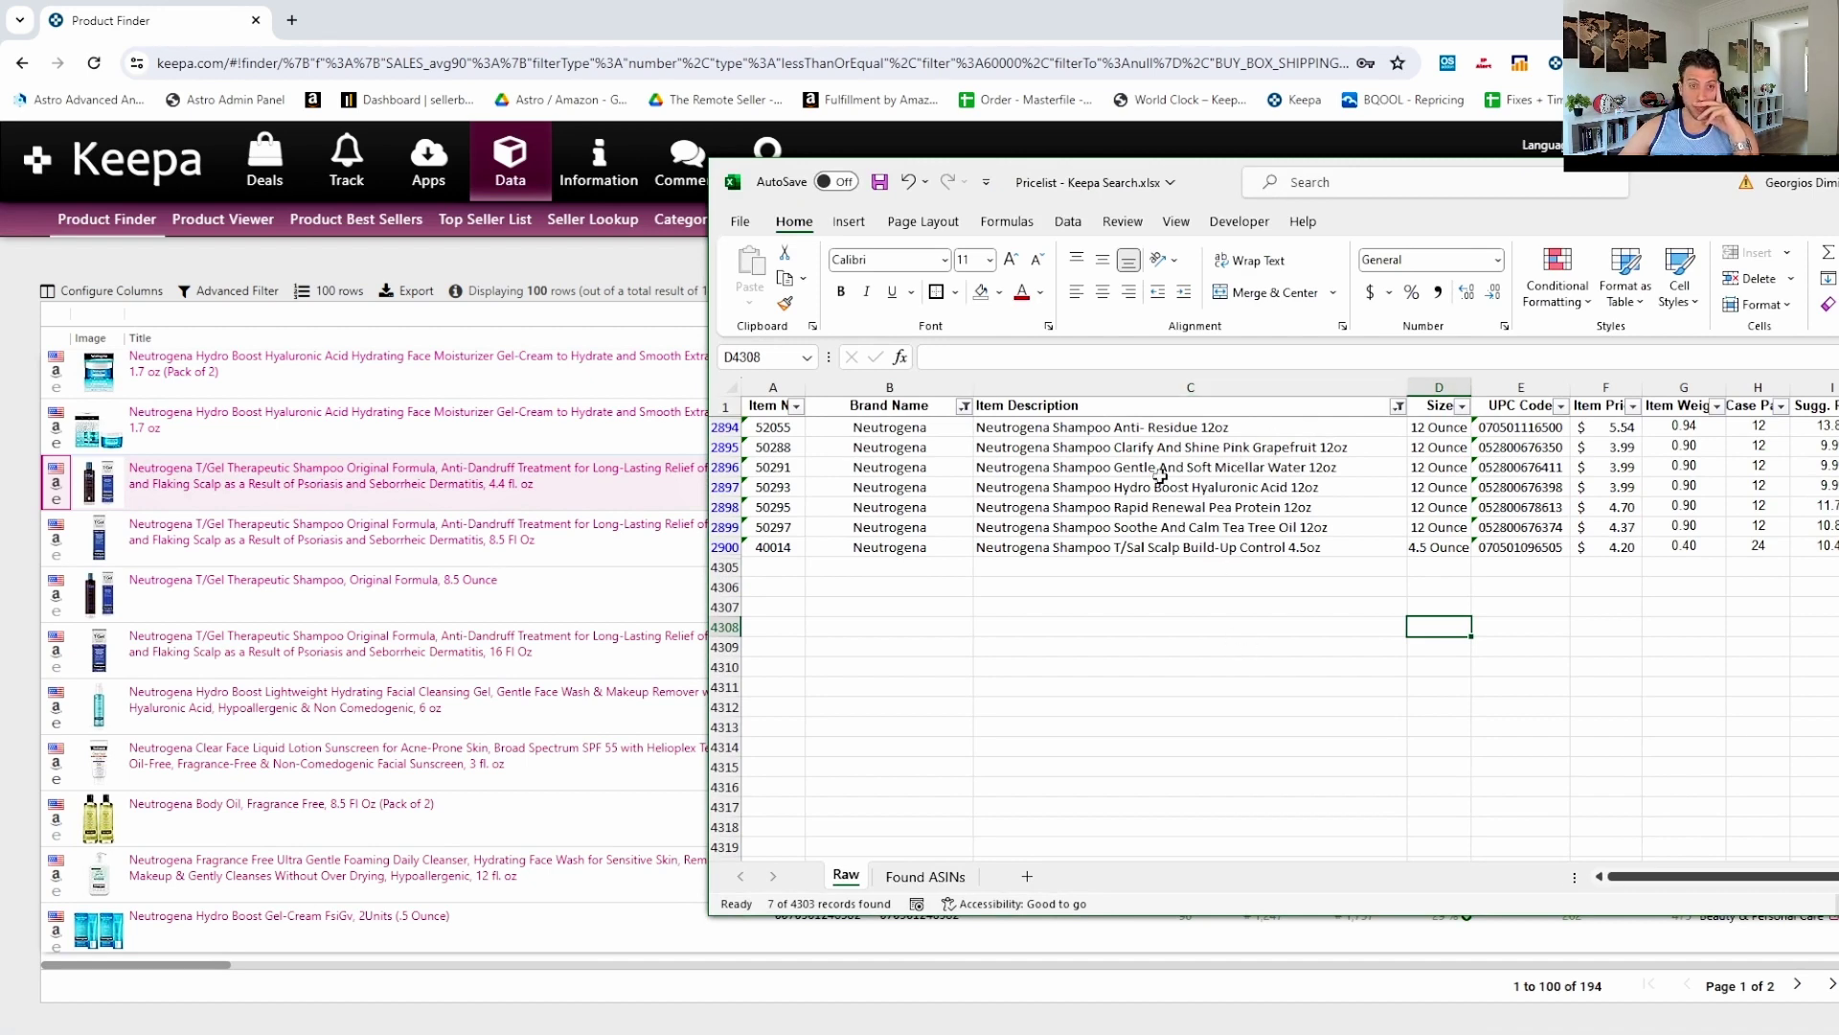
{"action": "left_click_drag", "start_coordinate": [1691, 193], "coordinate": [1838, 239]}
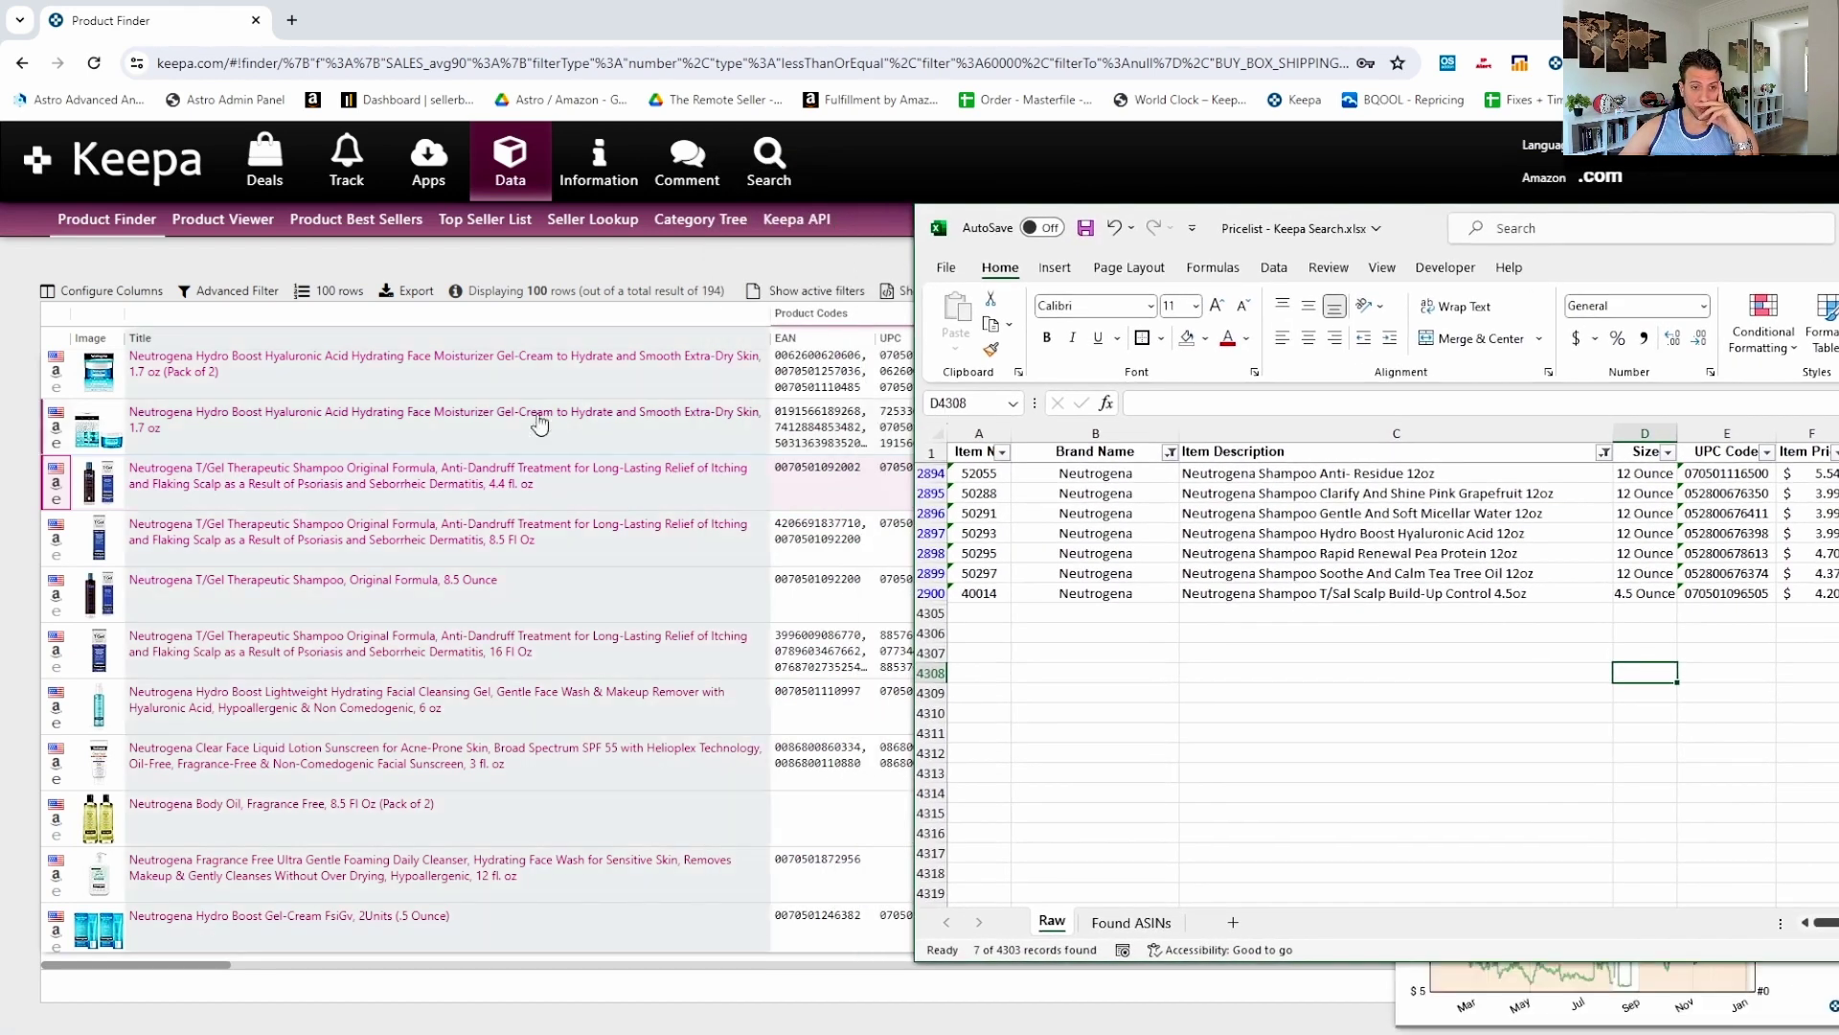
{"action": "scroll", "coordinate": [526, 505], "scroll_direction": "down", "scroll_amount": 2}
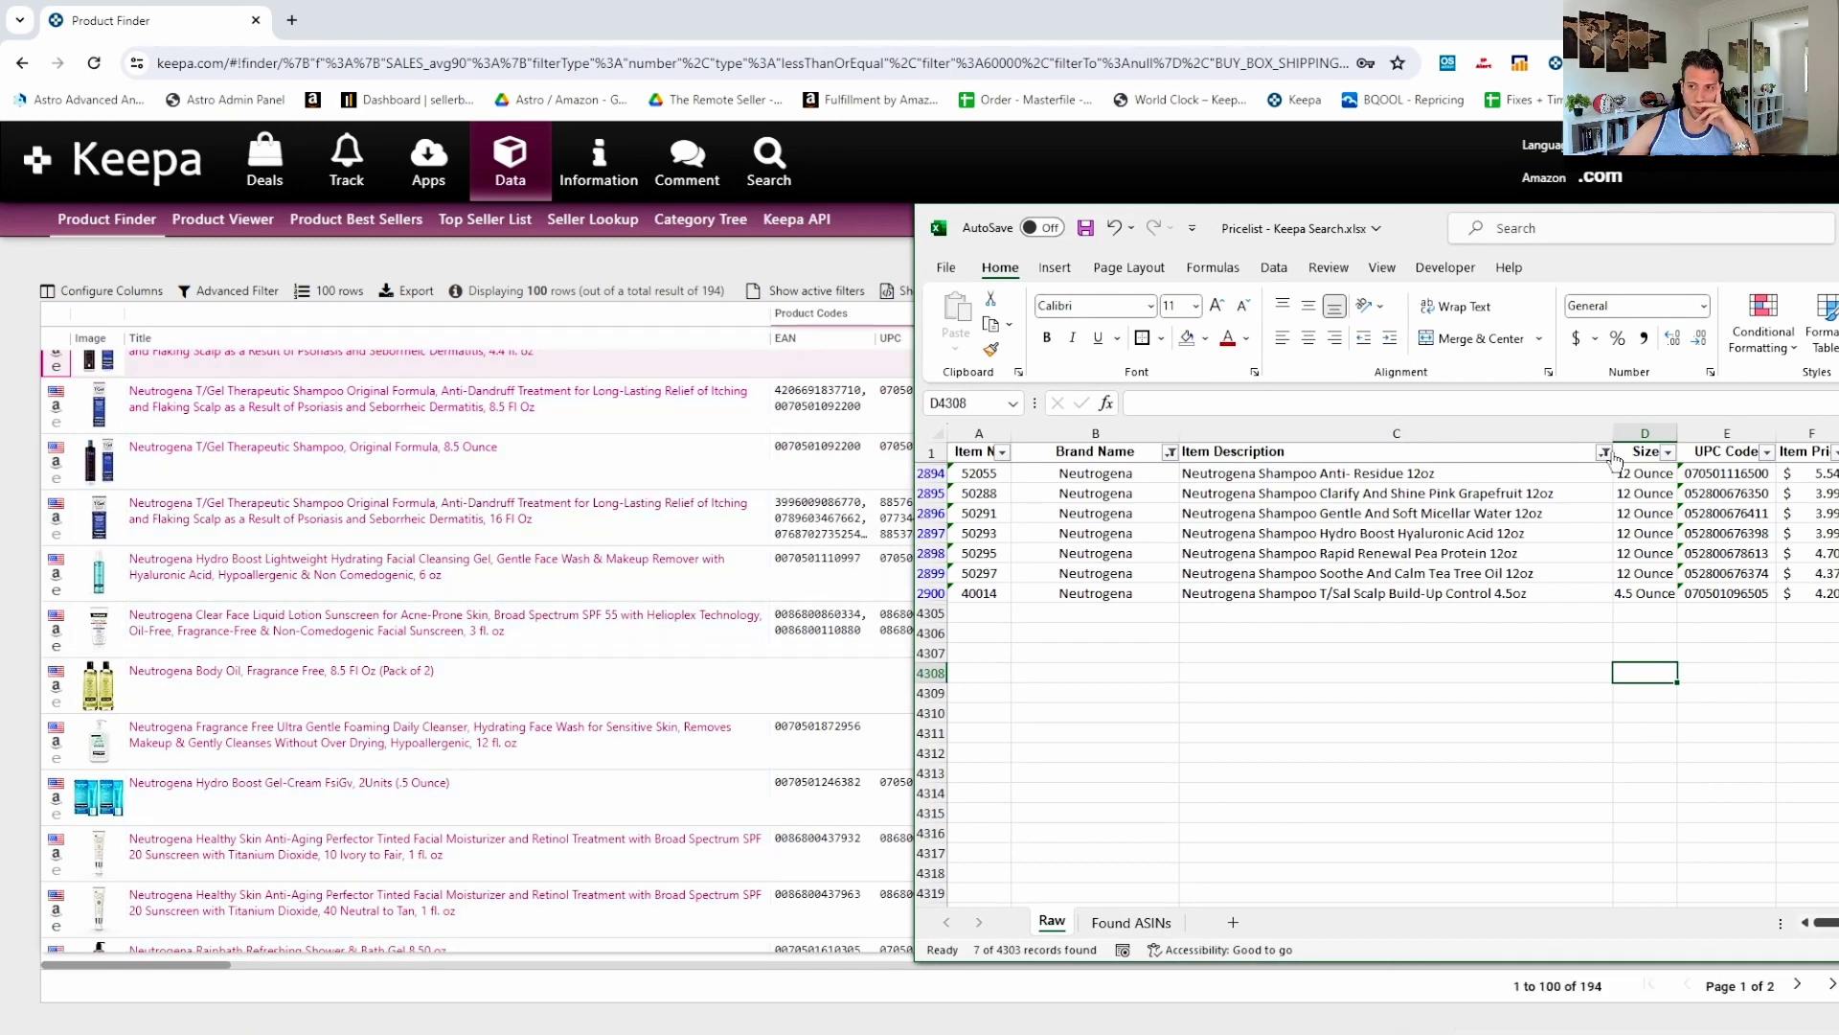
{"action": "left_click", "coordinate": [1605, 451]}
{"action": "mouse_move", "coordinate": [1435, 661]}
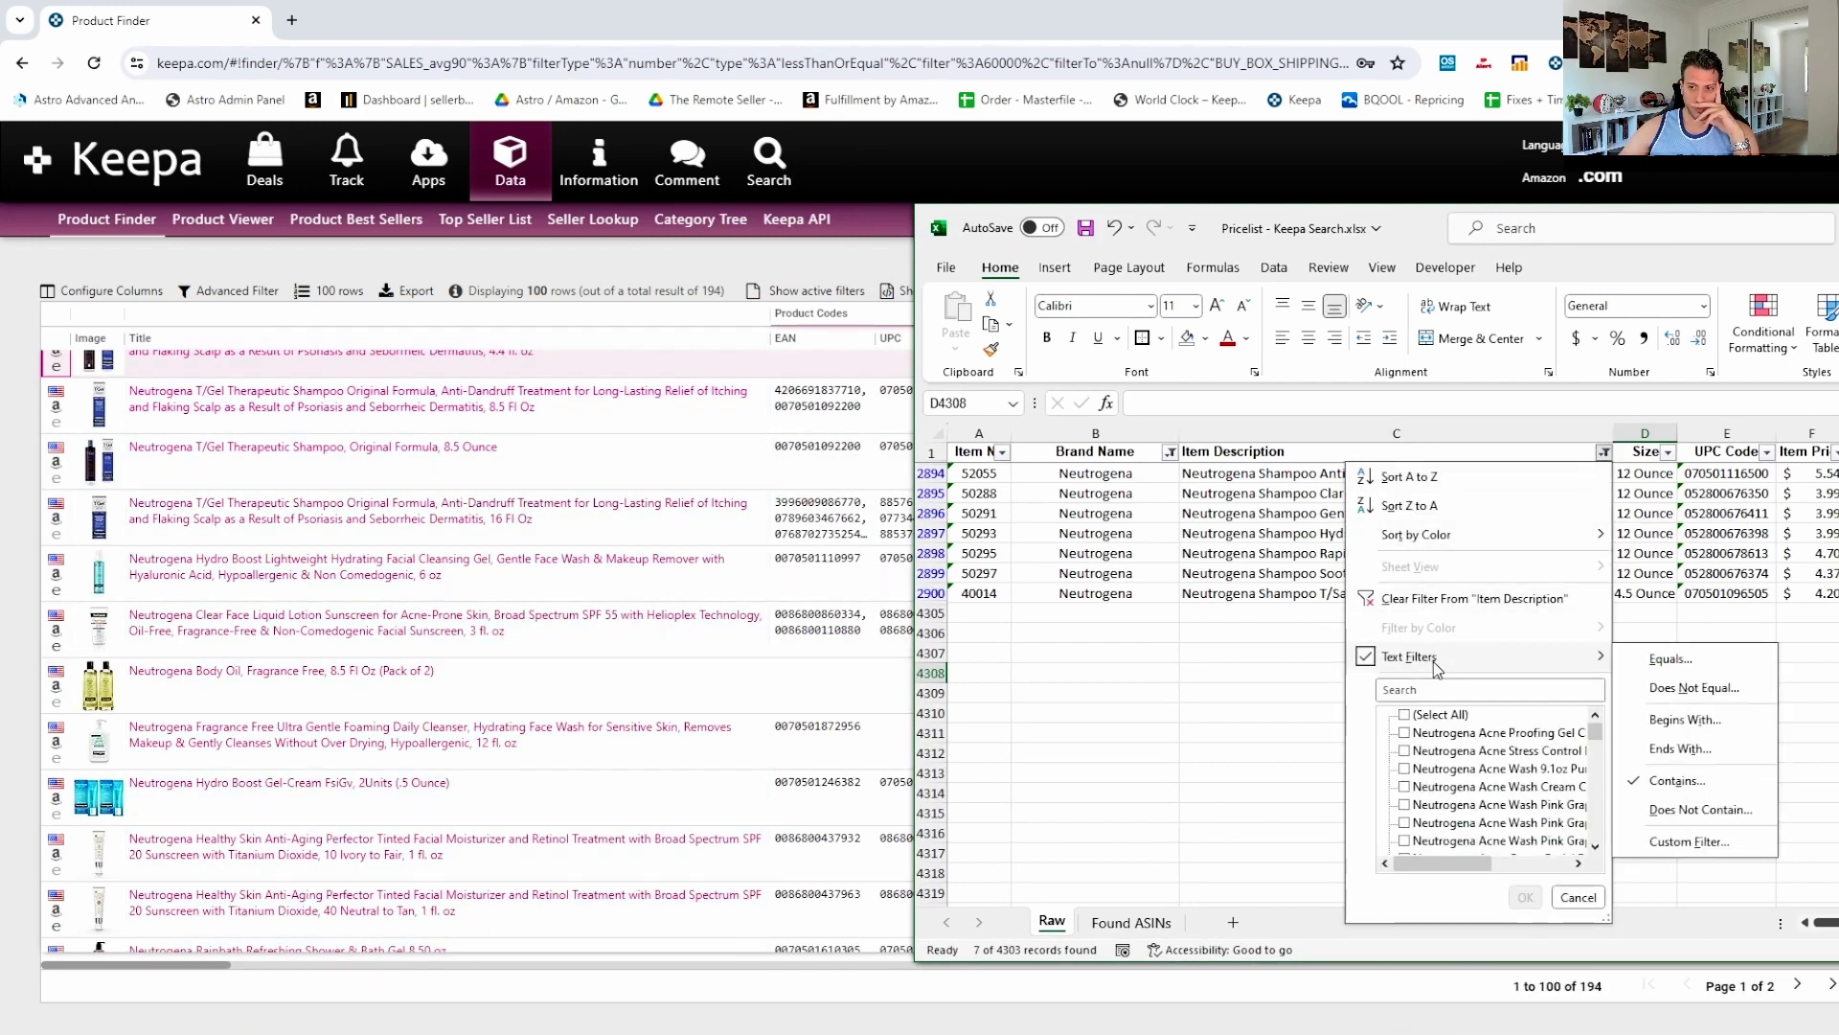
{"action": "left_click", "coordinate": [1678, 781]}
{"action": "type", "text": "8.5"}
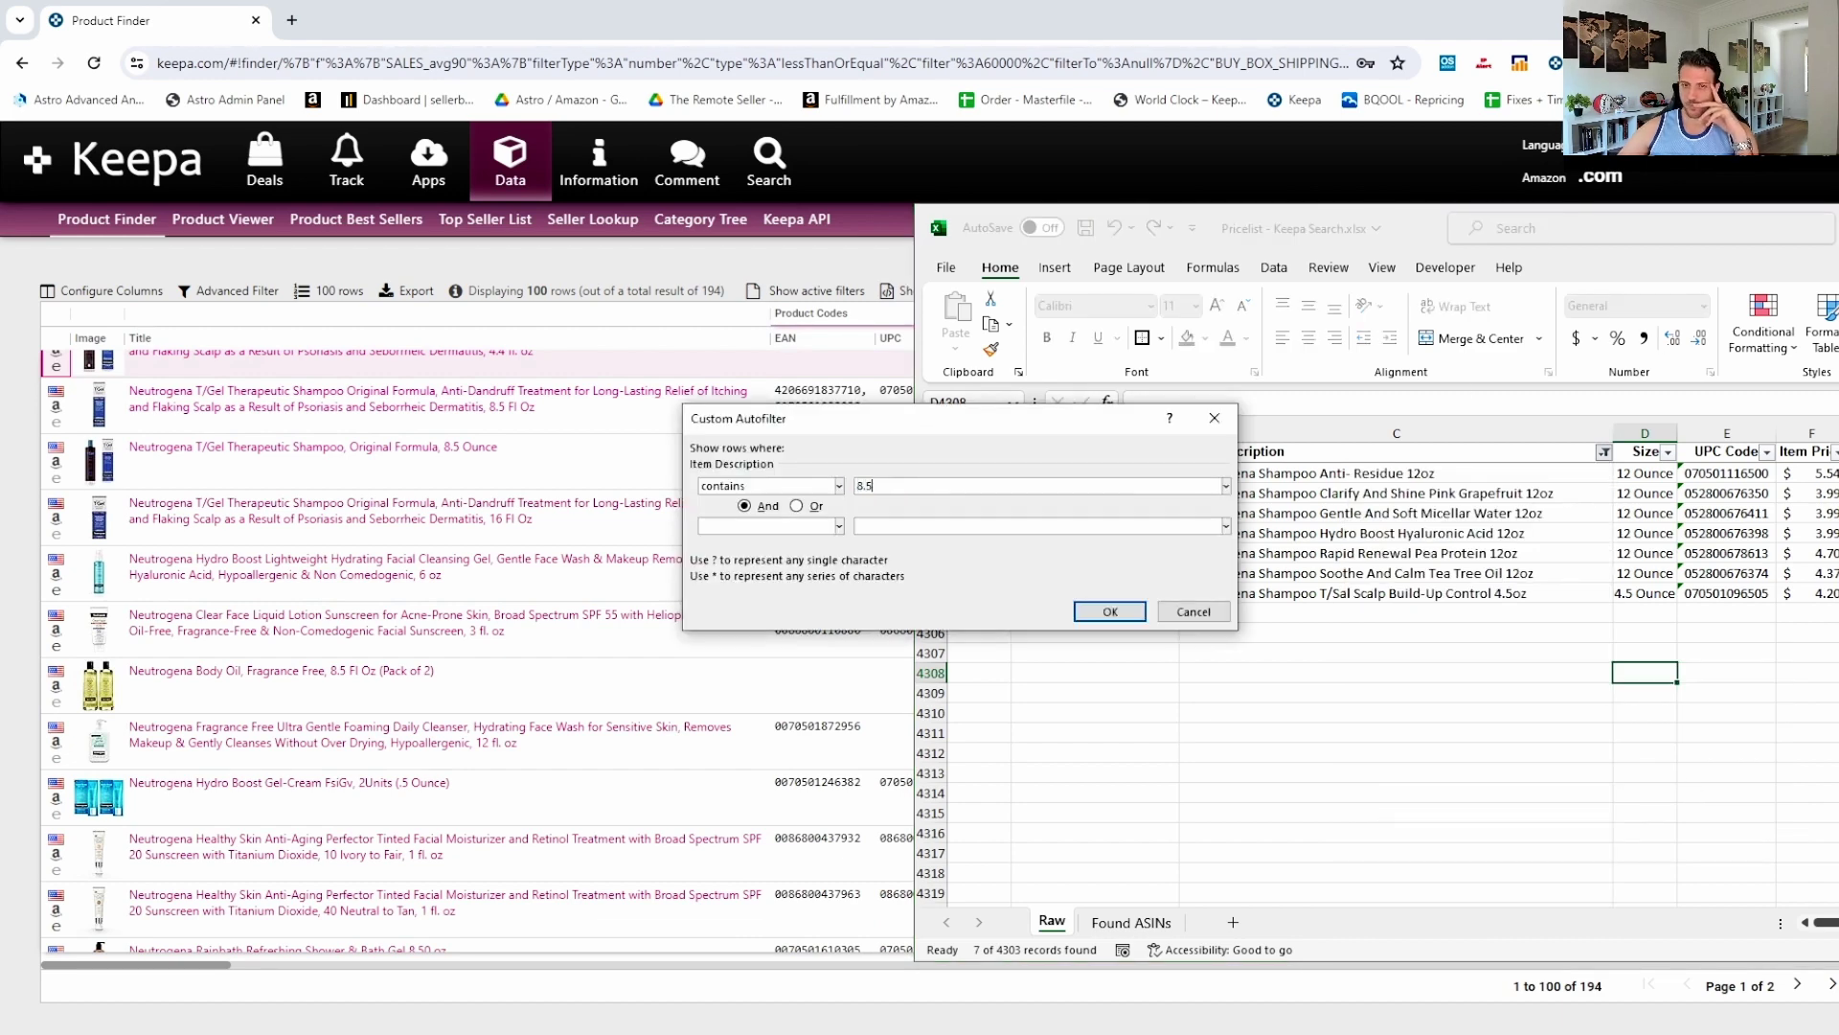
{"action": "key", "text": "BackSpace"}
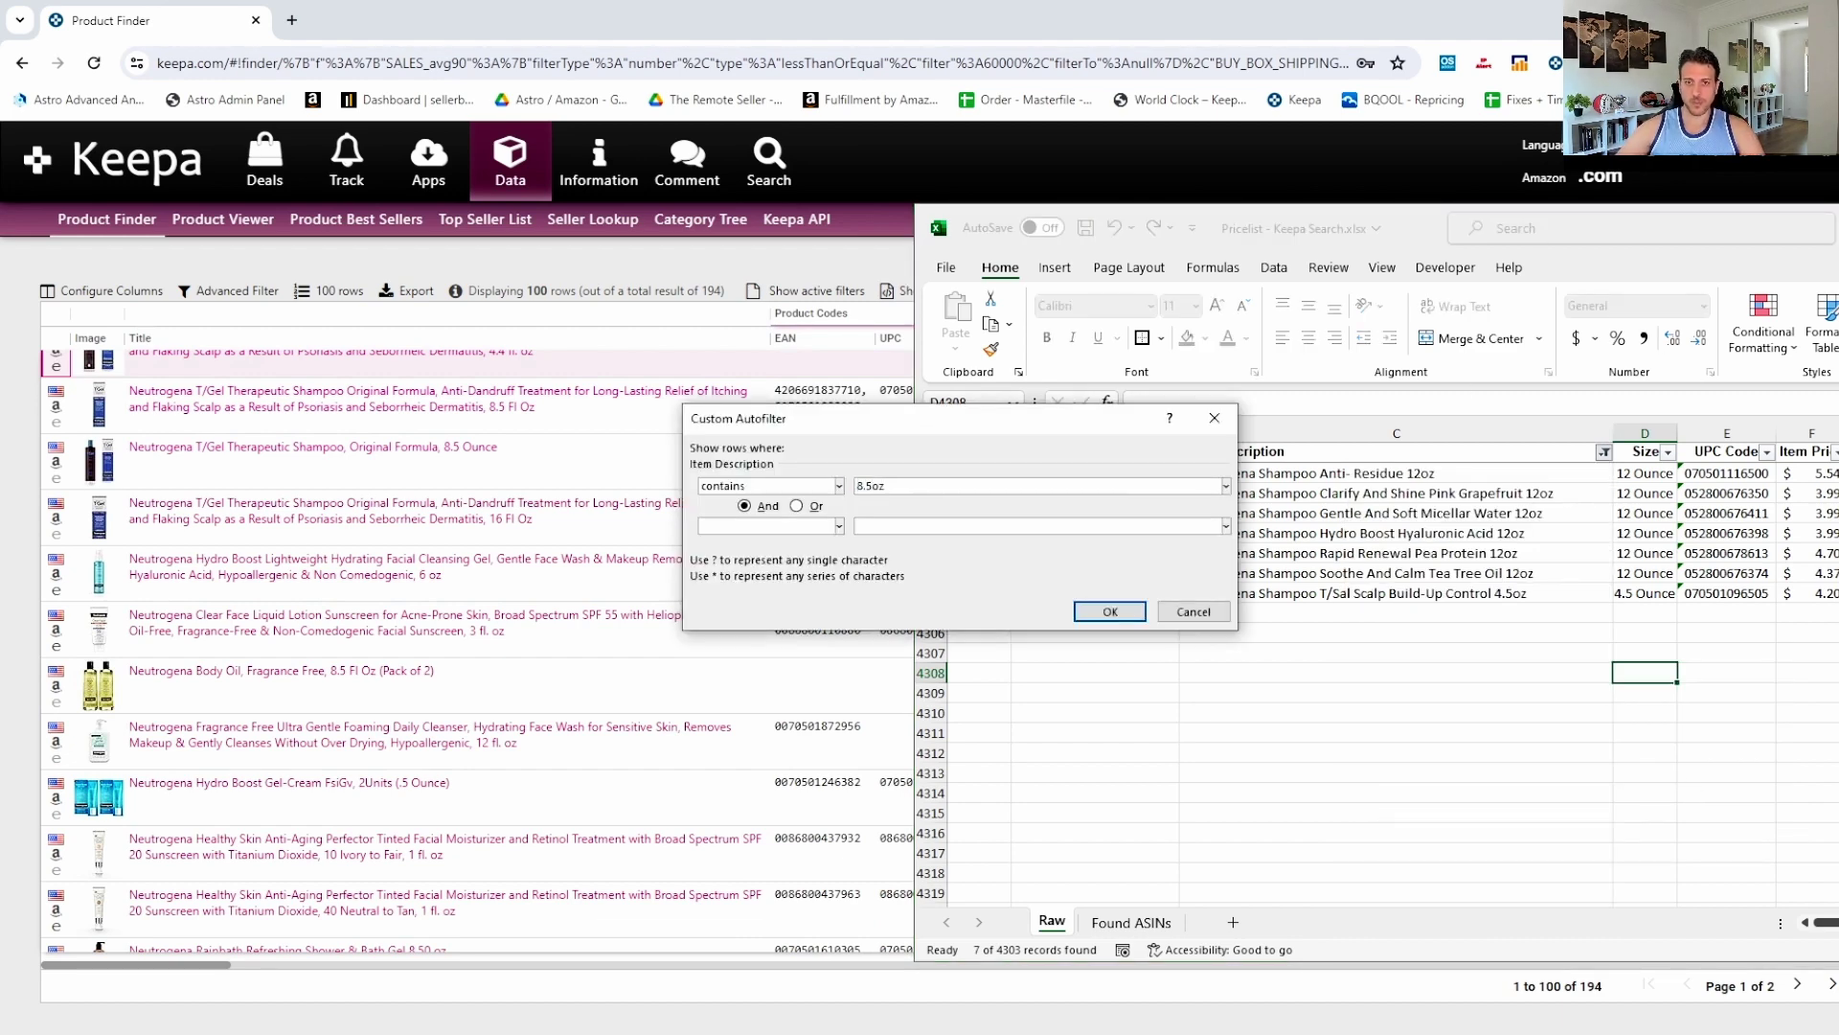
{"action": "key", "text": "Return"}
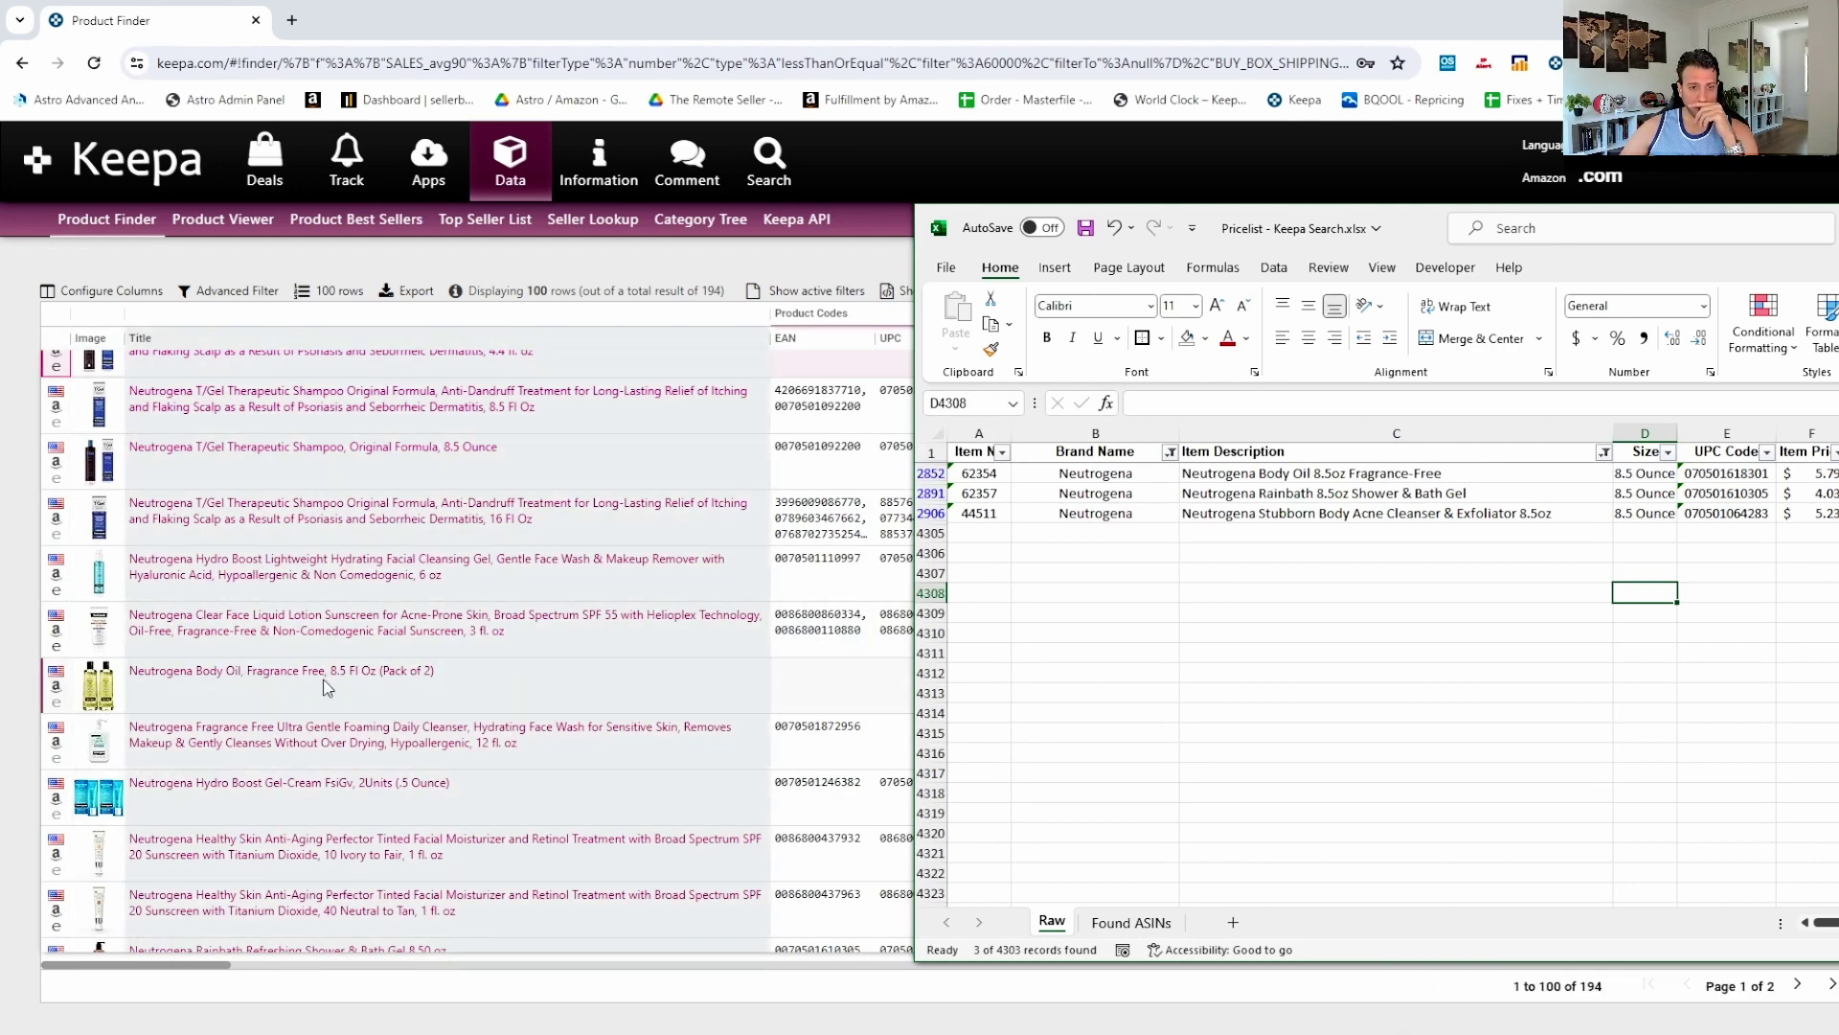
Open the Neutrogena Body Oil 8.5 Fl Oz Amazon listing and maximize the workbook.
{"action": "left_click", "coordinate": [55, 689]}
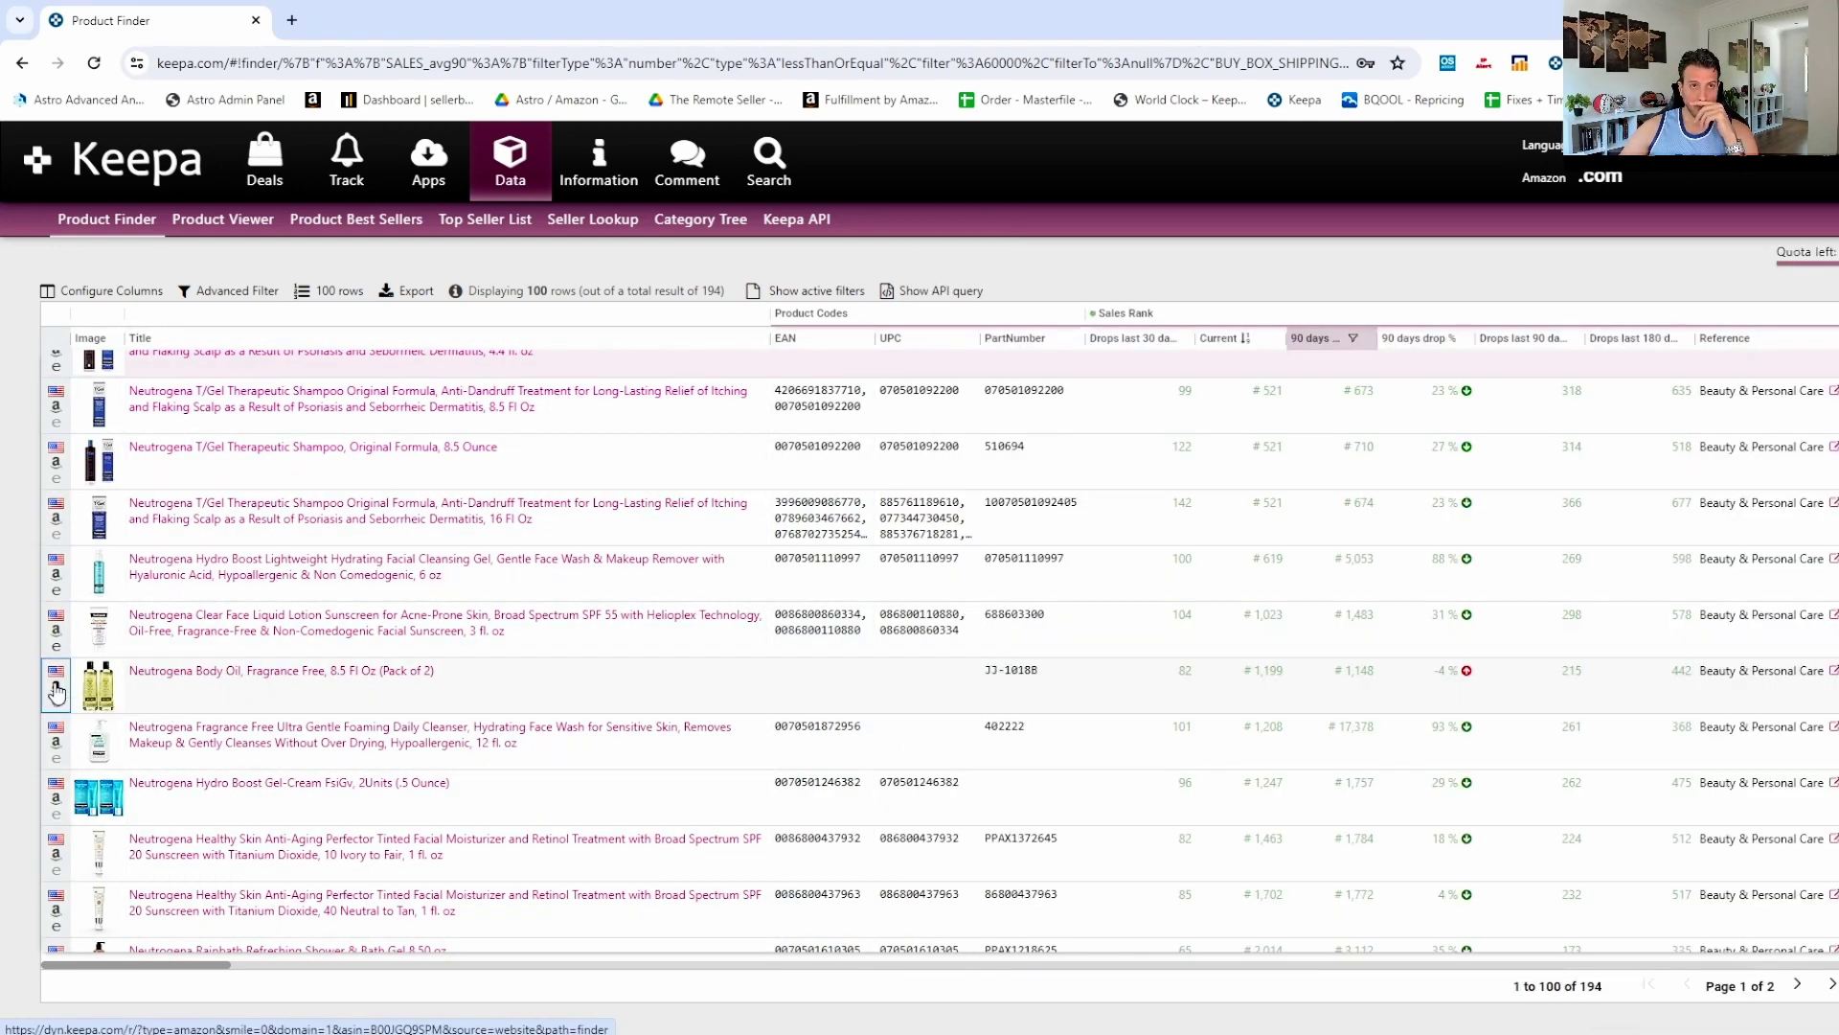
{"action": "left_click", "coordinate": [55, 690]}
{"action": "key", "text": "alt+Tab"}
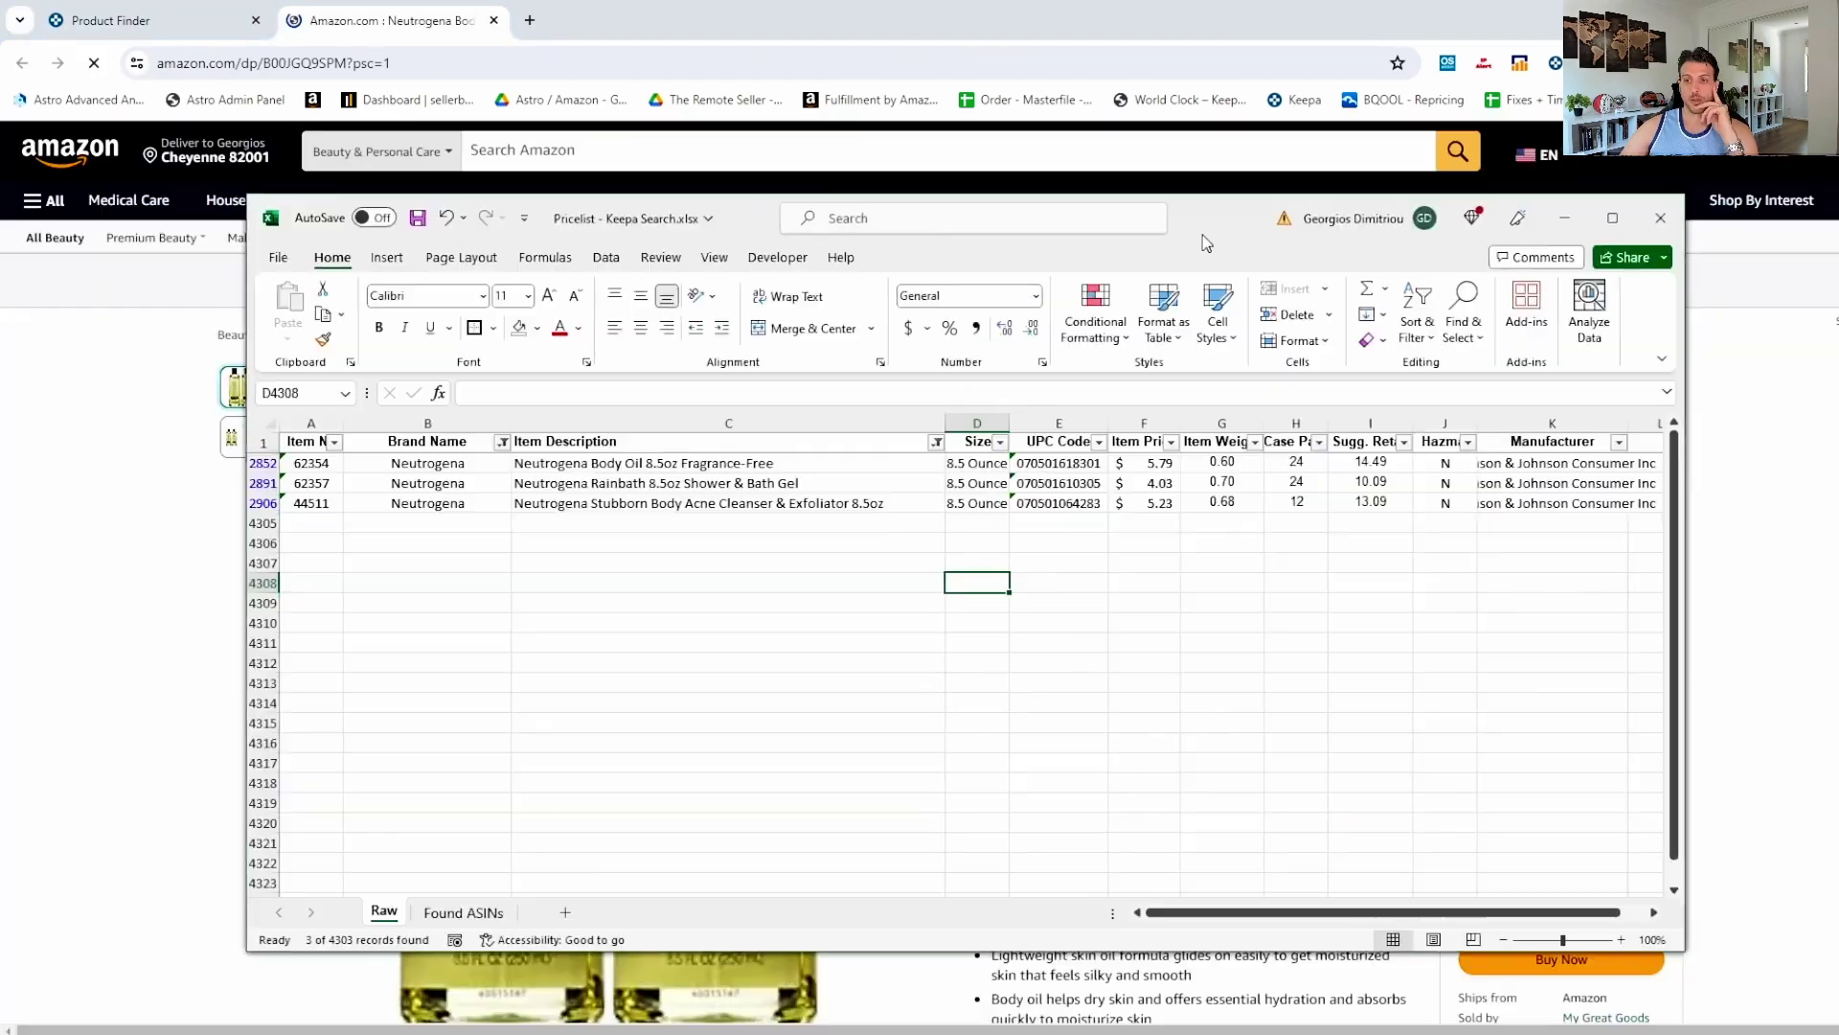
{"action": "double_click", "coordinate": [1209, 227]}
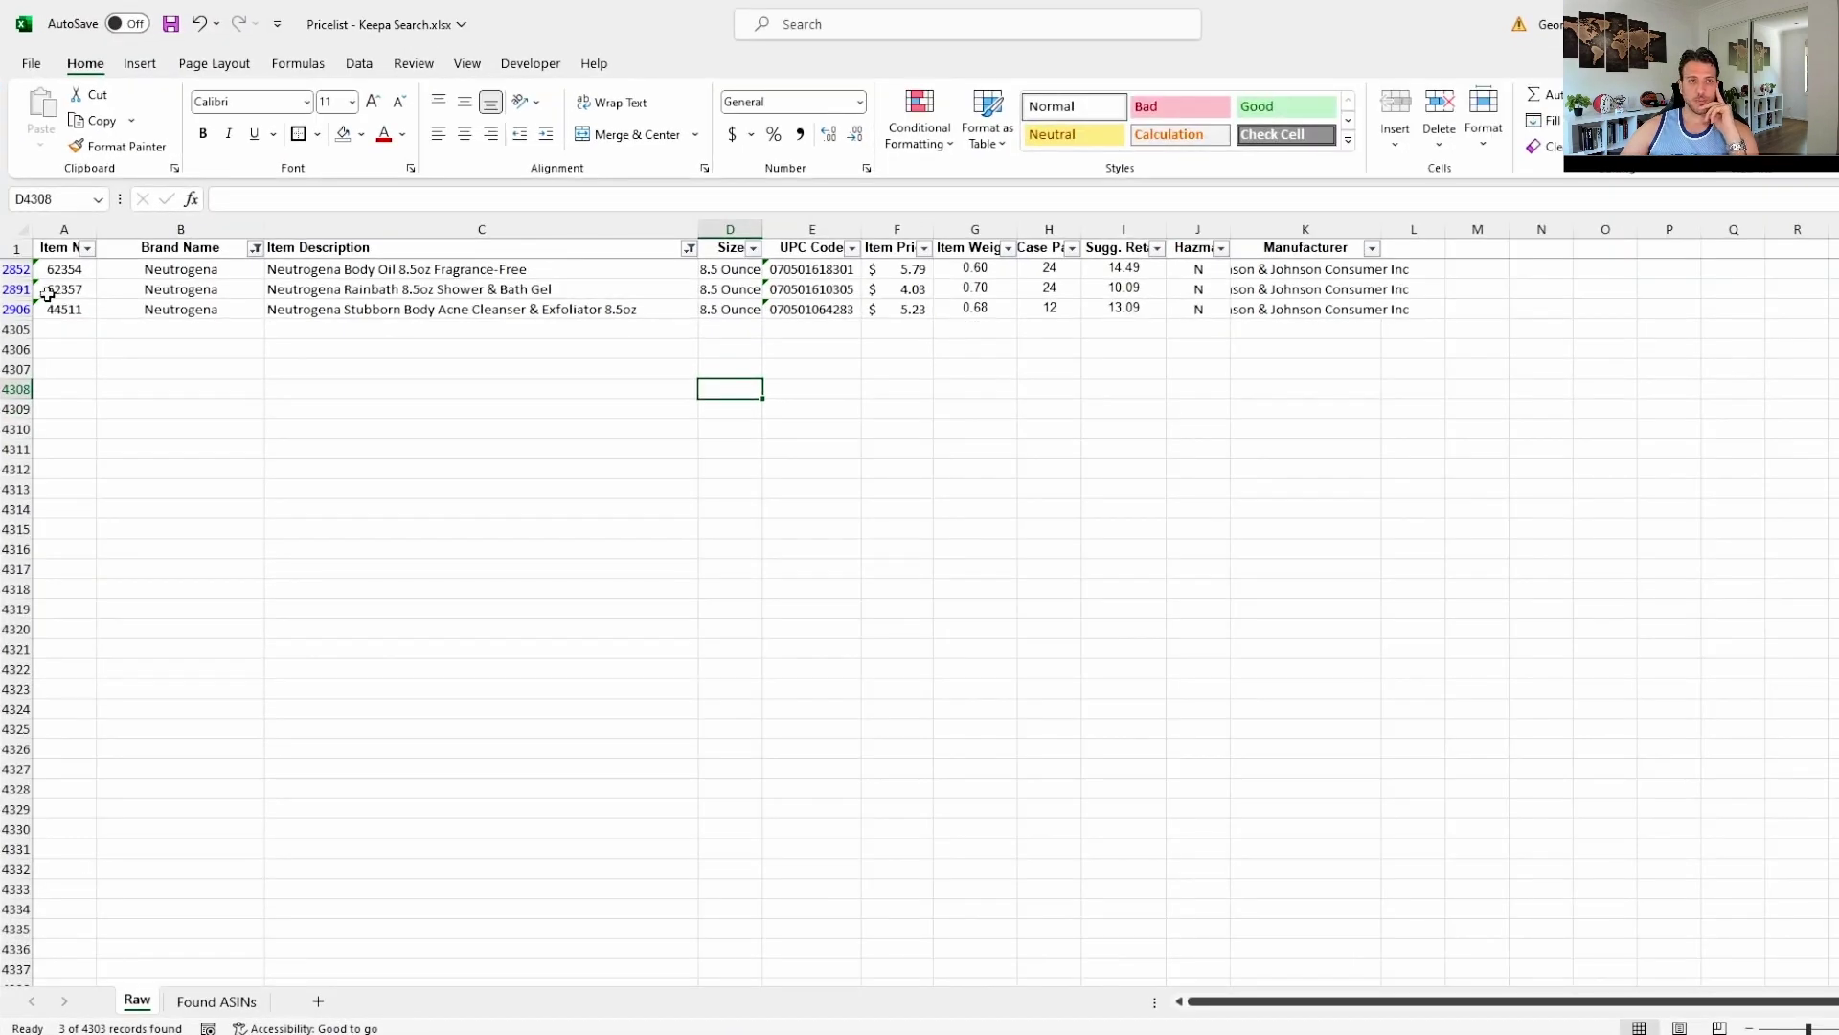
Copy the Body Oil row, Item No through Manufacturer, into Found ASINs row 6.
{"action": "left_click_drag", "start_coordinate": [47, 294], "coordinate": [985, 284]}
{"action": "left_click", "coordinate": [768, 476]}
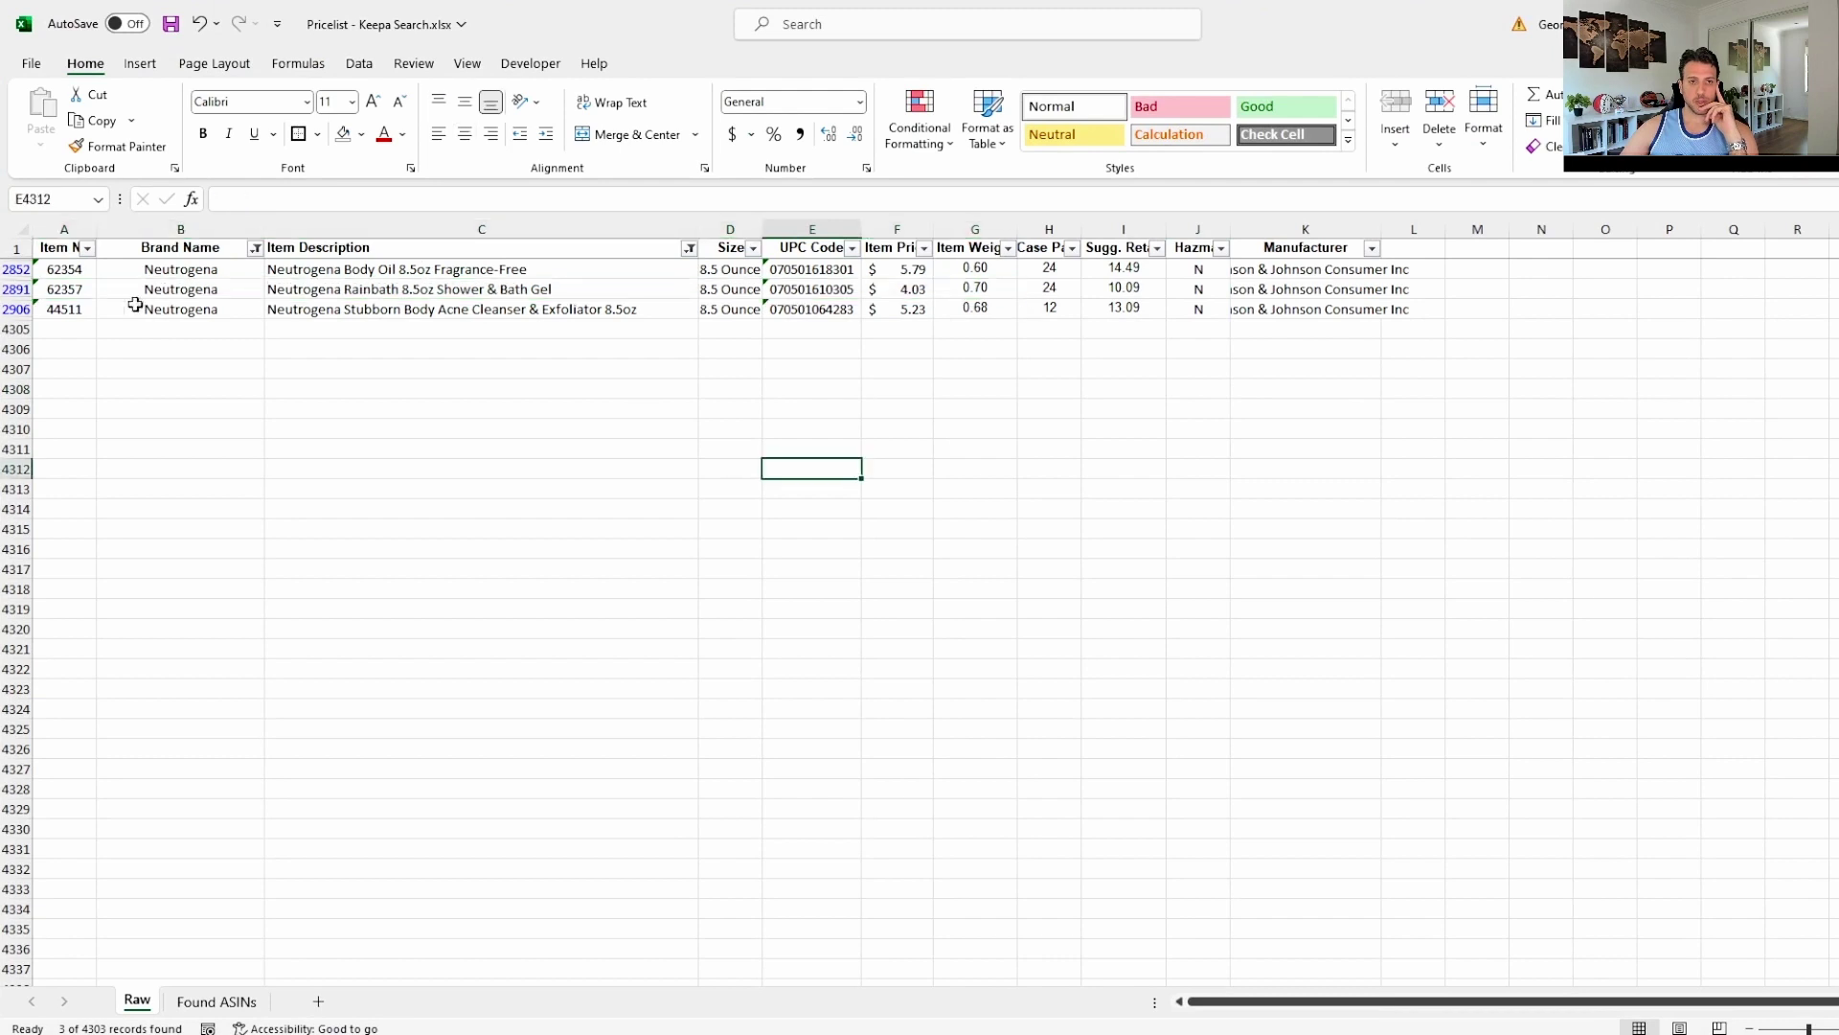
{"action": "left_click_drag", "start_coordinate": [64, 269], "coordinate": [1377, 272]}
{"action": "key", "text": "ctrl+c"}
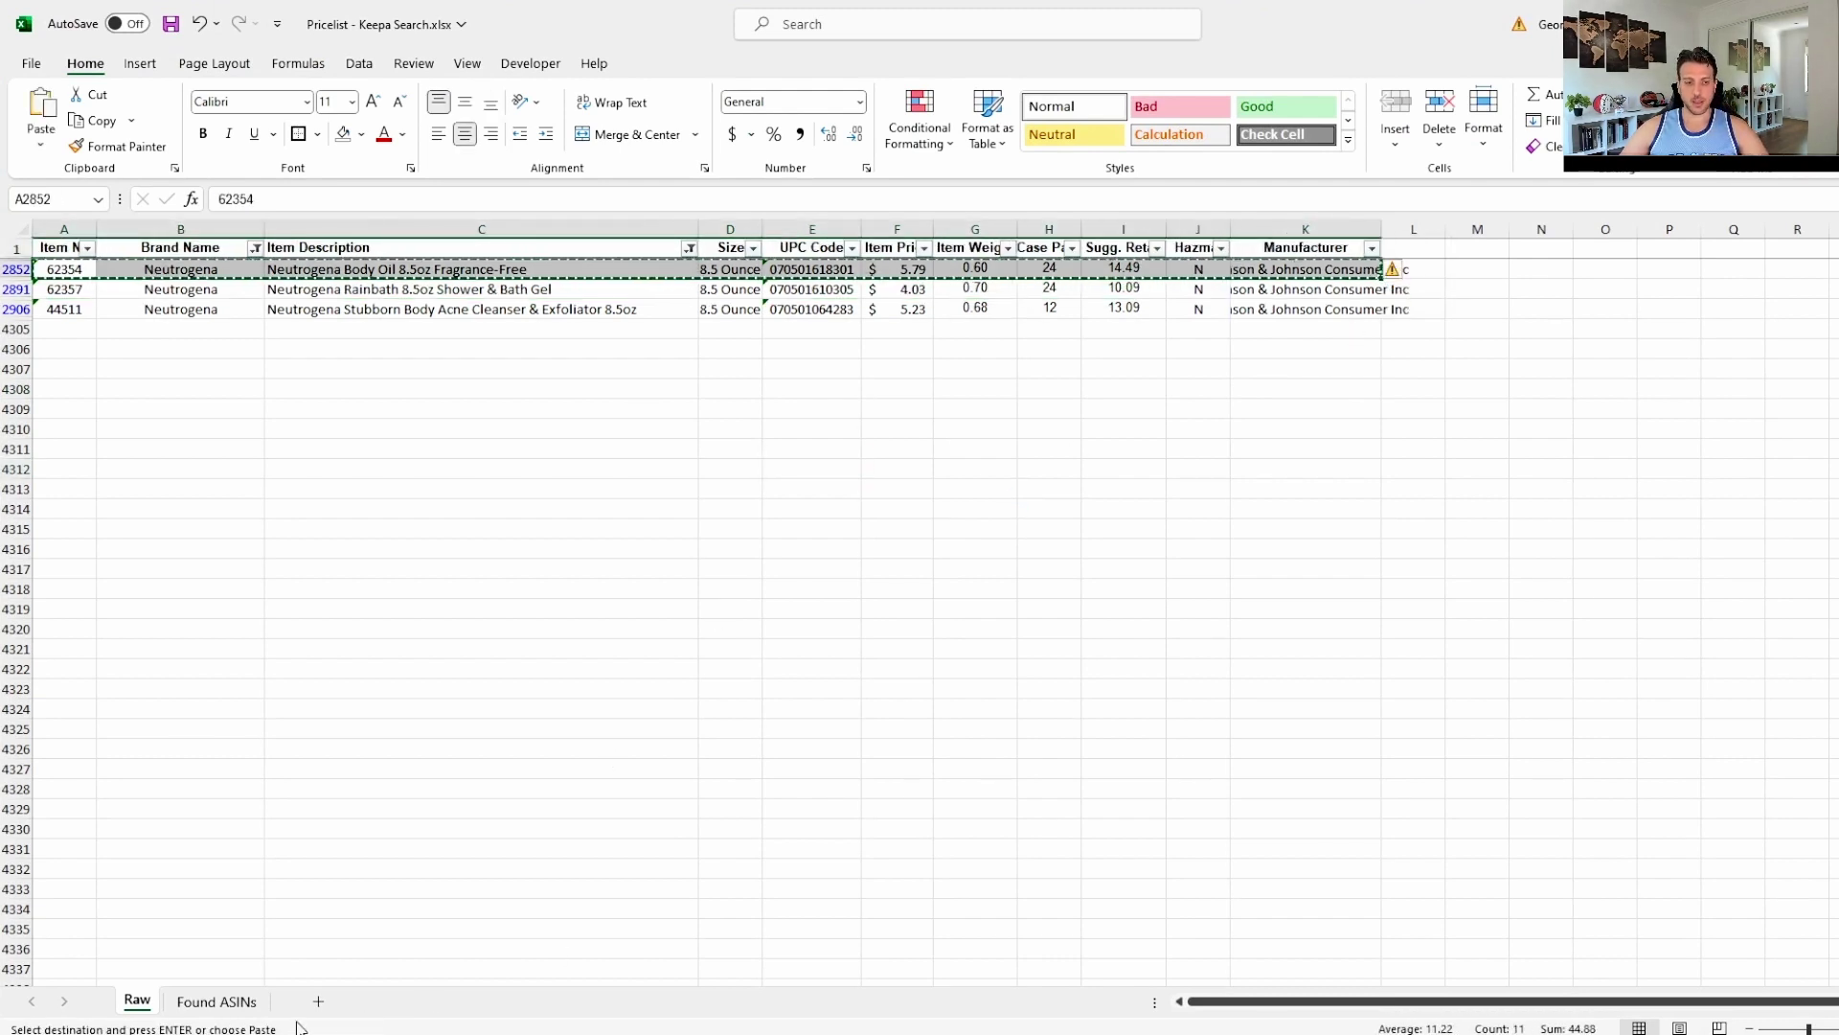
{"action": "left_click", "coordinate": [217, 1001]}
{"action": "left_click", "coordinate": [45, 349]}
{"action": "key", "text": "ctrl+v"}
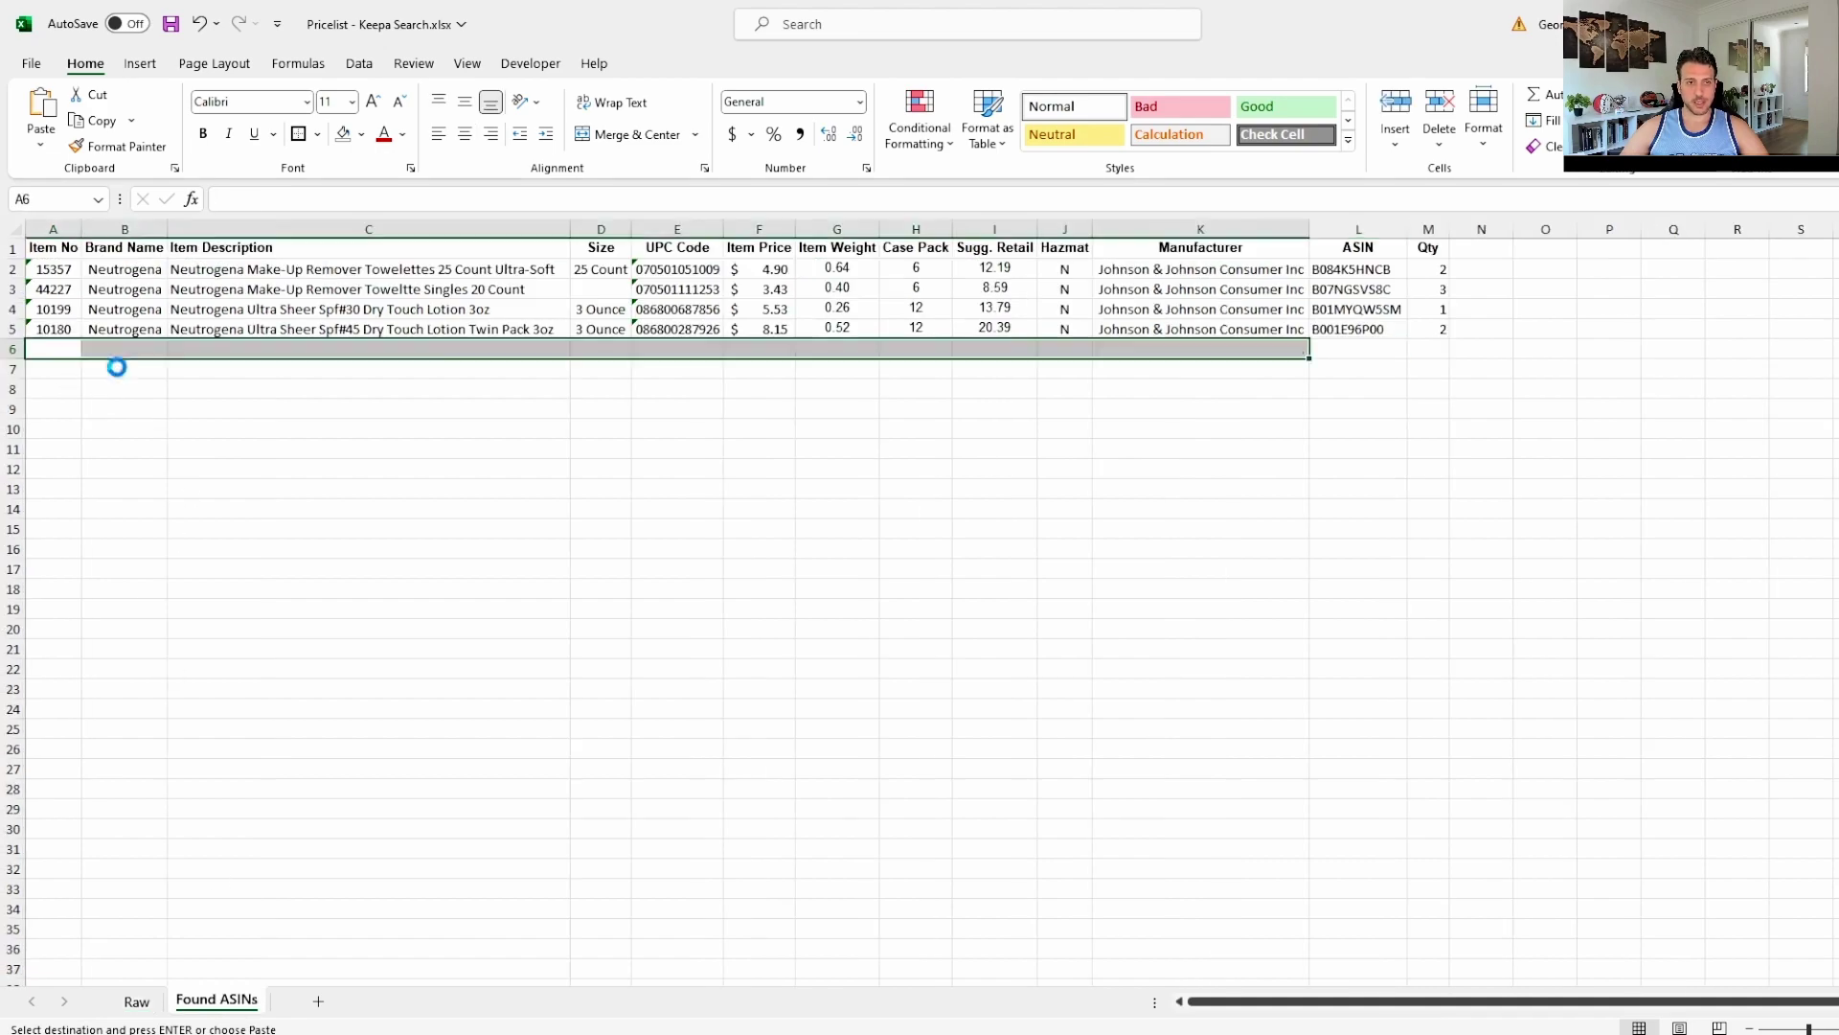
{"action": "left_click", "coordinate": [995, 569]}
Paste ASIN B00JGQ9SPM from the Amazon address into L6.
{"action": "double_click", "coordinate": [1383, 10]}
{"action": "left_click_drag", "start_coordinate": [1384, 115], "coordinate": [992, 252]}
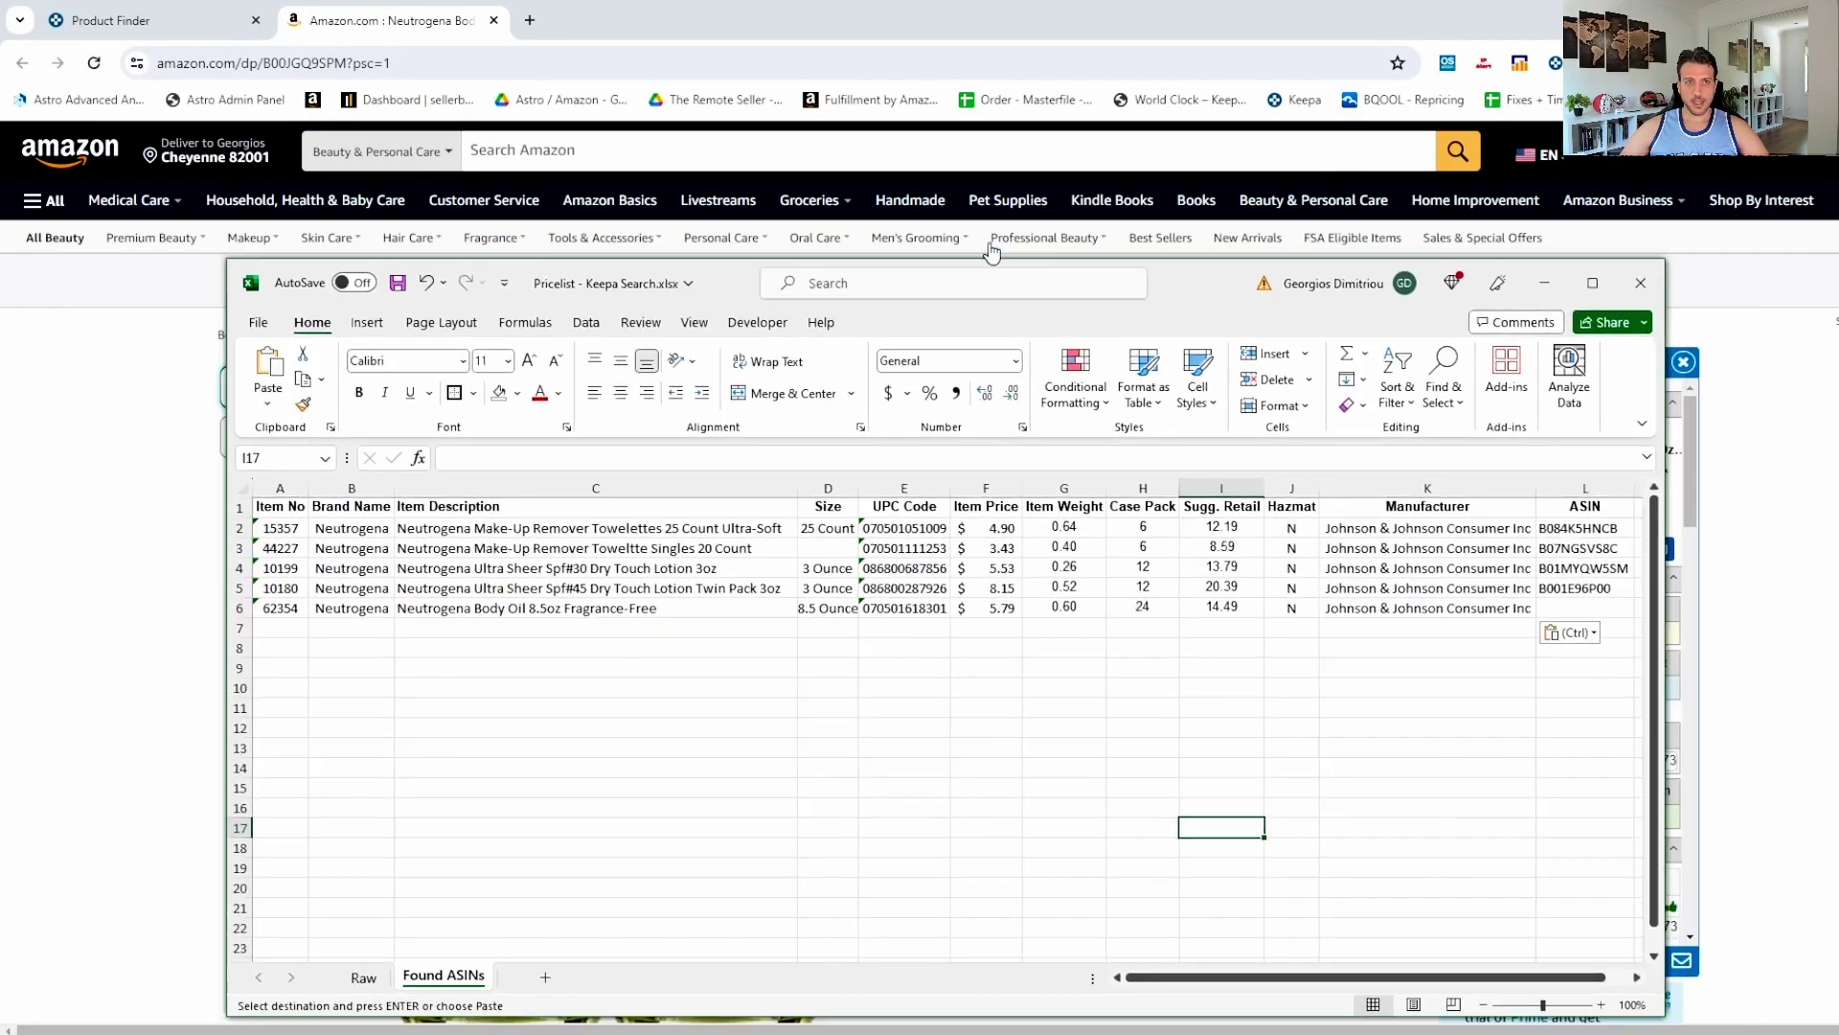
{"action": "left_click", "coordinate": [297, 69]}
{"action": "double_click", "coordinate": [297, 69]}
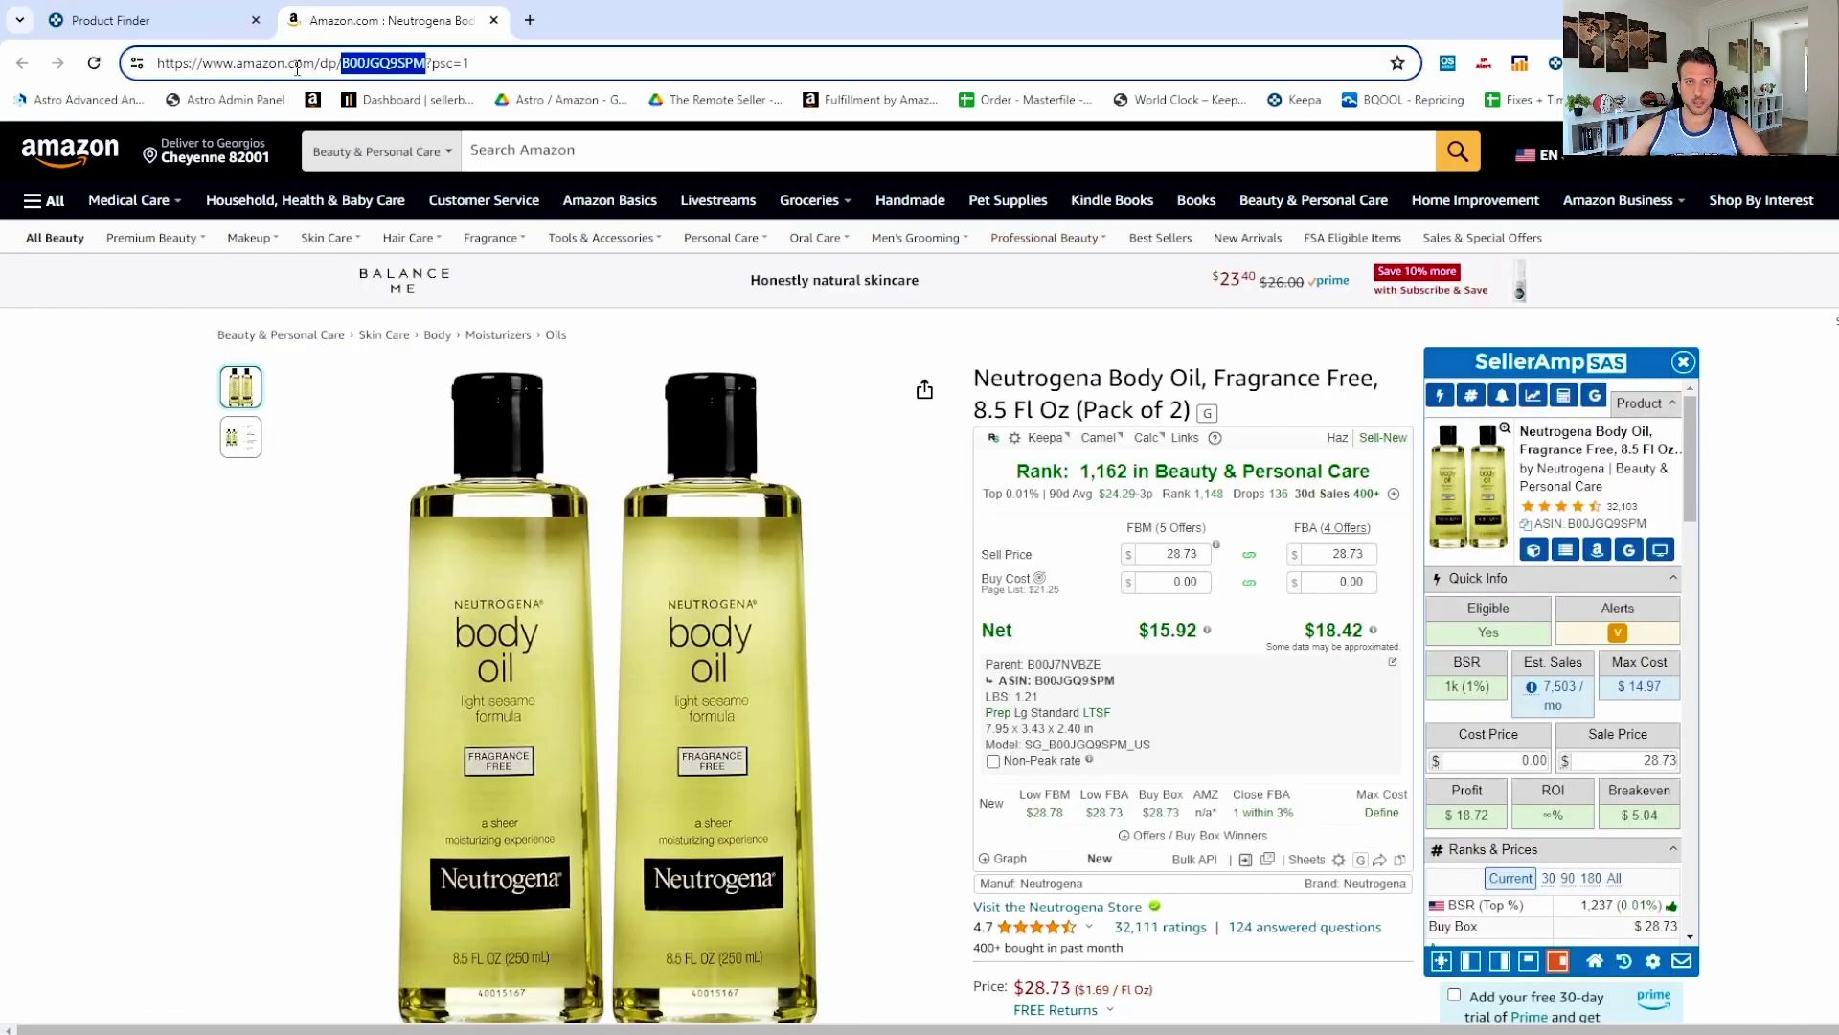
{"action": "key", "text": "alt+Tab"}
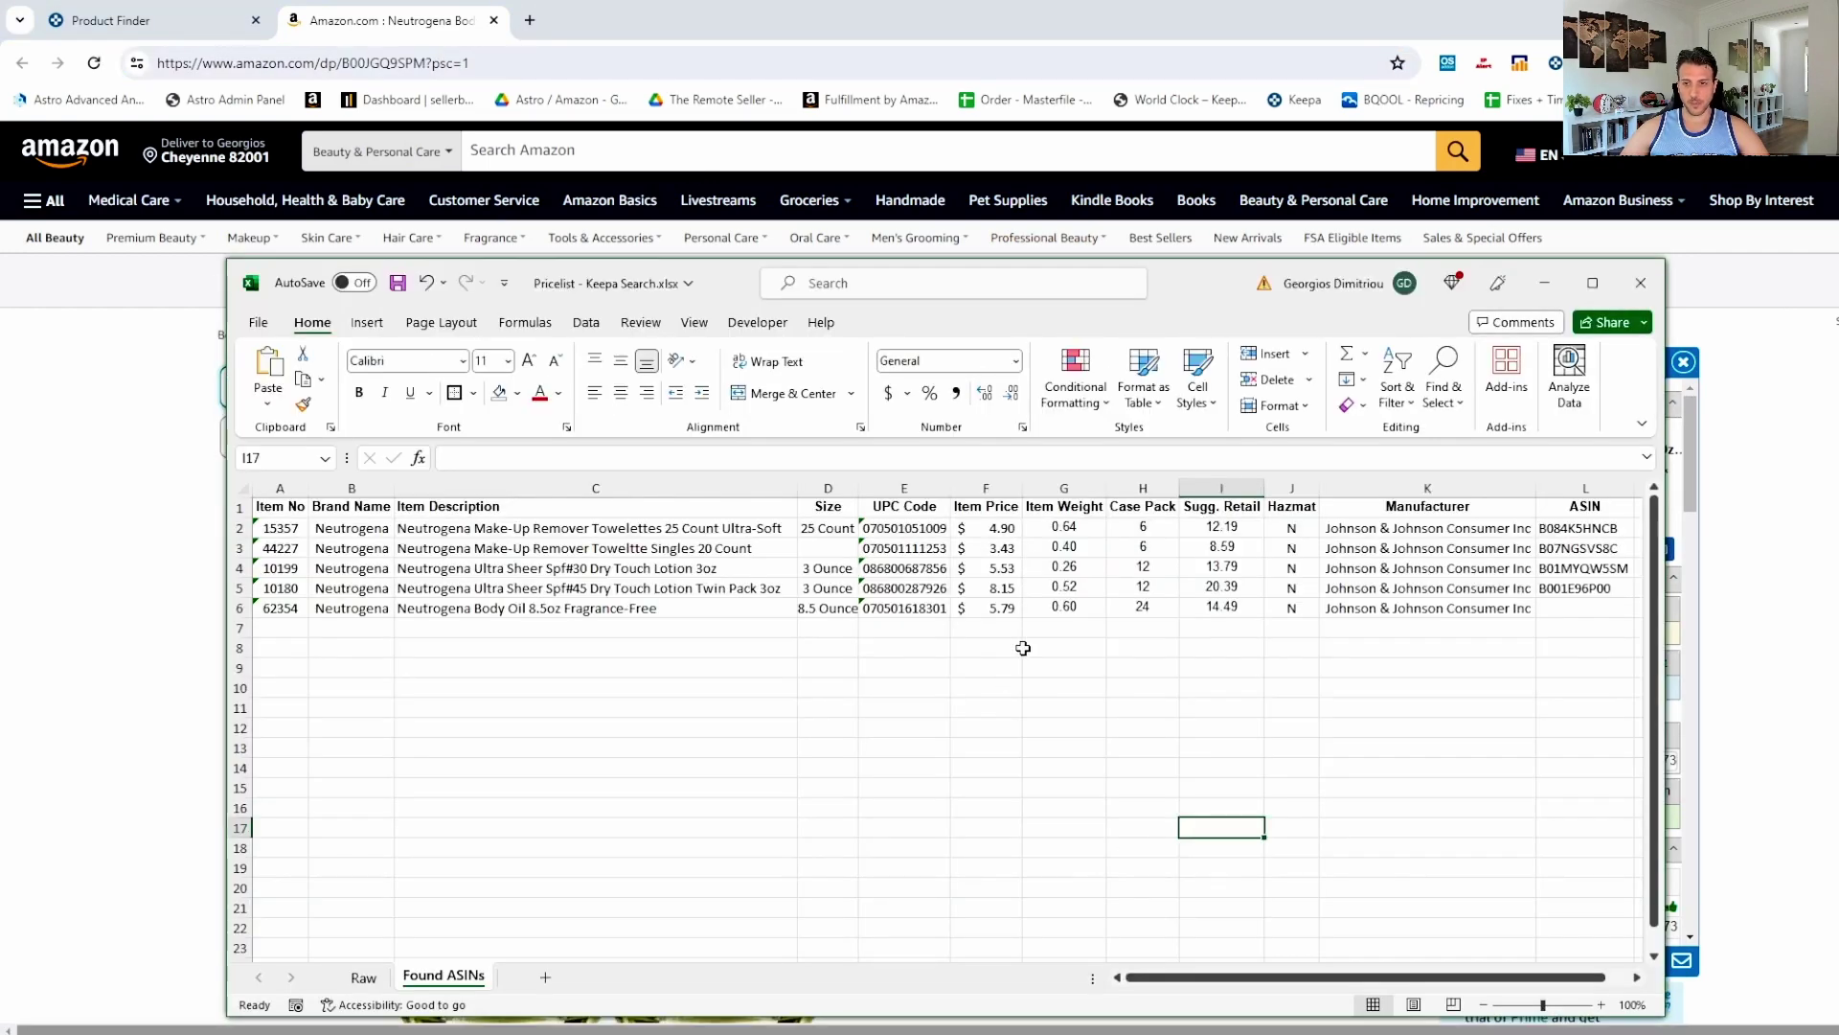
{"action": "left_click", "coordinate": [1589, 608]}
{"action": "key", "text": "ctrl+v"}
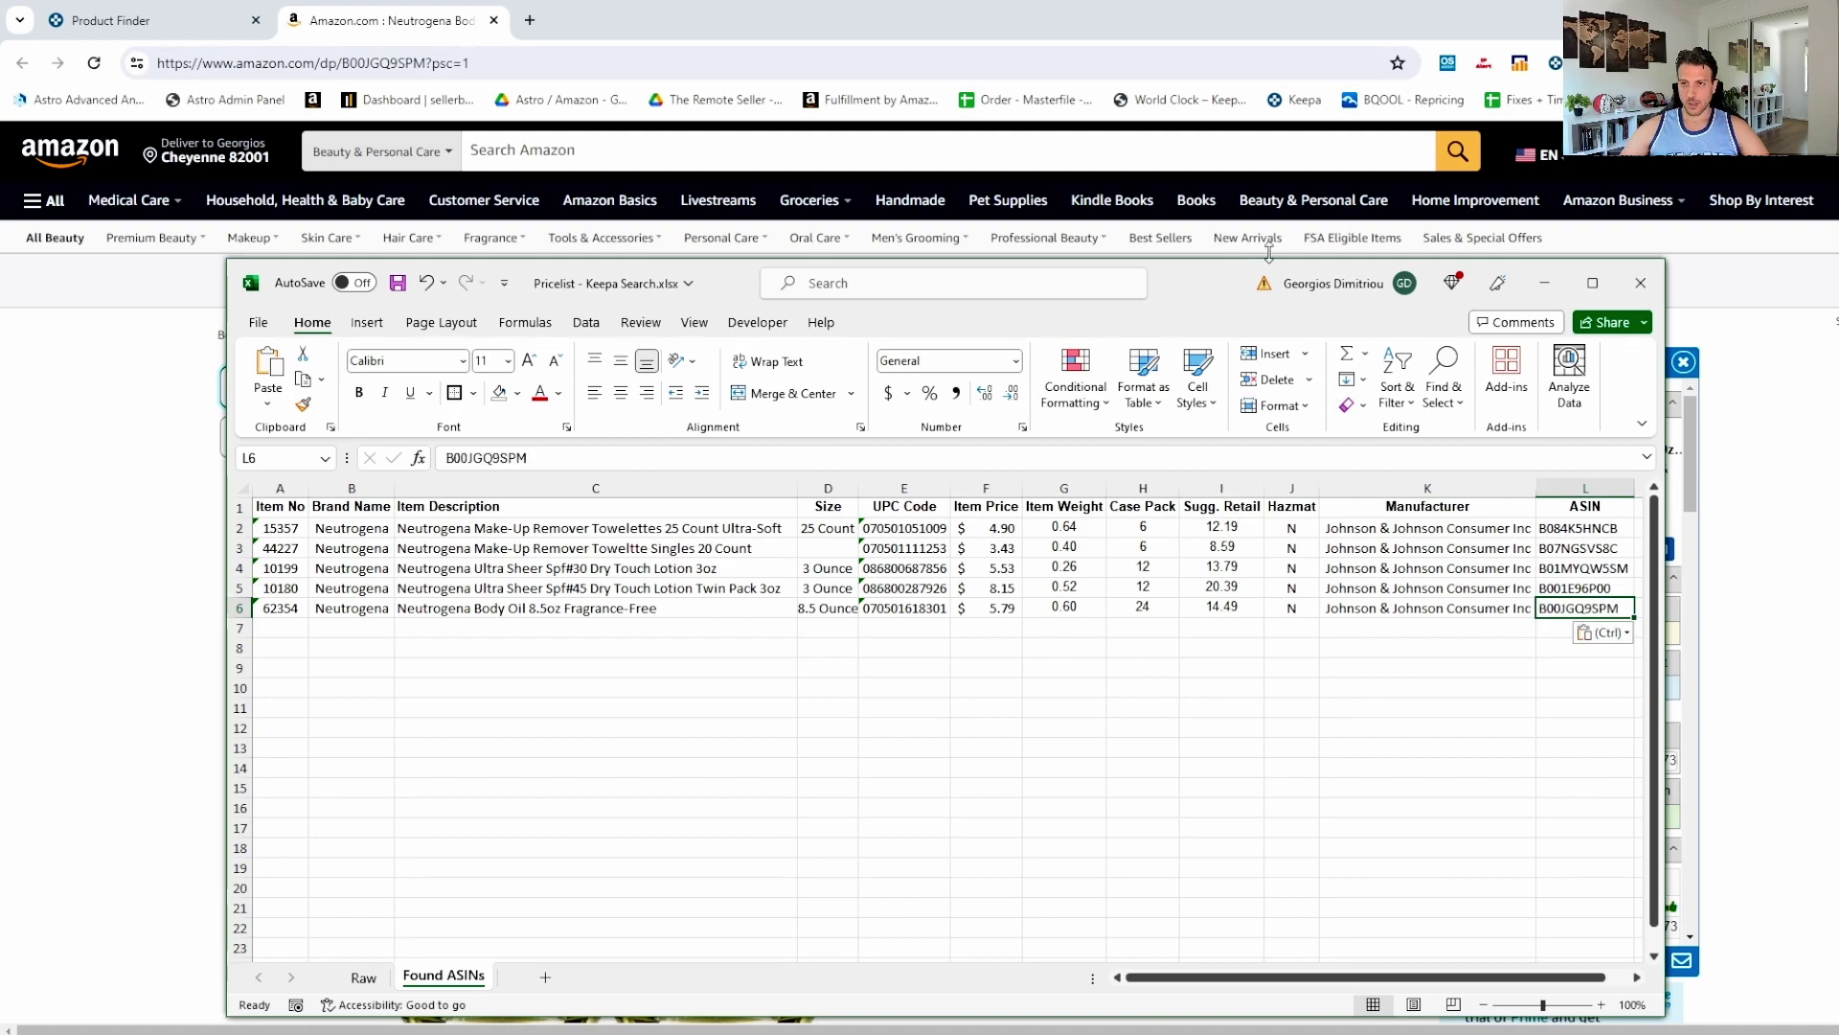
Enter quantity 2 in M6 for the Body Oil row.
{"action": "left_click_drag", "start_coordinate": [1225, 290], "coordinate": [1279, 365]}
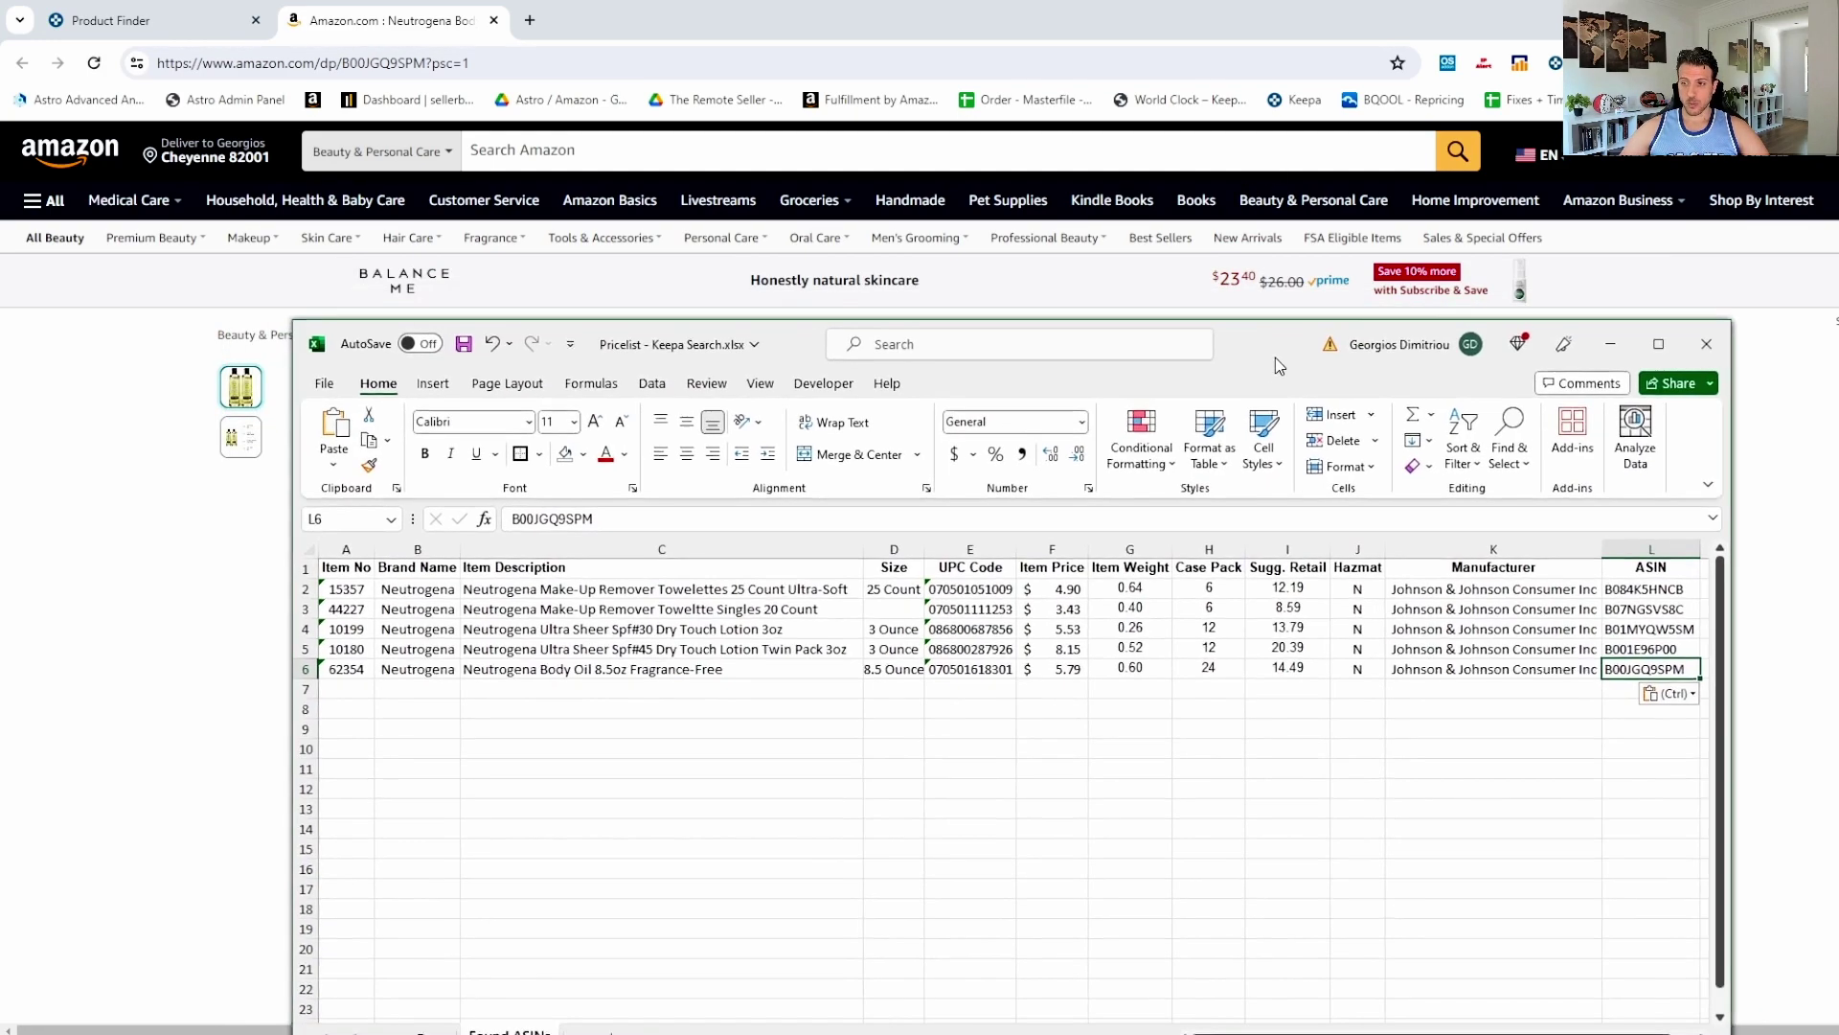
{"action": "double_click", "coordinate": [1281, 364]}
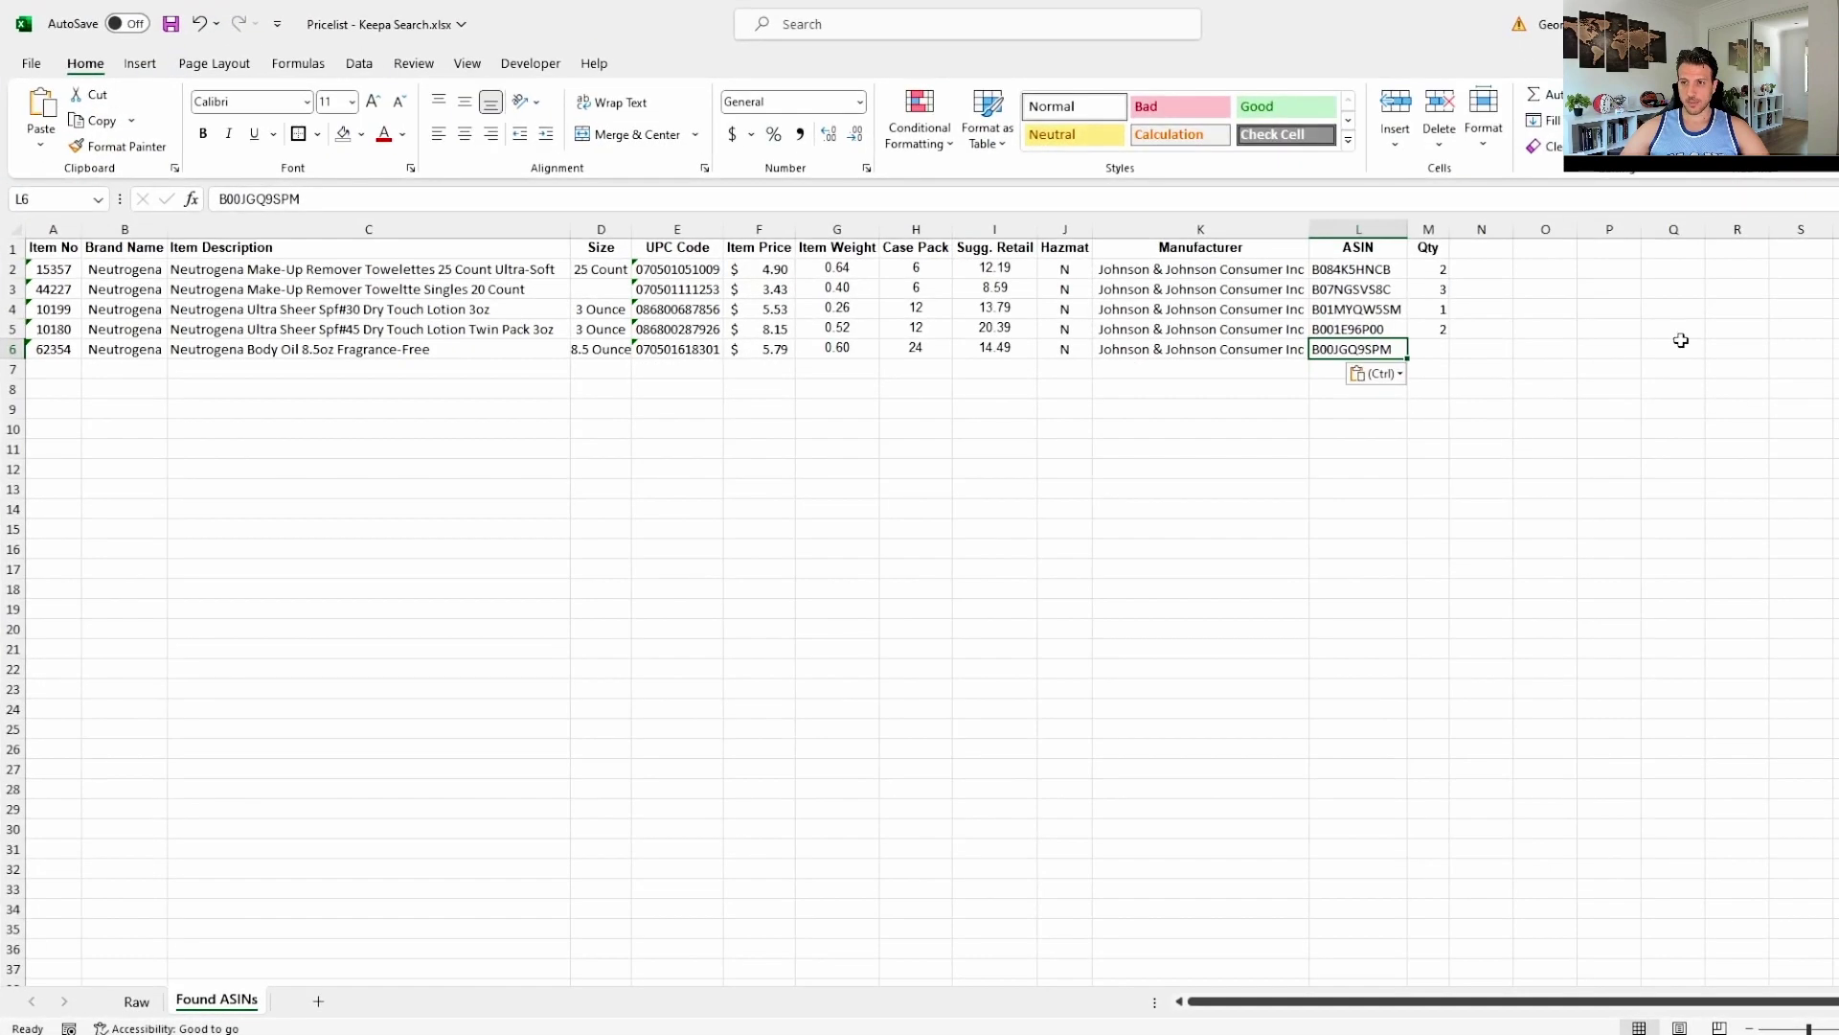
{"action": "key", "text": "Right"}
{"action": "type", "text": "2"}
{"action": "key", "text": "Return"}
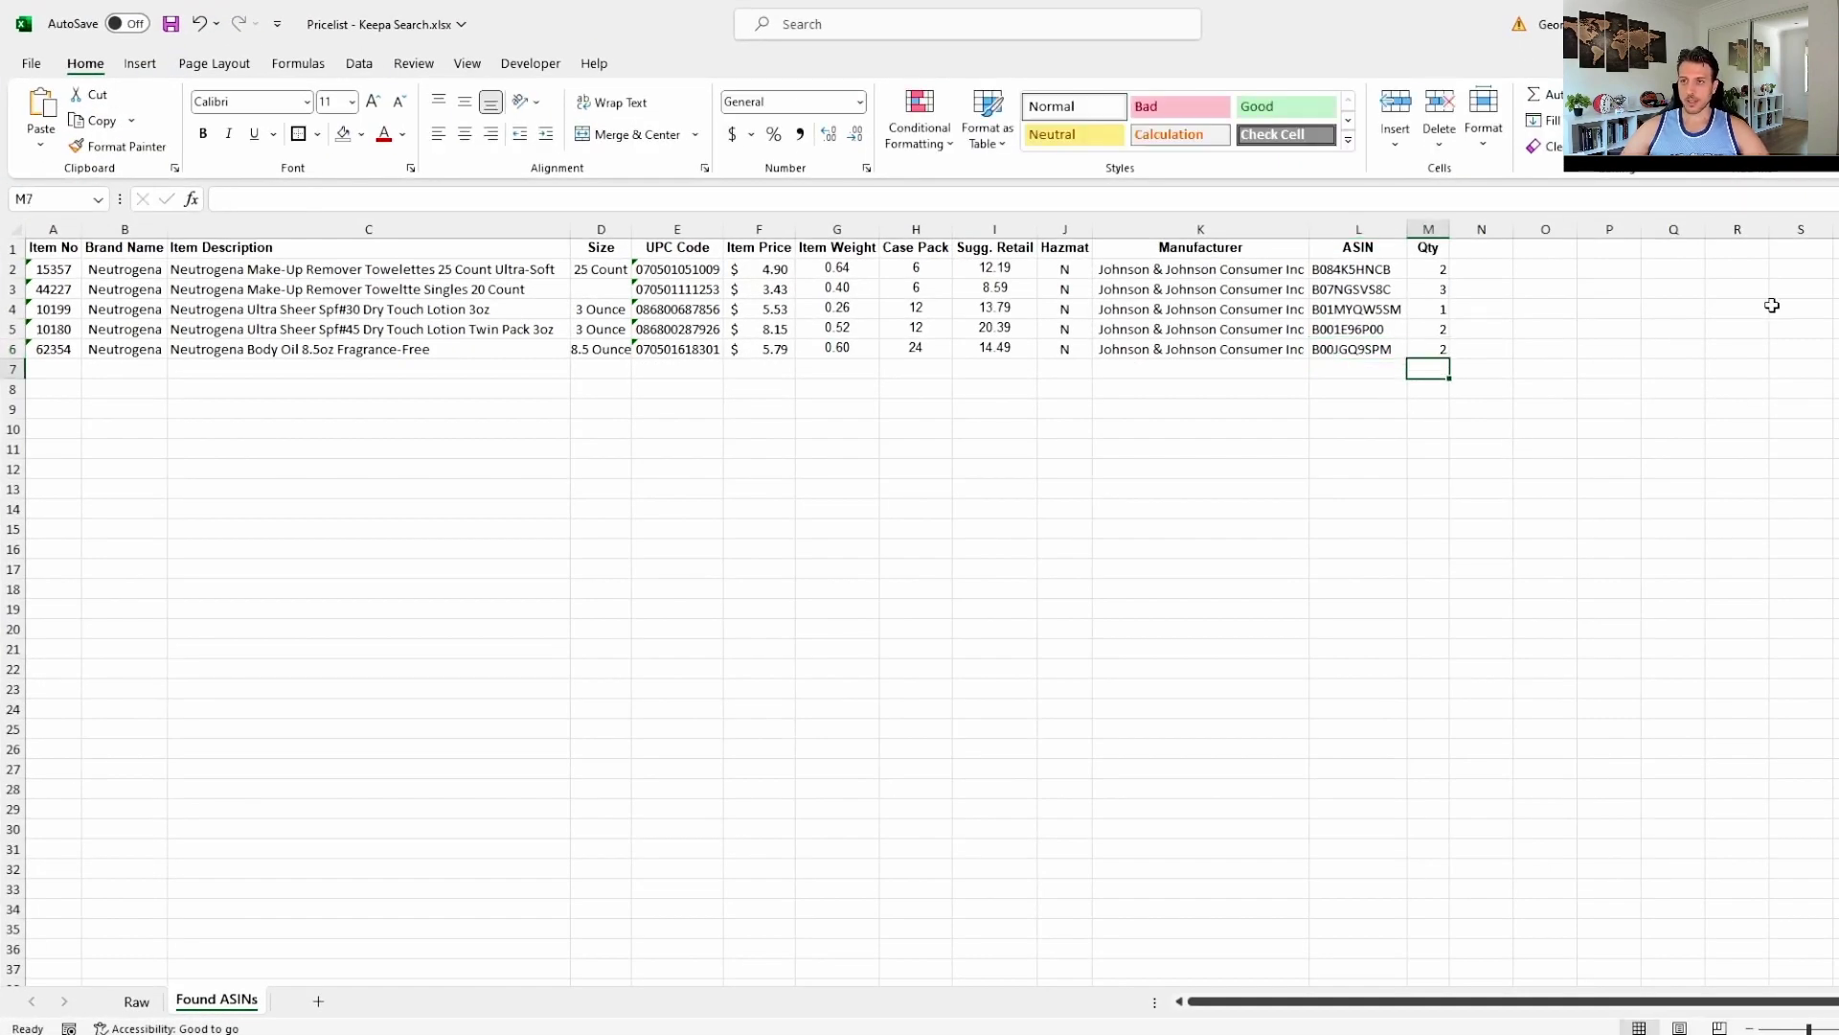
{"action": "key", "text": "Down"}
{"action": "key", "text": "Down"}
{"action": "key", "text": "Down"}
{"action": "key", "text": "Down"}
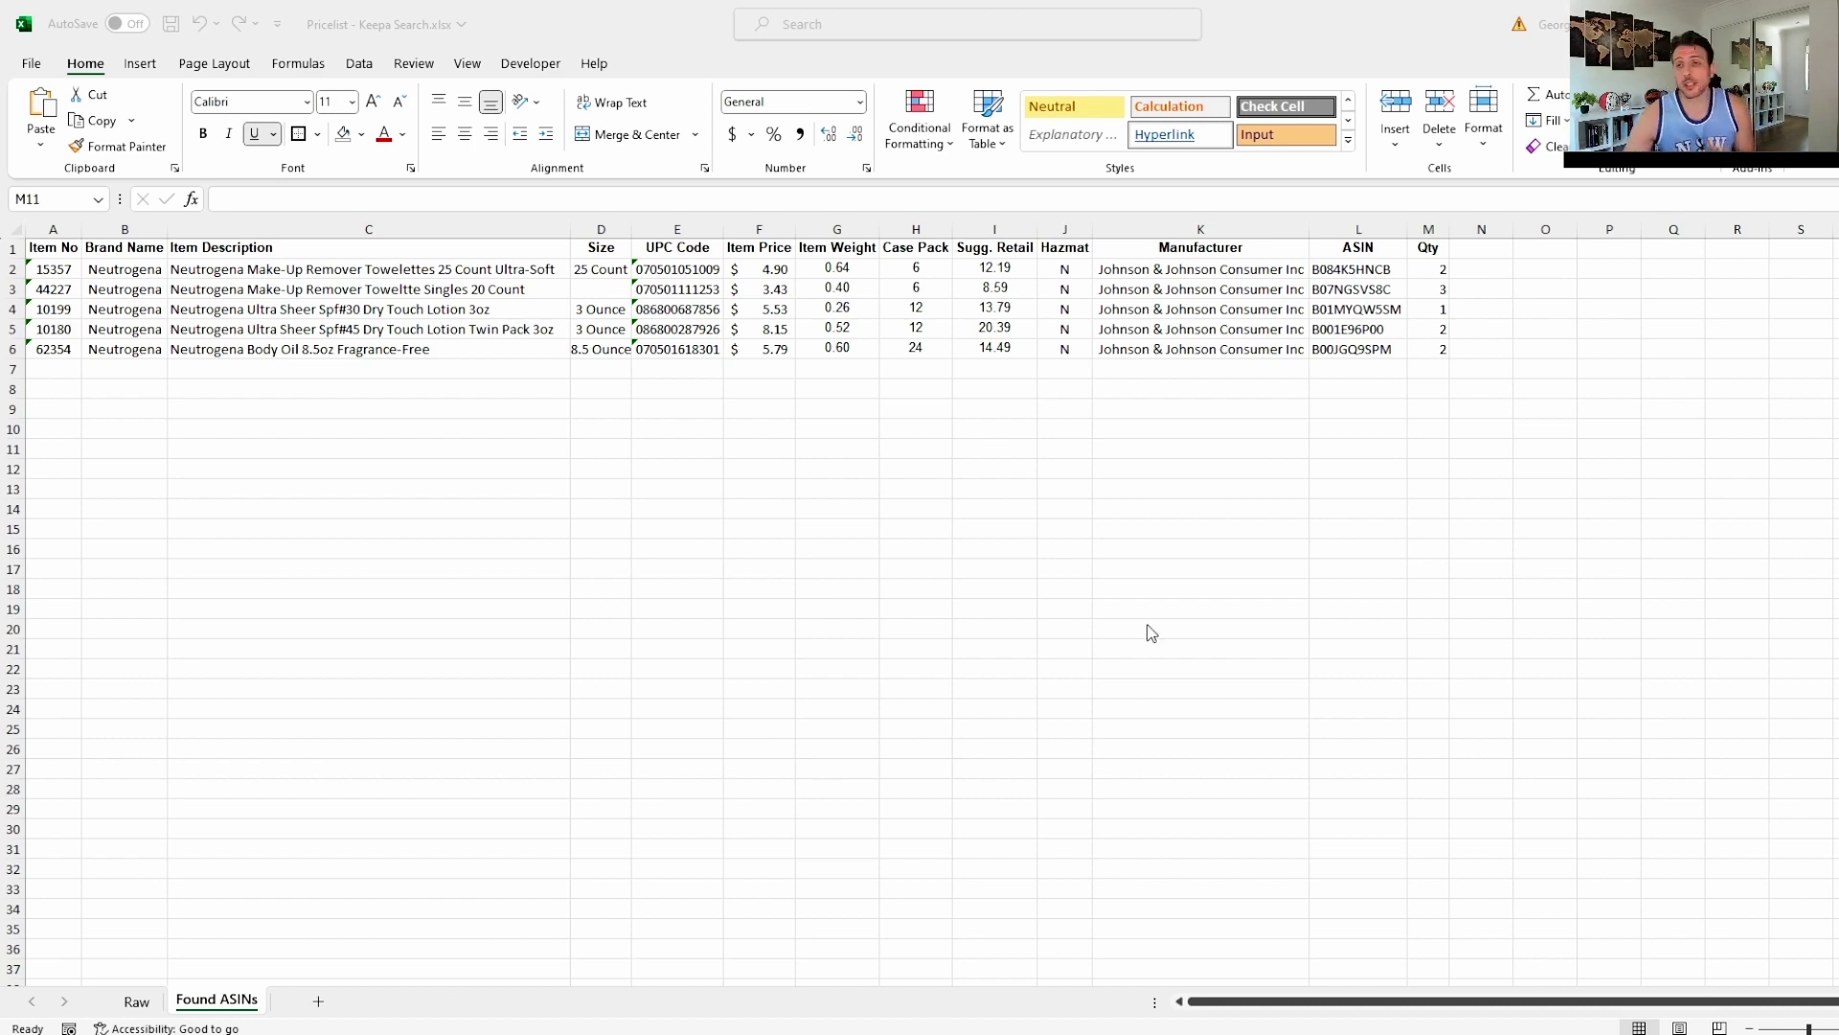
Switch from the Found ASINs list to Keepa's results for 194 Neutrogena products.
{"action": "left_click", "coordinate": [1533, 24]}
{"action": "key", "text": "alt+Tab"}
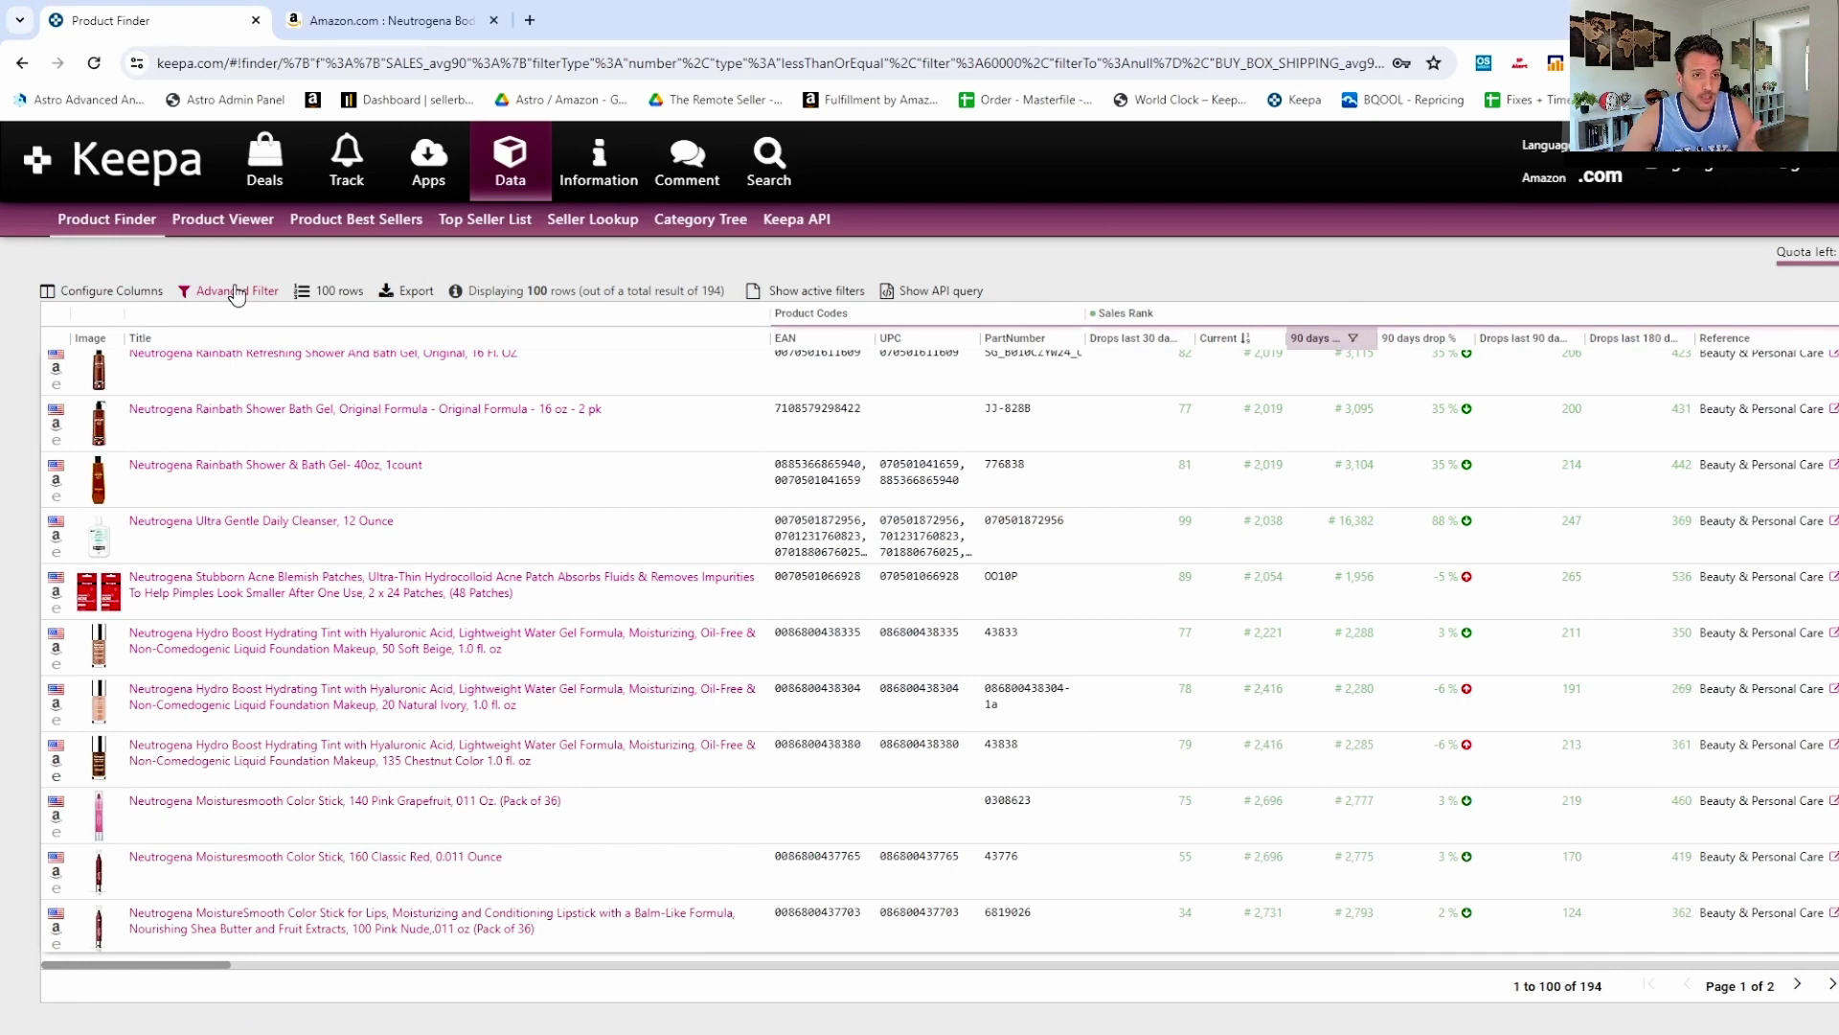
Show the full Product Finder filters and check the 60000 90-day average sales rank cap.
{"action": "left_click", "coordinate": [237, 292]}
{"action": "scroll", "coordinate": [805, 638], "scroll_direction": "down", "scroll_amount": 4}
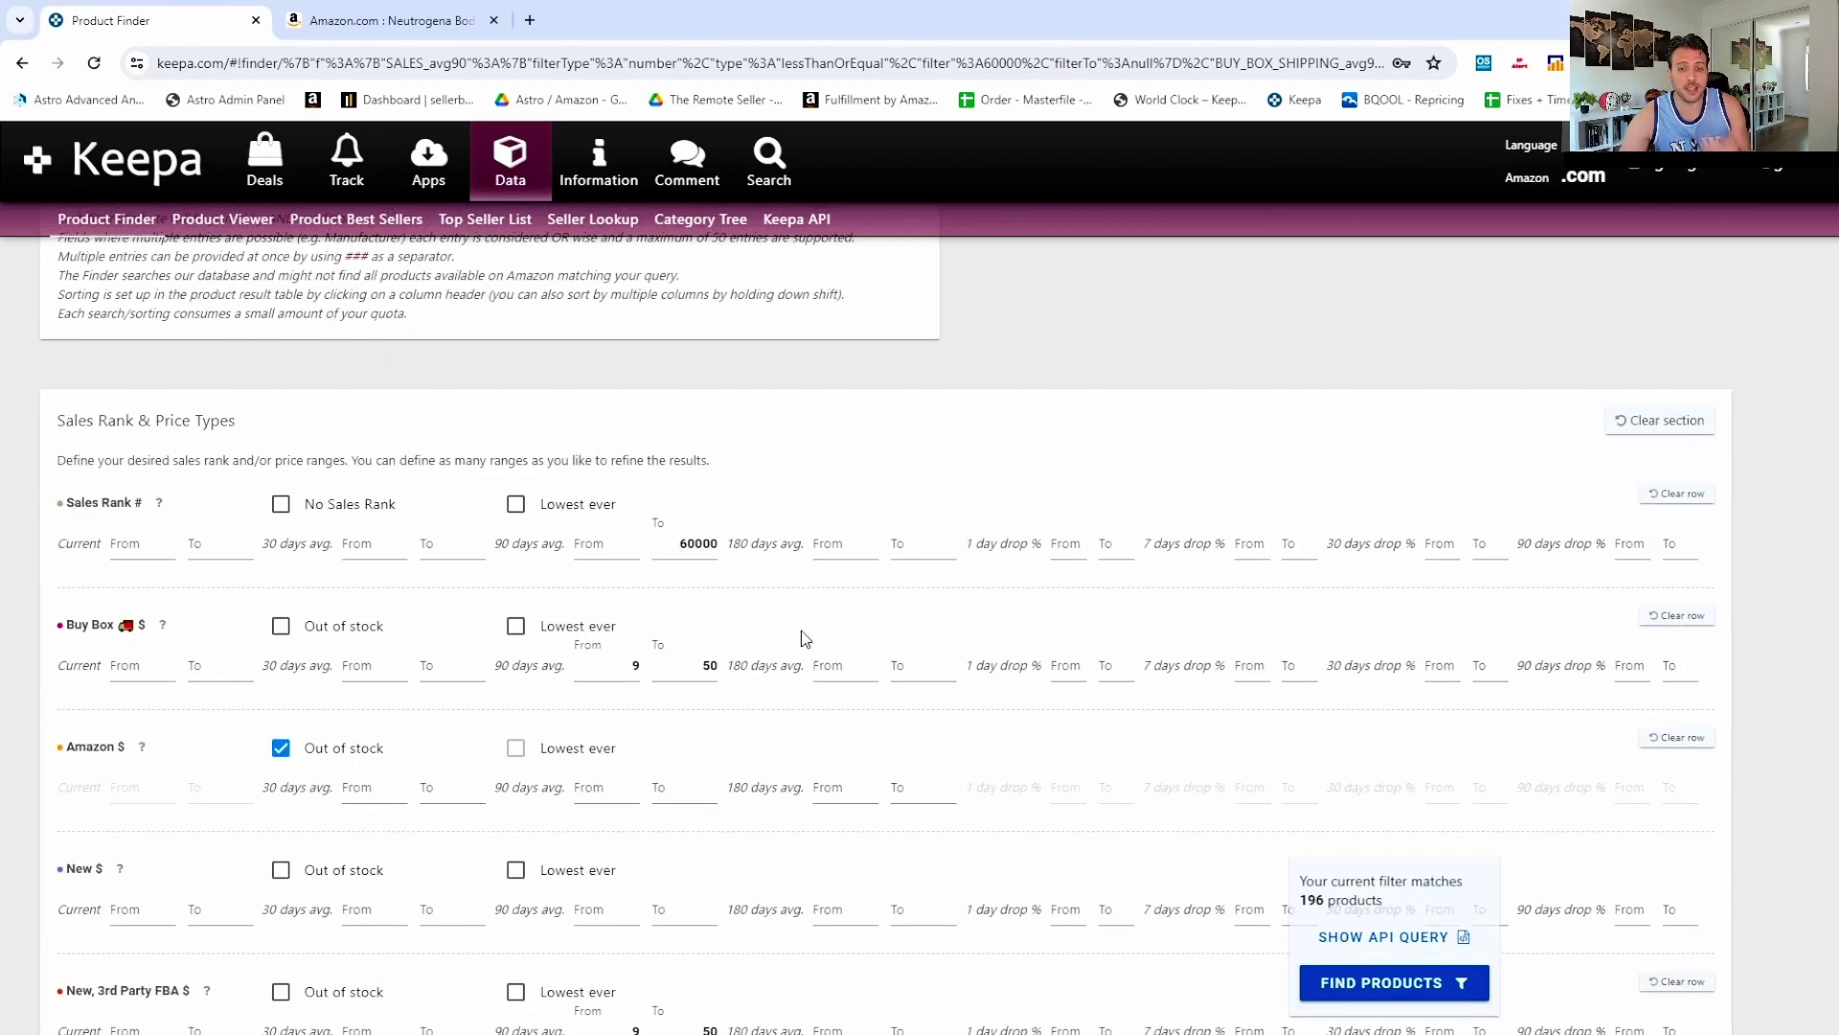
{"action": "left_click", "coordinate": [668, 550]}
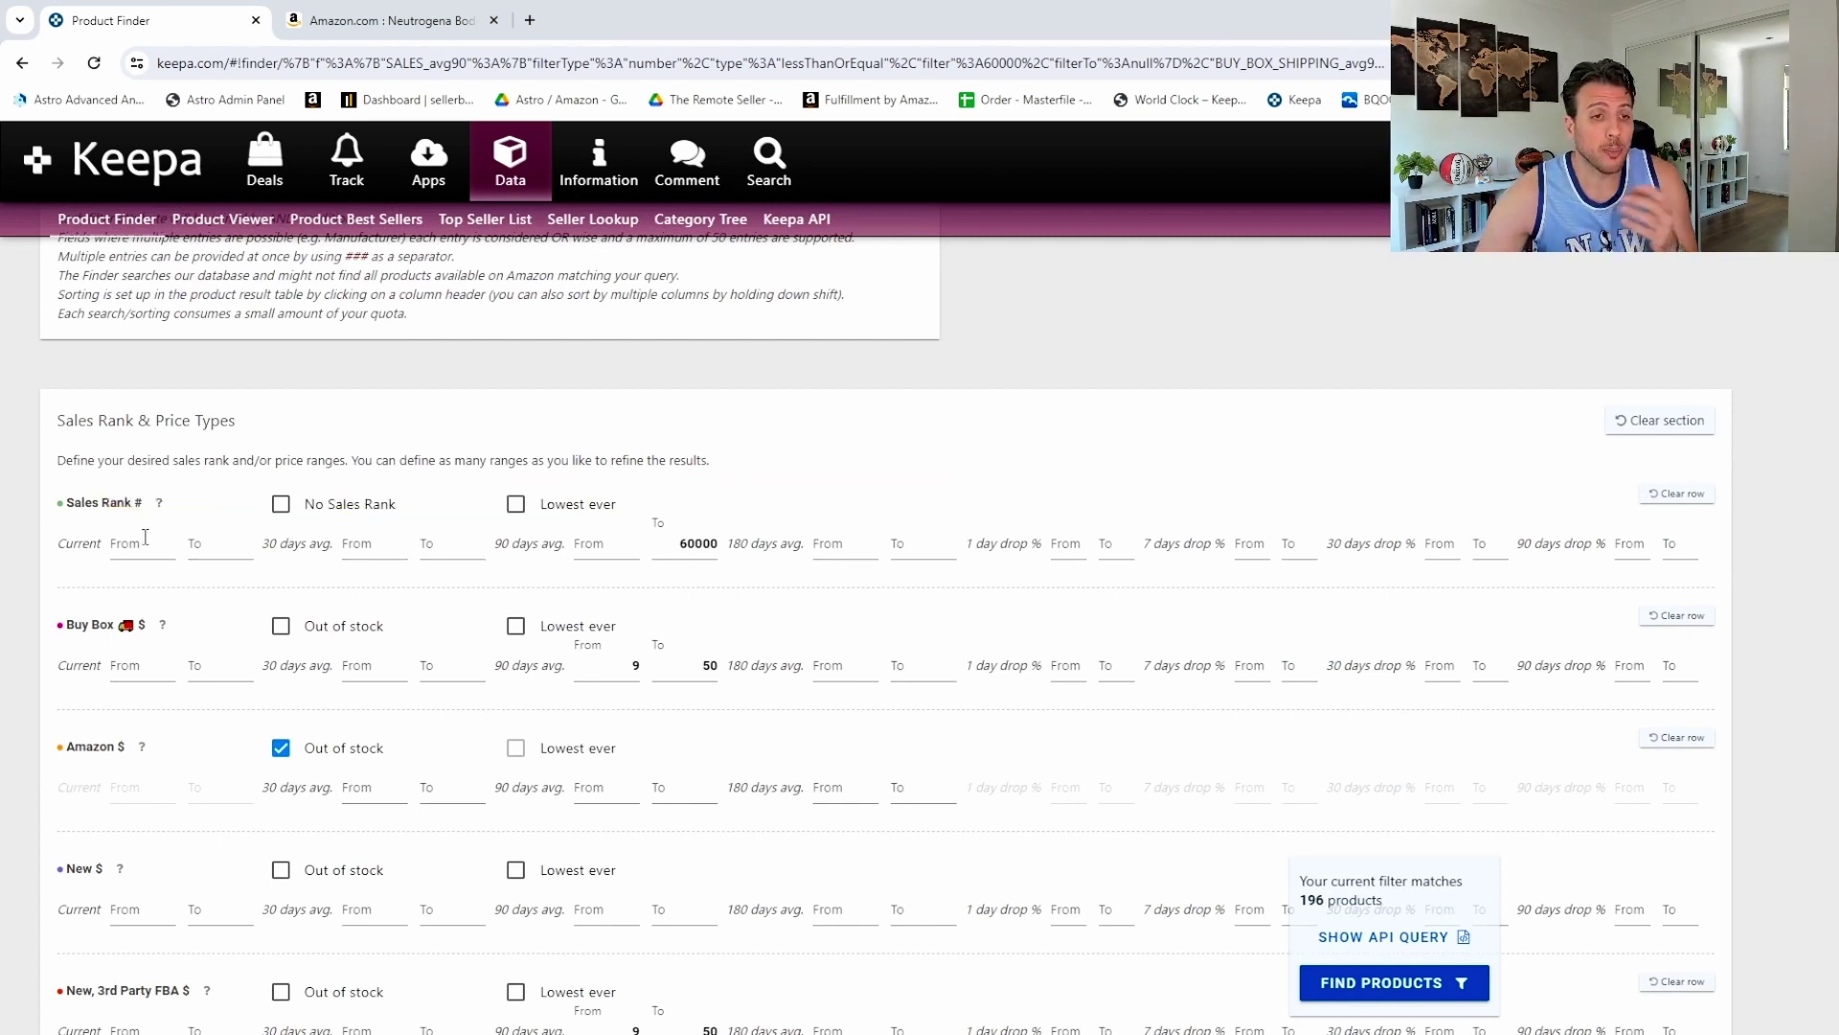
Review the $9–50 price filter and the neutrogena brand field, now matching 196 products.
{"action": "scroll", "coordinate": [566, 707], "scroll_direction": "down", "scroll_amount": 3}
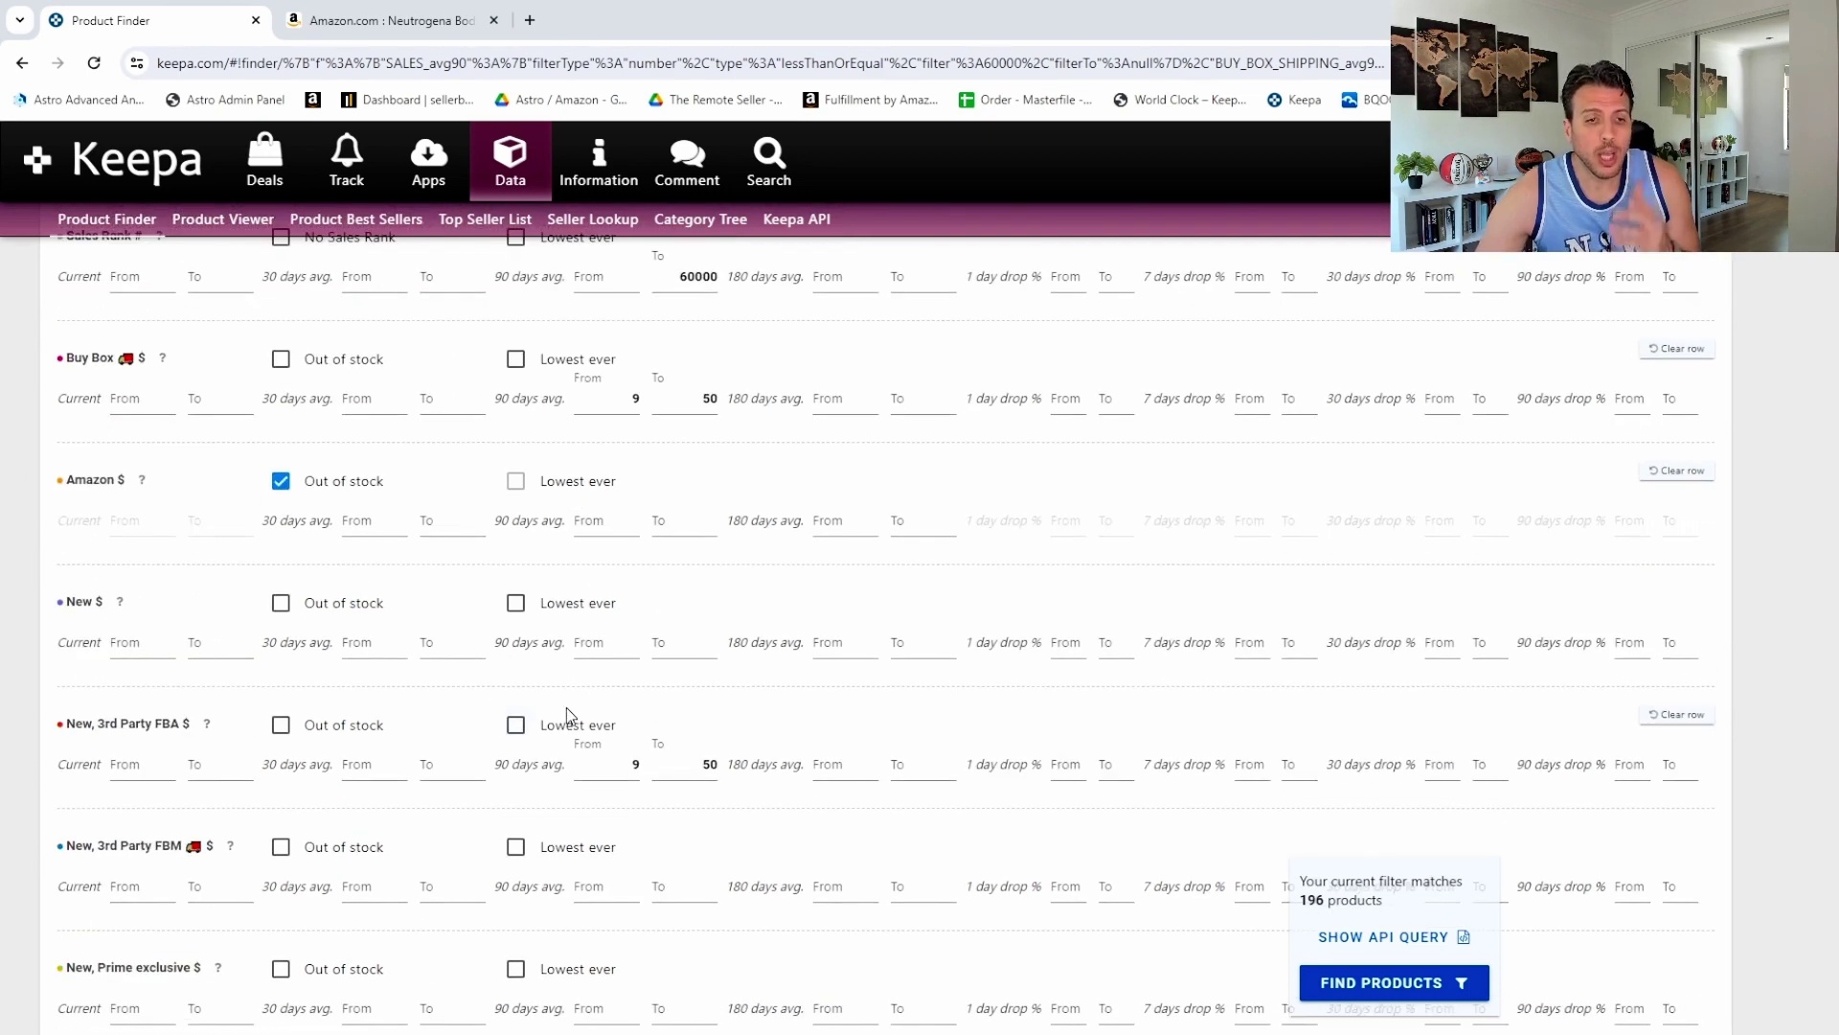
{"action": "scroll", "coordinate": [563, 707], "scroll_direction": "down", "scroll_amount": 3}
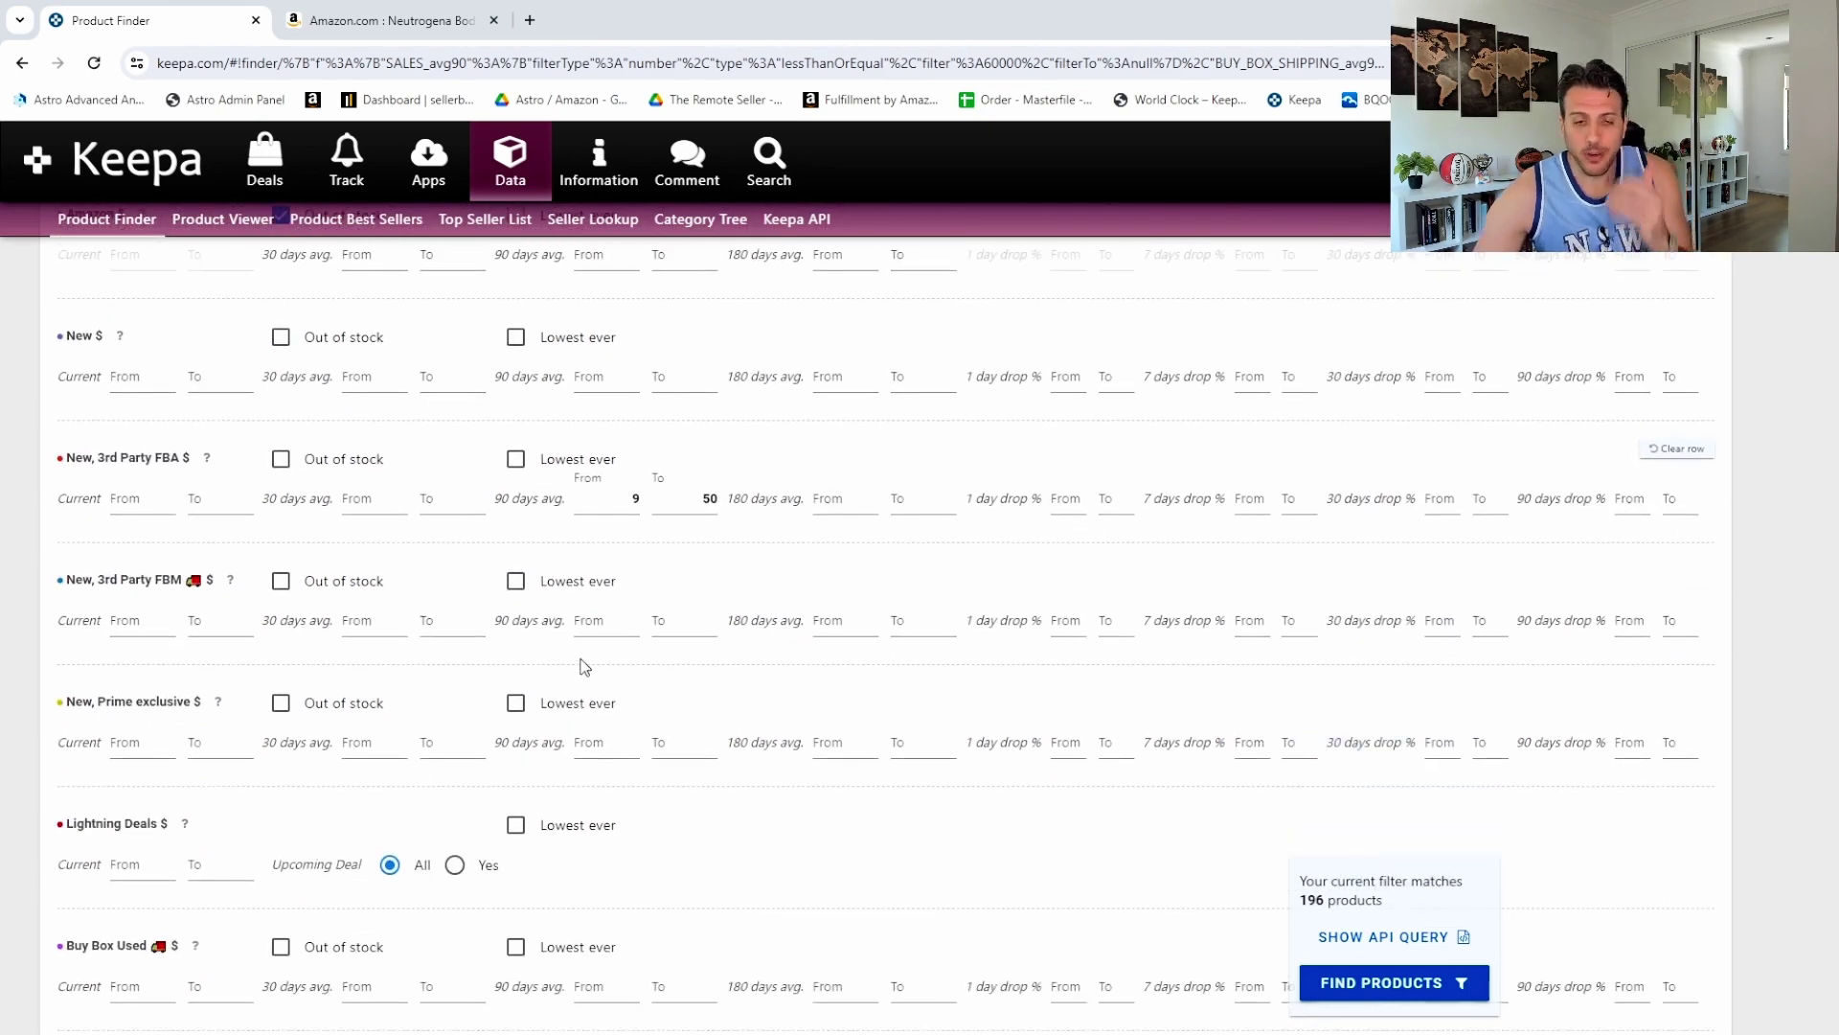
{"action": "scroll", "coordinate": [588, 659], "scroll_direction": "down", "scroll_amount": 5}
{"action": "scroll", "coordinate": [589, 650], "scroll_direction": "up", "scroll_amount": 10}
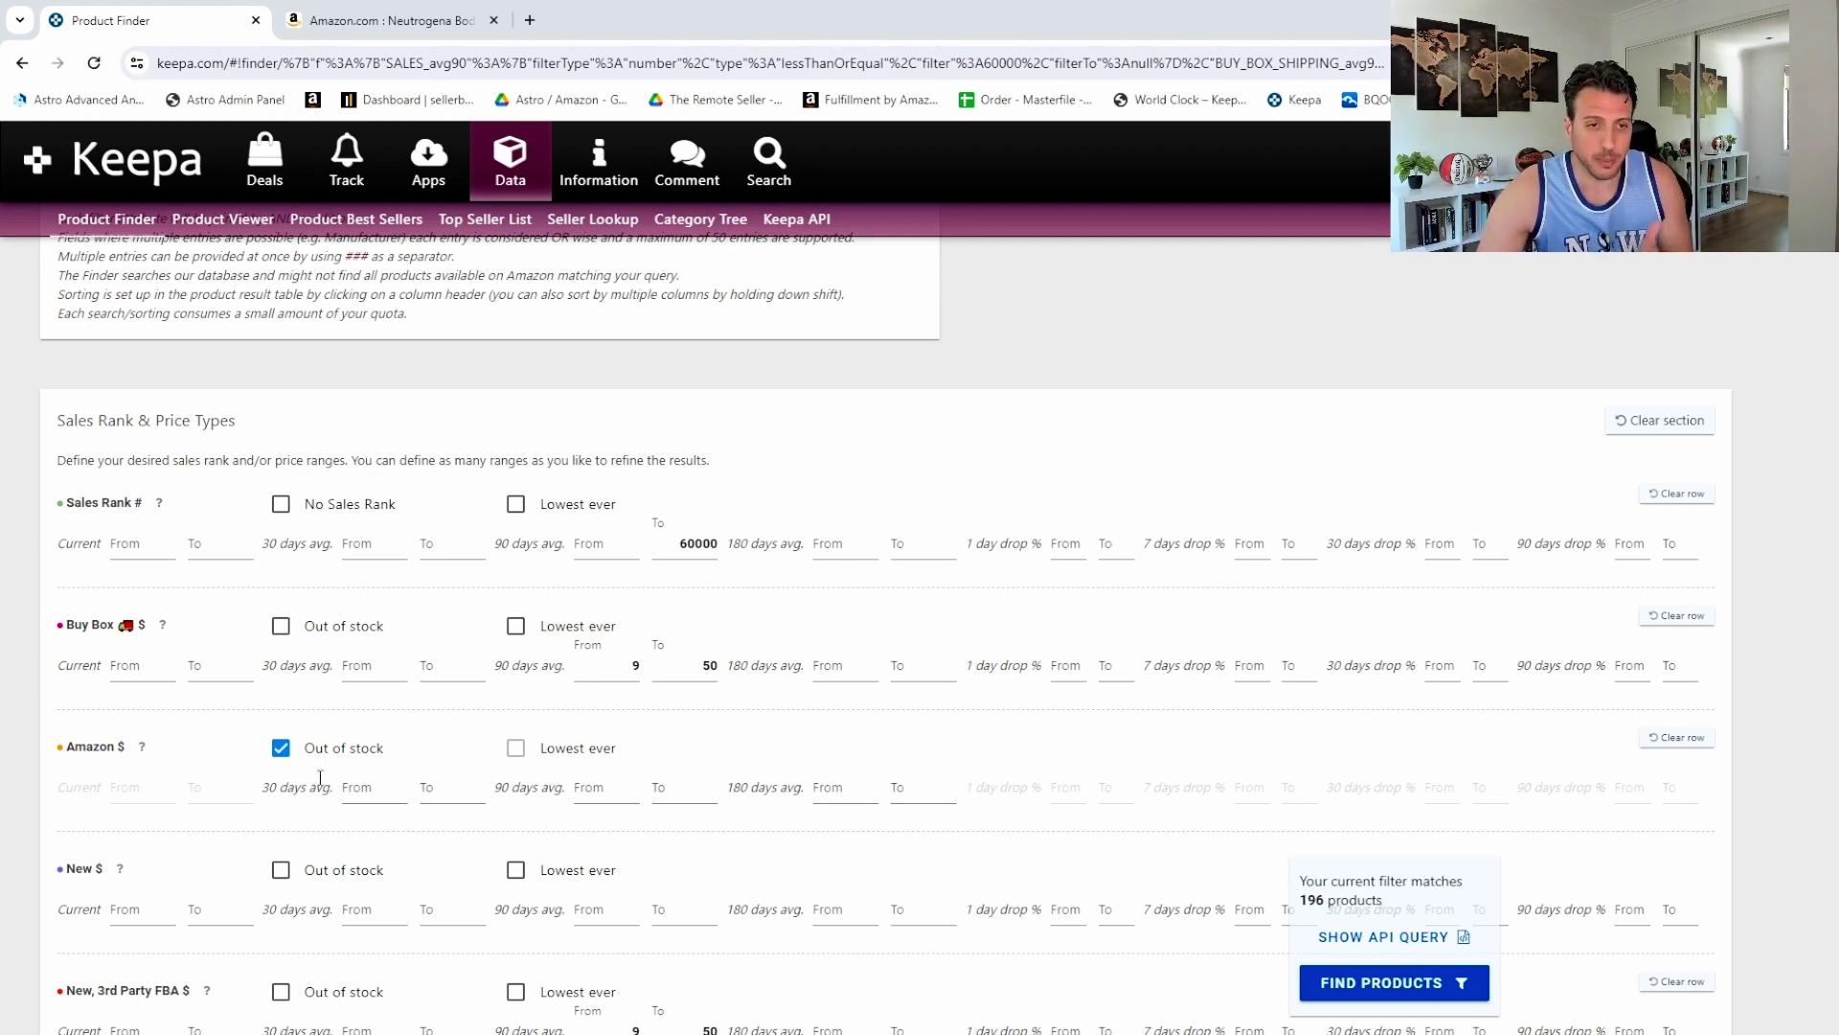
{"action": "scroll", "coordinate": [429, 734], "scroll_direction": "down", "scroll_amount": 1}
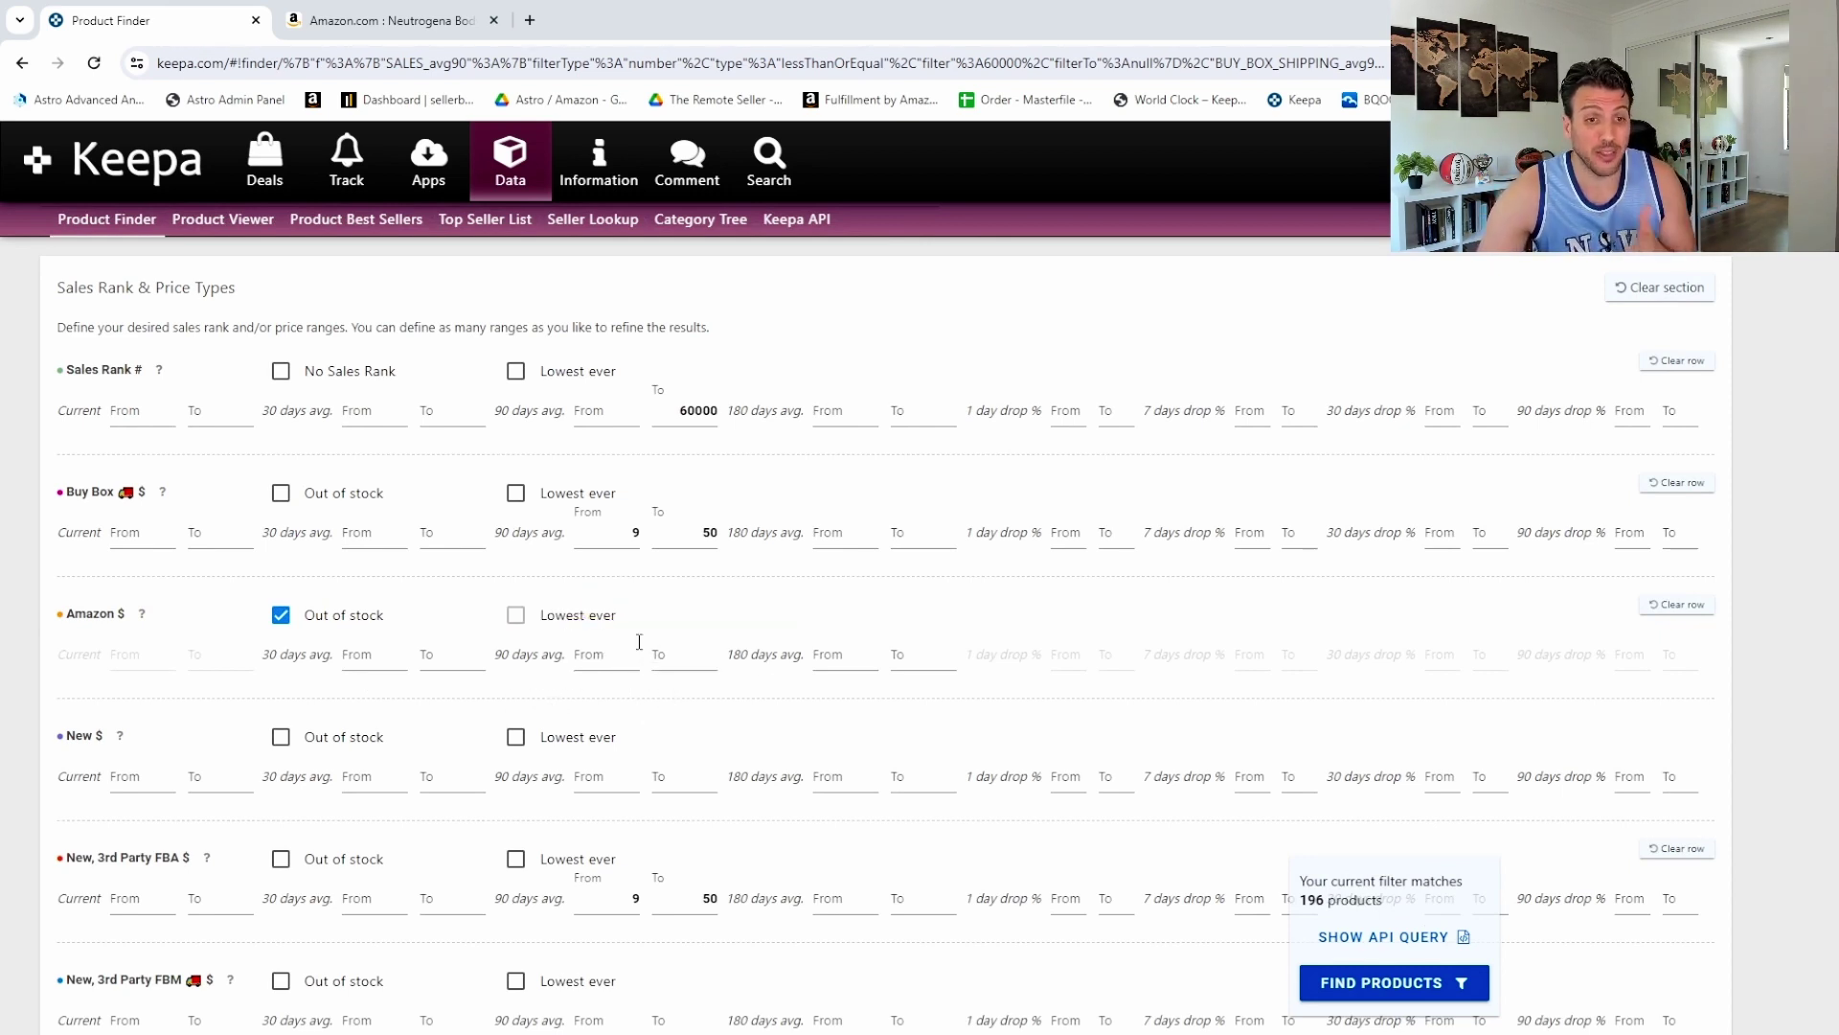
{"action": "scroll", "coordinate": [642, 670], "scroll_direction": "down", "scroll_amount": 5}
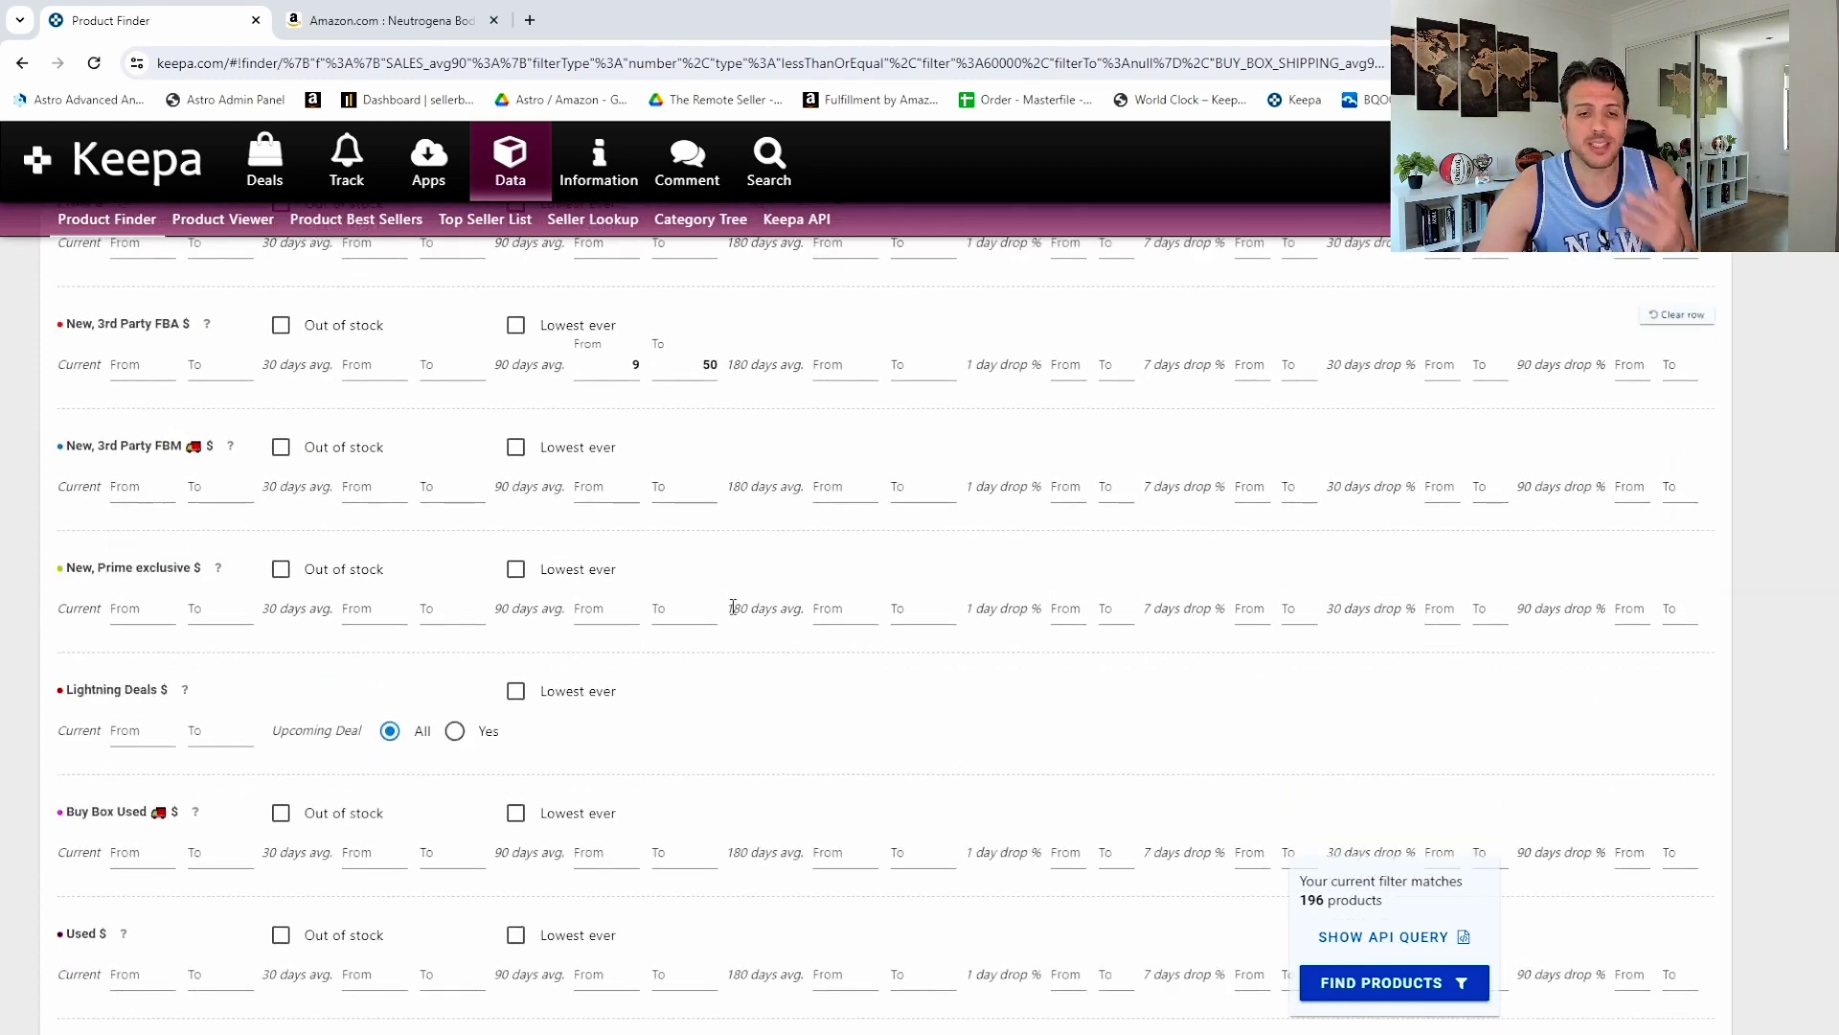
{"action": "scroll", "coordinate": [733, 614], "scroll_direction": "down", "scroll_amount": 20}
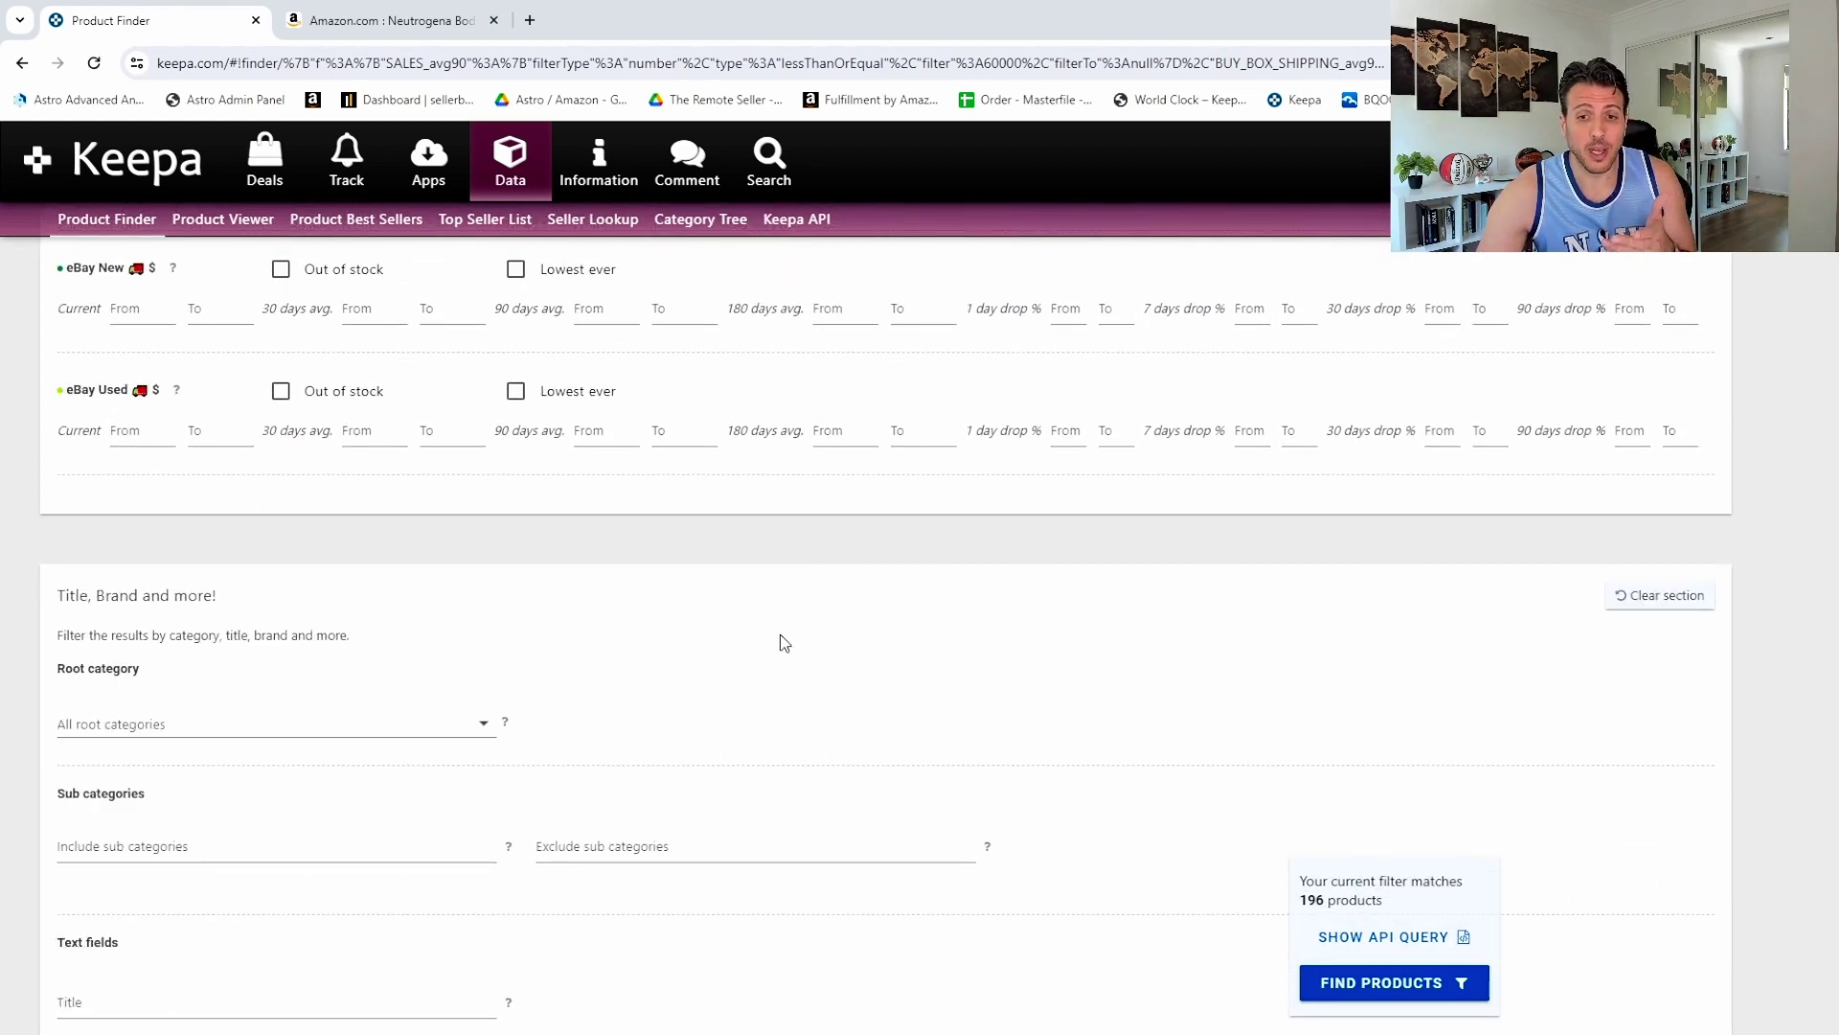
{"action": "scroll", "coordinate": [784, 642], "scroll_direction": "down", "scroll_amount": 5}
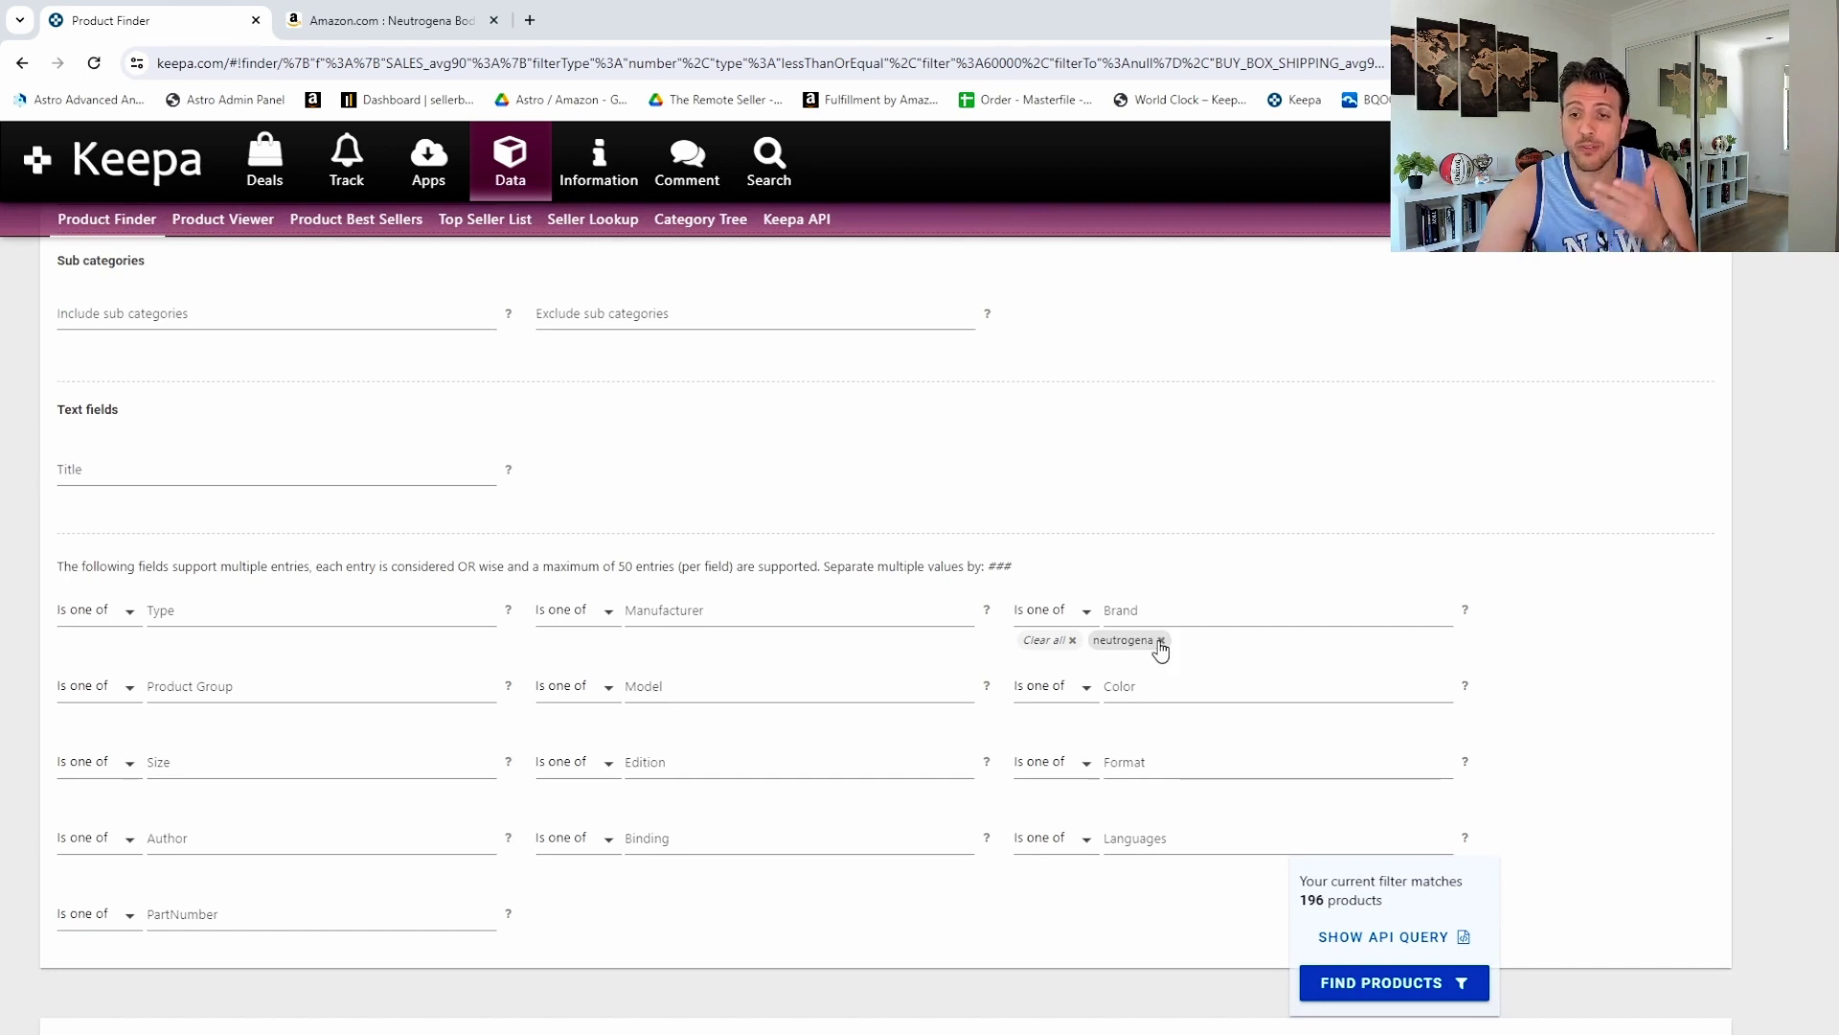